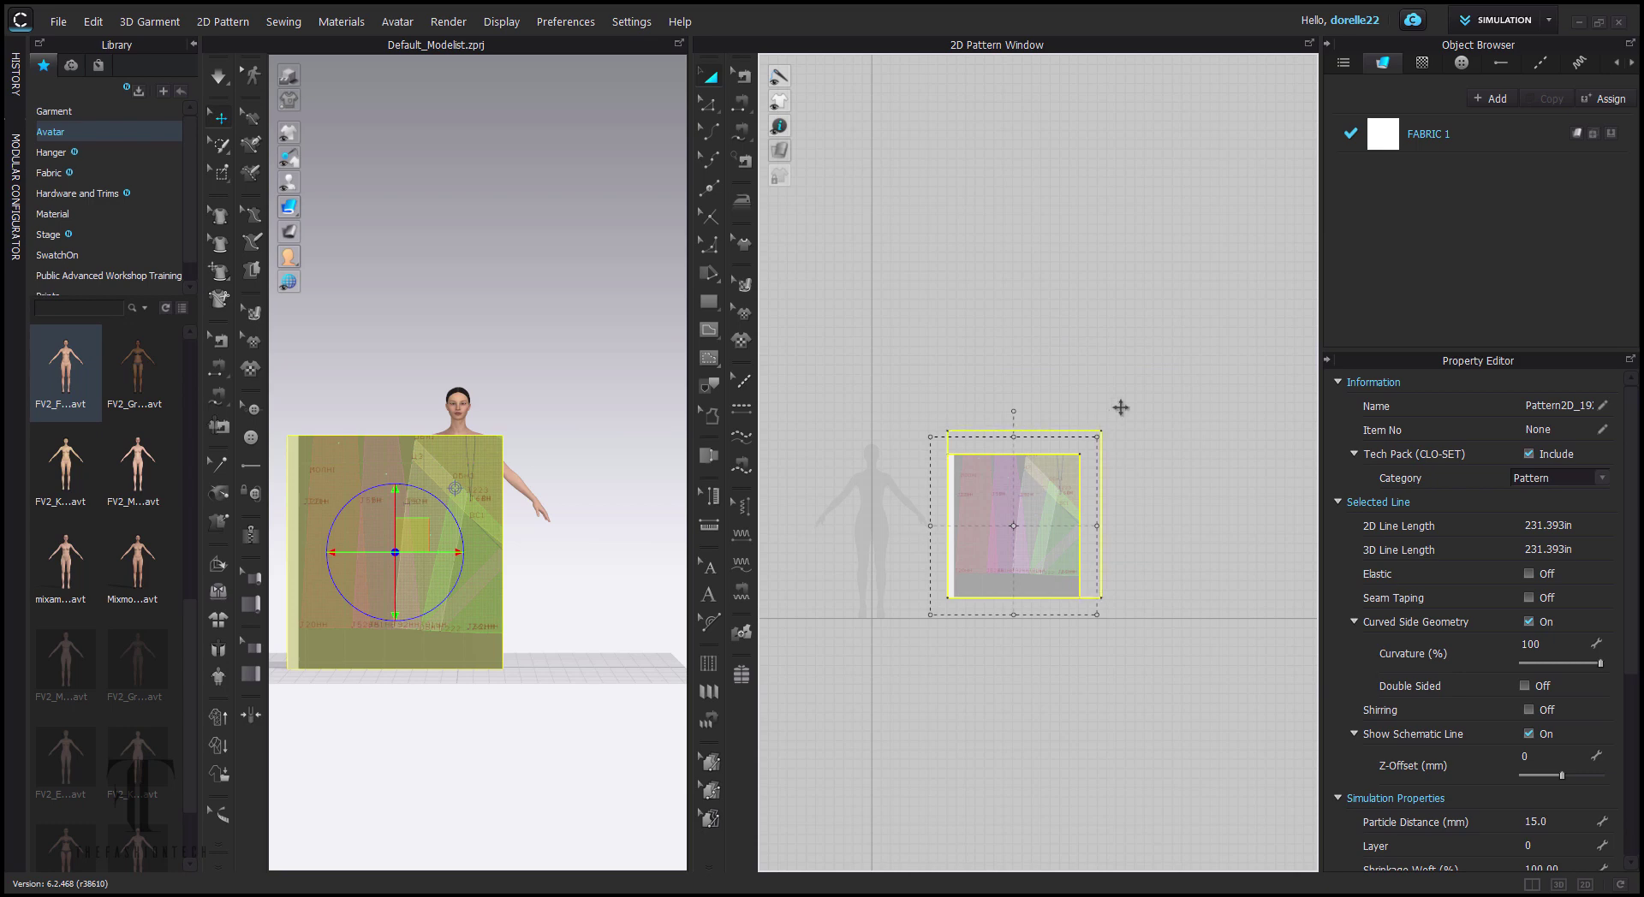
- Scale down and reposition the screenshot texture on the rectangle so the whole pattern drawing fits inside it
drag(1120, 407, 1125, 403)
click(742, 312)
click(1080, 504)
drag(1200, 297, 1131, 414)
drag(1067, 494, 1019, 506)
click(1128, 501)
scroll(1027, 502, up, 8)
middle_drag(1030, 295, 1006, 277)
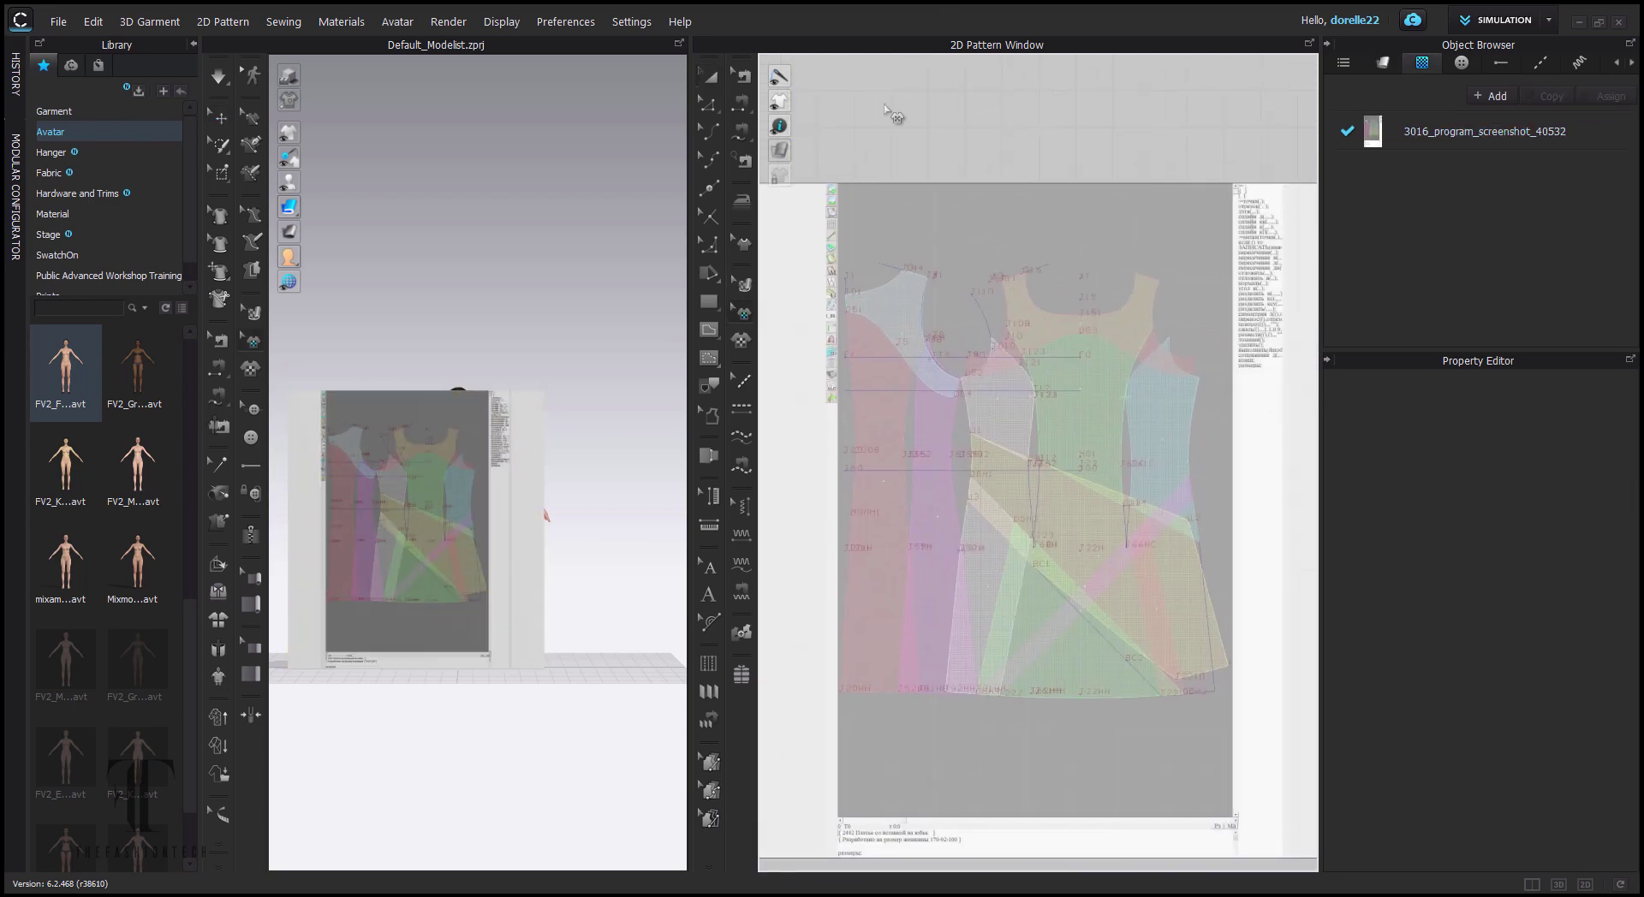
right_click(711, 303)
click(753, 308)
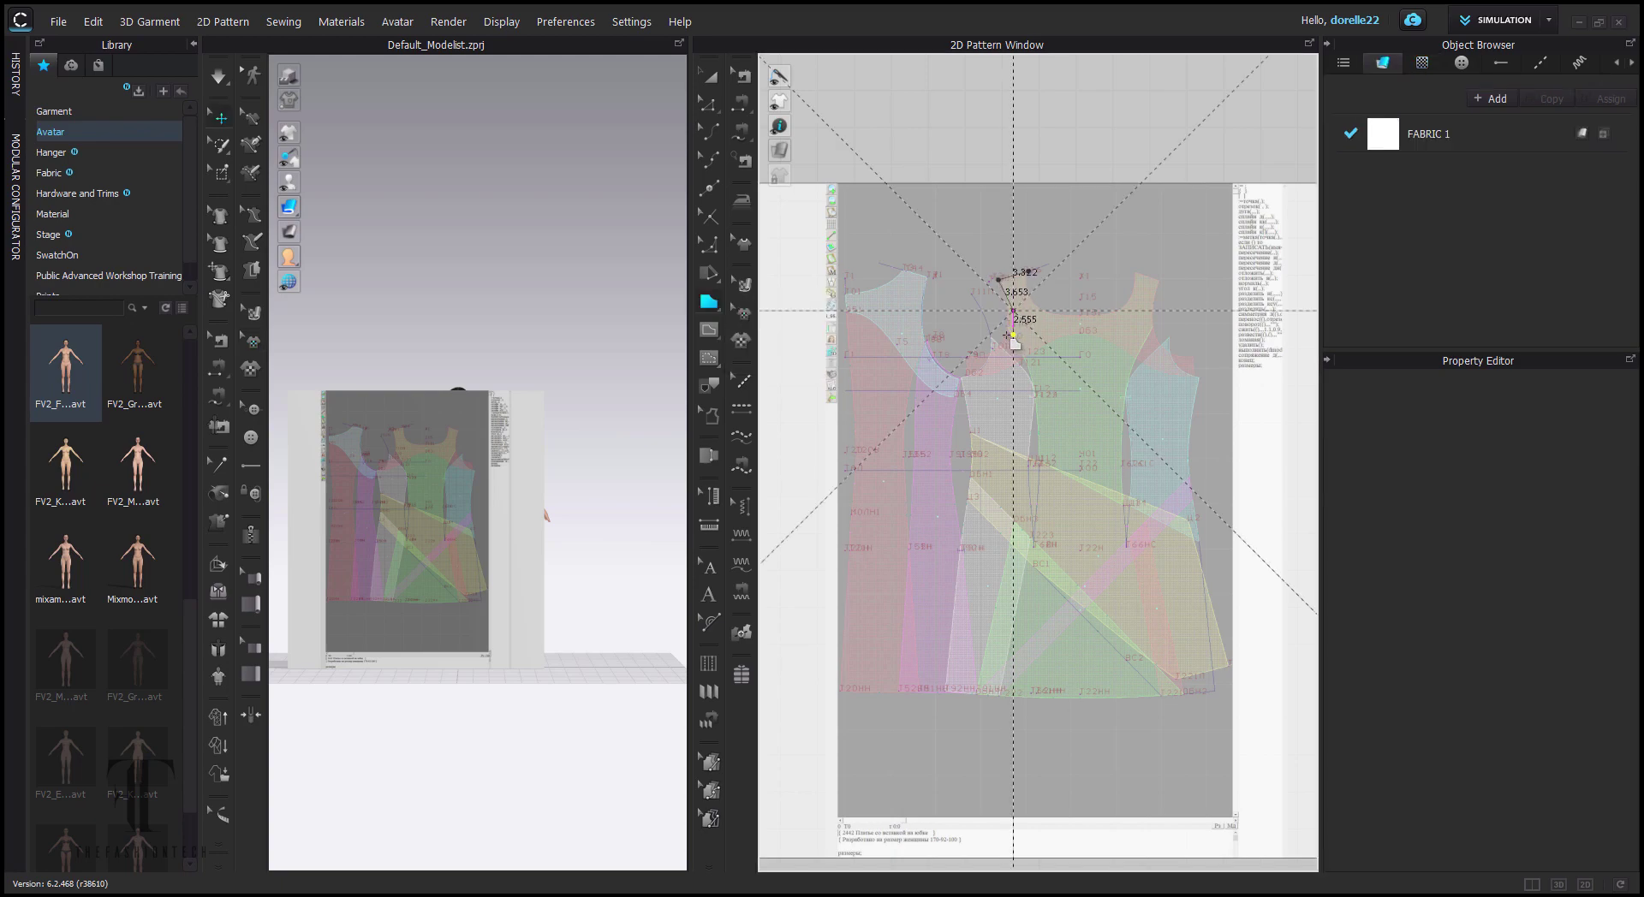
scroll(1019, 279, up, 4)
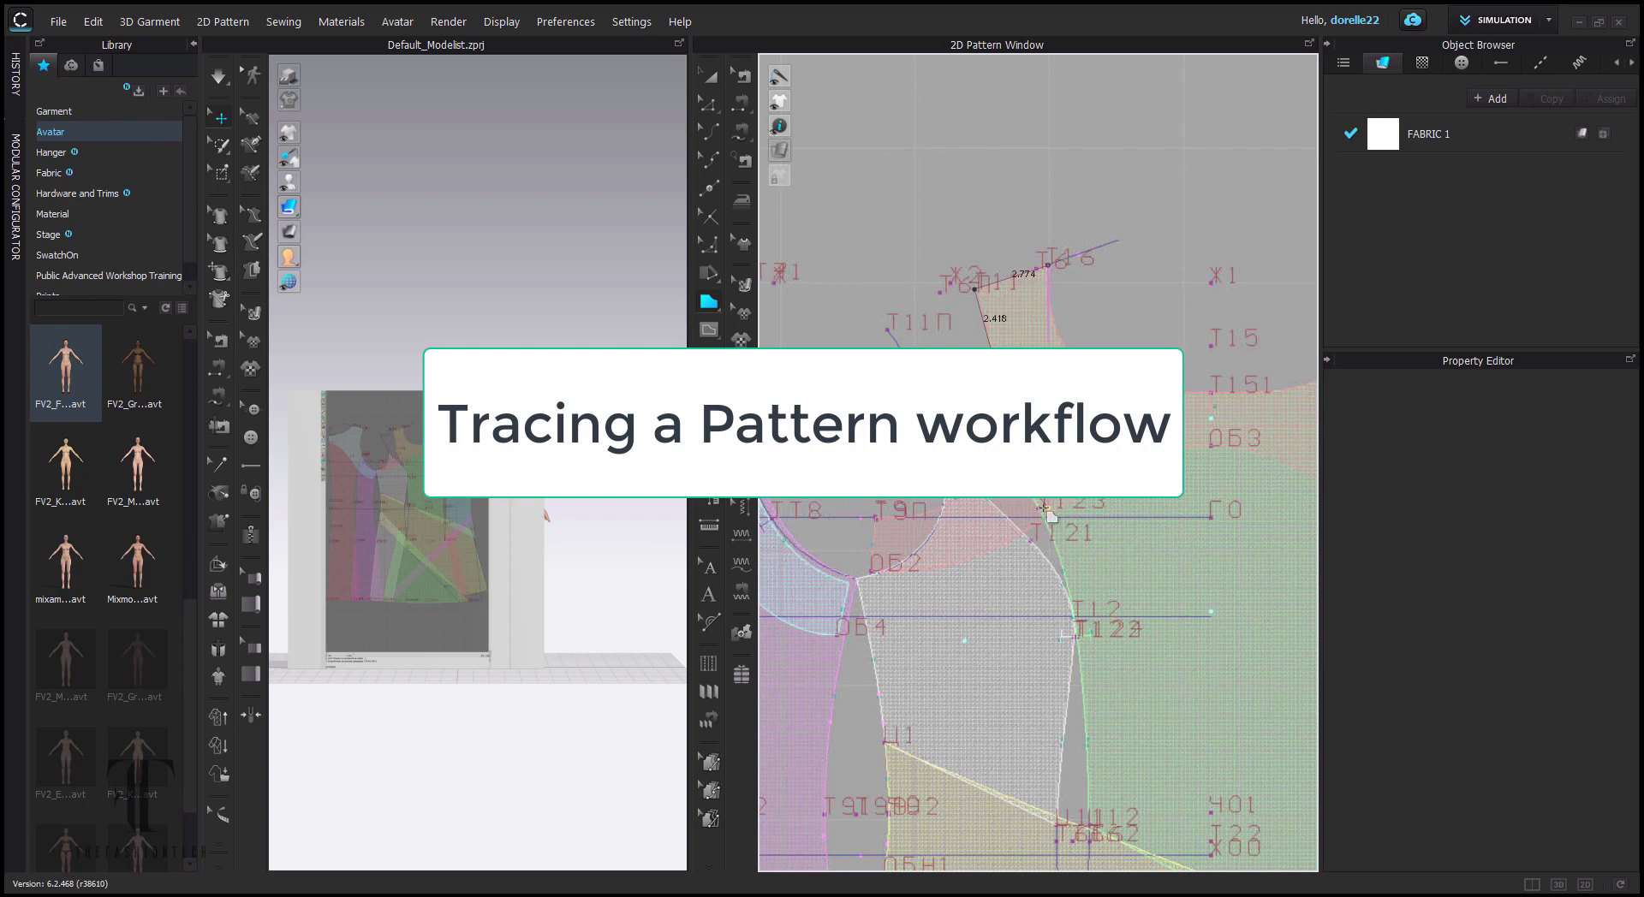
click(1091, 802)
mouse_move(1092, 803)
middle_down()
mouse_move(1118, 450)
mouse_move(951, 344)
middle_up()
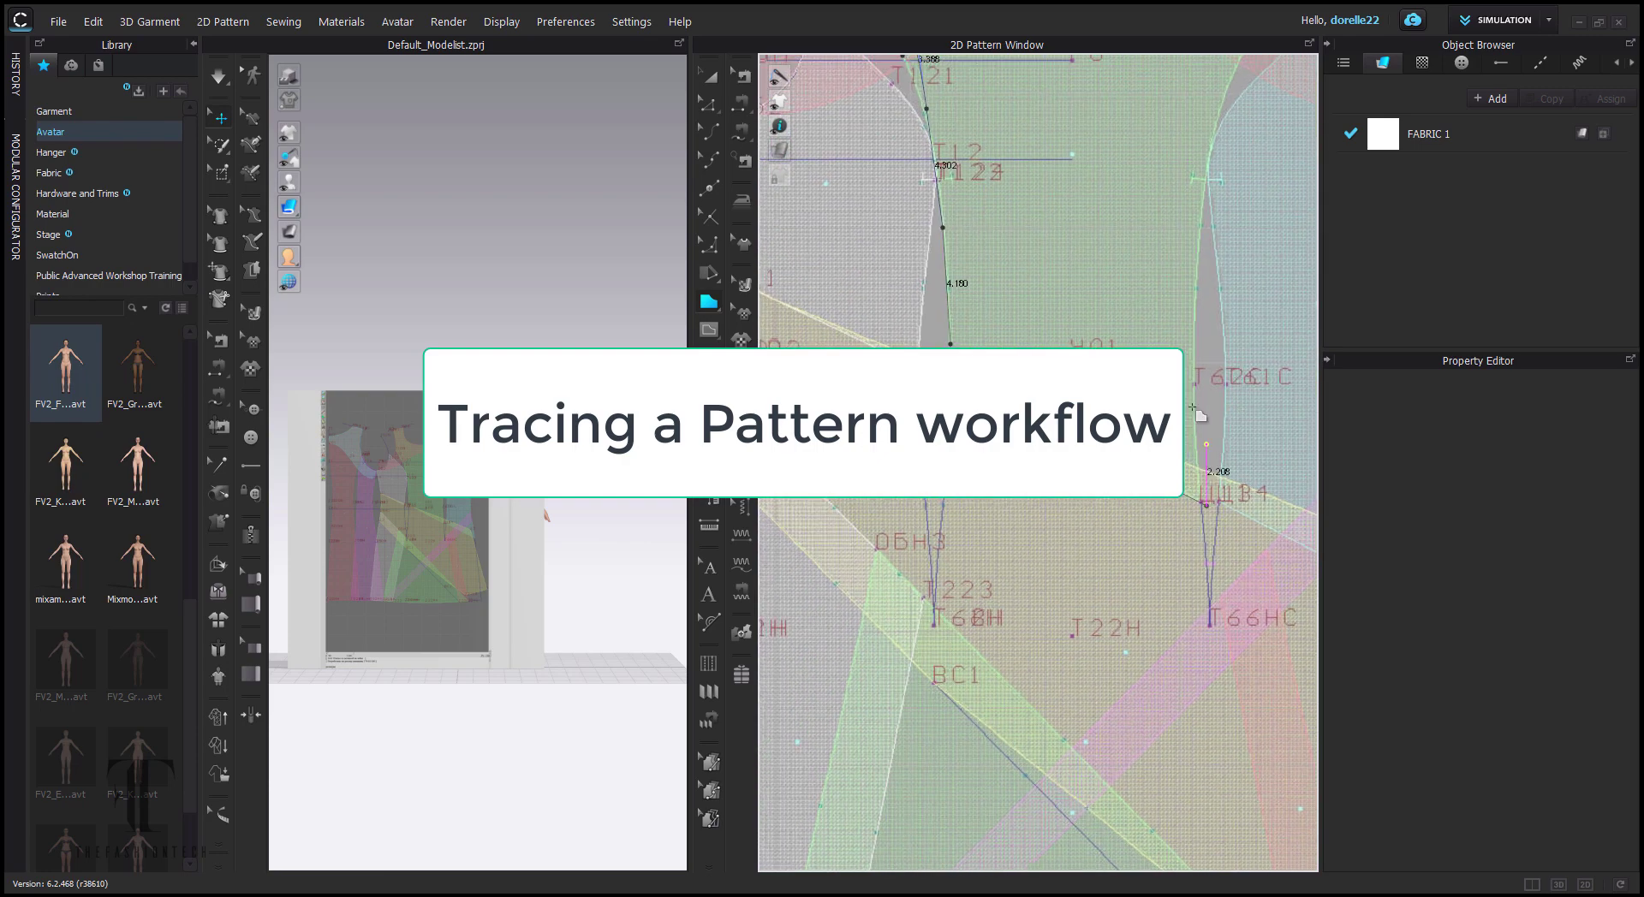
right_drag(1198, 414, 1133, 544)
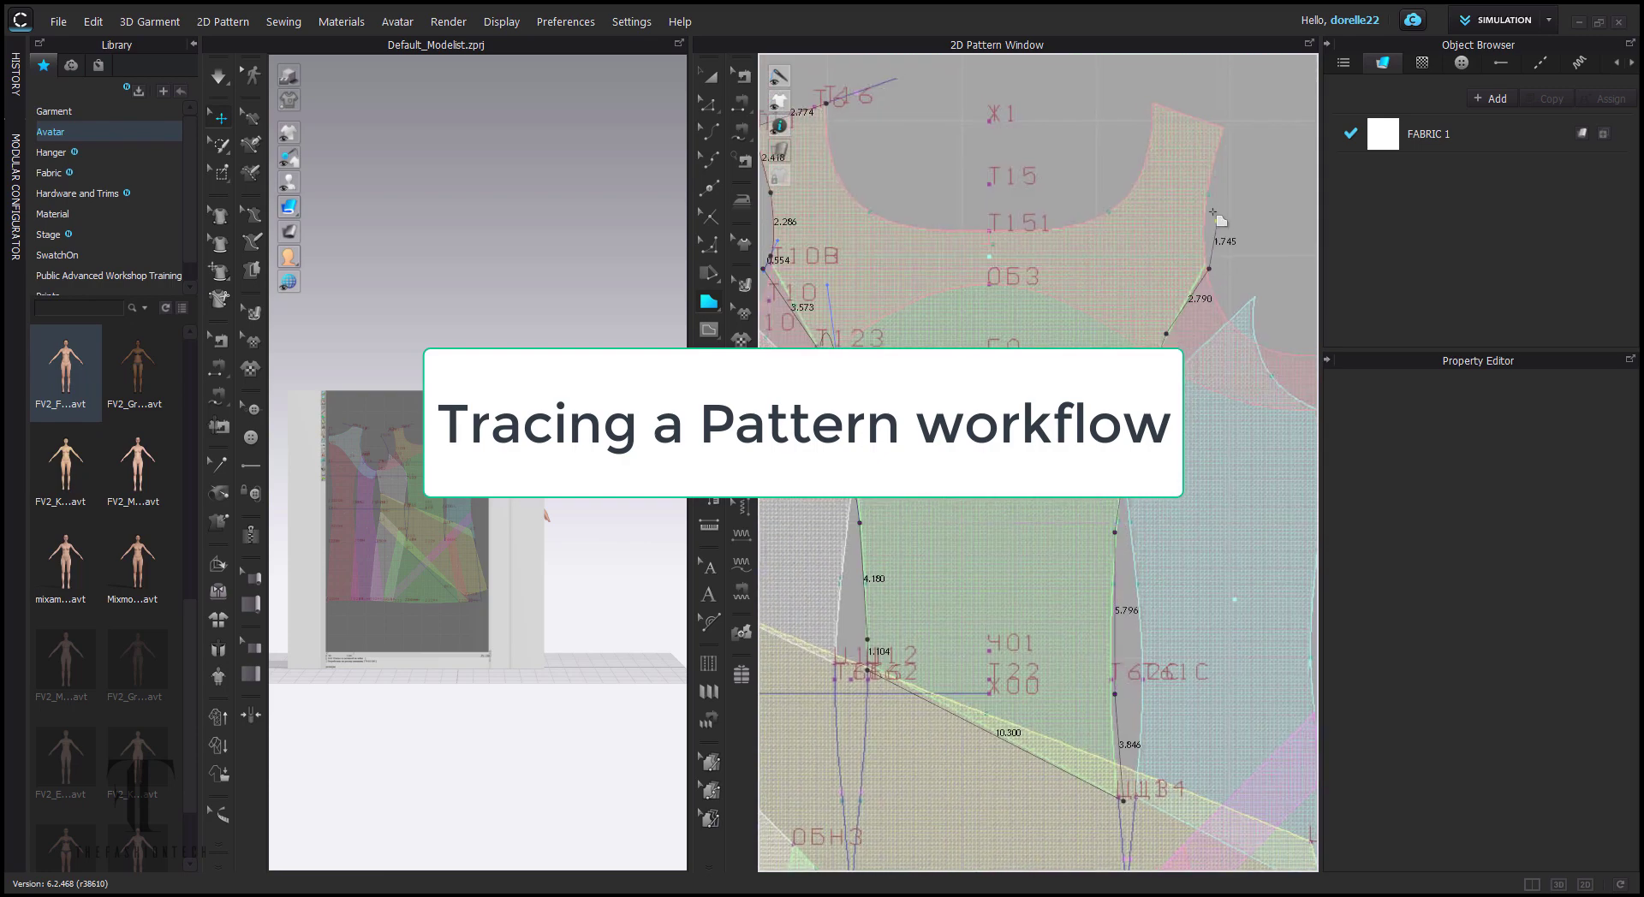
click(1143, 173)
click(1108, 212)
click(1060, 231)
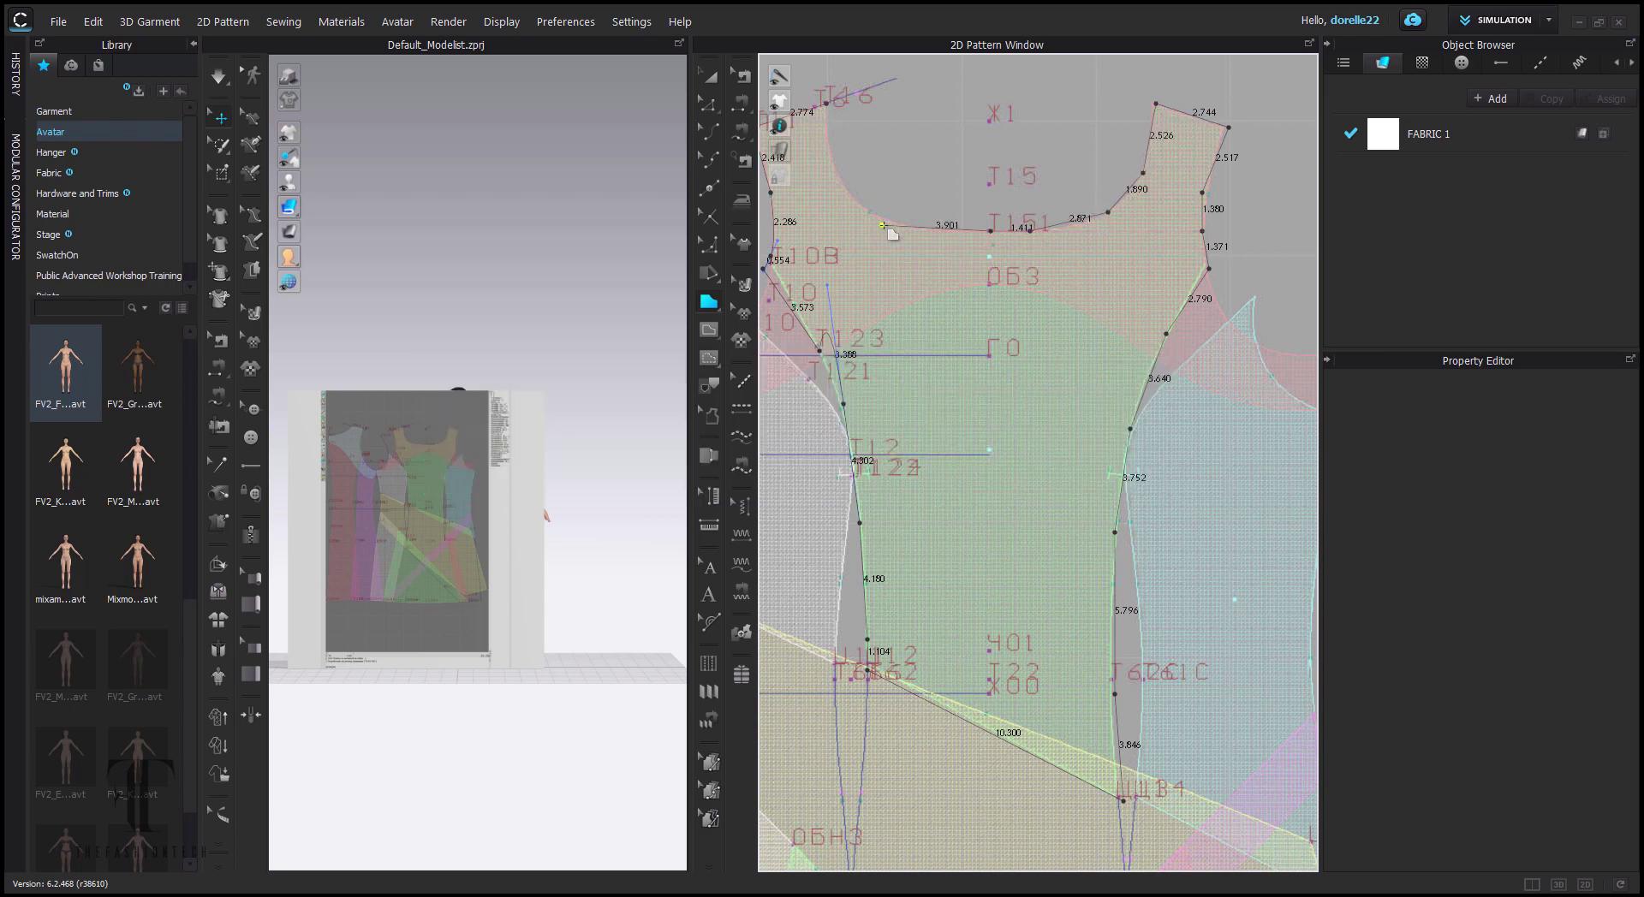
click(826, 104)
- Trace the full-width centre bodice panel with straps and slanted lower edge as a polygon pattern, and move it above the drawing
click(827, 511)
right_drag(1005, 407, 1130, 514)
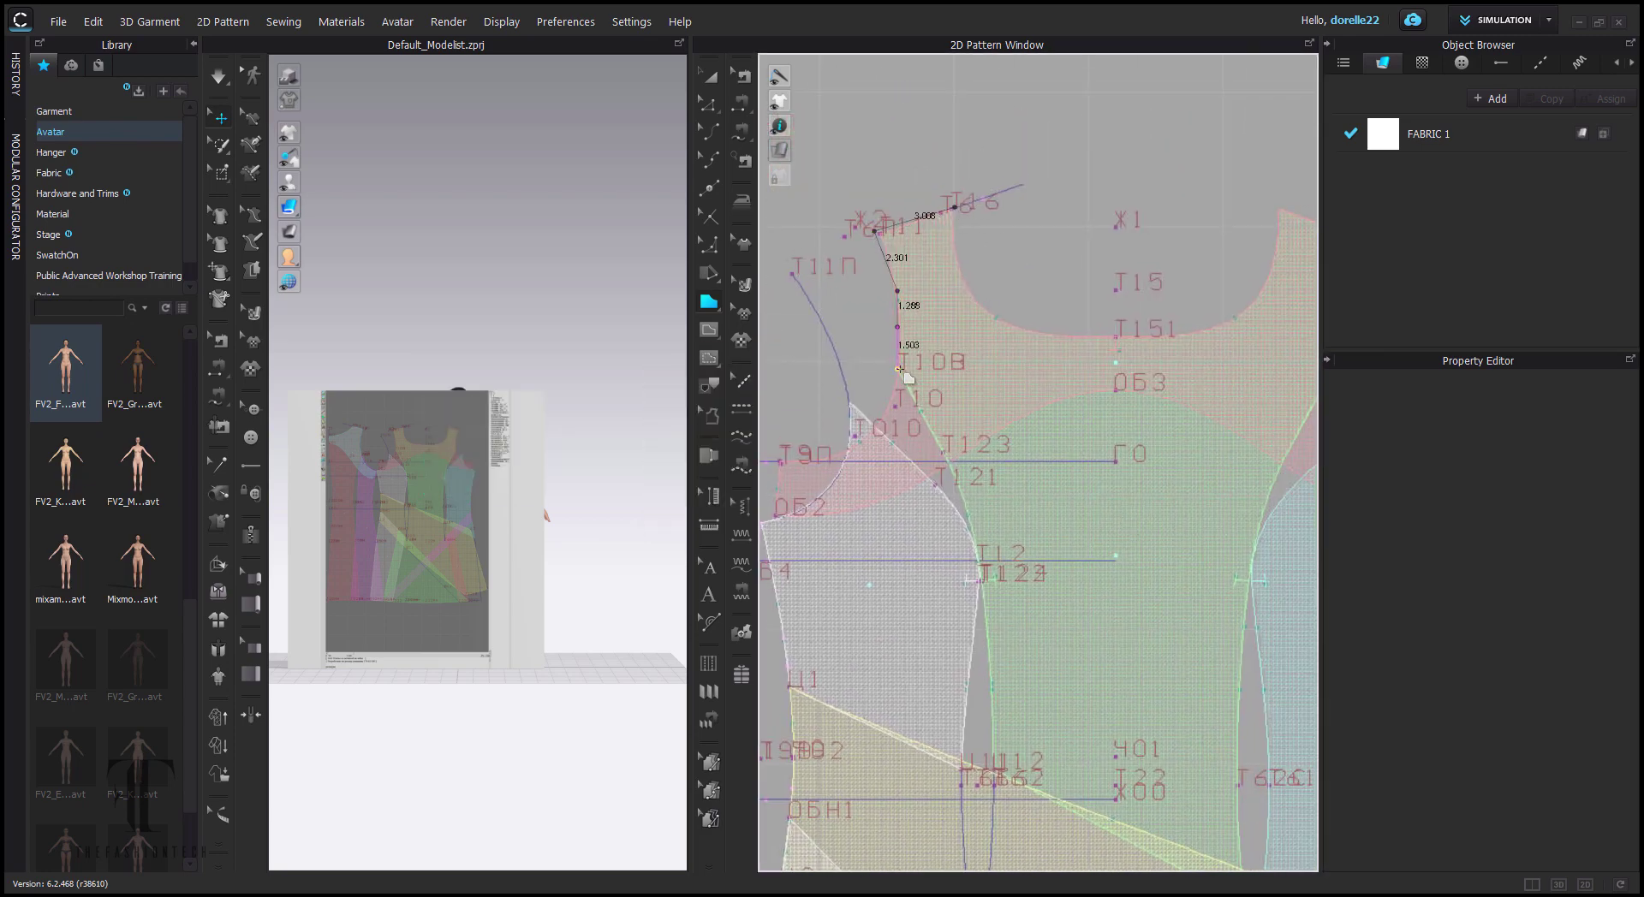
click(991, 715)
right_drag(986, 773, 978, 528)
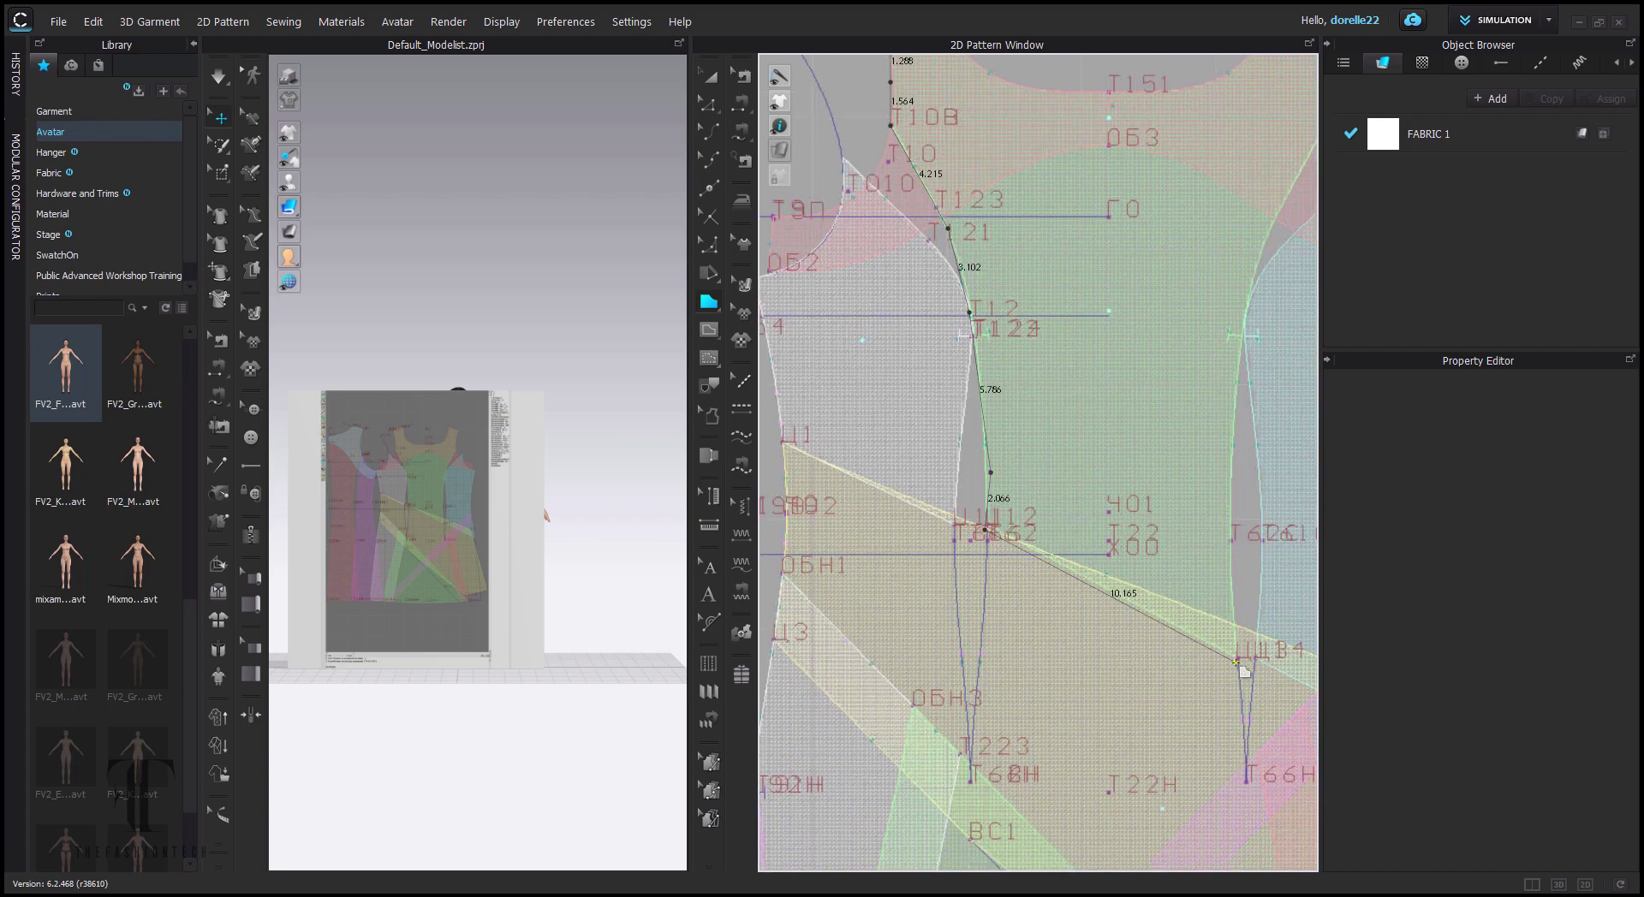
click(1229, 471)
click(1242, 367)
middle_drag(1240, 294, 1126, 501)
click(1129, 508)
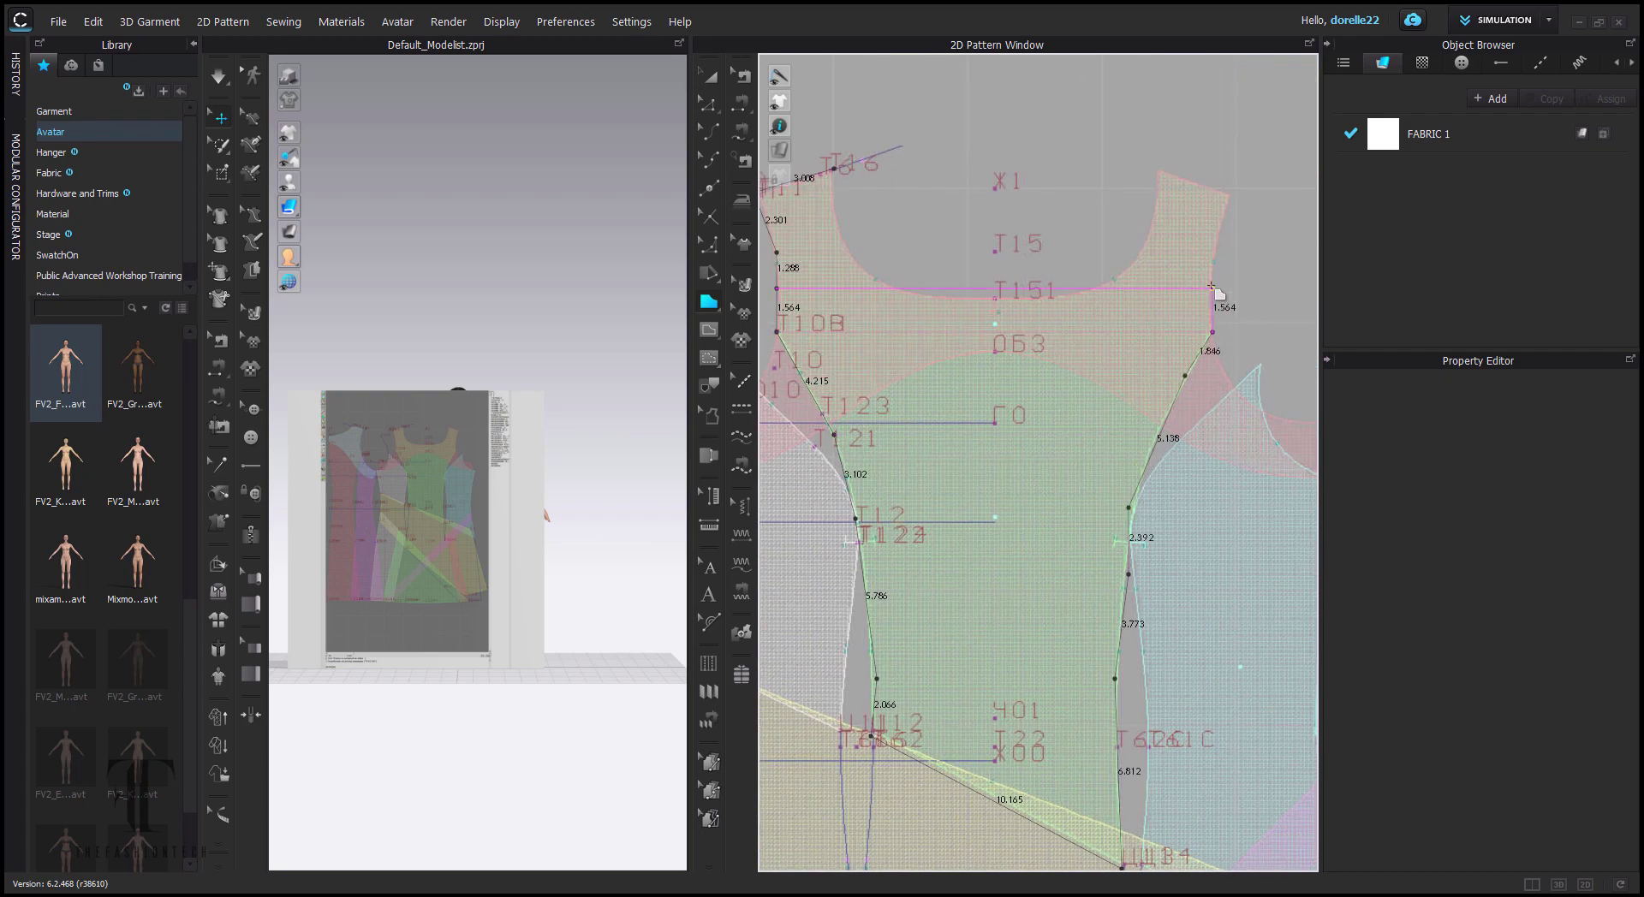
click(878, 280)
scroll(1091, 242, down, 3)
scroll(907, 294, up, 3)
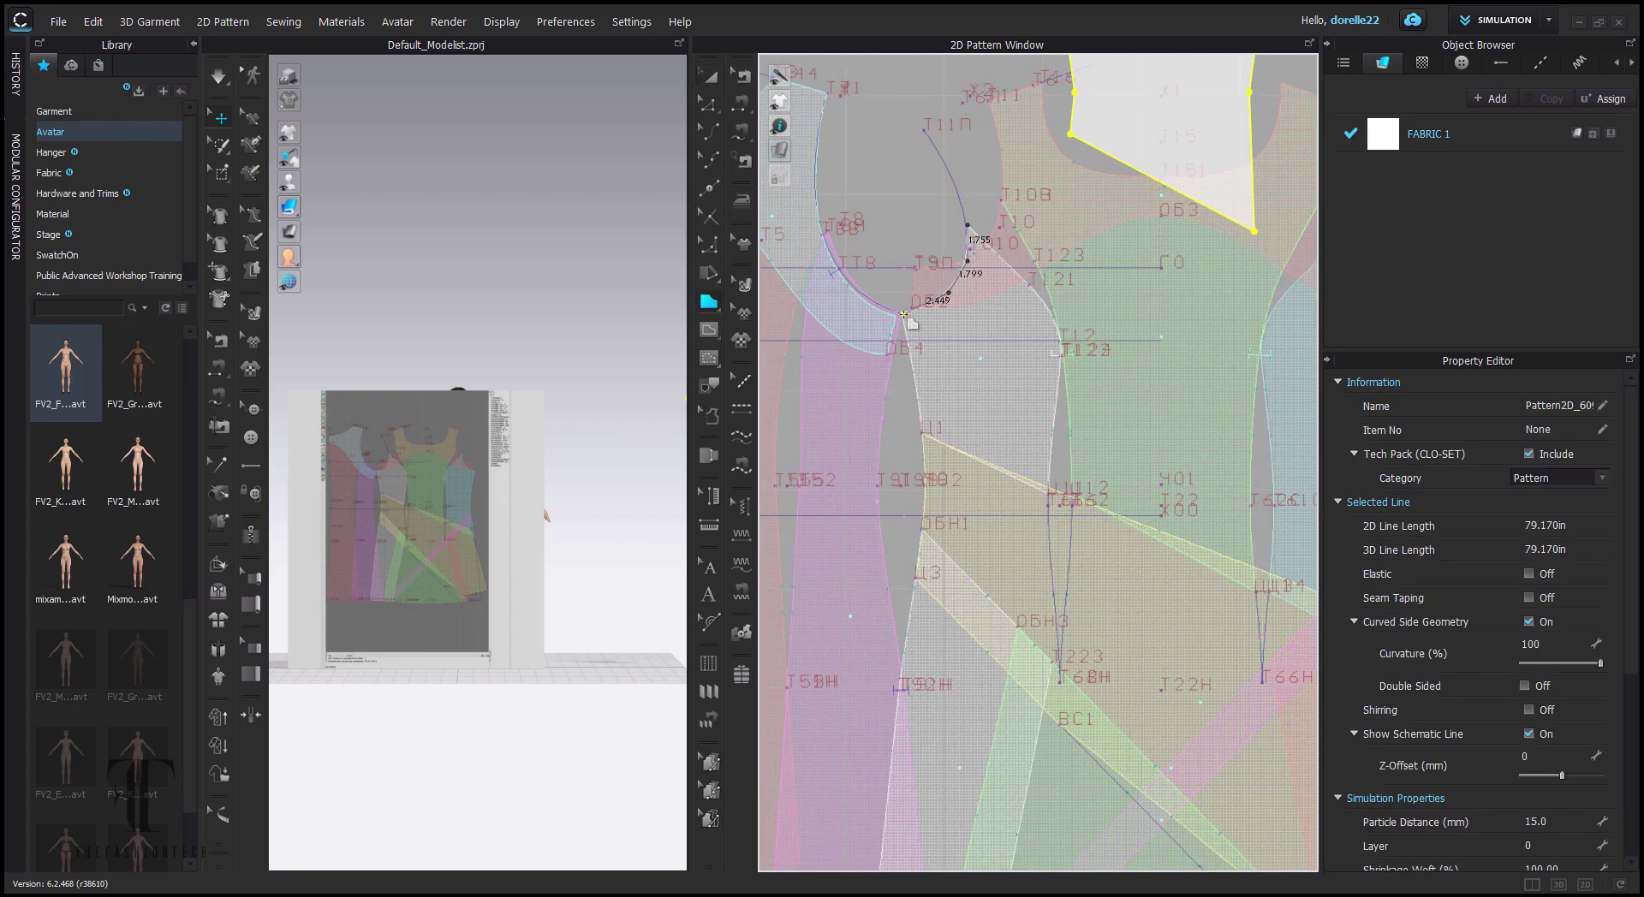
click(1053, 465)
click(1059, 392)
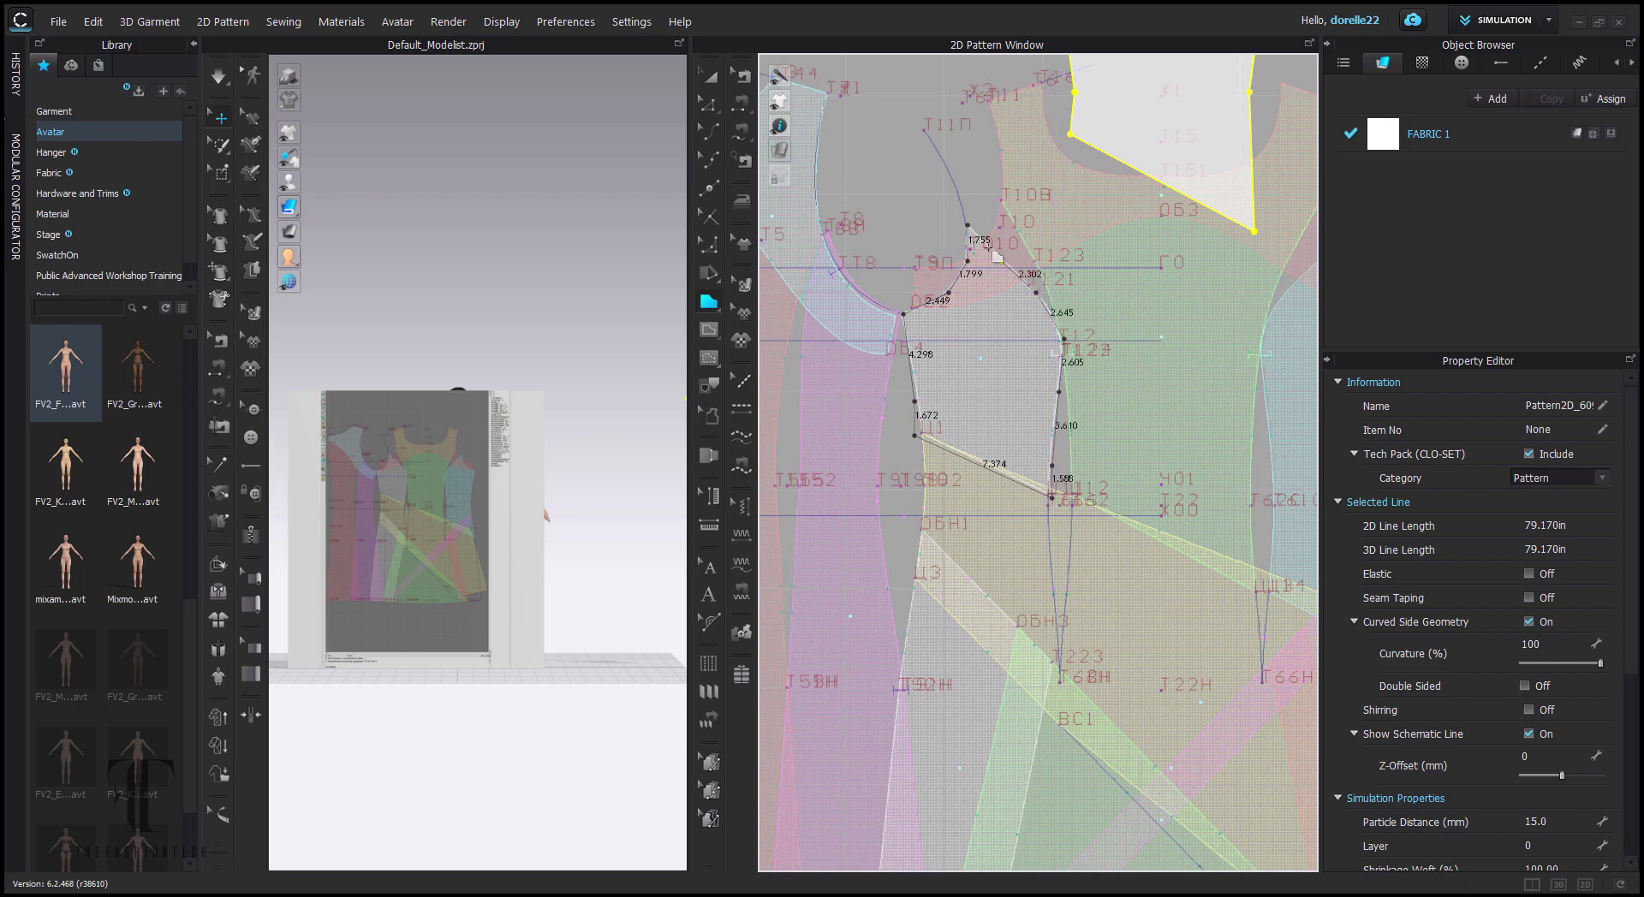
- Trace the grey side bodice panel under the armhole as a polygon pattern and move it up beside the centre bodice piece
click(967, 226)
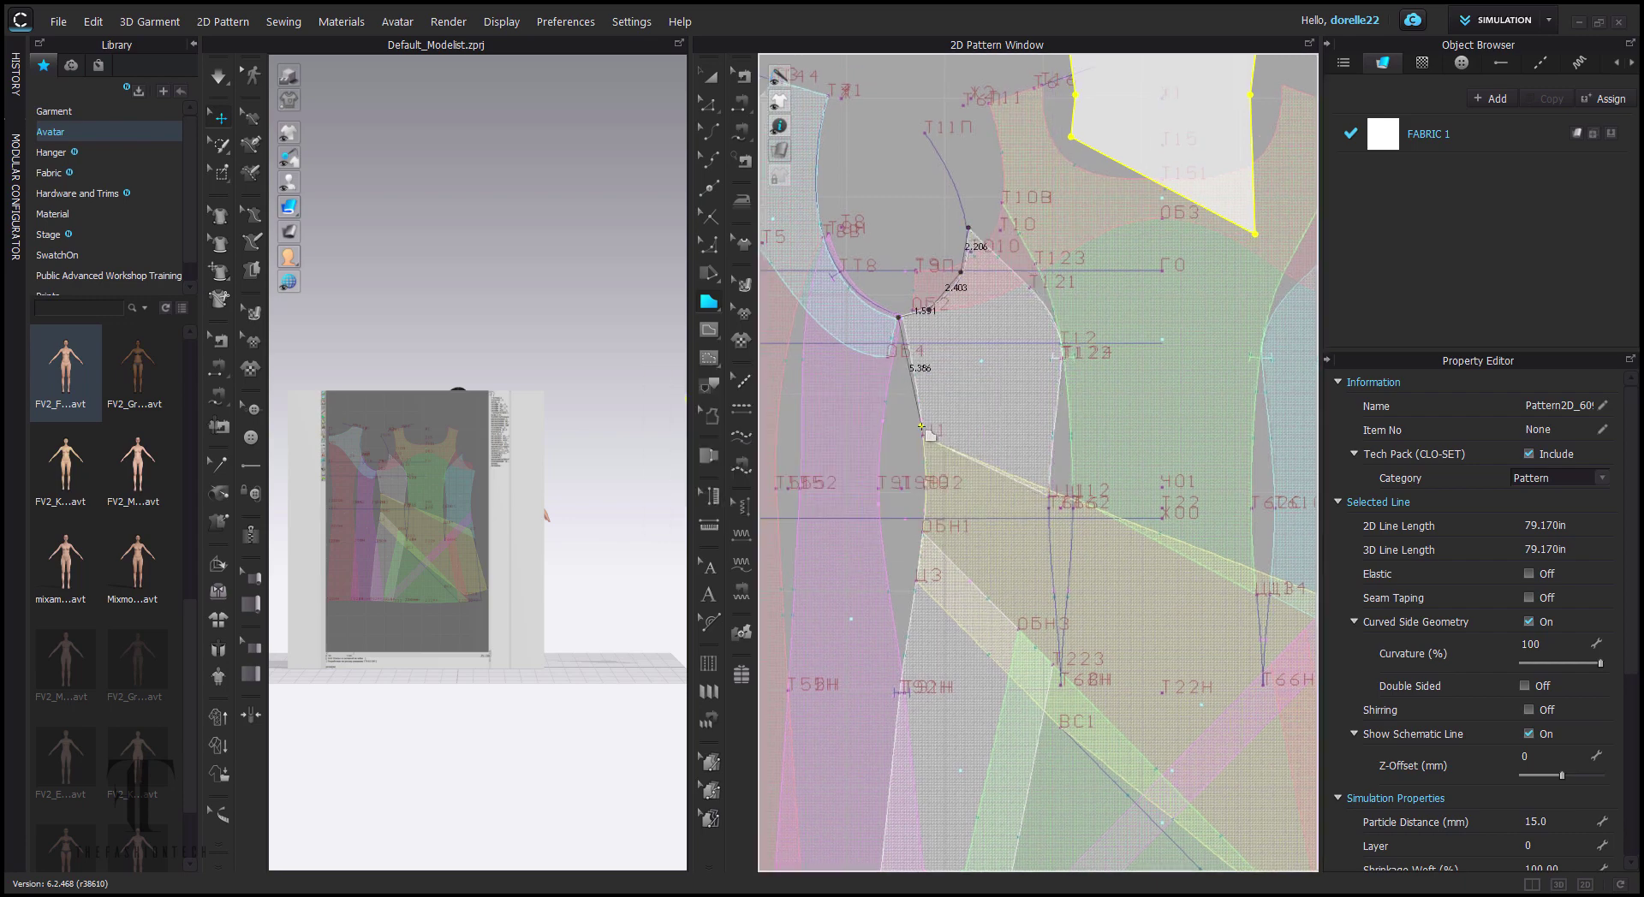
click(1053, 496)
click(1022, 274)
click(968, 228)
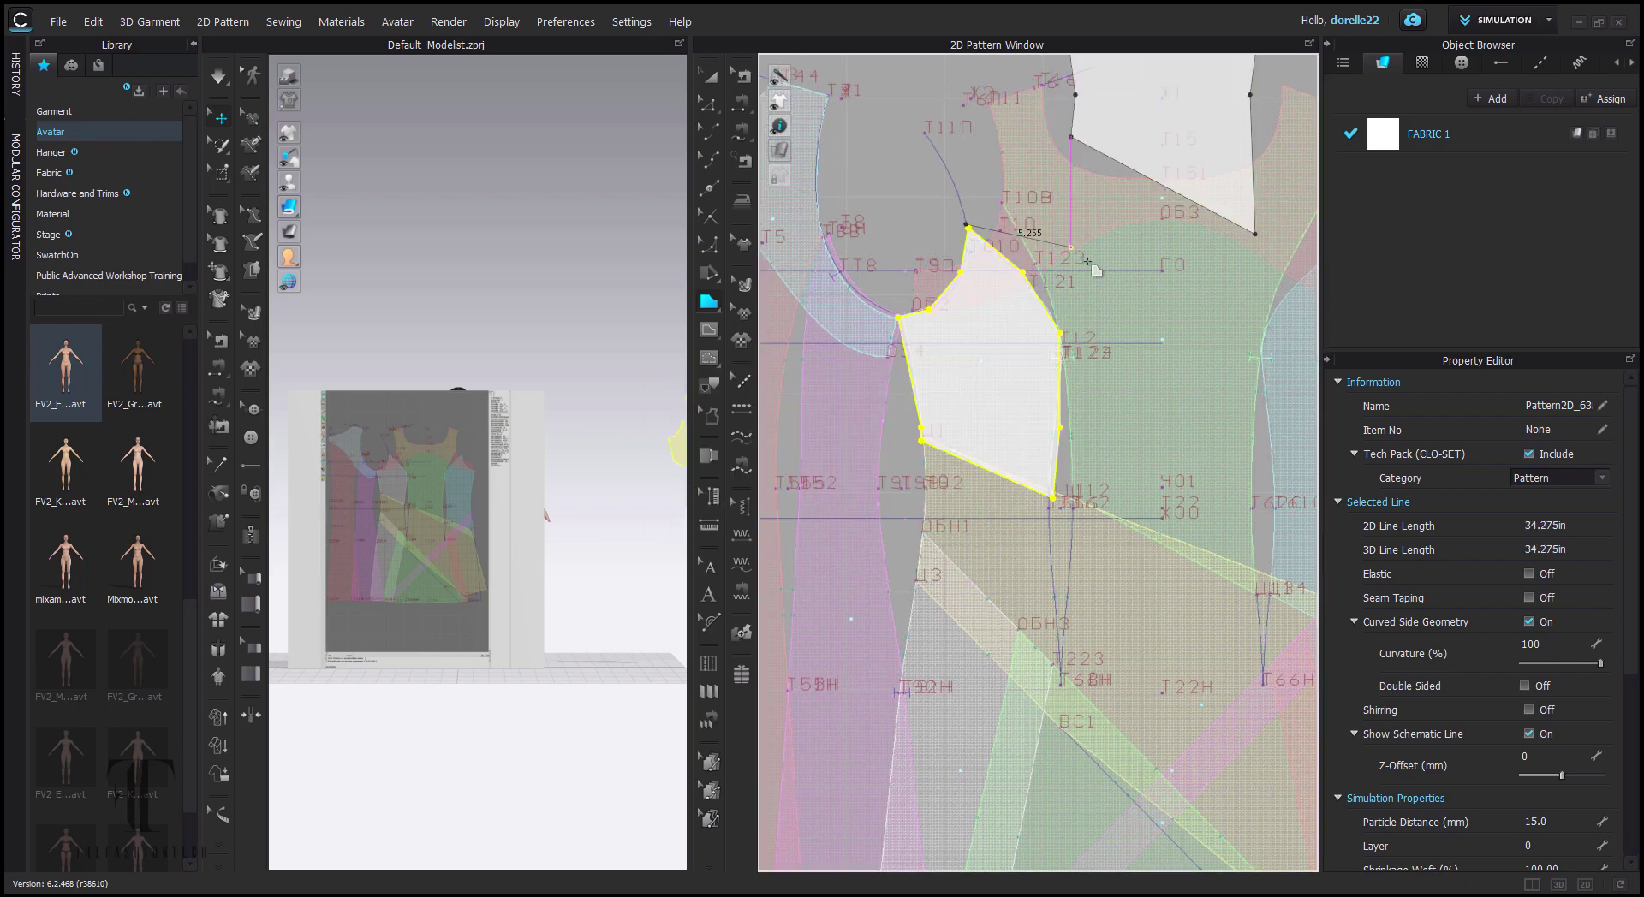
scroll(1137, 291, down, 5)
click(709, 75)
middle_drag(1087, 338, 1176, 439)
drag(1182, 442, 1184, 280)
- Trace the light-blue side bodice panel as a polygon pattern and move it up to the other side of the centre bodice piece
middle_drag(1310, 435, 1121, 285)
scroll(1121, 285, up, 5)
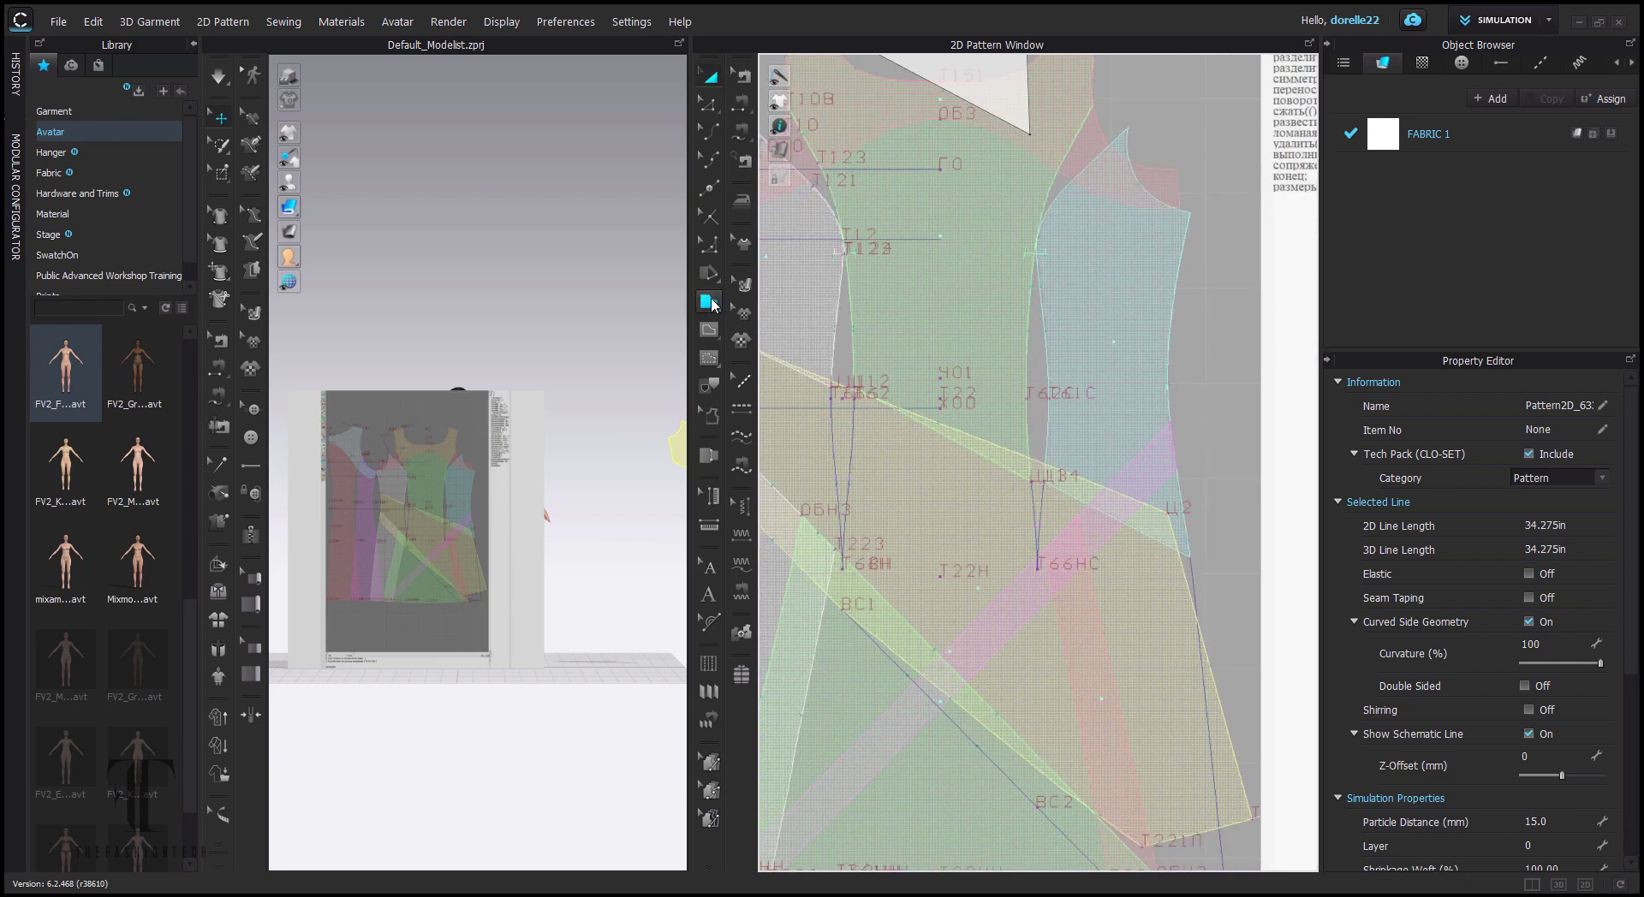
click(1174, 311)
click(1173, 446)
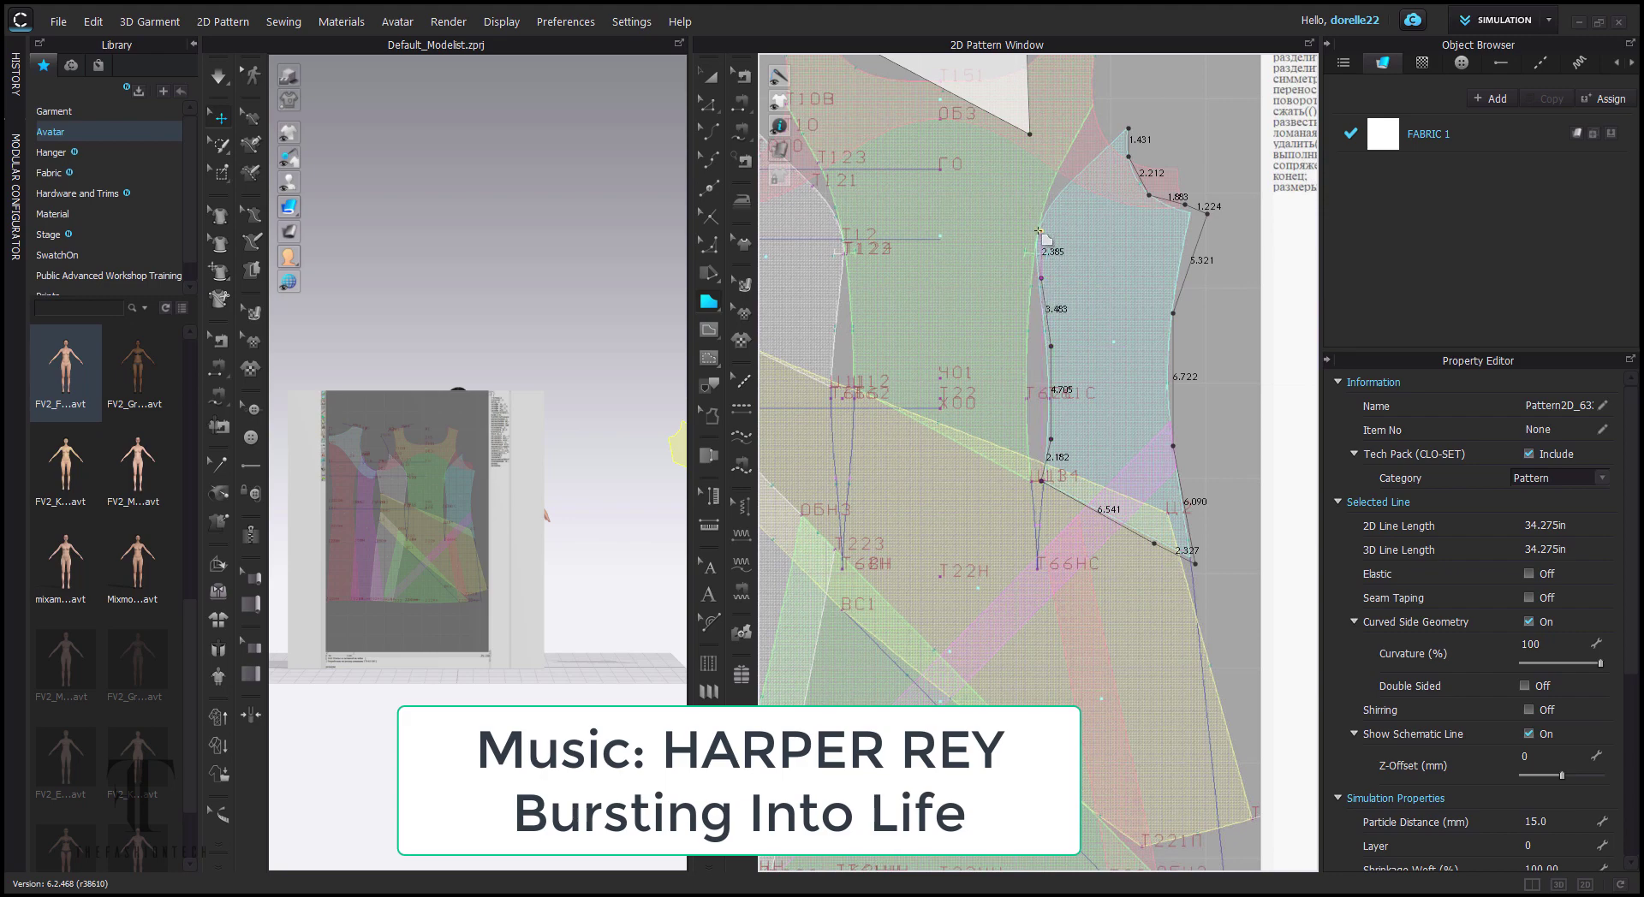
click(1135, 148)
scroll(1173, 531, down, 3)
key(a)
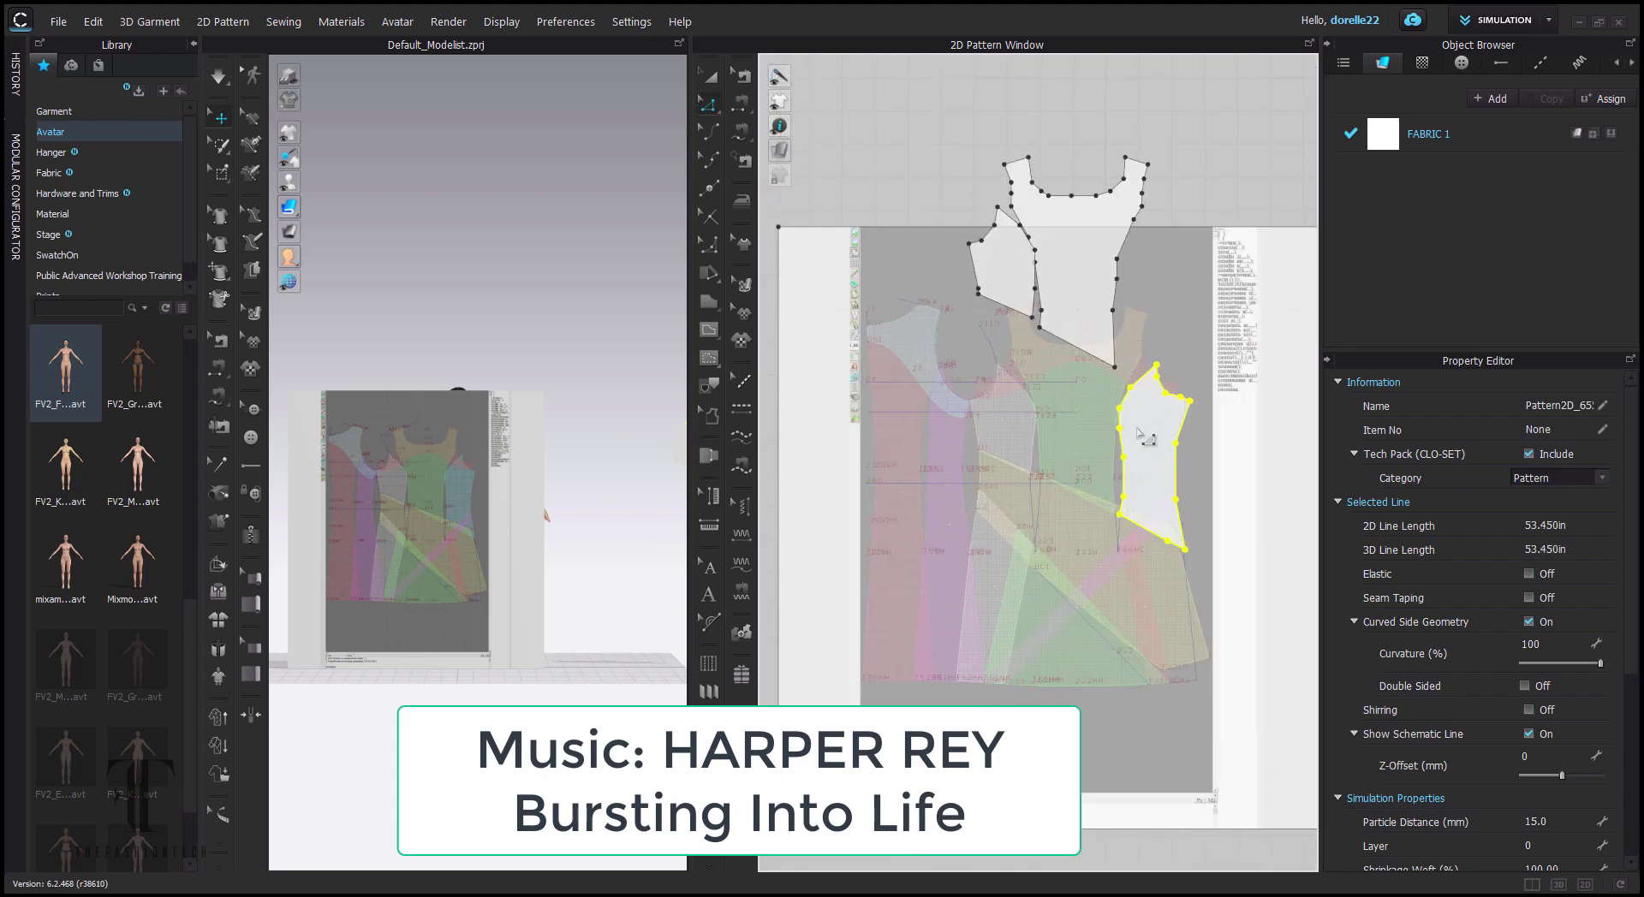
drag(1161, 423, 1167, 265)
click(1214, 348)
- Trace the yellow diagonal skirt panel as a polygon pattern and move it up under the slanted edges of the bodice pieces
scroll(1141, 628, up, 3)
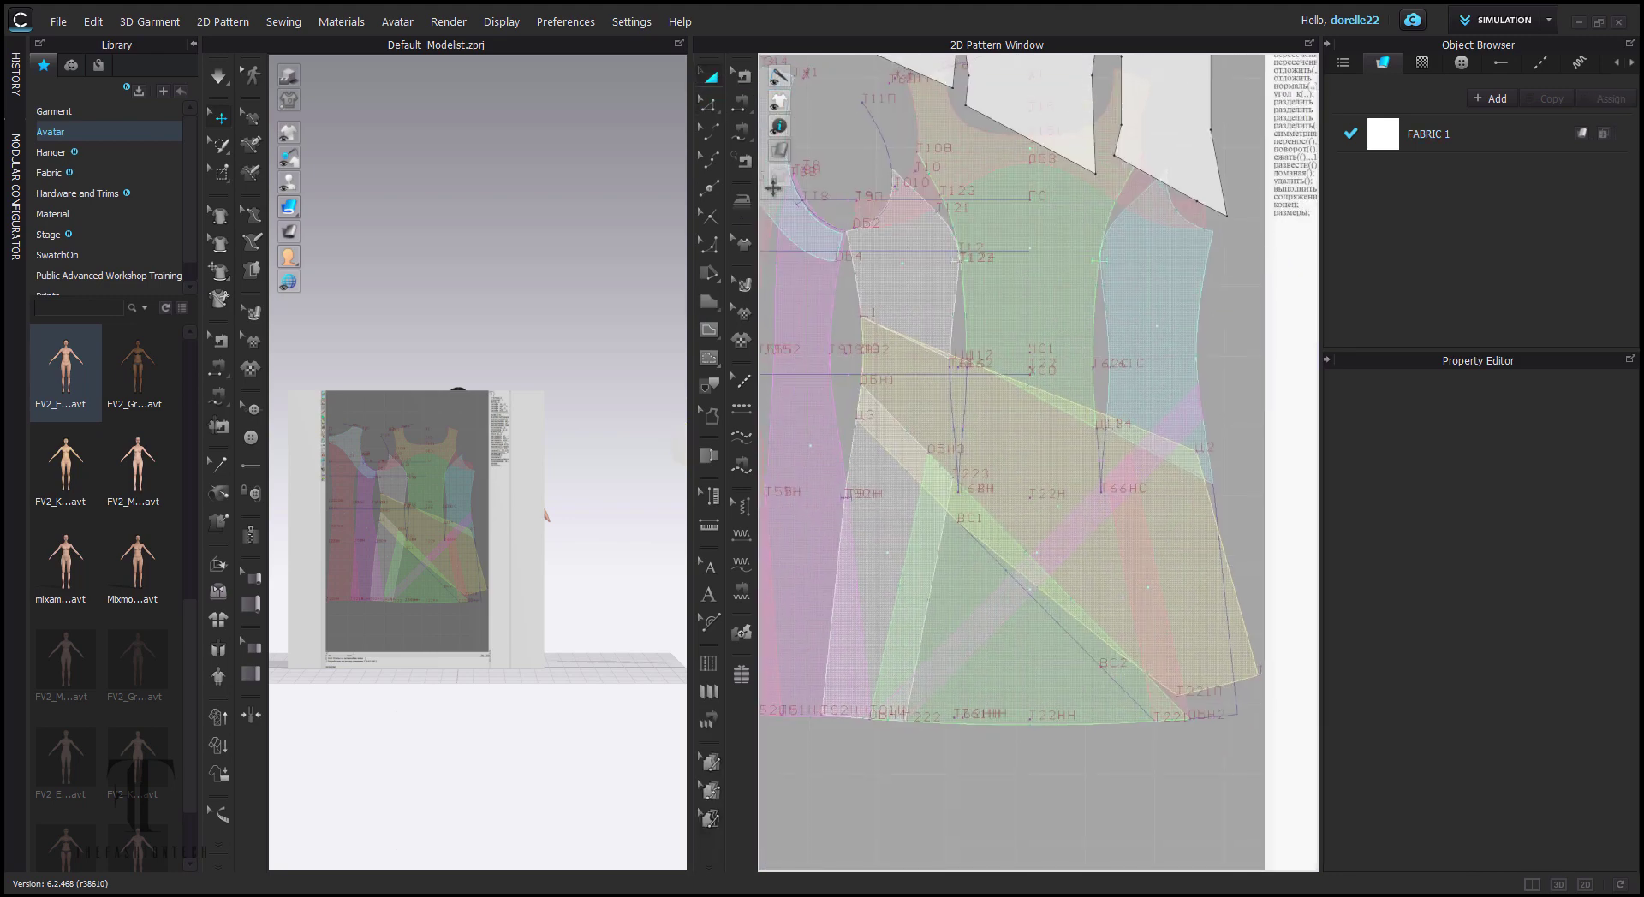
click(860, 318)
click(1197, 451)
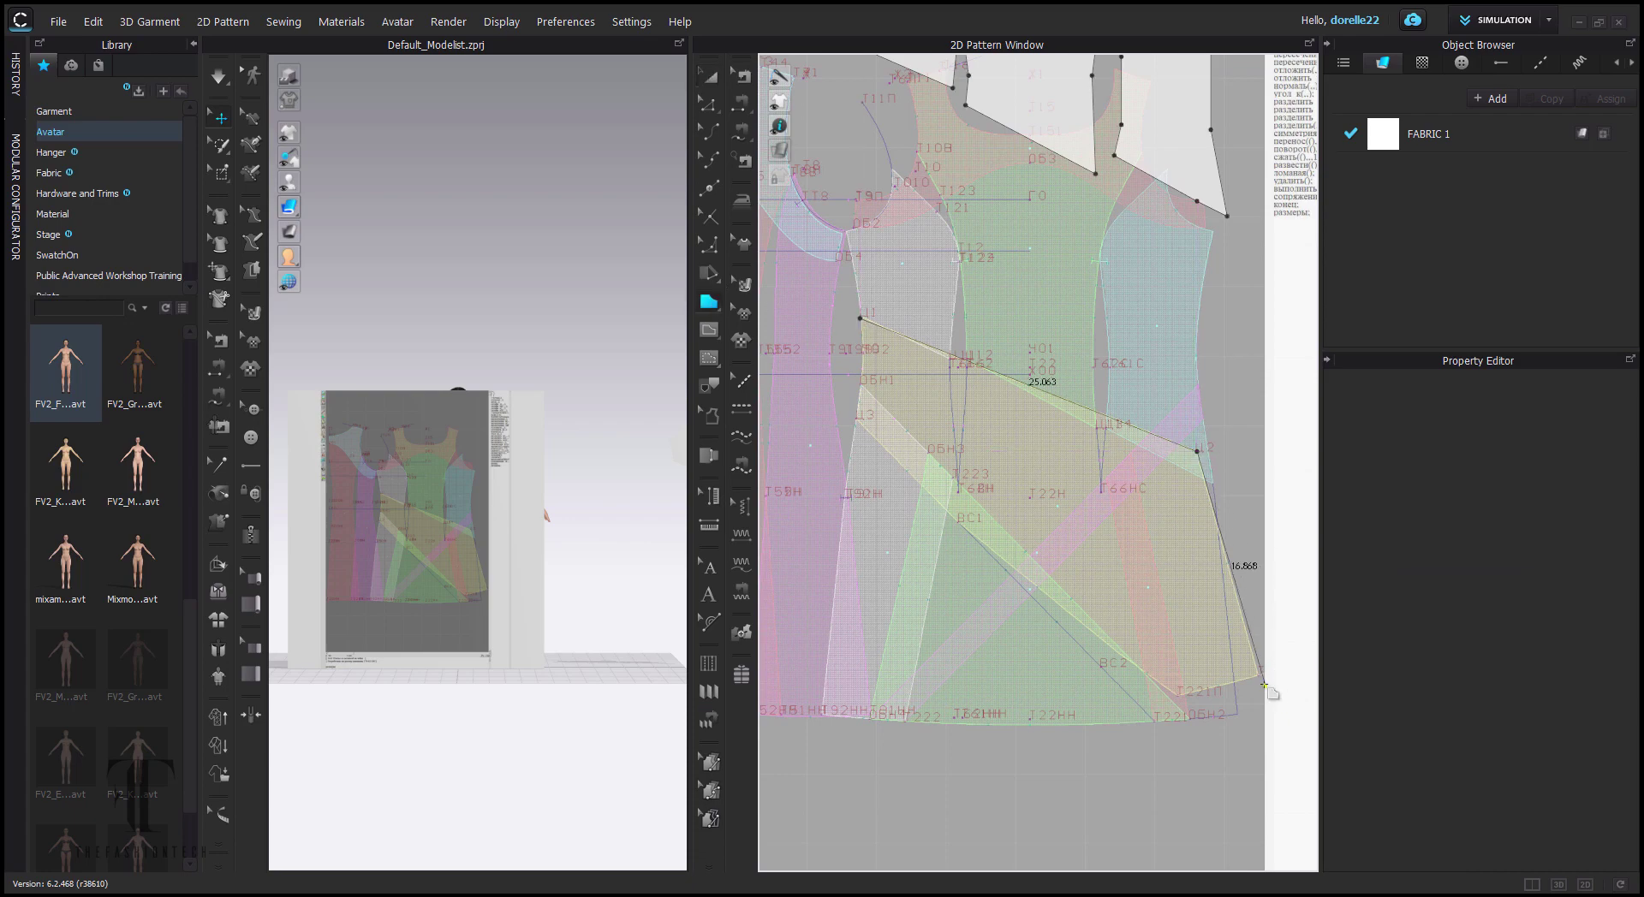
click(1028, 581)
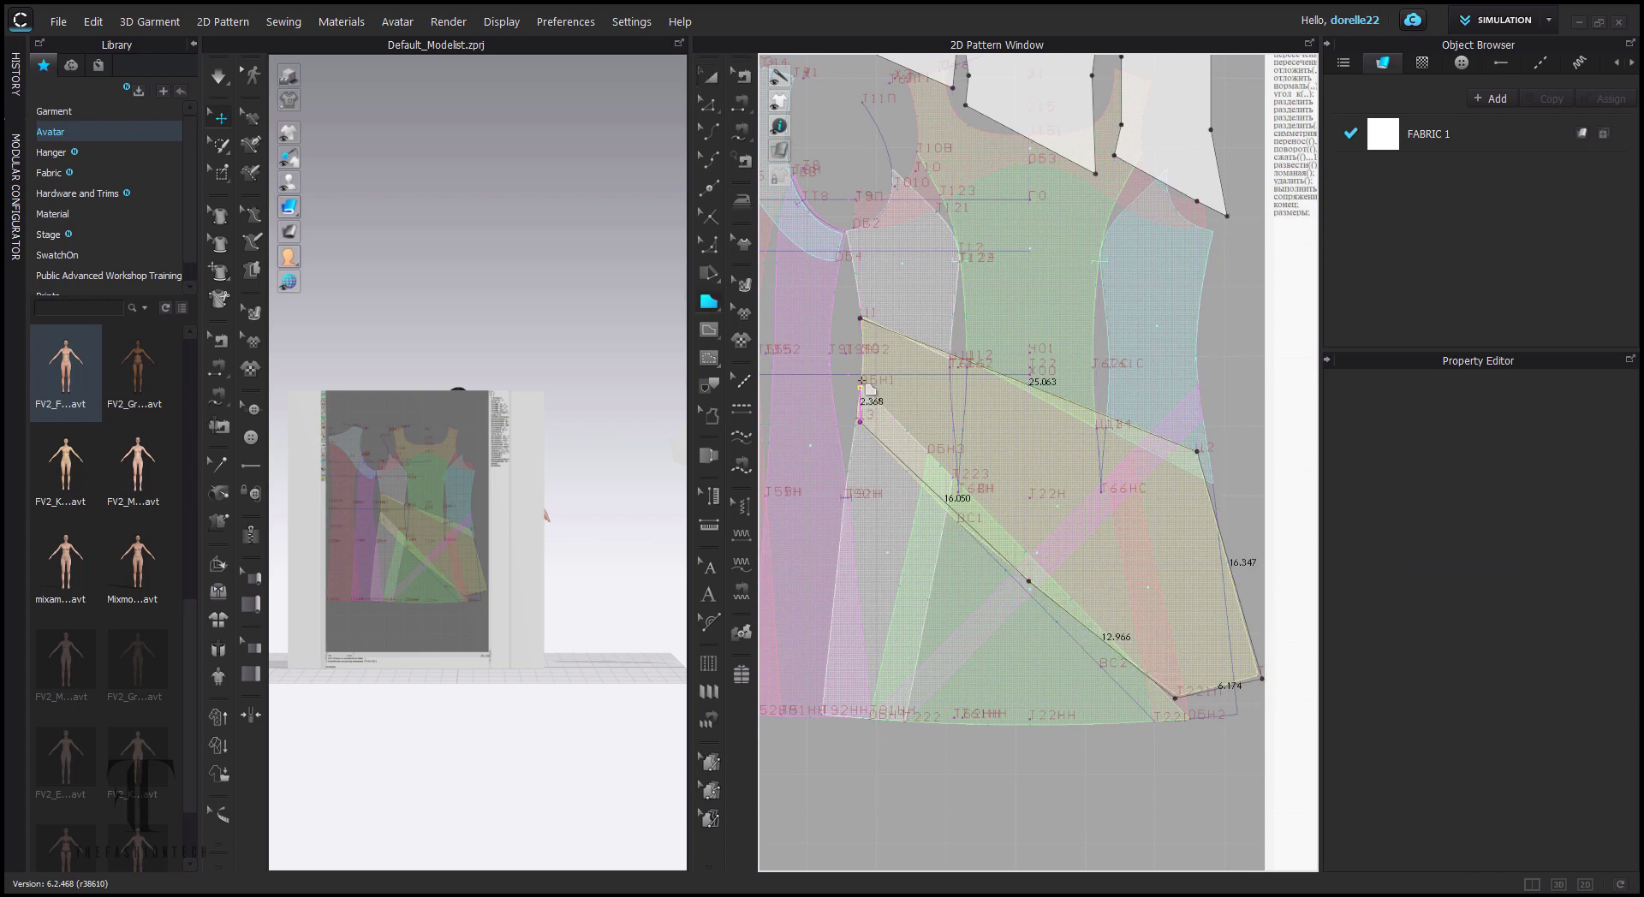
click(862, 320)
key(a)
scroll(986, 507, down, 3)
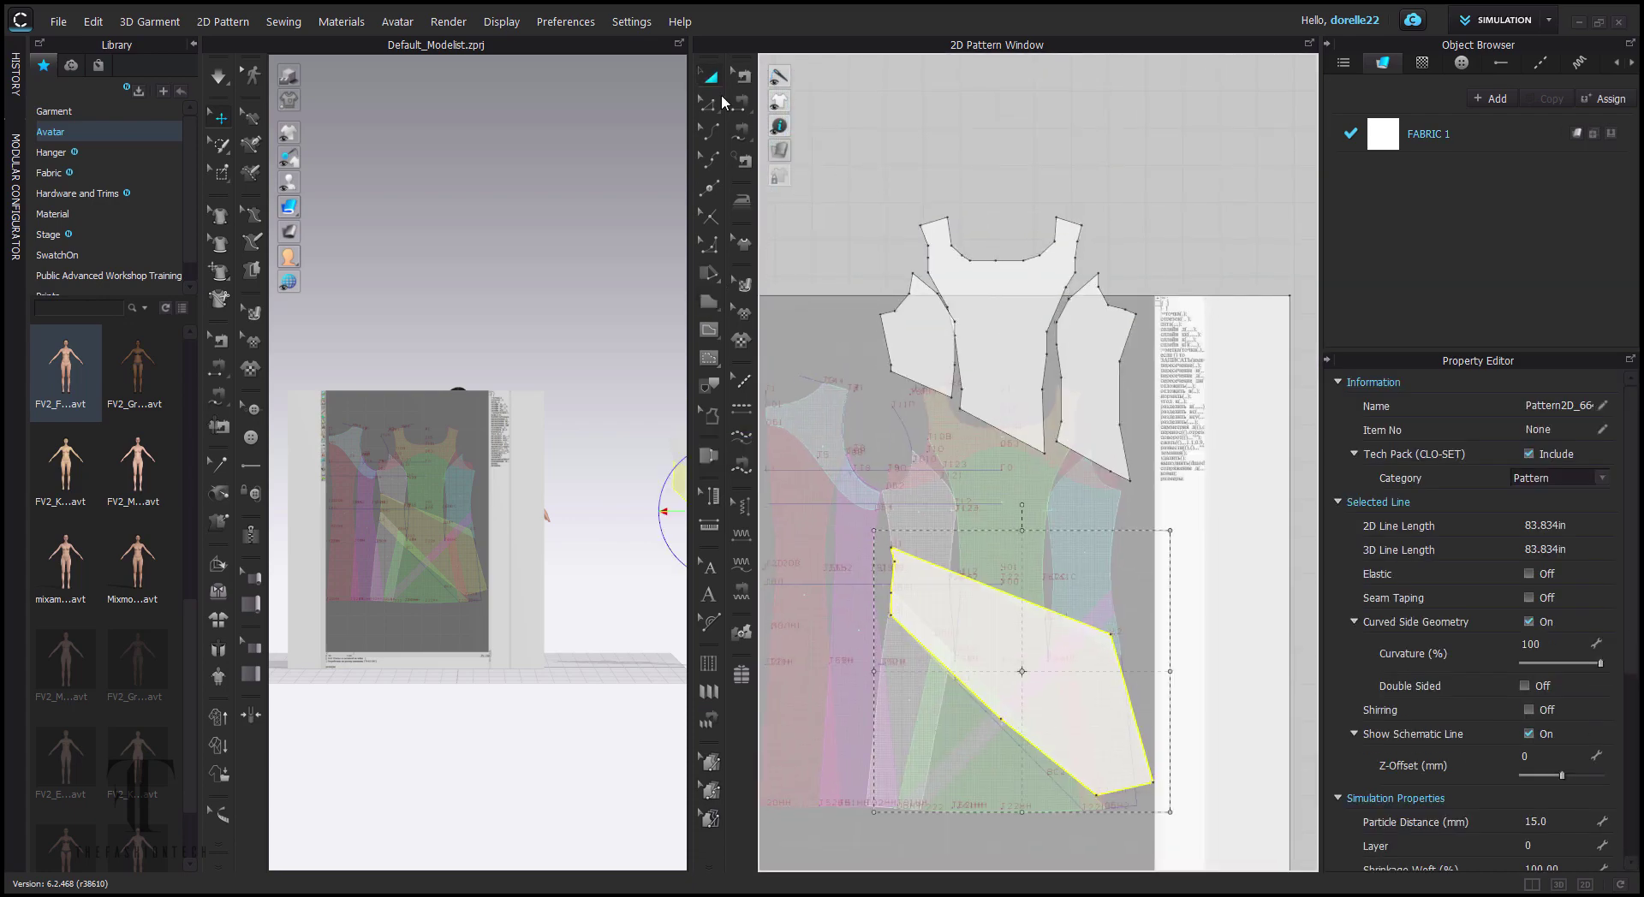
mouse_move(987, 507)
mouse_down()
mouse_move(995, 471)
mouse_move(995, 492)
mouse_up()
- Add the three bodice pieces to the selected skirt panel and move all four up, clear of the reference drawing
shift+click(935, 328)
shift+click(1010, 342)
shift+click(1094, 371)
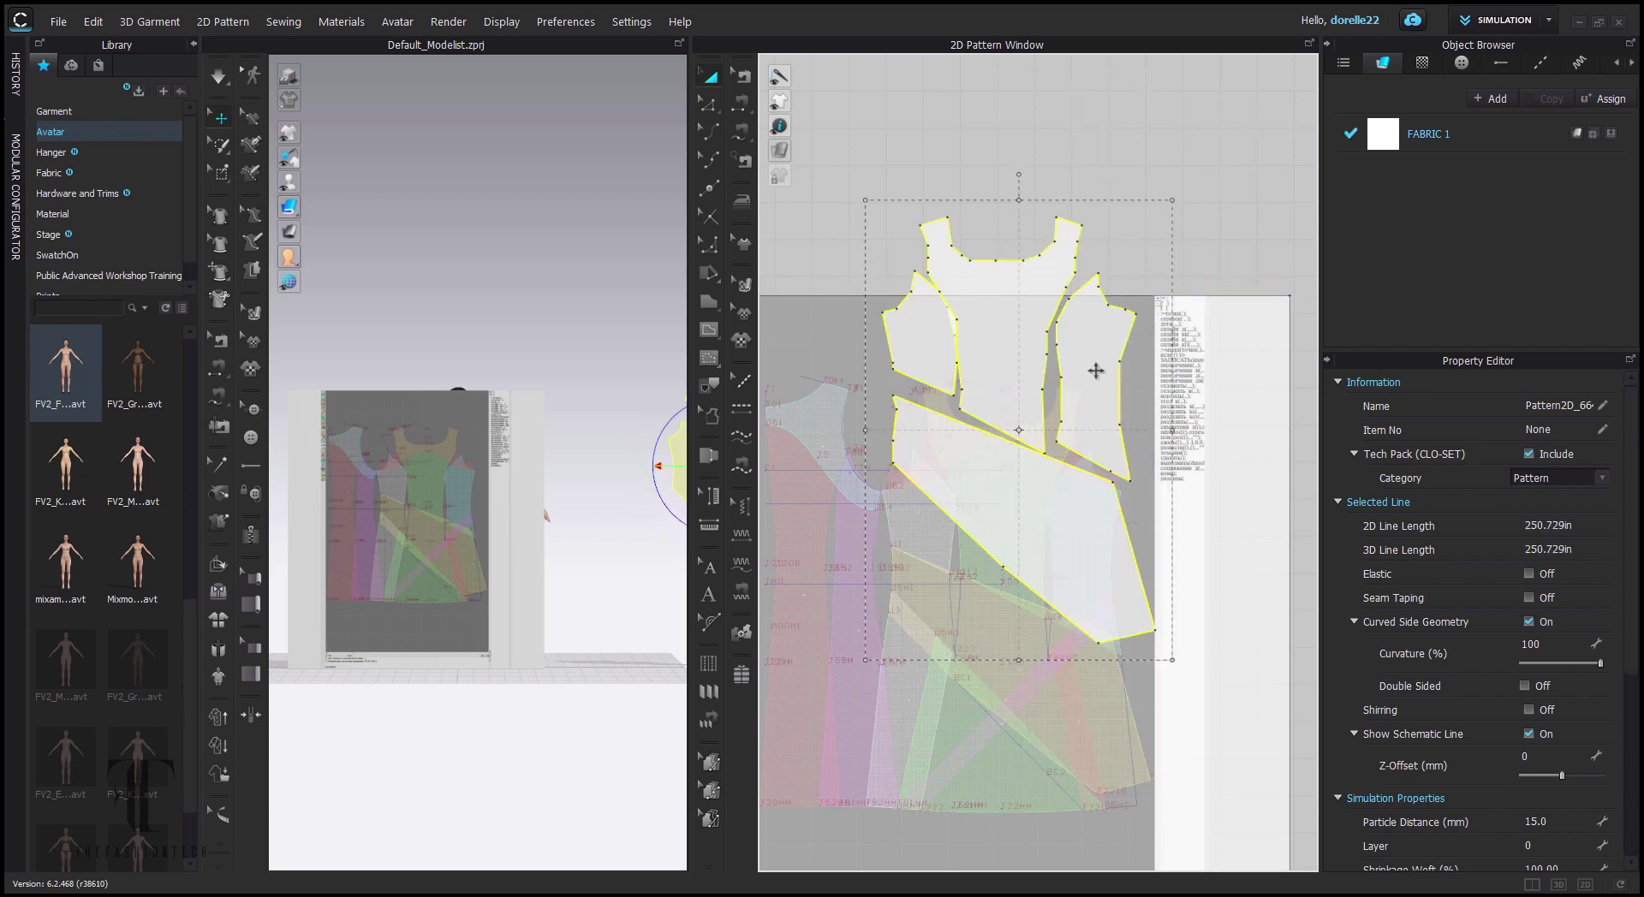
drag(1093, 371, 1118, 61)
- Trace the green triangular lower skirt panel down to the hem as a polygon pattern and move it below the diagonal skirt piece
scroll(1125, 501, up, 3)
scroll(1125, 502, up, 1)
middle_drag(1117, 572, 1251, 228)
click(709, 302)
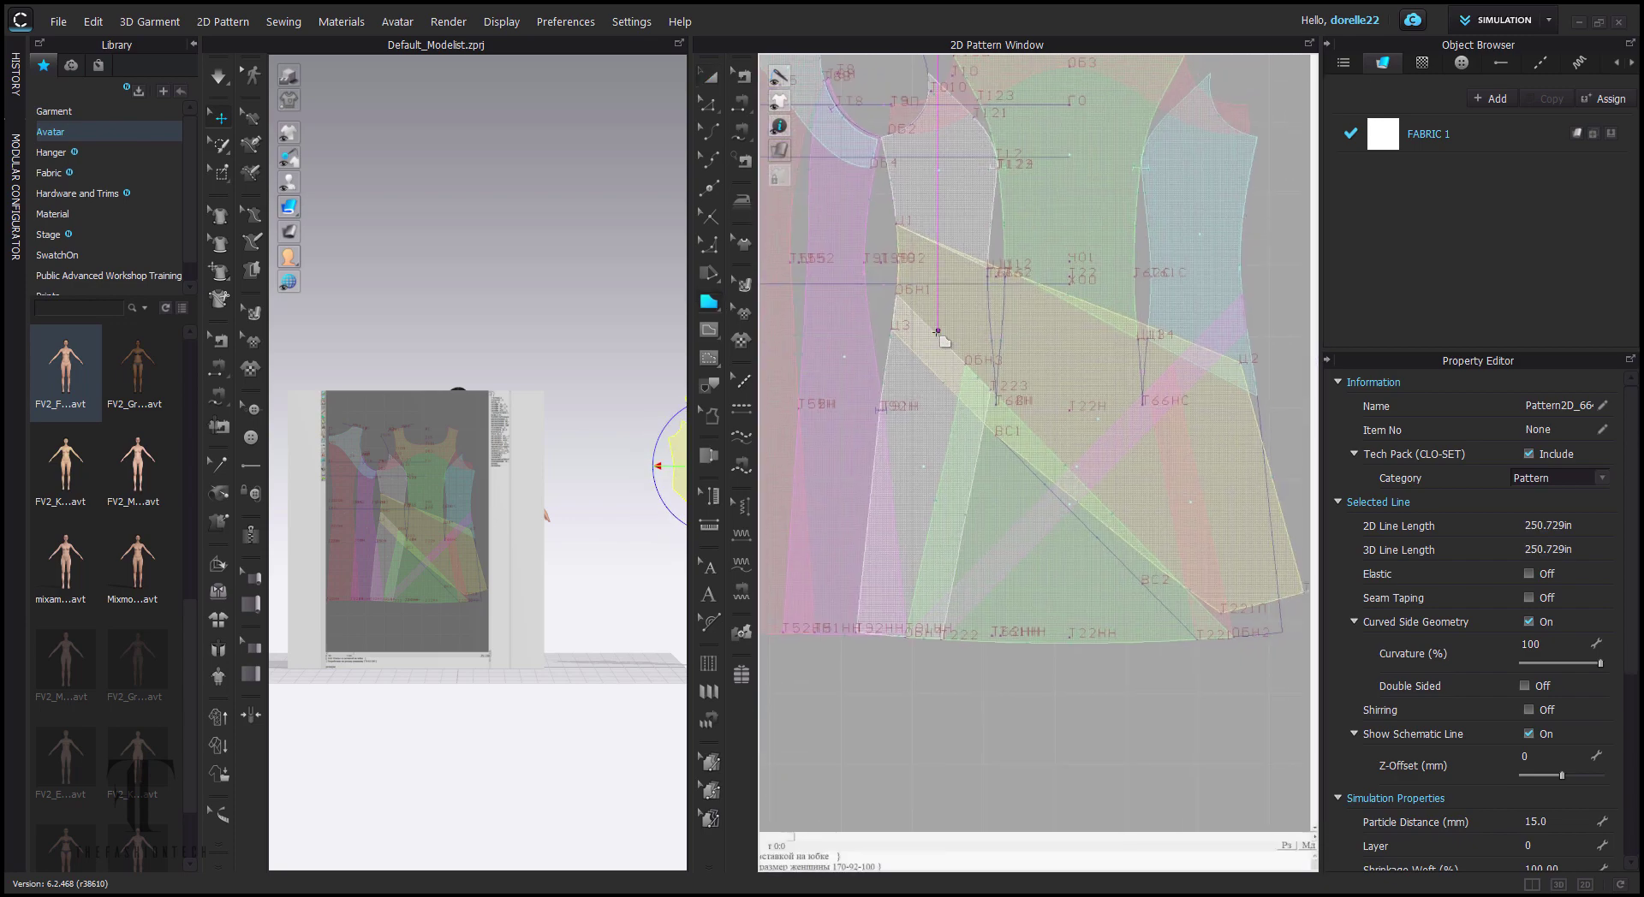
click(904, 640)
click(1226, 640)
click(966, 363)
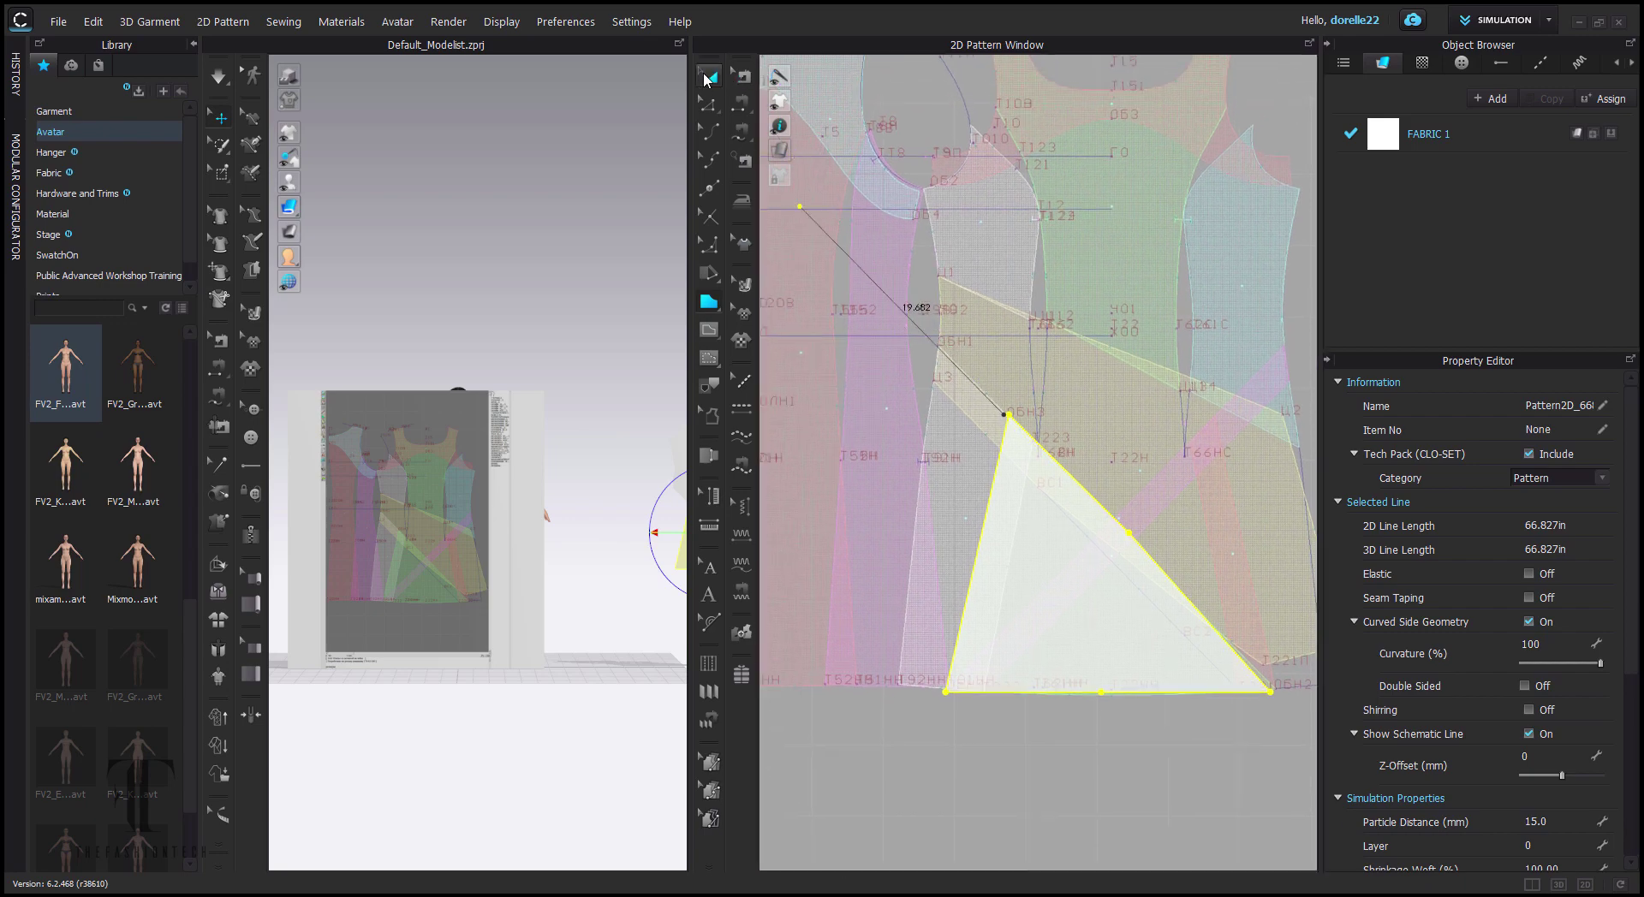
click(707, 80)
scroll(1046, 624, down, 5)
- Trace the narrow four-sided side skirt panel as a polygon pattern and move it up beside the triangular skirt piece
scroll(1097, 701, up, 5)
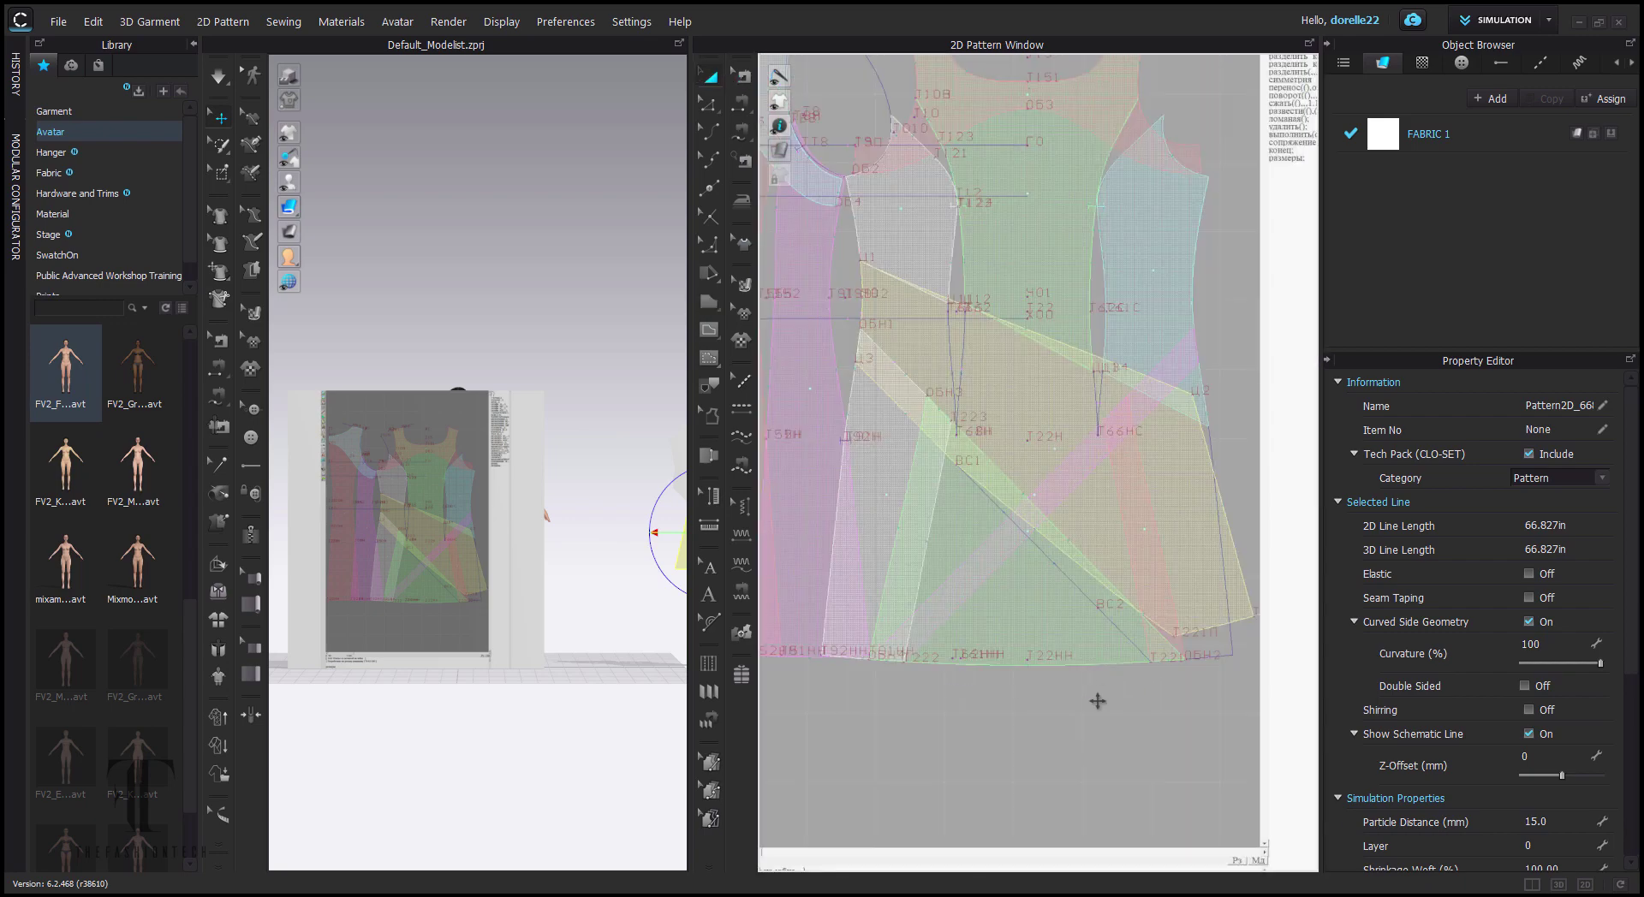
click(858, 327)
click(956, 424)
click(907, 665)
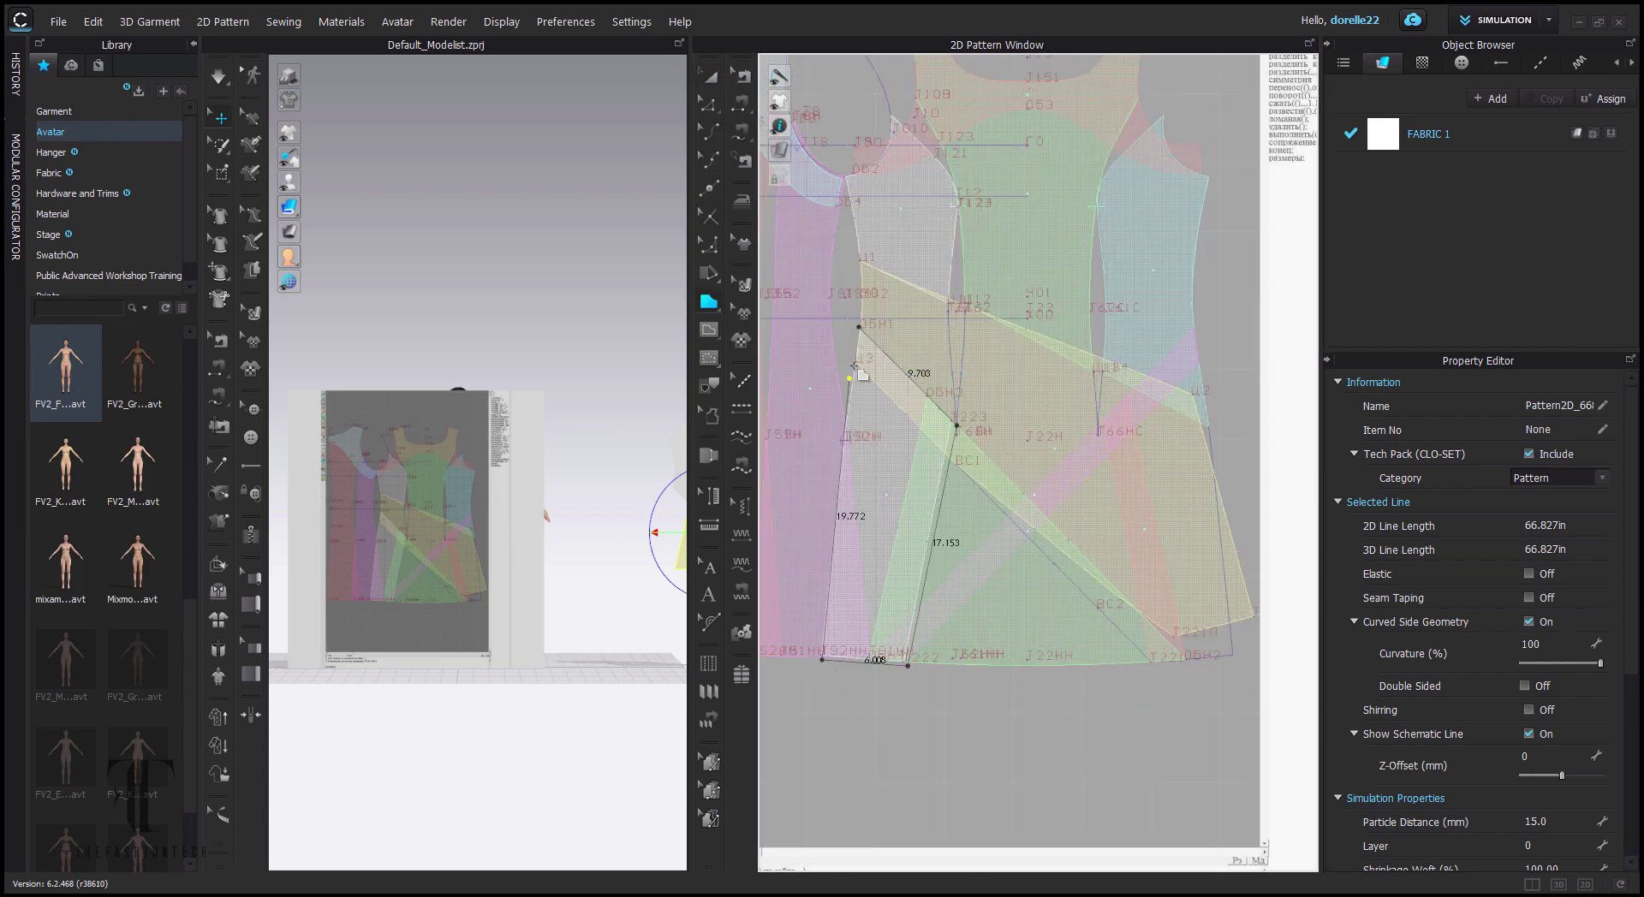
click(859, 327)
click(708, 78)
scroll(965, 757, down, 5)
drag(914, 615, 905, 257)
- Trace the front facing along the shoulder, half neckline and armhole as a polygon pattern
scroll(1010, 548, up, 1)
middle_drag(1016, 550, 1156, 510)
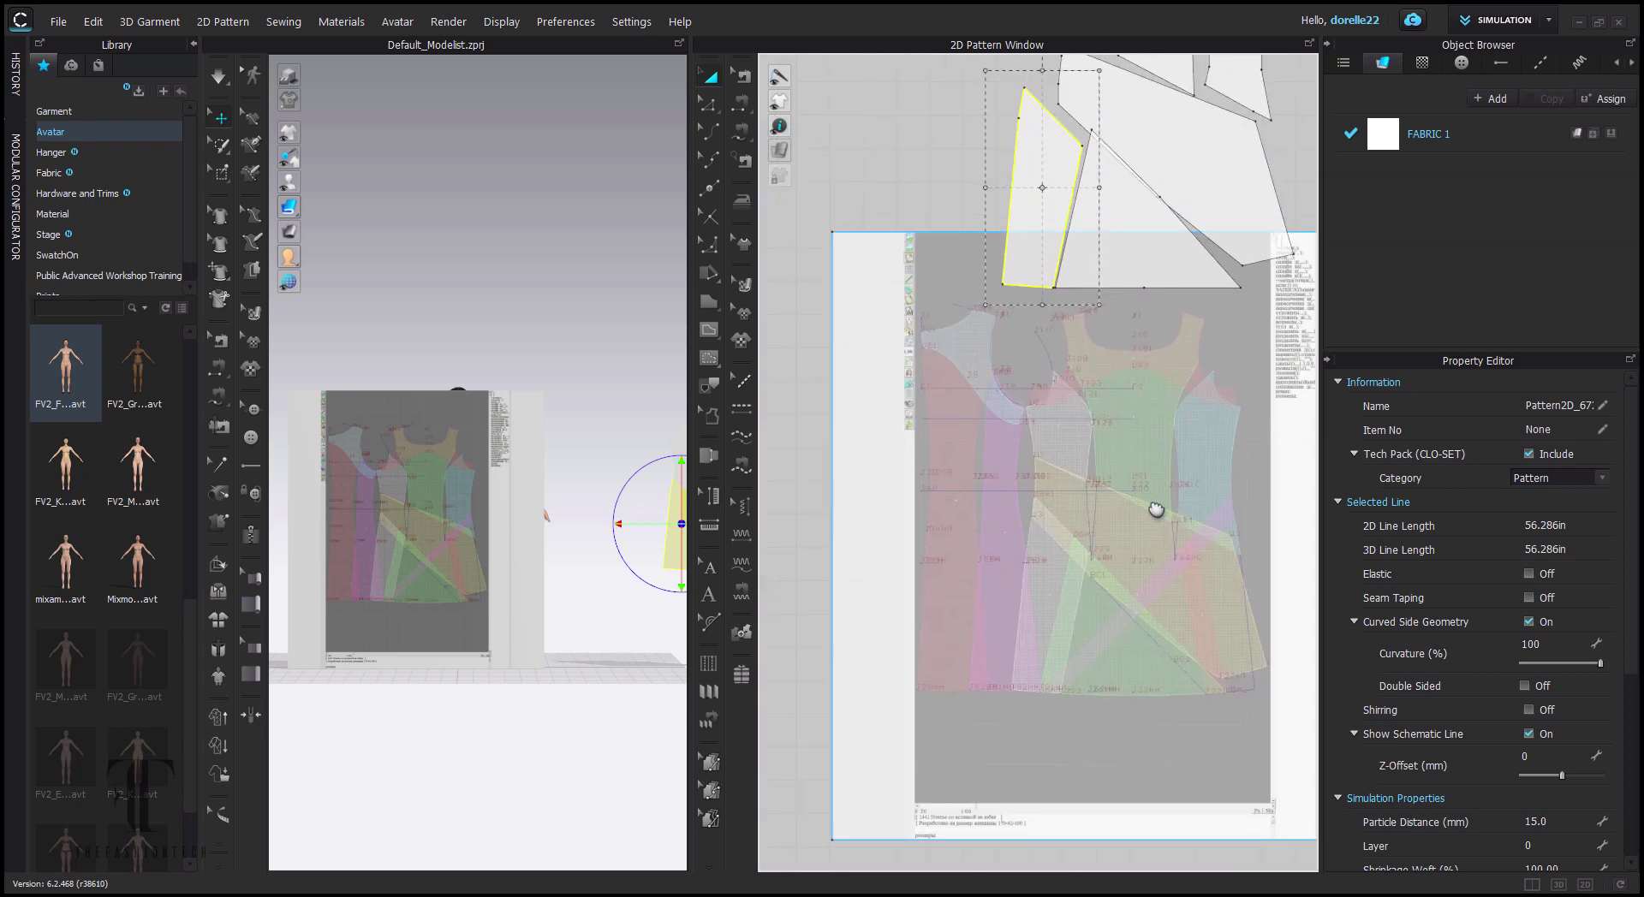
scroll(1156, 511, up, 5)
scroll(972, 506, down, 2)
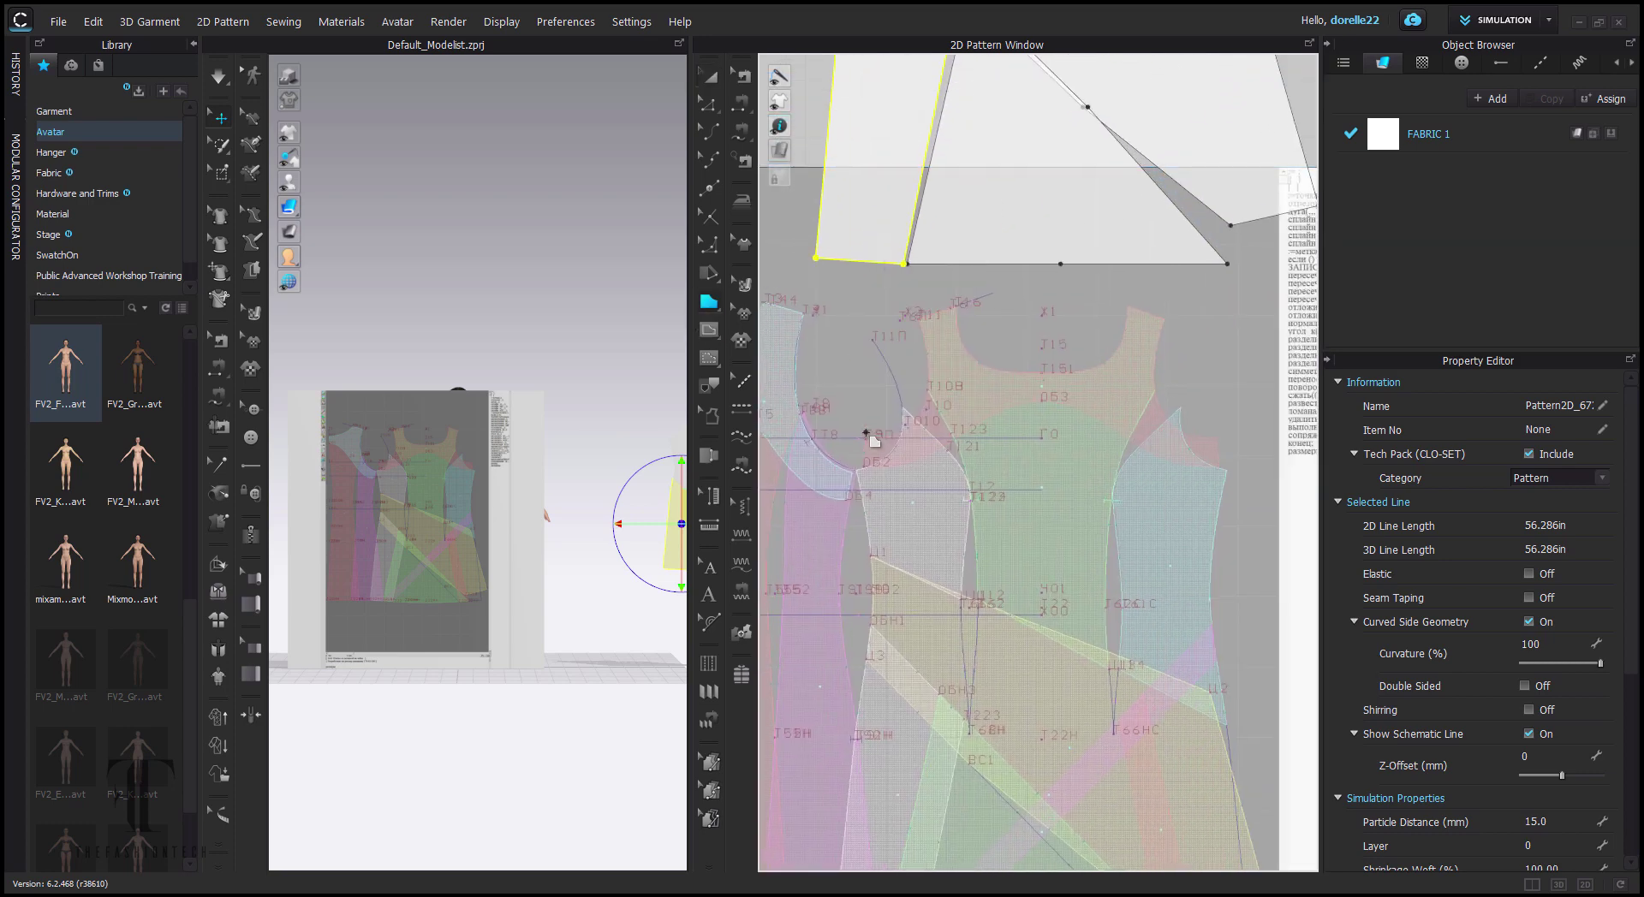
click(953, 439)
click(1031, 398)
click(1088, 415)
click(865, 432)
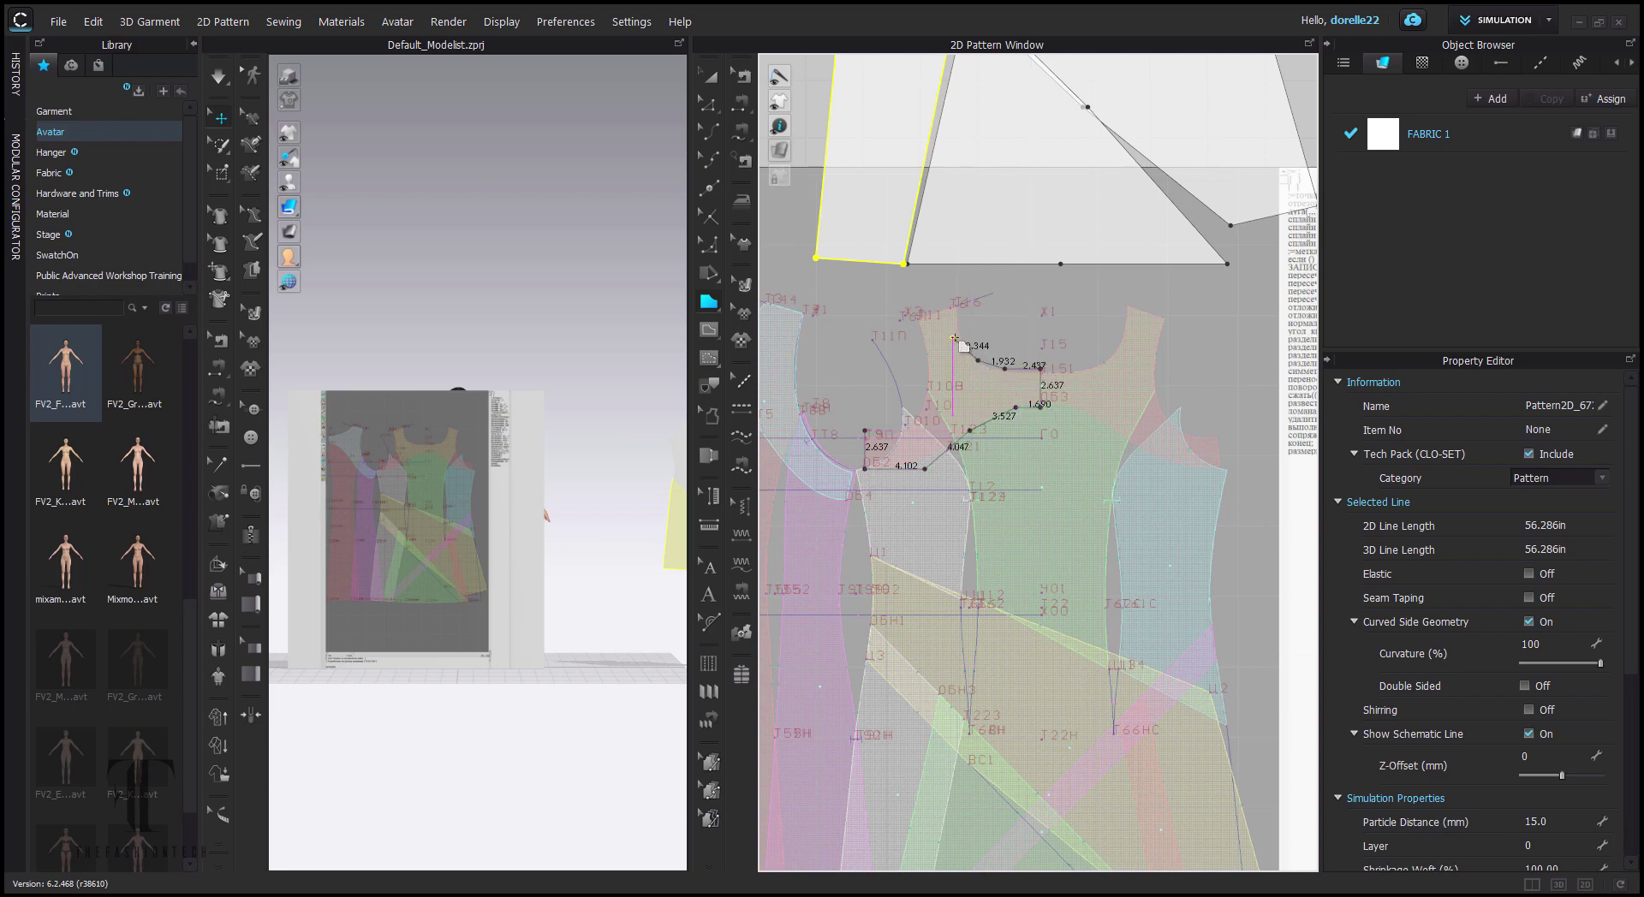
click(905, 434)
- Move the traced front facing up off the drawing, above the centre bodice piece
scroll(776, 272, down, 1)
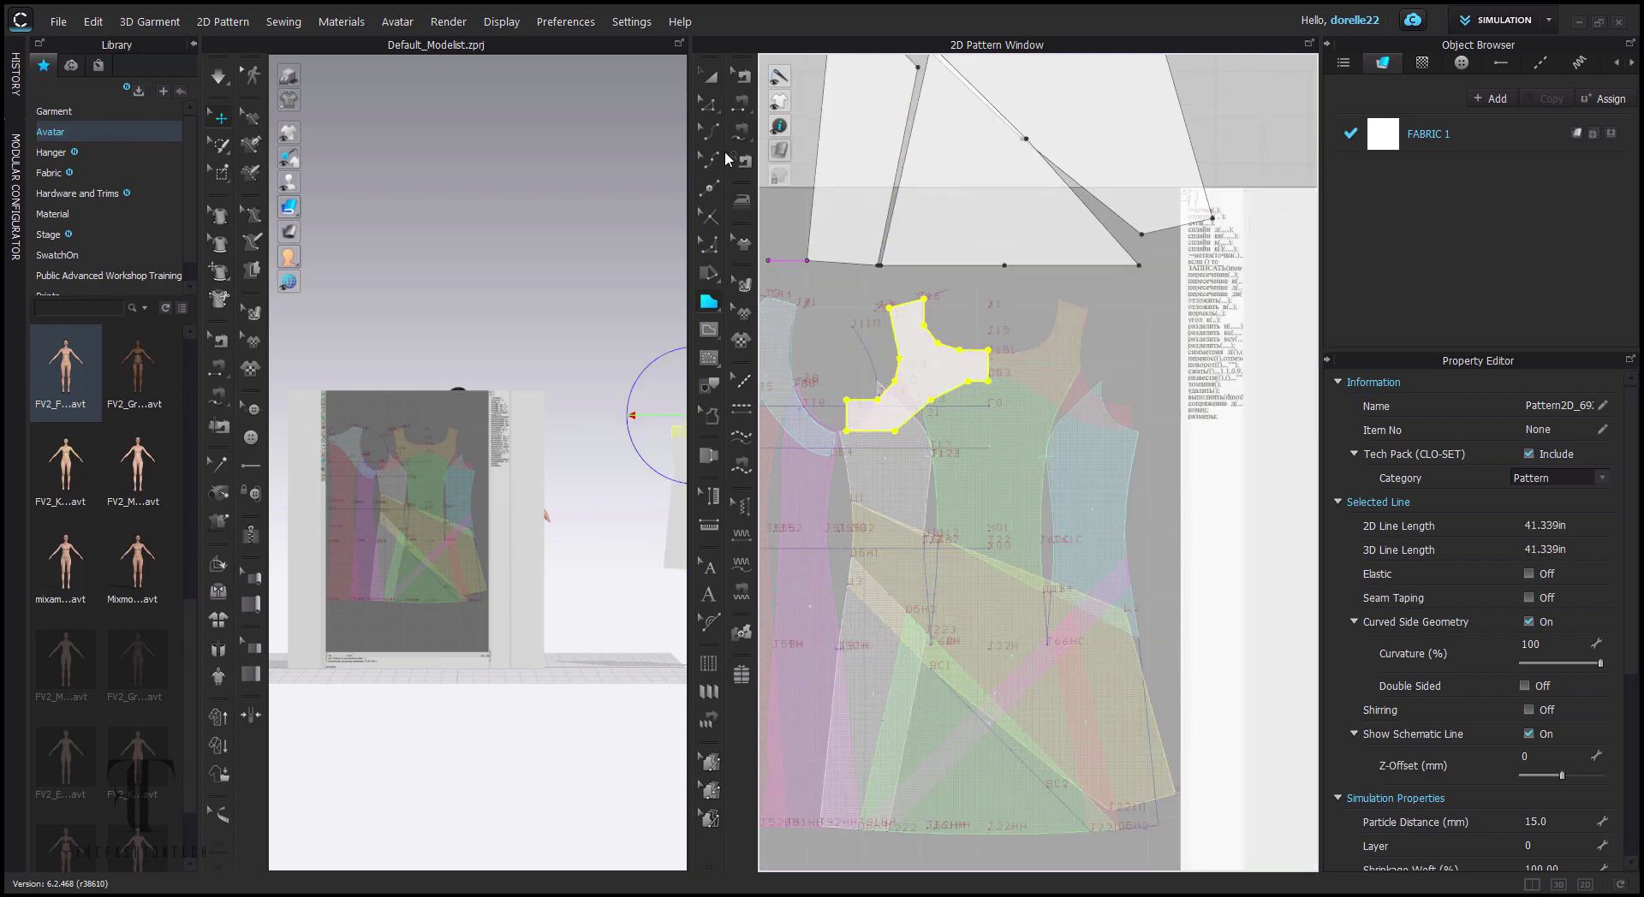
scroll(890, 330, down, 2)
middle_drag(891, 330, 1000, 593)
drag(1000, 592, 963, 244)
- Trace the light-blue back yoke with its curved armhole strip as a polygon pattern and move it up beside the front facing
scroll(1032, 677, up, 5)
middle_drag(1028, 675, 1243, 554)
click(709, 302)
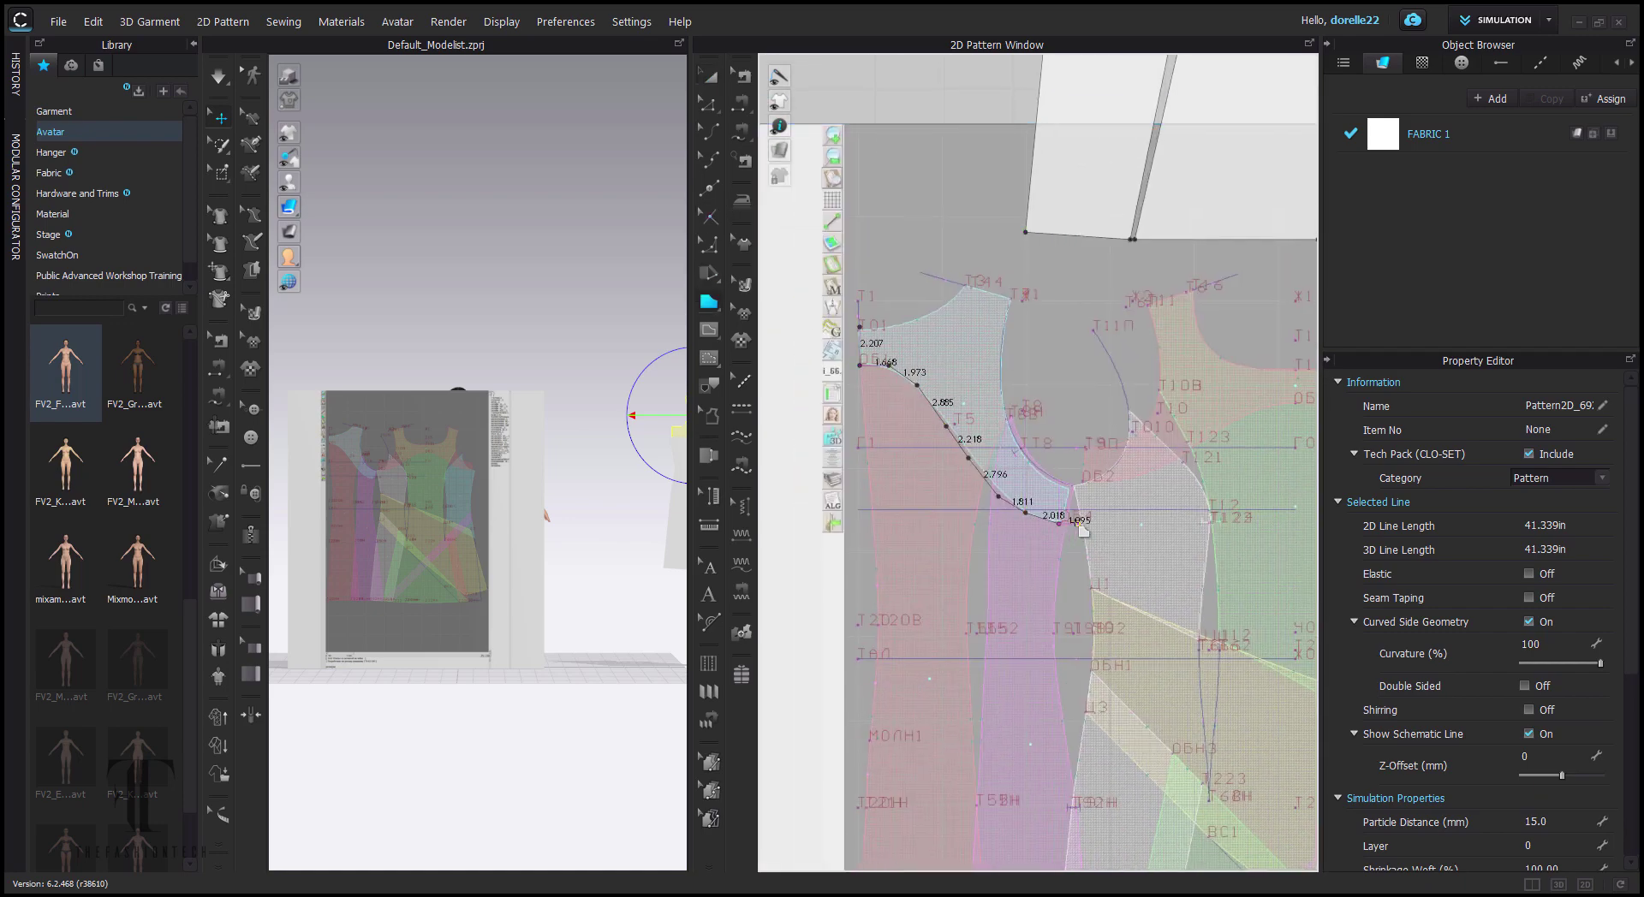
click(888, 328)
scroll(891, 326, down, 5)
middle_drag(891, 325, 983, 670)
click(710, 77)
drag(997, 659, 979, 160)
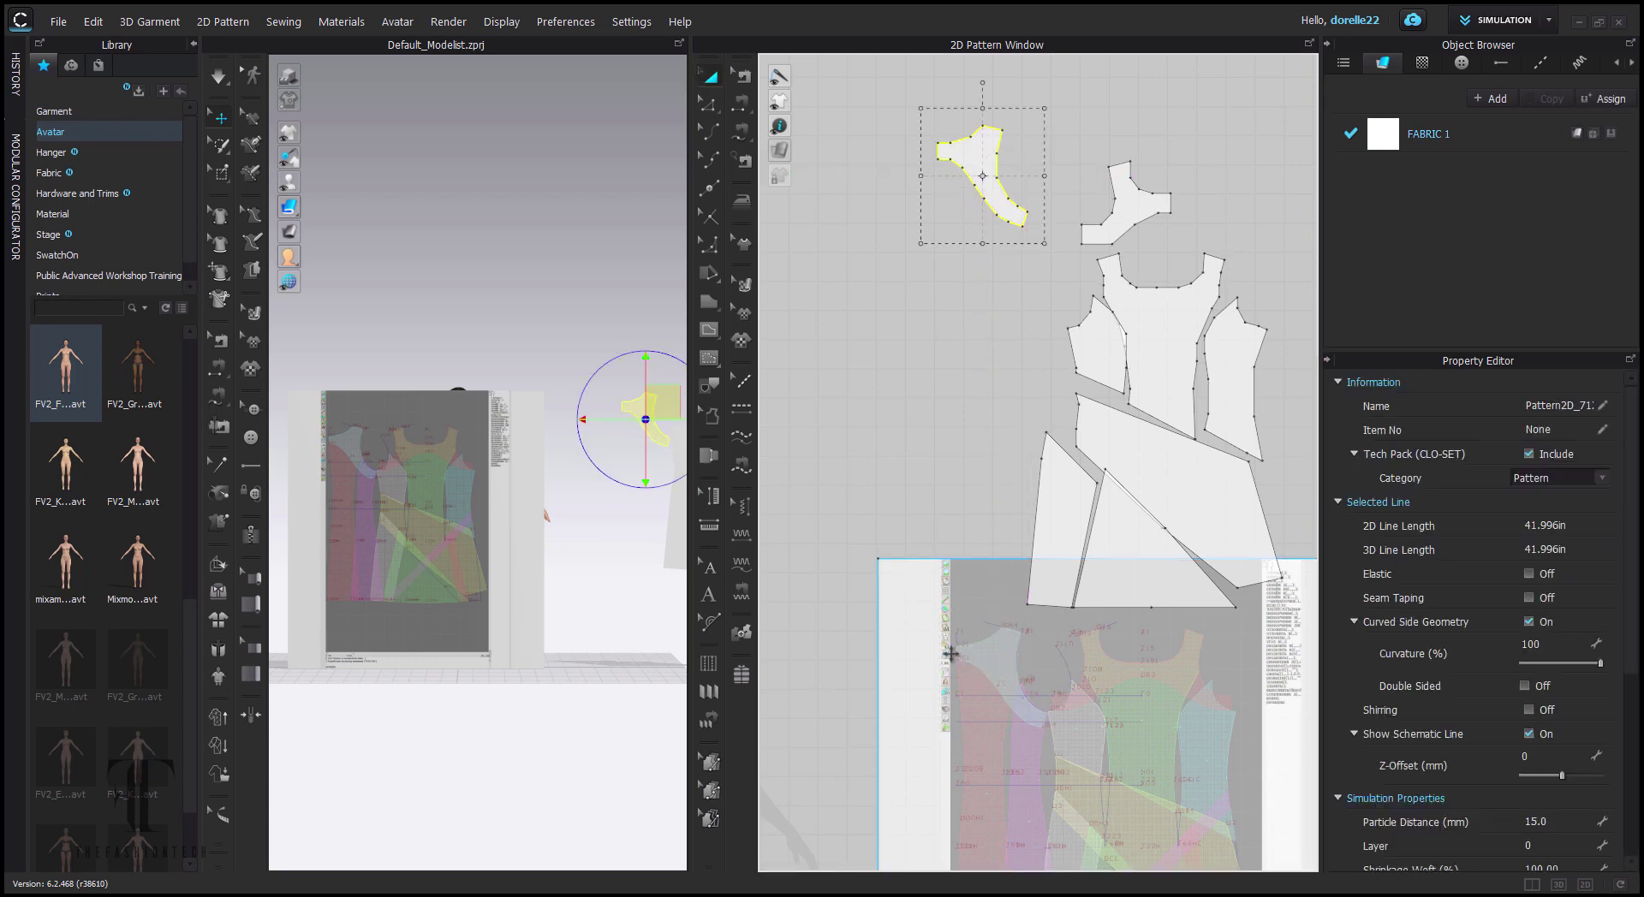
- Trace the long purple back side panel from armhole to hem as a polygon pattern and move it off the drawing
scroll(951, 654, up, 4)
key(h)
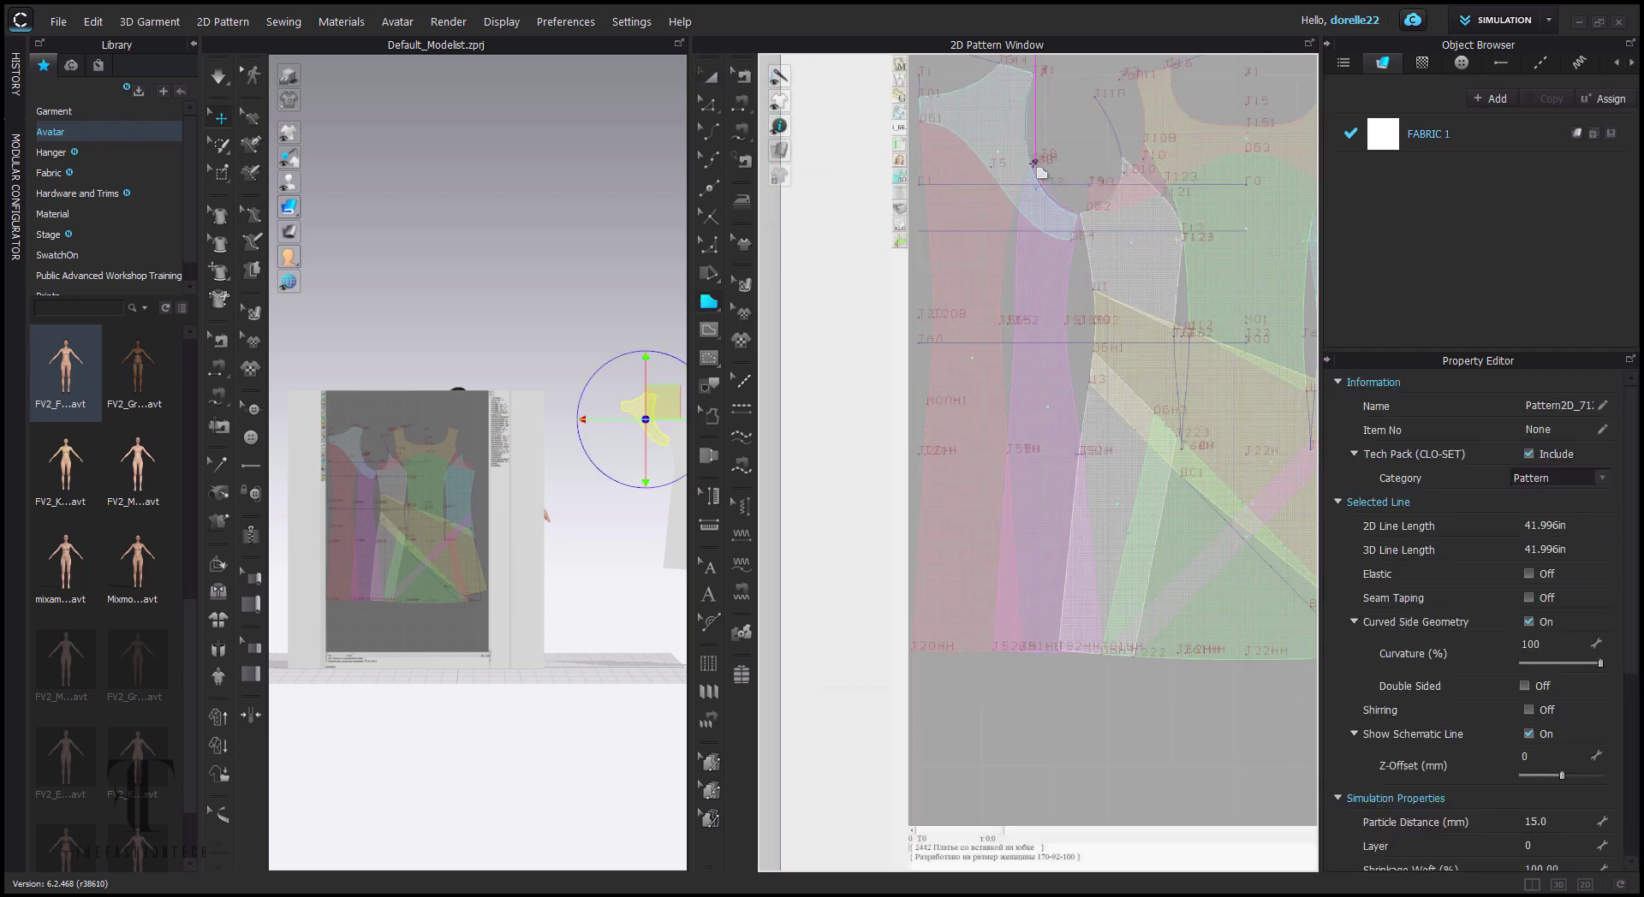
click(1010, 385)
click(991, 646)
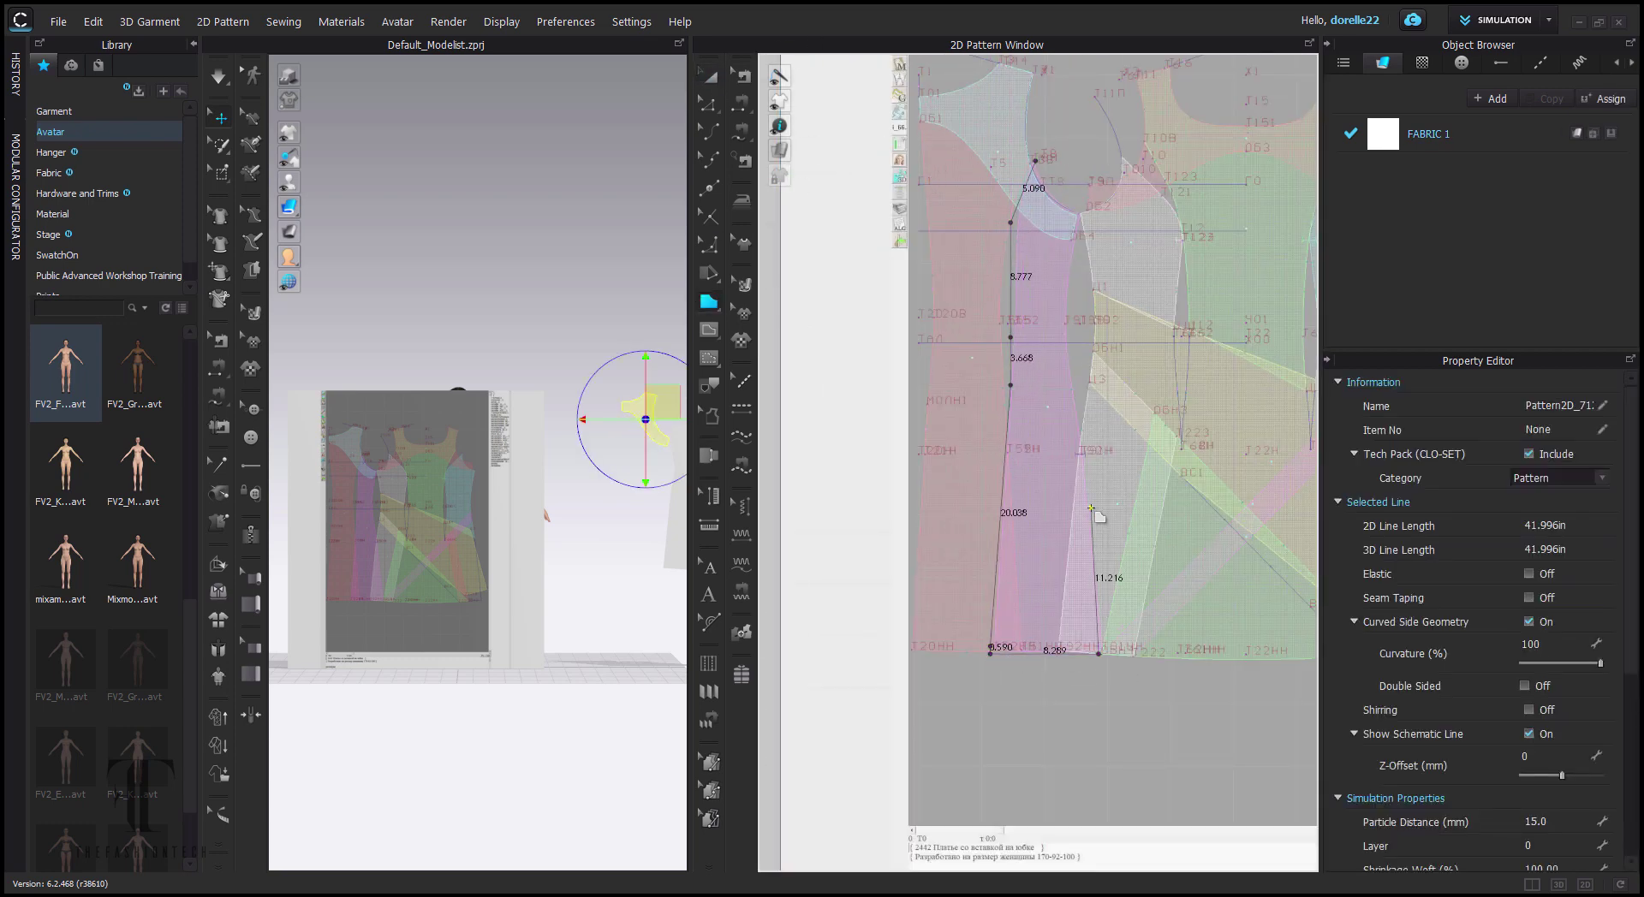
click(1052, 188)
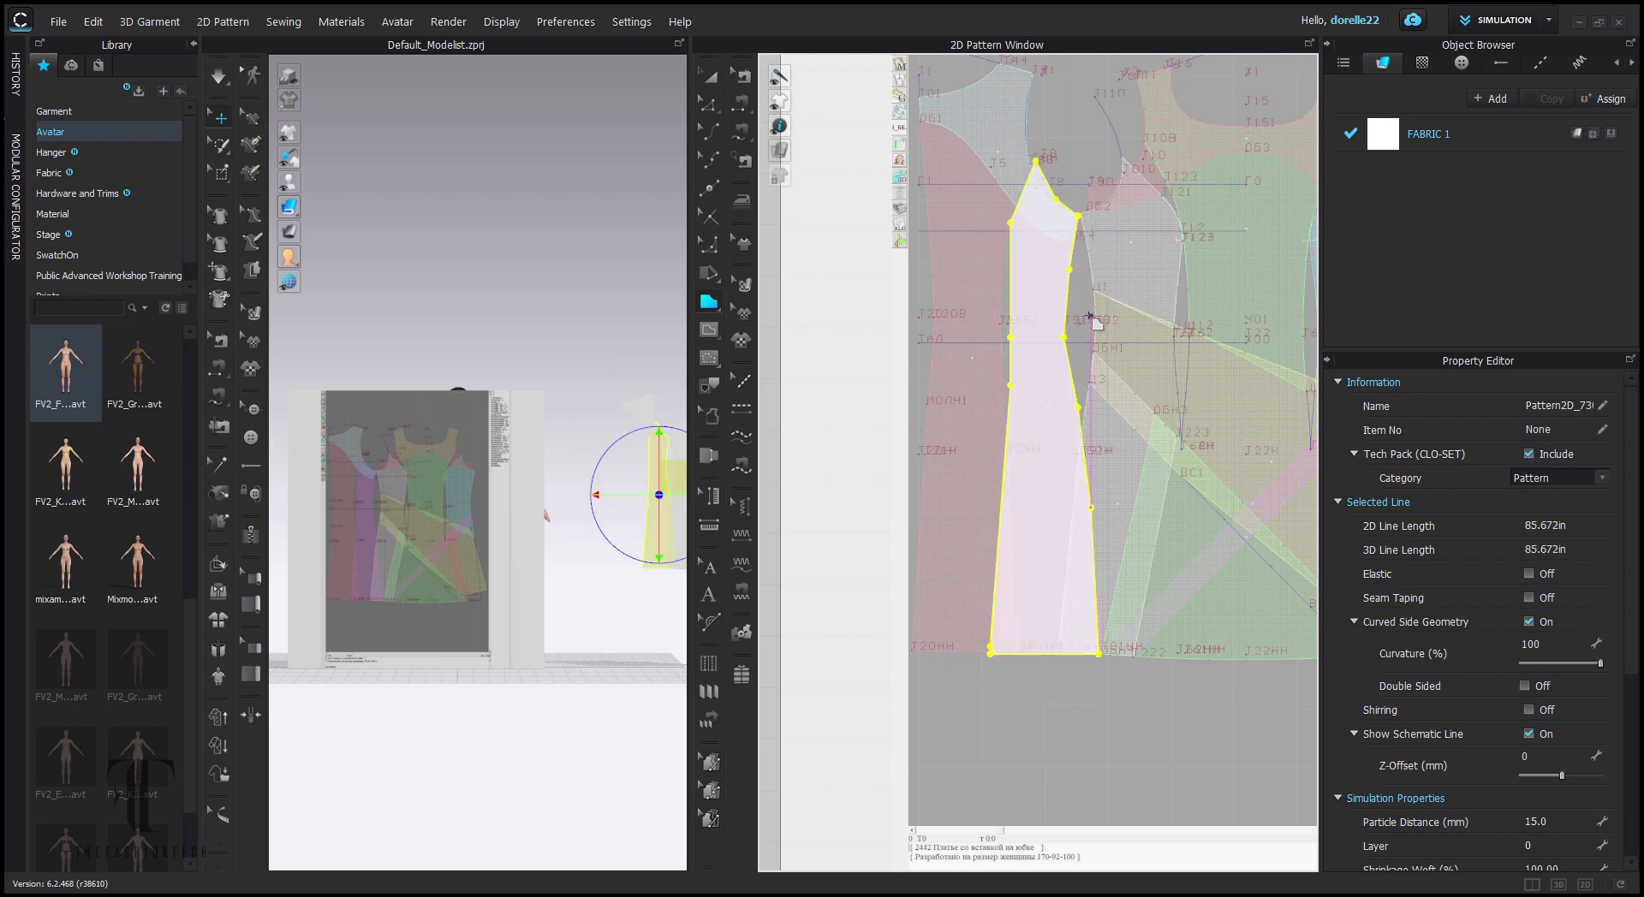
scroll(1053, 187, down, 3)
key(a)
scroll(1216, 264, up, 3)
middle_drag(1216, 264, 1237, 226)
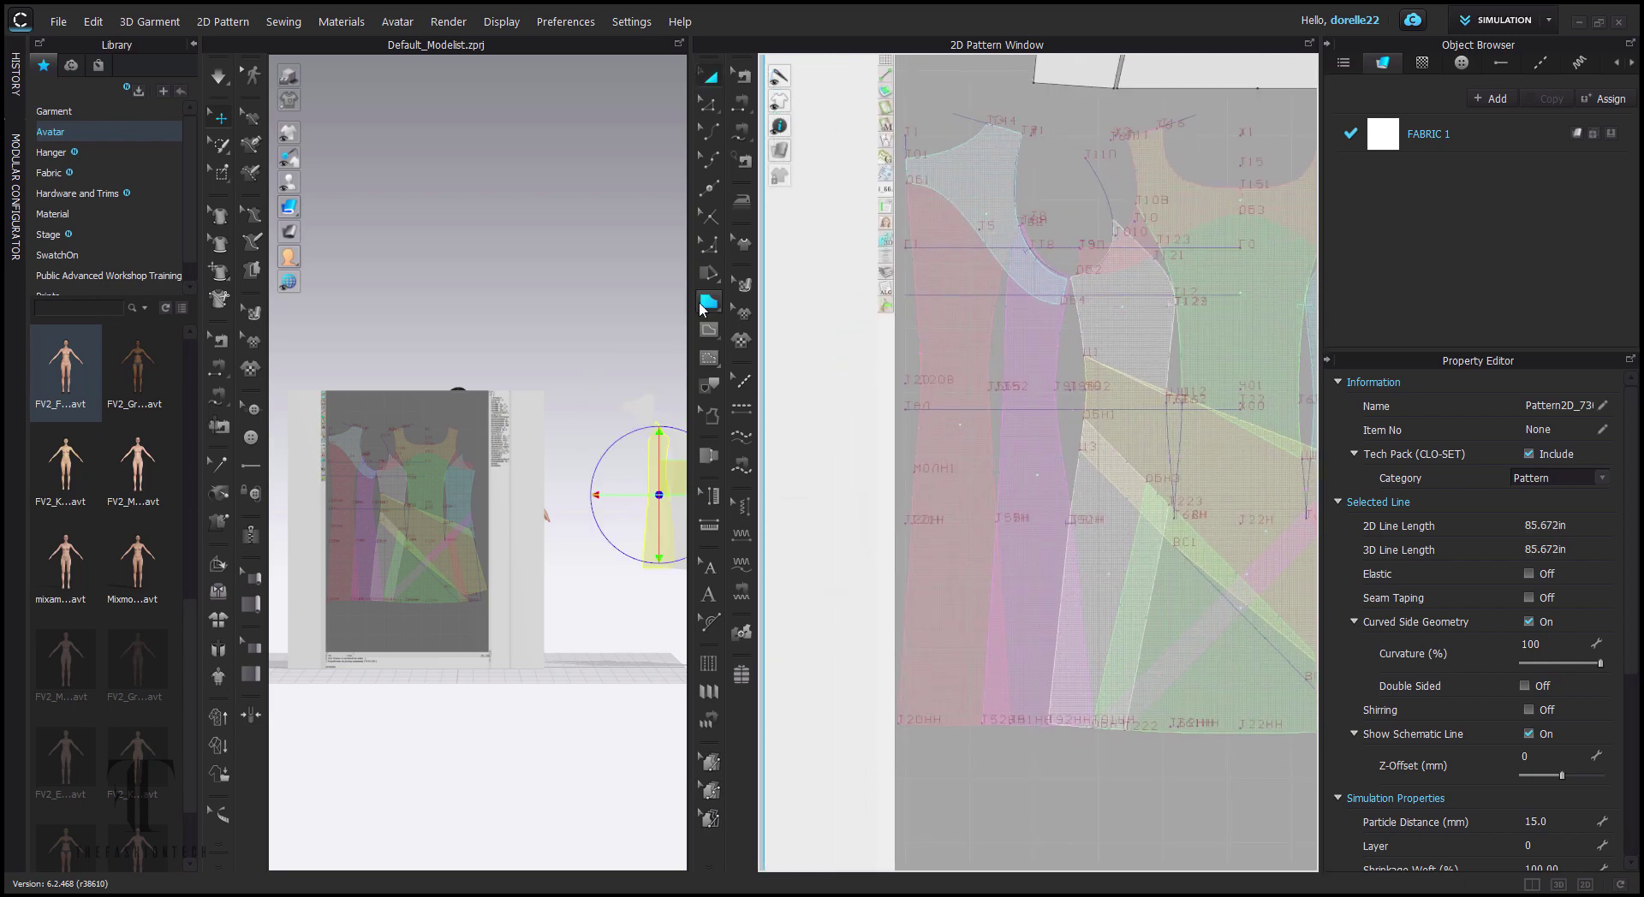
- Trace the pink back centre panel from neckline to hem as a polygon pattern and move it off the drawing beside the back side panel
click(922, 380)
click(911, 479)
scroll(987, 369, down, 2)
middle_drag(987, 368, 1000, 25)
click(921, 316)
middle_drag(1021, 240, 1024, 500)
click(1012, 354)
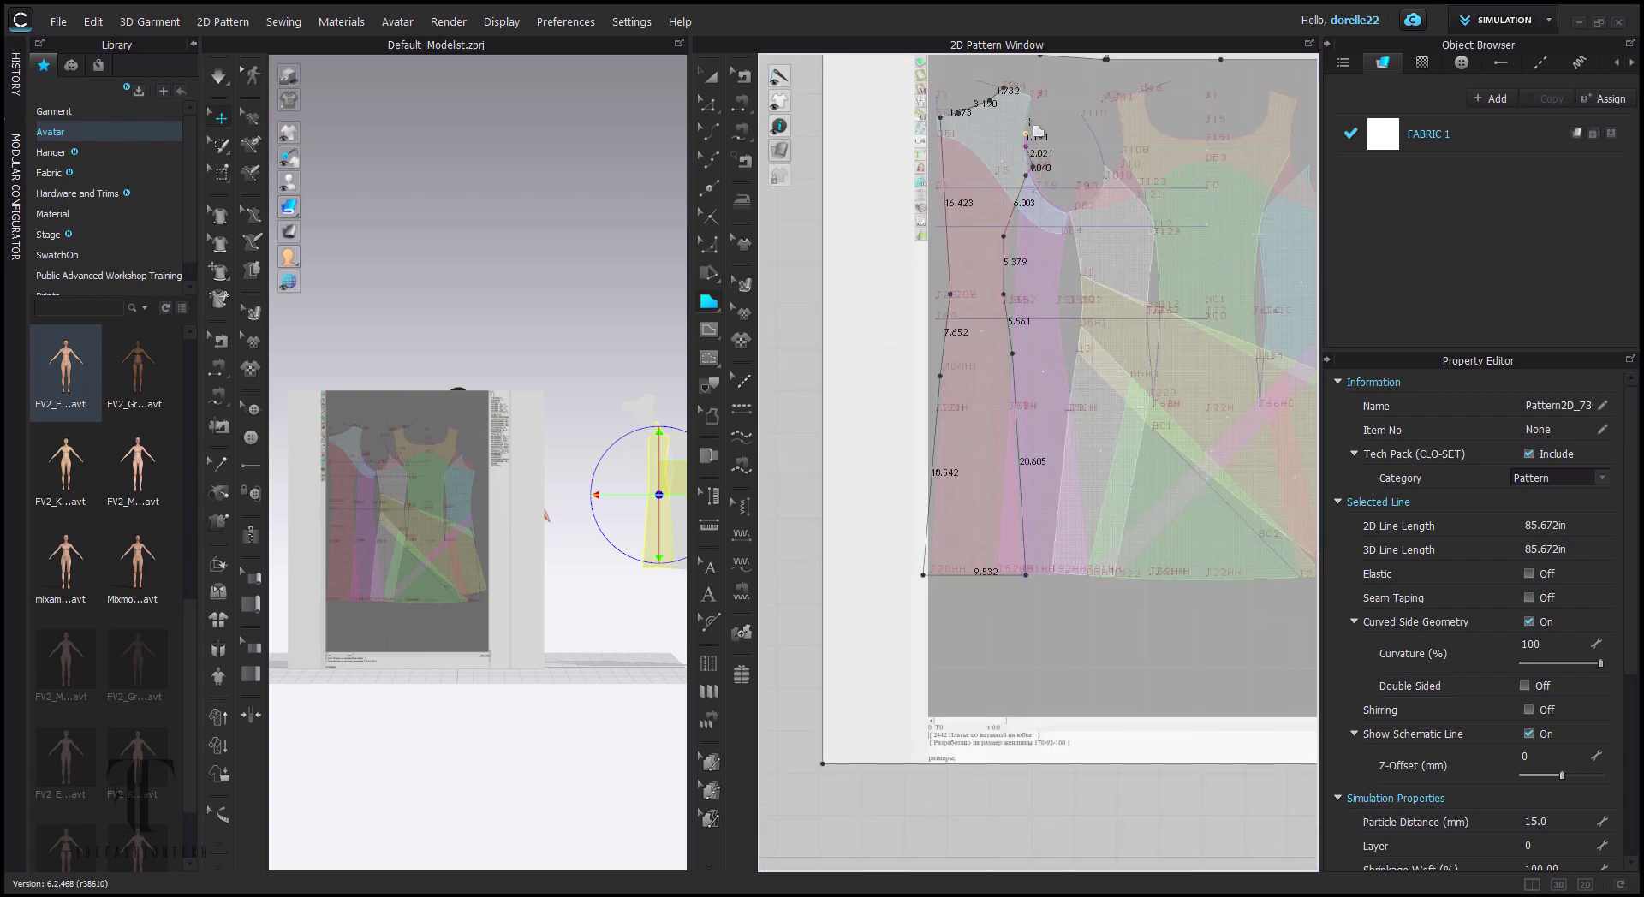
click(1030, 104)
scroll(1030, 105, down, 4)
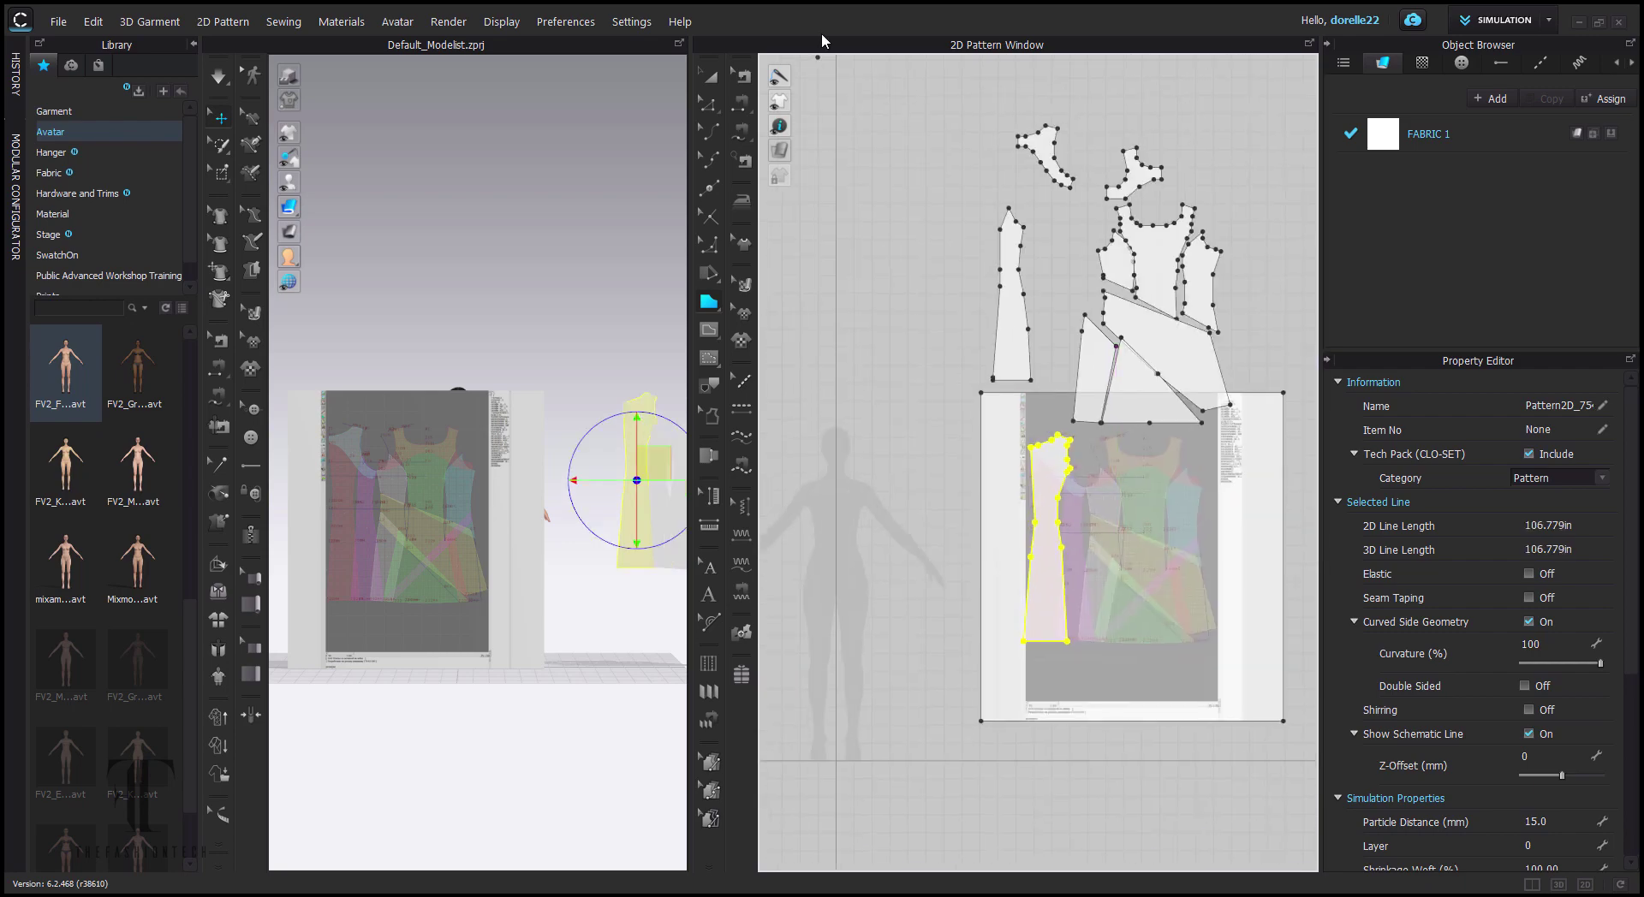
key(a)
click(1068, 276)
- Delete the reference drawing pattern from the 2D workspace
scroll(1177, 521, up, 4)
scroll(1193, 533, down, 1)
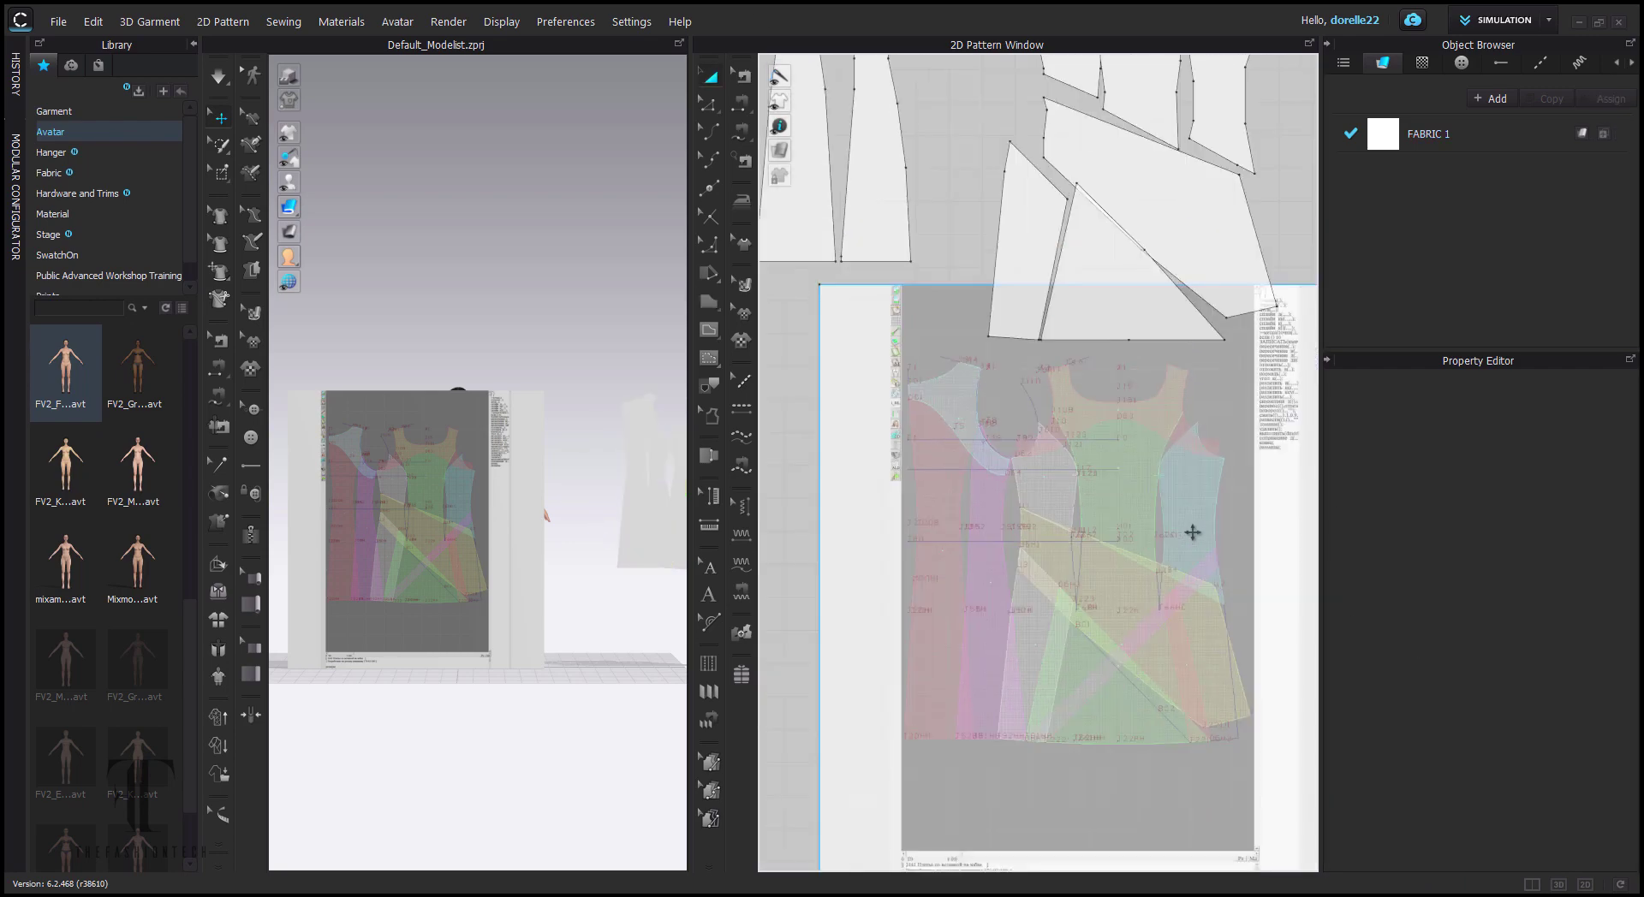
key(Delete)
scroll(1079, 223, up, 3)
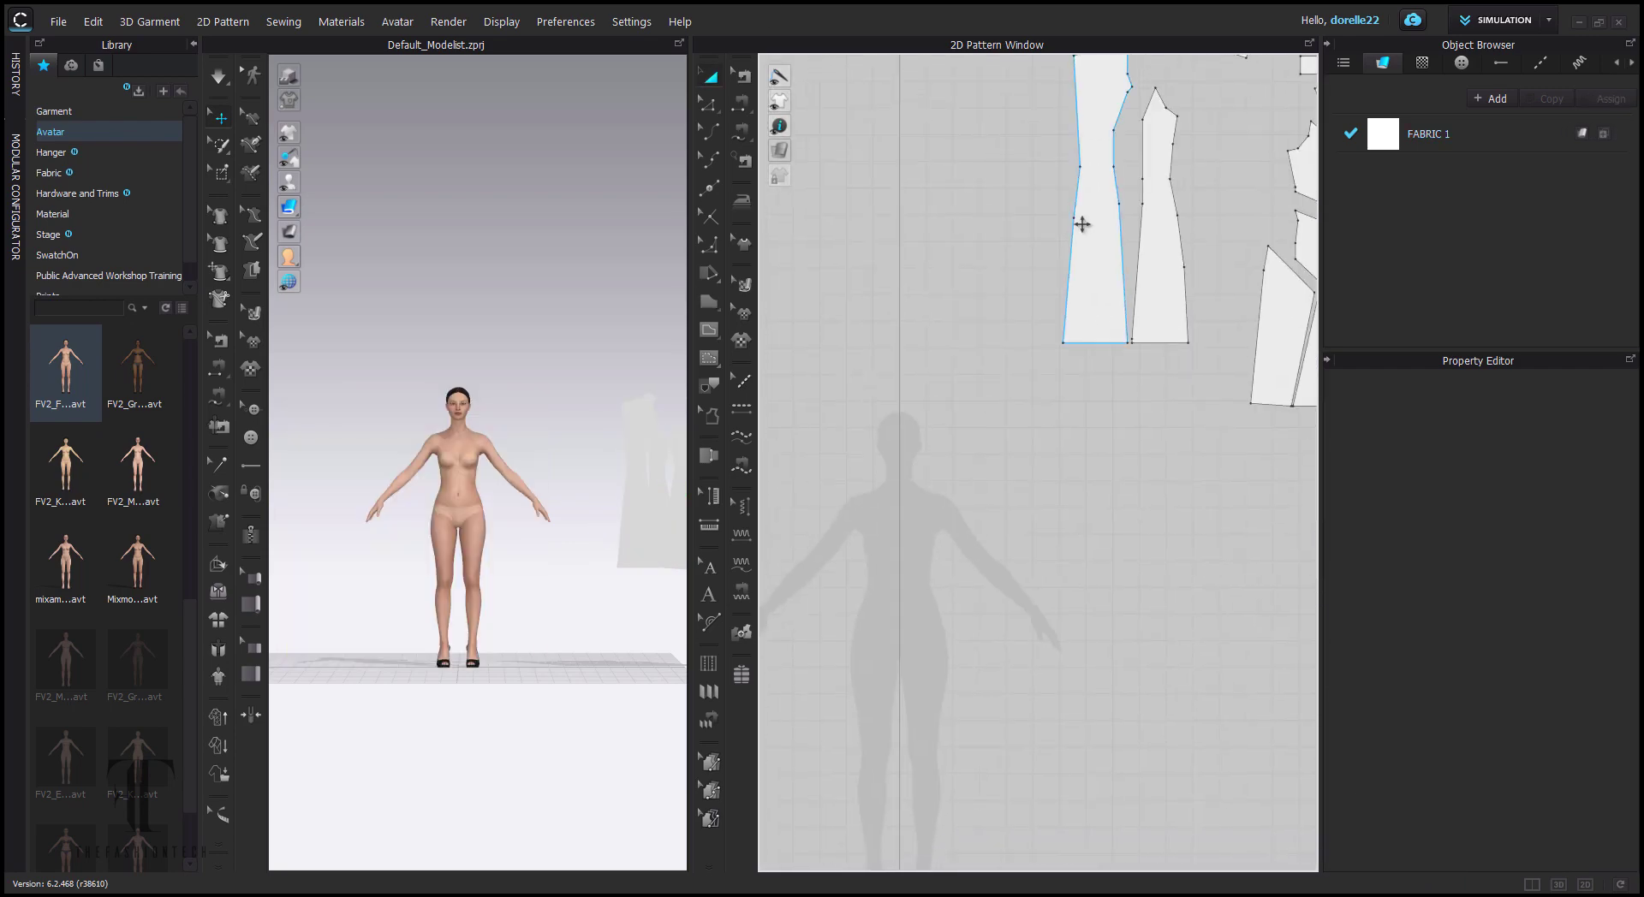
- Create linked symmetric copies of the back centre panel and back side panel and place them beside the originals
right_click(1076, 373)
click(1187, 215)
click(1006, 341)
right_click(1138, 368)
click(1233, 215)
click(944, 367)
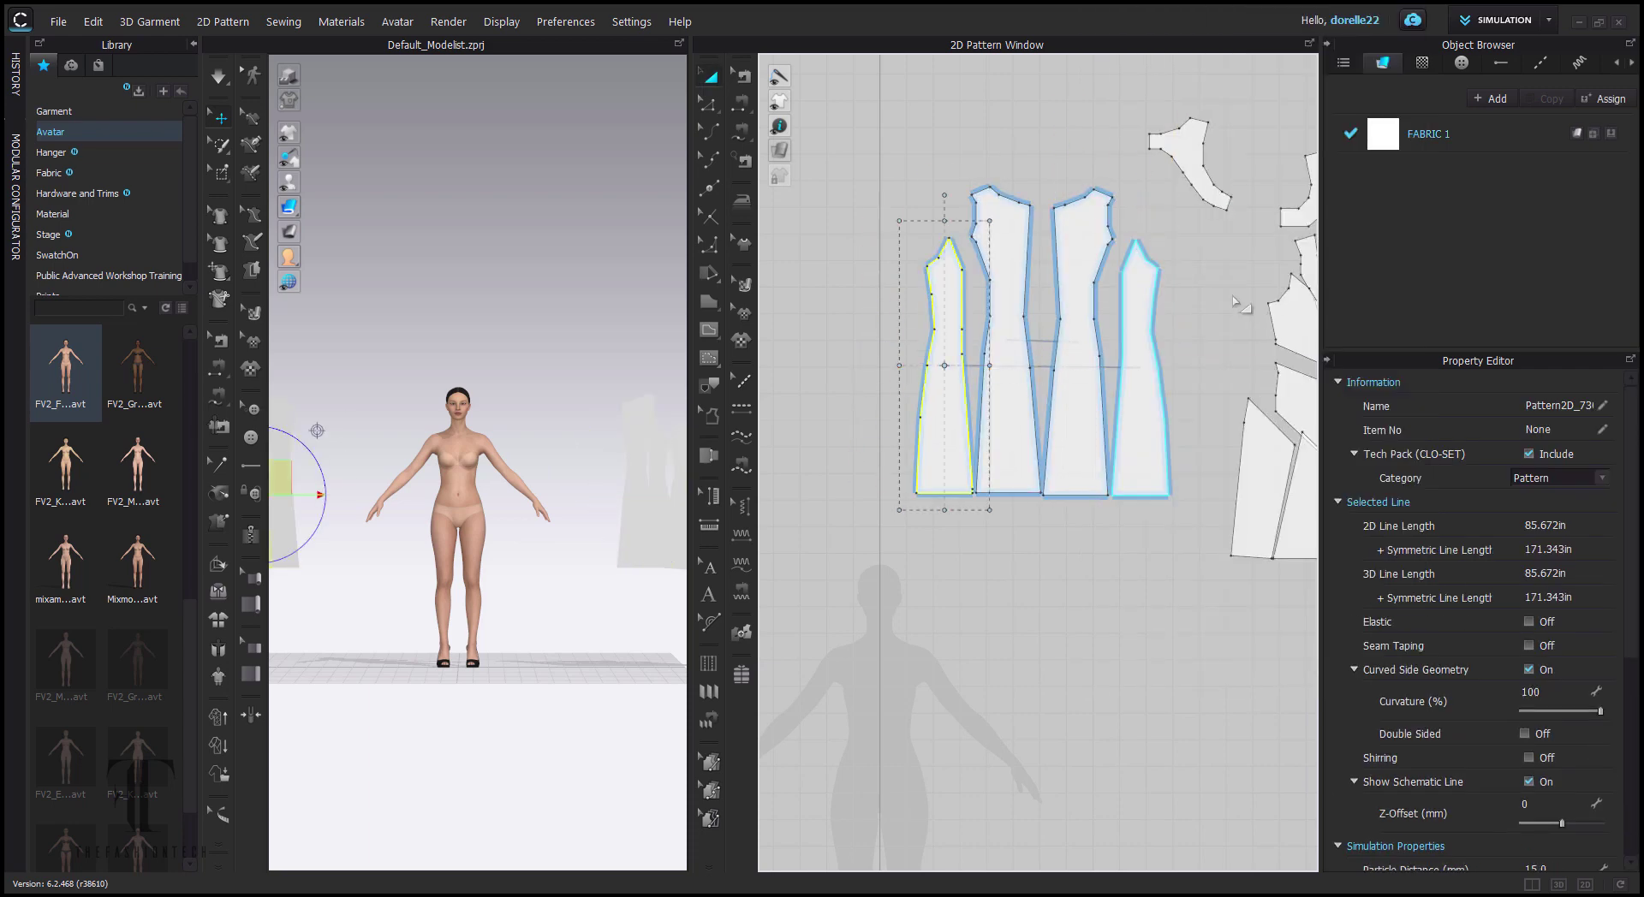
- Create a linked symmetric copy of the back yoke and place it above the mirrored back panels
right_click(1201, 166)
click(1316, 400)
click(930, 157)
- Move the skirt pieces together below the front bodice, leaving a gap under the bodice's diagonal lower edge
middle_drag(1250, 281, 847, 261)
scroll(1086, 261, up, 4)
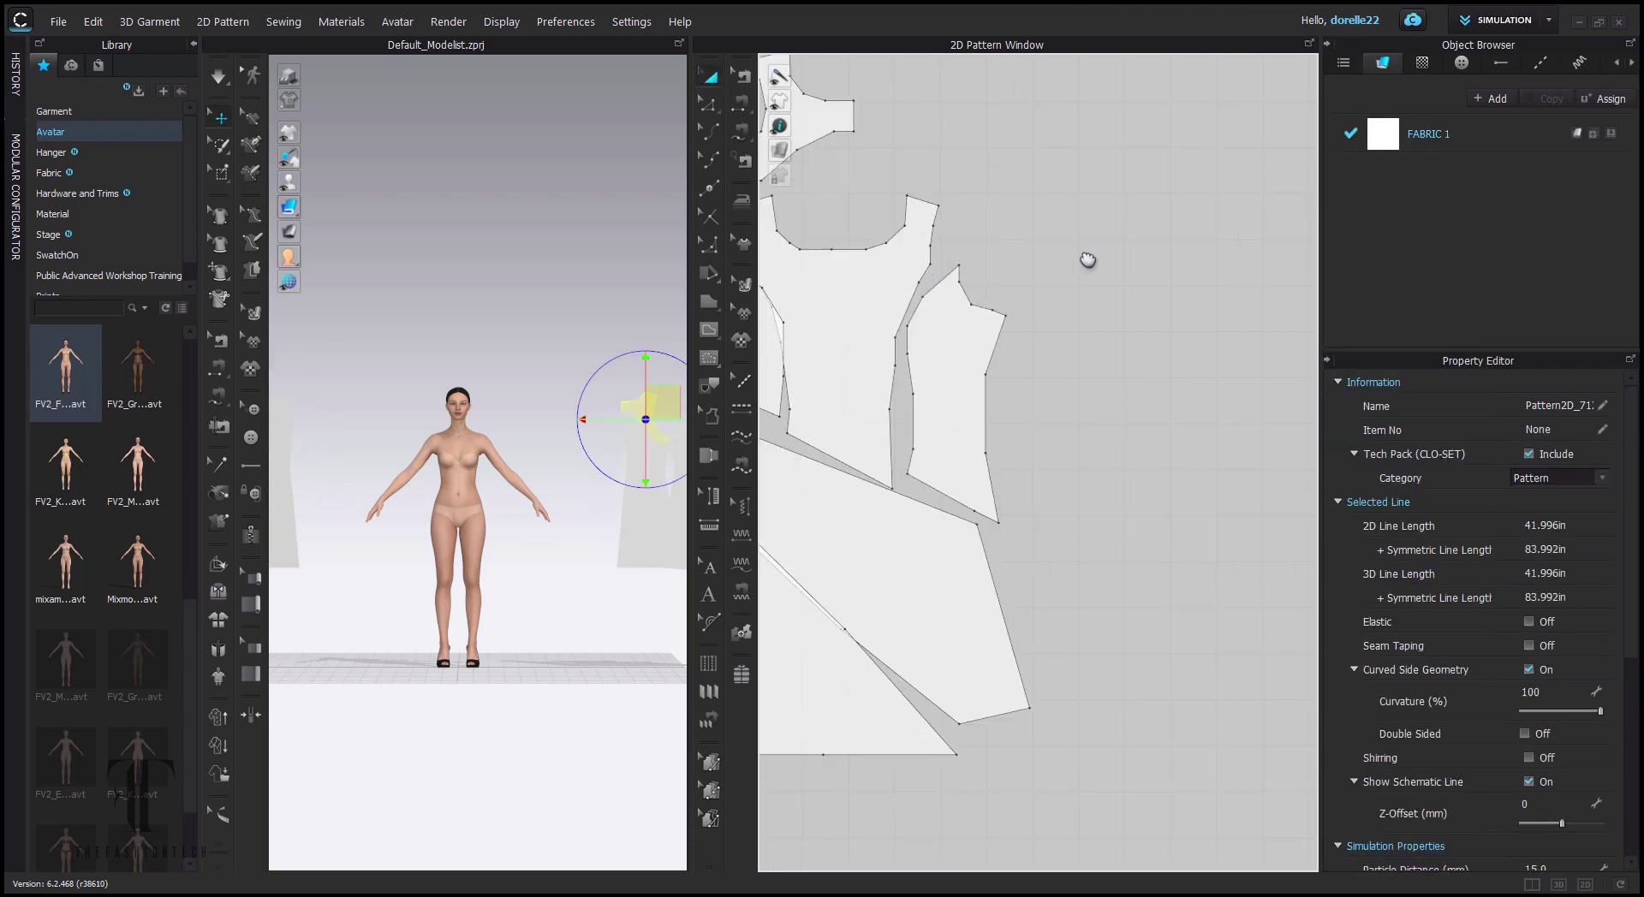
middle_drag(839, 676, 1043, 441)
mouse_move(1031, 458)
mouse_down()
mouse_move(1035, 499)
mouse_move(942, 436)
mouse_move(1065, 513)
mouse_move(1210, 470)
mouse_move(1218, 513)
mouse_up()
drag(986, 351, 997, 377)
click(1291, 397)
scroll(1273, 413, down, 2)
middle_drag(1279, 377, 1224, 550)
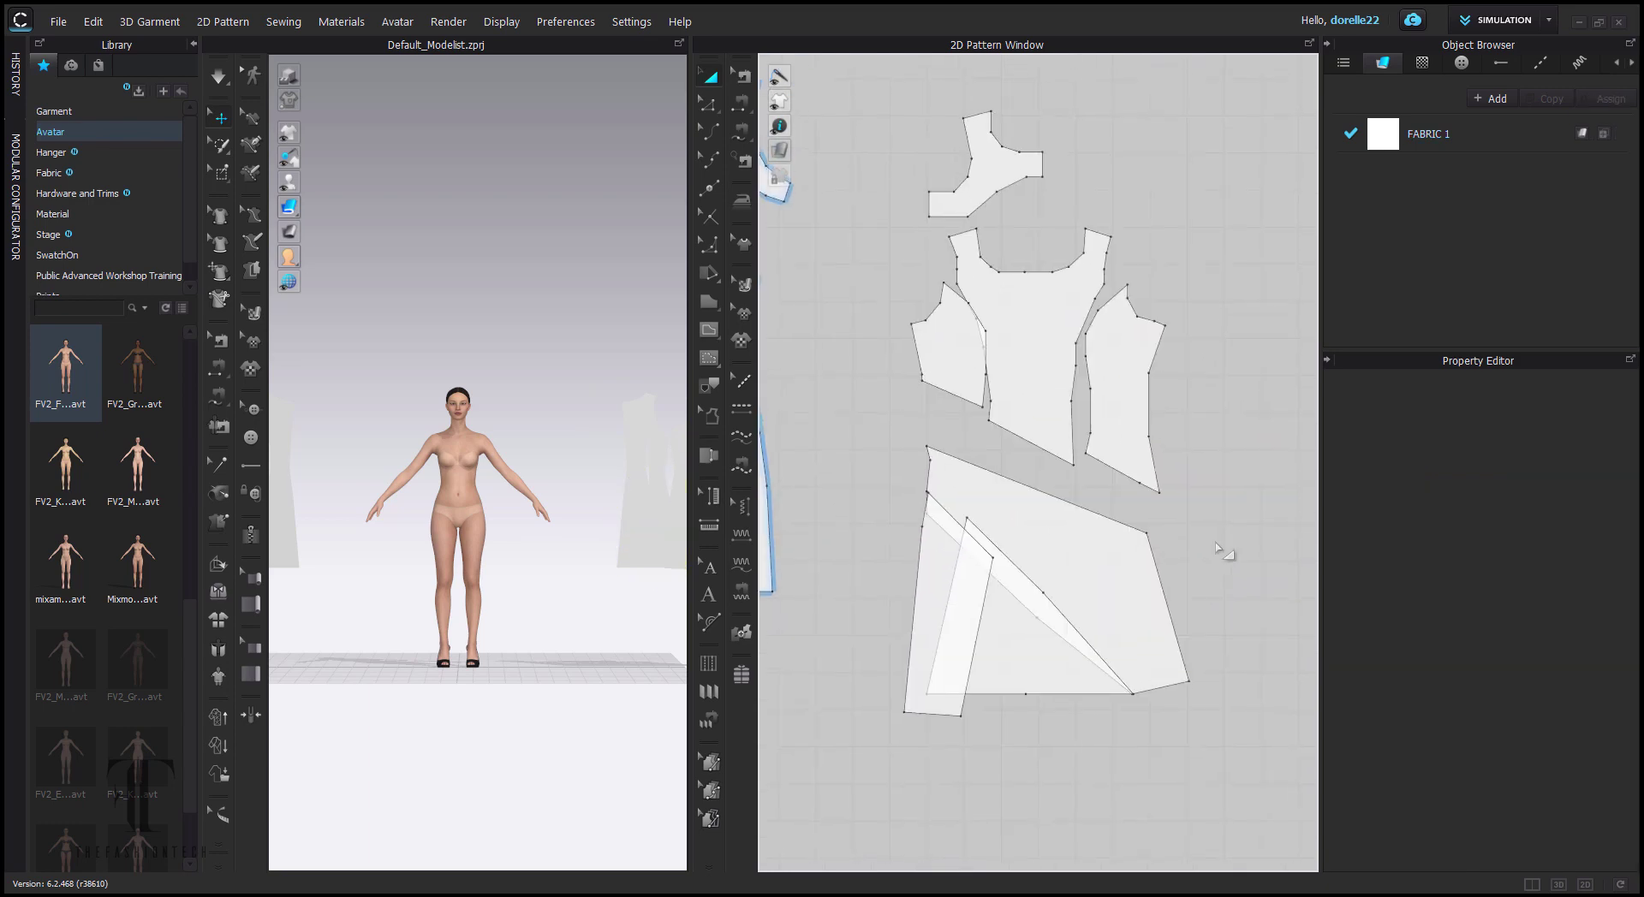
- Unfold the front facing along its centre-front edge into a full symmetric piece
right_click(979, 187)
click(1115, 263)
right_click(1044, 159)
click(1104, 413)
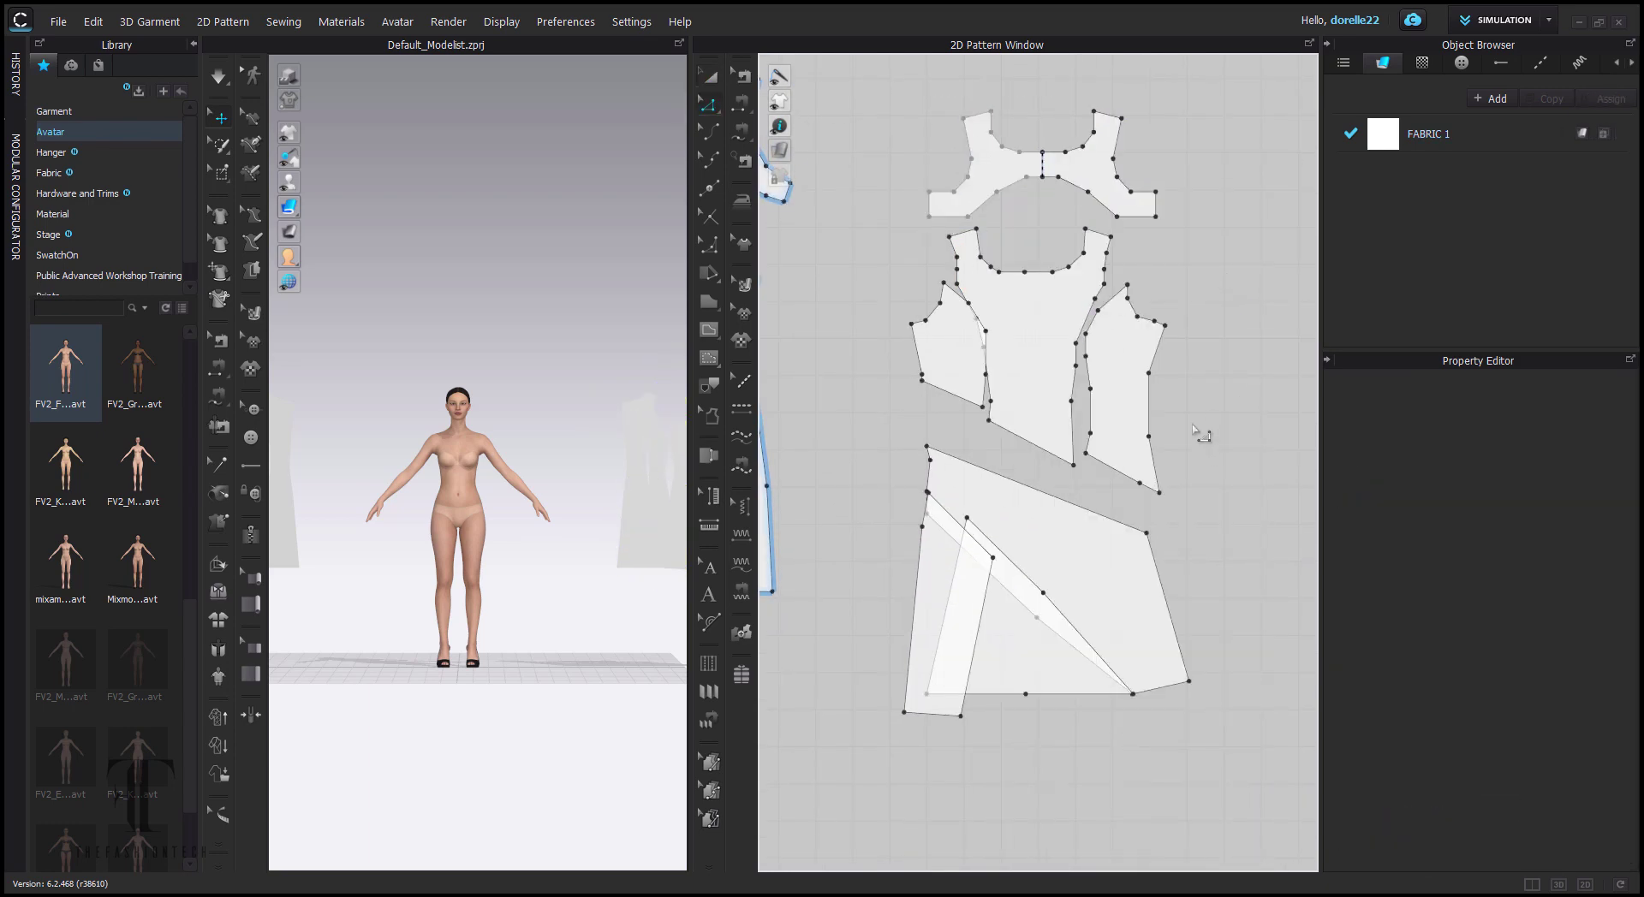
- Select all the front pieces together and move them onto the avatar silhouette below the back panels
scroll(987, 300, down, 2)
middle_drag(933, 223, 1072, 172)
drag(1185, 404, 948, 705)
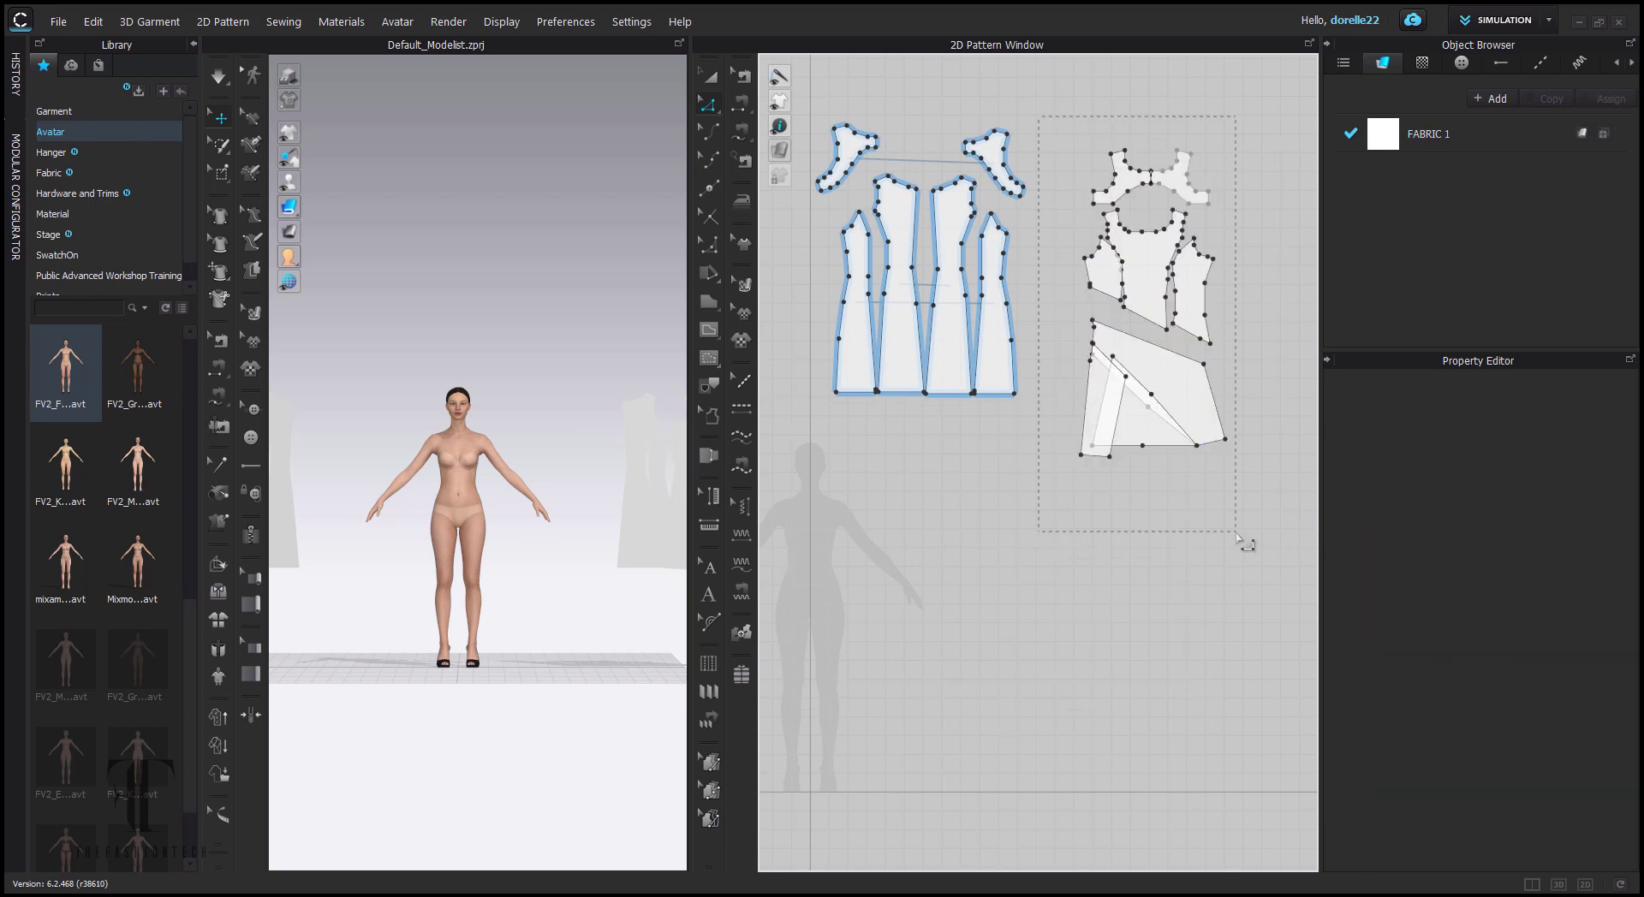
drag(1236, 535, 1236, 535)
key(a)
drag(1167, 366, 833, 681)
scroll(898, 636, up, 4)
middle_drag(898, 636, 1155, 672)
click(1155, 672)
- Select every front and back pattern piece, scale them all down together and reposition them over the avatar silhouette
scroll(1081, 400, down, 4)
click(1081, 398)
shift+click(1031, 469)
shift+click(1063, 513)
shift+click(947, 526)
shift+click(946, 665)
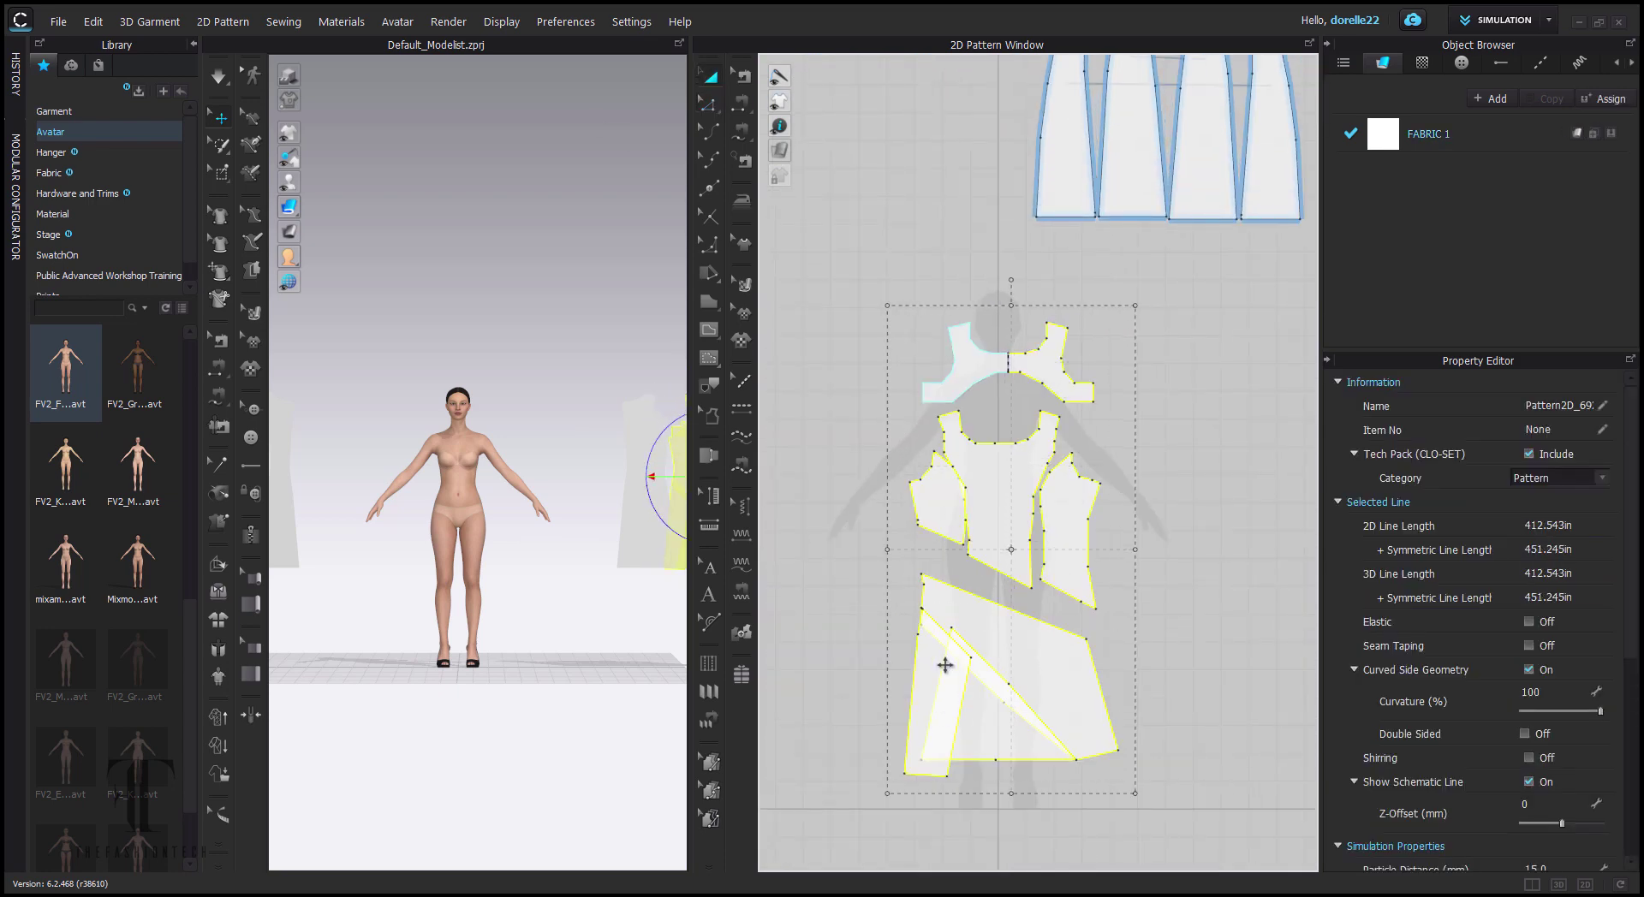
shift+click(1067, 171)
shift+click(1135, 173)
shift+click(1214, 175)
shift+click(1270, 171)
middle_drag(1267, 162, 1185, 510)
shift+click(991, 193)
shift+click(1189, 223)
middle_drag(1066, 690, 1197, 231)
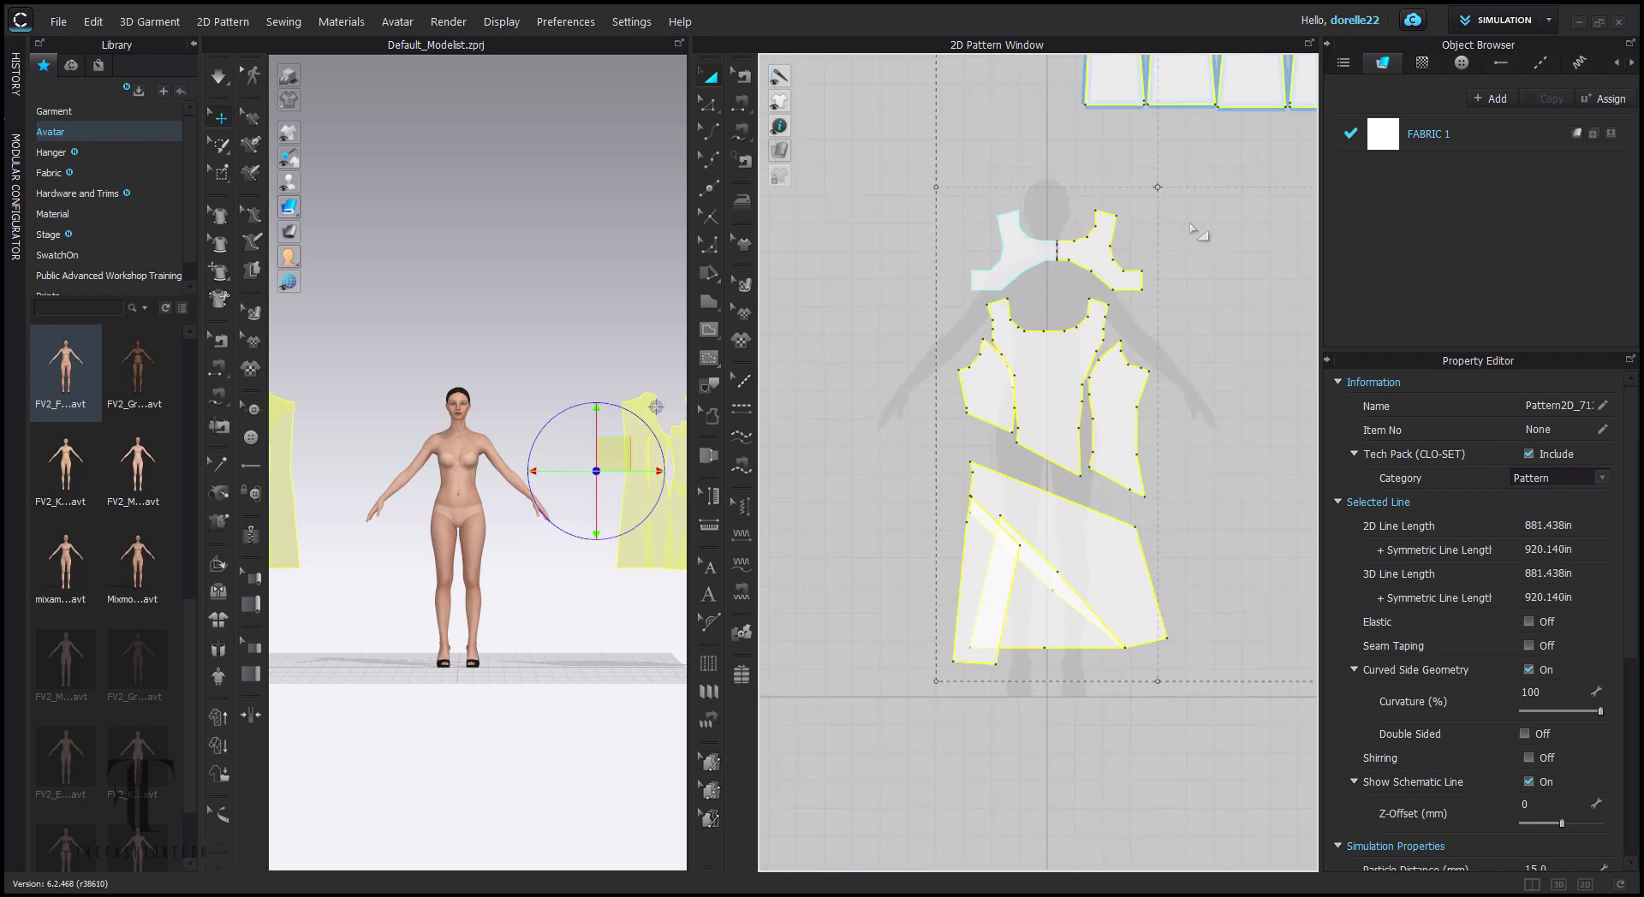
drag(1065, 350, 1075, 301)
middle_drag(1166, 323, 1070, 279)
drag(1292, 587, 964, 281)
drag(1239, 530, 1203, 446)
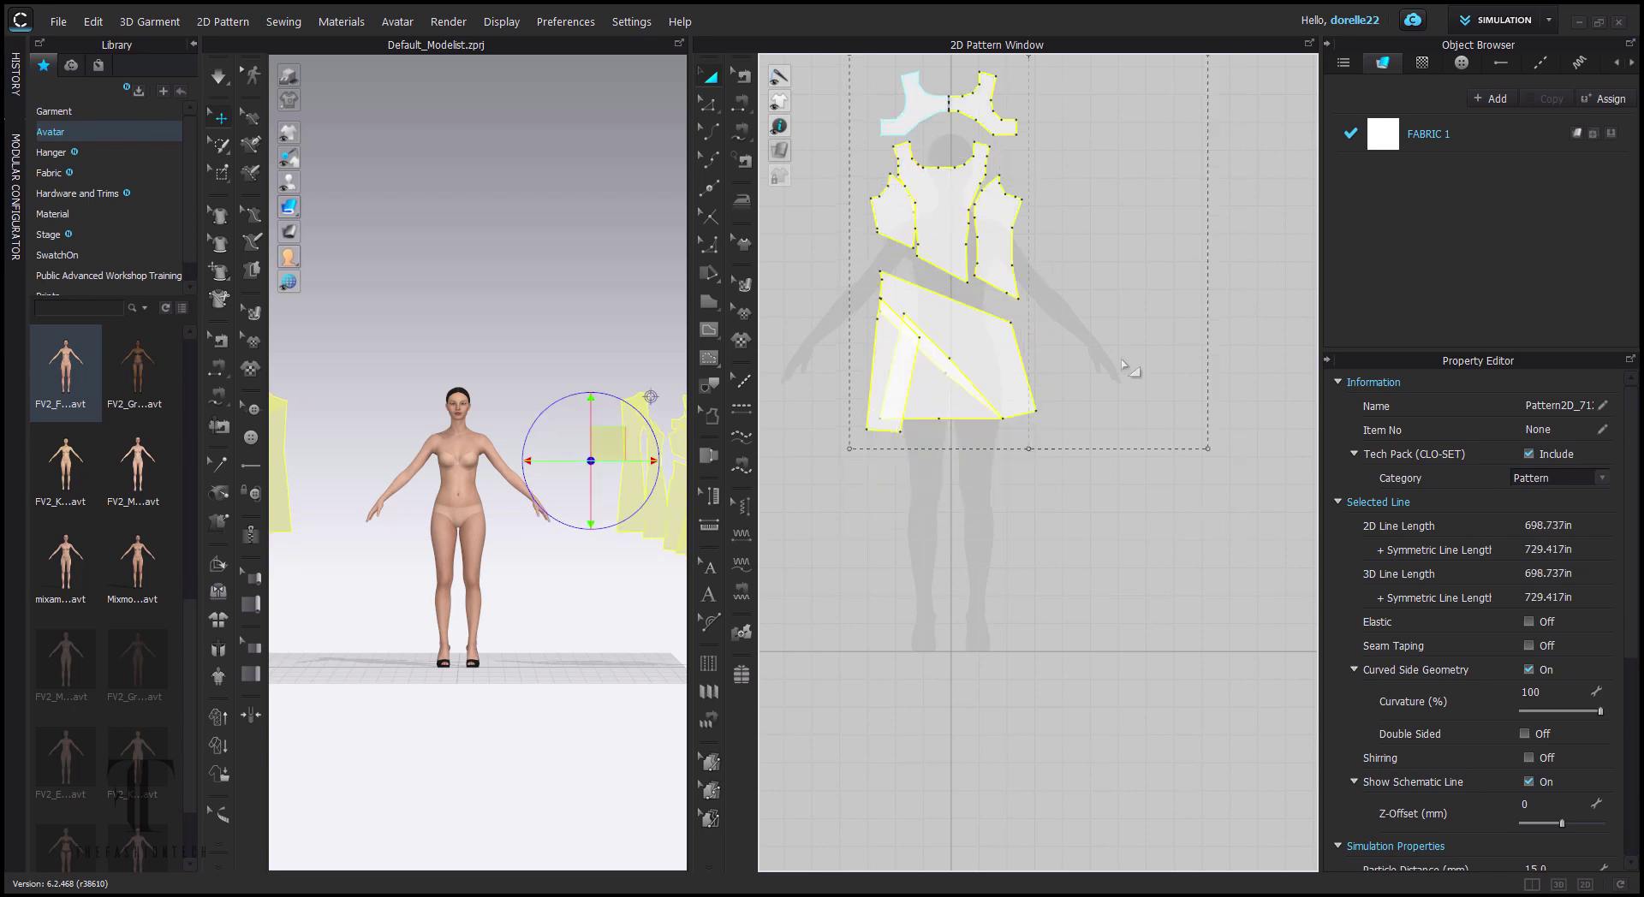
drag(976, 226, 974, 287)
click(970, 273)
- Smooth the princess seam edges of the centre and side bodice pieces by adjusting them and converting their corner points to curve points
scroll(972, 234, up, 4)
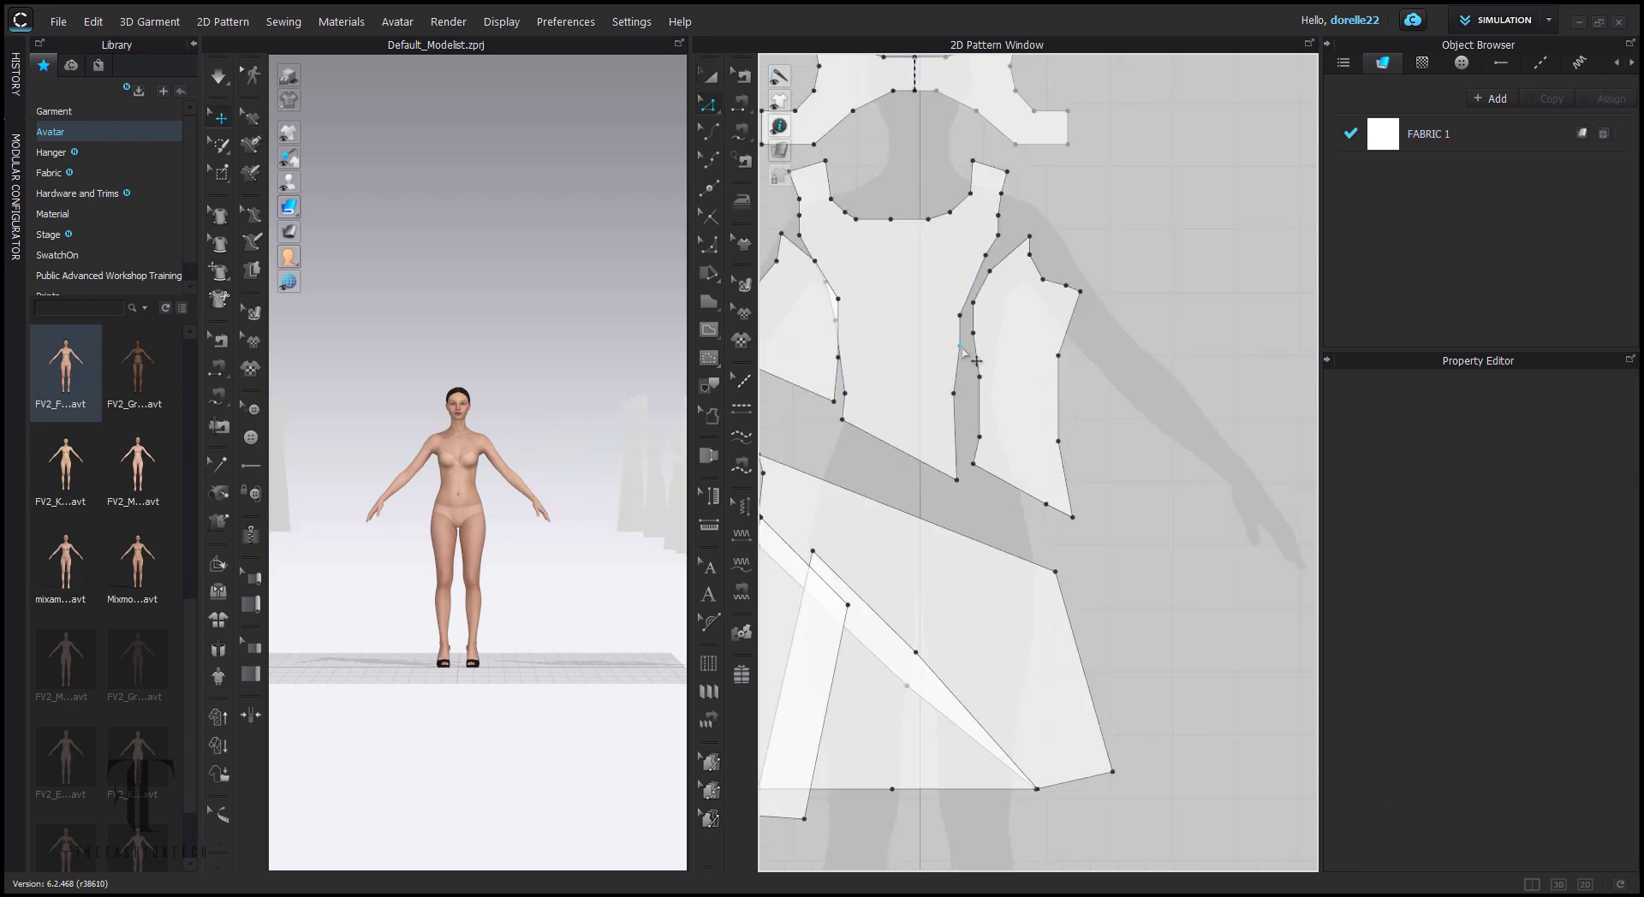
drag(960, 346, 954, 346)
right_click(980, 377)
click(1028, 532)
right_click(973, 302)
click(1028, 457)
right_click(839, 299)
click(917, 454)
- Round both sides of the centre bodice neckline by converting its corner points to curve points
right_click(970, 194)
click(1032, 349)
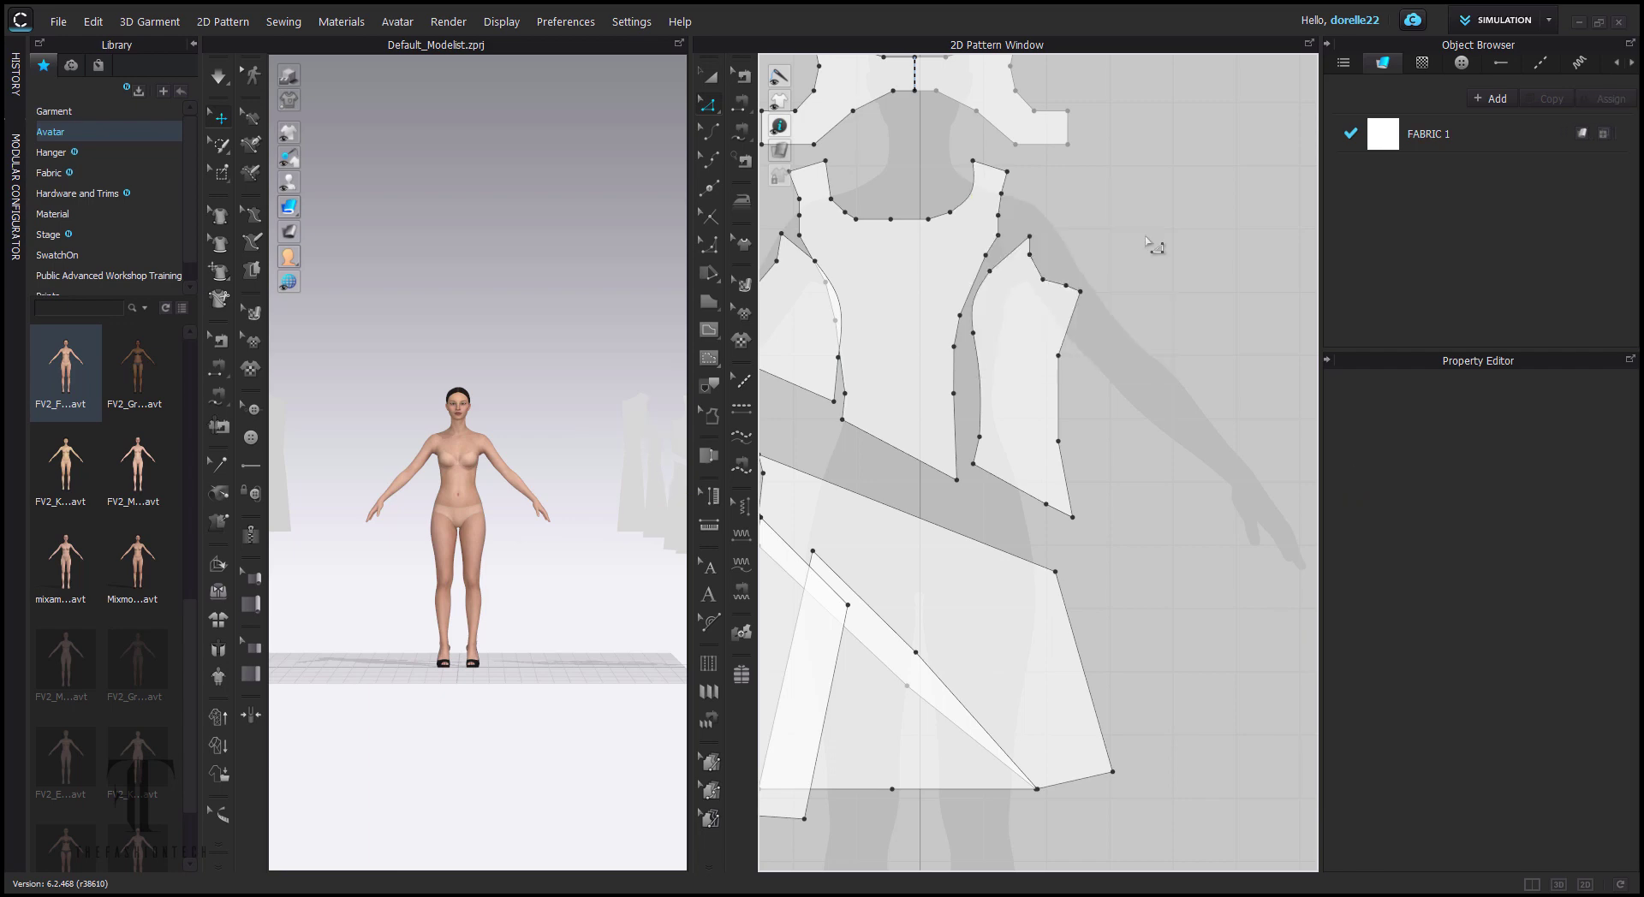
right_click(830, 200)
click(957, 355)
- Move the two side bodice pieces outward, leaving a gap between each of them and the centre bodice
middle_drag(1023, 304, 1141, 301)
drag(931, 258, 995, 283)
key(a)
drag(1156, 353, 1178, 358)
drag(934, 353, 941, 372)
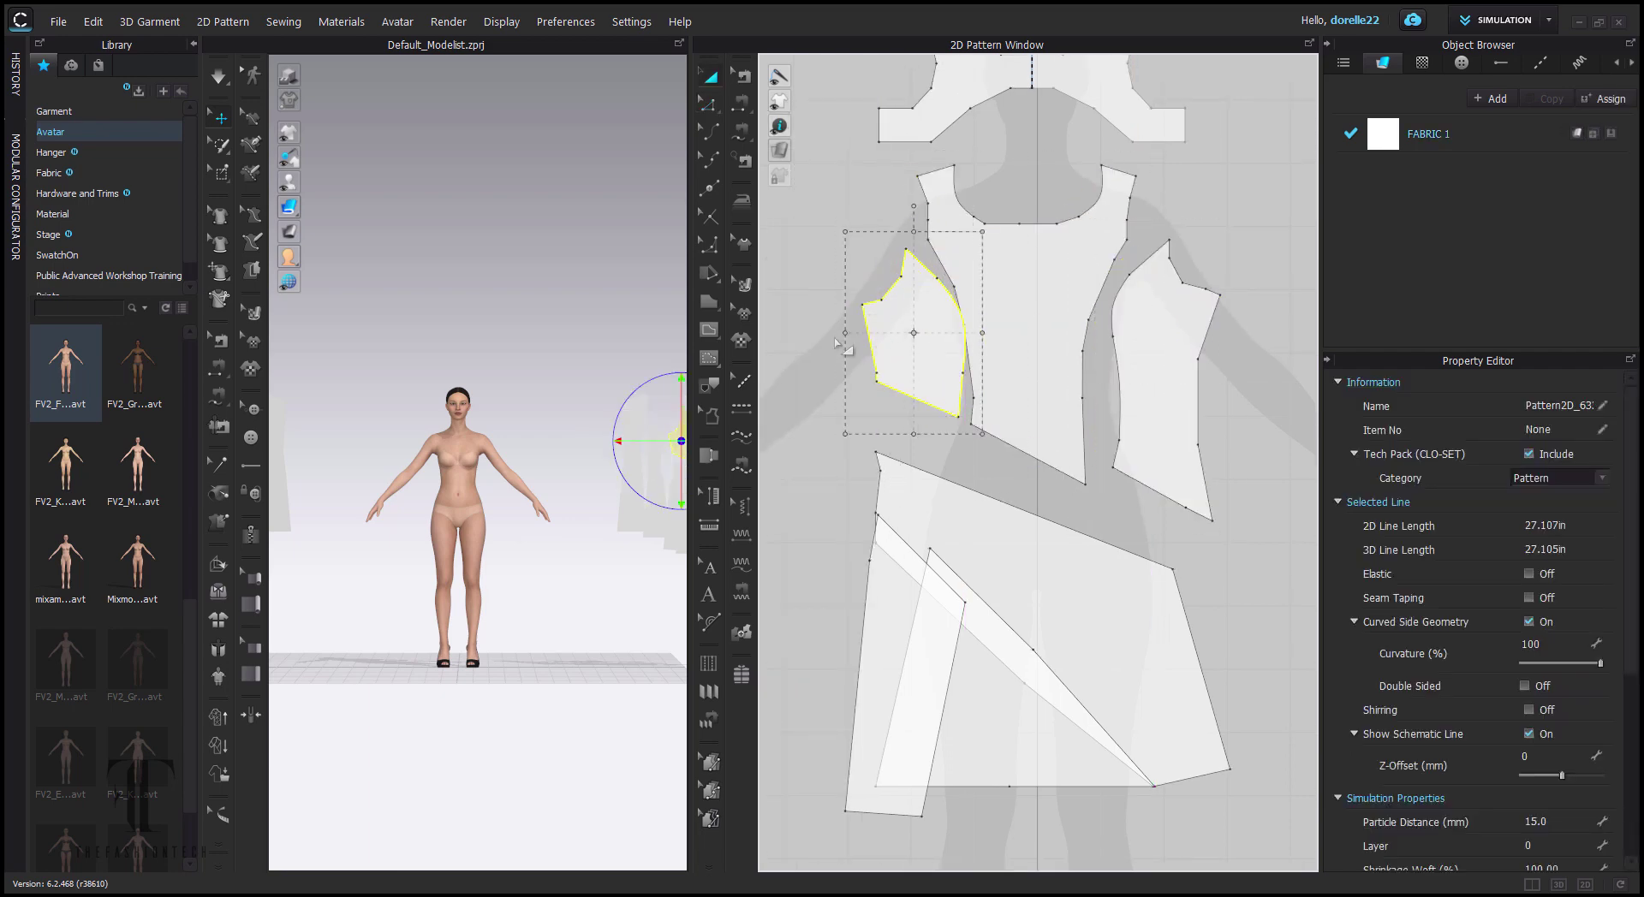
key(Left)
key(Left)
- Sew both side bodice pieces to the centre bodice along the princess seams with Free Sewing
click(738, 132)
click(889, 249)
click(942, 417)
click(928, 240)
click(971, 423)
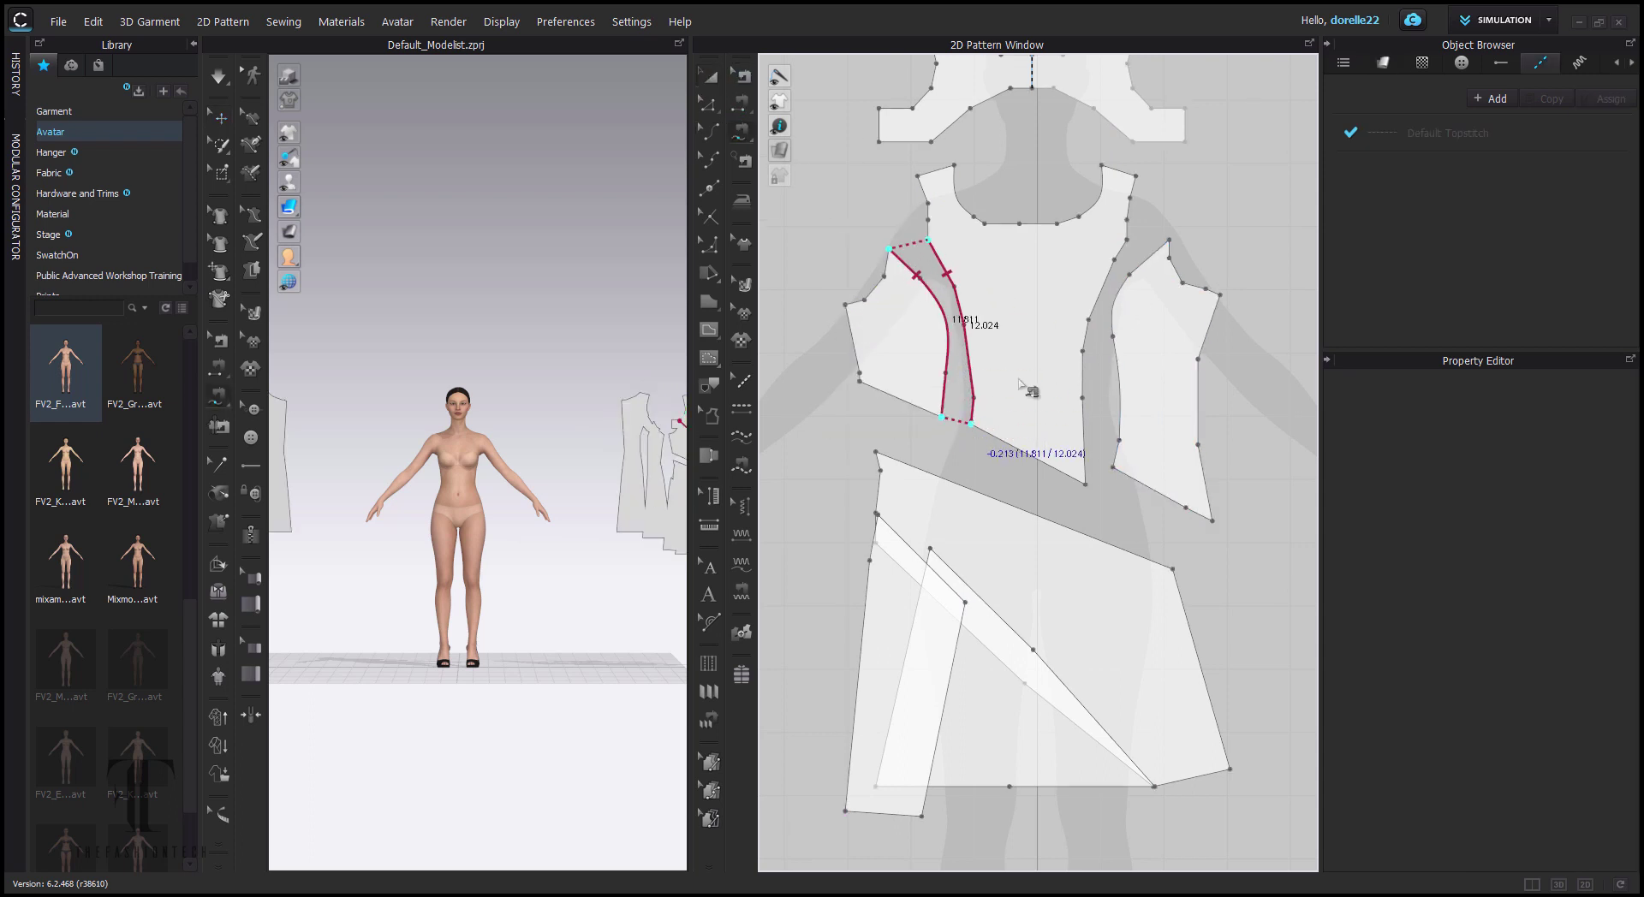
click(1168, 240)
click(1113, 467)
click(1126, 240)
click(1092, 482)
- Sew the upper skirt piece's top edge to the combined lower edges of the three front bodice pieces
click(876, 451)
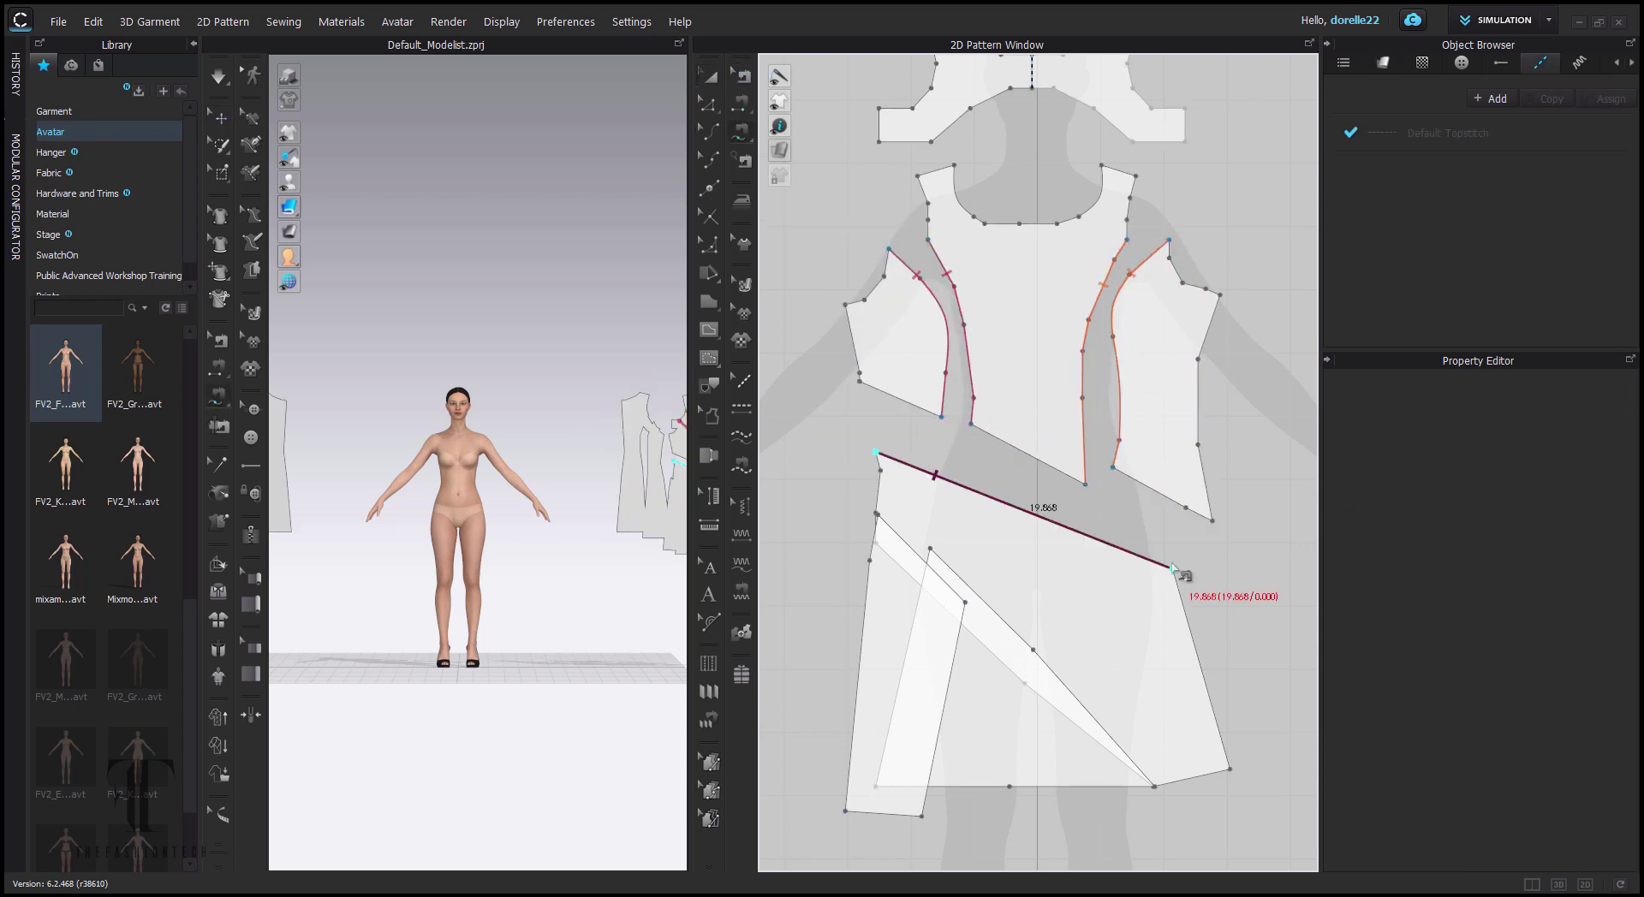
click(1172, 568)
shift+click(860, 381)
shift+click(941, 417)
shift+click(971, 424)
shift+click(1085, 484)
shift+click(1113, 467)
shift+click(1211, 520)
- Separate the narrow skirt strip and the triangular skirt panel from the upper skirt piece
scroll(1243, 595, down, 5)
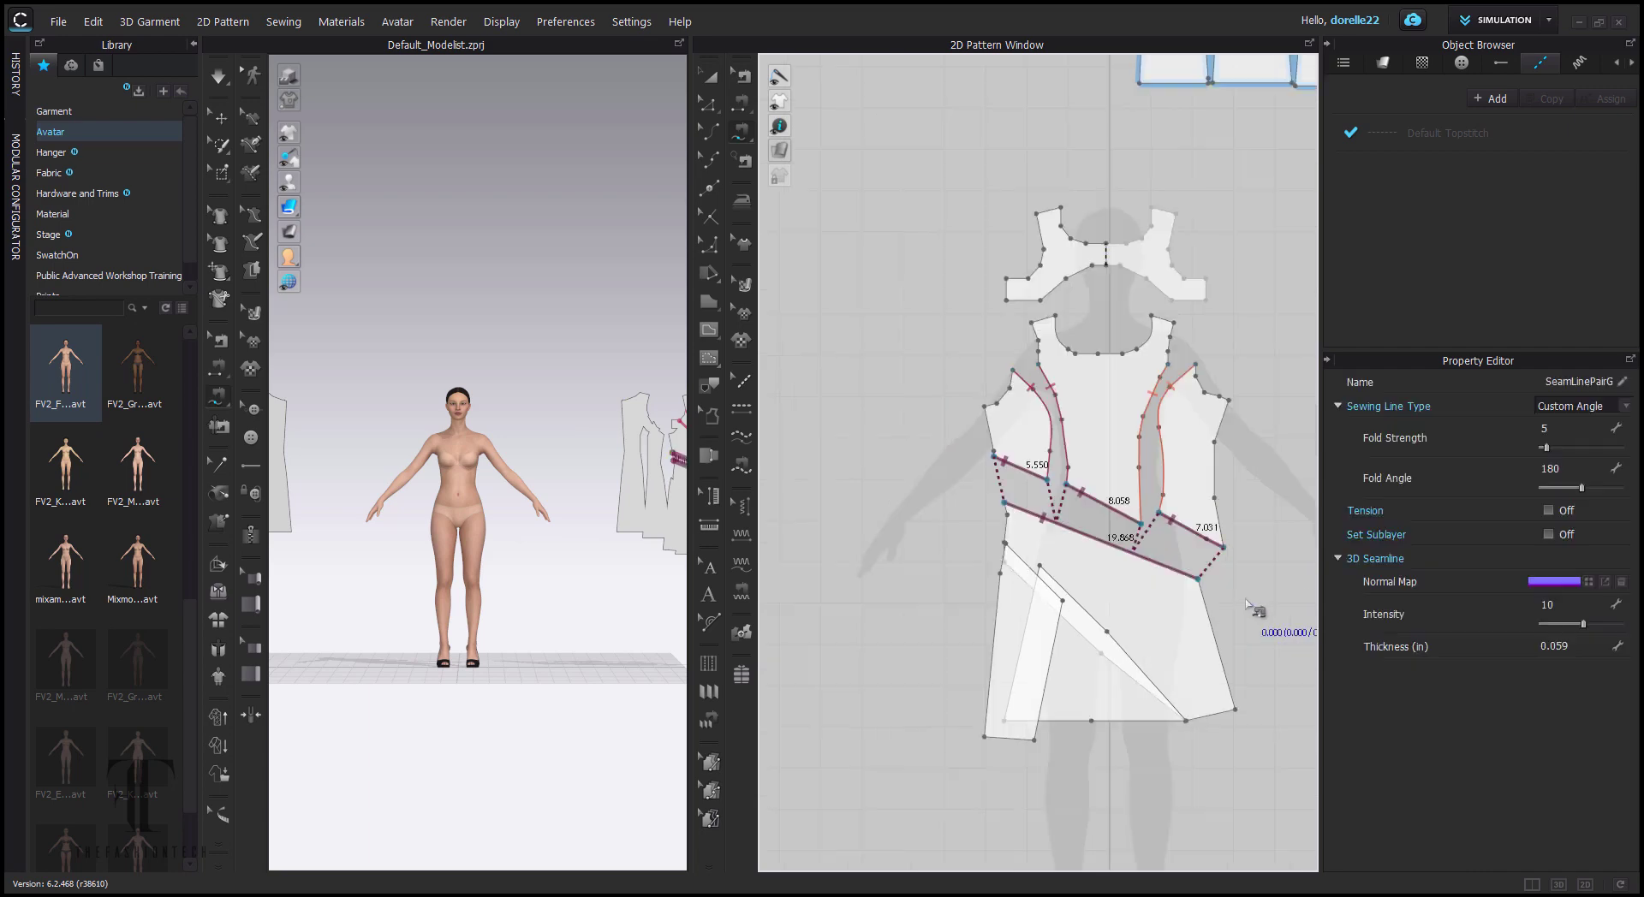
middle_drag(1241, 602, 1155, 548)
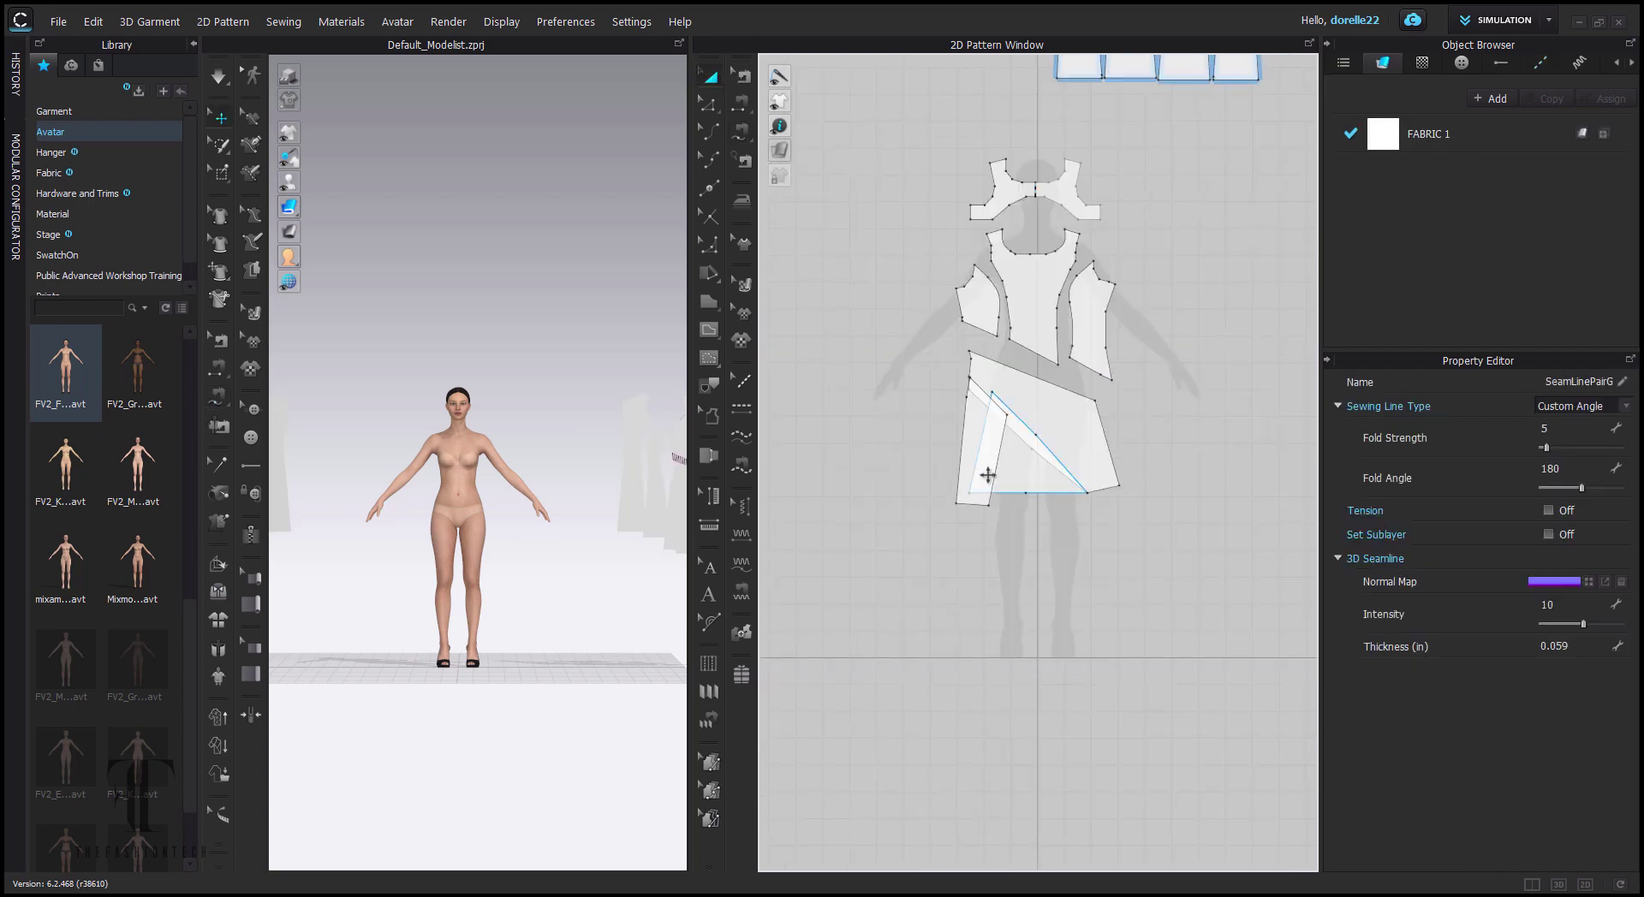
click(1062, 548)
click(950, 466)
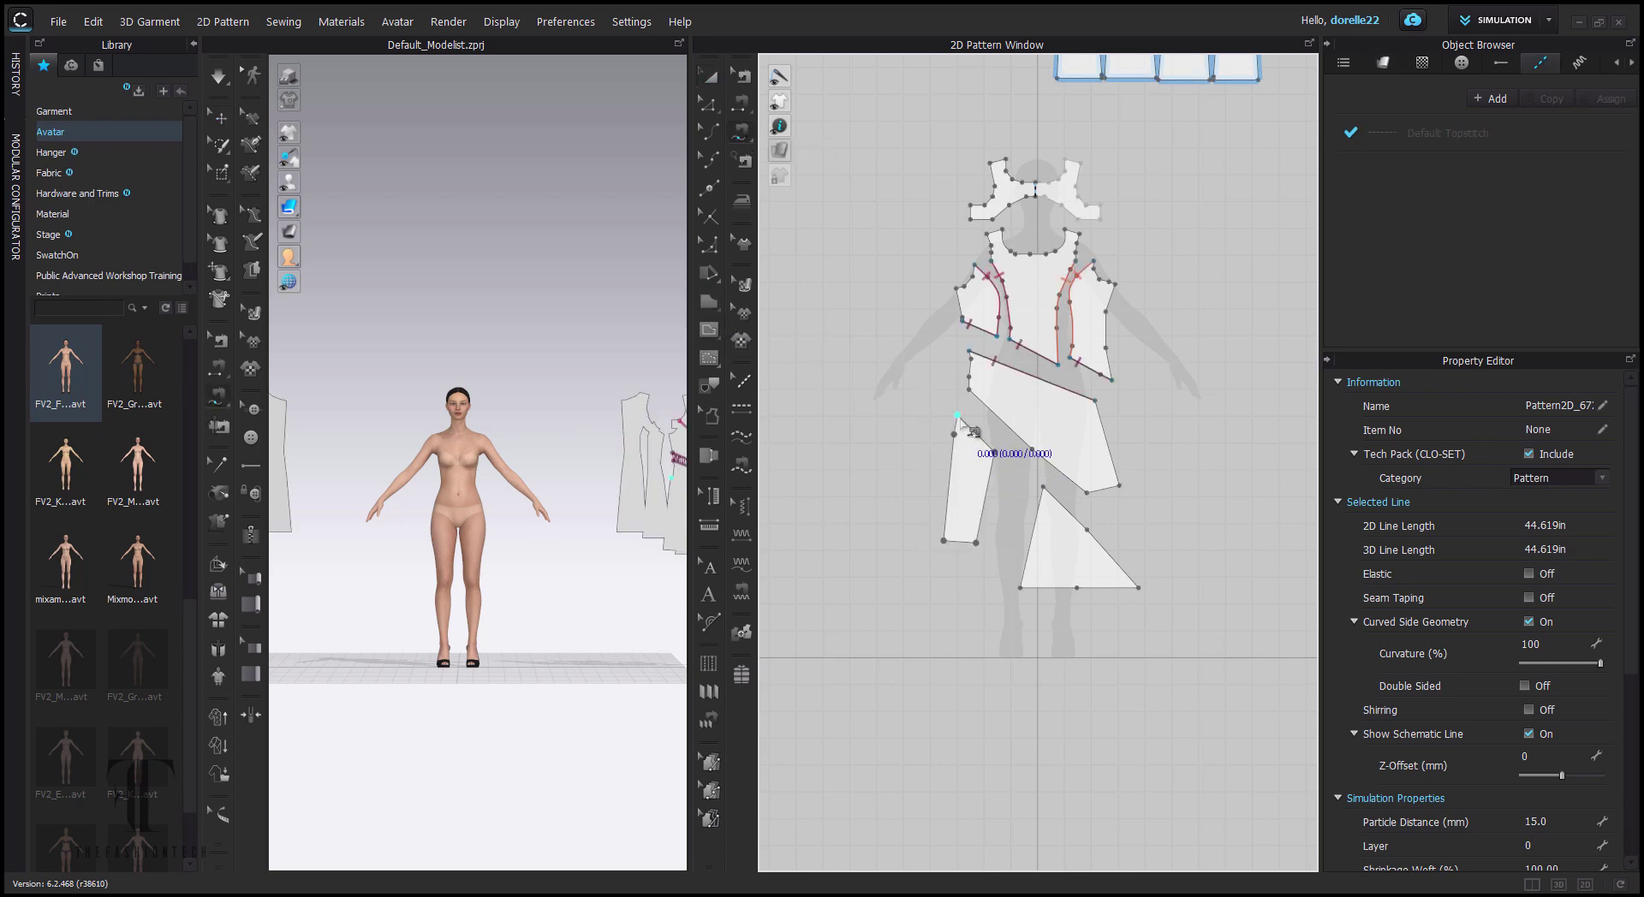
- Sew the top edge of the skirt strip and the slanted edge of the triangular panel to the upper skirt's diagonal lower edge
click(976, 433)
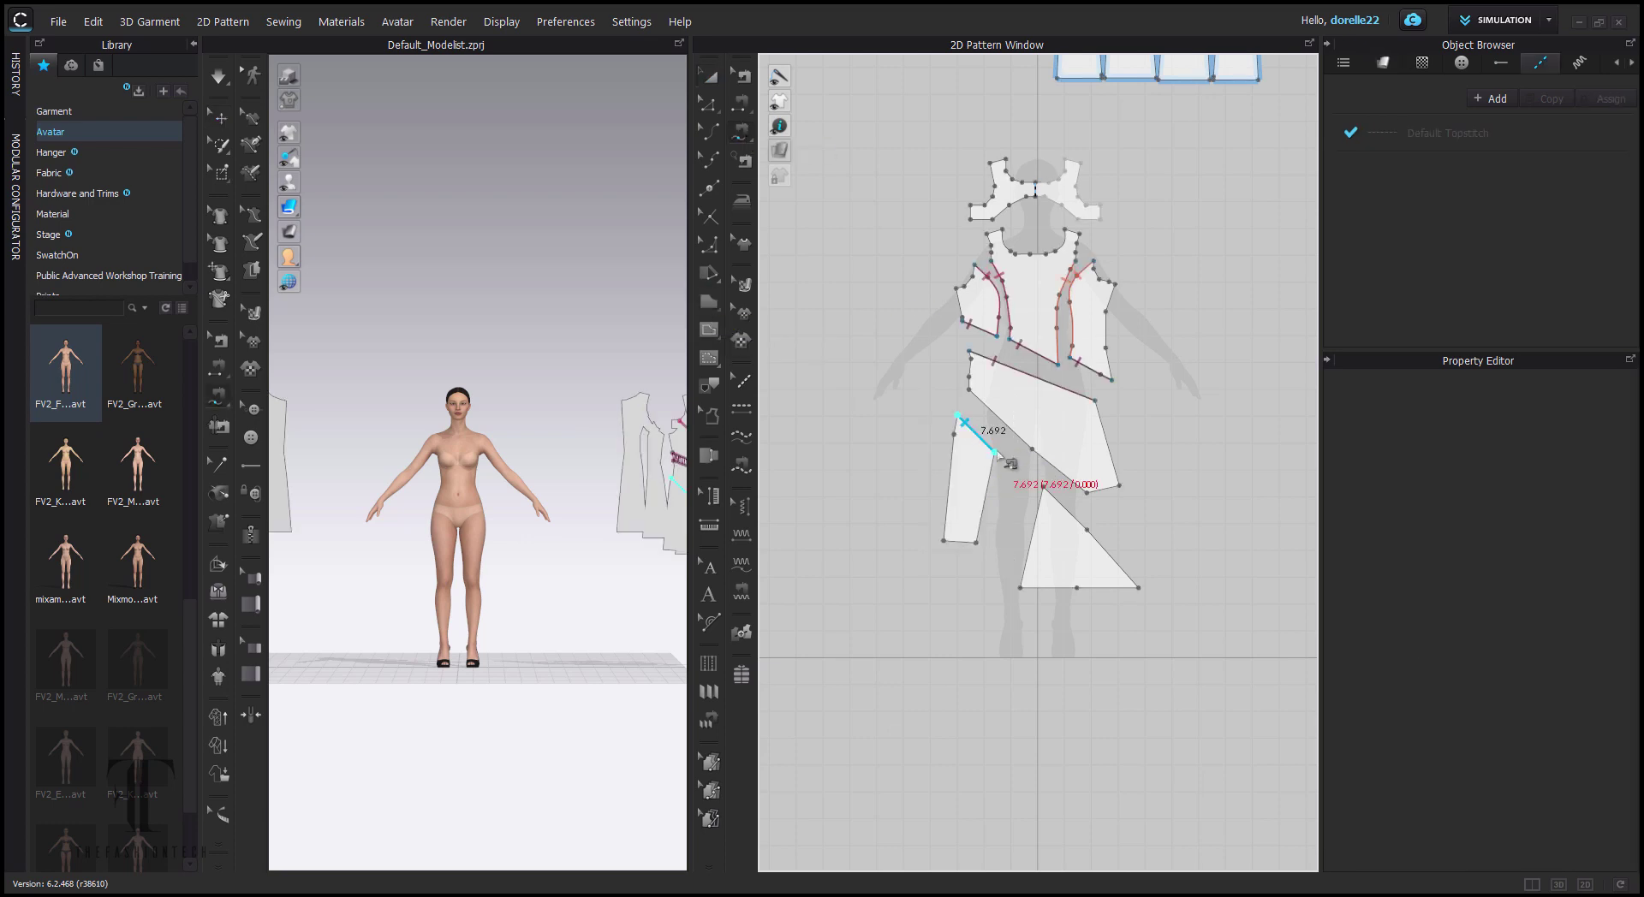
click(988, 408)
click(1051, 496)
click(1143, 590)
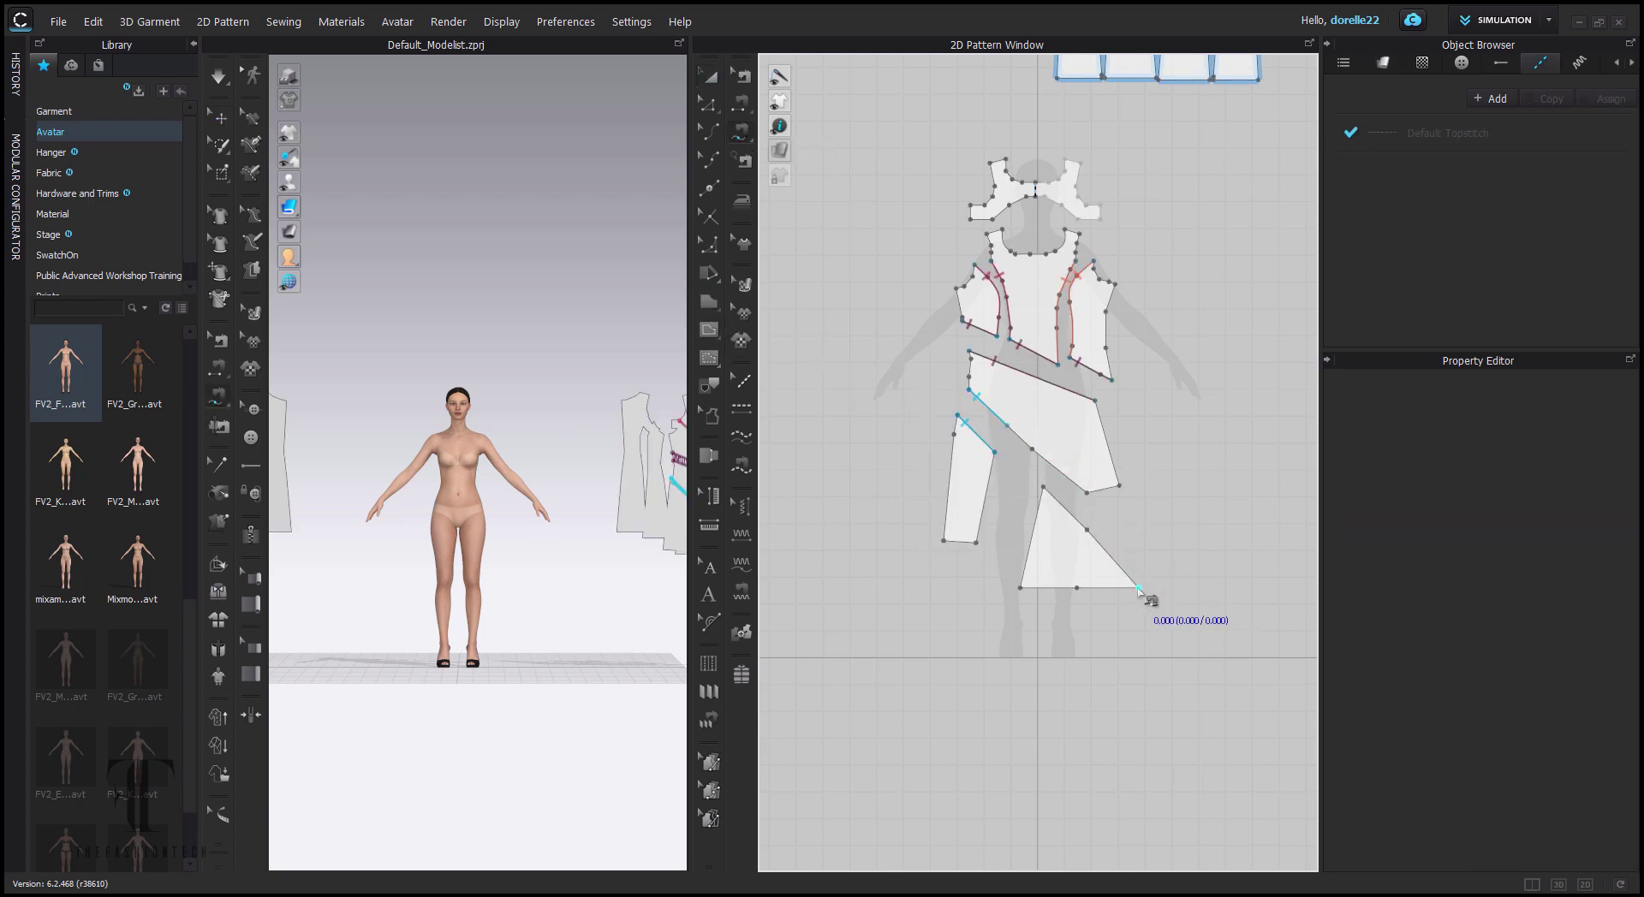
click(1091, 495)
click(985, 404)
- Sew one back side panel's outer edge to the matching side edges of the small side bodice, upper skirt and skirt strip
middle_drag(1161, 438, 1044, 692)
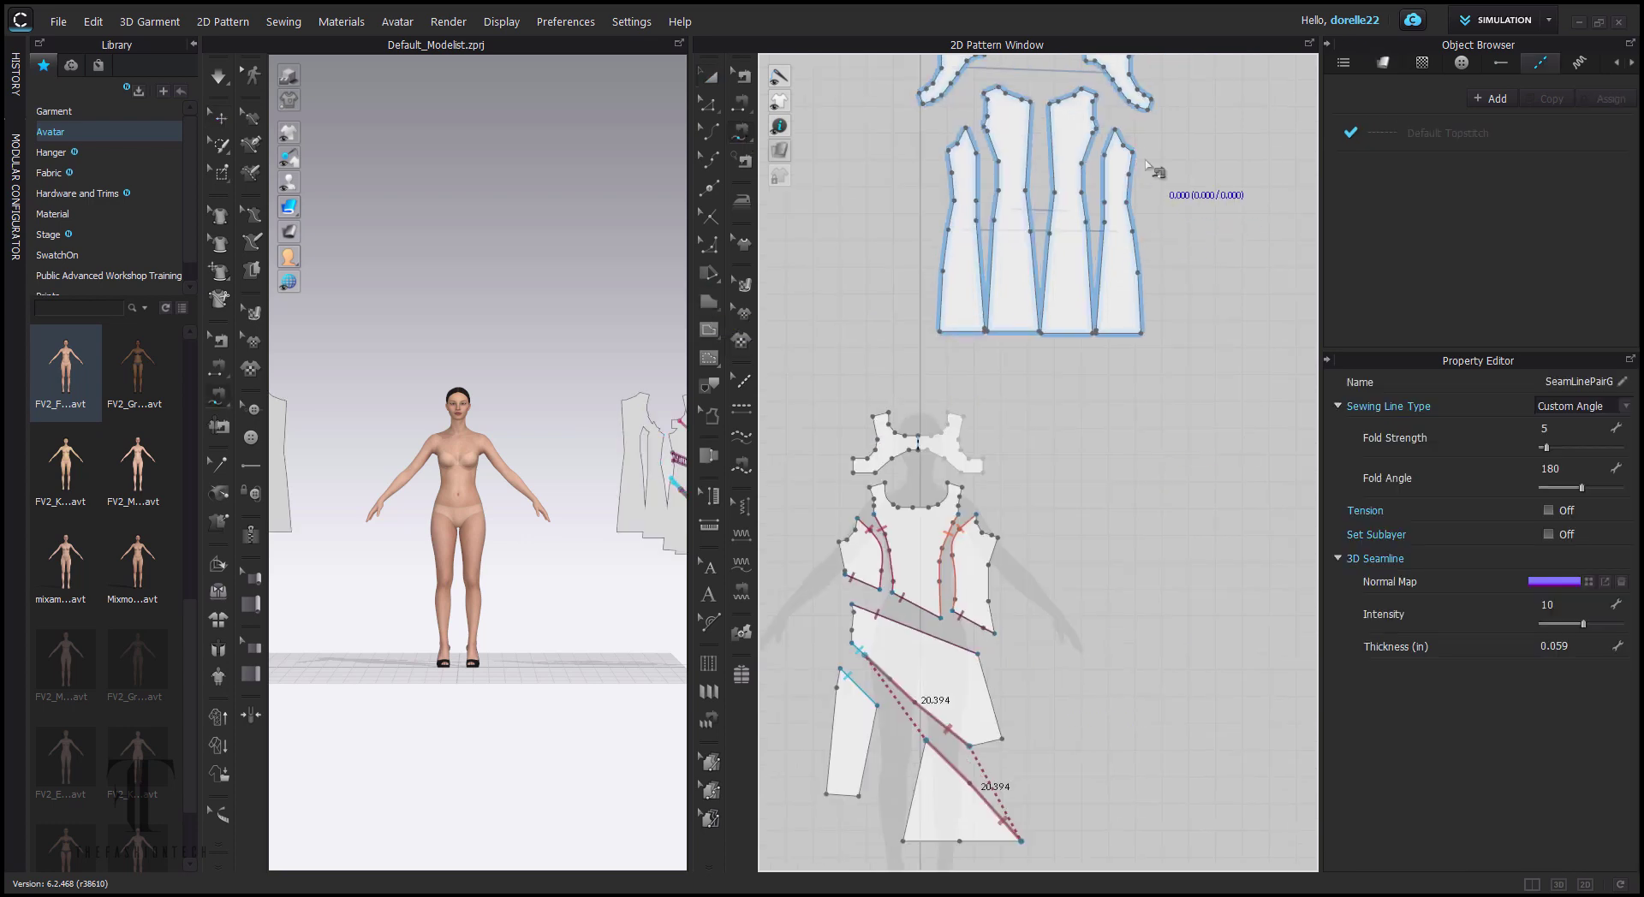
click(1131, 152)
click(1141, 333)
shift+click(839, 542)
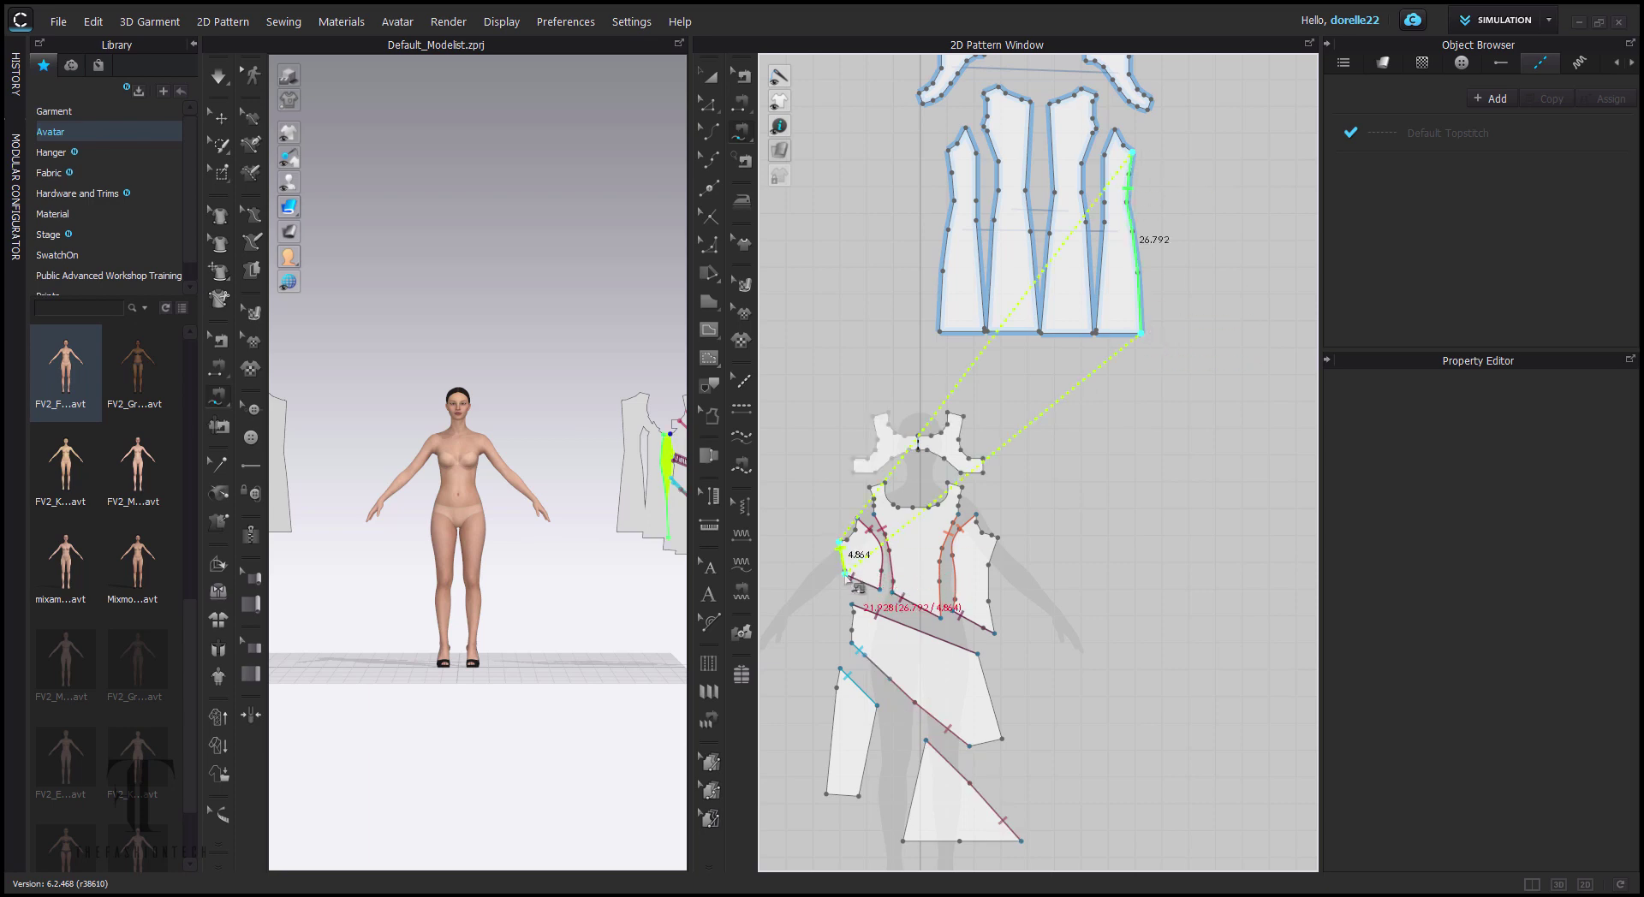
shift+click(845, 575)
shift+click(851, 605)
shift+click(851, 643)
shift+click(840, 669)
click(1122, 630)
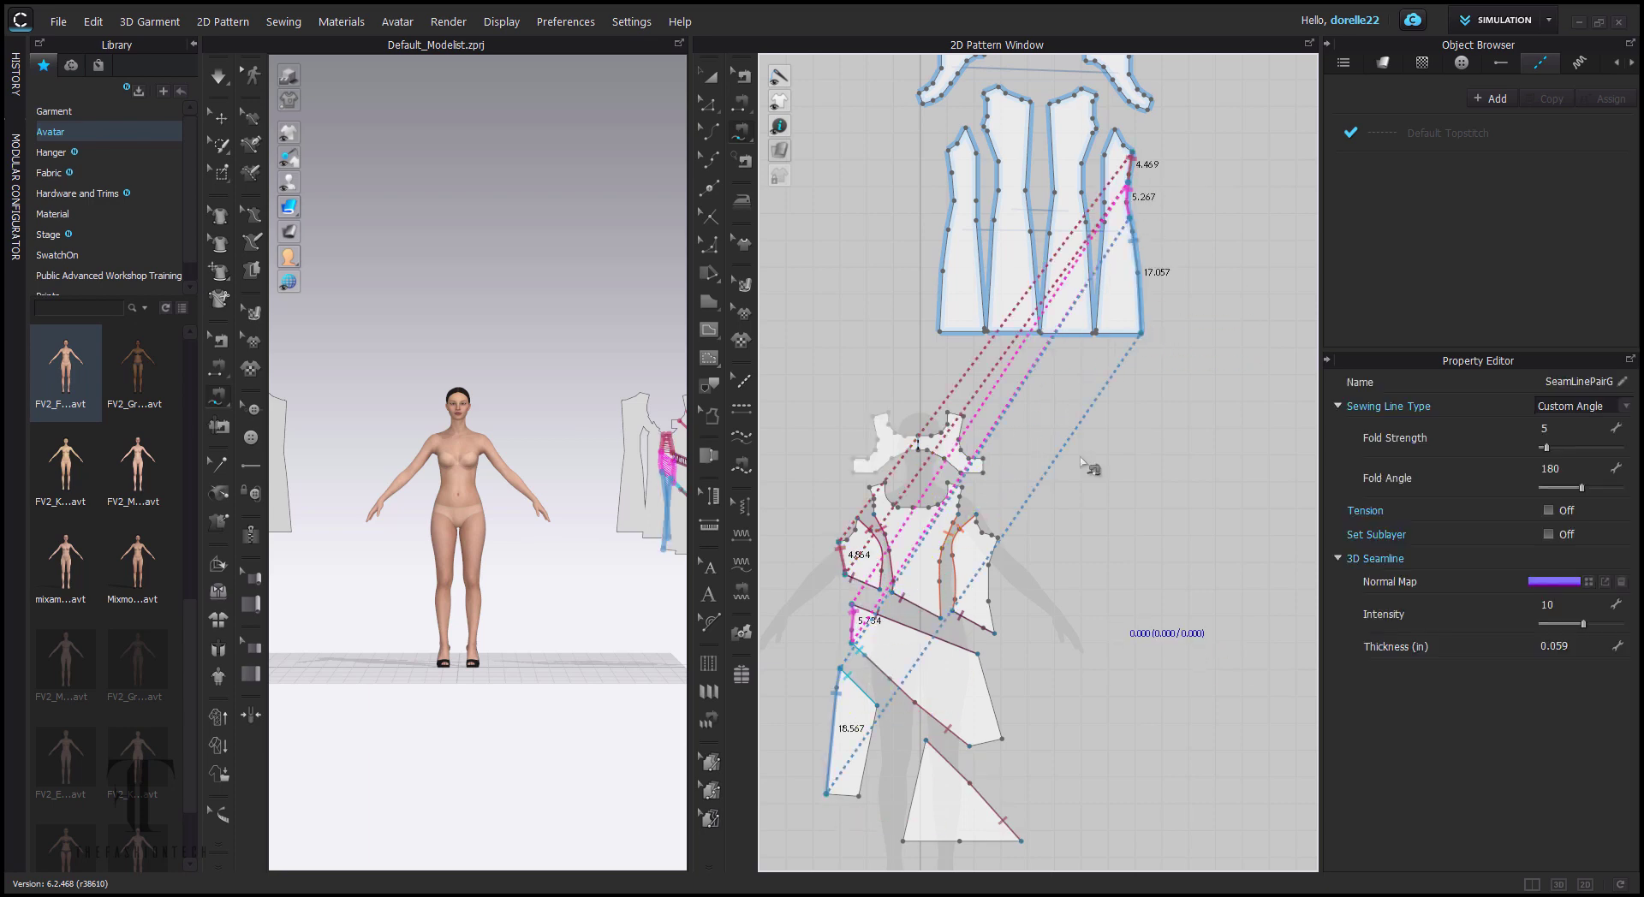
- Sew the other back side panel's outer edge to the matching side edges of the longer side bodice and upper skirt
click(947, 151)
click(941, 331)
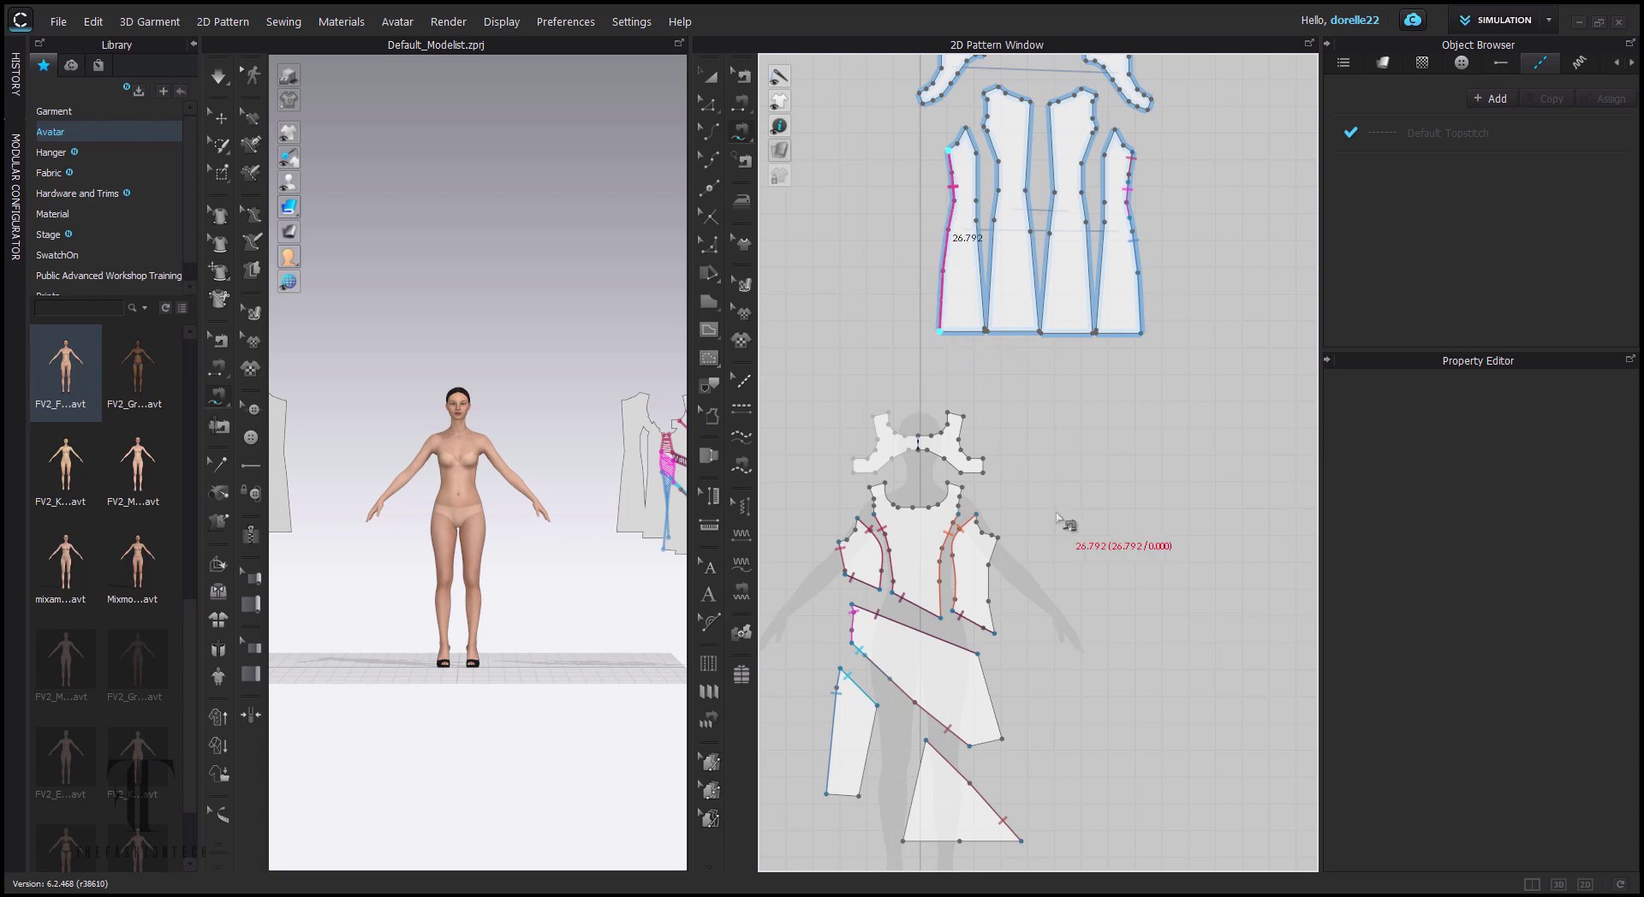
click(998, 537)
click(993, 634)
click(979, 655)
click(1008, 740)
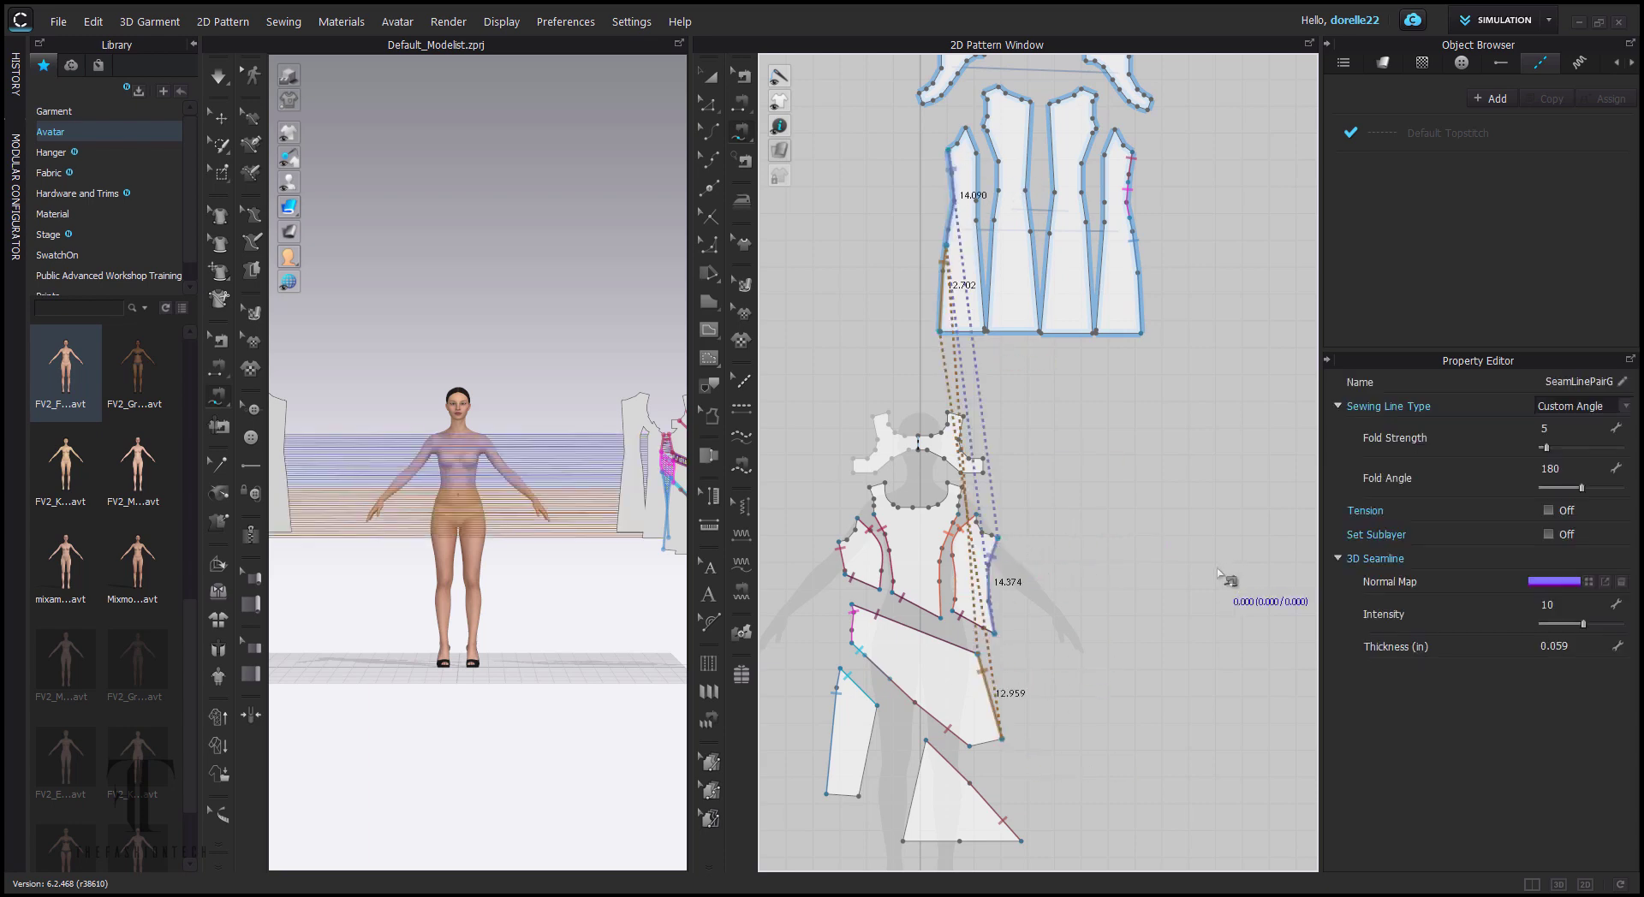
- Hide the back yokes and the front facing in the 3D view
scroll(667, 300, down, 1)
middle_drag(667, 300, 840, 259)
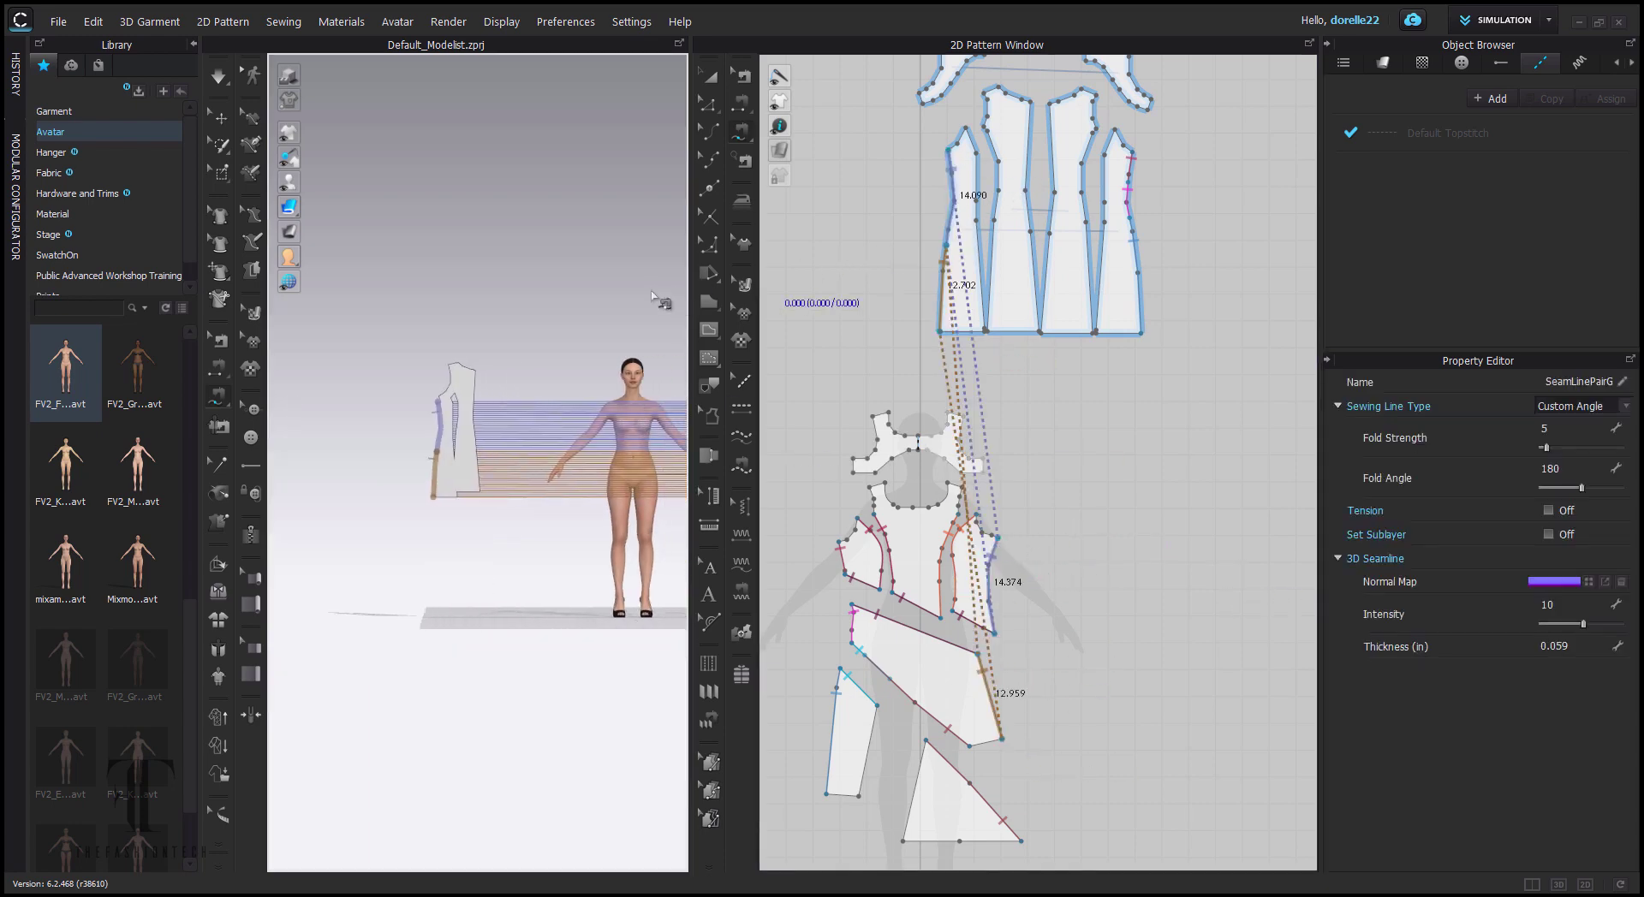
middle_drag(662, 303, 589, 226)
middle_drag(837, 244, 944, 363)
click(710, 76)
click(1065, 176)
scroll(1037, 411, down, 2)
middle_drag(1038, 411, 961, 203)
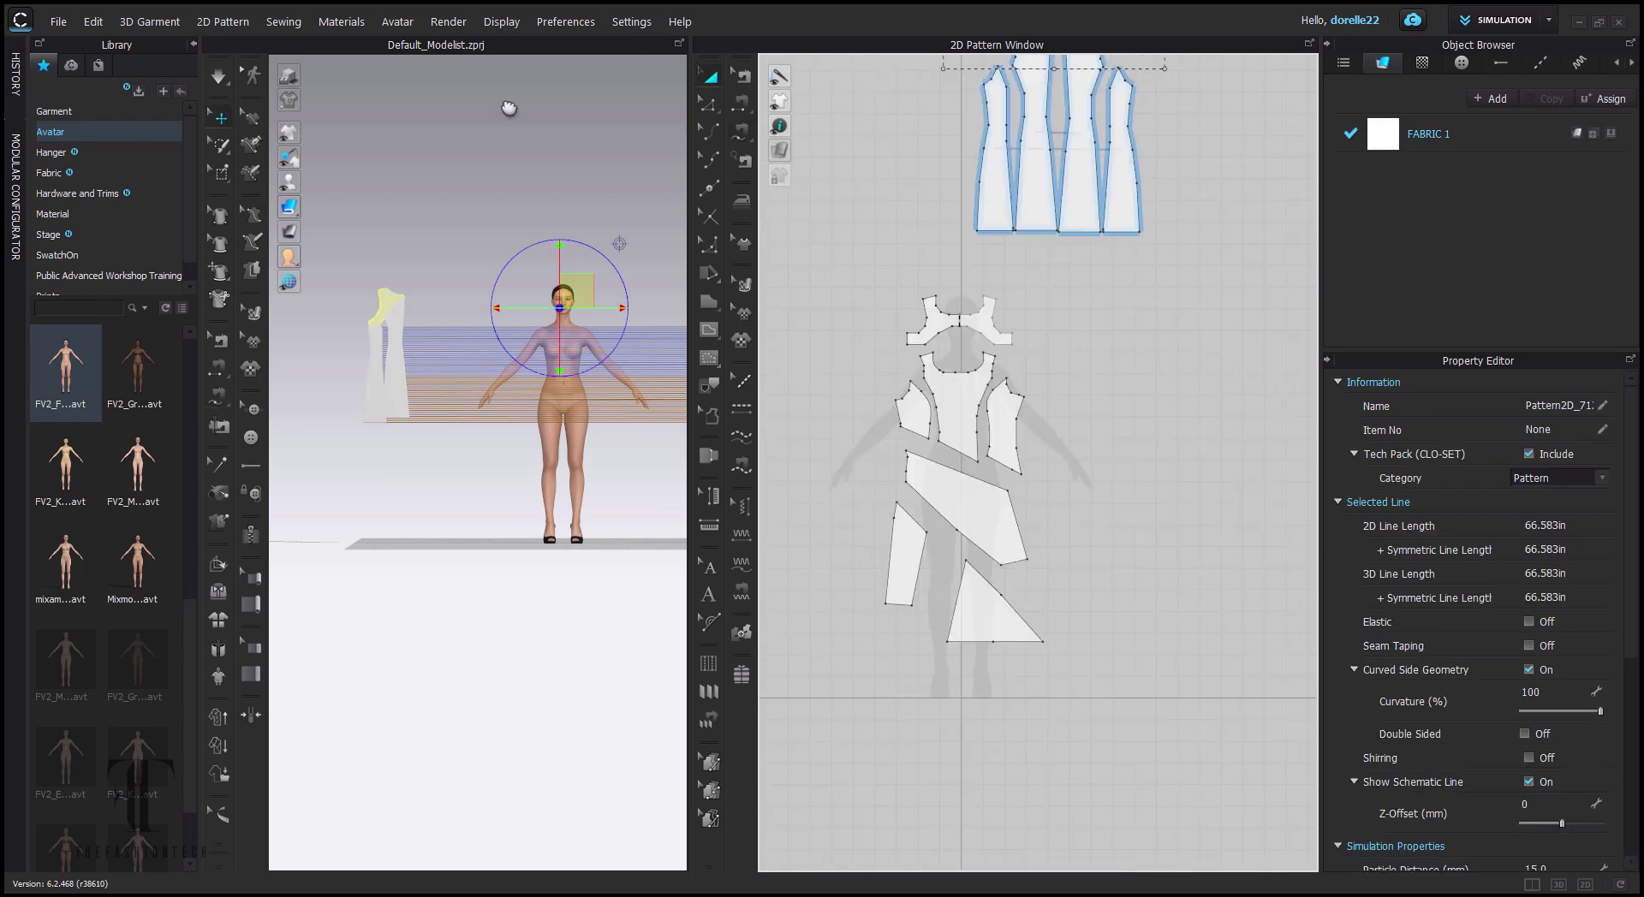
scroll(506, 106, down, 1)
shift+click(942, 245)
middle_drag(943, 317, 1021, 681)
click(313, 194)
click(985, 256)
shift+click(1144, 370)
right_click(1144, 370)
click(1207, 580)
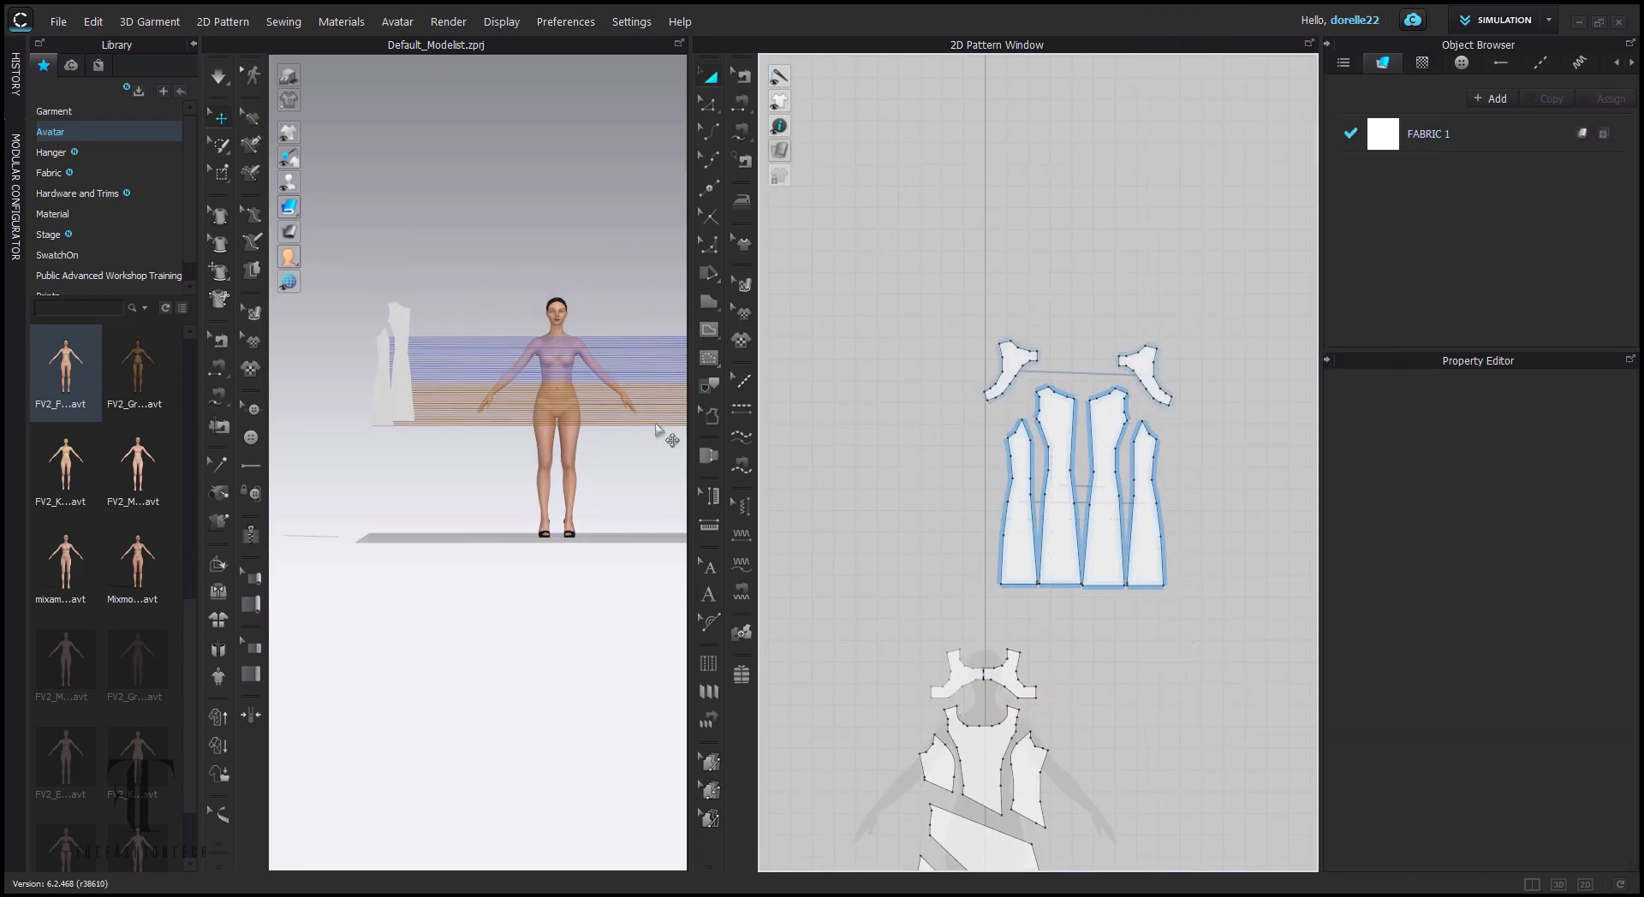
- Show the avatar's arrangement points and place the centre front bodice on the front of the torso
scroll(656, 425, up, 2)
middle_drag(657, 426, 441, 552)
mouse_move(293, 180)
click(345, 182)
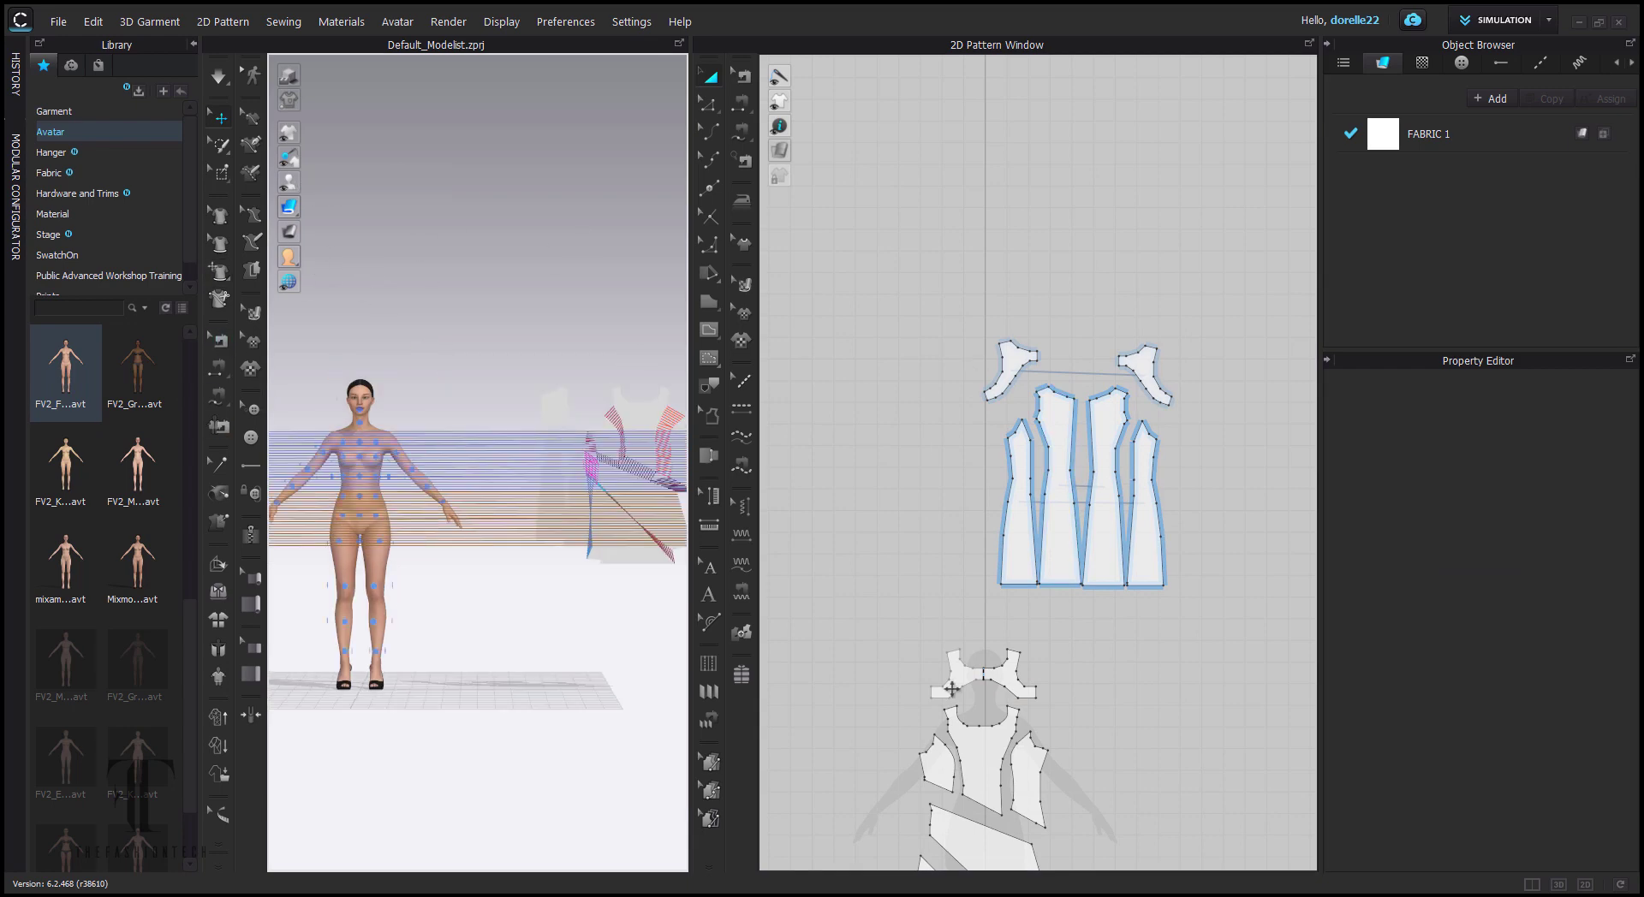
middle_drag(949, 683, 971, 423)
click(987, 497)
click(361, 461)
- Place the longer side bodice piece at the arrangement point on the avatar's matching side of the torso
click(1052, 516)
scroll(342, 445, up, 2)
middle_drag(317, 447, 448, 326)
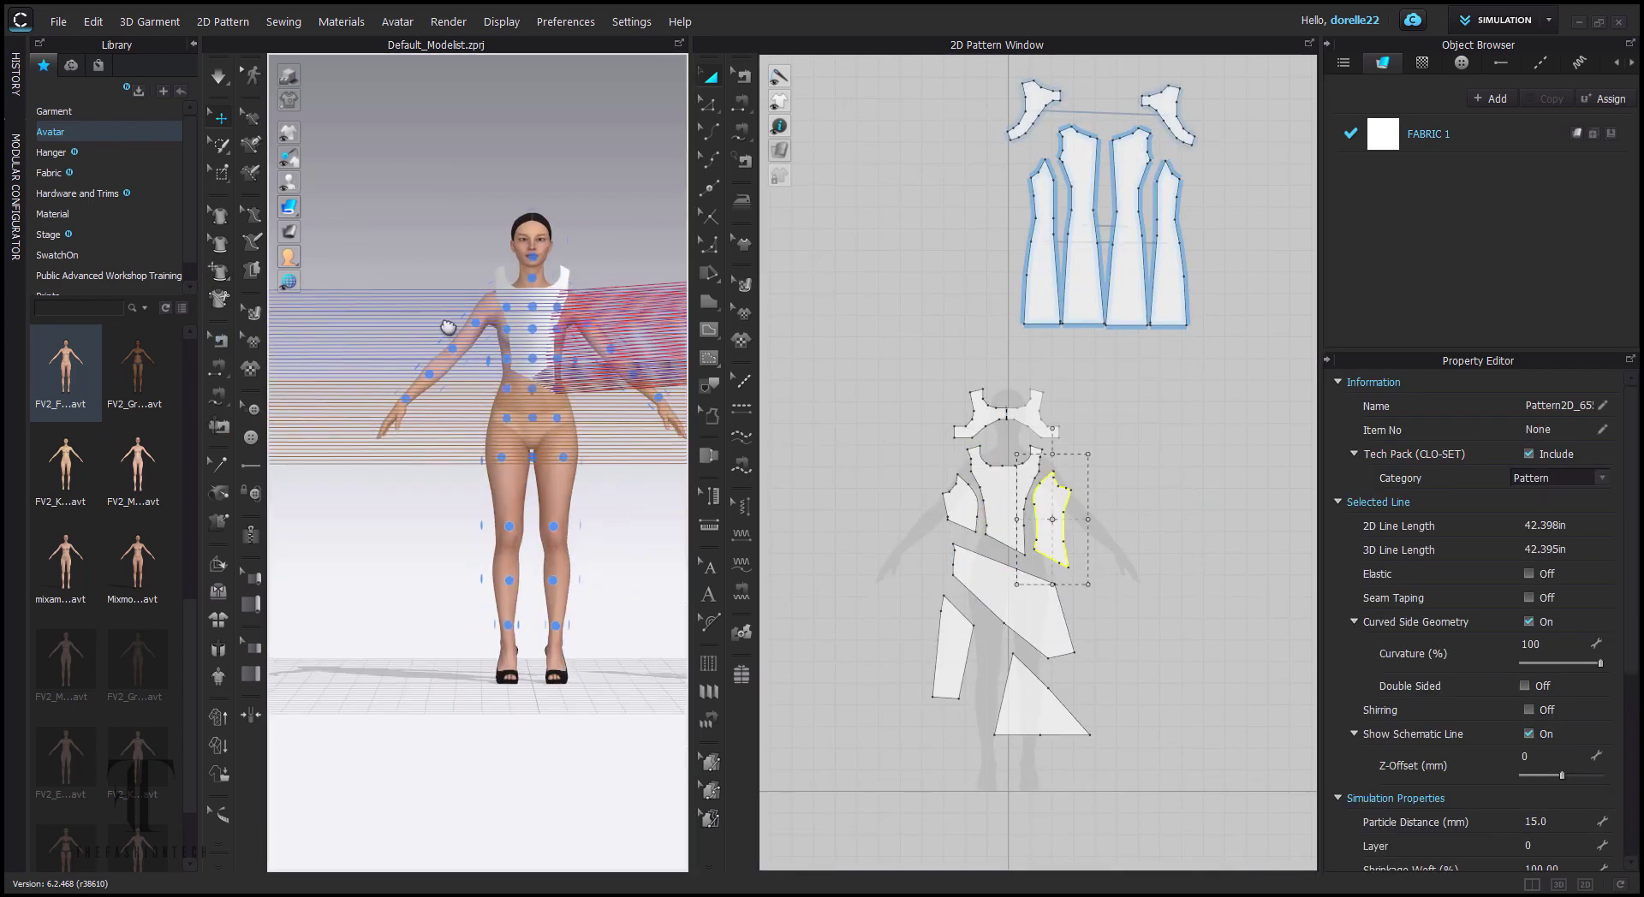
right_drag(448, 326, 619, 293)
click(589, 347)
- Place the smaller side bodice piece at the arrangement point on the opposite side of the avatar's torso
click(960, 503)
click(524, 367)
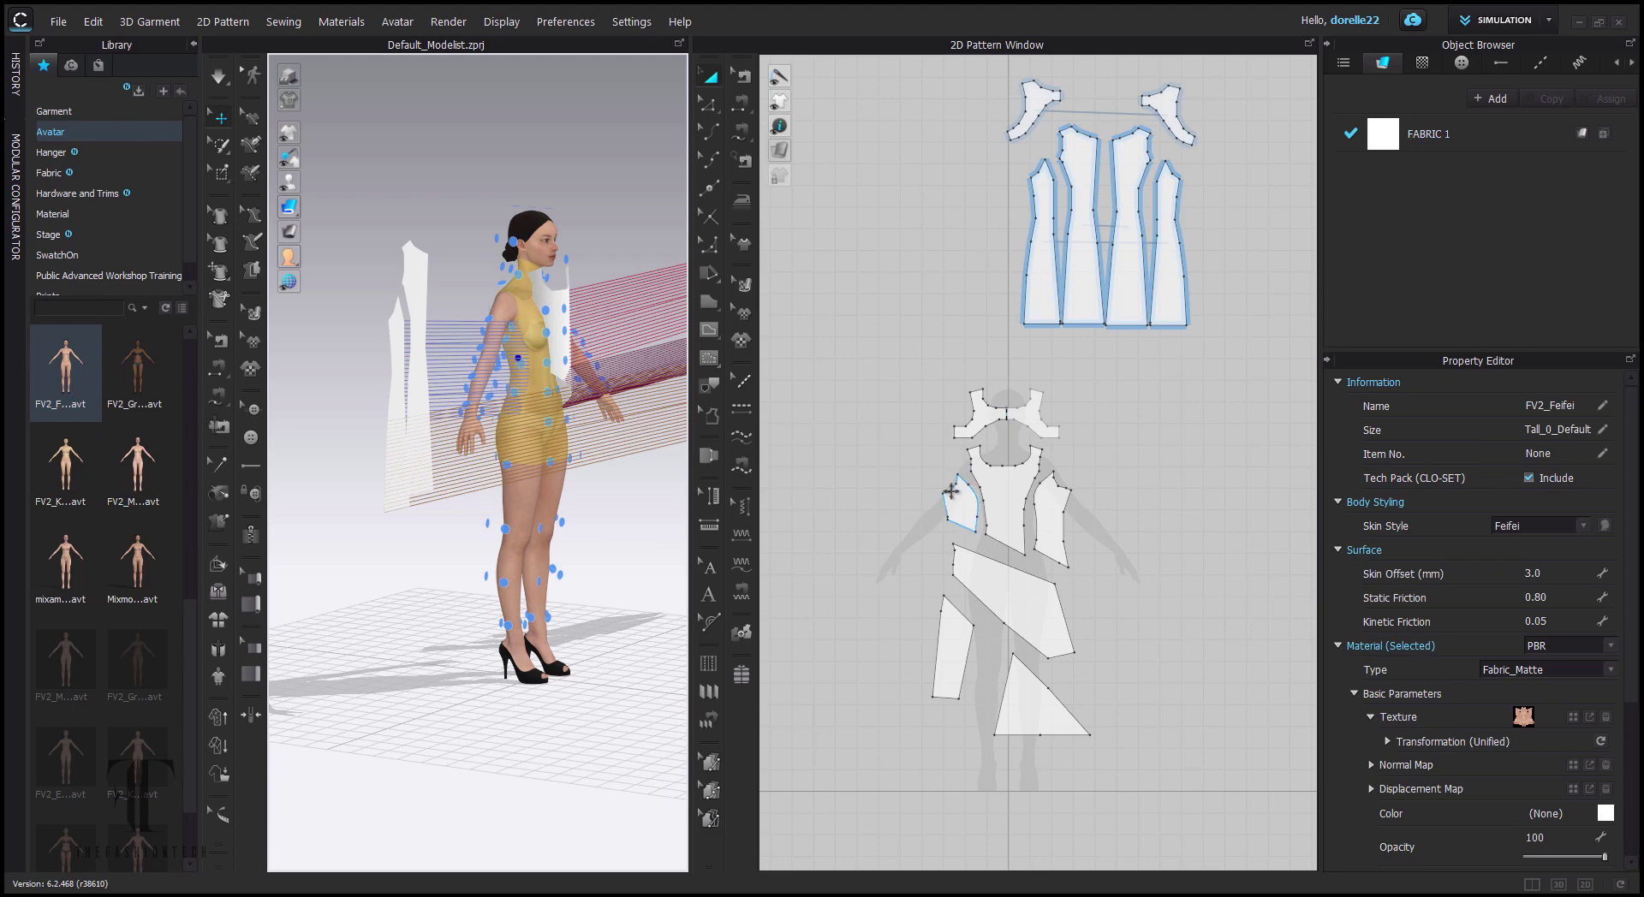
click(953, 497)
click(521, 364)
- Arrange the upper skirt piece at the front of the avatar's hips
click(993, 586)
right_drag(659, 449, 554, 429)
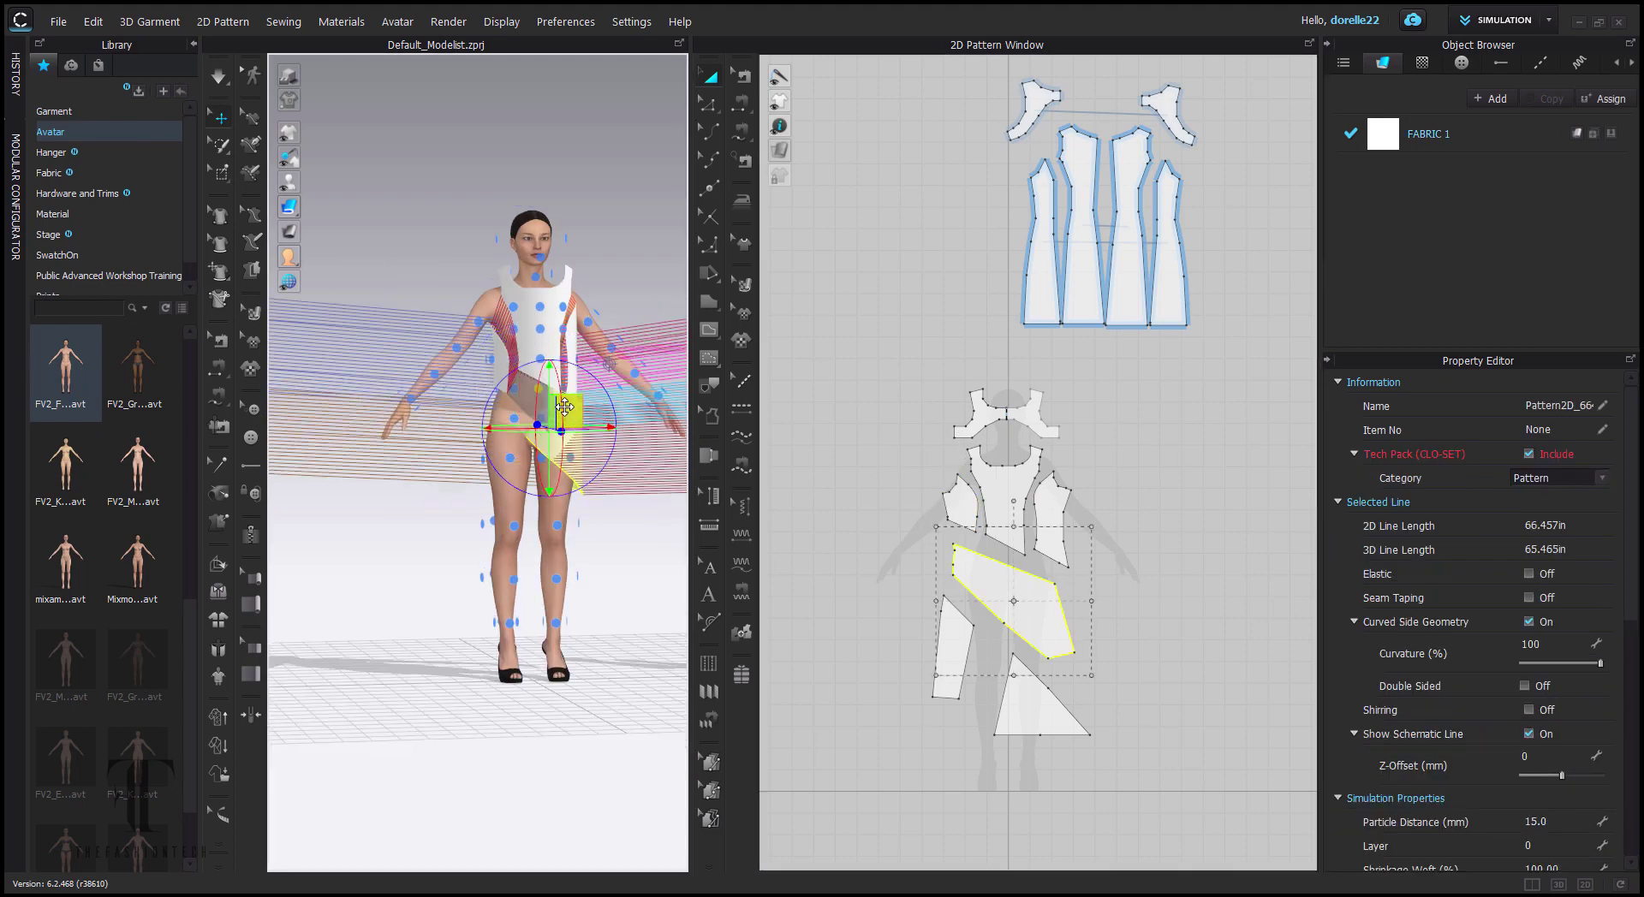
- Arrange the remaining lower skirt pieces at the avatar's hip arrangement points, with the triangular piece at the front
click(510, 462)
click(511, 459)
click(1031, 699)
click(541, 459)
- Place the centre back and side back panels at the arrangement points behind the avatar
right_drag(547, 480, 280, 517)
click(1041, 296)
right_drag(619, 530, 672, 525)
click(527, 428)
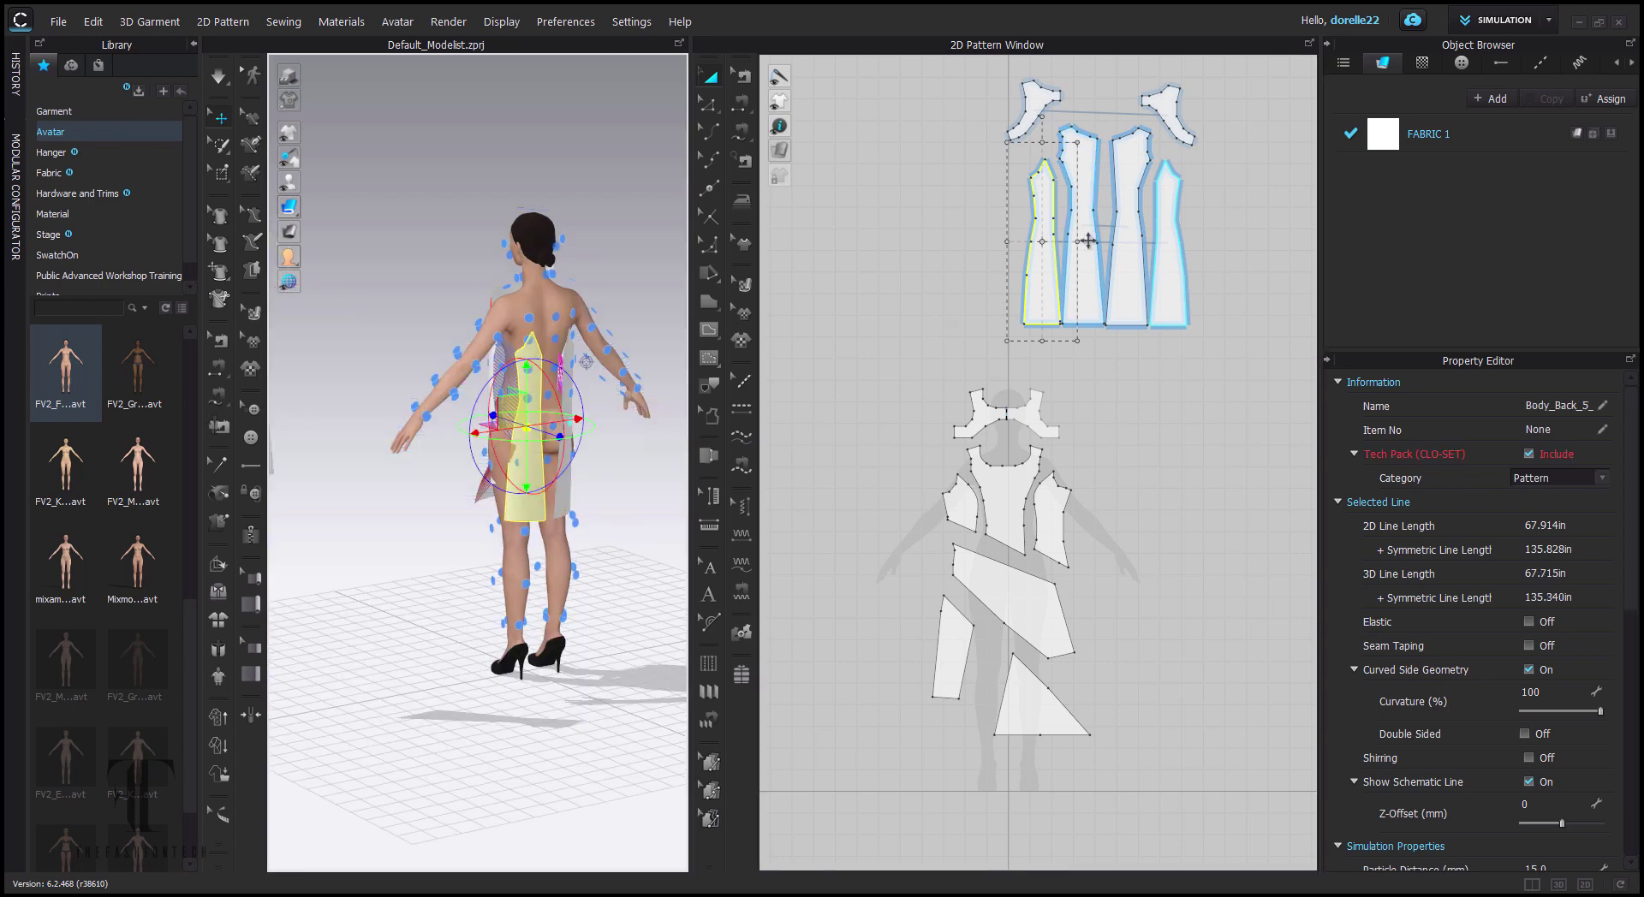
click(1087, 242)
click(527, 399)
click(1040, 296)
click(498, 454)
right_drag(609, 454, 555, 466)
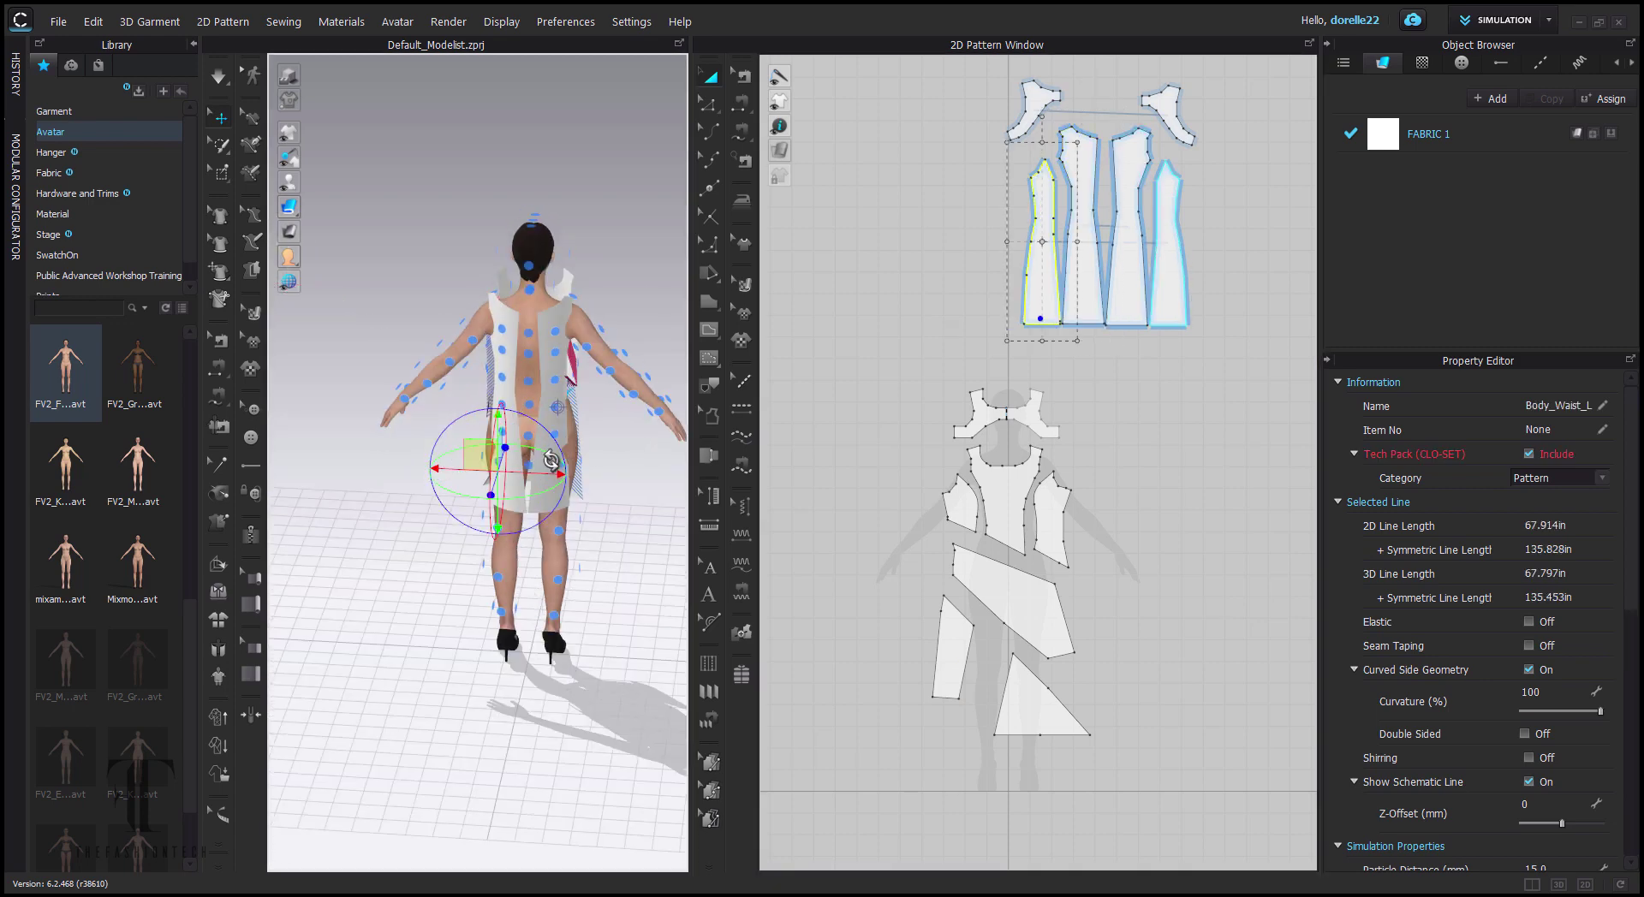
- Sew the centre back seam and join the centre back panels to their side back panels
scroll(1130, 87, up, 3)
key(m)
click(1072, 177)
click(1071, 403)
click(1103, 256)
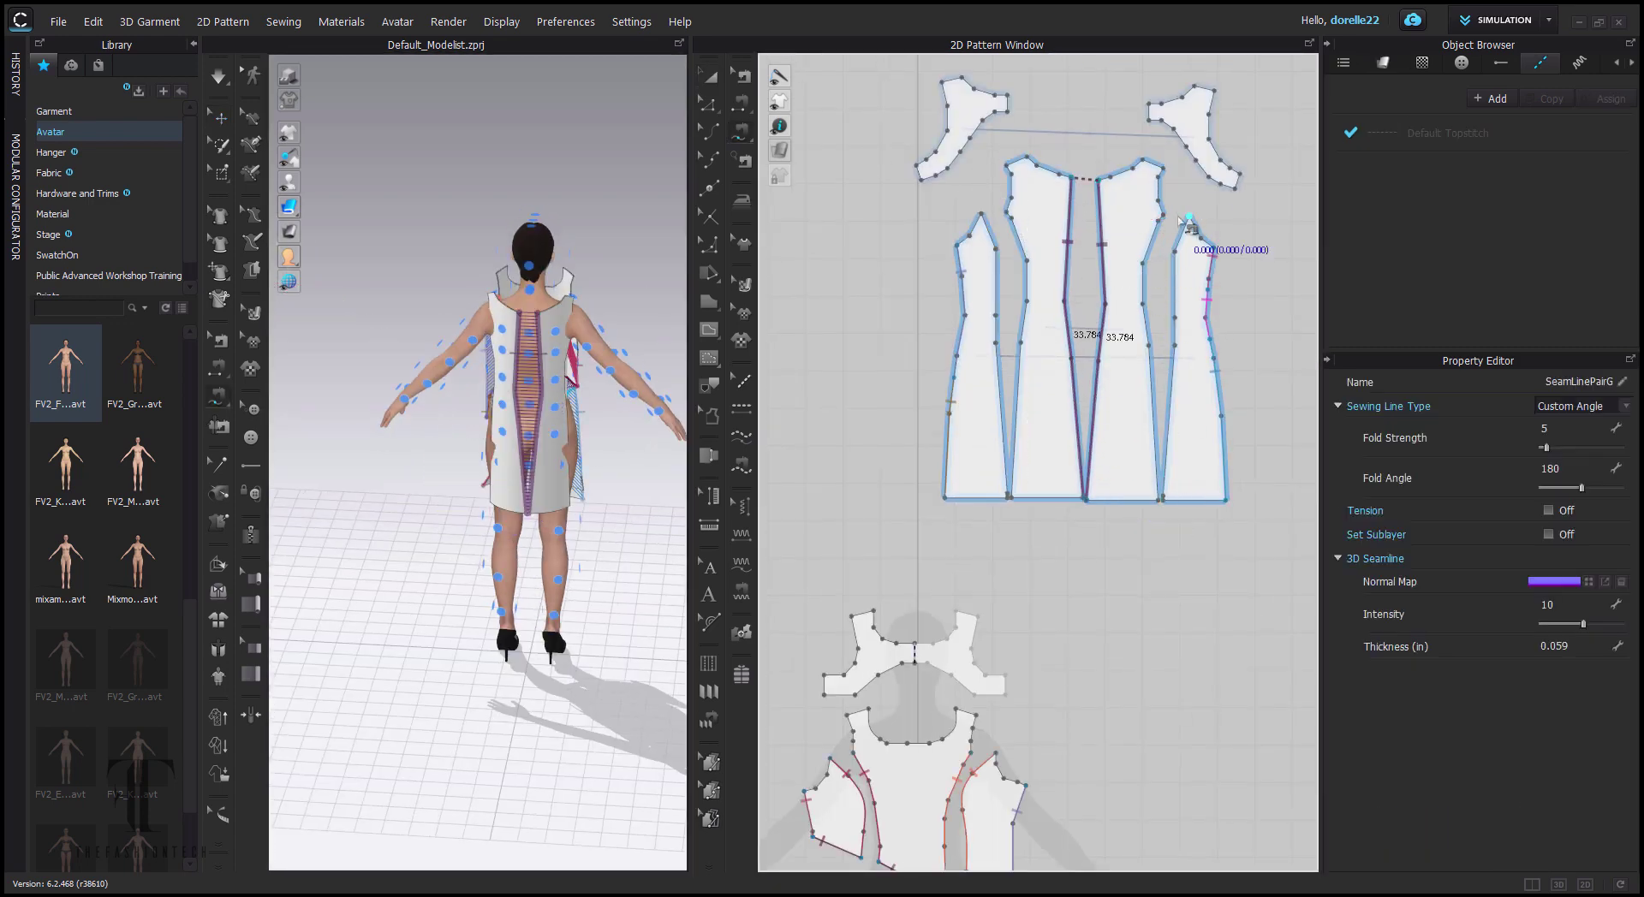
click(1182, 225)
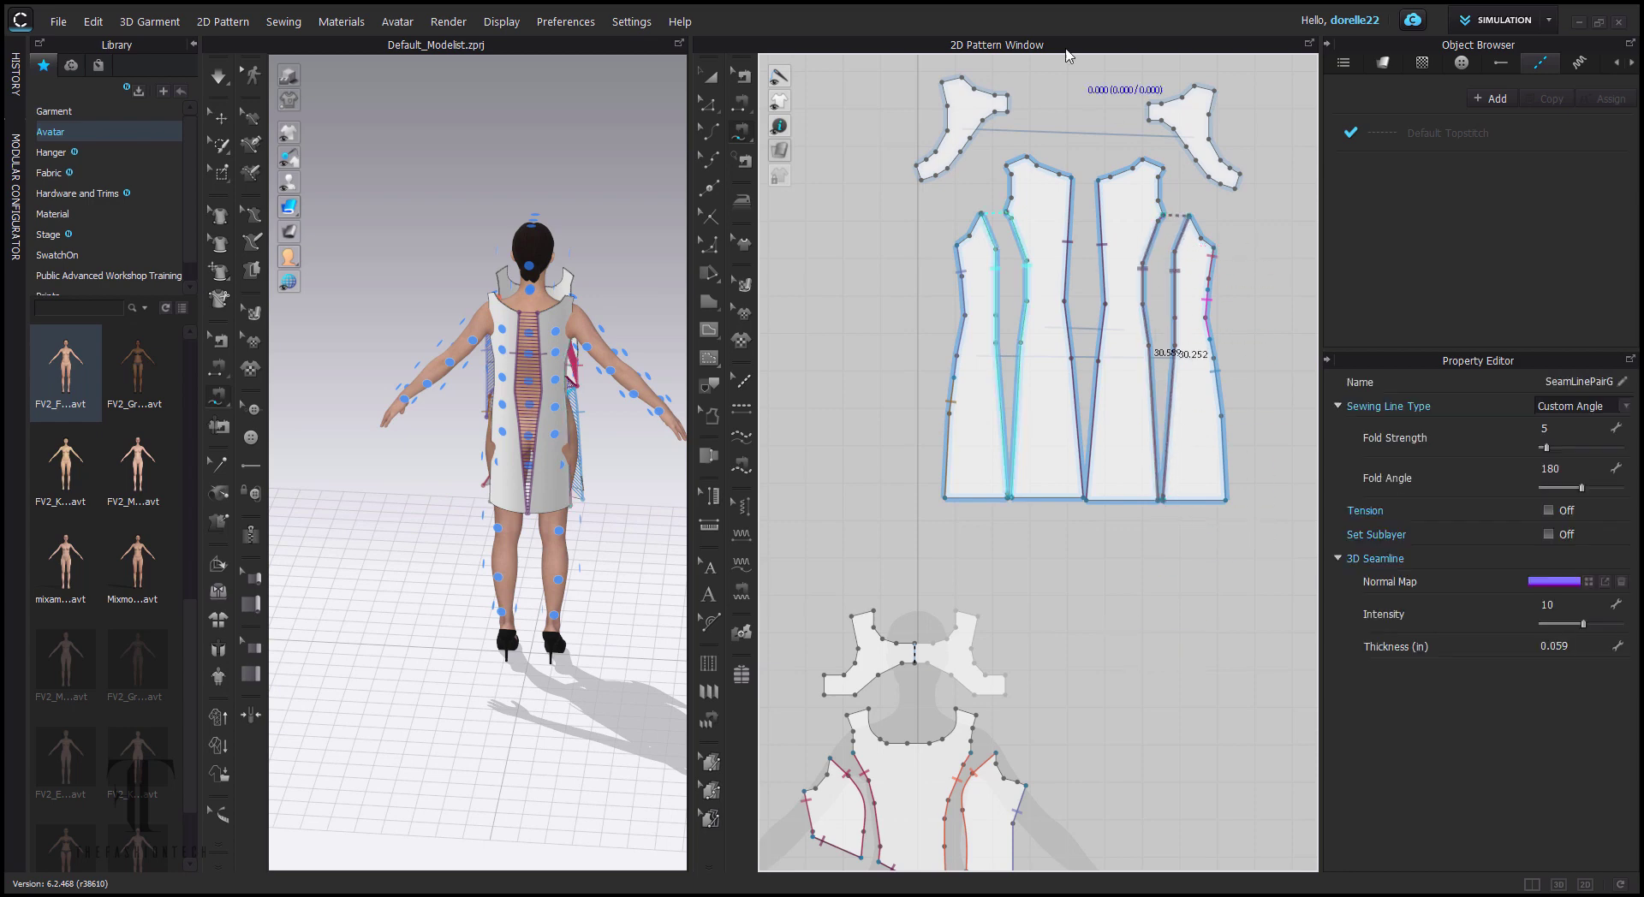
- Sew both back shoulder edges to the matching shoulder edges of the centre front bodice
middle_drag(1080, 128, 1106, 5)
middle_drag(1092, 490, 1062, 628)
click(1001, 179)
click(1020, 172)
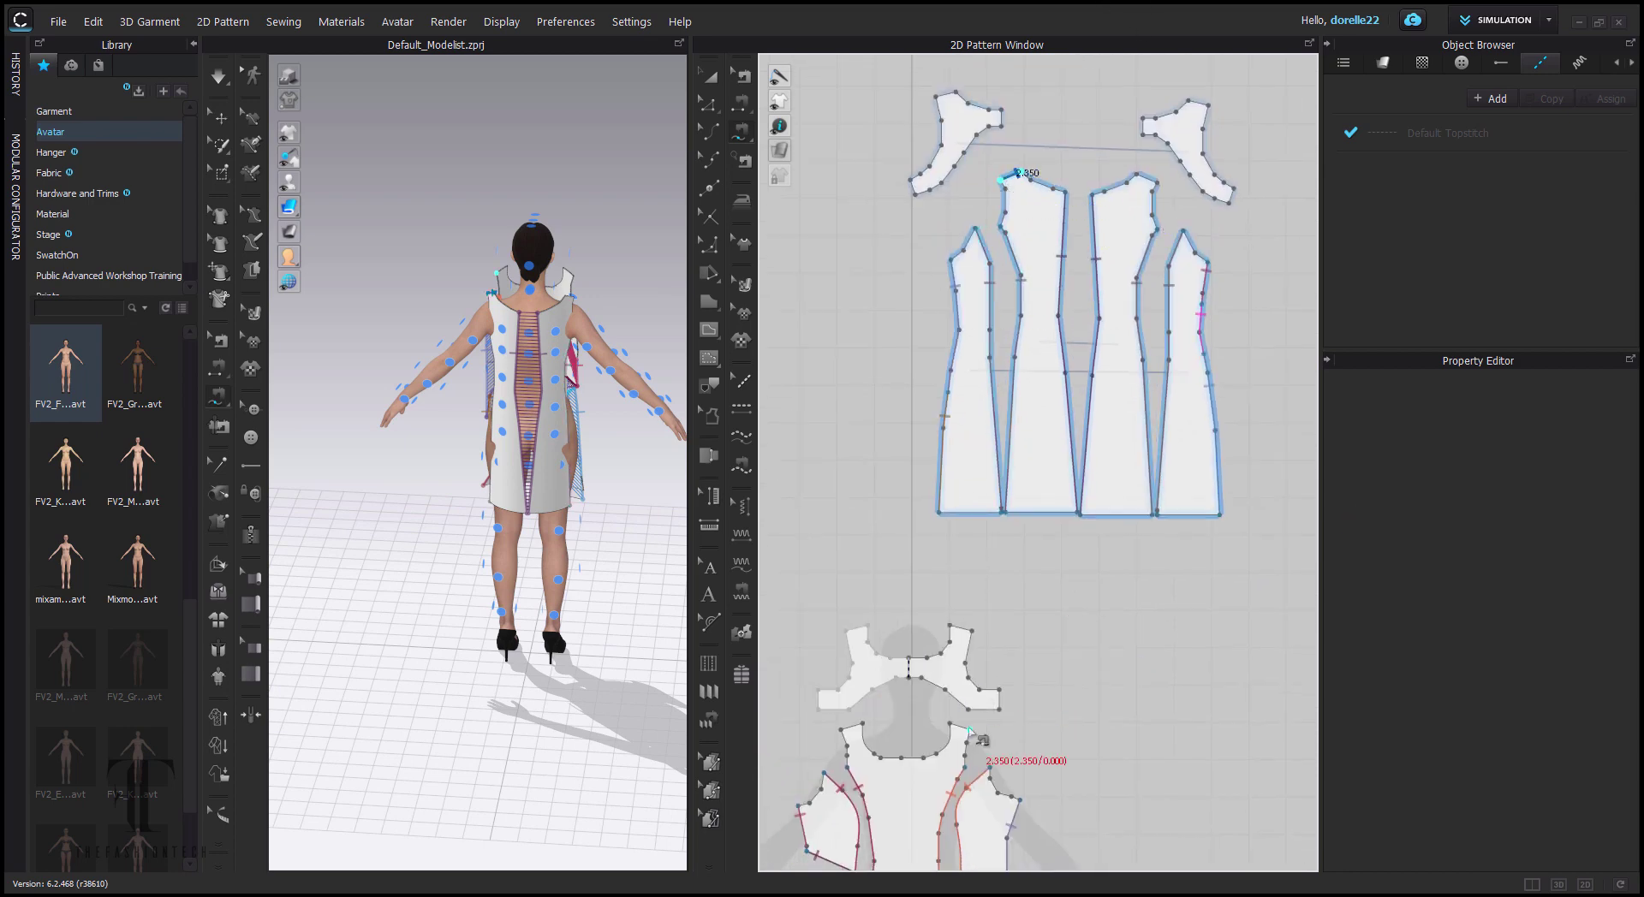
click(970, 730)
click(950, 723)
right_drag(616, 296, 784, 321)
click(1157, 182)
click(1138, 175)
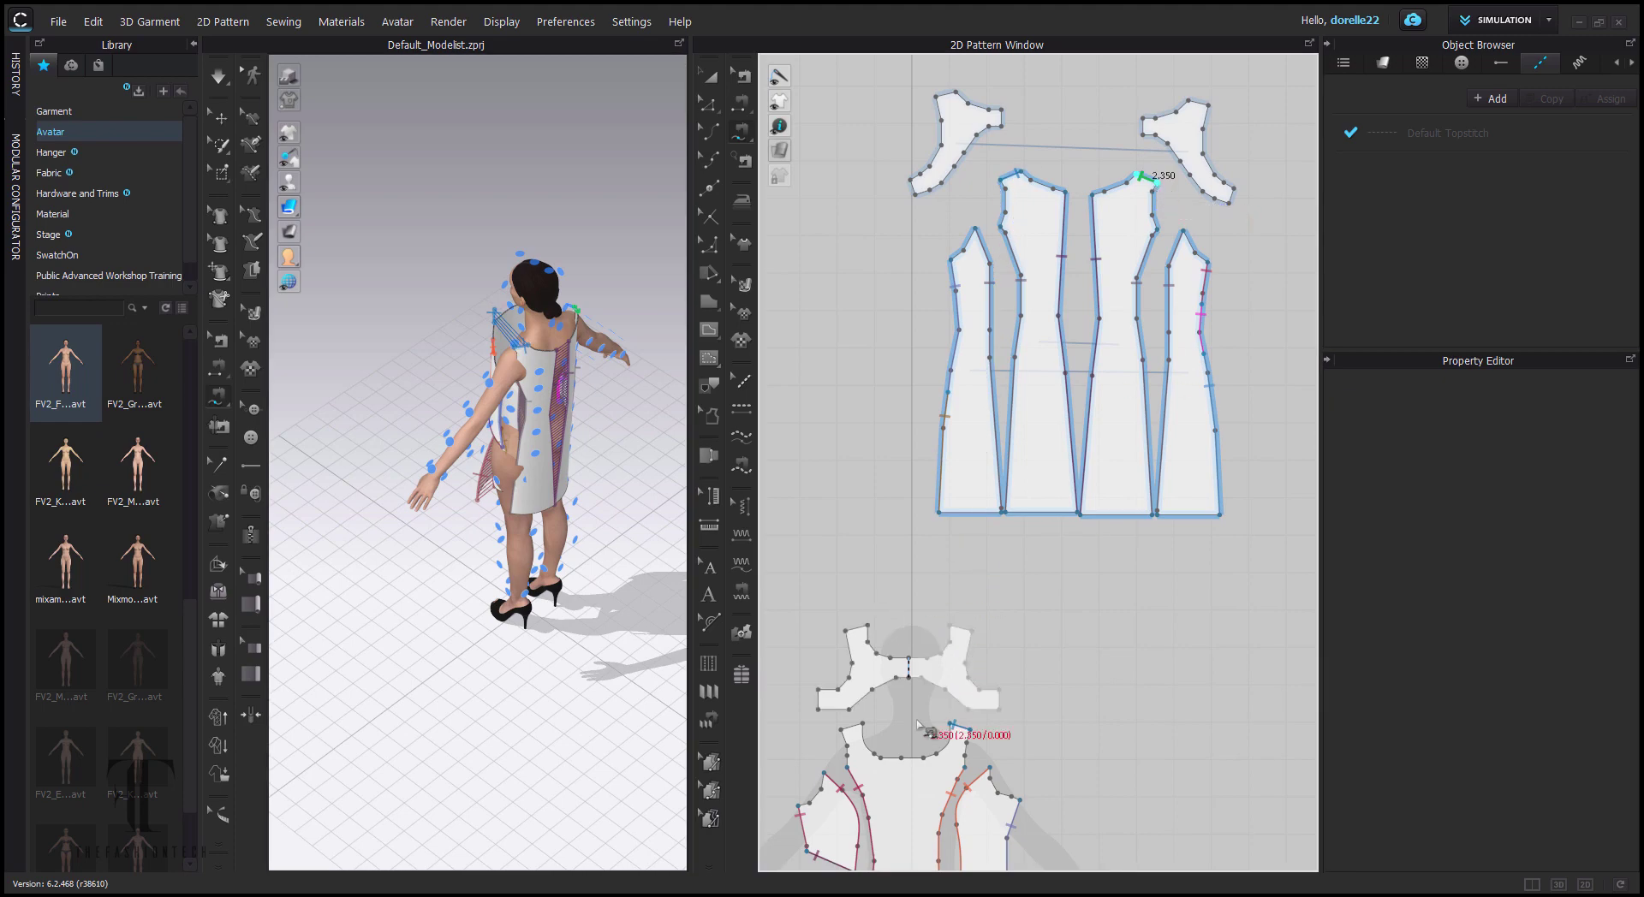
click(841, 729)
- Simulate the sewn dress on the avatar and pull the cloth at the front to settle the drape
right_drag(403, 197, 443, 190)
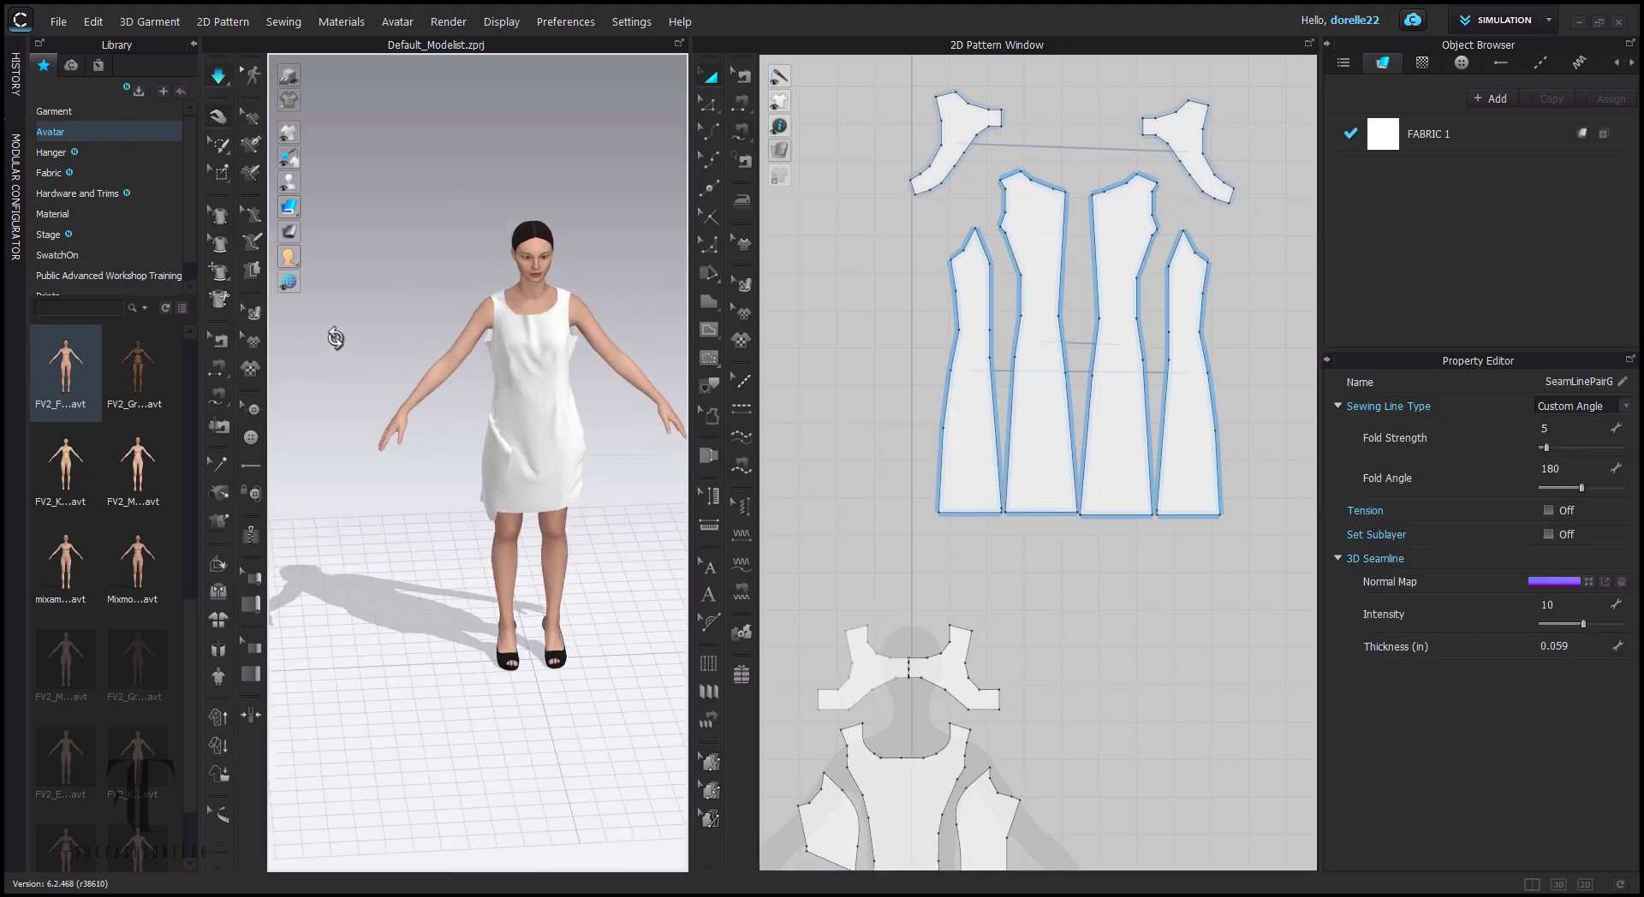
scroll(476, 525, up, 5)
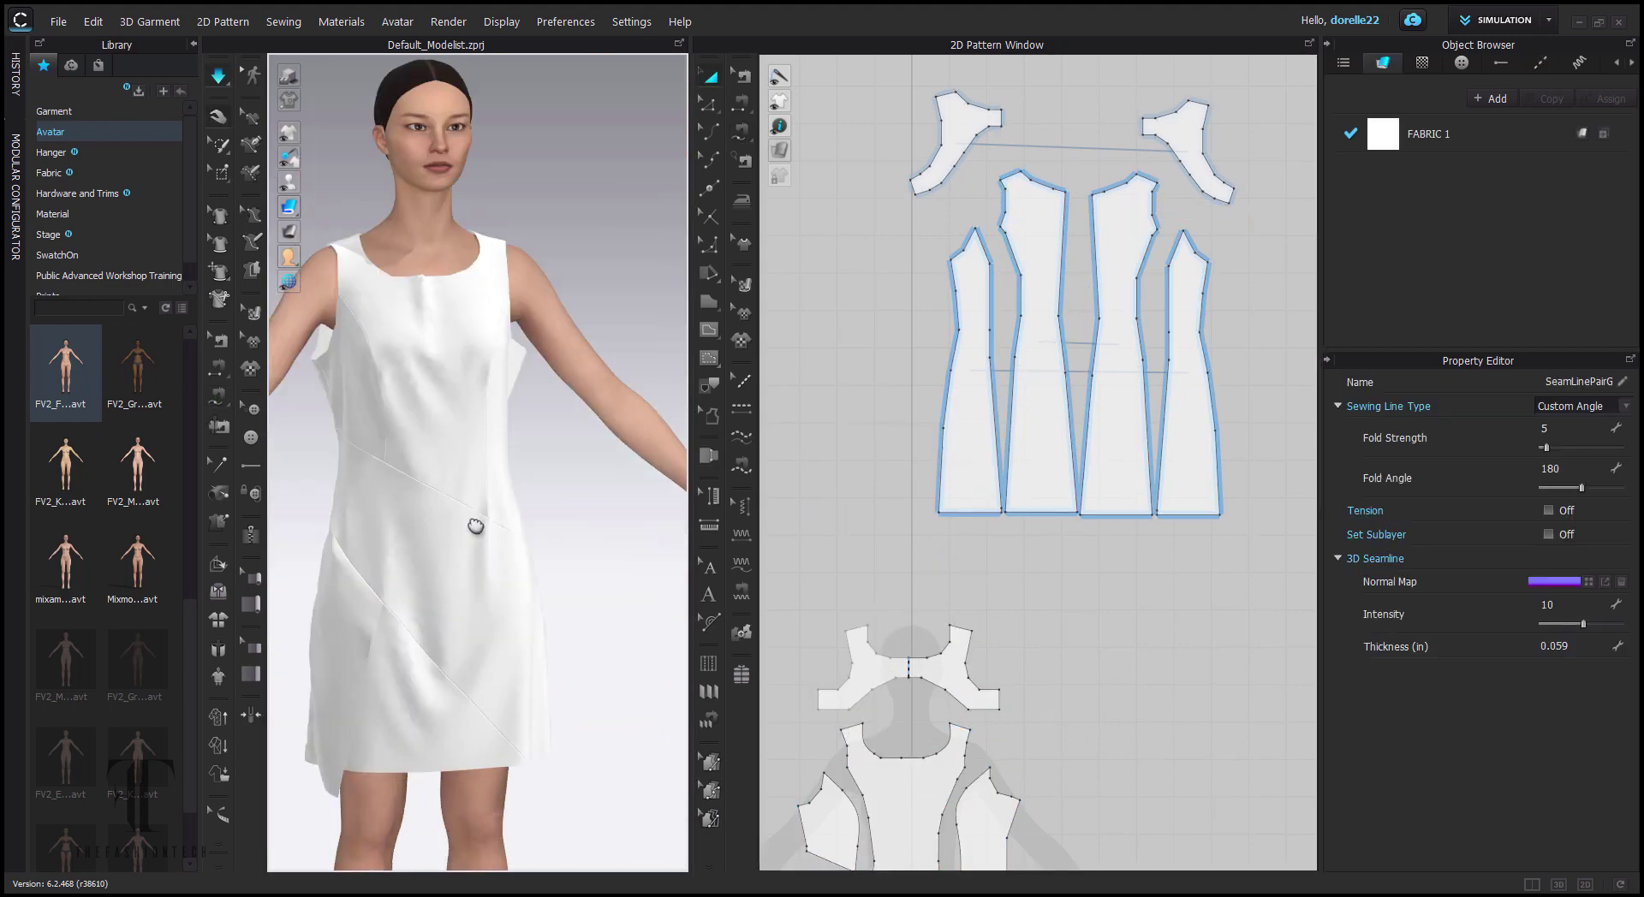
scroll(475, 525, down, 5)
click(565, 233)
scroll(606, 364, up, 5)
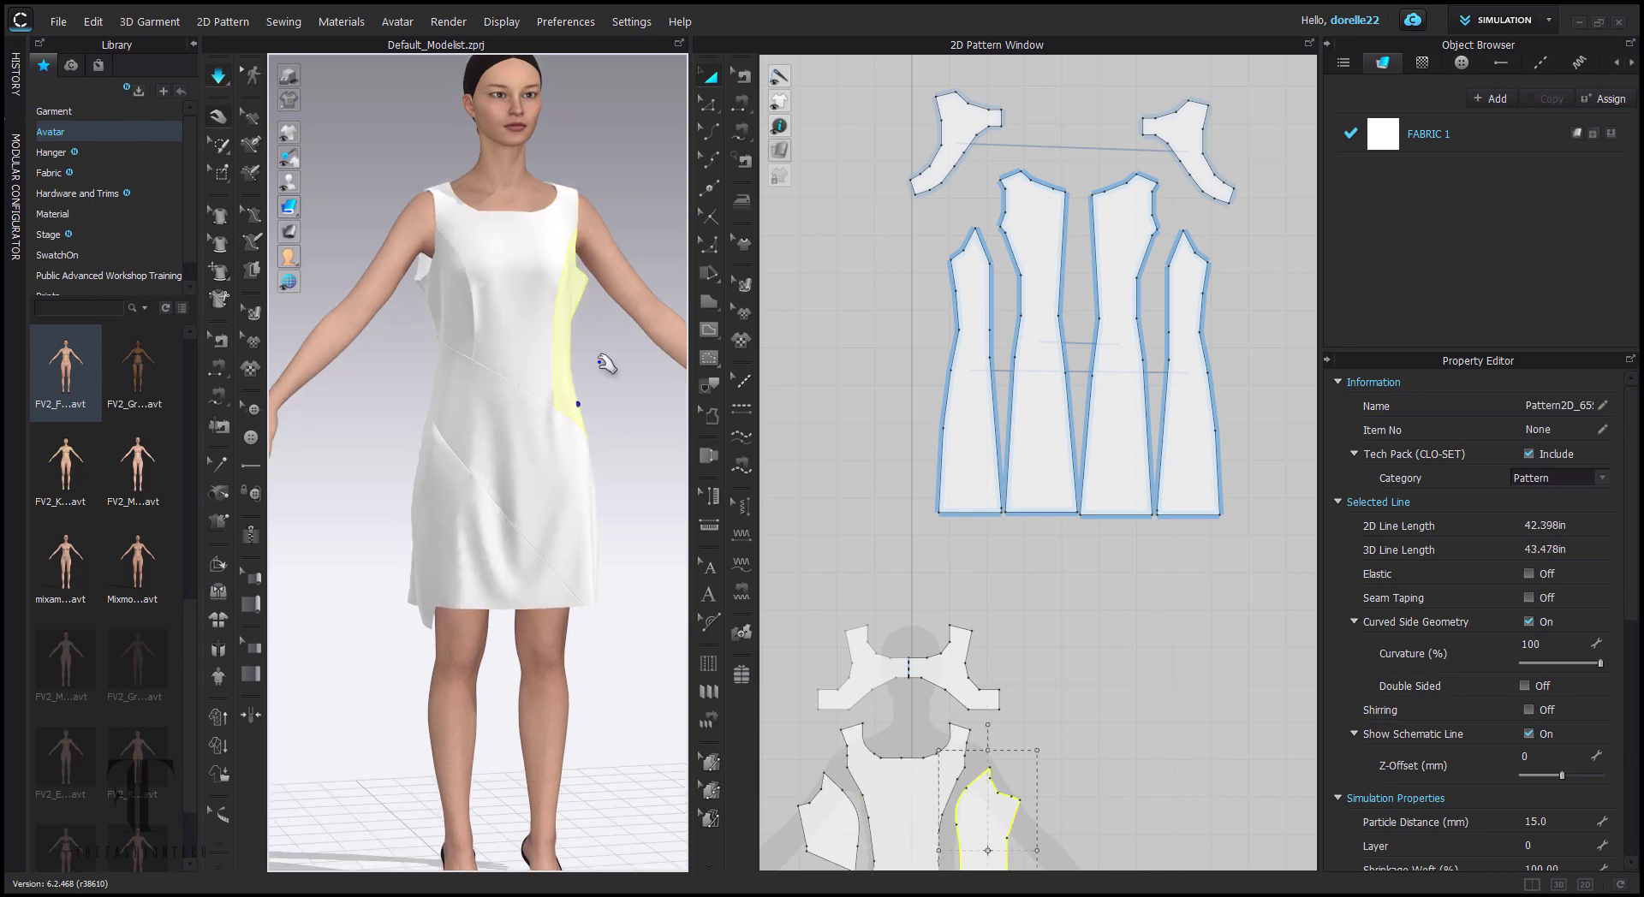
mouse_move(599, 362)
right_down()
mouse_move(716, 403)
mouse_move(600, 377)
right_up()
drag(495, 484, 536, 520)
right_drag(615, 532, 351, 437)
- Move the underarm corner of the longer side bodice piece inward and simulate the dress again
click(1276, 299)
middle_drag(1070, 700, 1101, 414)
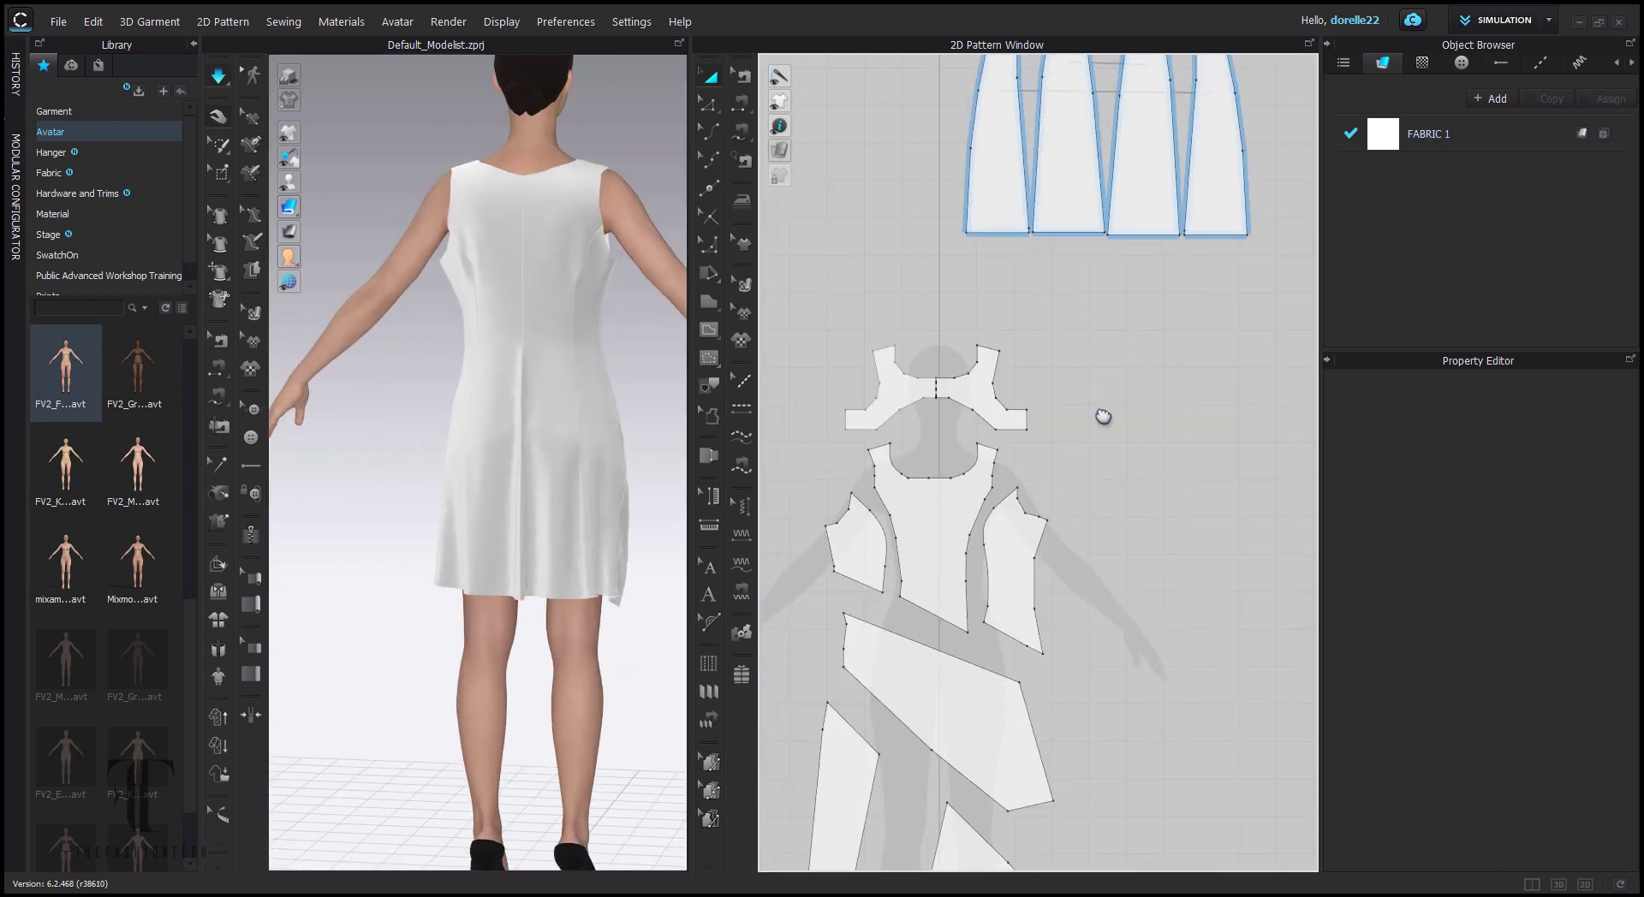
key(z)
click(1061, 523)
click(1055, 519)
scroll(1055, 519, up, 6)
click(1039, 512)
drag(1038, 510, 1002, 495)
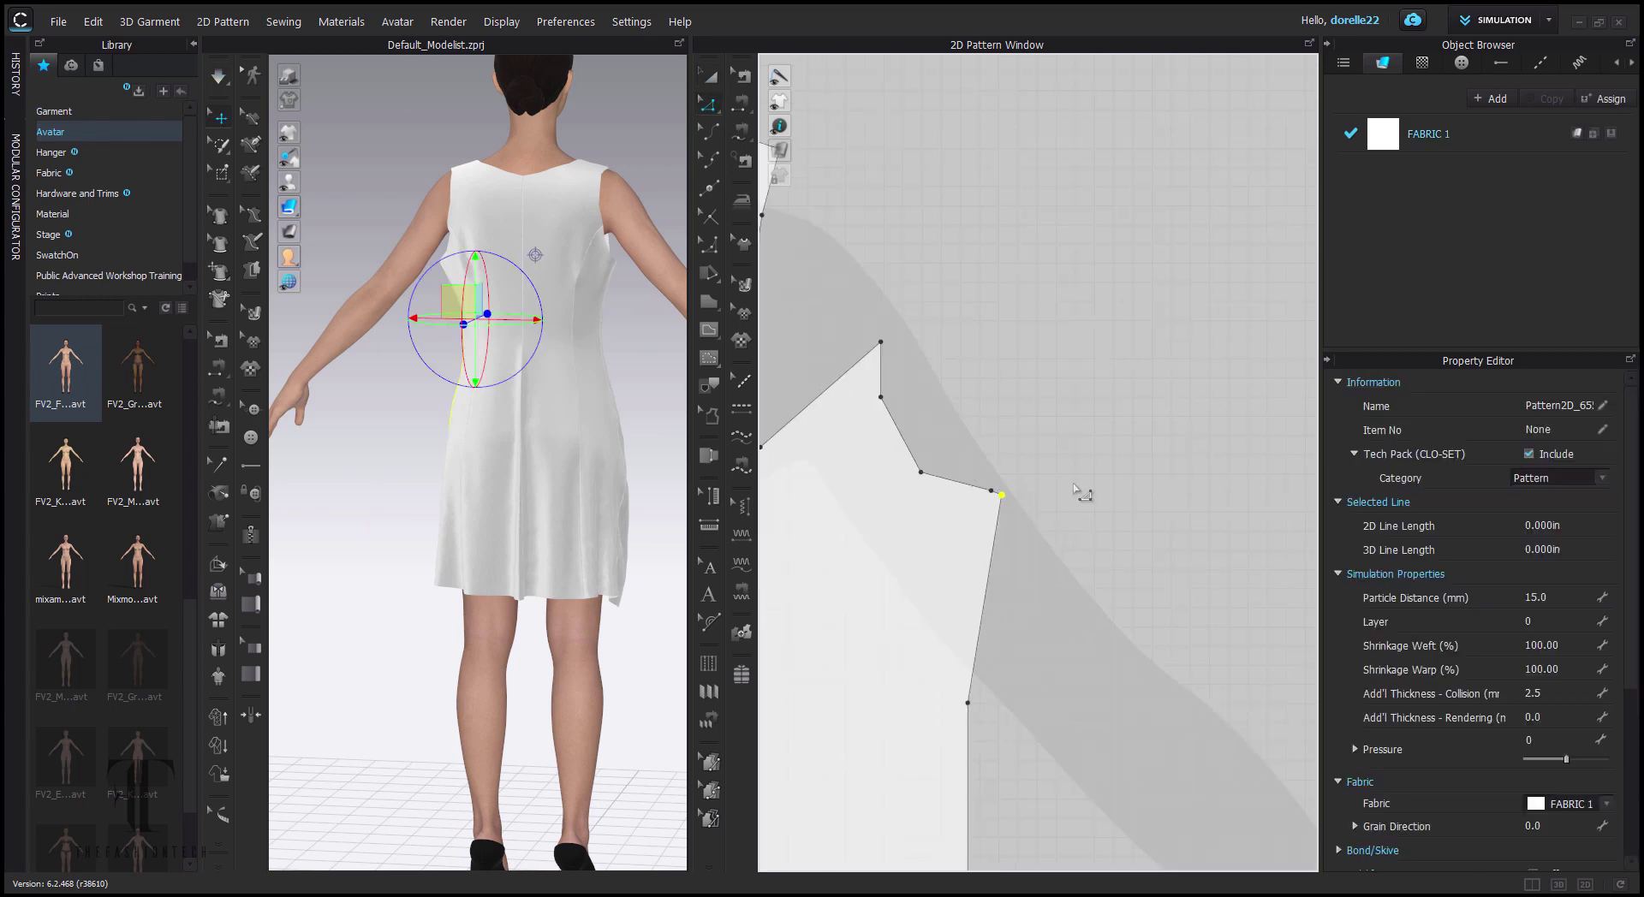
middle_drag(1070, 487, 1176, 486)
scroll(1176, 485, down, 4)
click(902, 484)
key(q)
right_drag(531, 419, 275, 402)
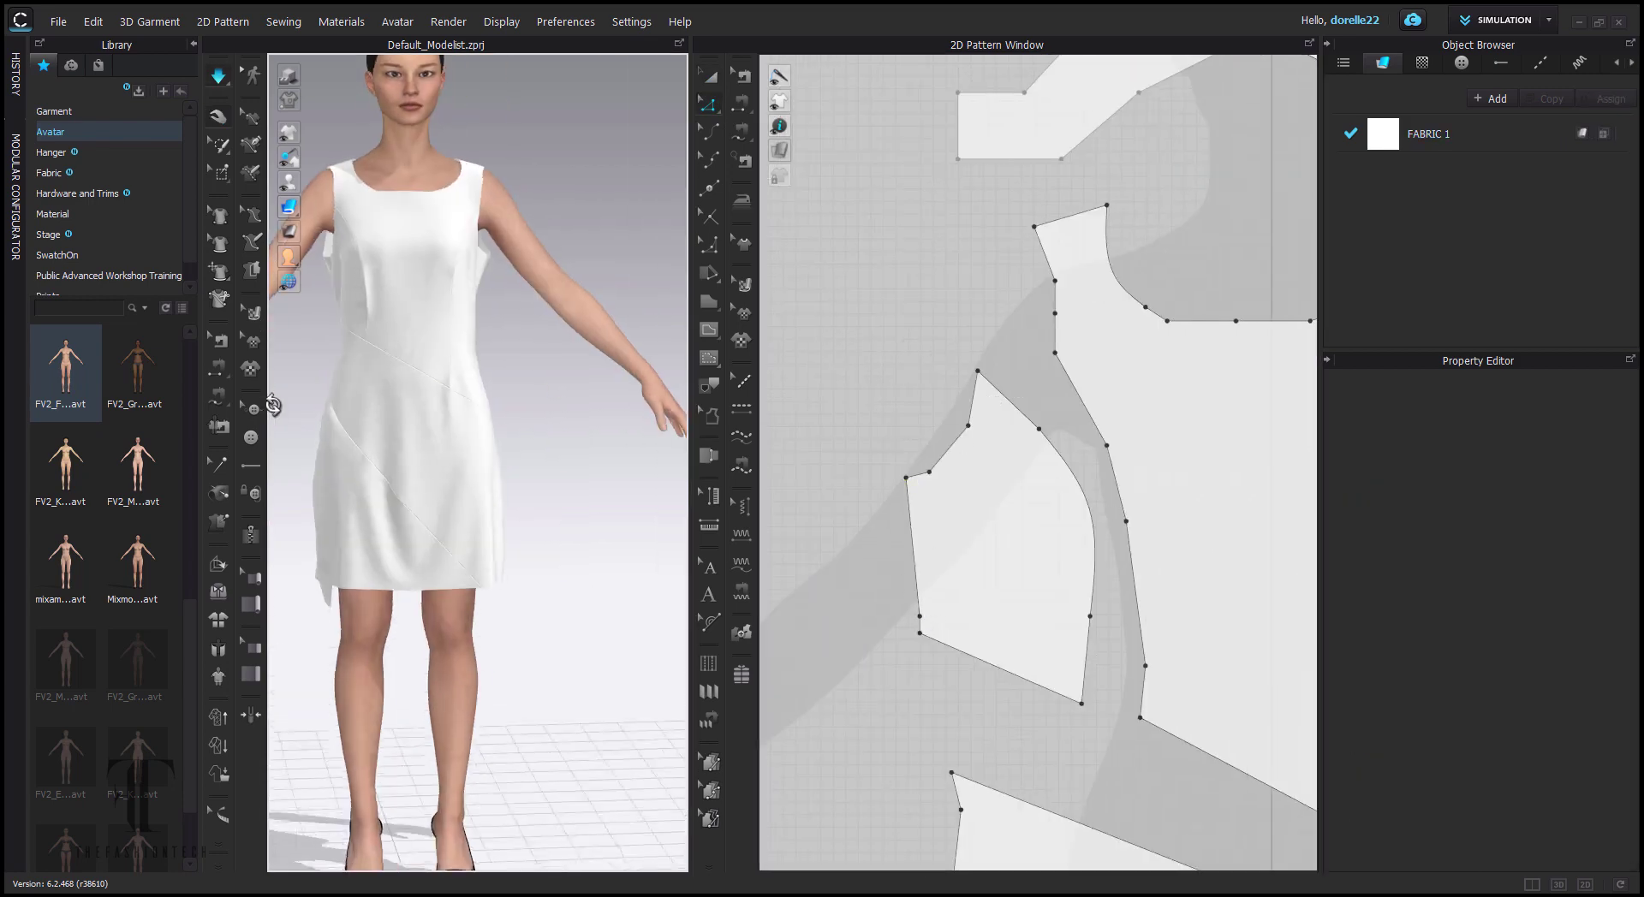
- Reshape the centre front bodice's neckline into a smooth rounded curve by removing or converting its corner points
click(429, 257)
click(1167, 321)
drag(1167, 321, 1200, 439)
key(ctrl+z)
key(Delete)
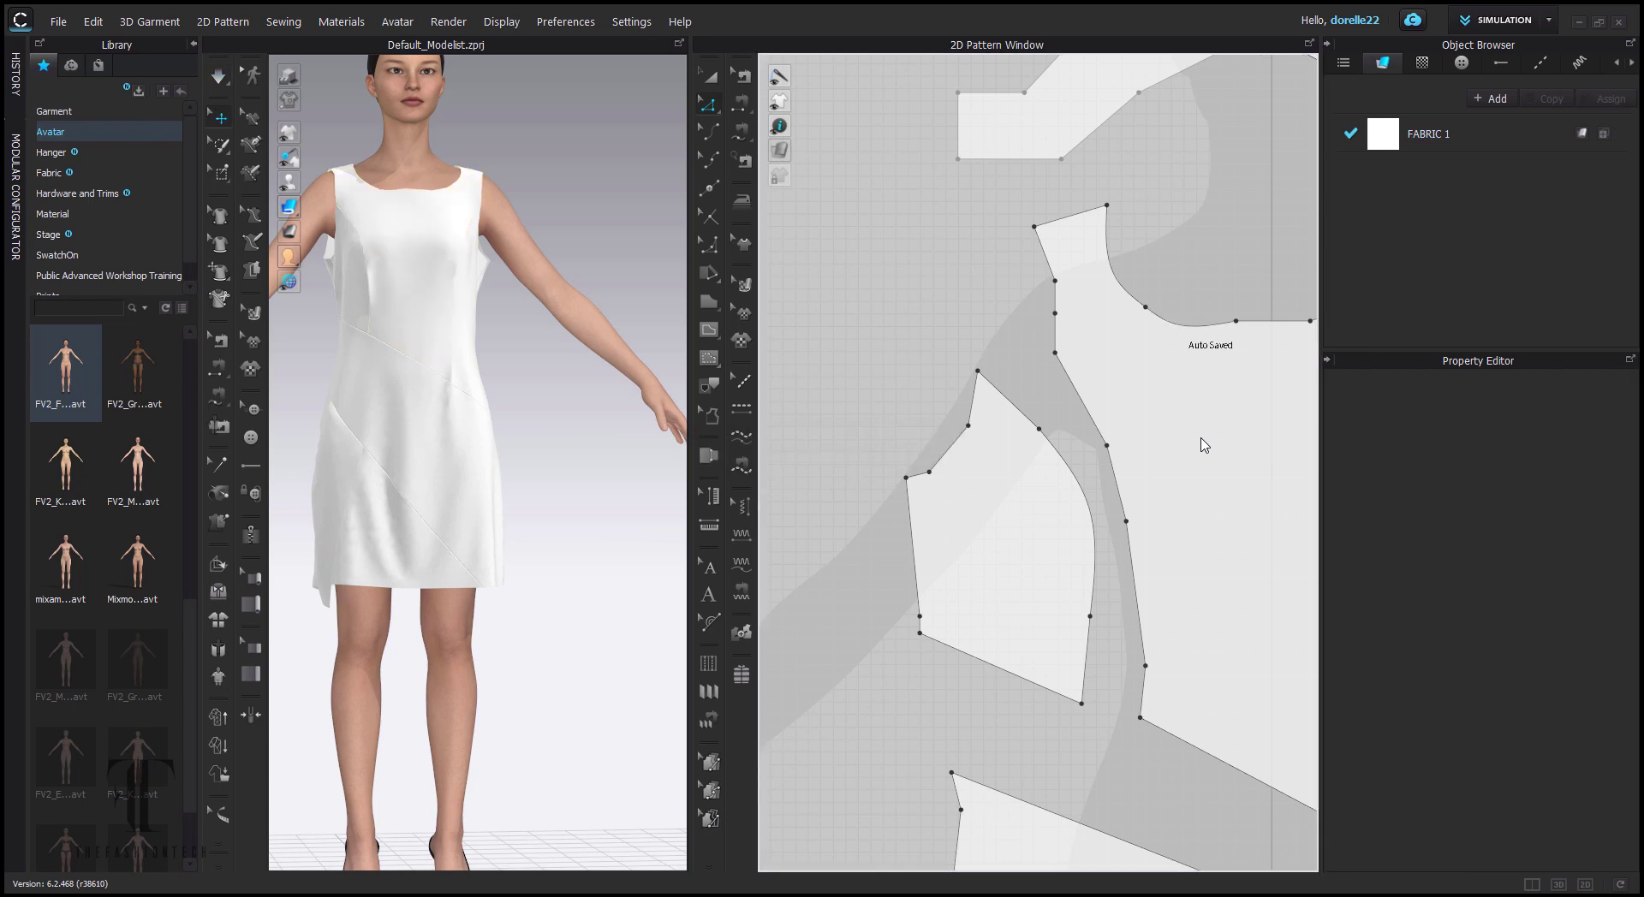
middle_drag(1203, 444, 1033, 508)
click(1184, 375)
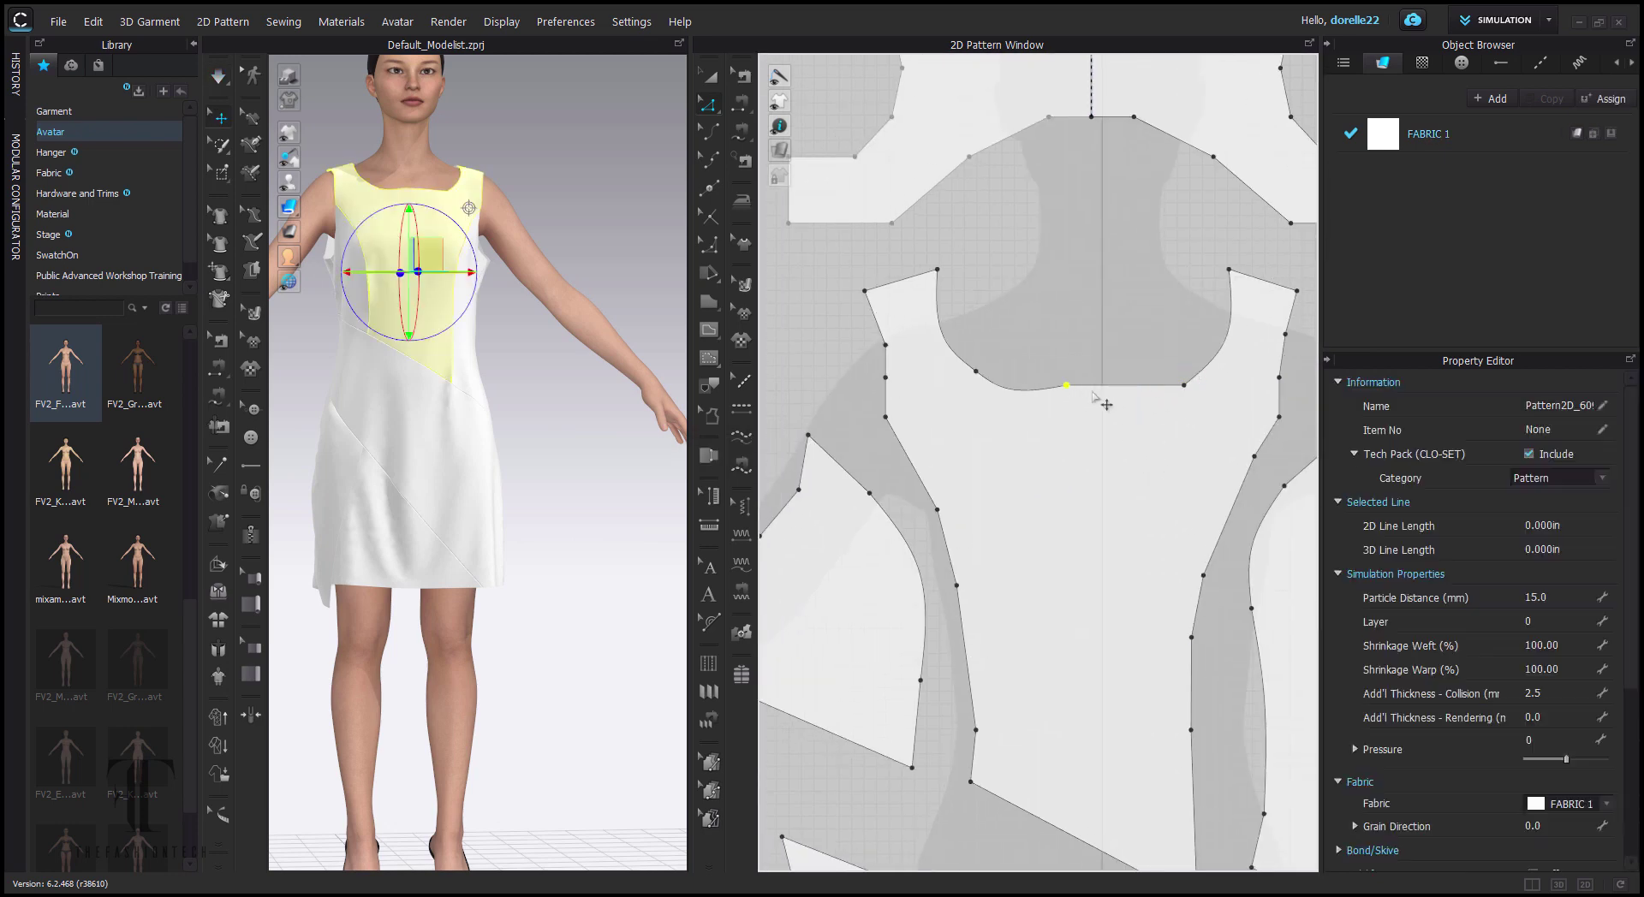
right_click(1184, 390)
click(1266, 506)
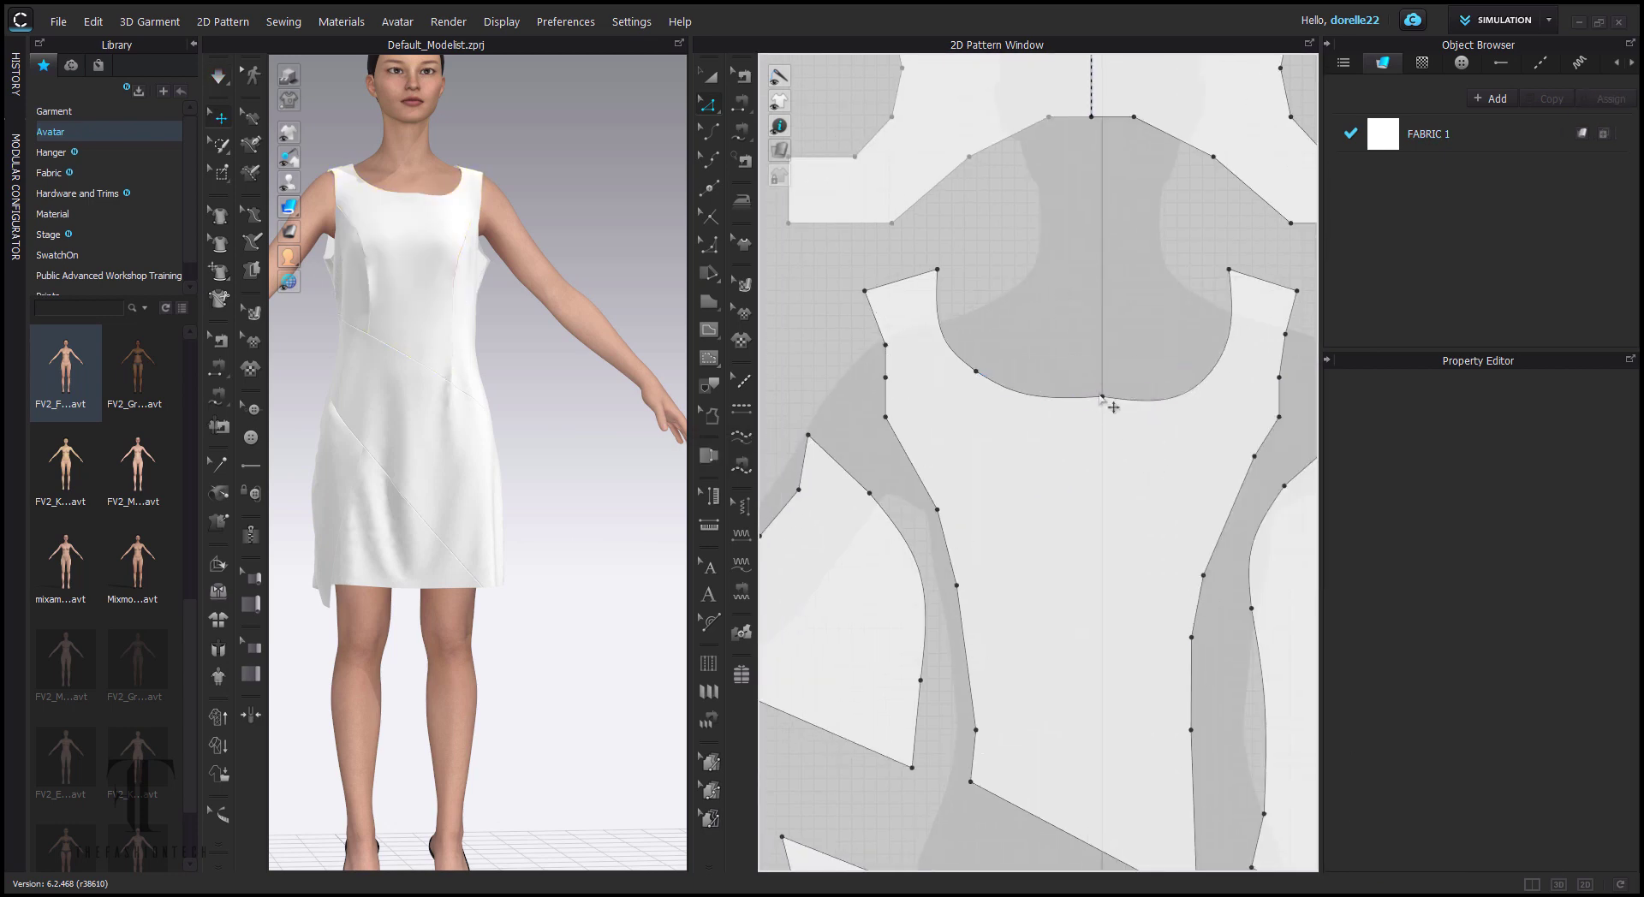
- Refine the curvature of the front neckline's side and simulate the dress
key(c)
click(946, 332)
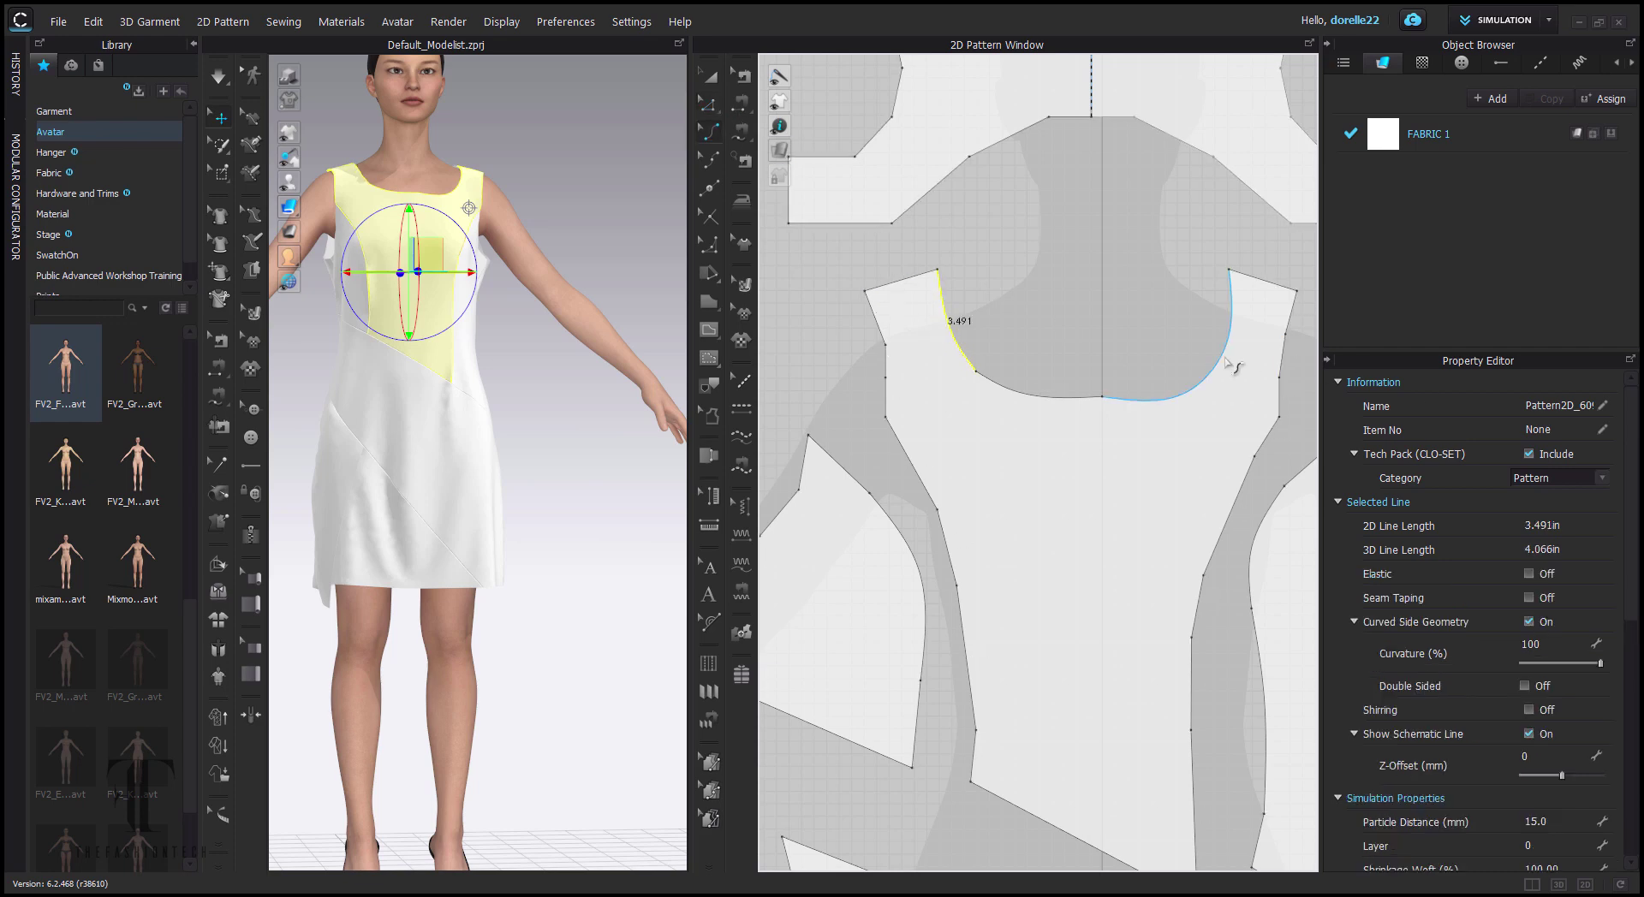
click(1024, 335)
scroll(1233, 431, down, 5)
middle_drag(1236, 432, 1070, 286)
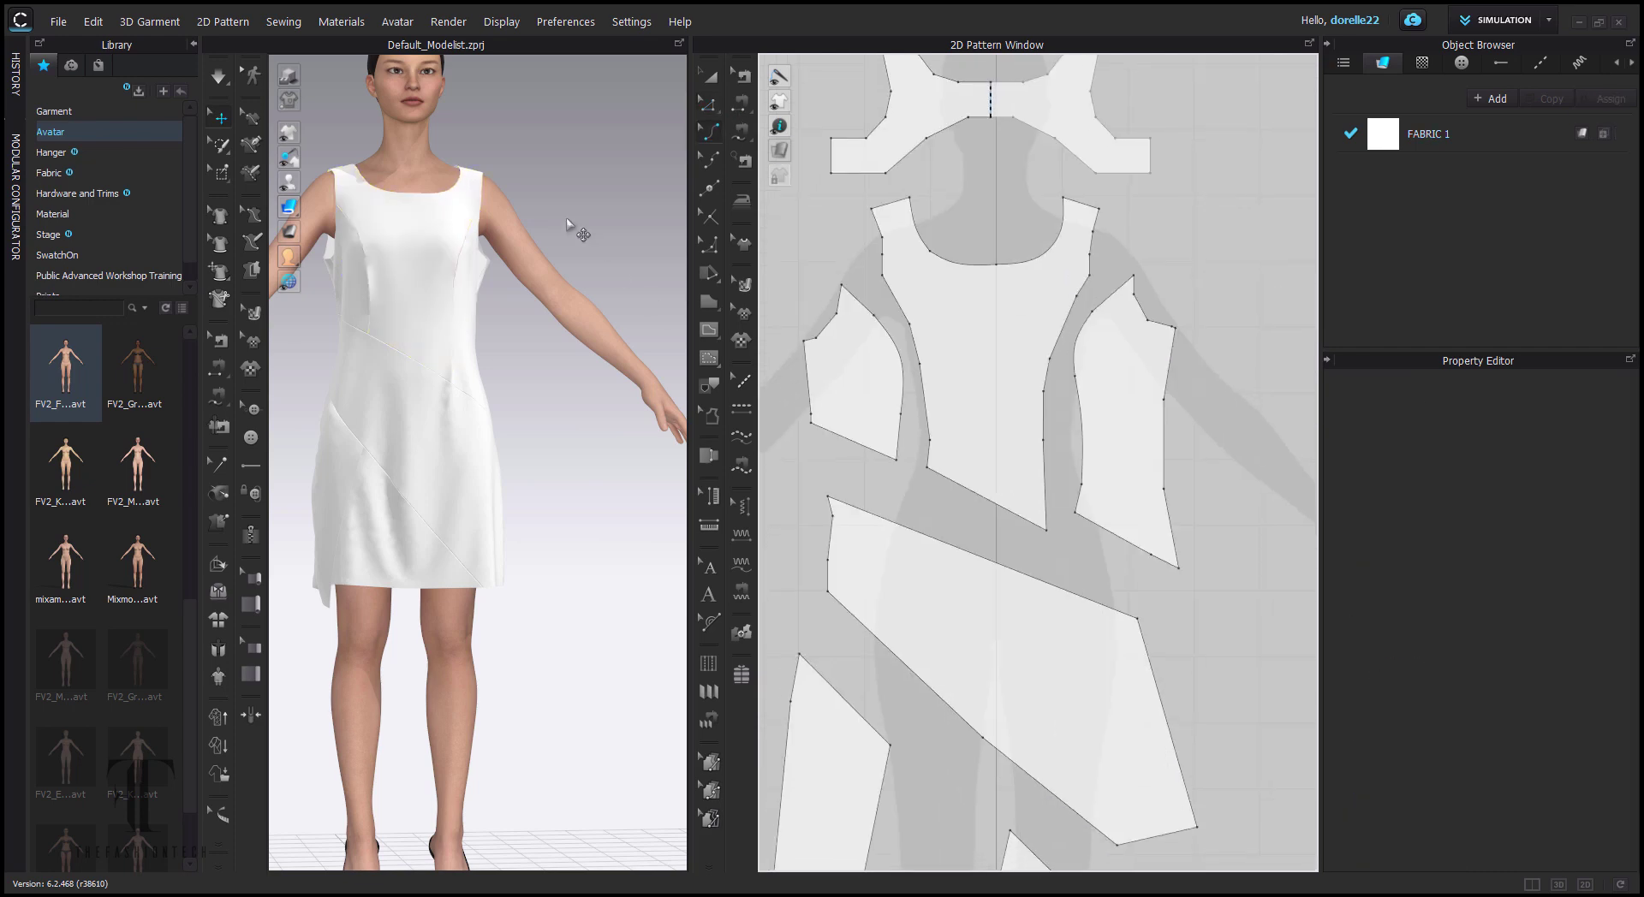
key(space)
- Round the back neckline into a smooth curve, lower its point near the centre back slightly and simulate the dress
right_drag(578, 231, 1063, 208)
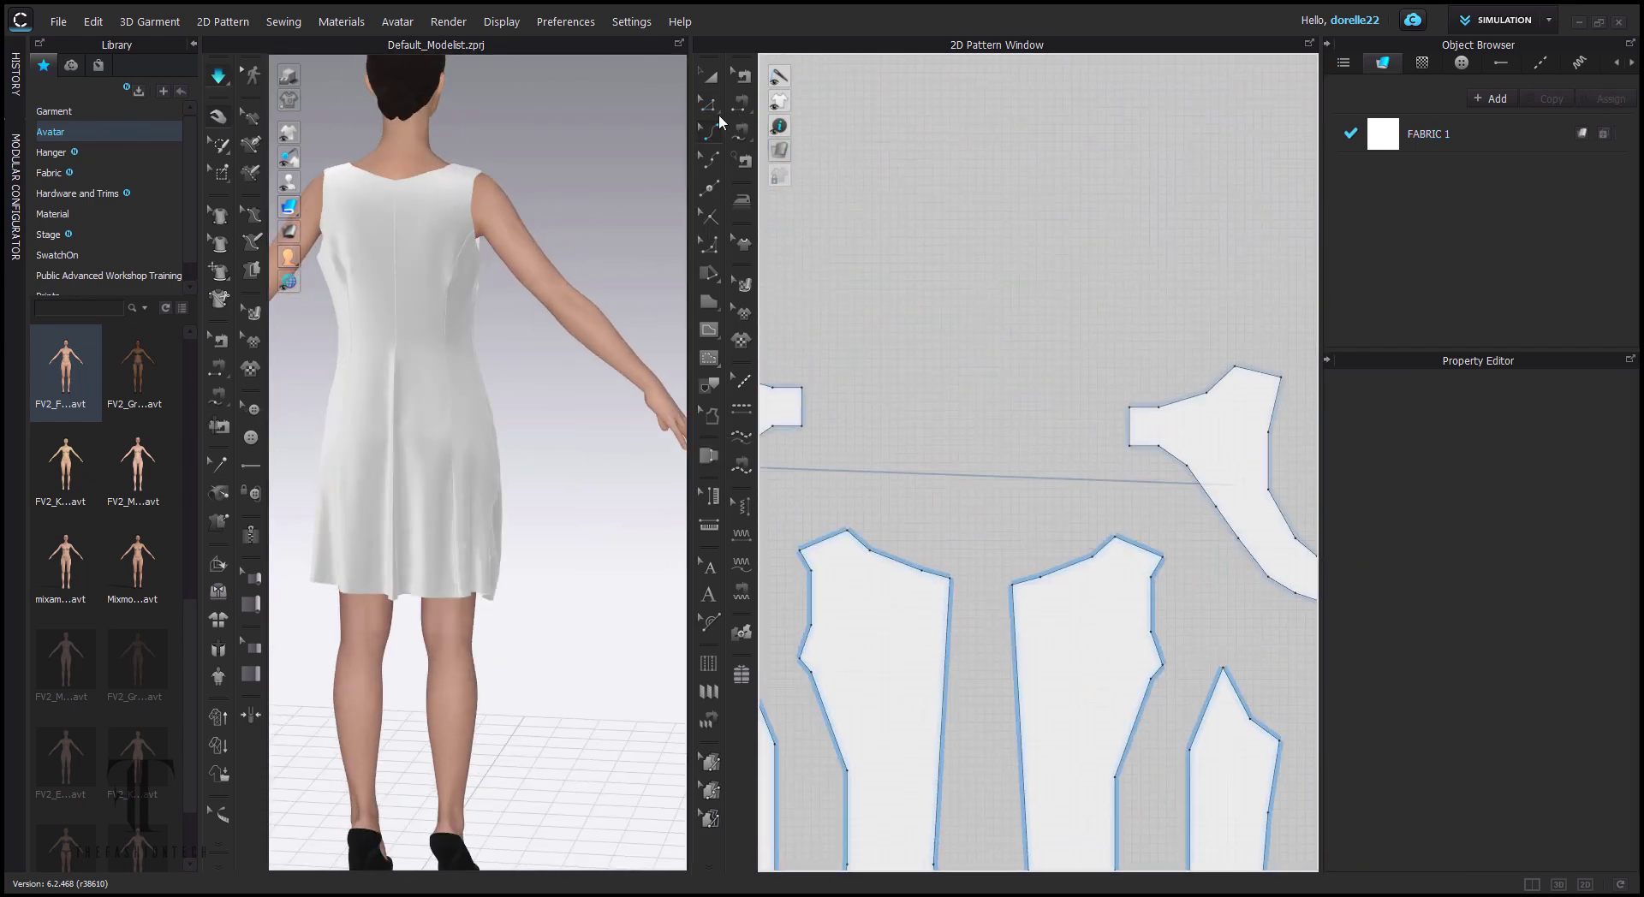
click(718, 109)
right_click(1093, 558)
click(1181, 712)
click(1028, 530)
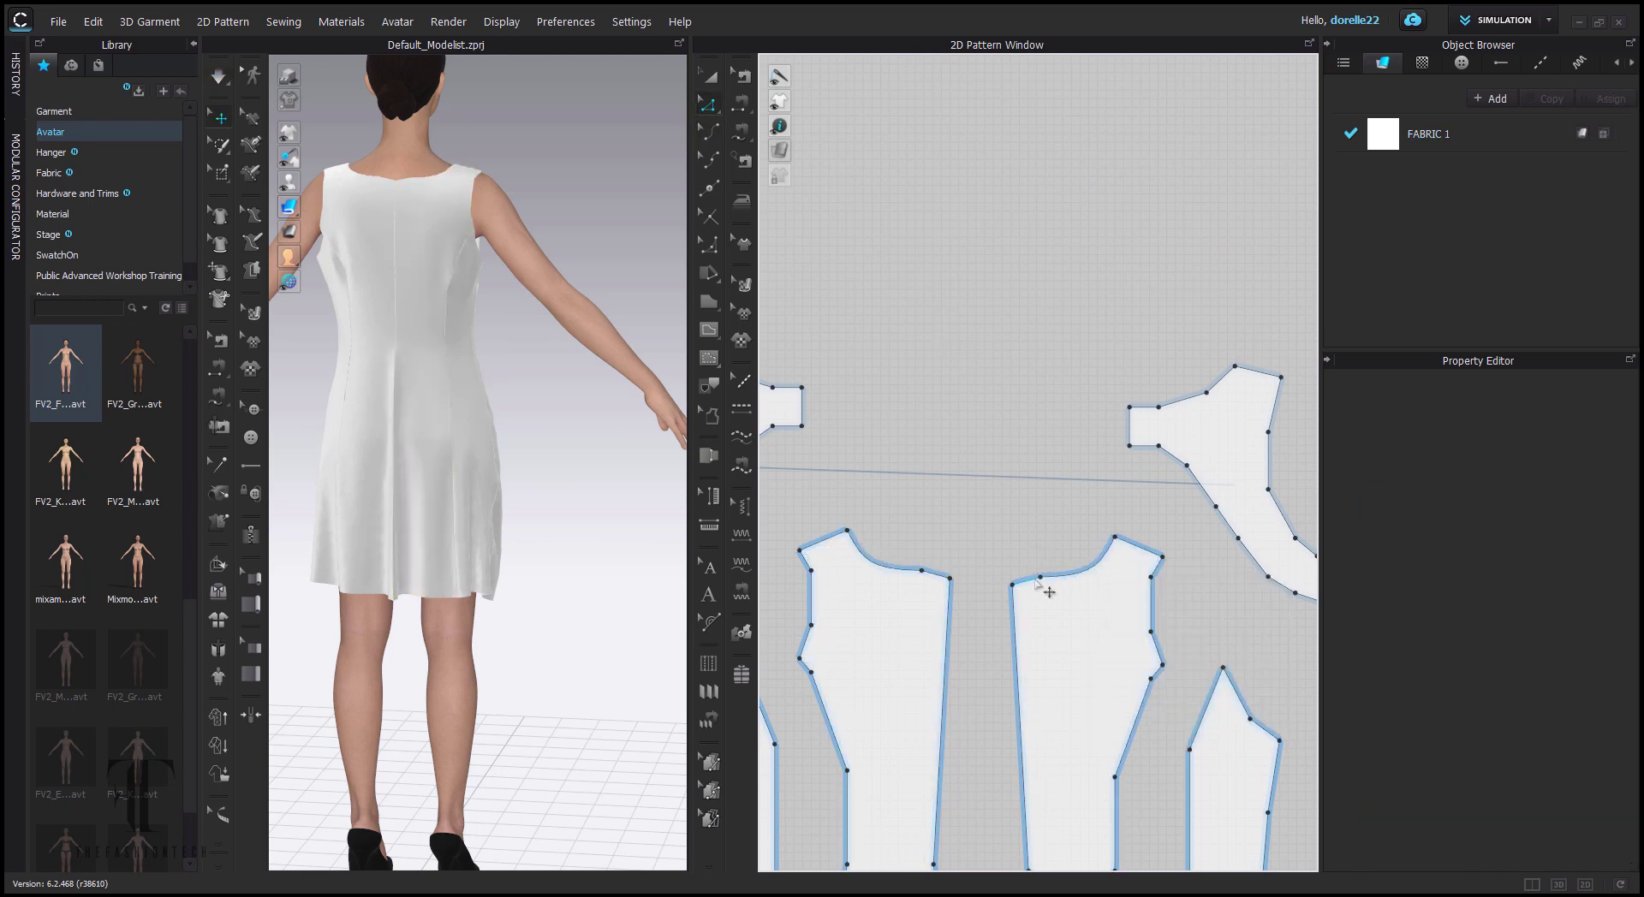
drag(1040, 577, 1041, 582)
click(1025, 532)
key(space)
- Raise the outer hem corner of the side skirt piece in two small moves to shorten its hanging edge
right_drag(545, 437, 382, 402)
click(382, 255)
scroll(1093, 570, down, 2)
middle_drag(1093, 571, 1011, 256)
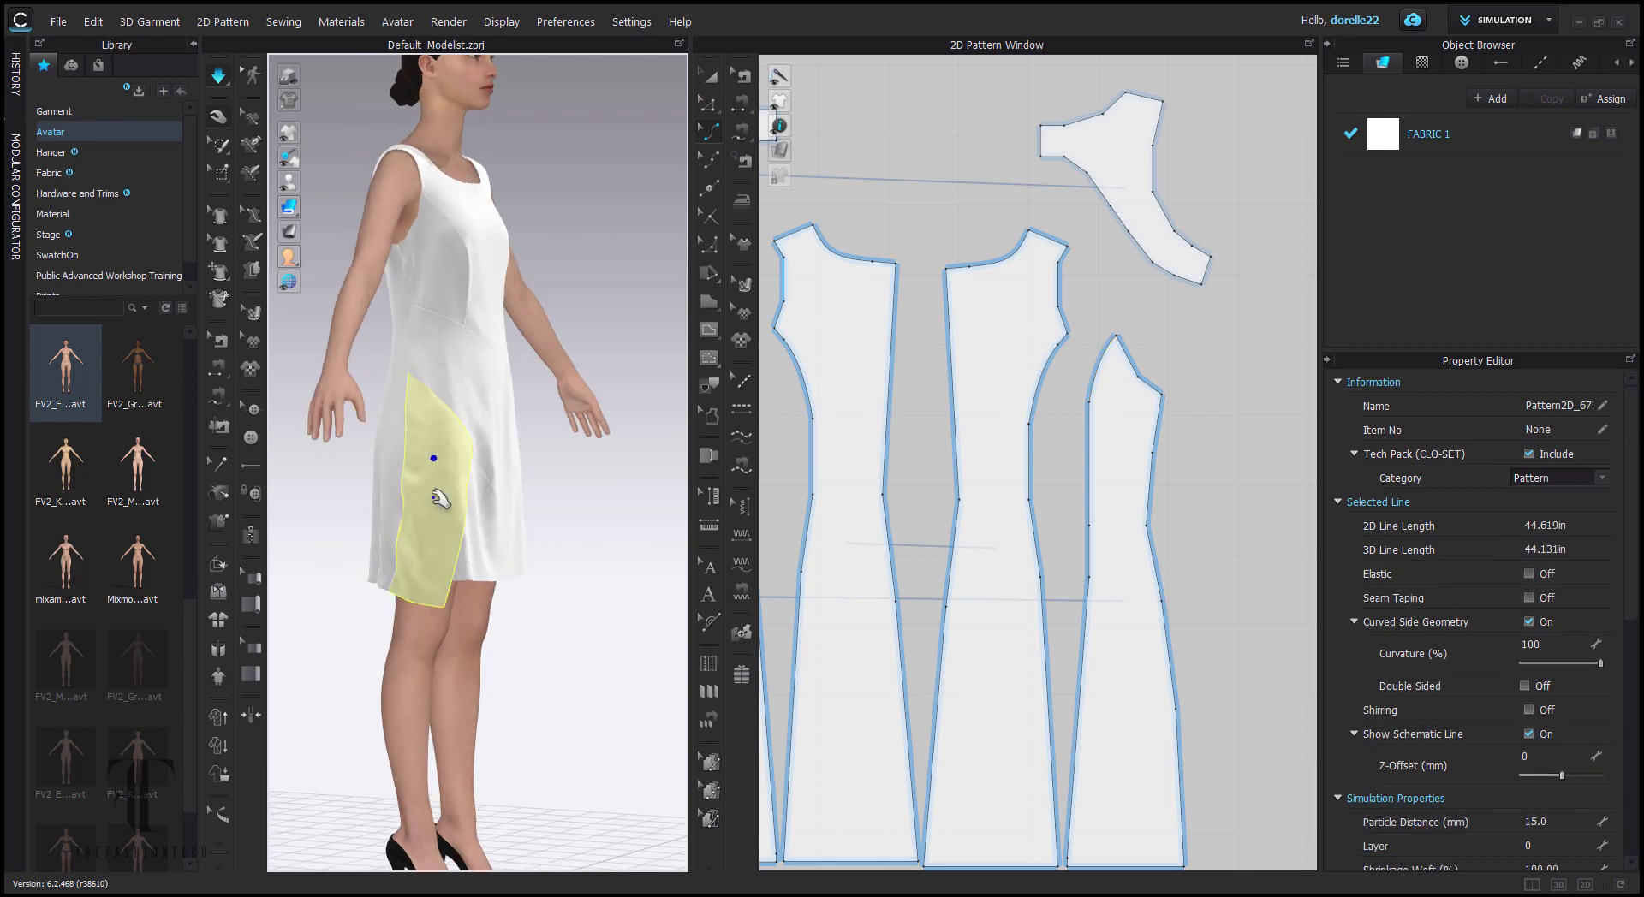
scroll(869, 503, up, 6)
click(707, 103)
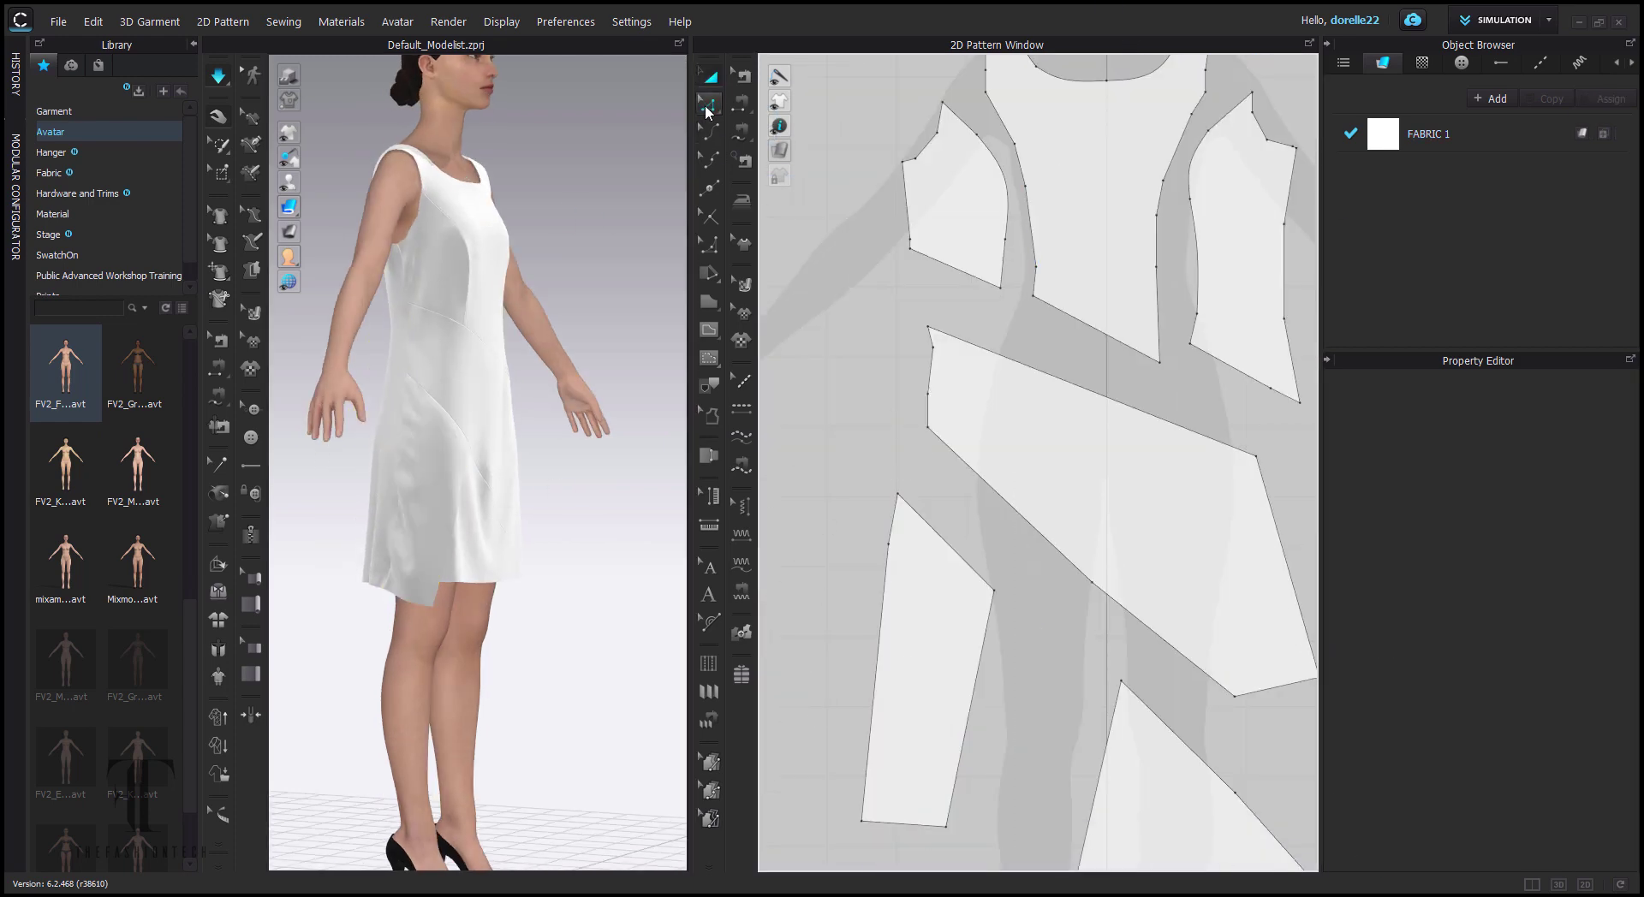
drag(862, 822, 864, 807)
click(991, 775)
drag(458, 467, 396, 510)
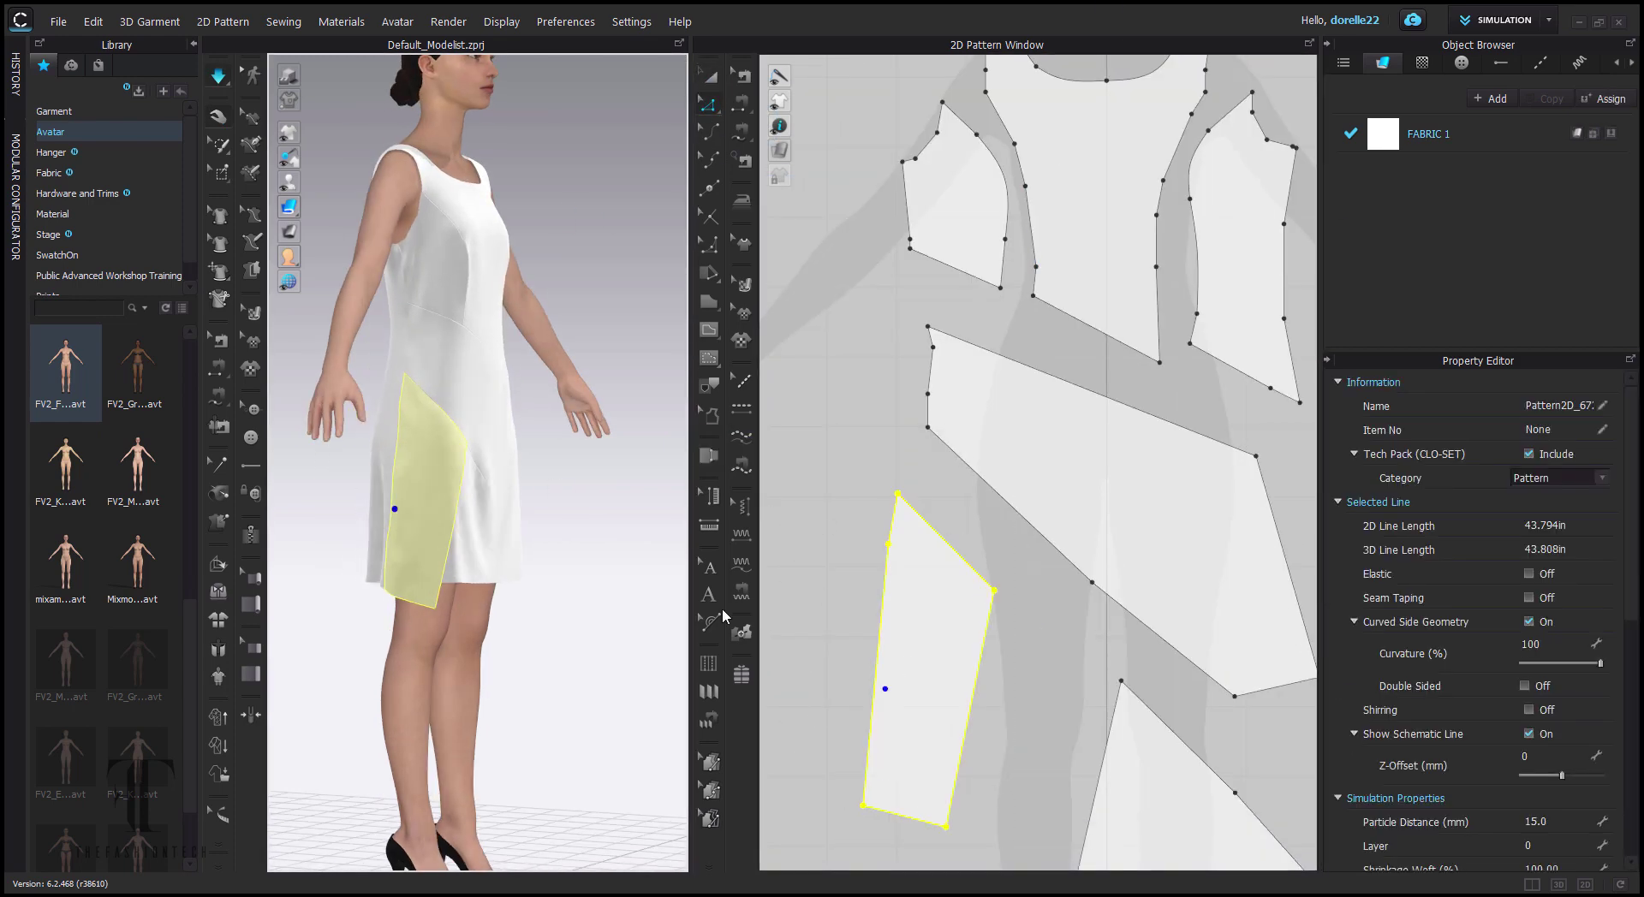
click(818, 766)
drag(863, 806, 864, 794)
click(1019, 738)
- Pull the draped skirt pieces at the side and front of the avatar to settle the cloth
drag(441, 539, 576, 572)
right_drag(576, 573, 505, 565)
drag(503, 546, 583, 539)
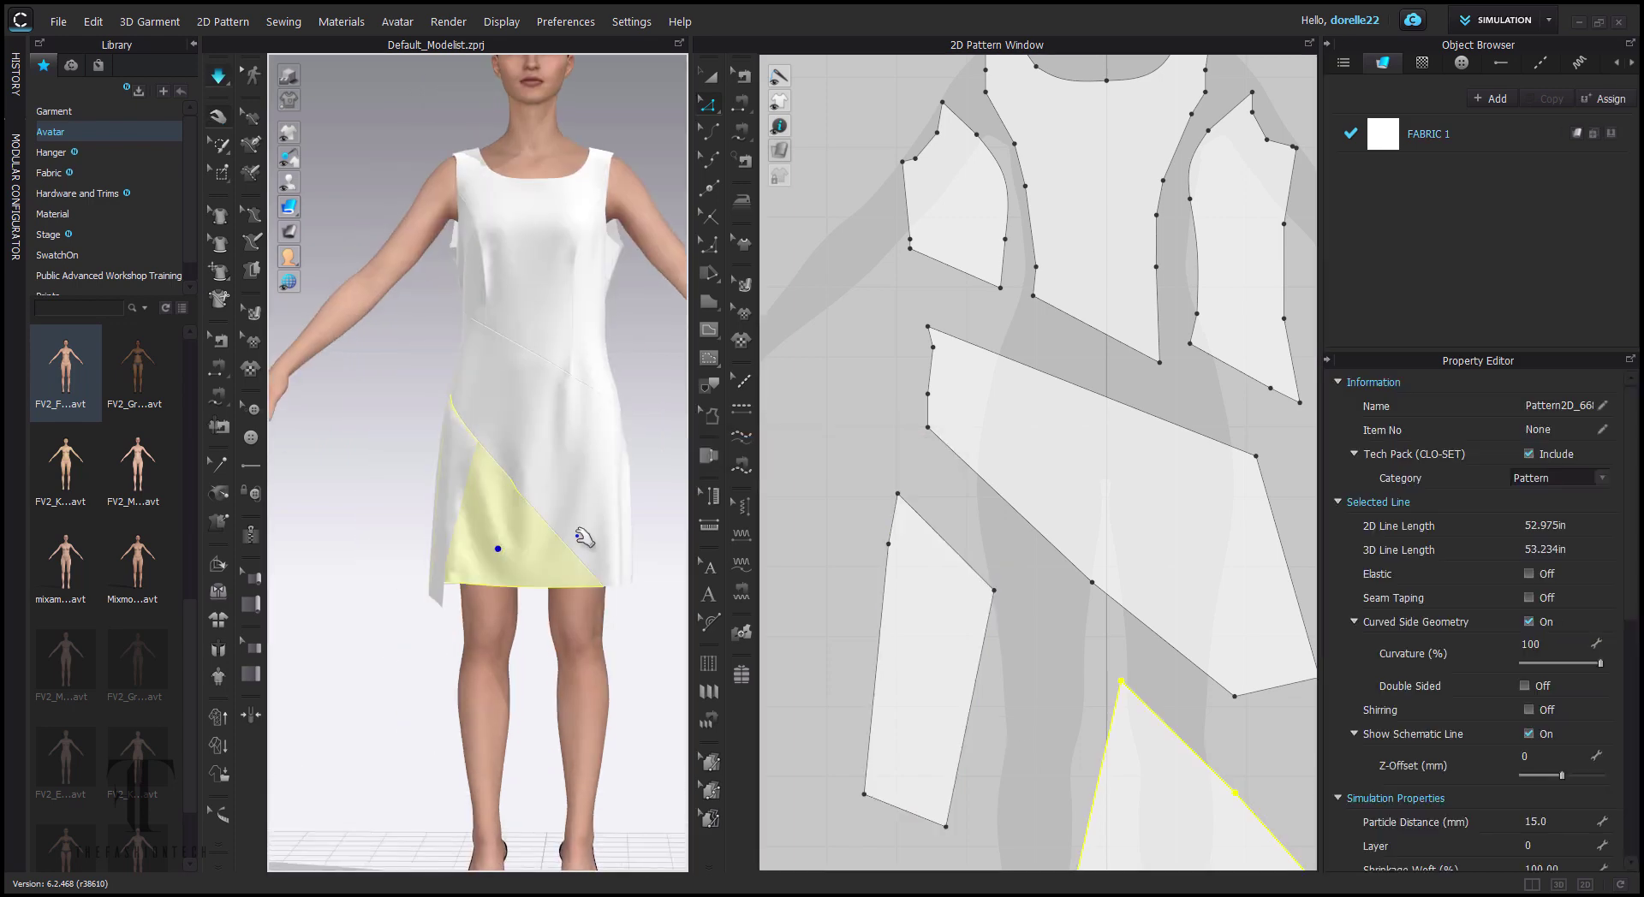
drag(524, 396, 486, 401)
click(613, 240)
- Clean up the points on the smaller side bodice piece and move its side seam inward by about 0.73 in
middle_drag(1174, 403, 1168, 642)
click(896, 427)
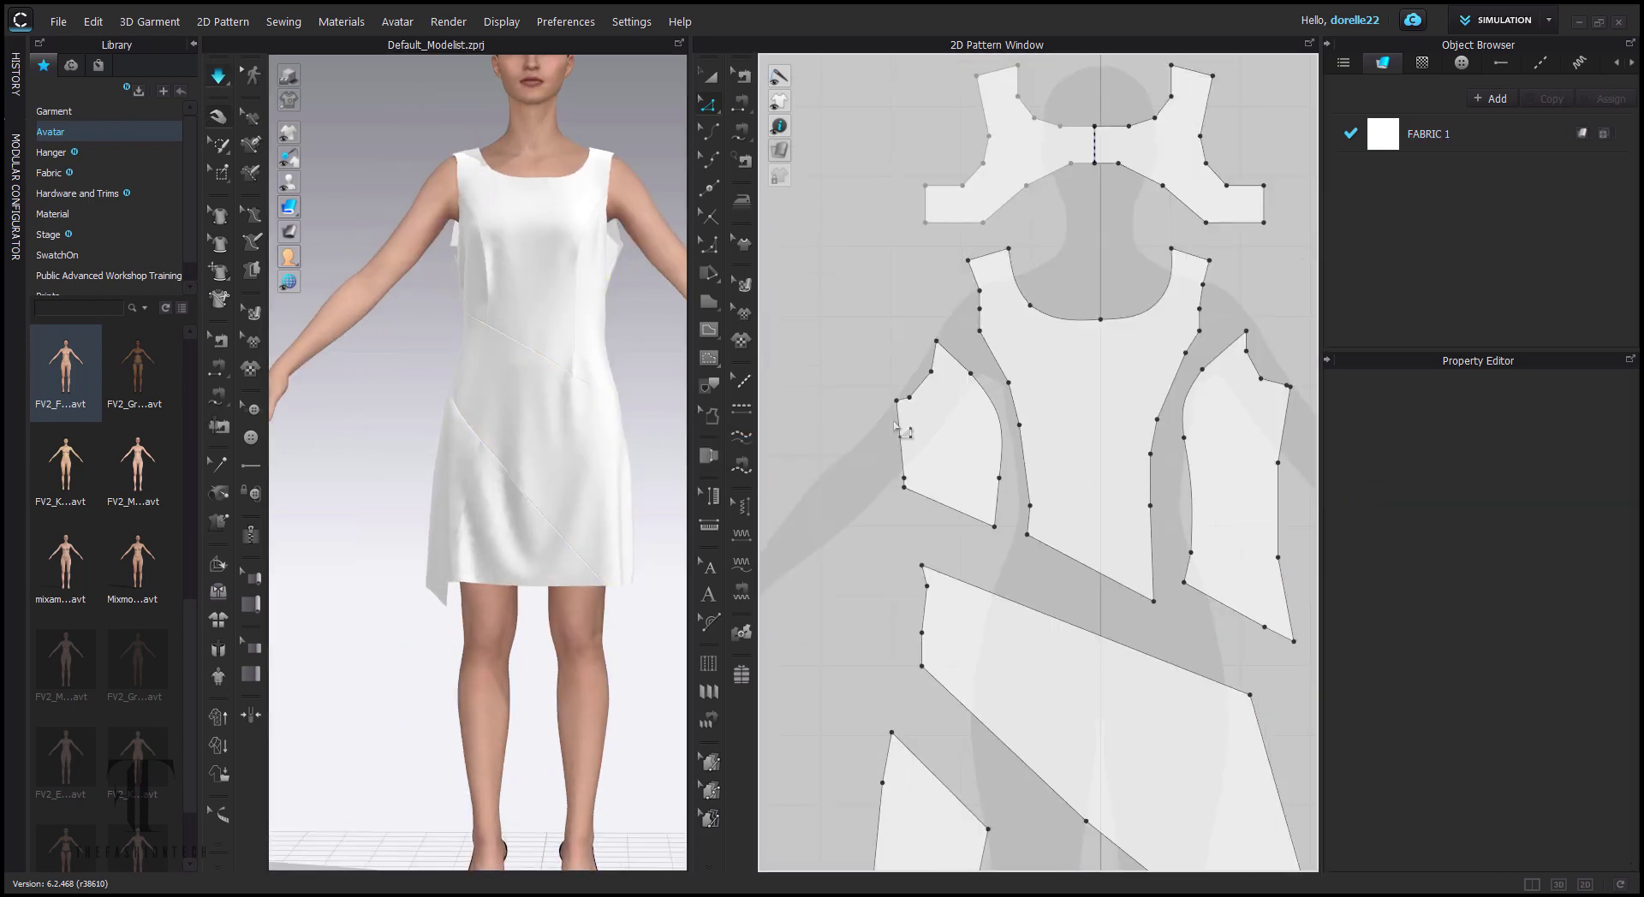
click(917, 407)
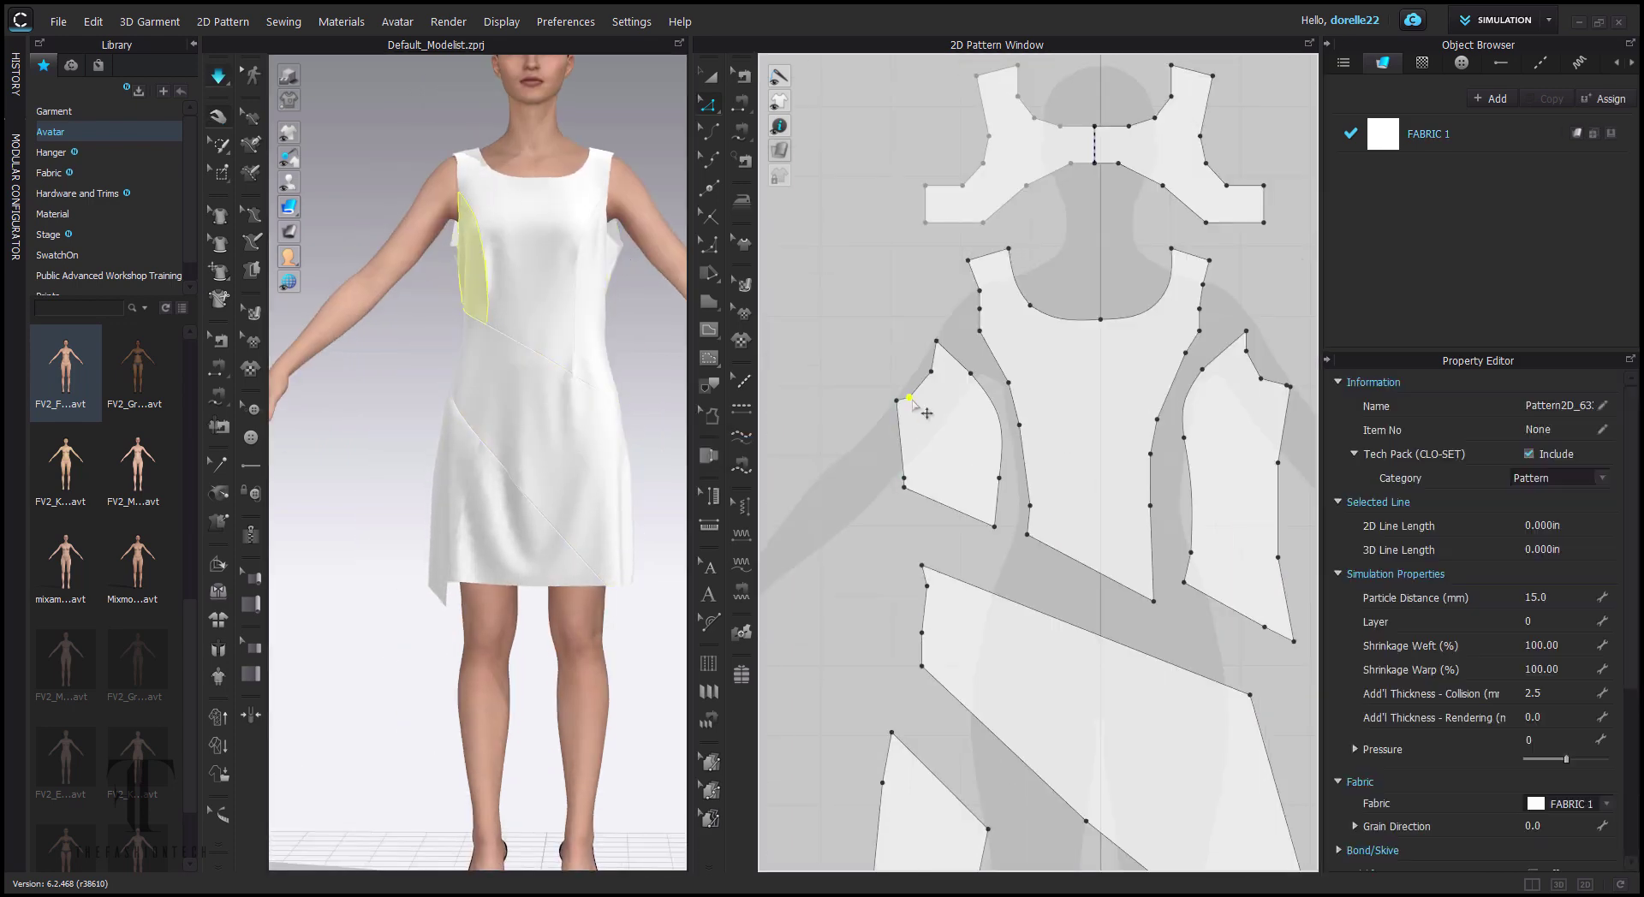
click(865, 479)
click(905, 478)
key(Delete)
drag(901, 457, 914, 455)
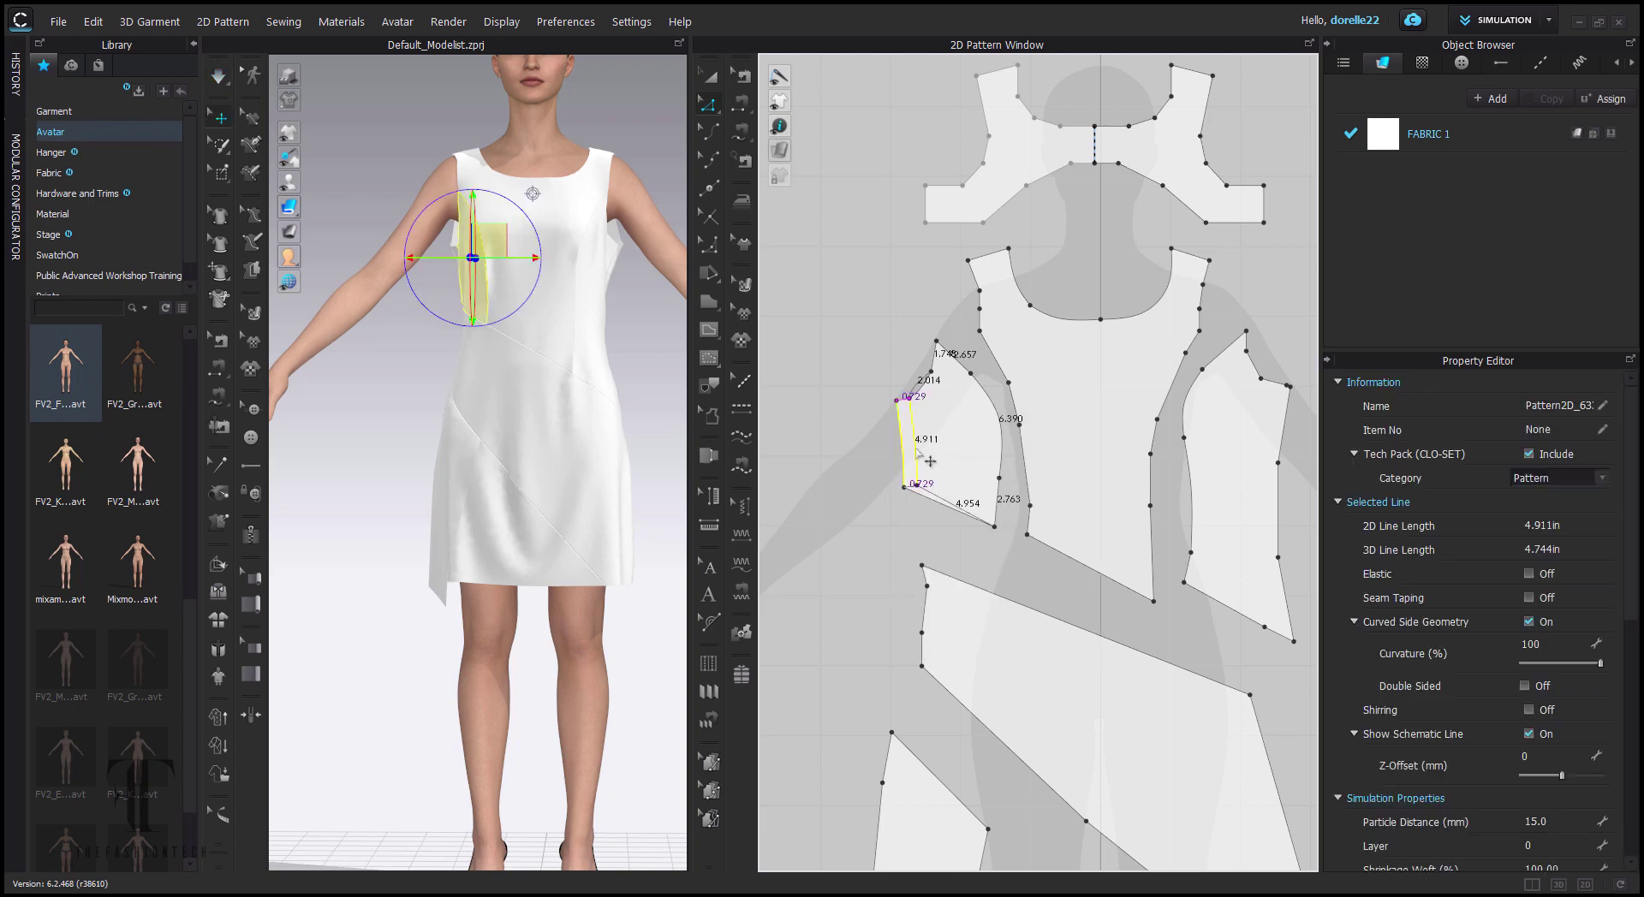
- Curve the armhole and the side seam of the smaller side bodice piece
click(931, 372)
click(875, 267)
click(909, 394)
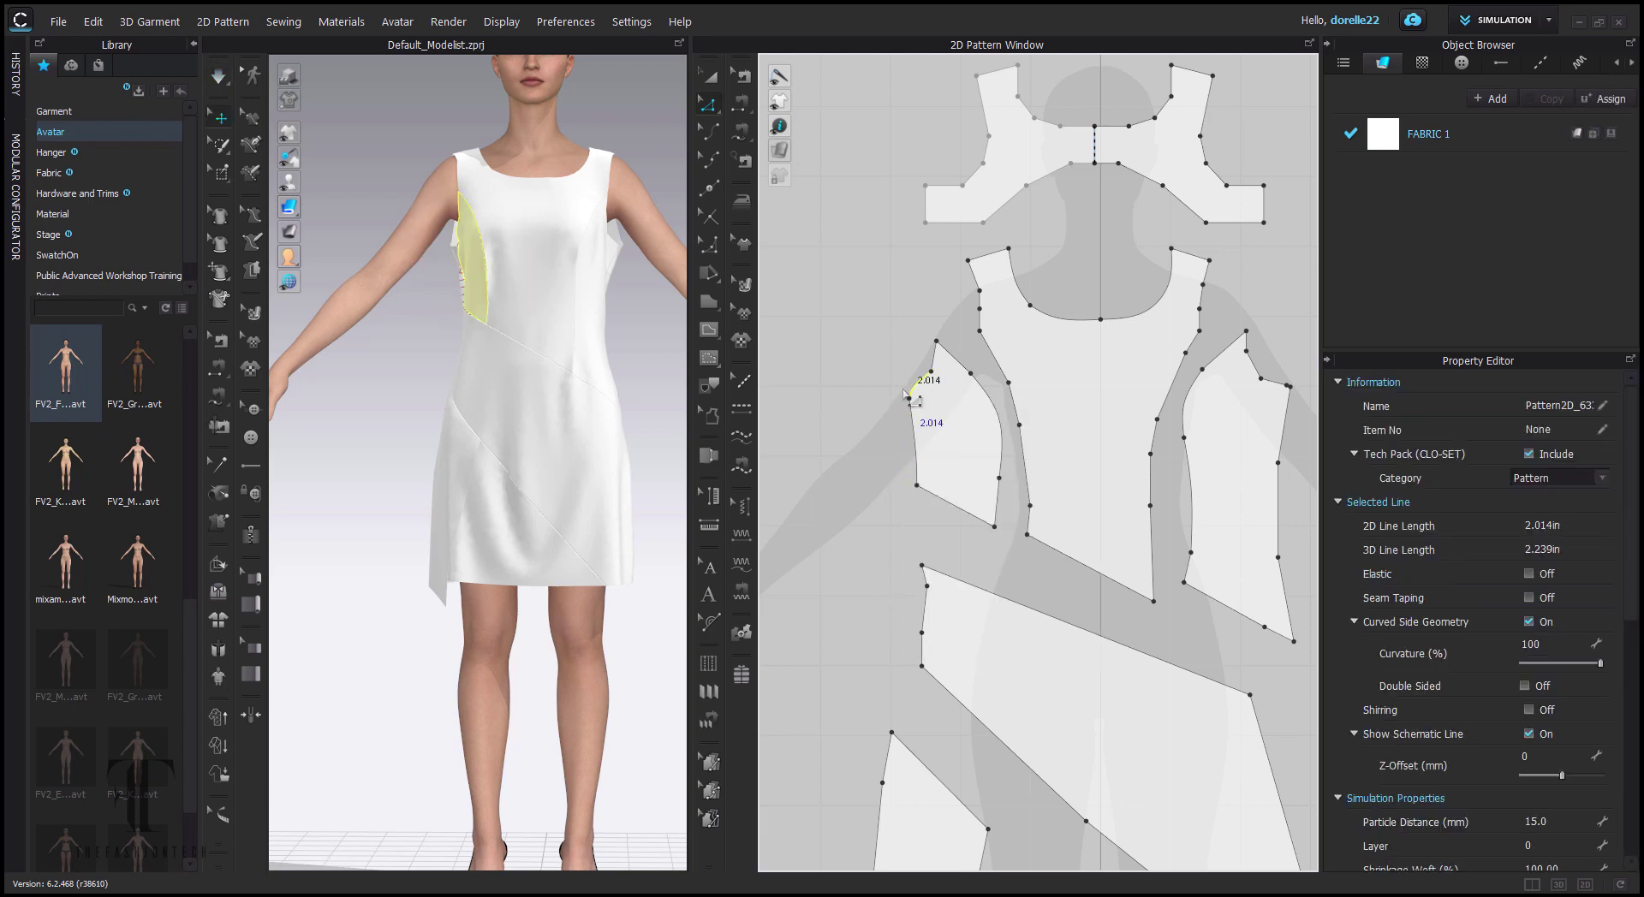
scroll(937, 372, up, 5)
click(936, 471)
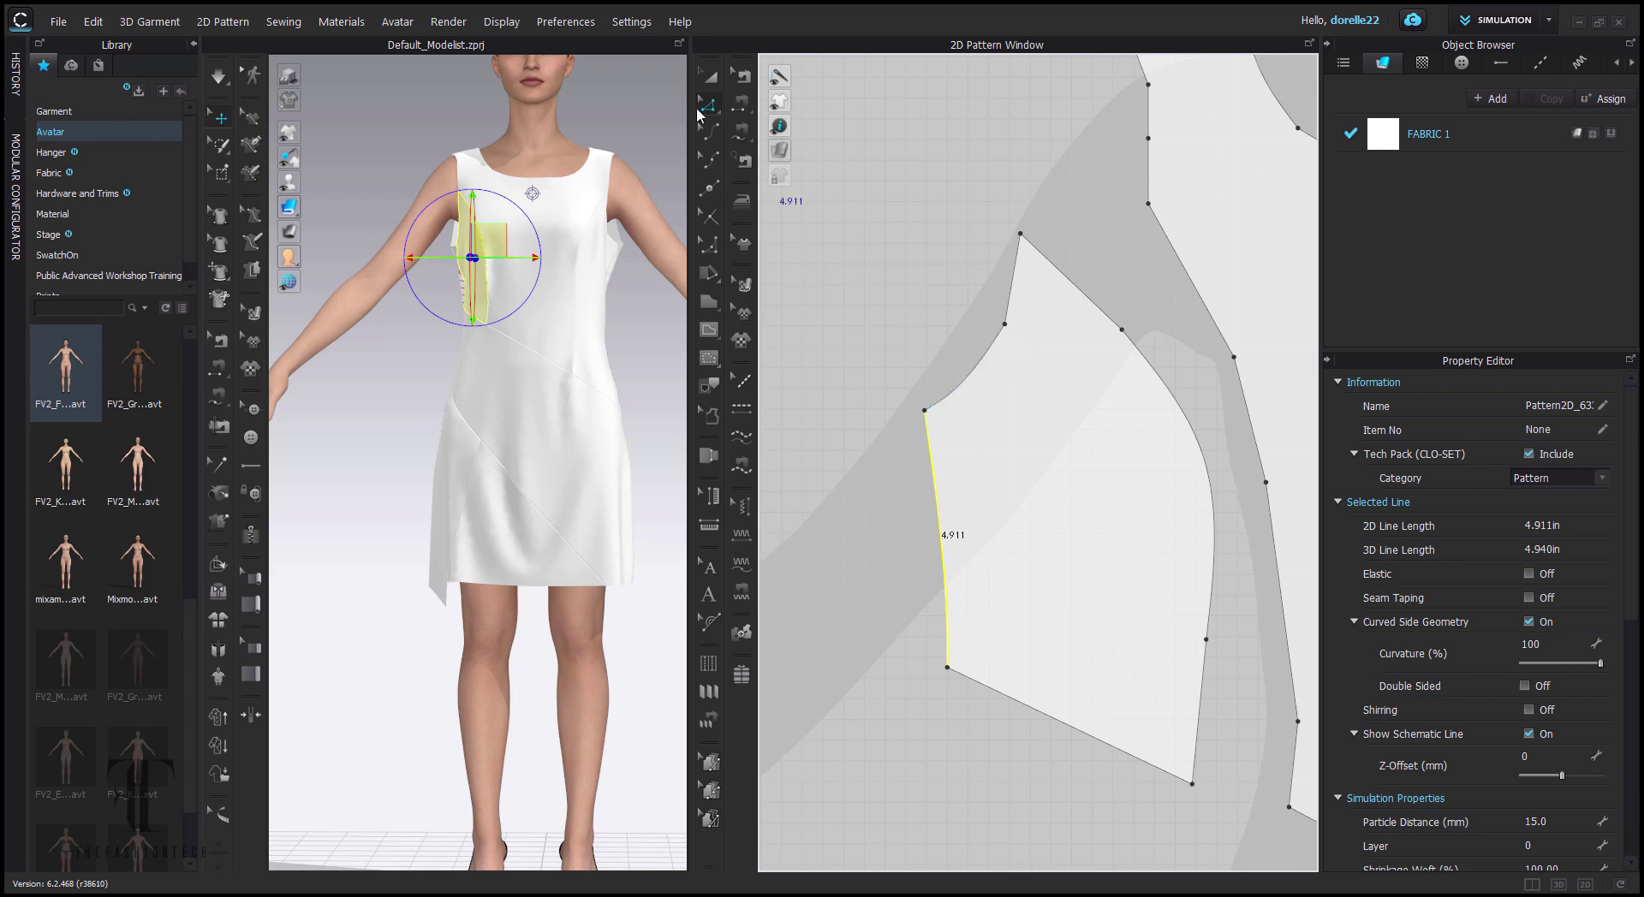
drag(977, 395, 982, 401)
click(962, 285)
- Simulate the dress and pull the bodice cloth around the armhole to settle it
key(space)
right_drag(523, 299, 748, 305)
drag(503, 243, 541, 241)
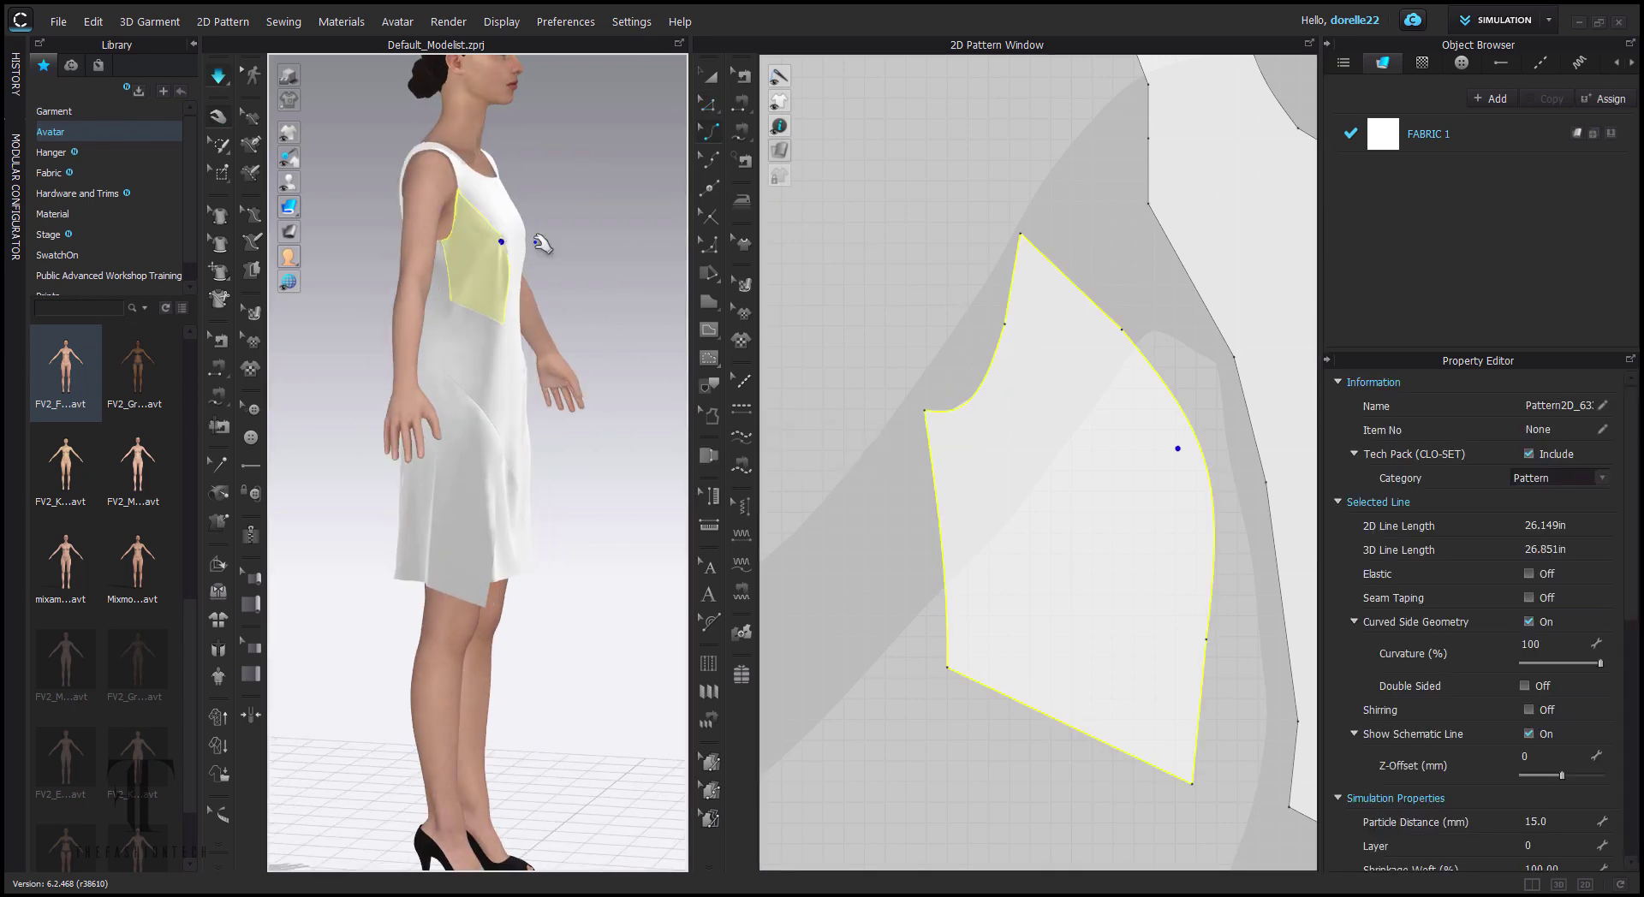
right_drag(541, 240, 668, 265)
drag(475, 266, 519, 265)
- Reshape the upper side seam of the side back panel into a smooth curve from underarm to waist
scroll(822, 411, down, 6)
middle_drag(1216, 463, 1079, 459)
scroll(856, 591, up, 5)
key(z)
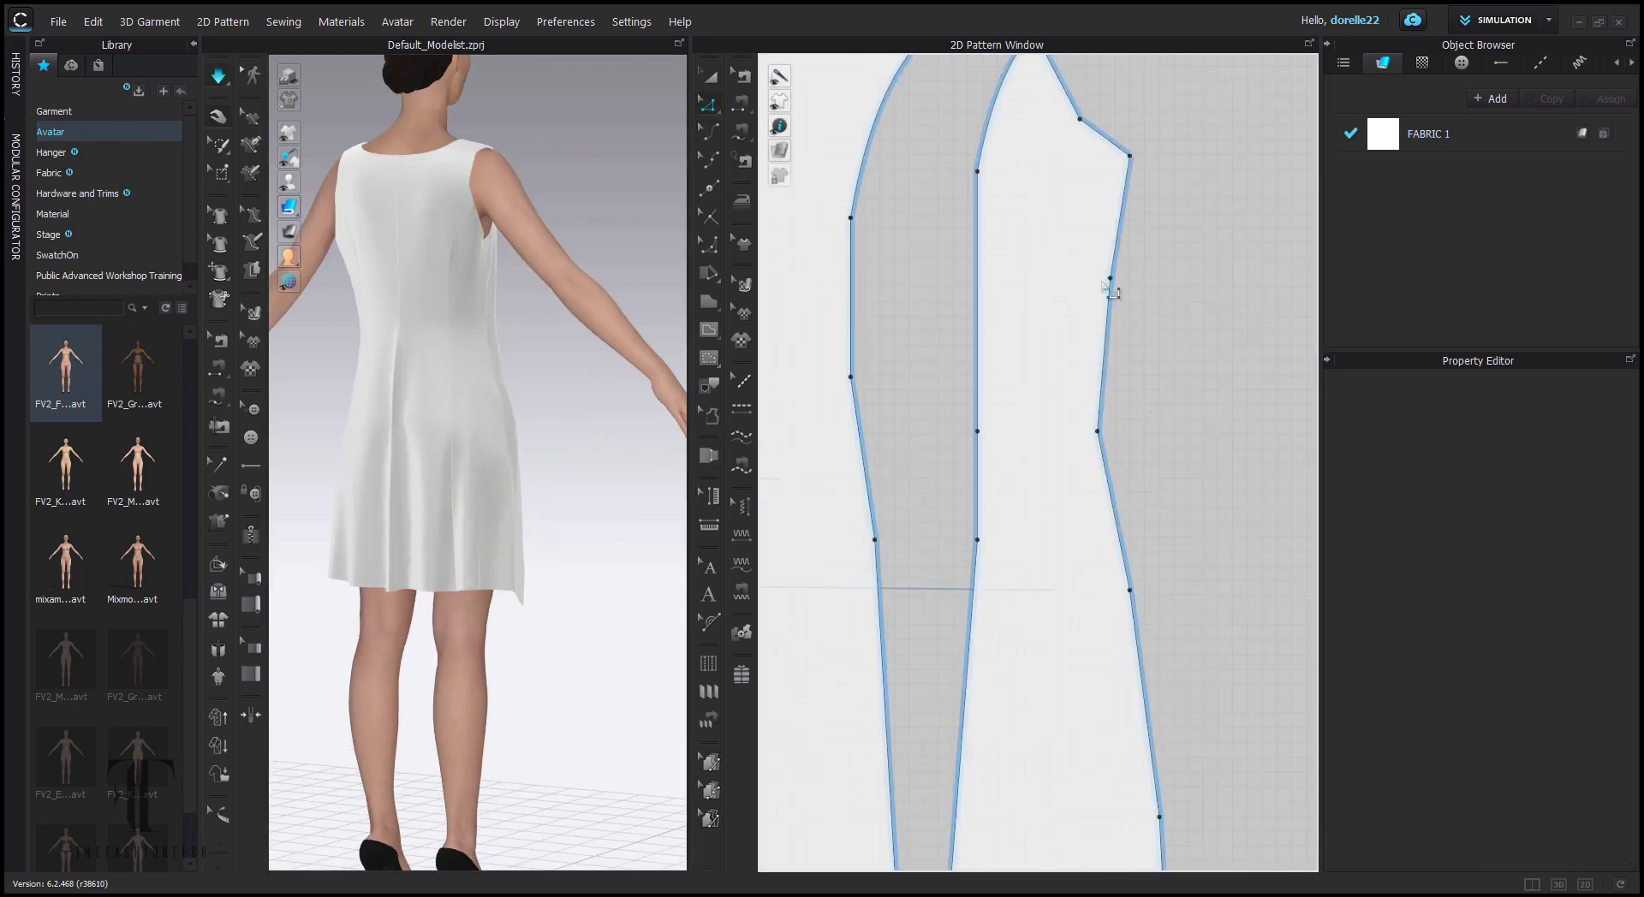
drag(1111, 279, 1099, 278)
right_click(1110, 287)
click(1183, 421)
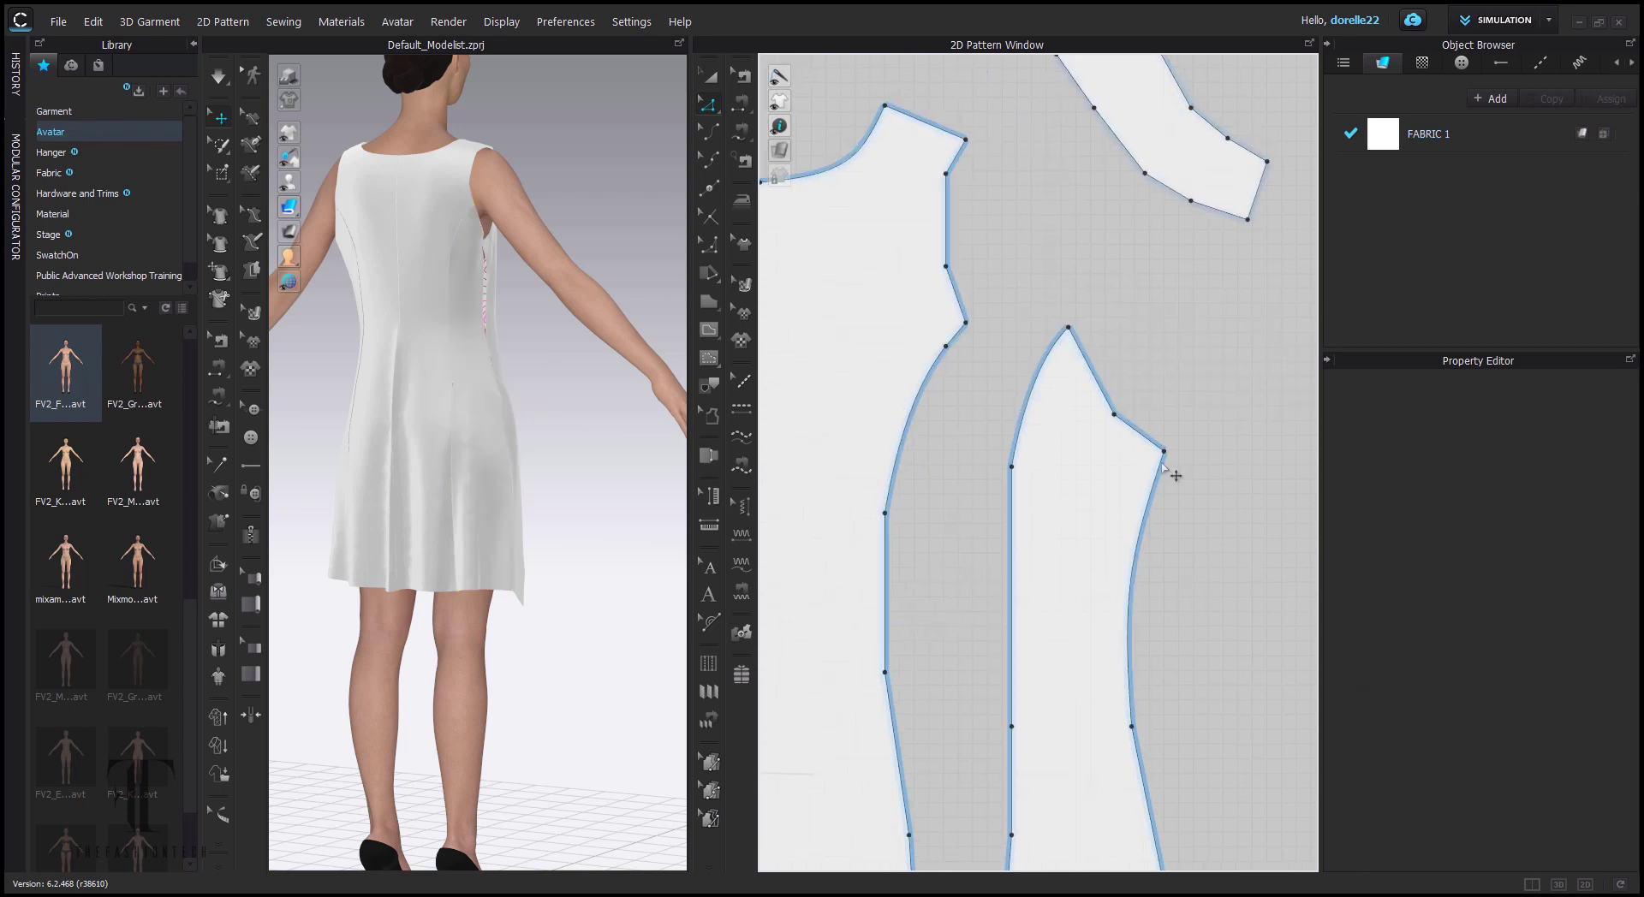
- Curve the side back panel's armhole, refine its upper inner seam and move the inner waist point inward
click(1147, 444)
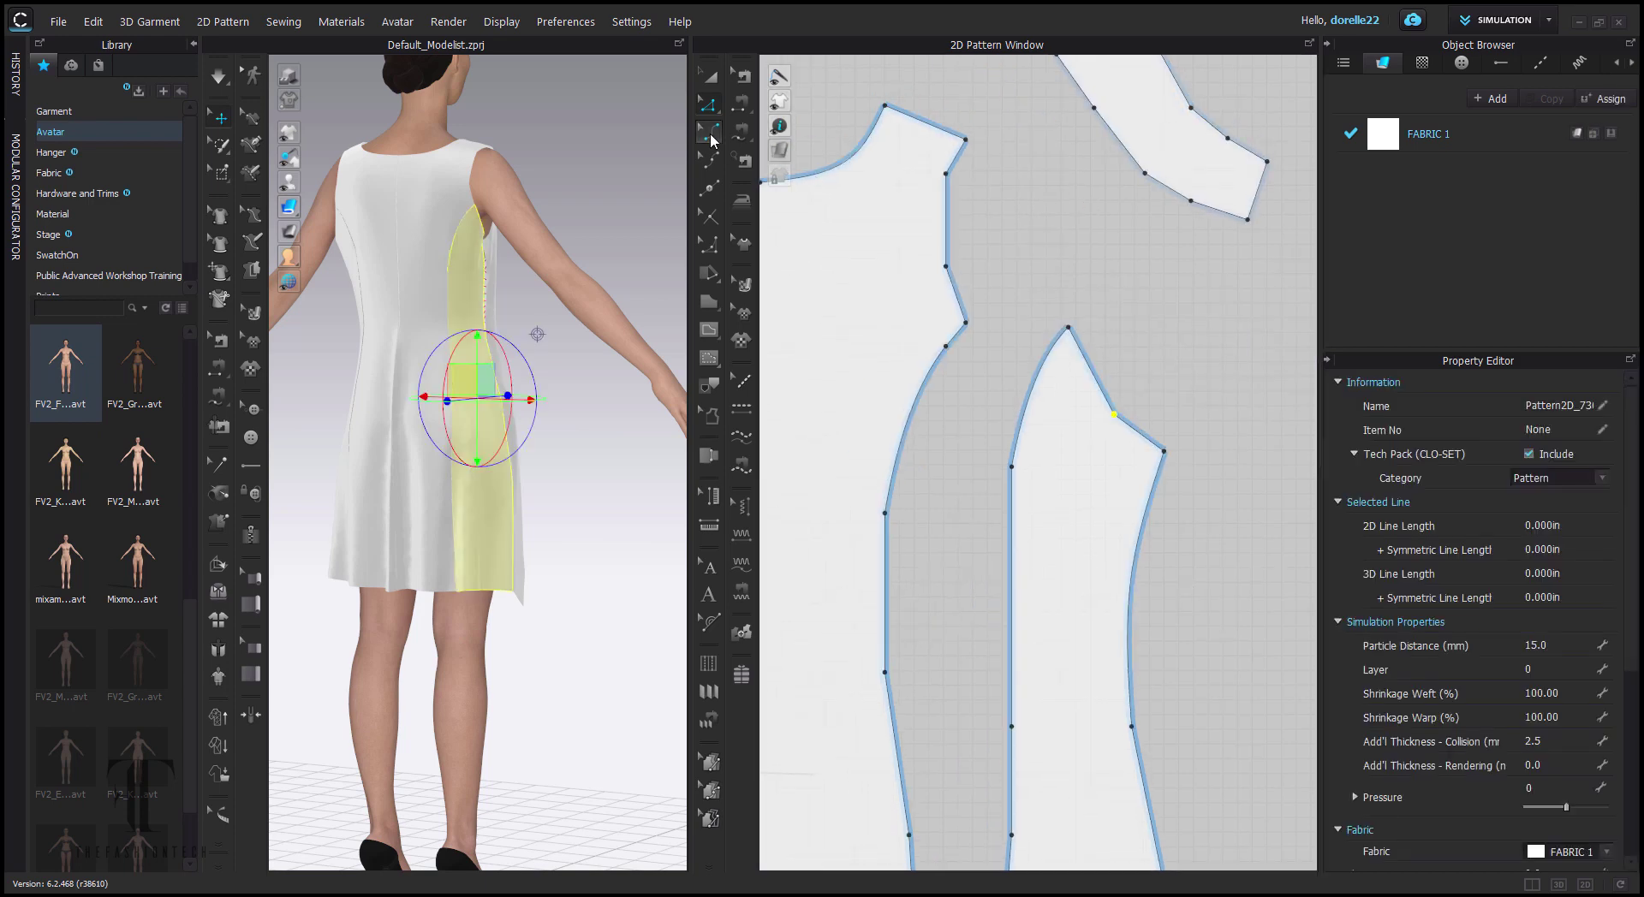
drag(1140, 441, 1138, 443)
click(1190, 423)
drag(1031, 401, 1027, 400)
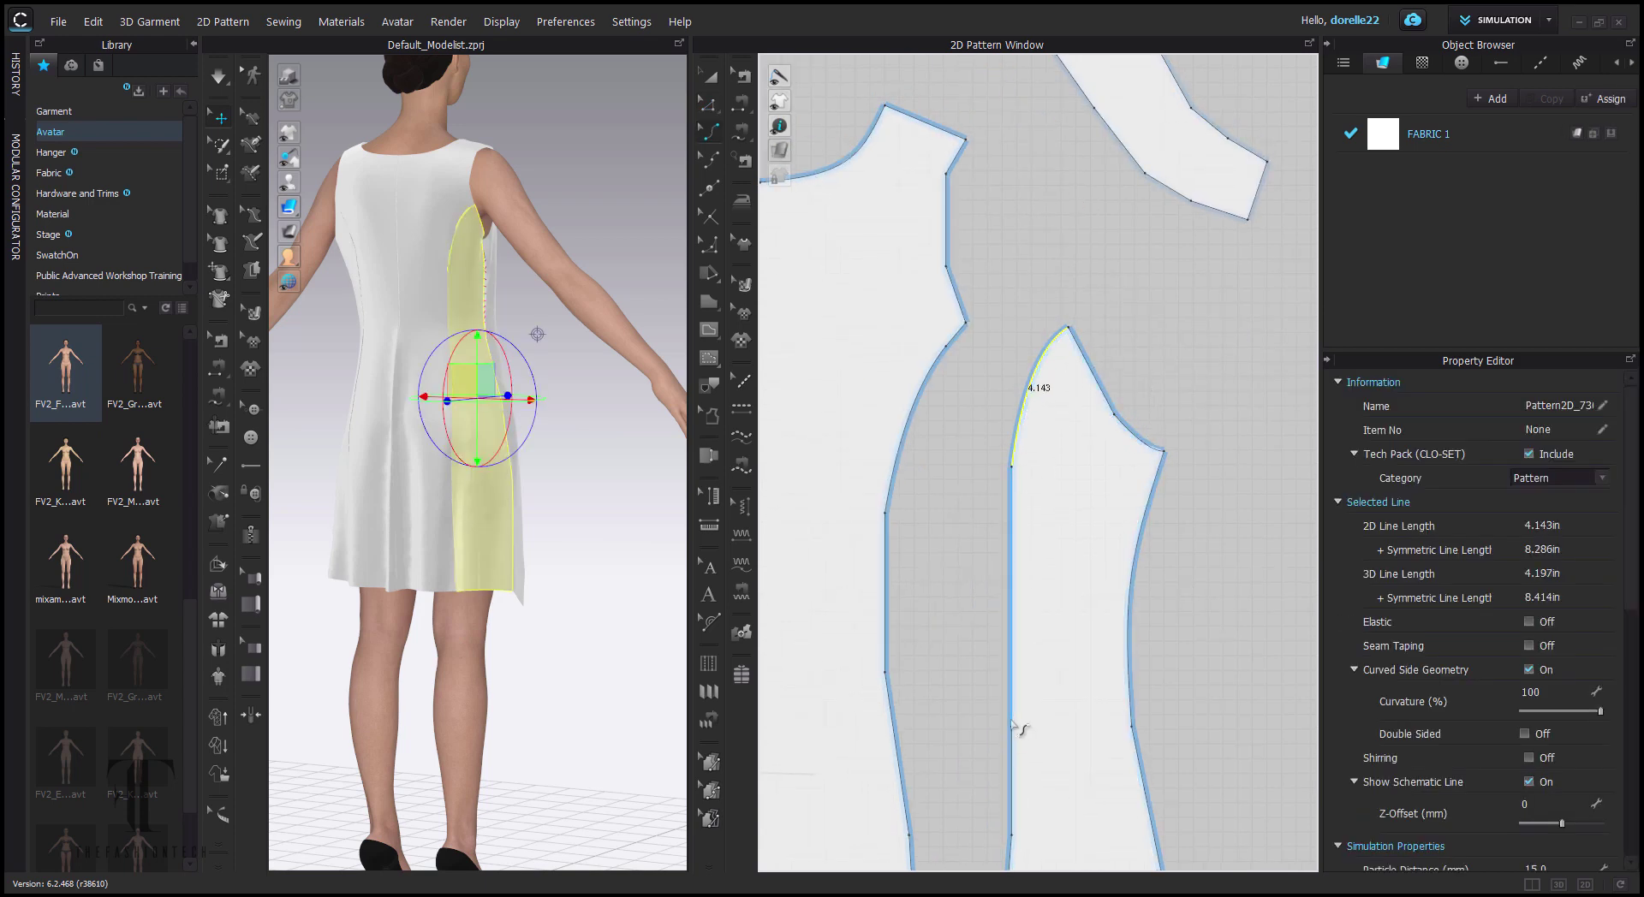
drag(1012, 727, 1022, 727)
key(z)
key(ctrl+z)
middle_drag(1227, 515, 1189, 342)
- Simulate the dress and pull the cloth around the back and side bodice to settle the fit
key(space)
drag(488, 422, 506, 426)
drag(426, 440, 506, 422)
right_drag(634, 419, 439, 304)
drag(454, 334, 542, 374)
right_drag(659, 377, 573, 381)
drag(609, 326, 625, 332)
scroll(1163, 371, down, 3)
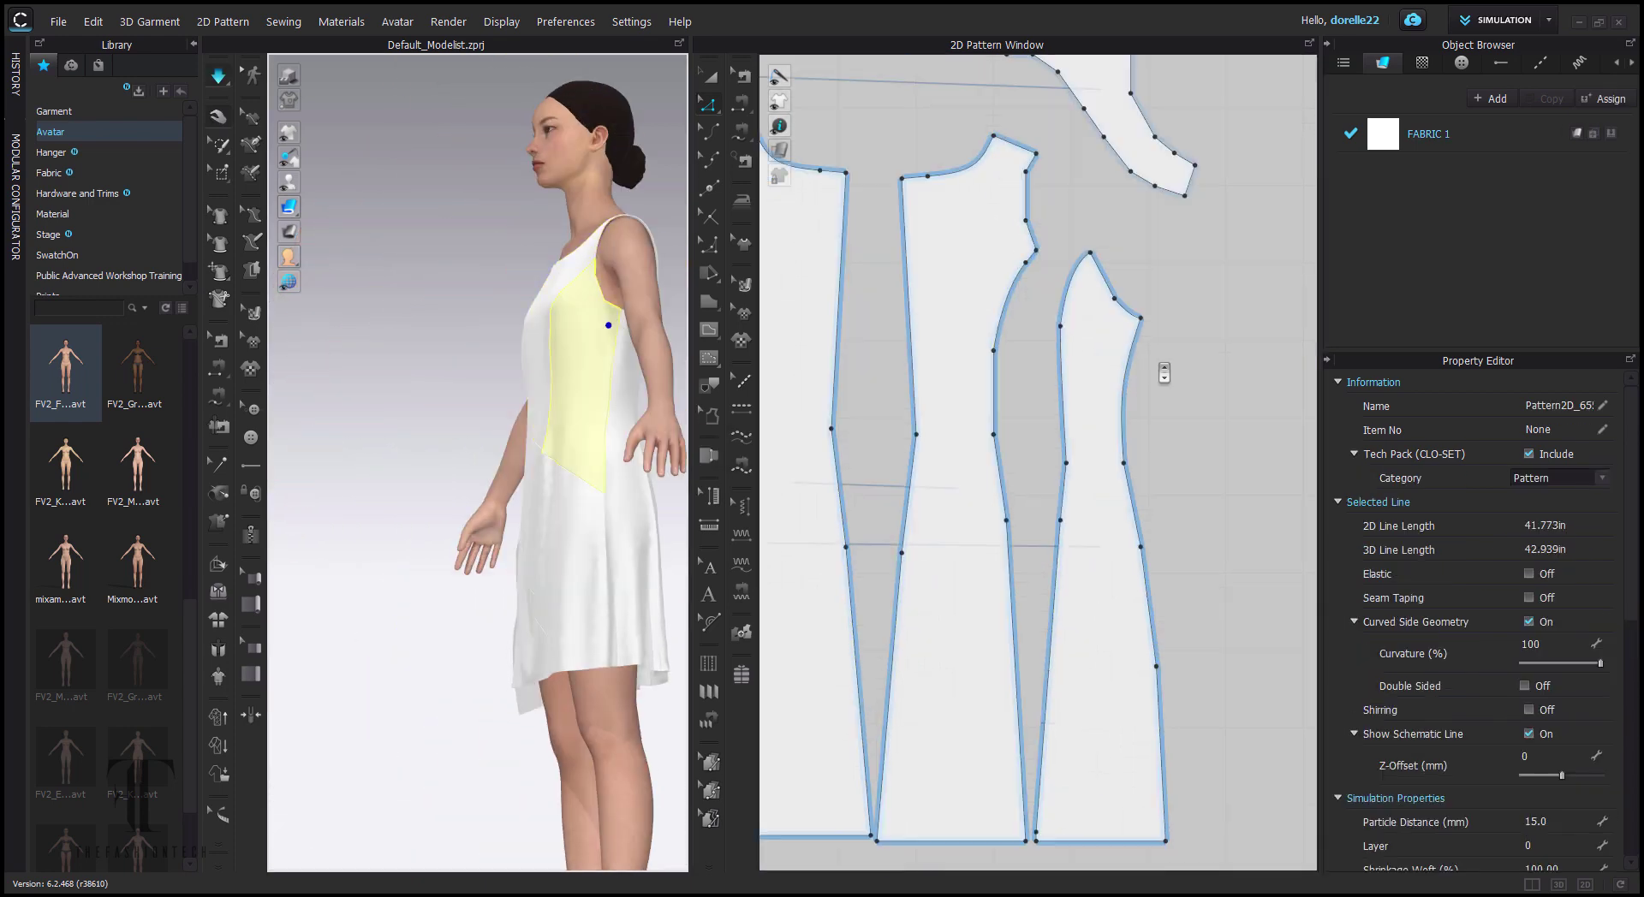
- Move the underarm point of the longer side bodice piece further inward
click(1160, 366)
middle_drag(1160, 367, 1124, 256)
scroll(999, 316, up, 5)
drag(882, 352, 855, 354)
middle_drag(841, 674, 1085, 377)
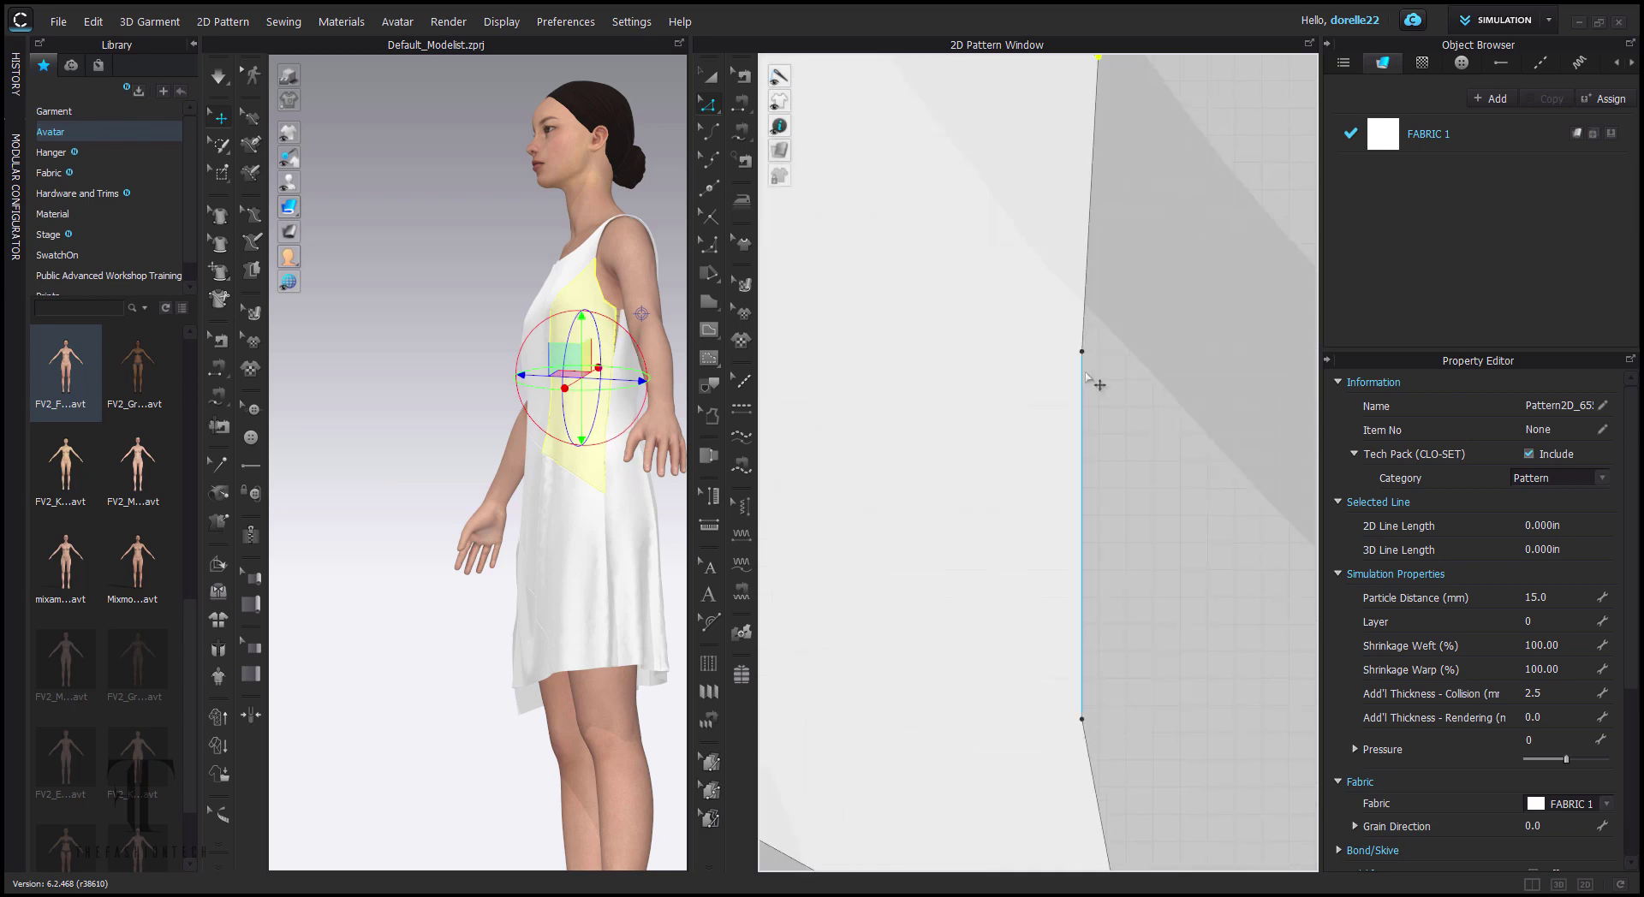
- Smooth the outer side seam of the longer side bodice piece into one continuous curve below the underarm
drag(1020, 354, 1020, 354)
click(1158, 298)
right_click(1016, 355)
click(1147, 509)
click(1161, 476)
scroll(1161, 476, down, 4)
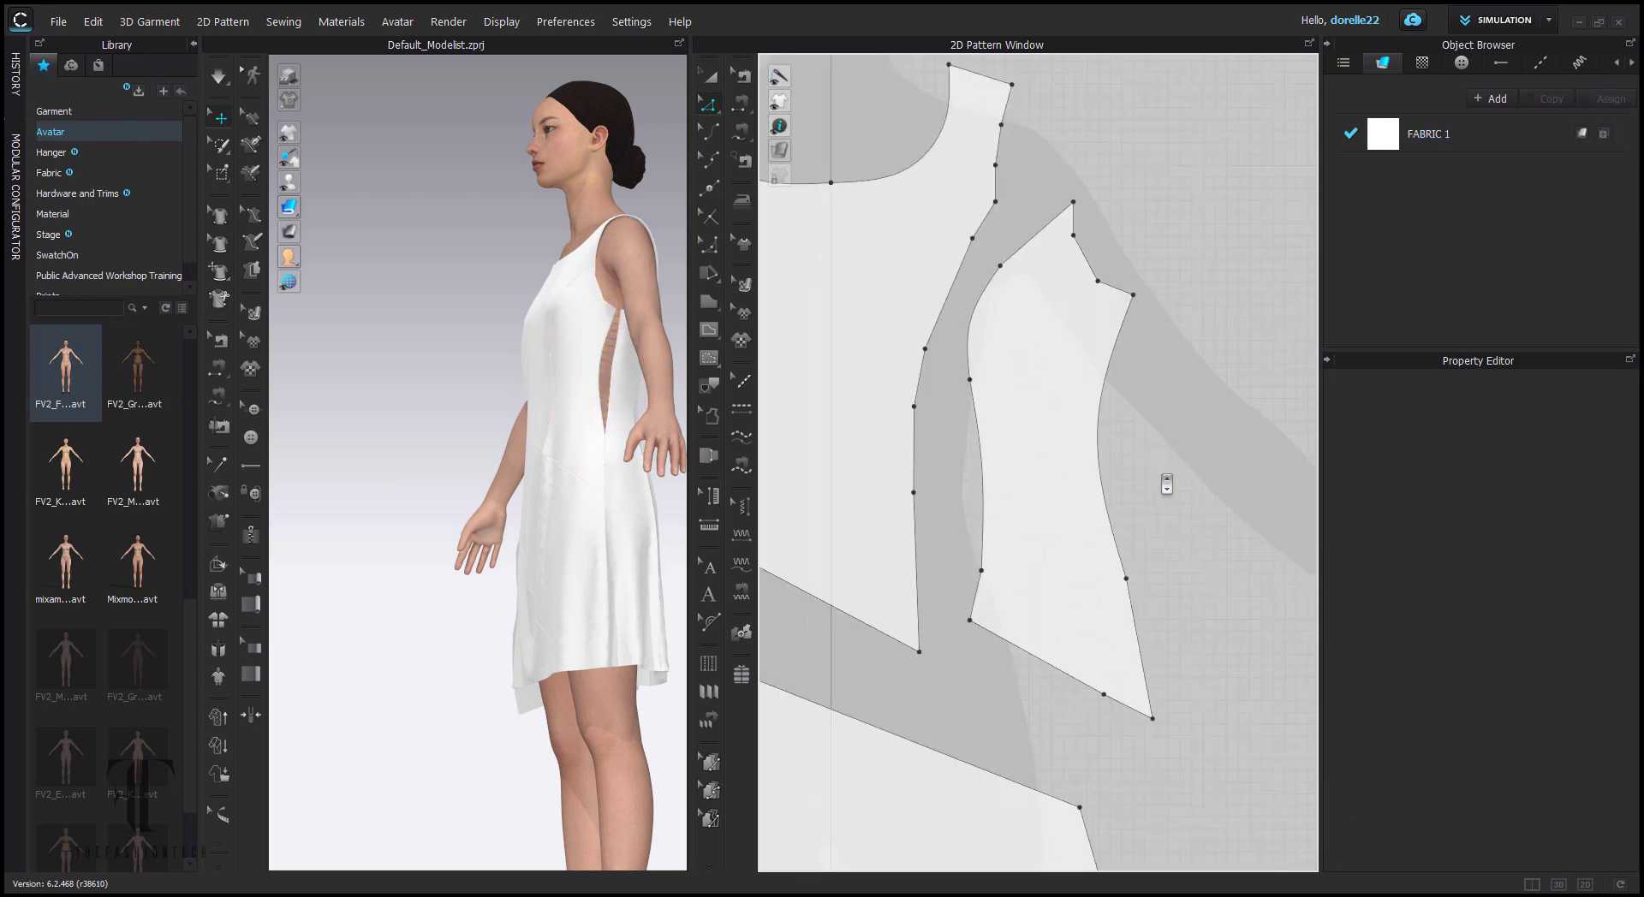
- Flatten the curvature of the longer side bodice piece's outer side seam slightly outward and simulate the dress
click(713, 134)
drag(1100, 452, 1112, 453)
click(1178, 445)
key(space)
right_drag(524, 343, 614, 335)
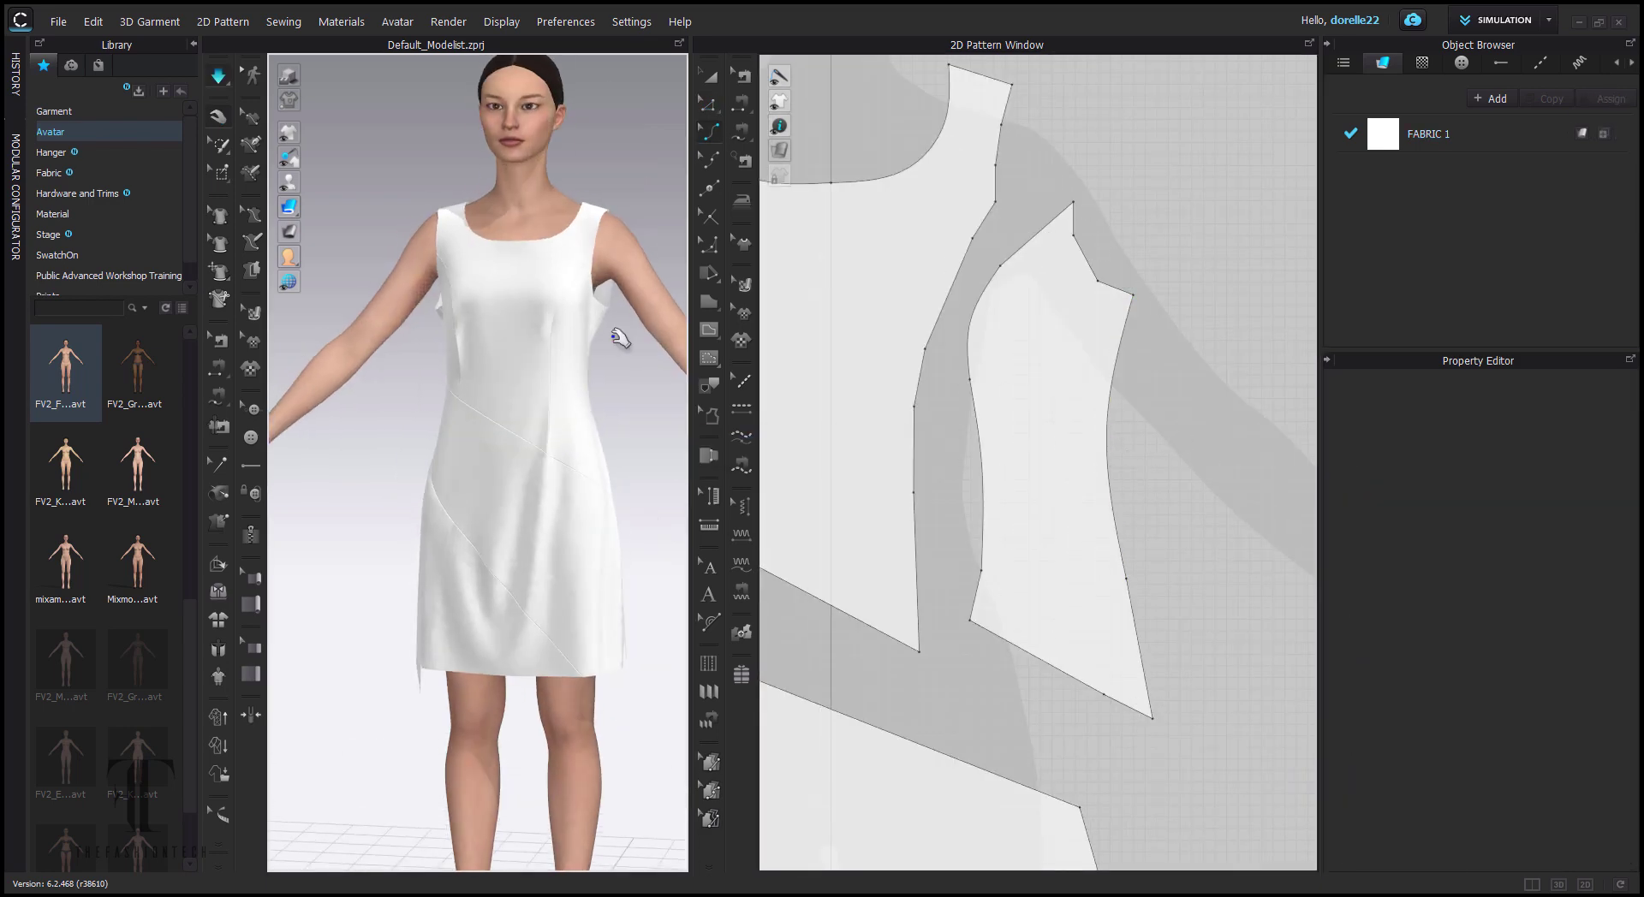
- Curve the armhole edge of the longer side bodice piece and move its underarm point inward
click(1084, 271)
click(707, 107)
drag(1133, 295, 1114, 287)
click(1238, 442)
- Simulate the dress and pull the cloth at the skirt side and upper back to settle the adjusted armhole
key(space)
right_drag(567, 415, 935, 394)
right_drag(403, 428, 615, 445)
drag(620, 497, 665, 565)
mouse_move(514, 524)
right_down()
mouse_move(749, 522)
mouse_move(522, 513)
right_up()
click(550, 536)
drag(519, 368, 528, 315)
key(space)
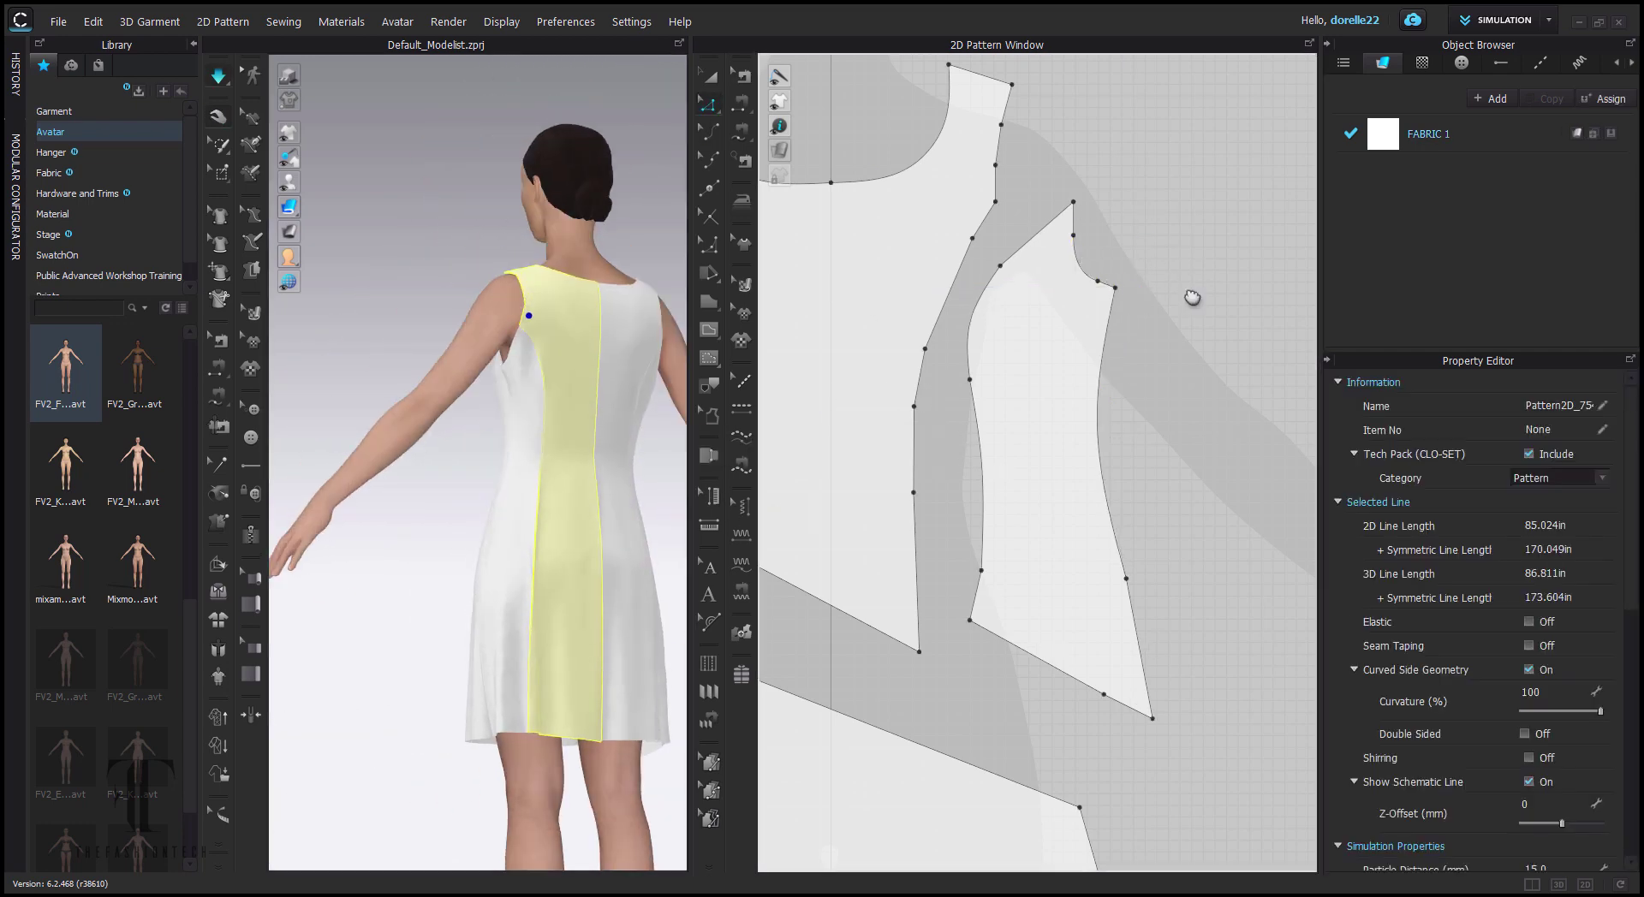
- Move the lower armhole point of the back panel inward
middle_drag(1193, 297, 925, 822)
click(1156, 590)
scroll(1170, 672, down, 3)
middle_drag(1178, 676, 1116, 551)
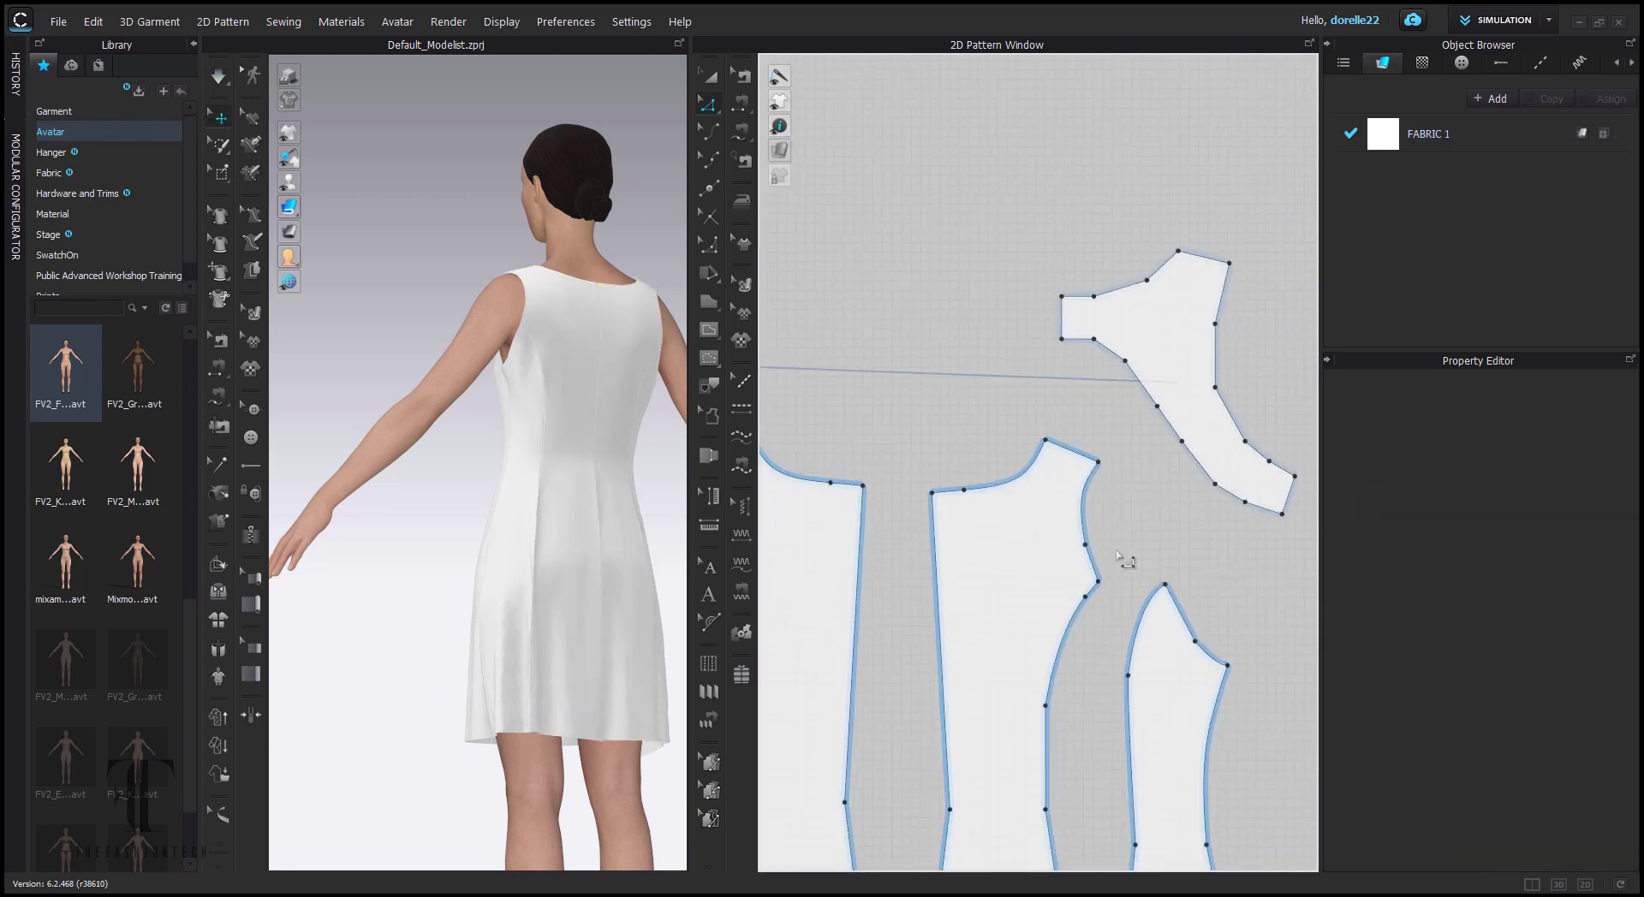
mouse_move(1097, 580)
mouse_down()
mouse_move(1092, 564)
mouse_move(1072, 585)
mouse_up()
click(1129, 546)
- Simulate the dress and pull the cloth at the upper back and front skirt to settle the folds
key(space)
drag(599, 393, 631, 347)
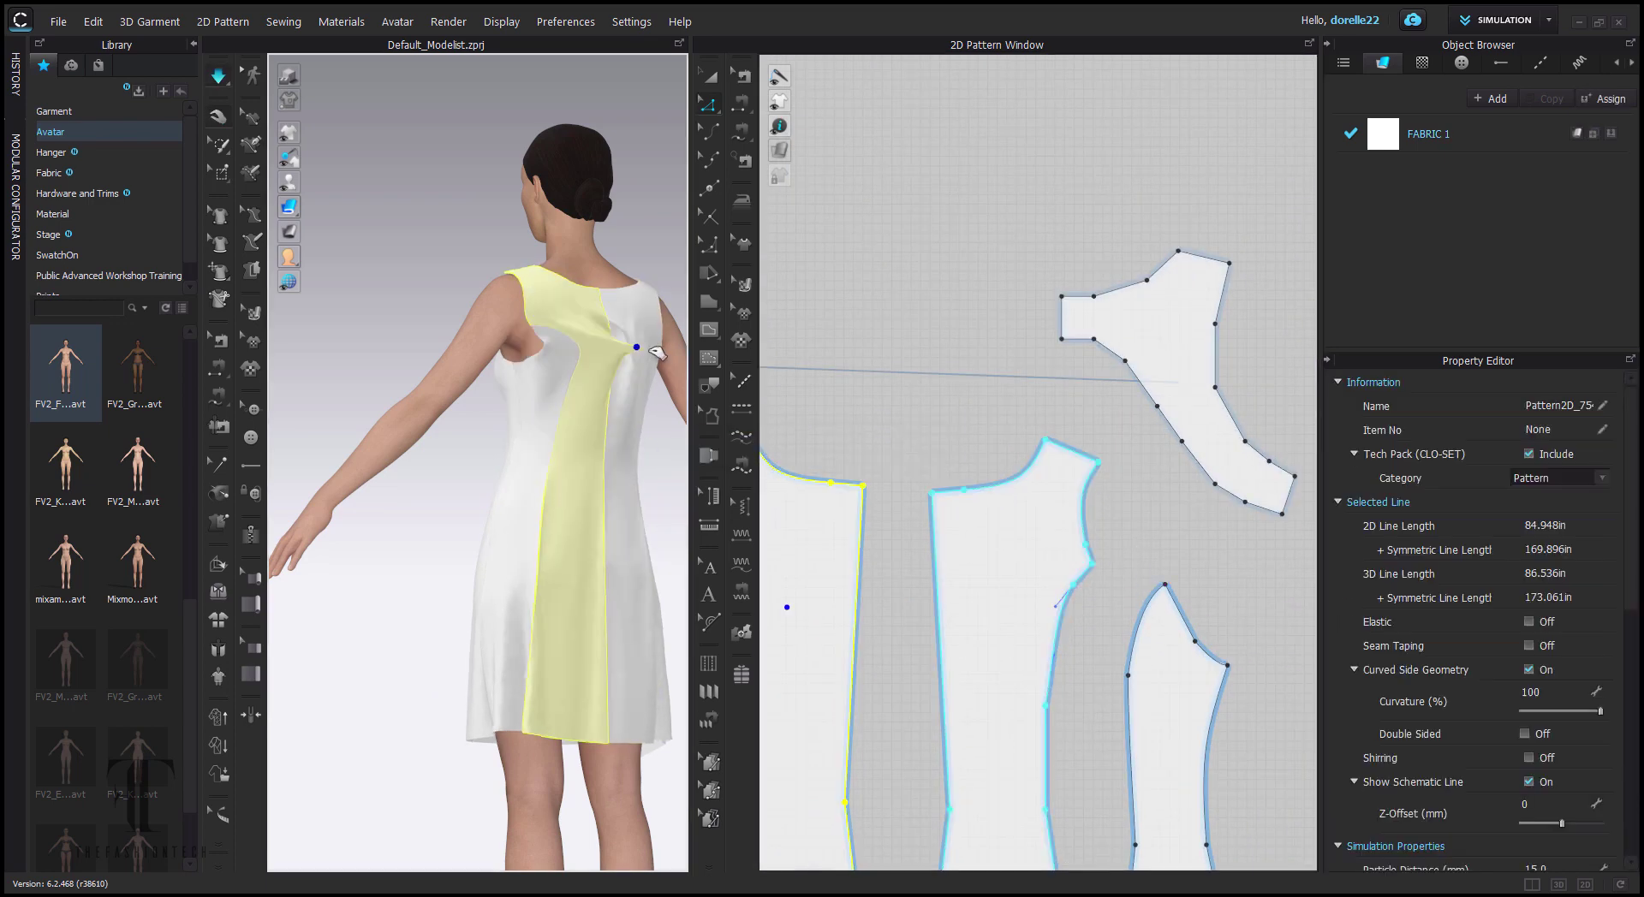
right_drag(565, 420, 792, 414)
drag(561, 651, 576, 531)
middle_drag(556, 642, 530, 326)
drag(499, 368, 539, 335)
right_drag(565, 415, 584, 415)
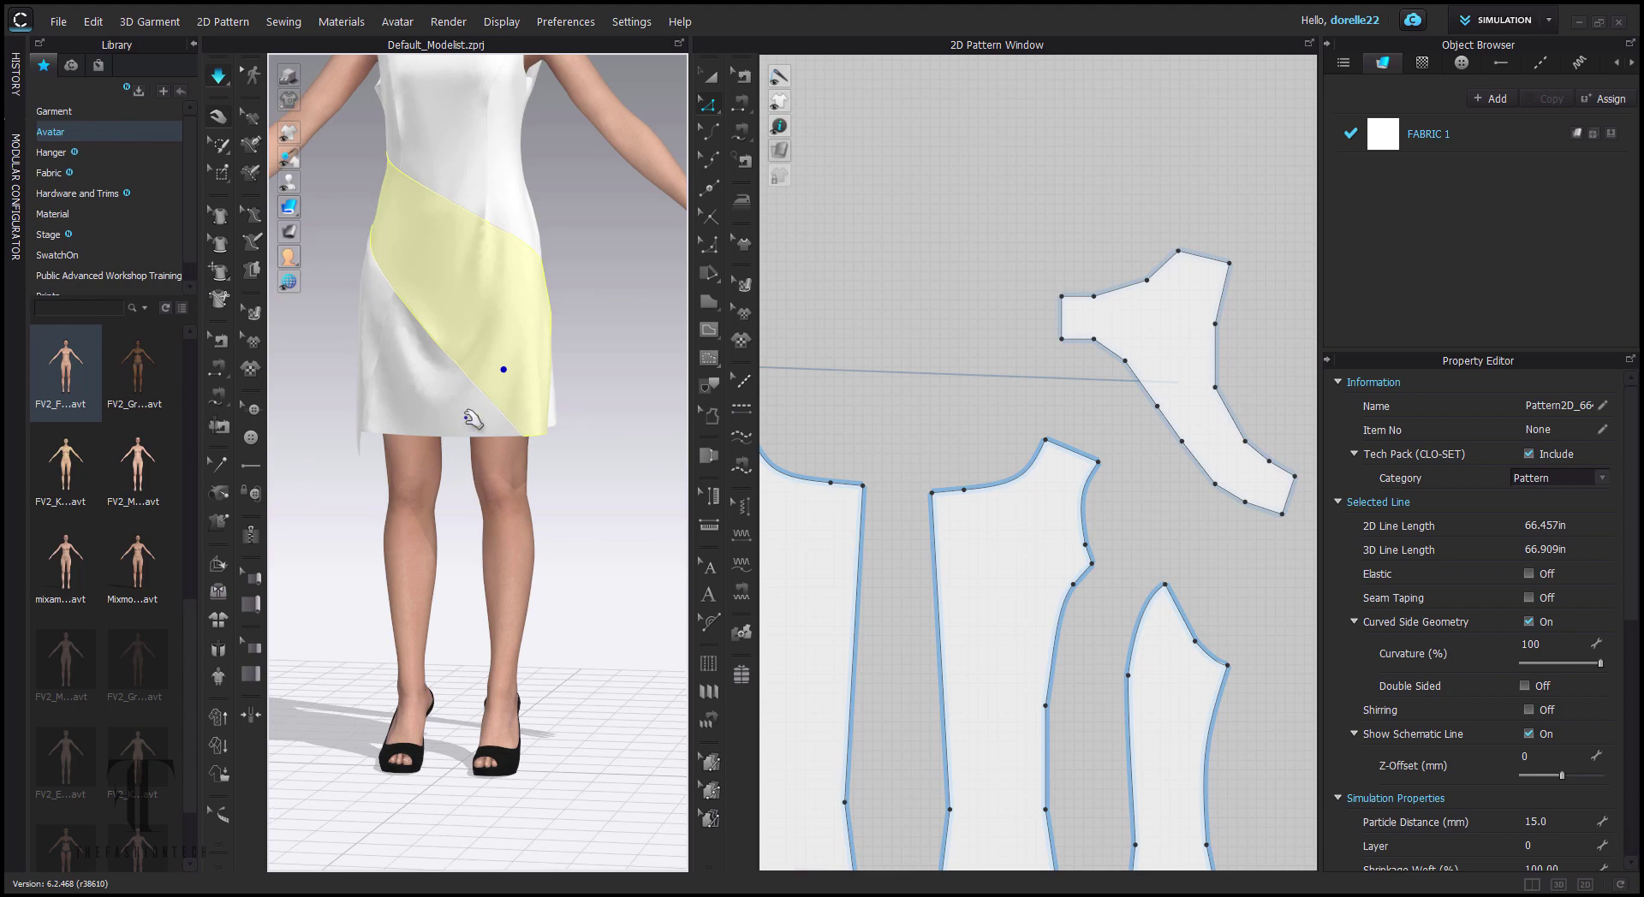
click(466, 418)
- Add a point on the lower diagonal edge of the asymmetrical front skirt panel
scroll(1148, 467, down, 4)
middle_drag(1147, 467, 1153, 180)
middle_drag(984, 814, 1191, 393)
scroll(1191, 393, up, 4)
click(1218, 694)
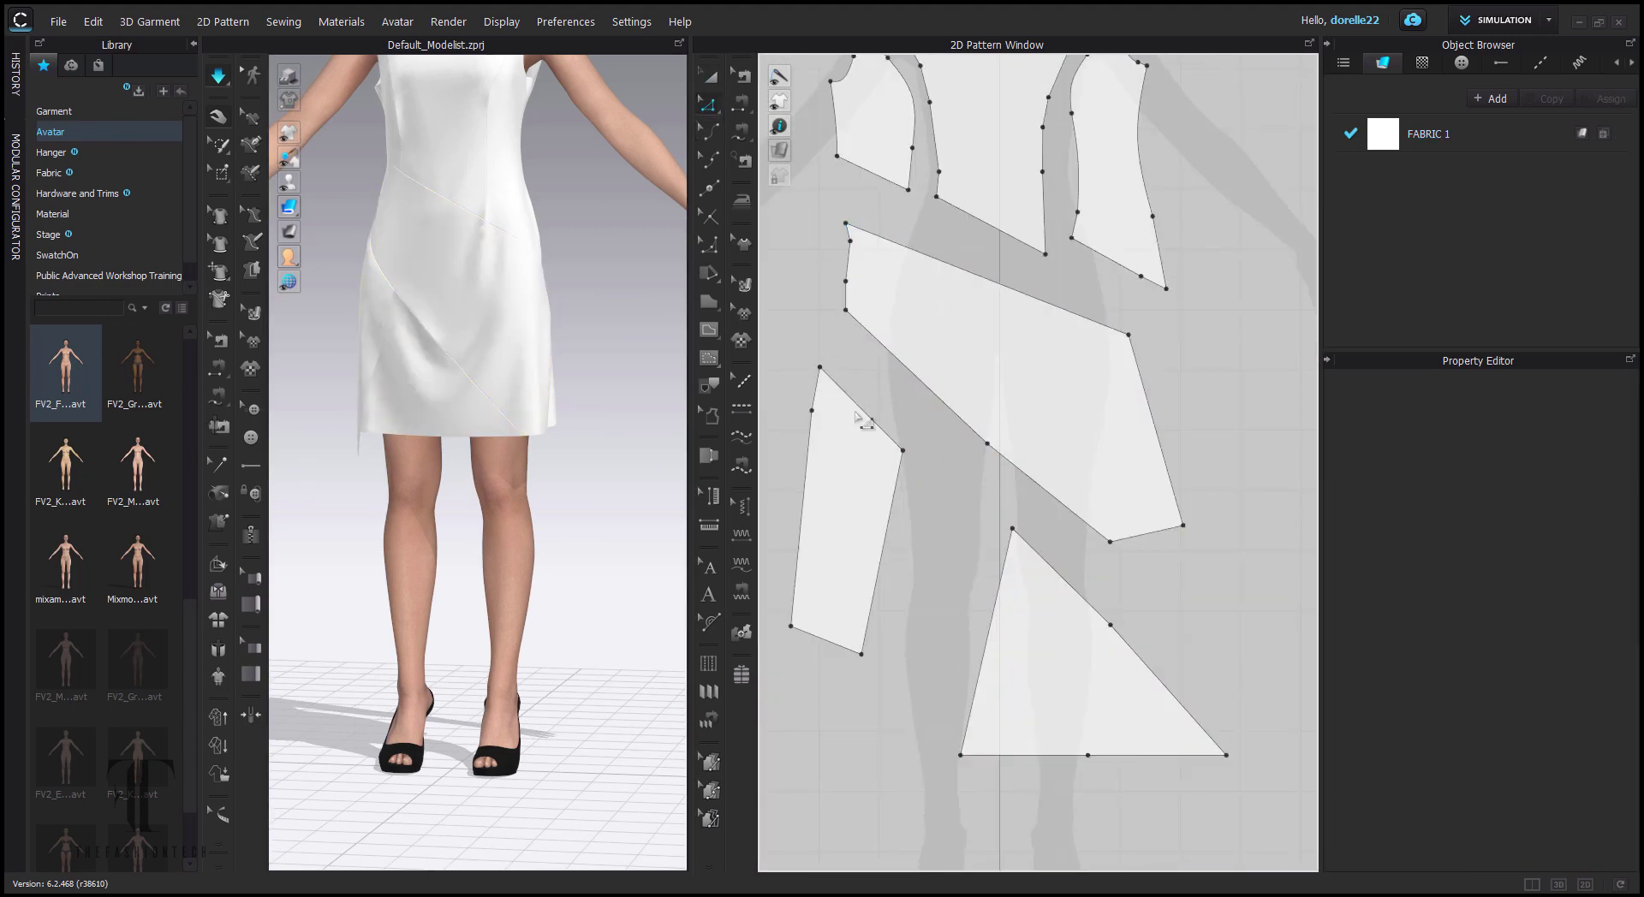
click(932, 392)
- Check the sewn lengths of the seam joining the front skirt panel's diagonal edge to the triangular panel
click(742, 77)
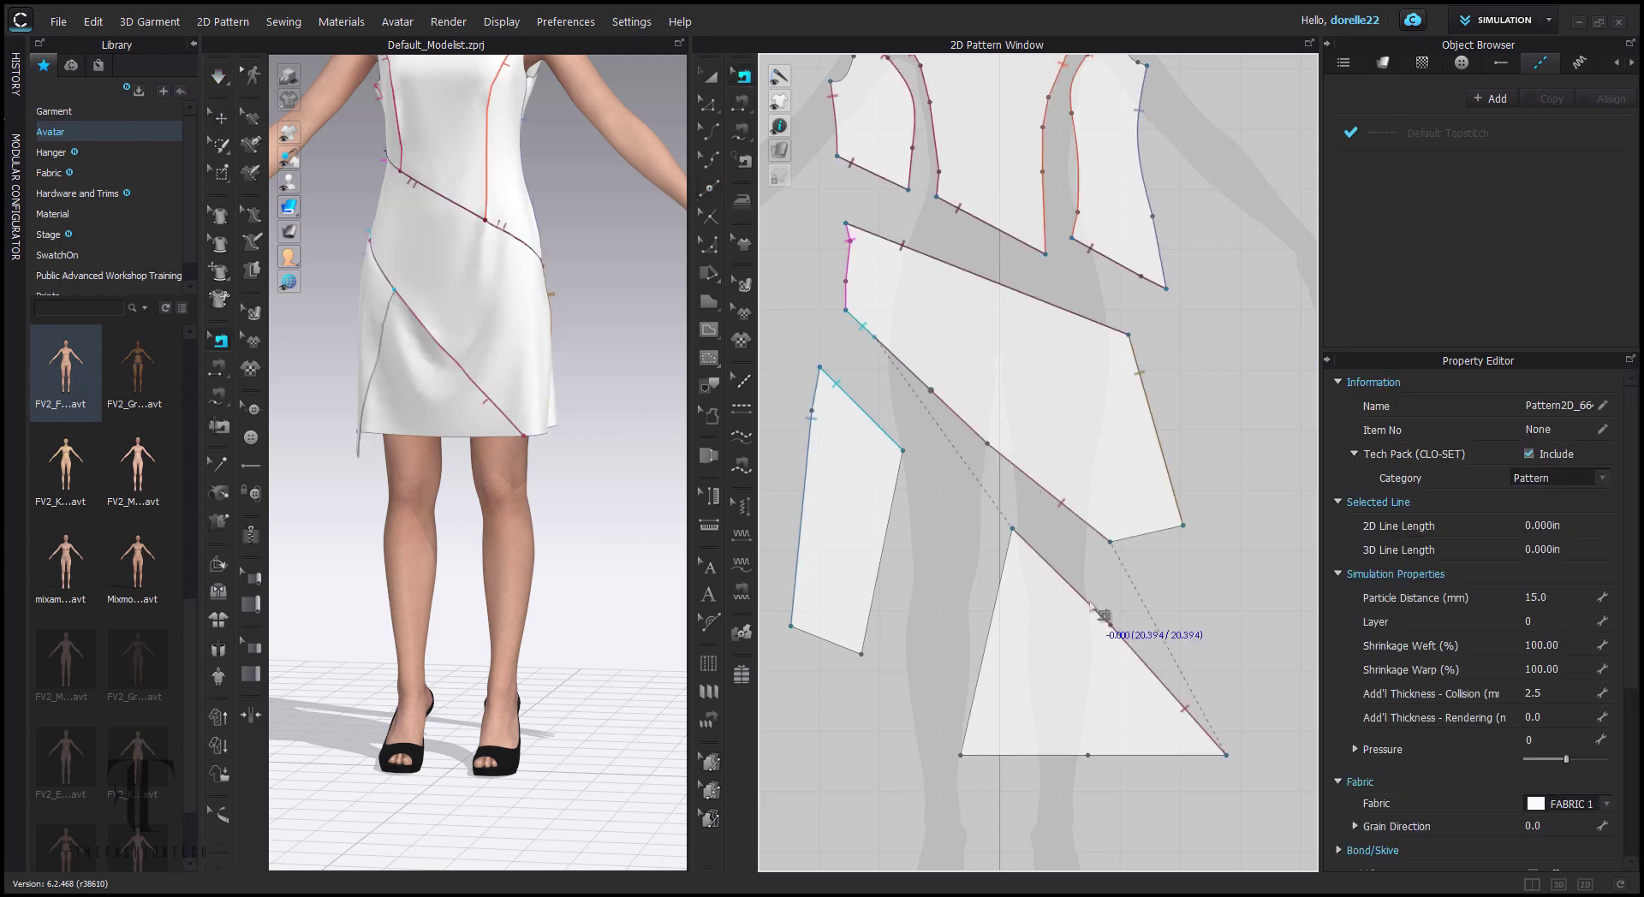
click(1091, 603)
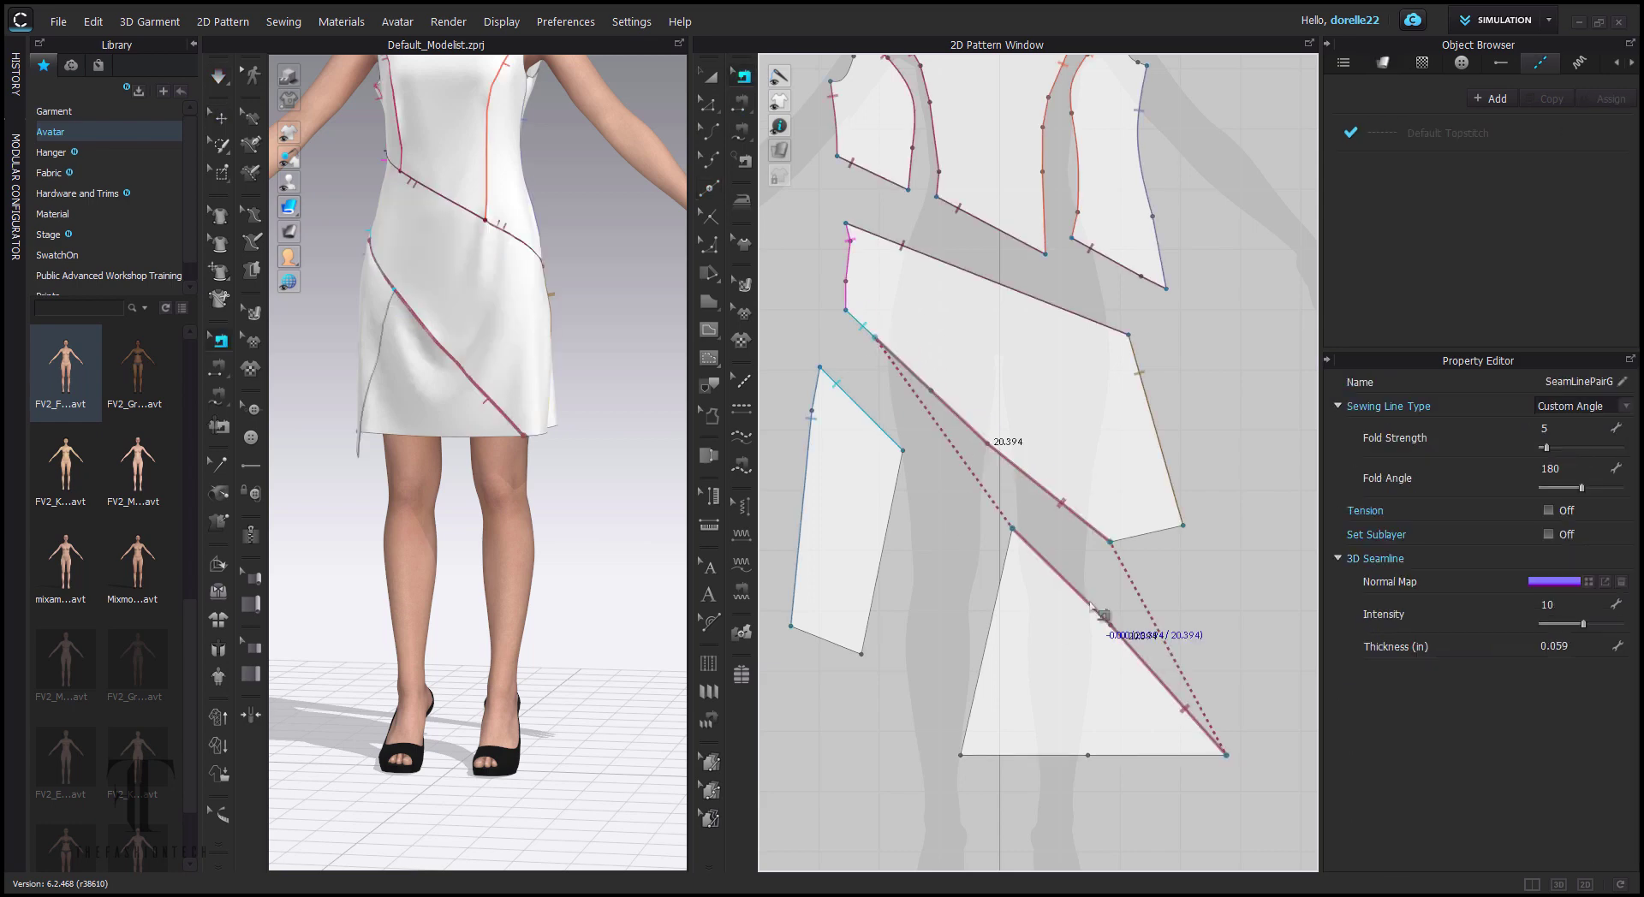
click(877, 428)
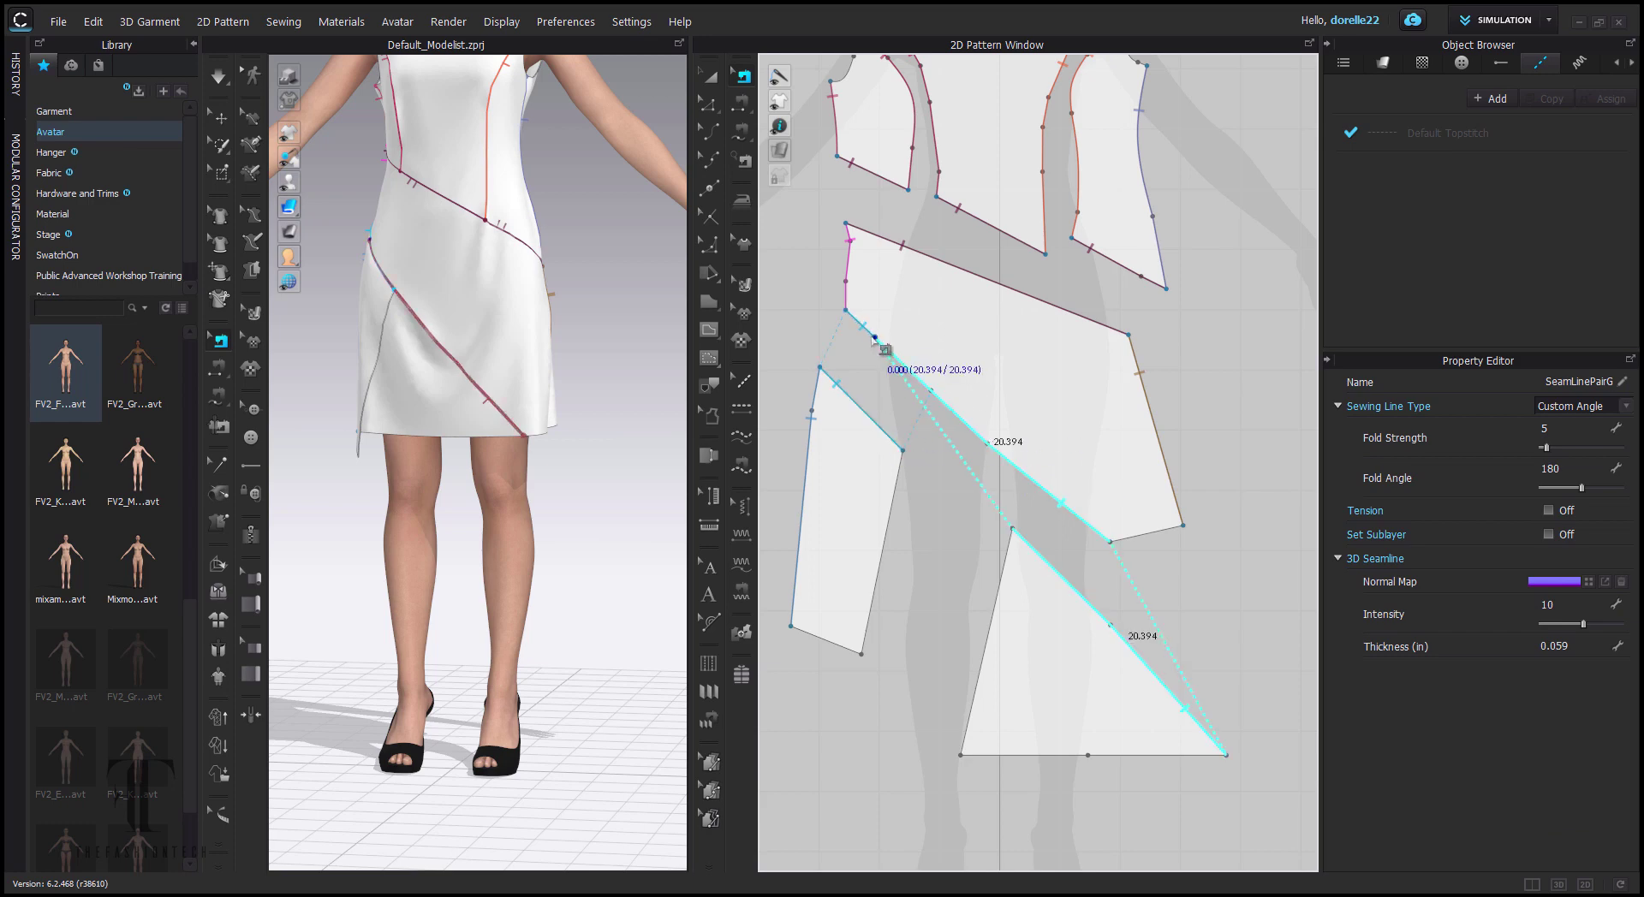
- Try to extend the front skirt panel's corner between the diagonal edge and the hem outward
click(709, 103)
drag(1110, 542, 1124, 553)
click(1228, 506)
key(space)
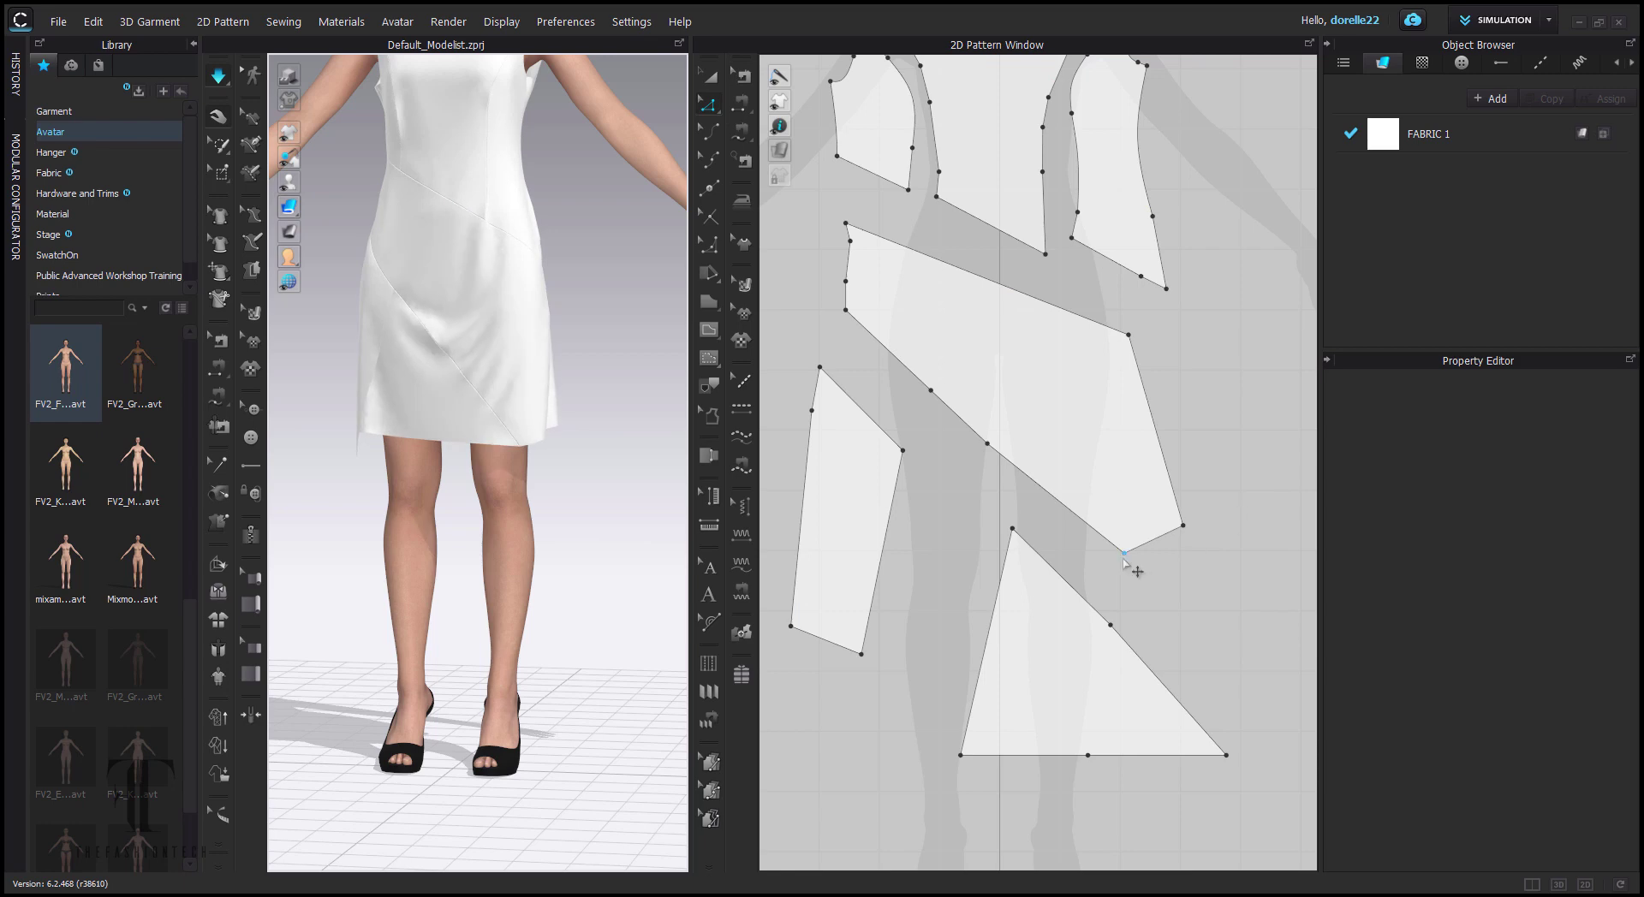
click(1124, 555)
key(ctrl+z)
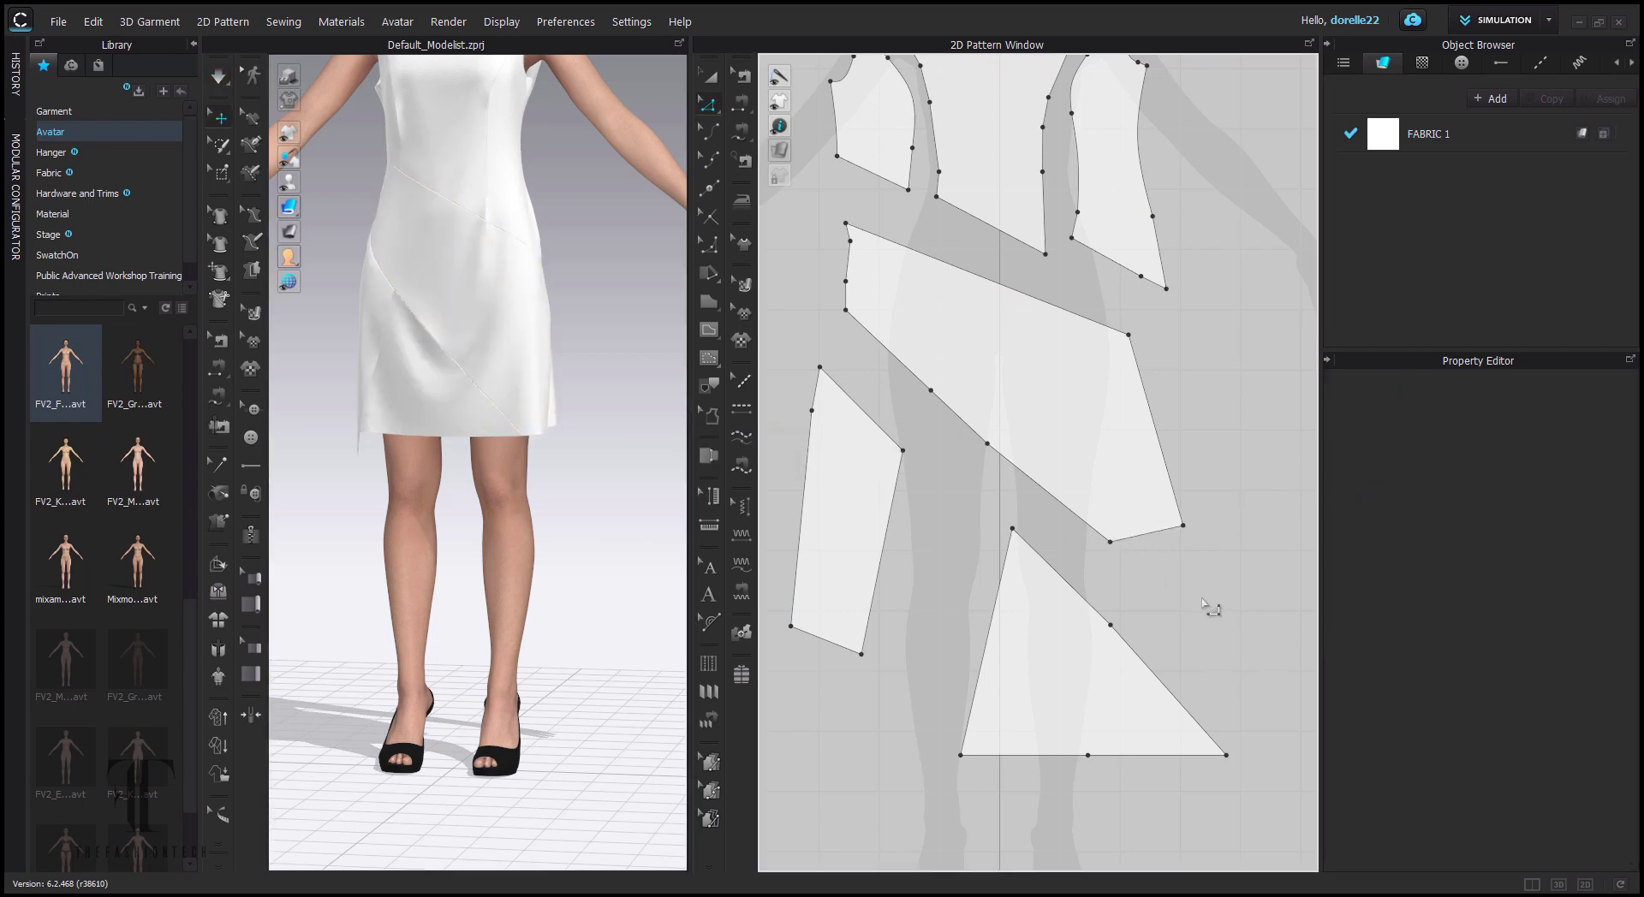
- Move the front skirt panel's upper side corner slightly inward and pull the skirt cloth during simulation to settle it
drag(531, 422, 557, 451)
click(793, 279)
drag(1129, 335, 1124, 333)
click(1176, 338)
drag(529, 282, 606, 434)
drag(440, 368, 505, 406)
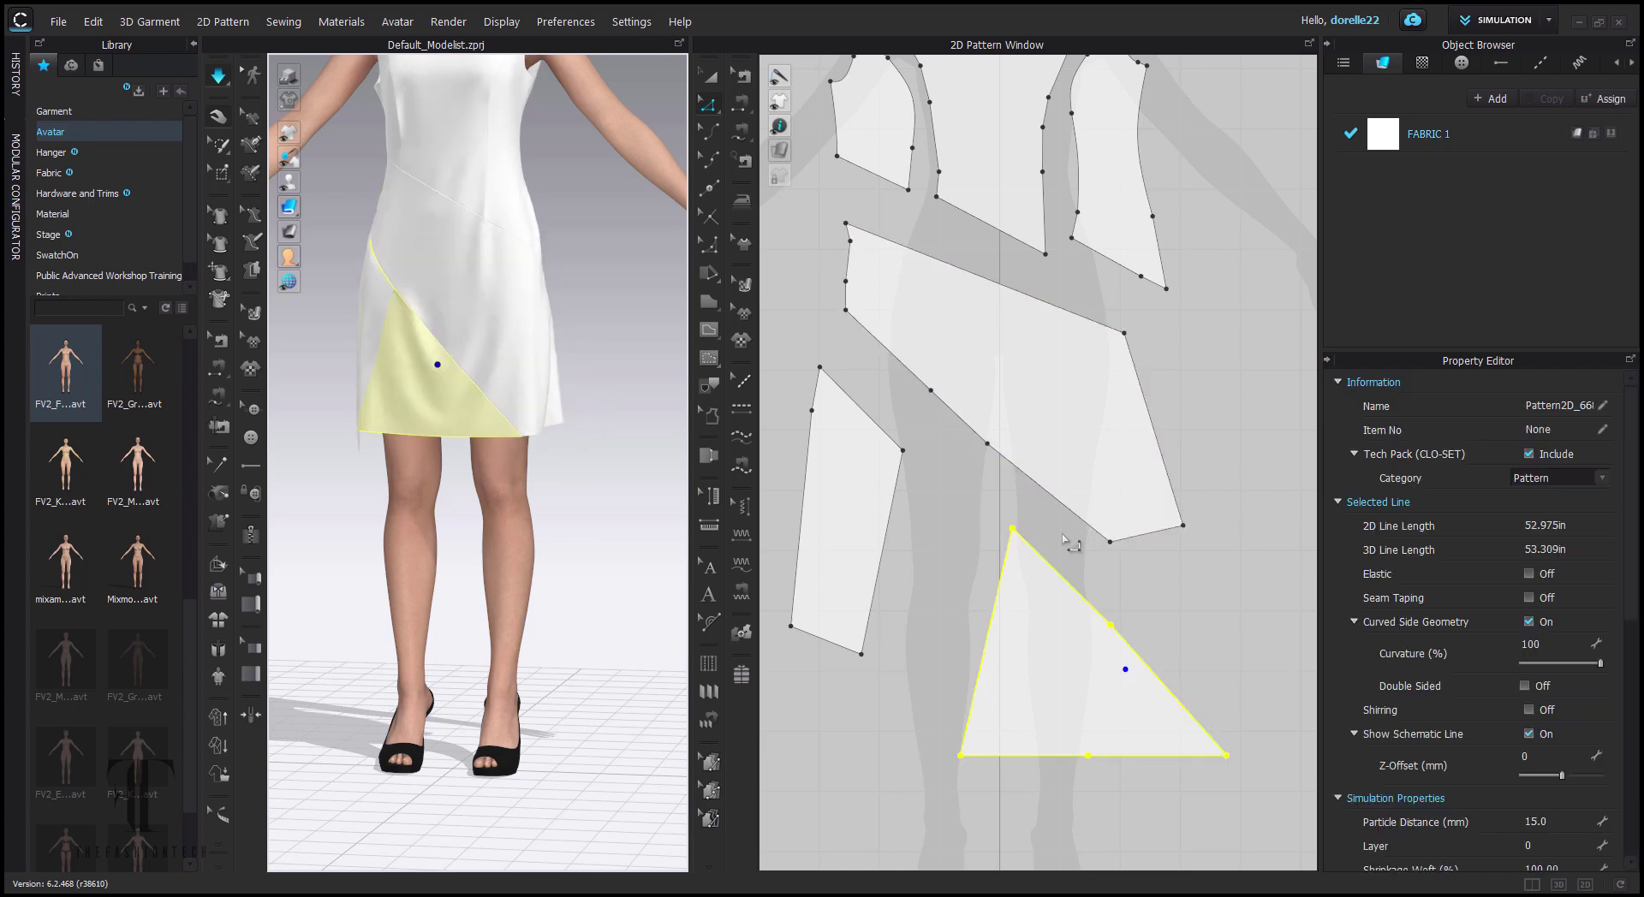
- Move the middle point on the triangular skirt panel's diagonal edge slightly inward
click(1265, 514)
drag(1111, 625, 1102, 627)
click(1160, 616)
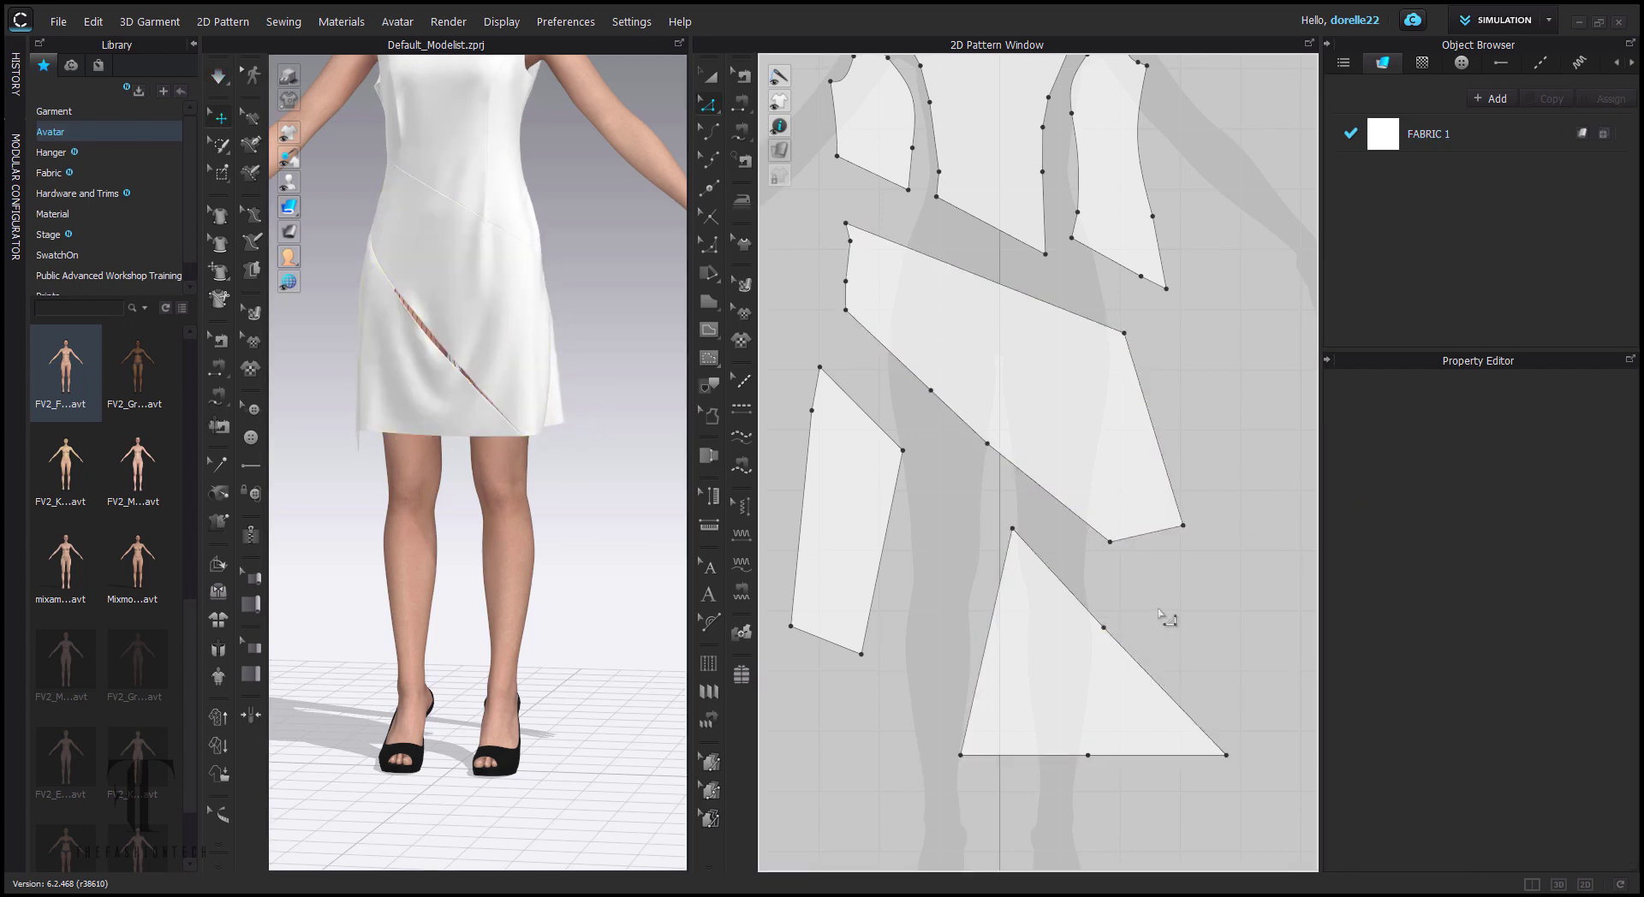
- Simulate the dress again and pull the skirt cloth at the hem, diagonal seam and side to smooth the fit
drag(518, 428, 564, 465)
drag(444, 342, 556, 327)
click(606, 377)
scroll(611, 399, down, 2)
mouse_move(610, 398)
right_down()
mouse_move(799, 381)
mouse_move(608, 394)
right_up()
drag(523, 395, 545, 440)
right_drag(553, 443, 577, 411)
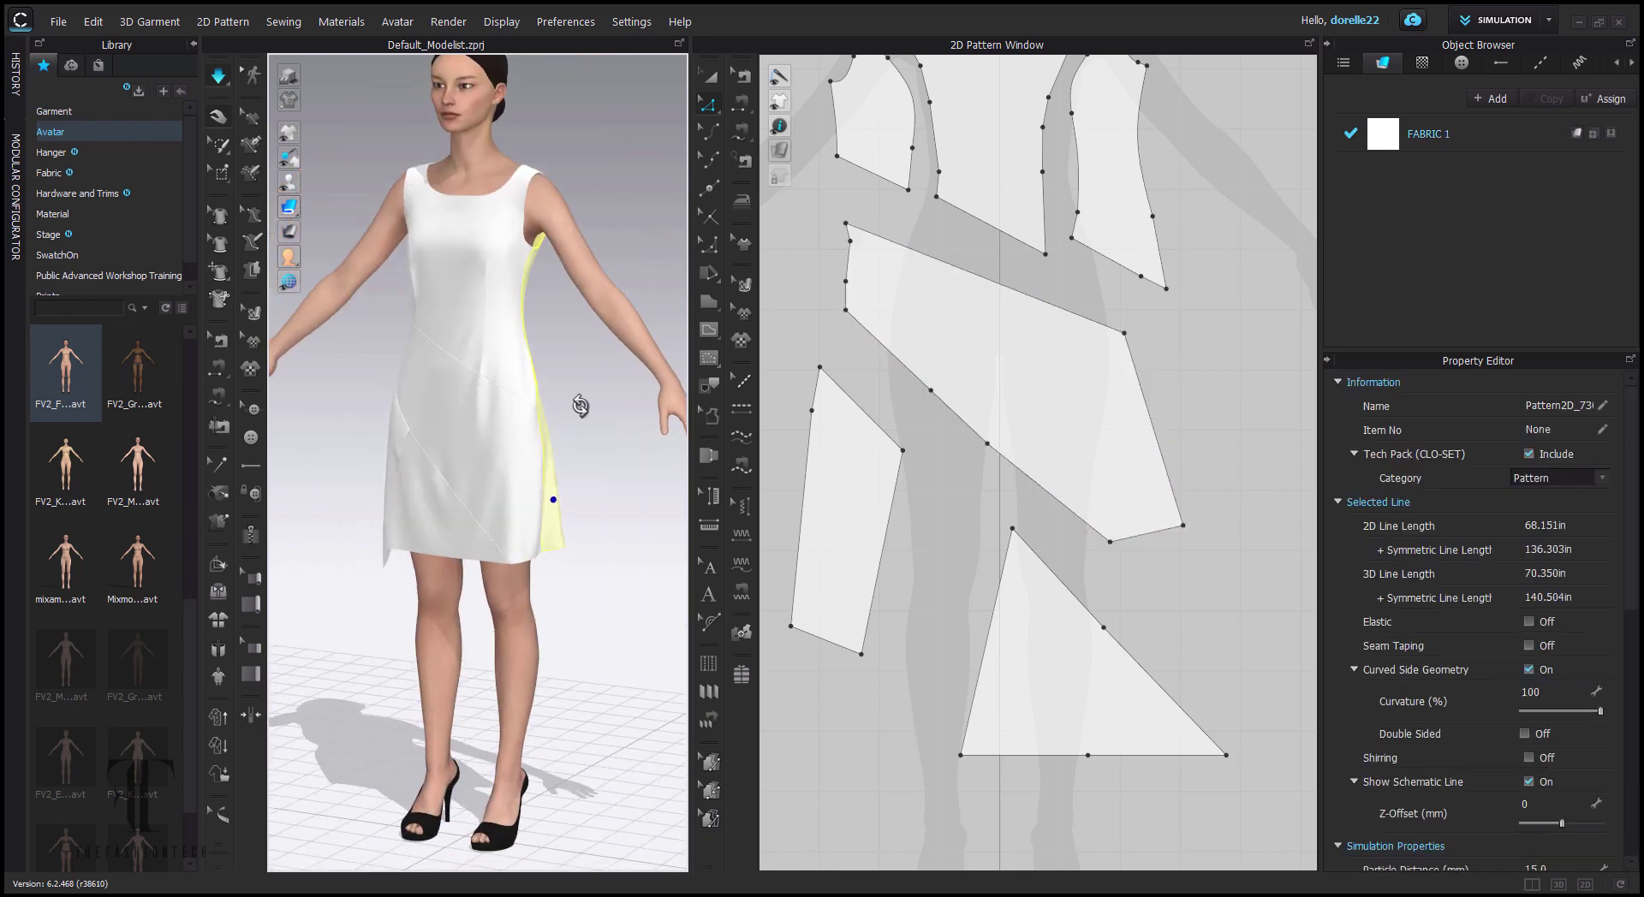
click(557, 241)
right_drag(562, 245, 1243, 347)
click(1240, 349)
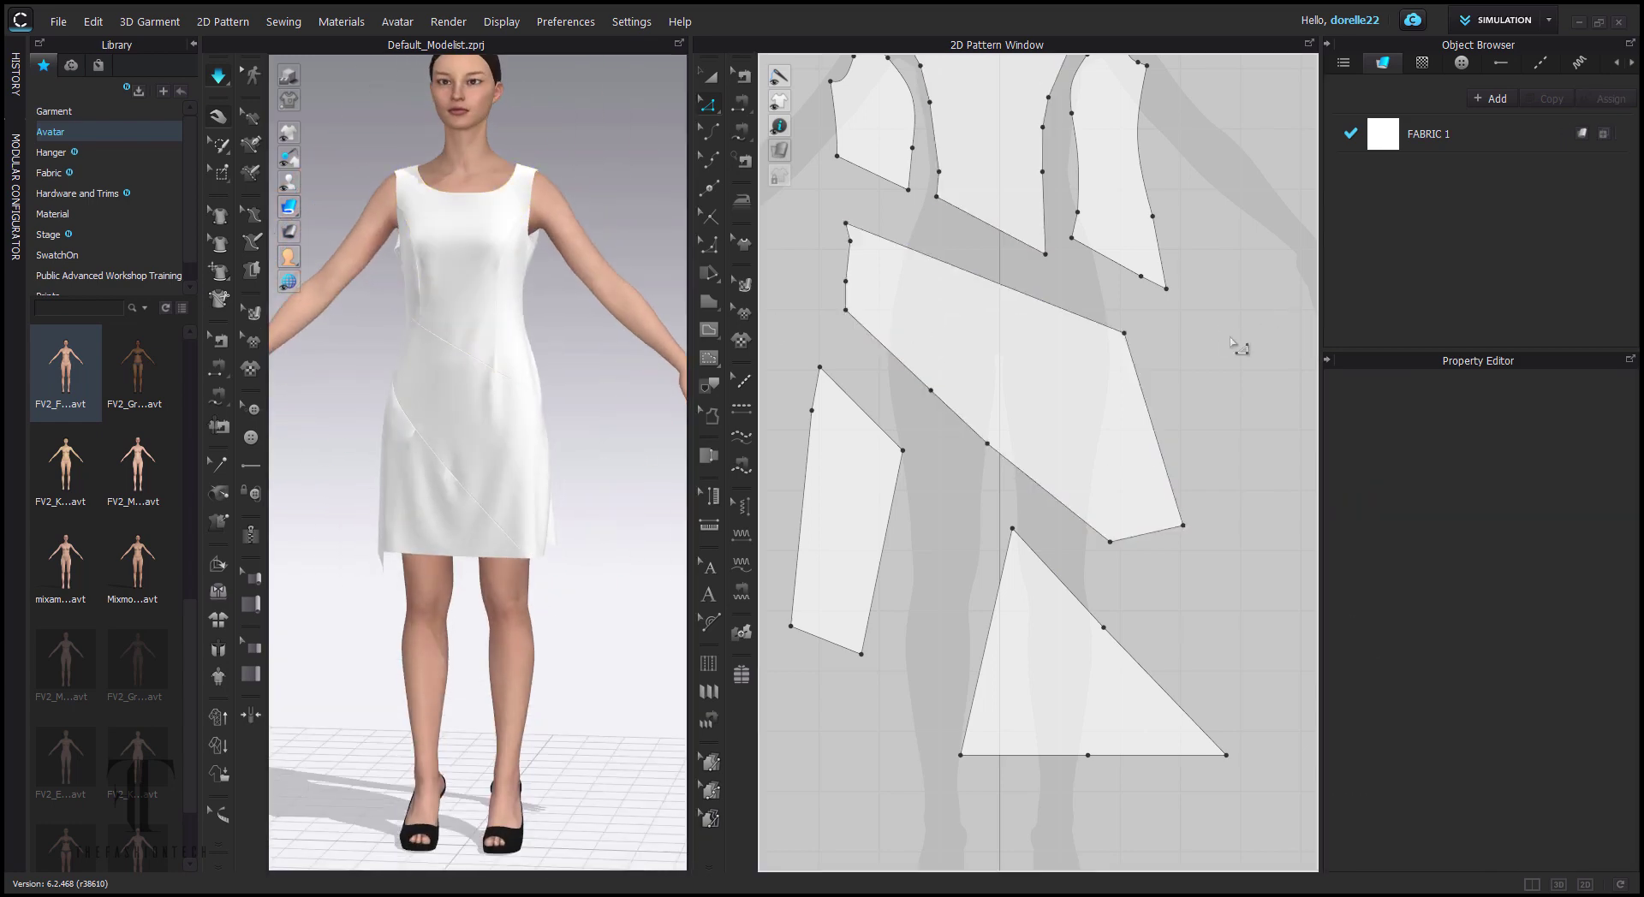
- Examine the front bodice panel and the shapes of the front pattern pieces down to the skirt
scroll(1208, 273, down, 3)
middle_drag(1204, 267, 1128, 446)
click(497, 194)
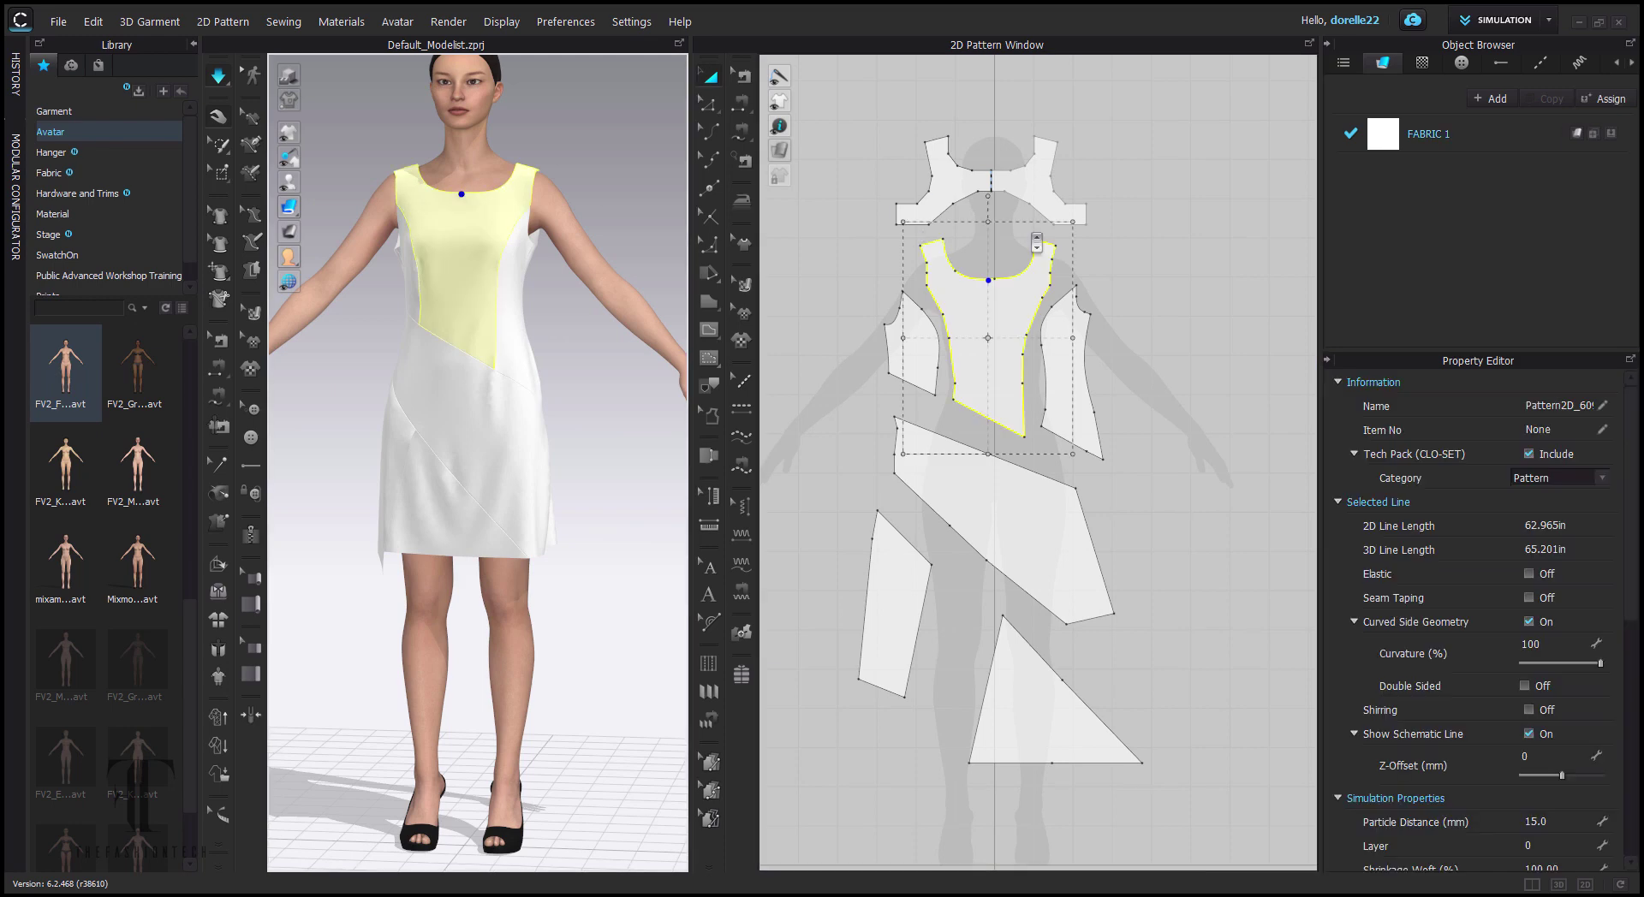
scroll(982, 406, up, 4)
click(1255, 382)
scroll(1255, 382, down, 3)
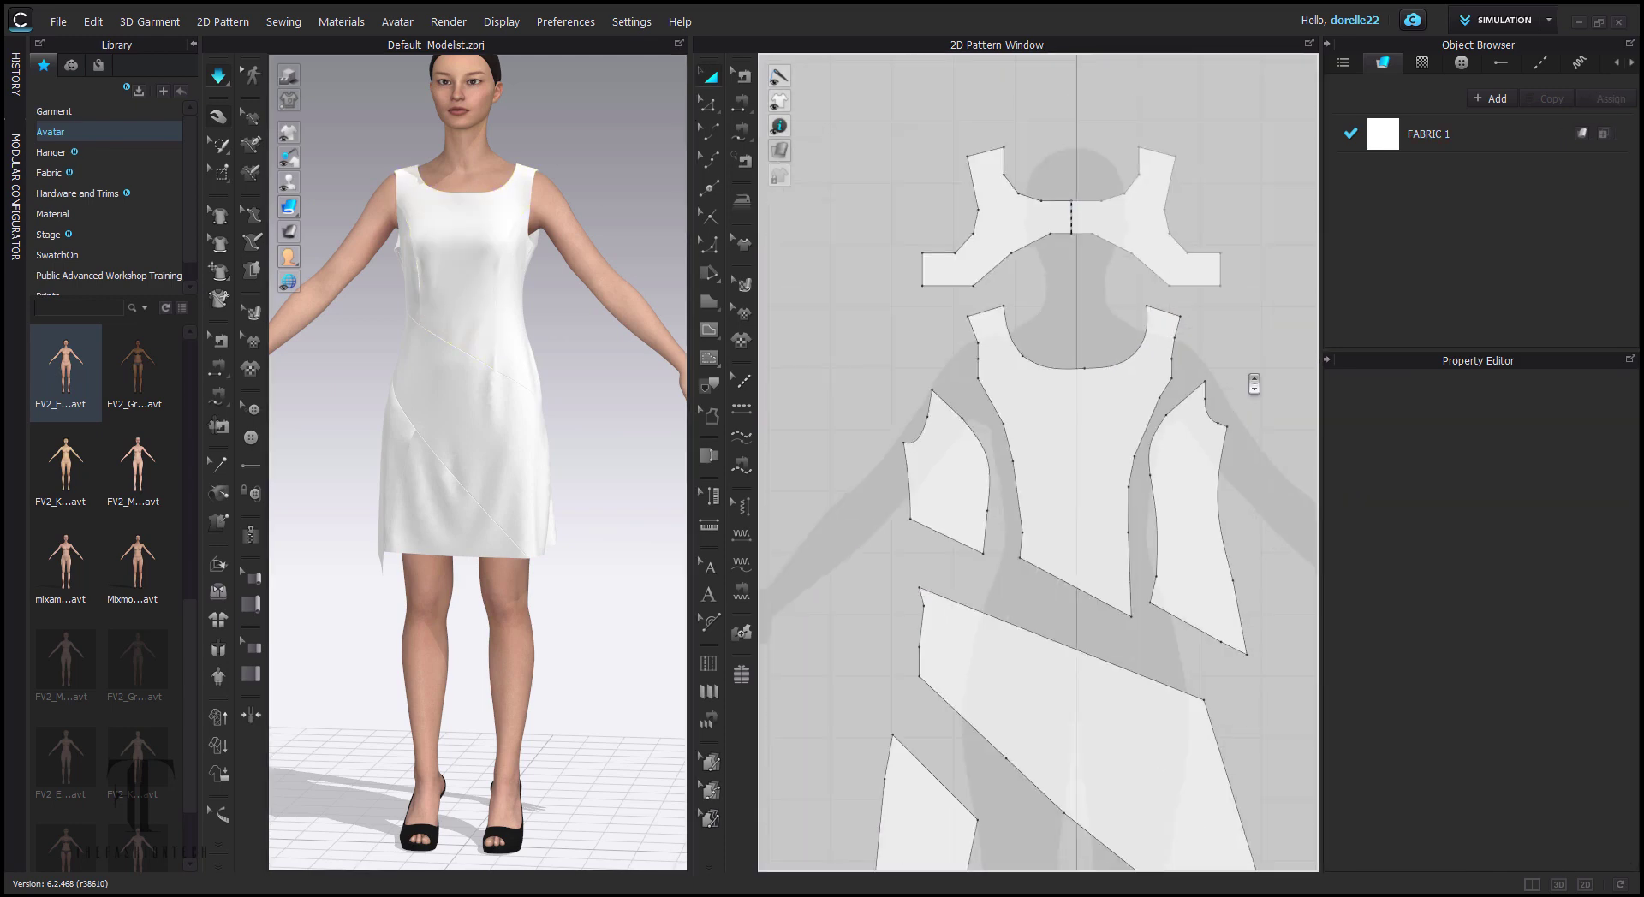
middle_drag(1255, 382, 1228, 175)
scroll(1143, 516, down, 4)
middle_drag(1139, 516, 1043, 177)
click(1018, 291)
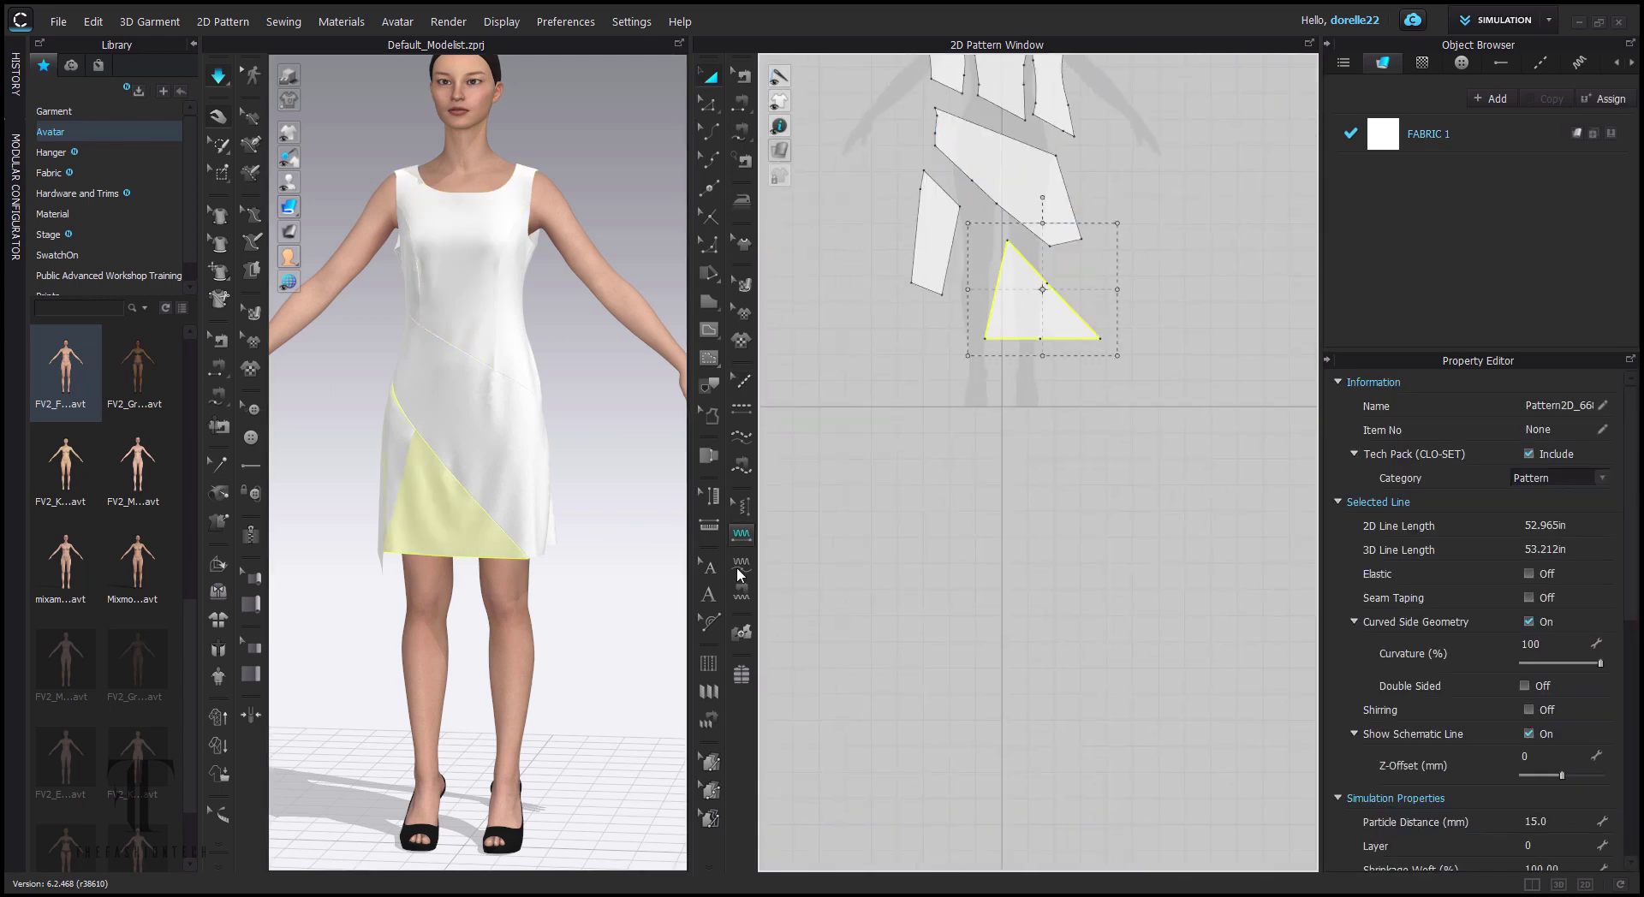
click(710, 672)
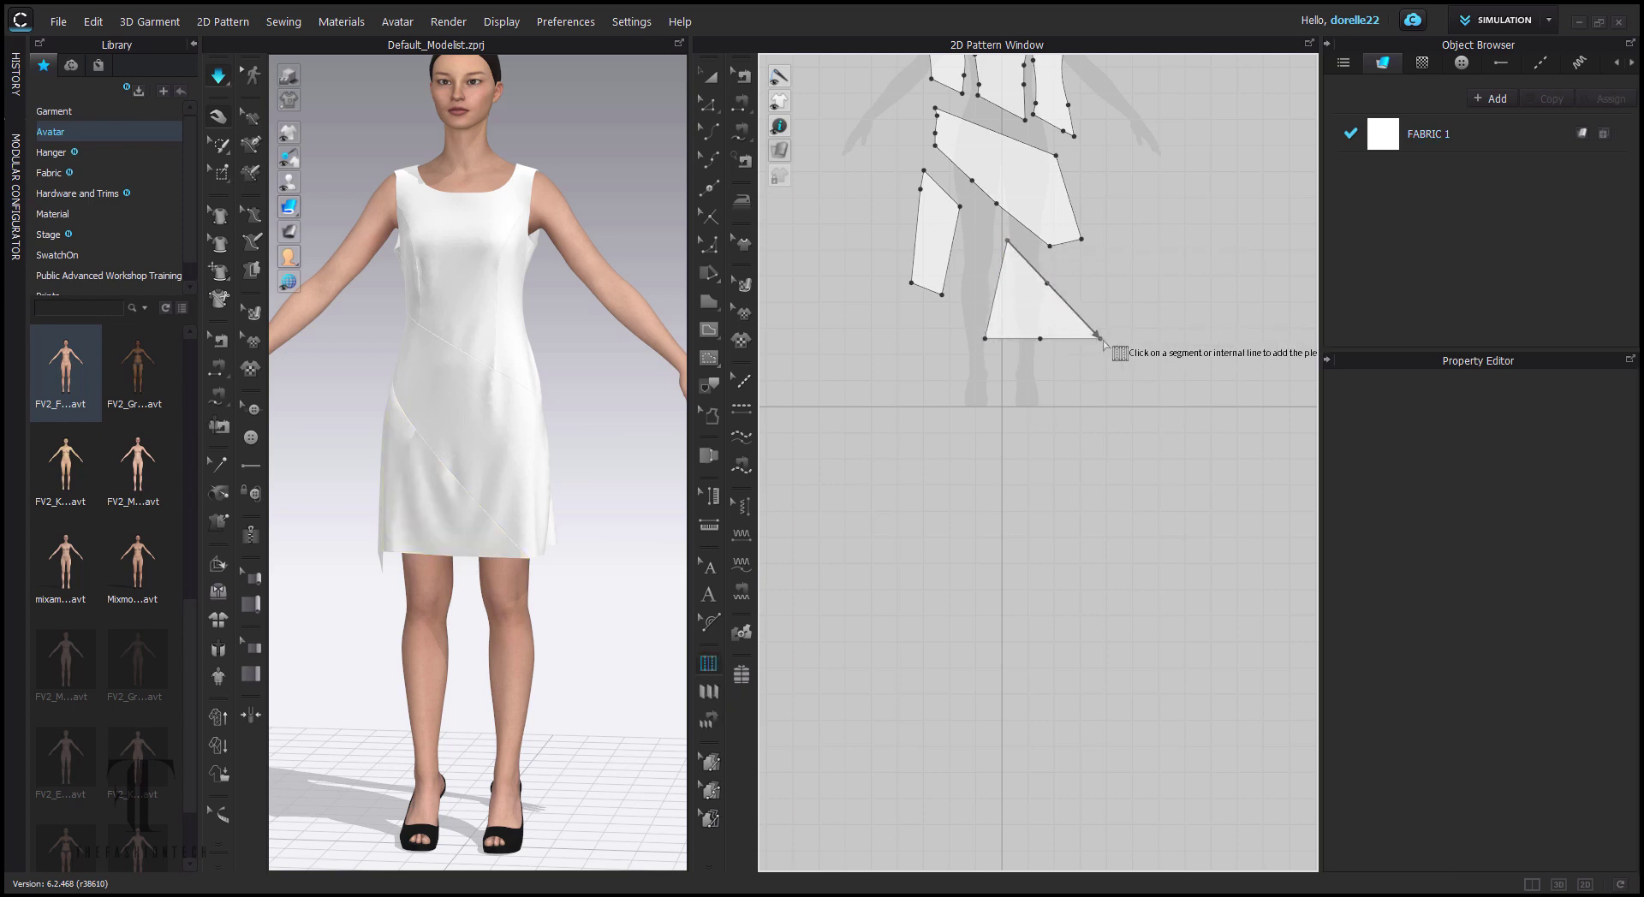
click(1102, 341)
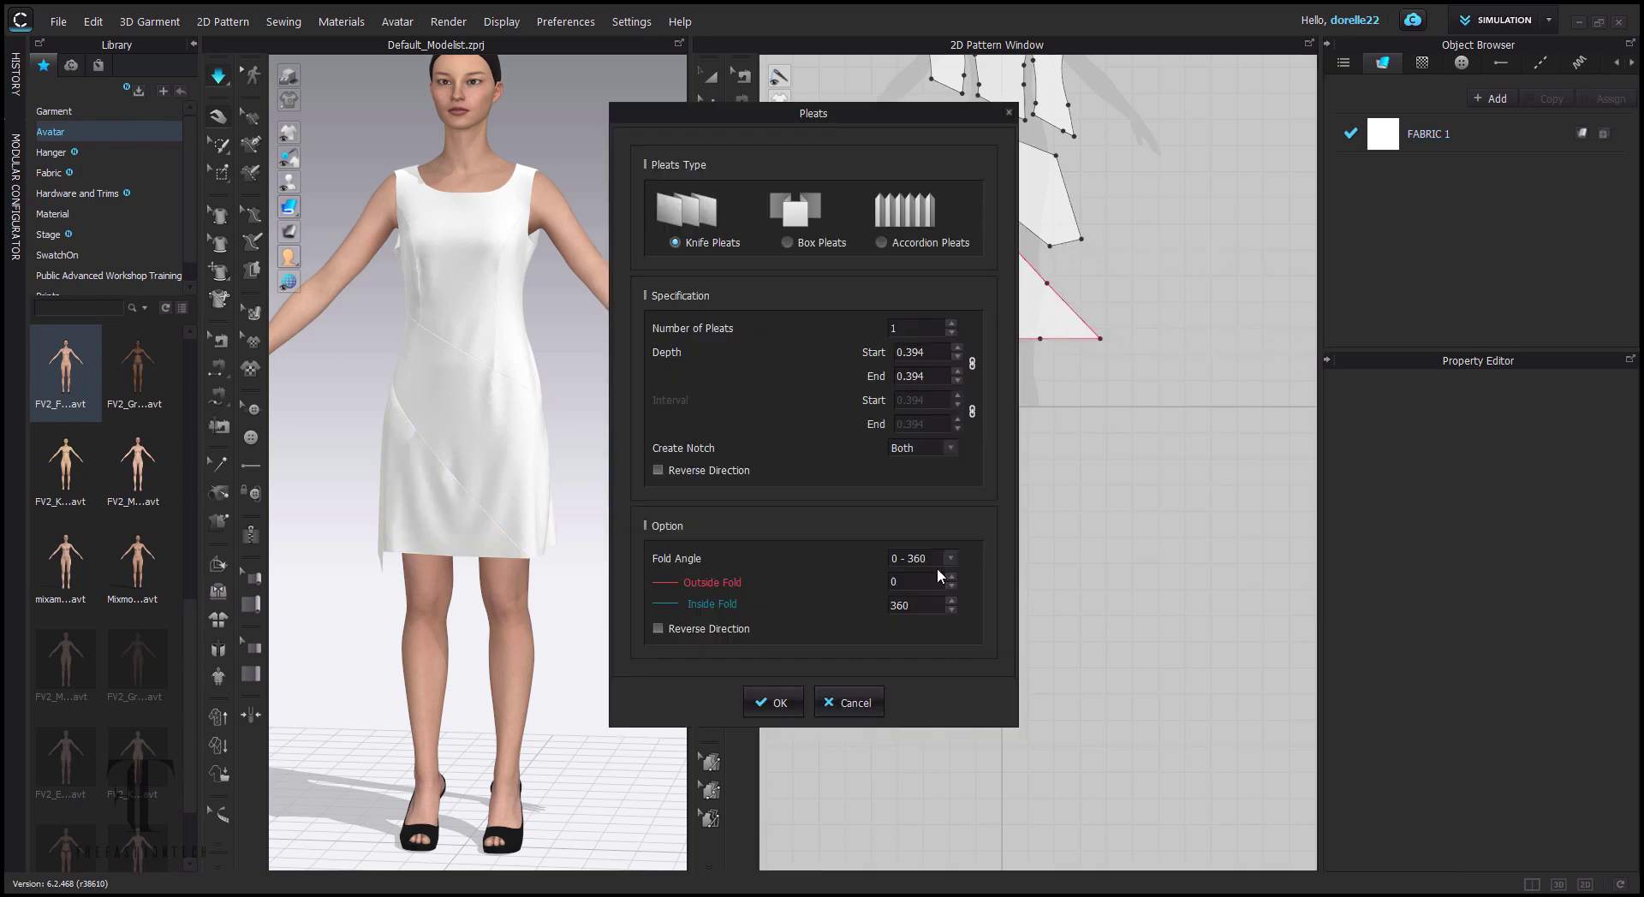
click(953, 325)
drag(927, 115, 819, 113)
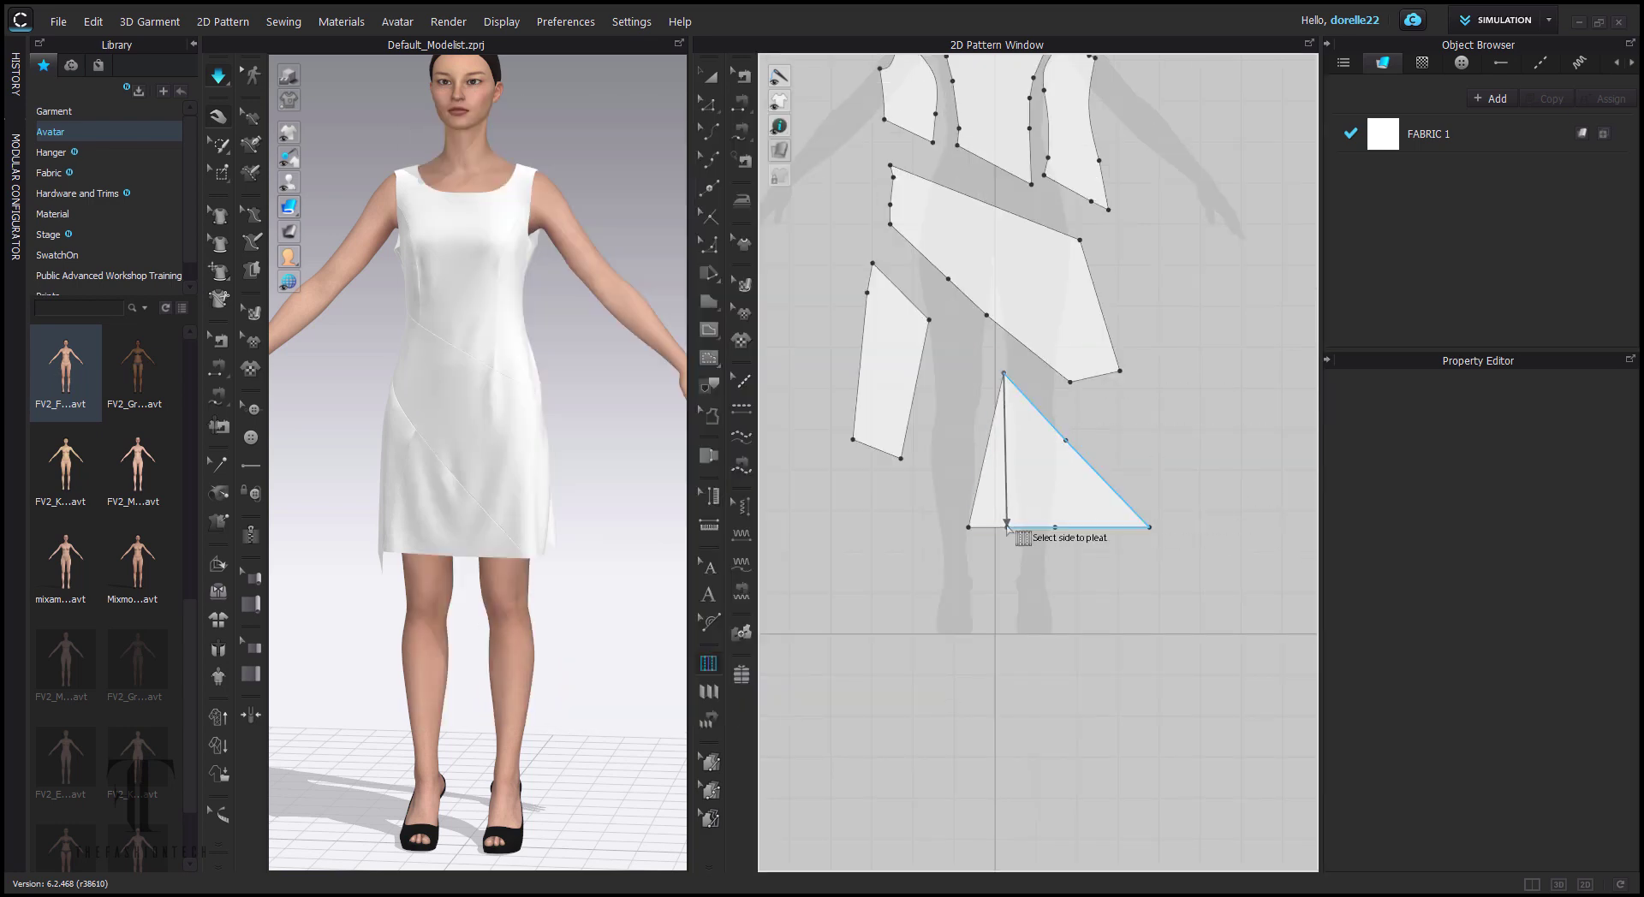
- Add accordion pleats with 0.394 depth and interval to the triangular skirt panel, from its upper corner down to the hem
click(1007, 525)
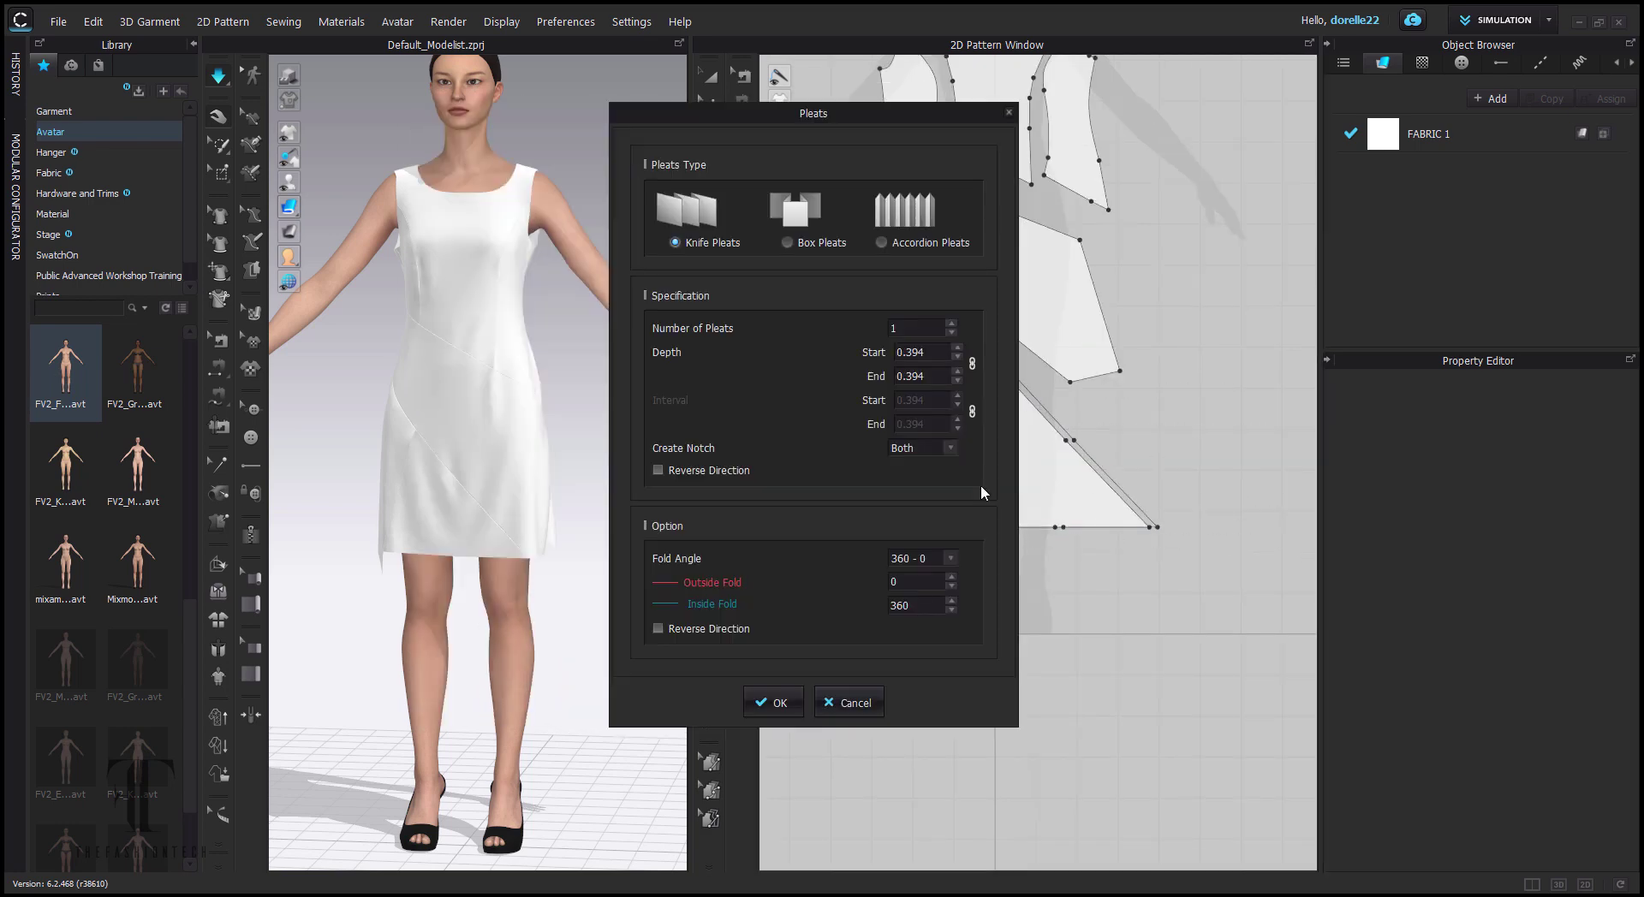
drag(887, 94, 738, 94)
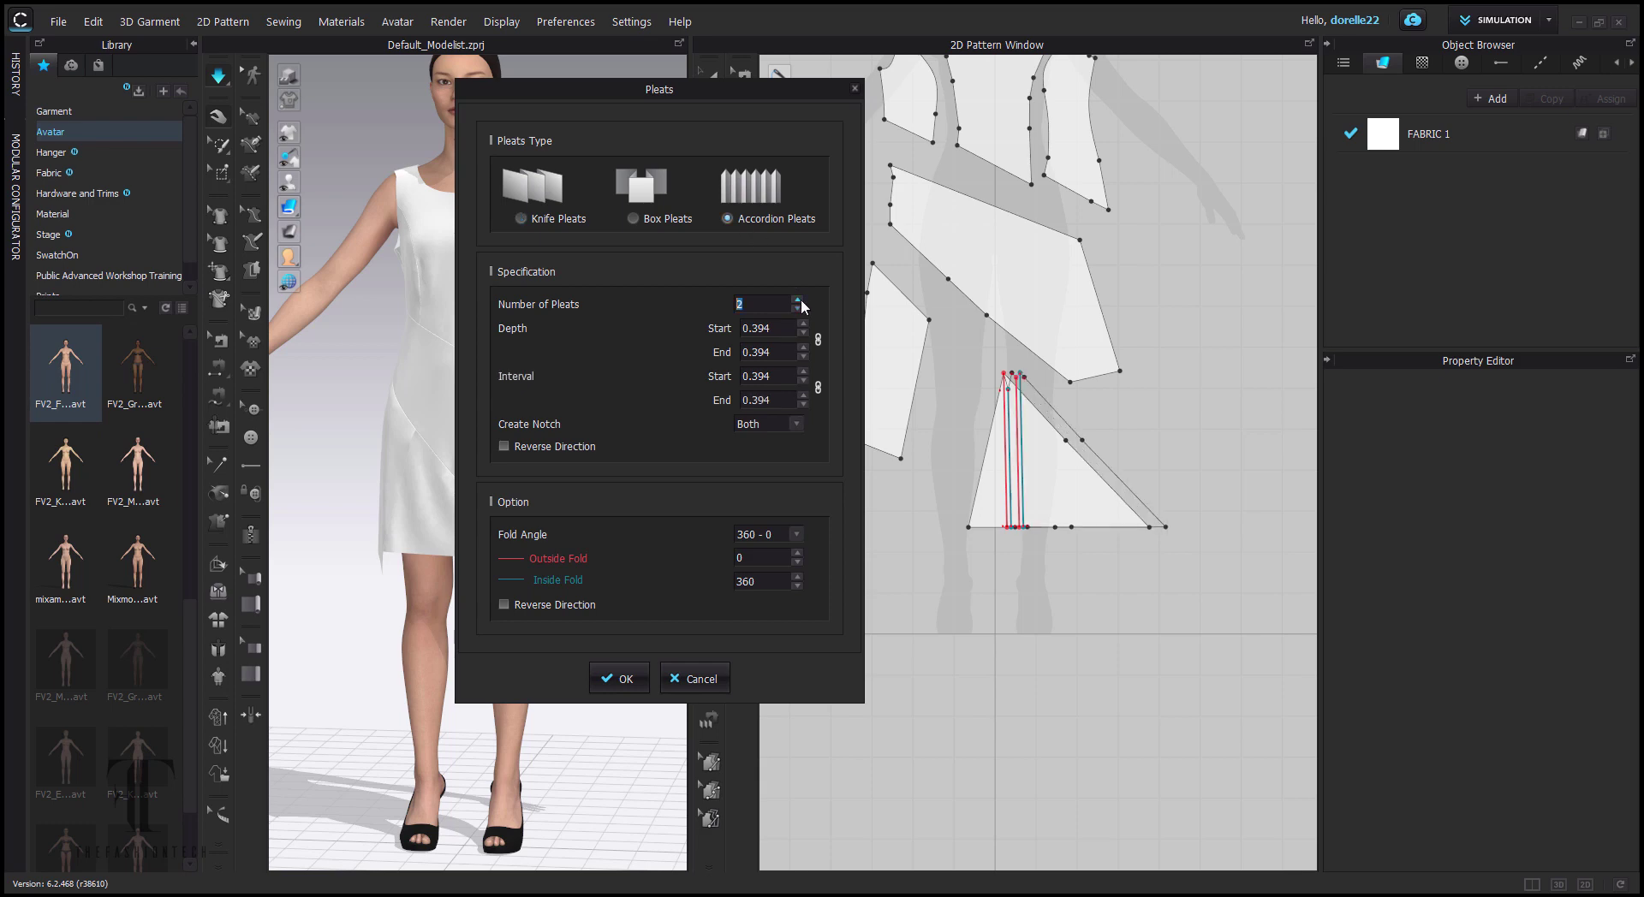
click(603, 675)
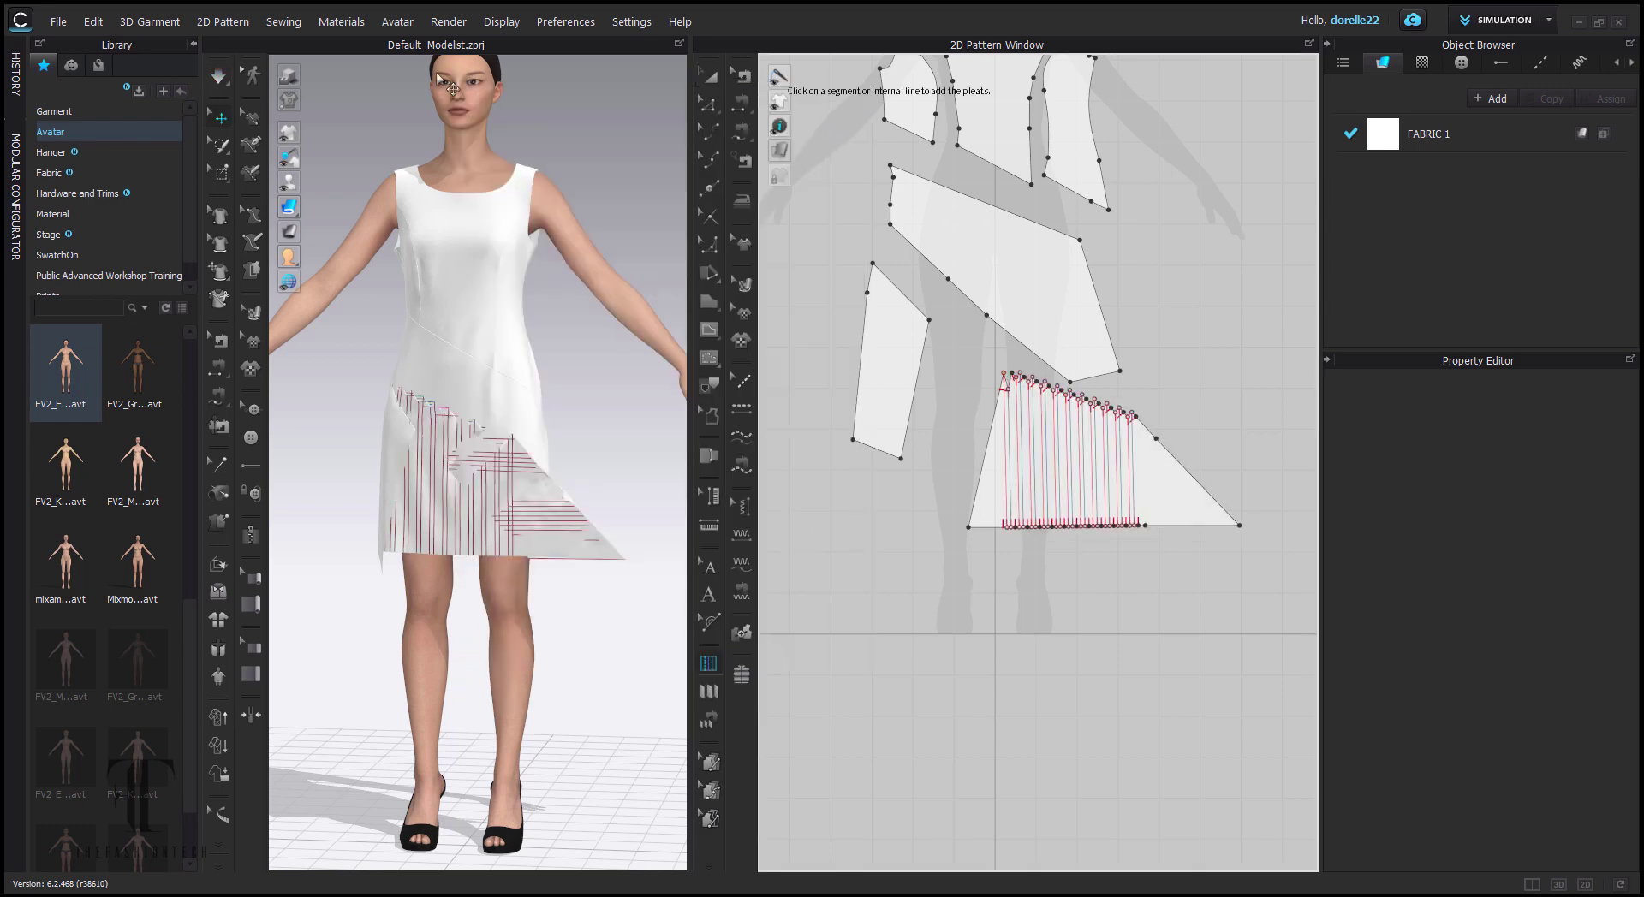
- Simulate the pleated triangular panel and pull the pleats and neighbouring side panel to settle them
key(space)
drag(467, 466, 485, 486)
drag(507, 560, 544, 588)
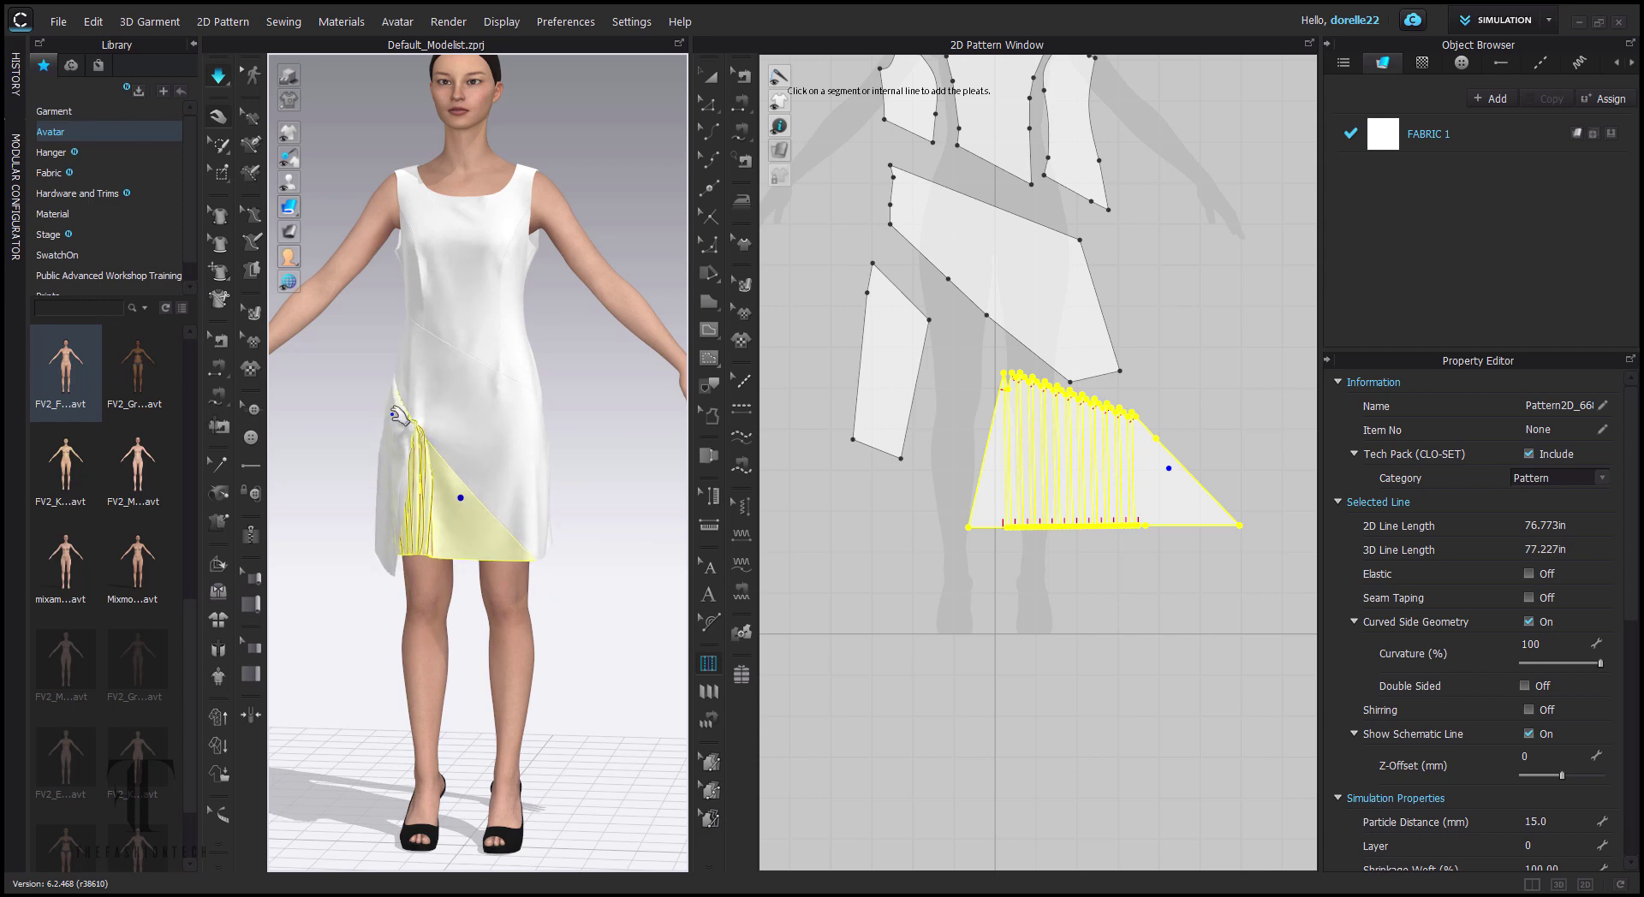
drag(396, 444, 411, 343)
right_drag(481, 437, 710, 482)
click(469, 541)
click(1064, 611)
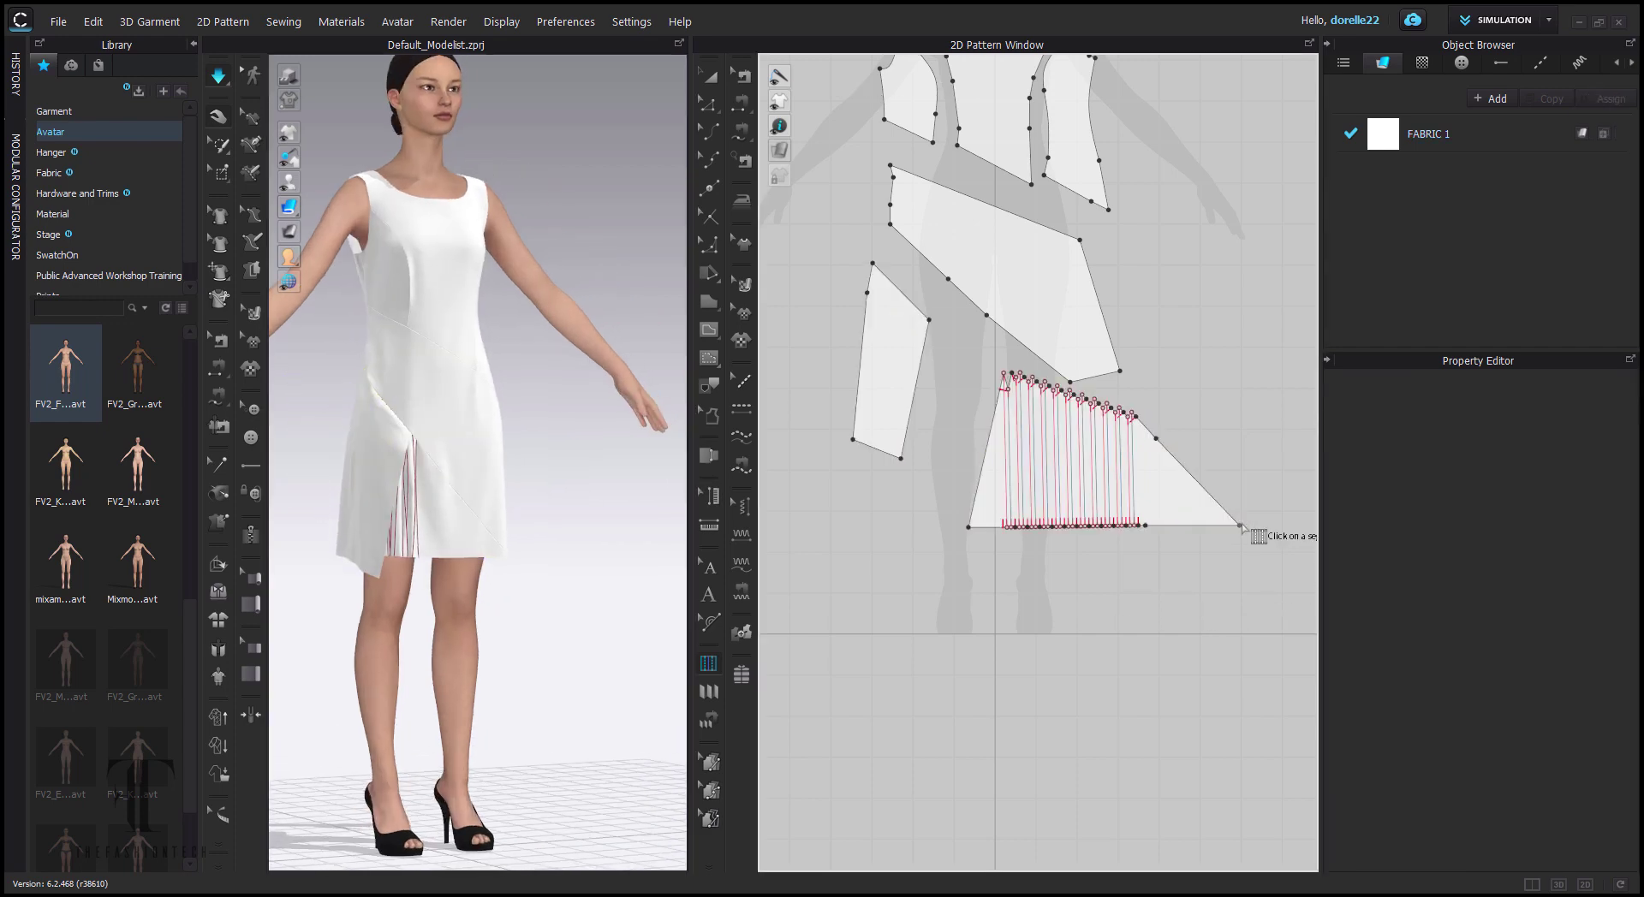
- Add a second group of pleats next to the first on the triangular skirt panel and simulate the dress
click(1144, 523)
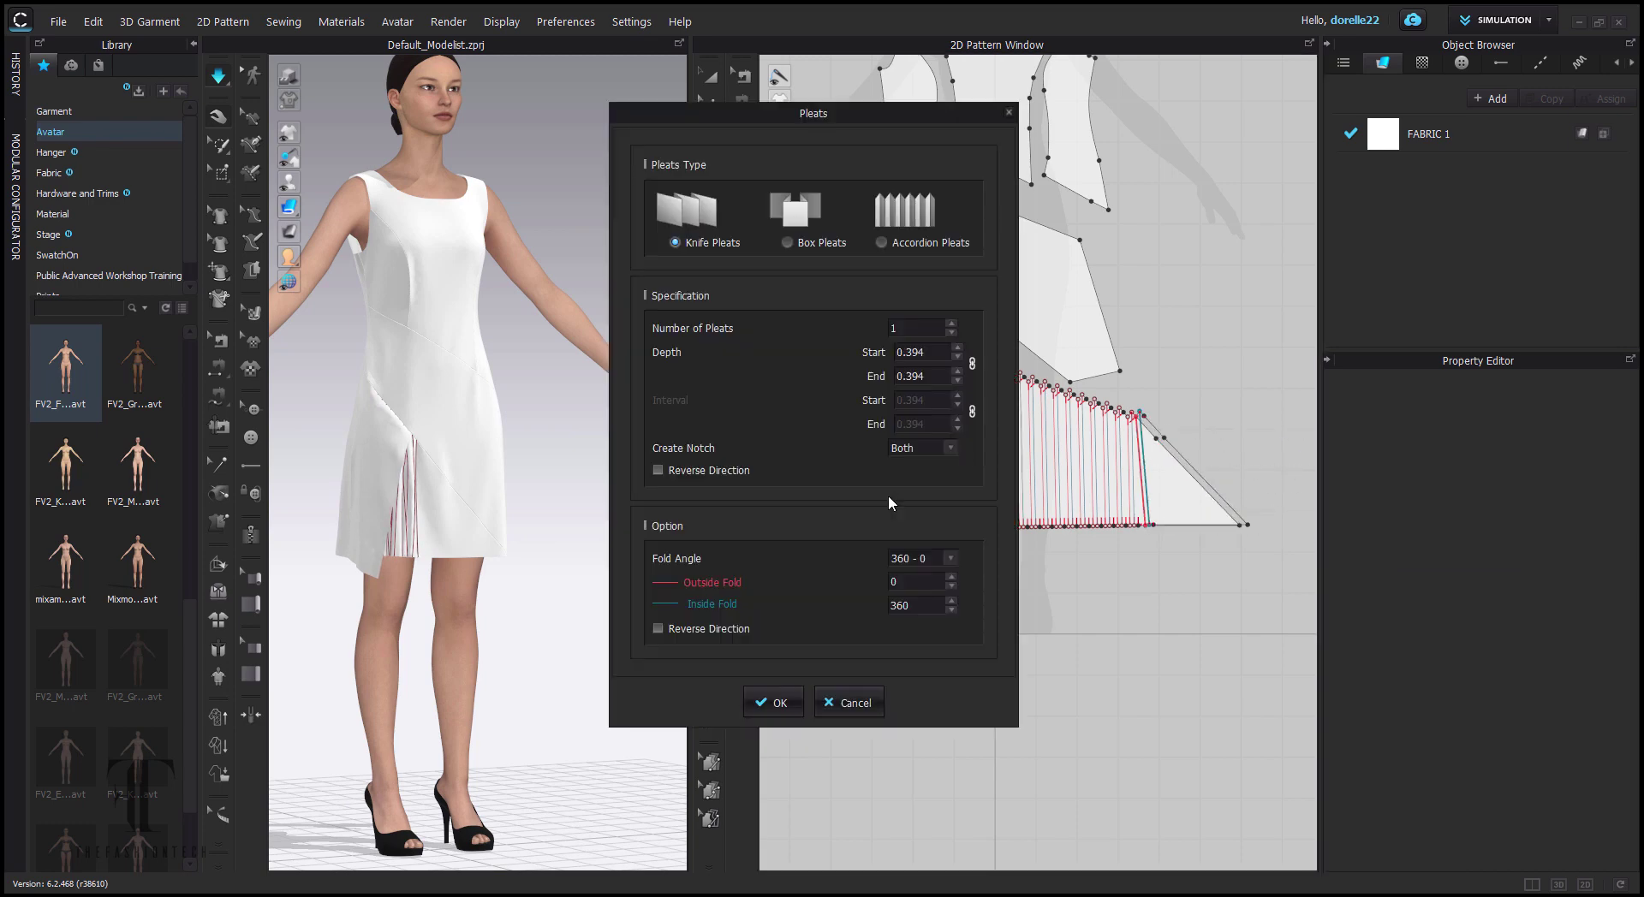
click(769, 709)
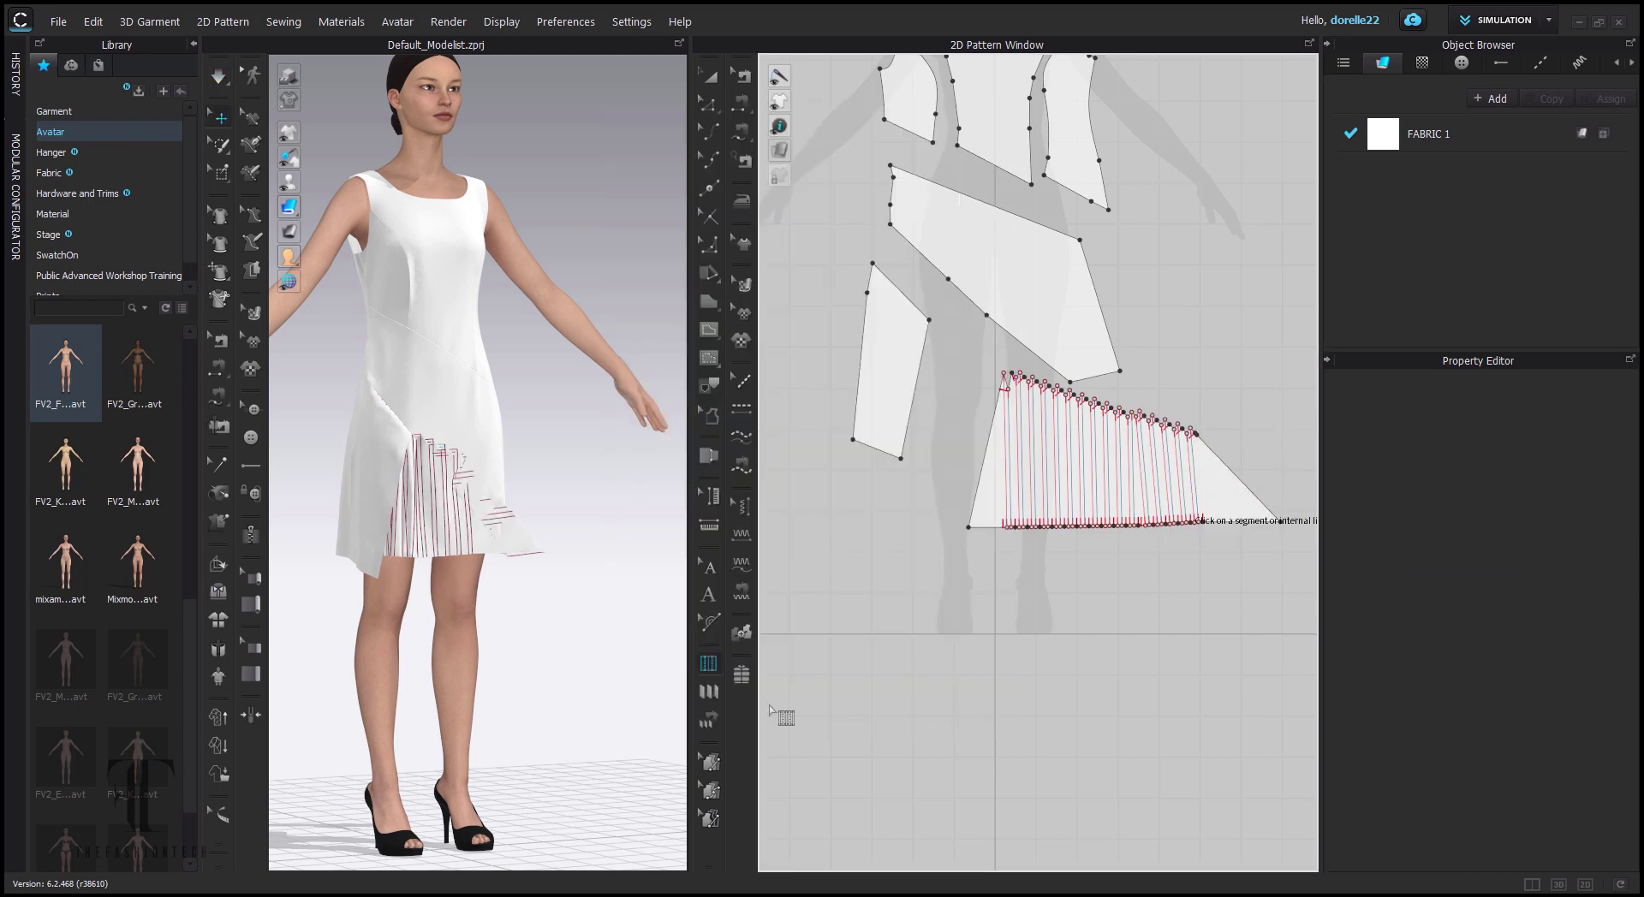
click(221, 80)
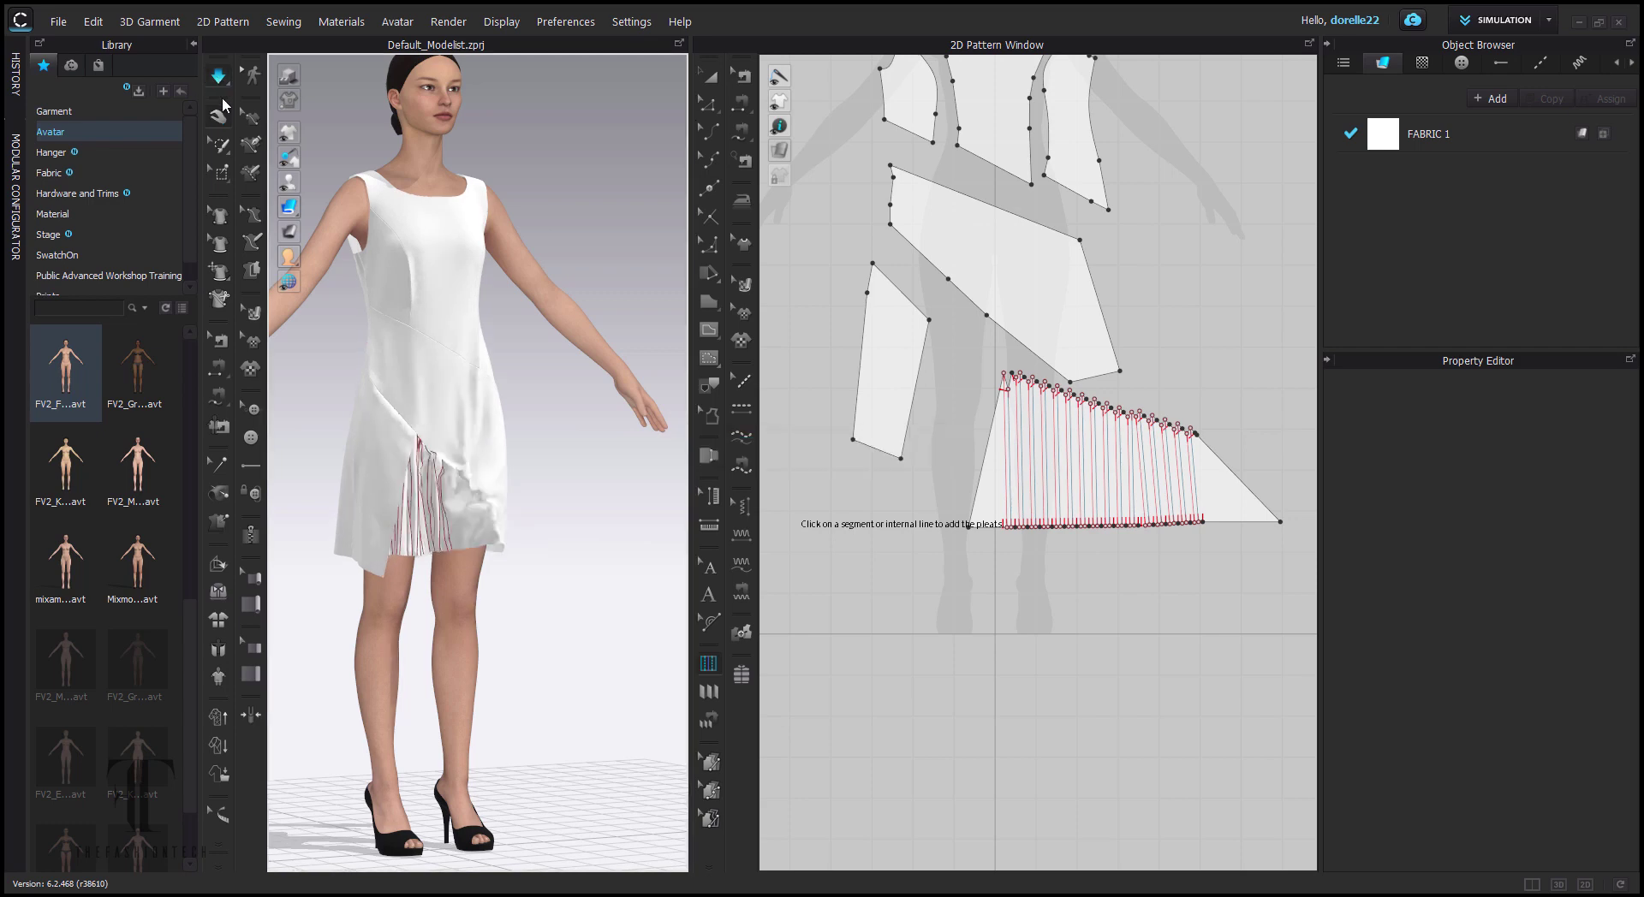
- Pull the pleated panel and the adjoining skirt side panel into place during simulation
click(431, 566)
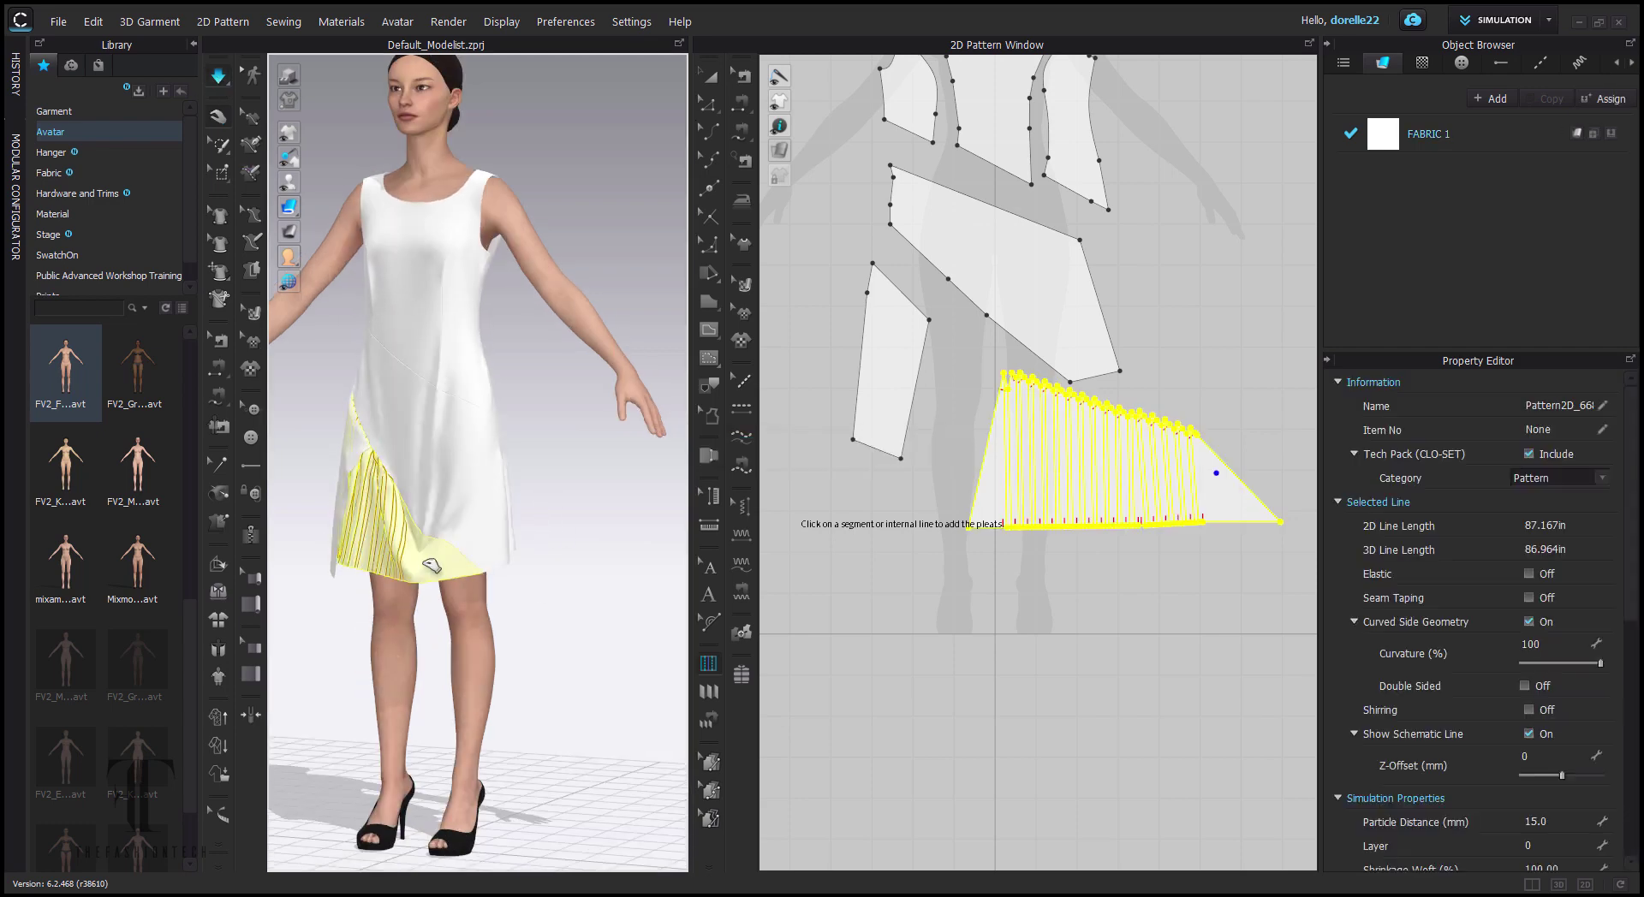
drag(518, 576, 529, 576)
right_drag(535, 575, 671, 561)
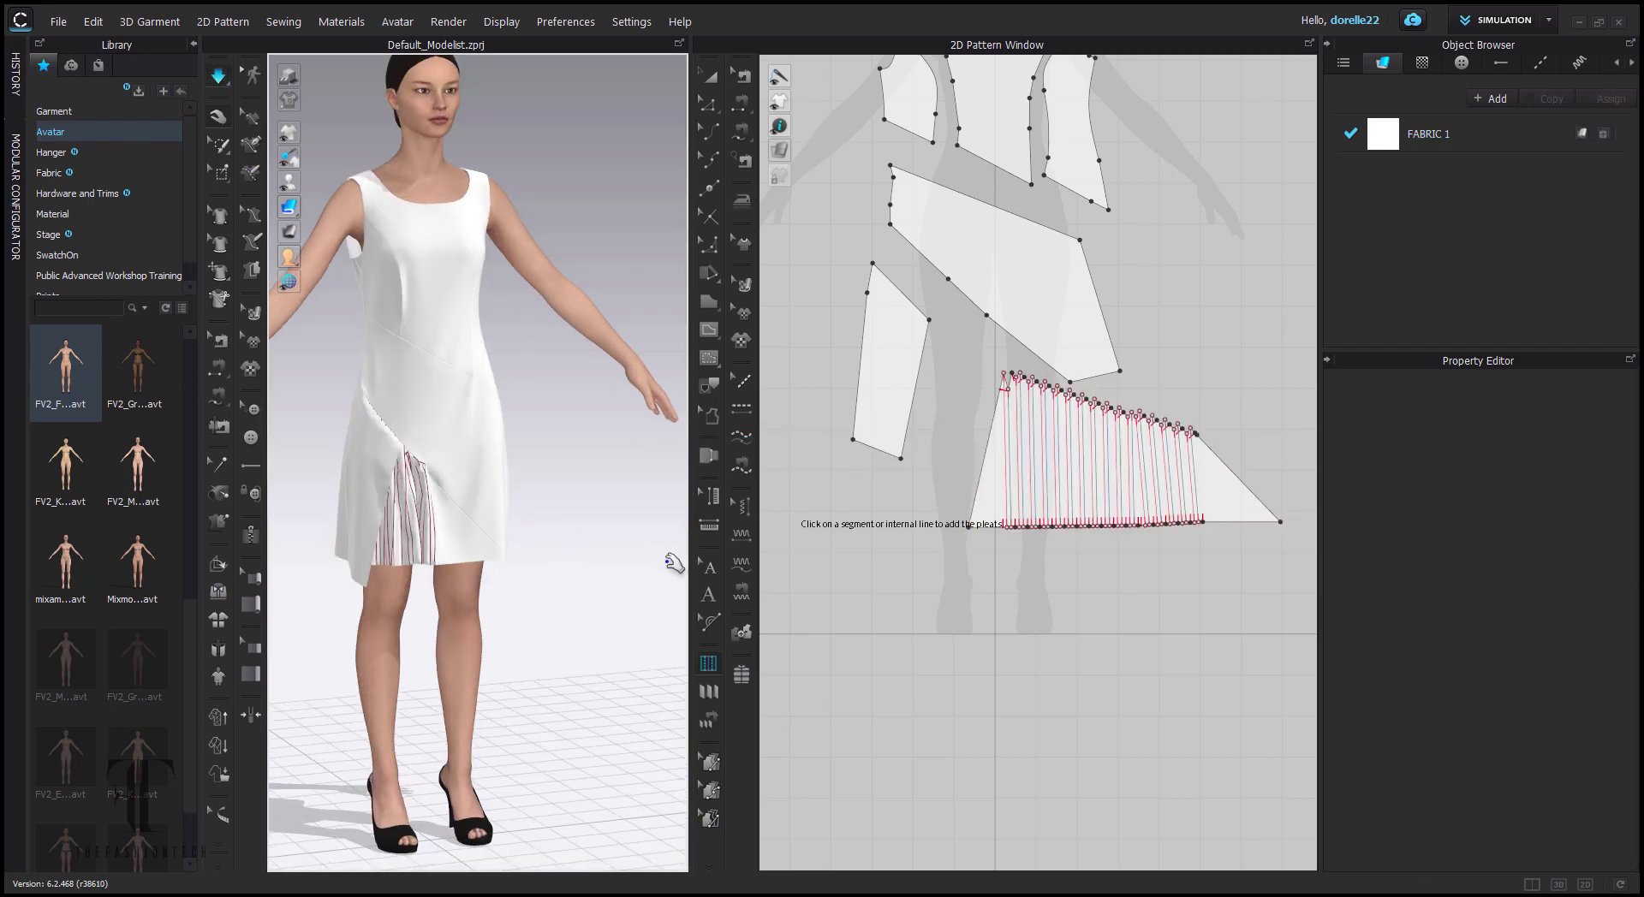
drag(430, 549, 541, 559)
drag(380, 437, 371, 495)
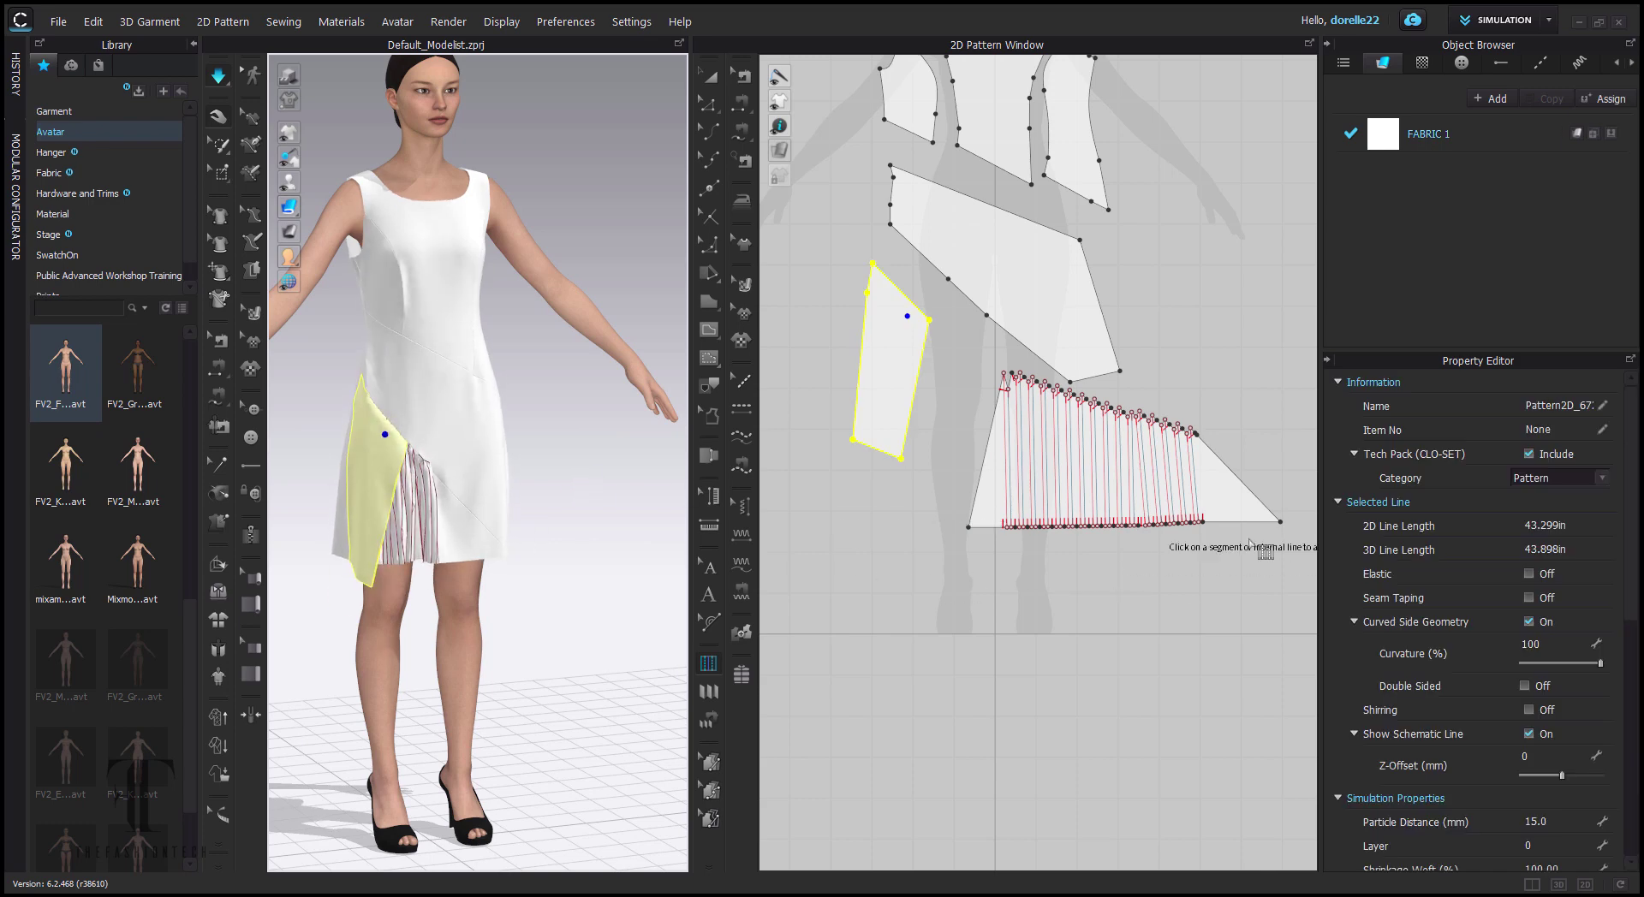
- Add a third group of pleats across the remaining unpleated area of the triangular skirt panel
click(1202, 443)
click(1209, 511)
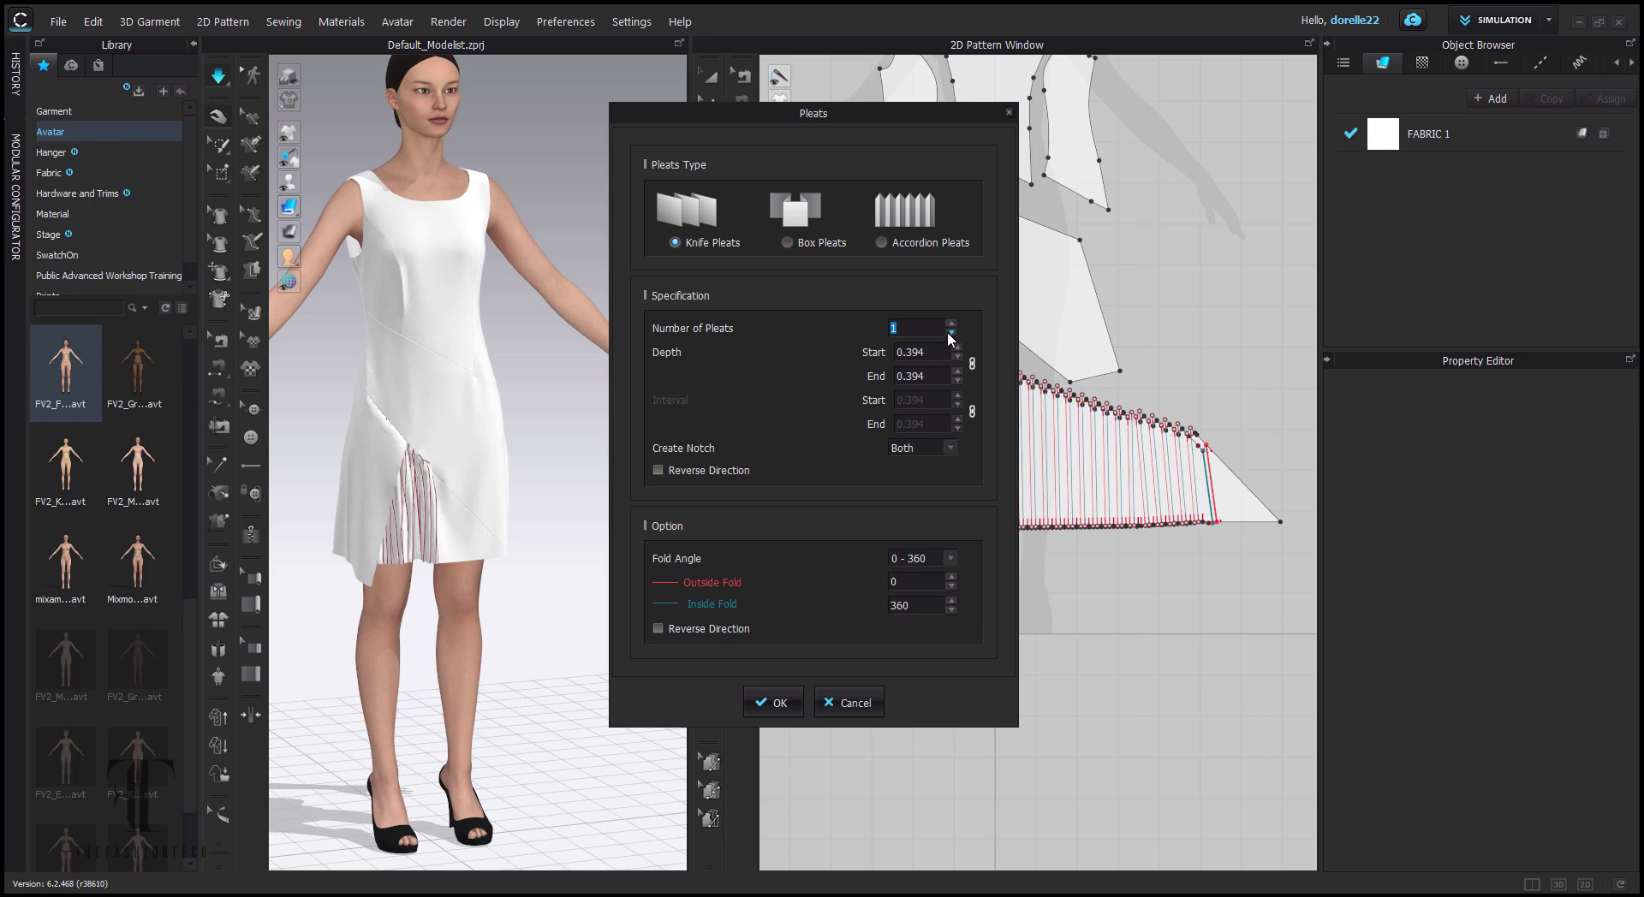
click(778, 700)
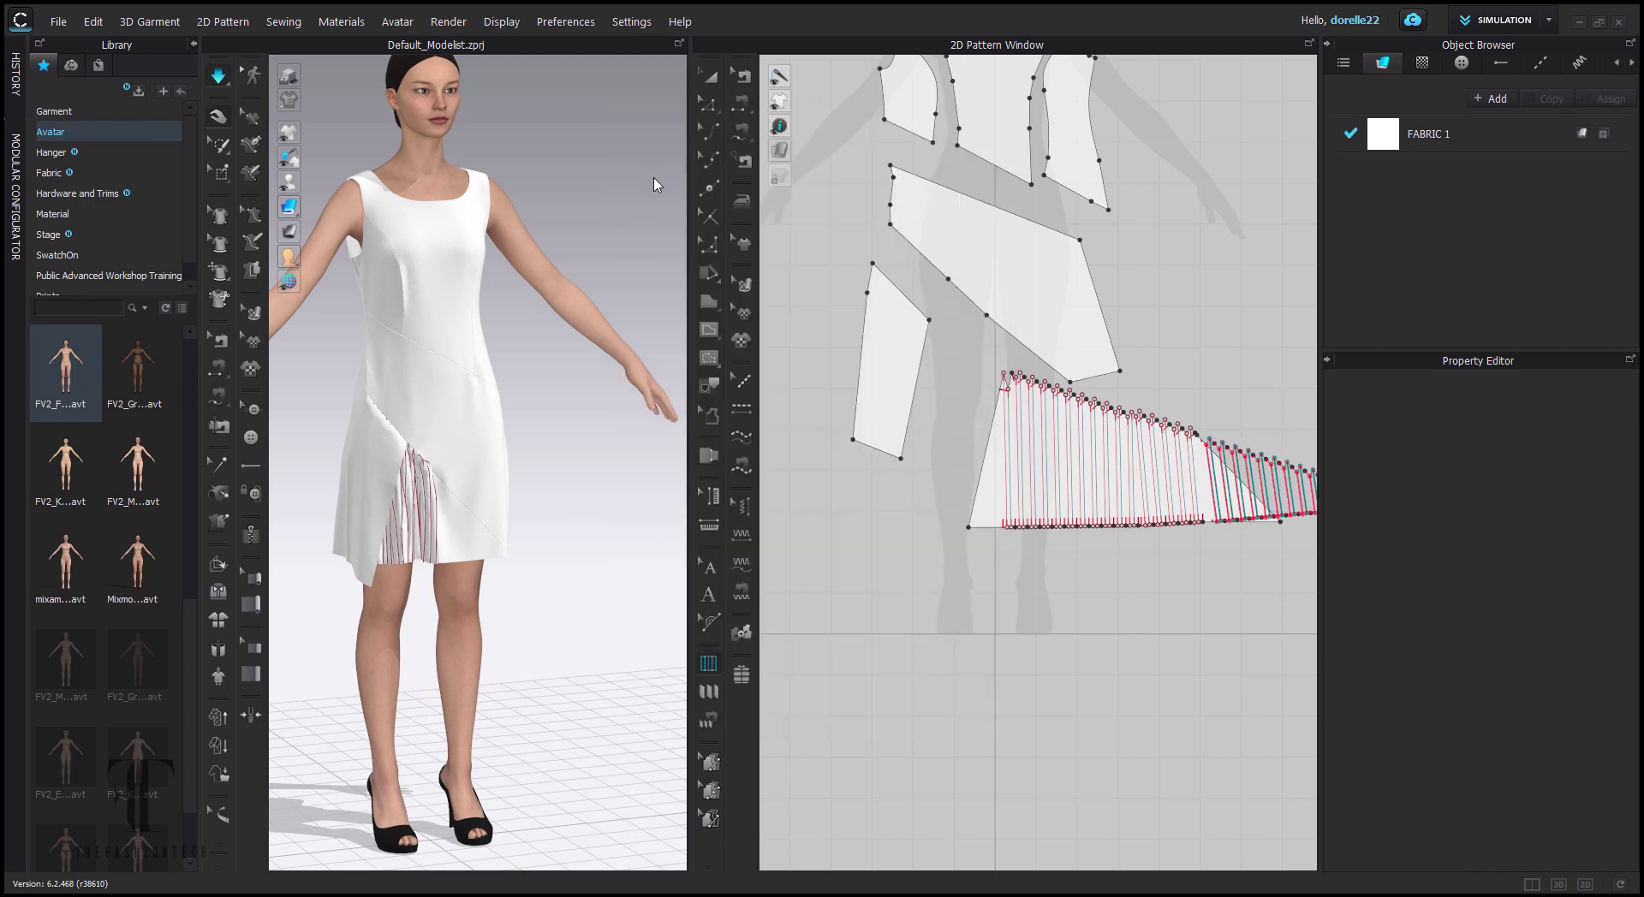
- Simulate the triangular skirt panel with its third pleat group and pull its hem to settle the folds
drag(499, 547, 598, 630)
click(496, 548)
click(572, 552)
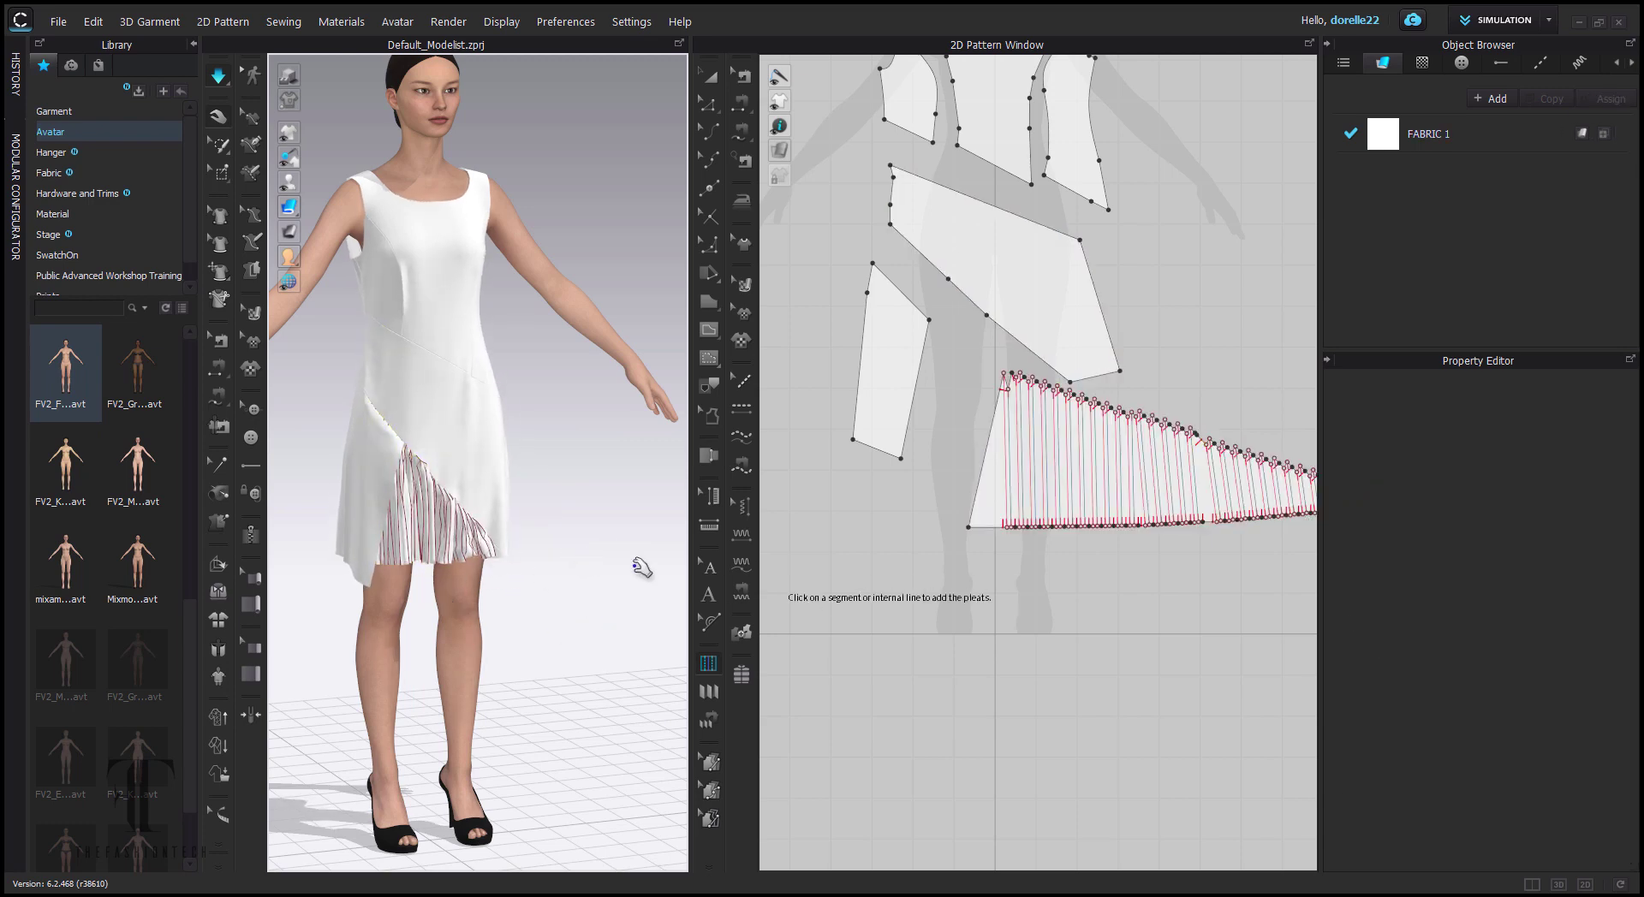
right_drag(642, 568, 394, 513)
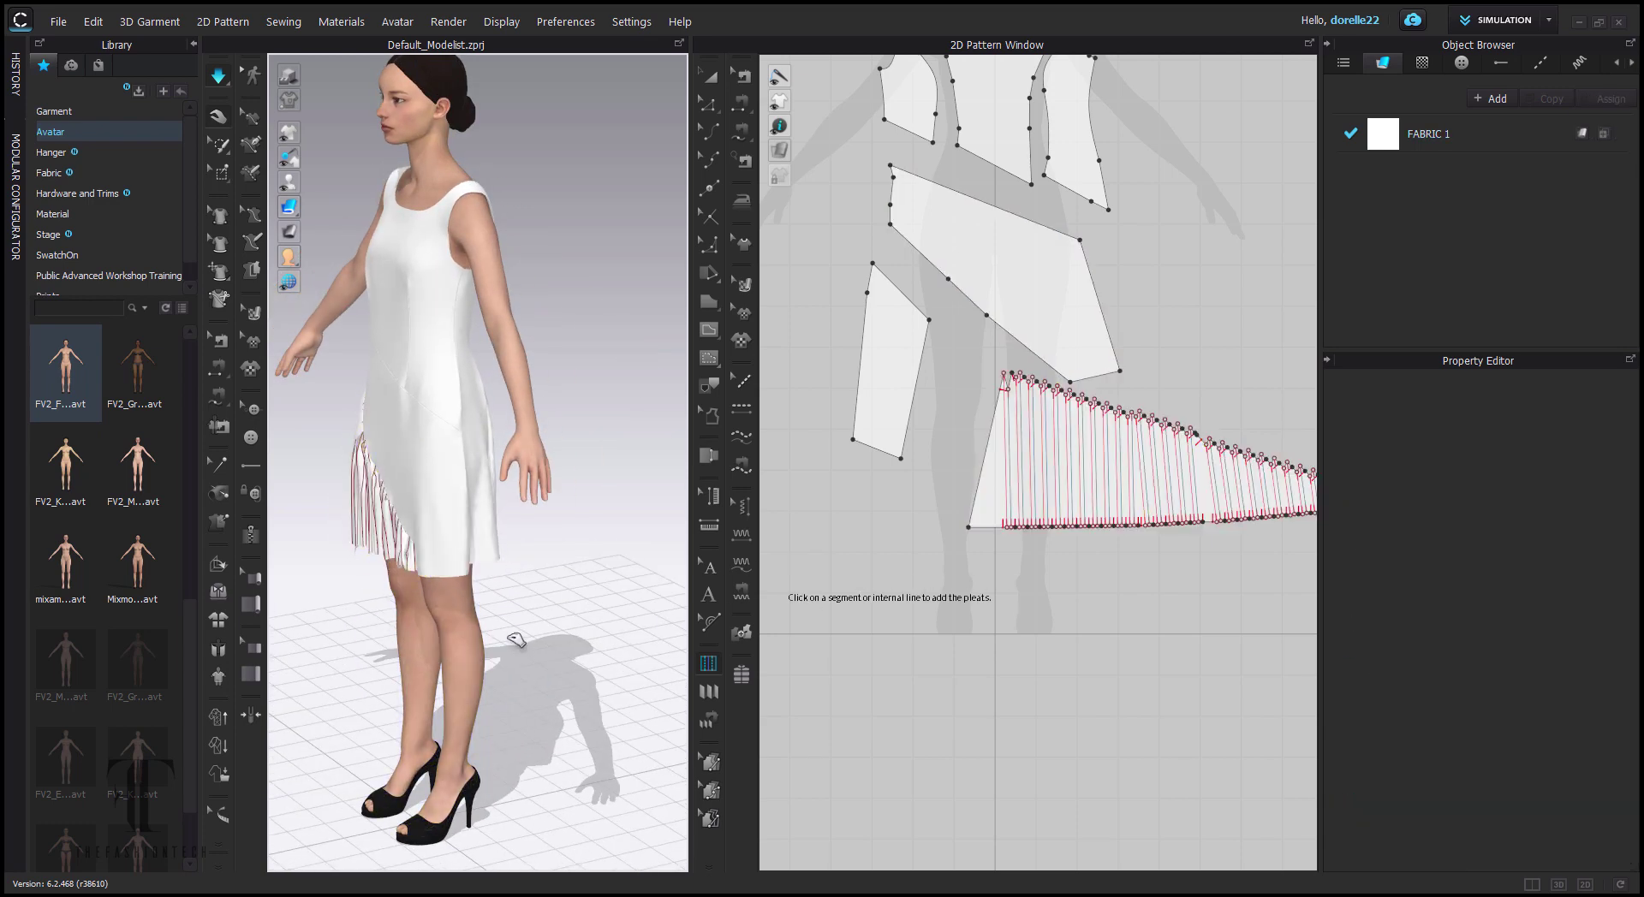
right_drag(515, 640, 617, 634)
click(460, 540)
scroll(468, 521, up, 4)
middle_drag(470, 521, 630, 199)
drag(533, 389, 541, 296)
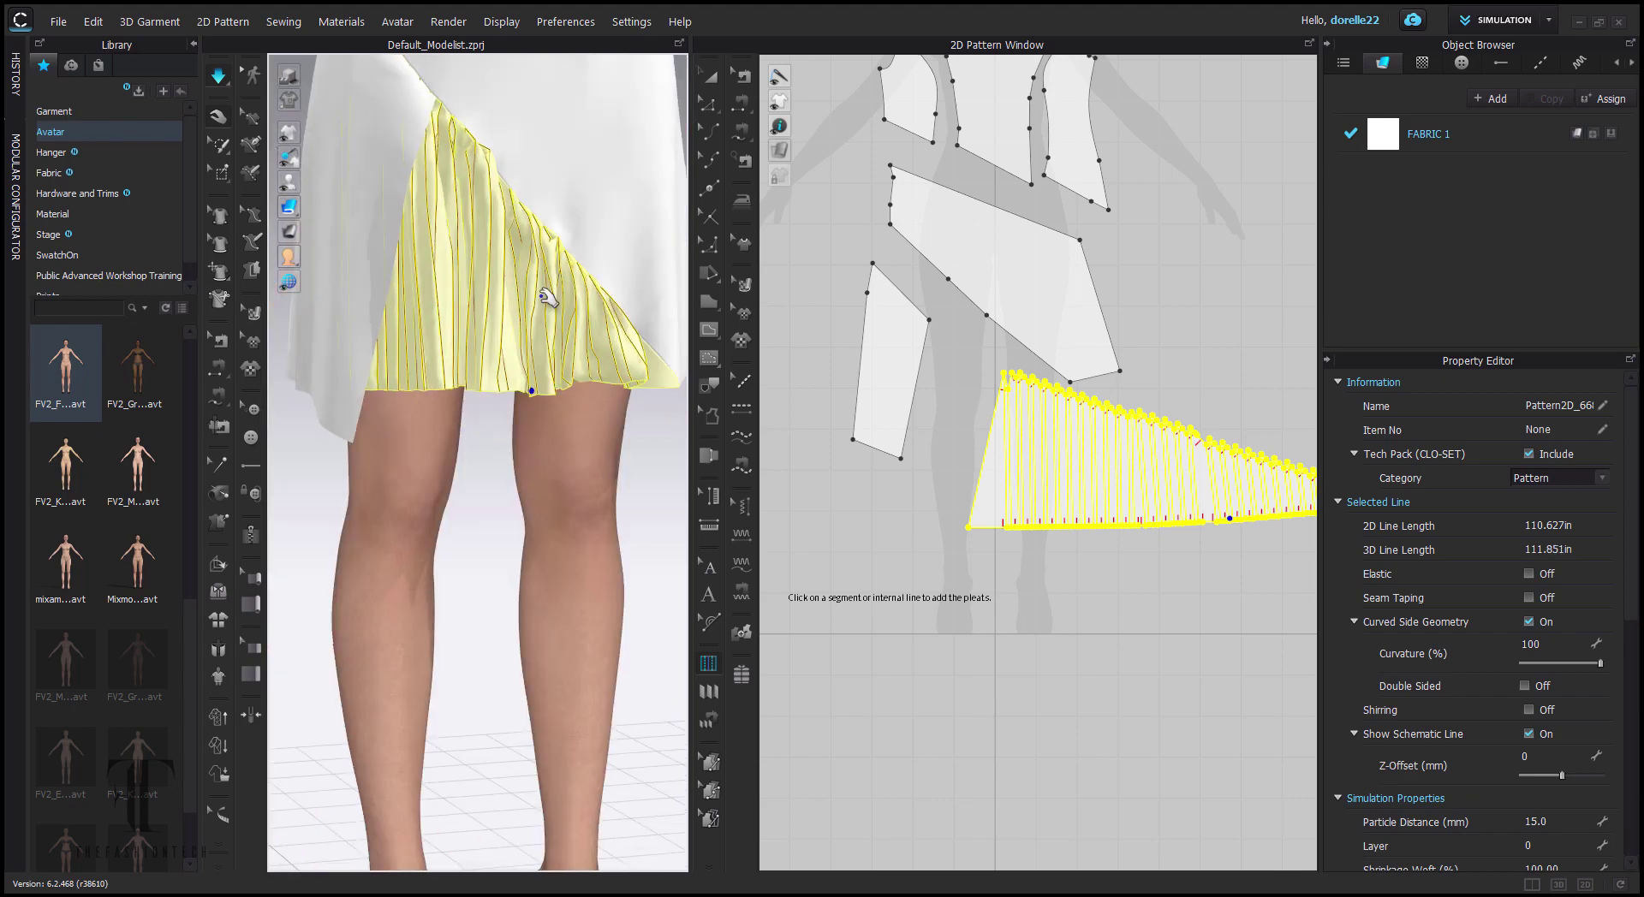
- Add a second fabric, choose a physical property preset for it and try it on the pleated triangular panel
click(1491, 99)
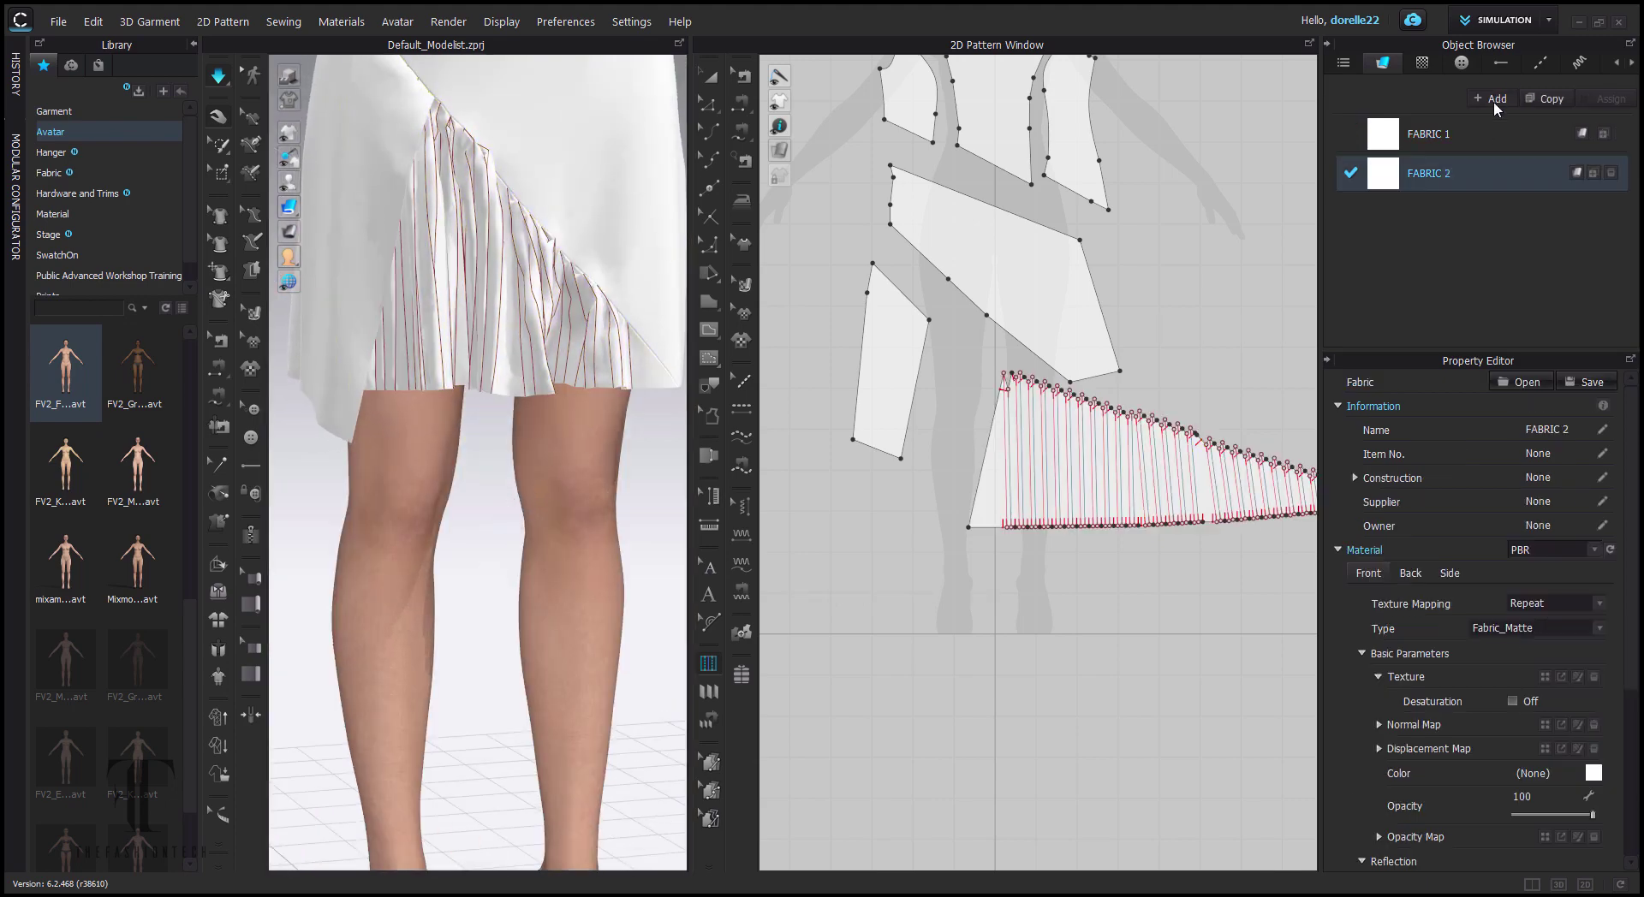
scroll(1485, 616, down, 4)
click(1570, 811)
scroll(1486, 112, up, 10)
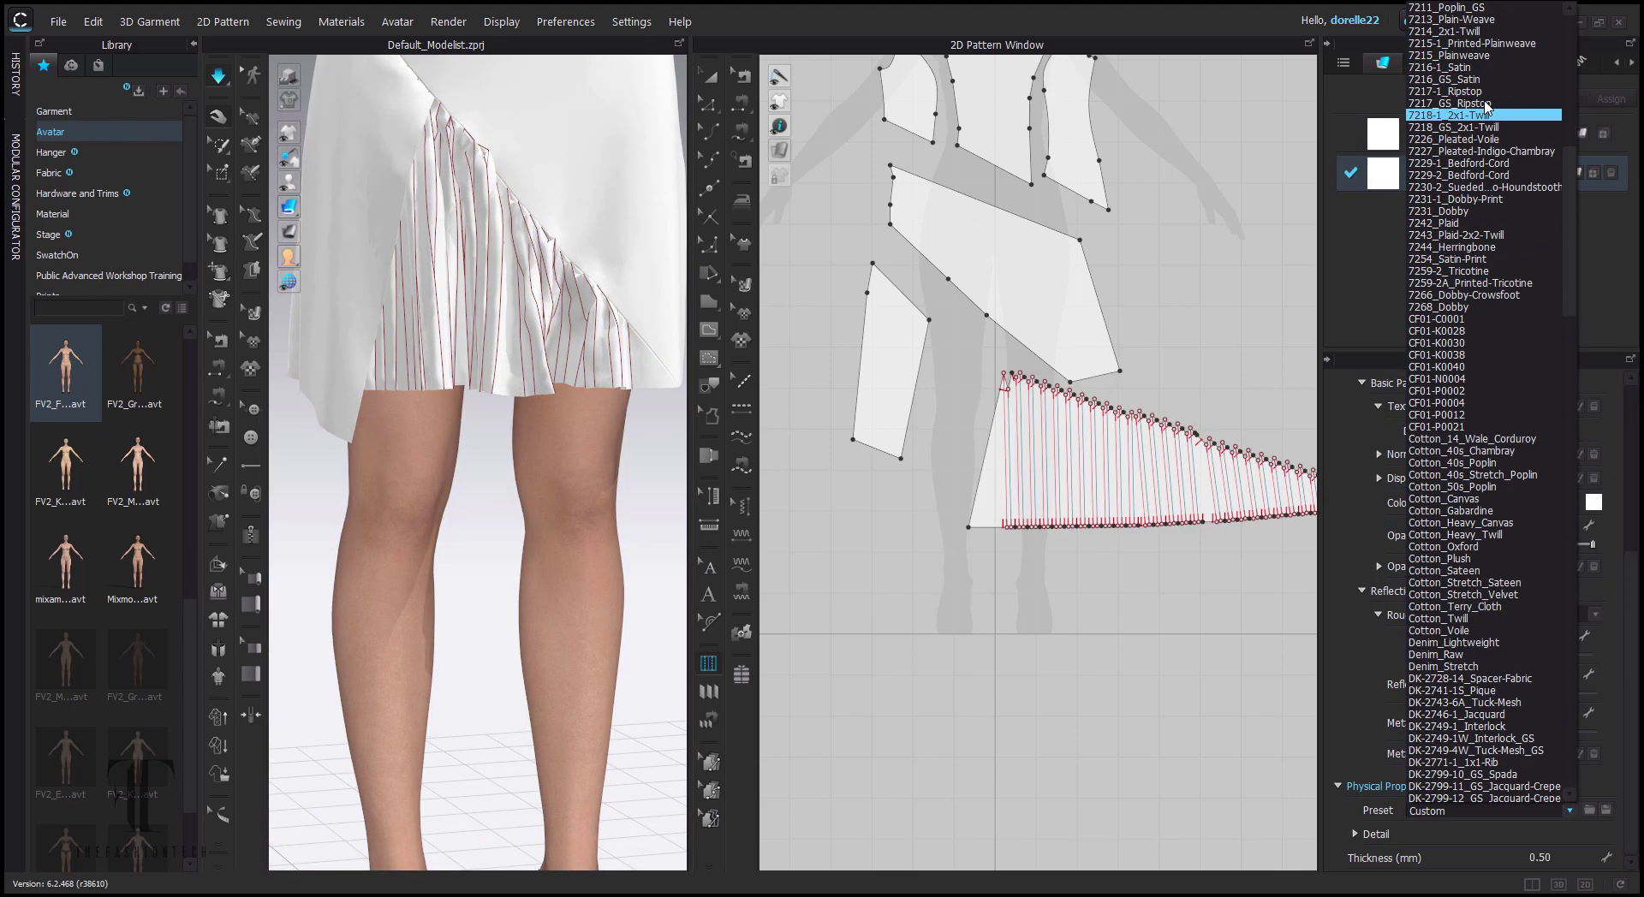
click(1488, 87)
click(1203, 484)
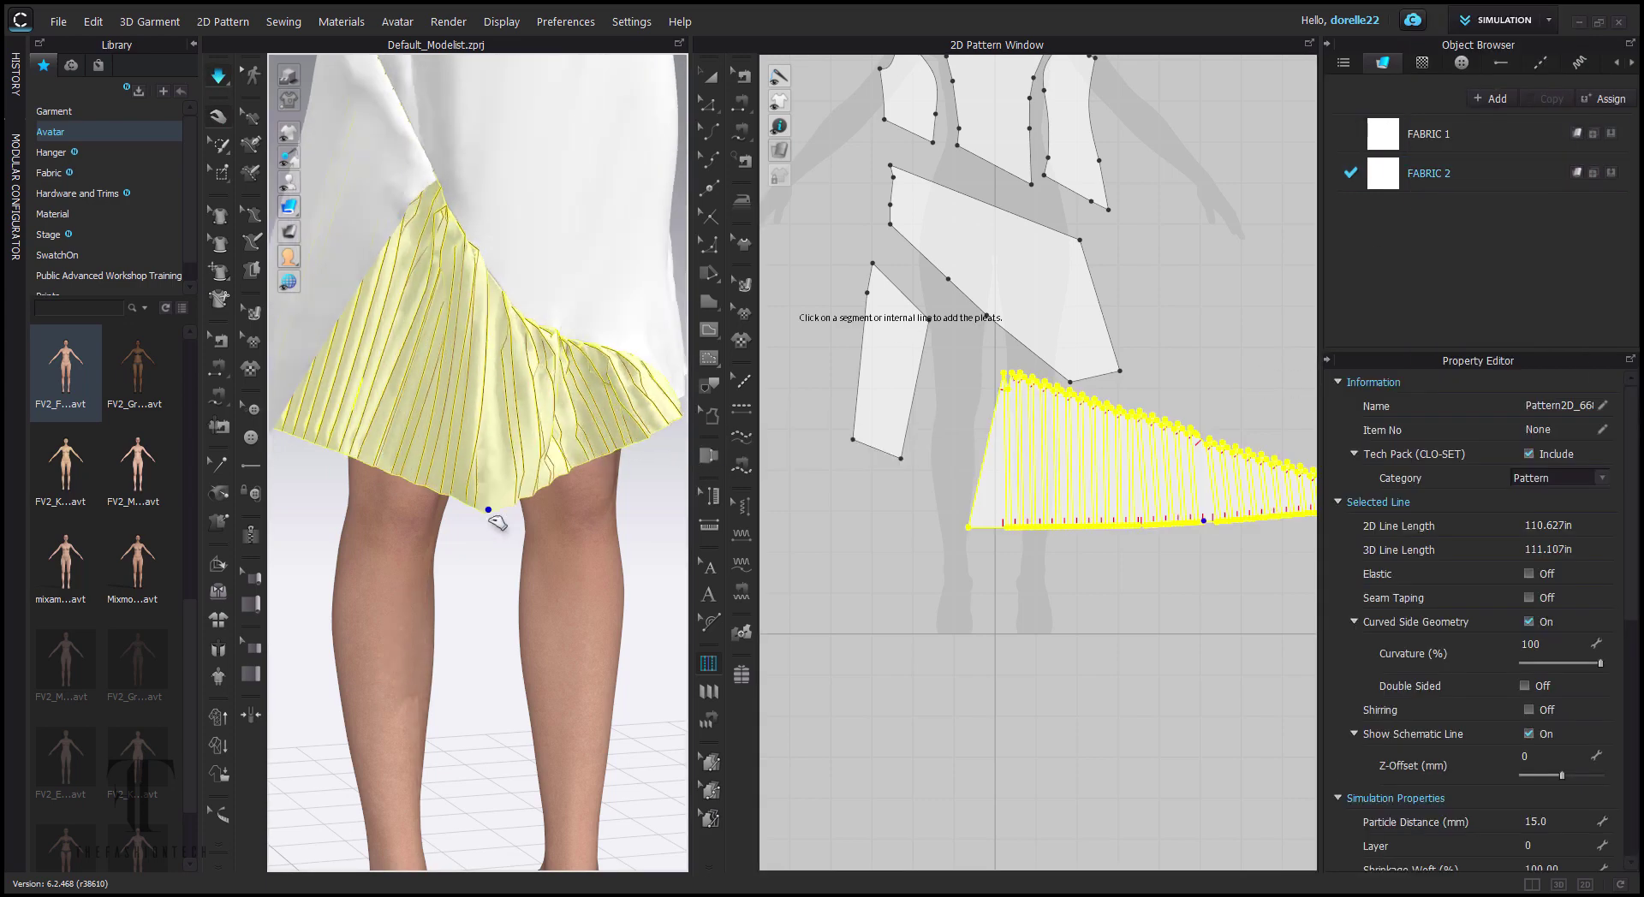
- Assign FABRIC 1 back to the pleated triangular panel and resume the simulation
scroll(1223, 555, up, 4)
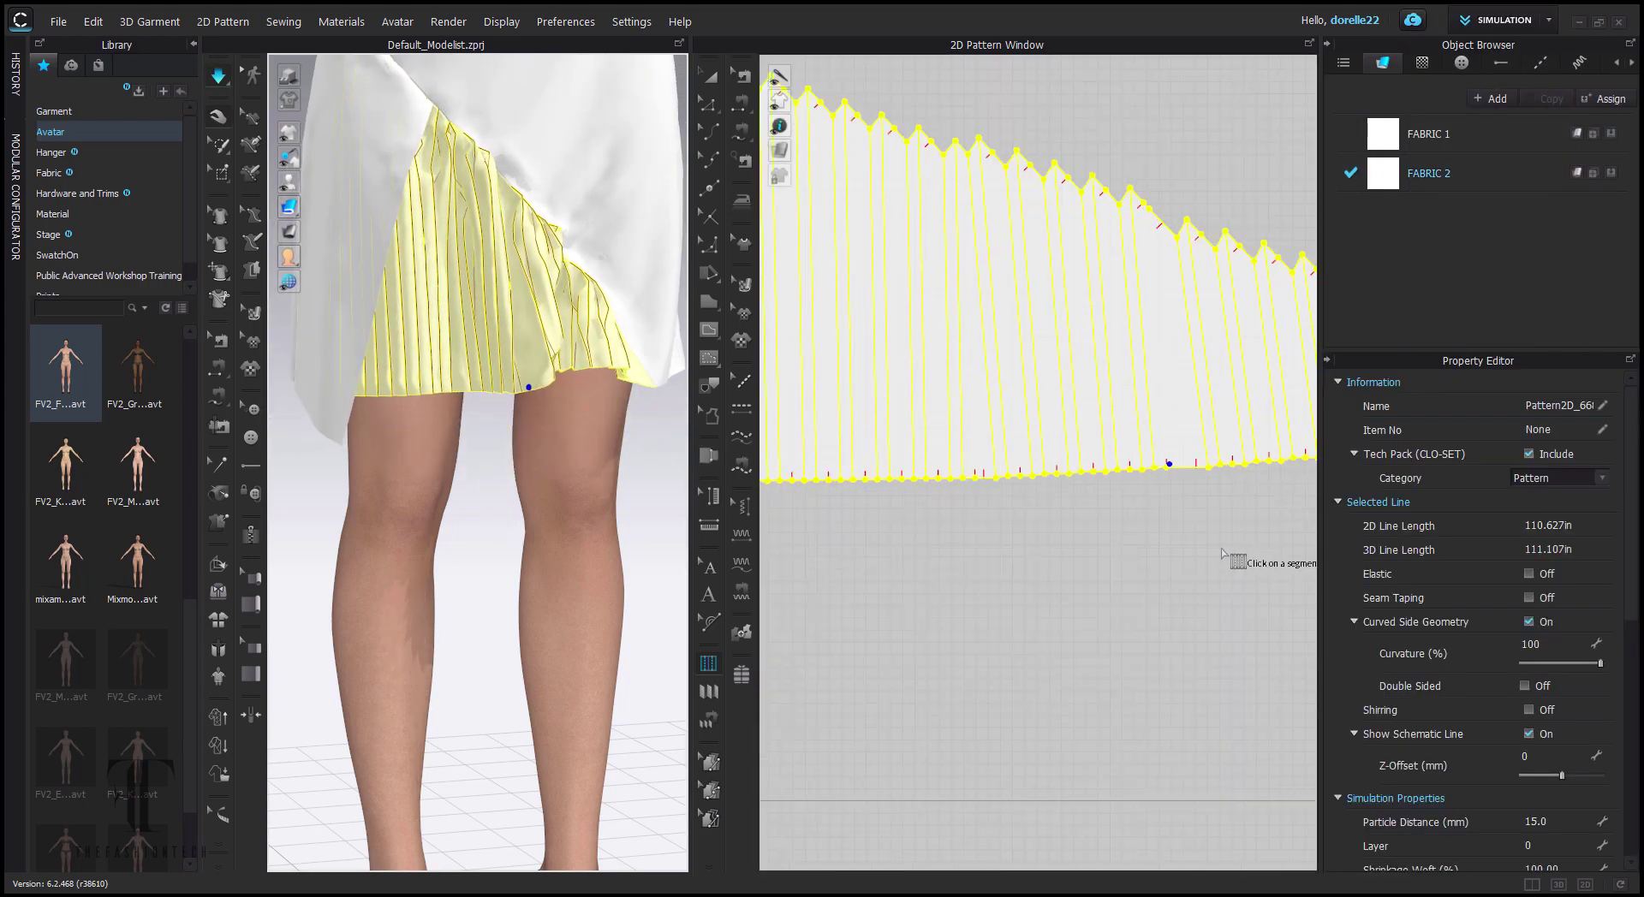
click(709, 75)
click(1387, 132)
click(1233, 163)
drag(1387, 134, 1182, 282)
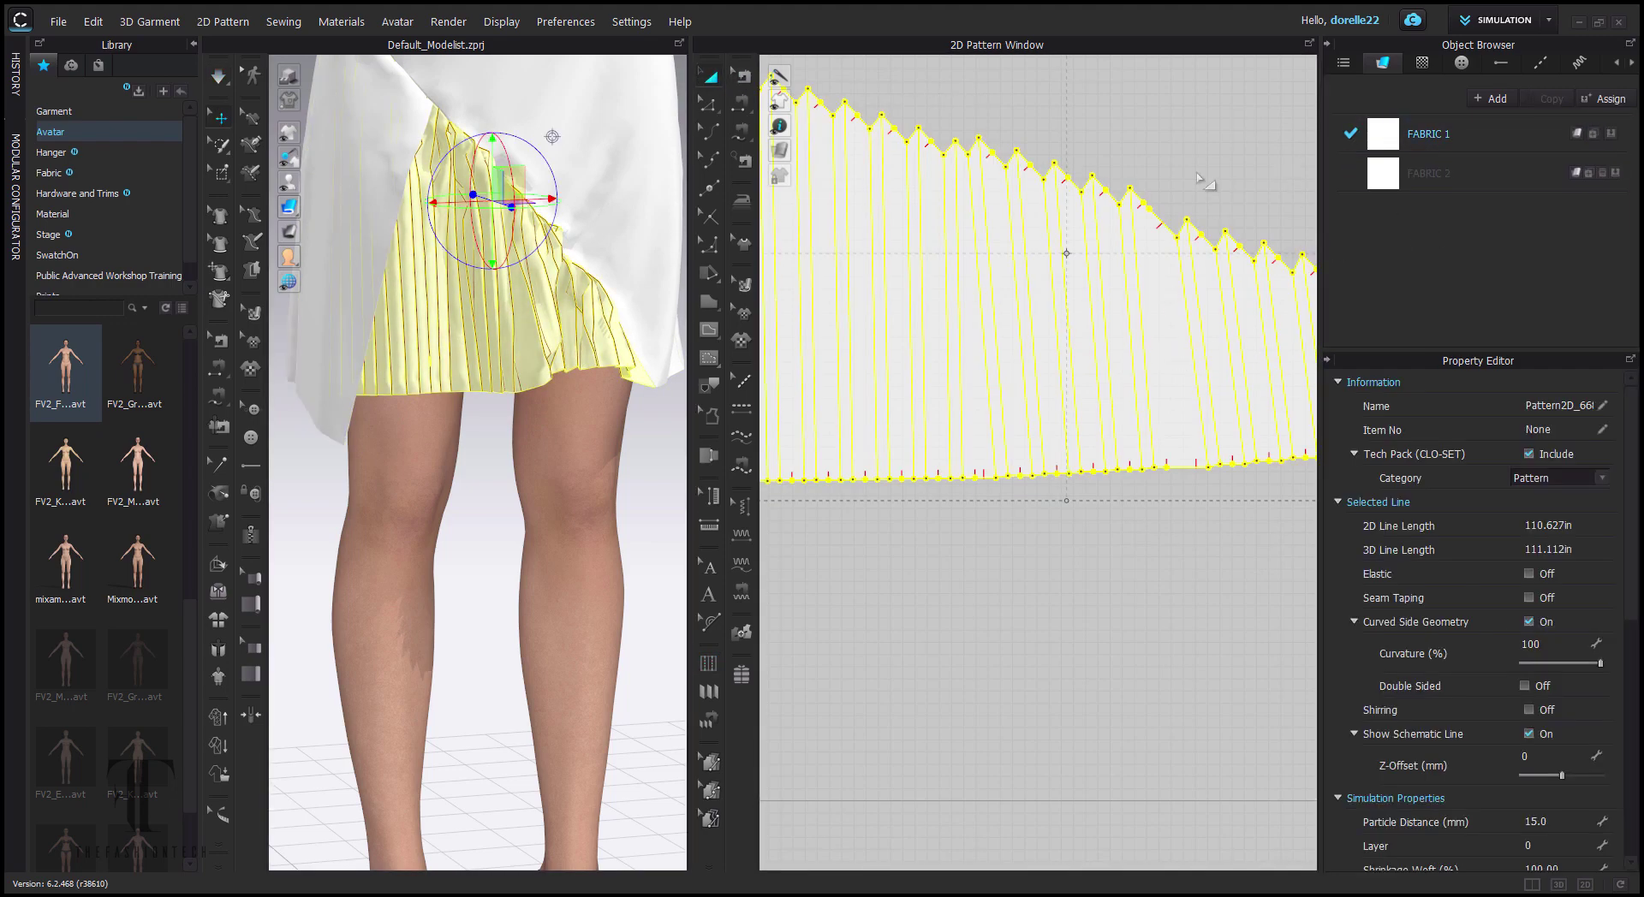
click(1209, 181)
click(219, 75)
- Move the fold line at the join of the last two pleat groups beside the neighbouring pleat and flatten the adjoining edge points
scroll(818, 62, up, 2)
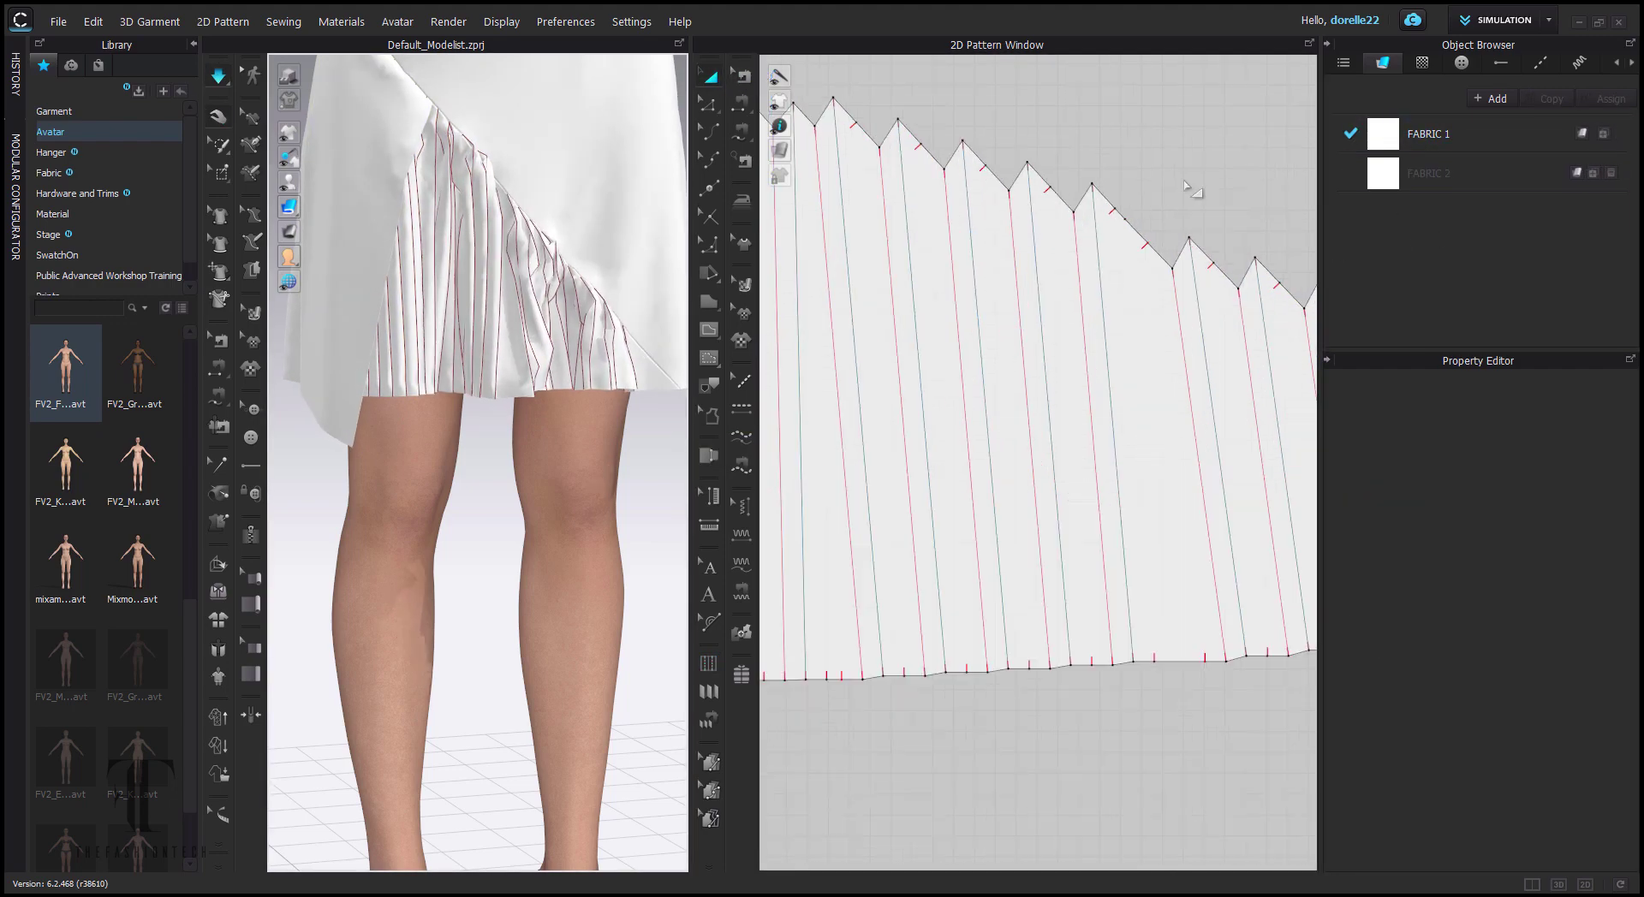
click(1175, 280)
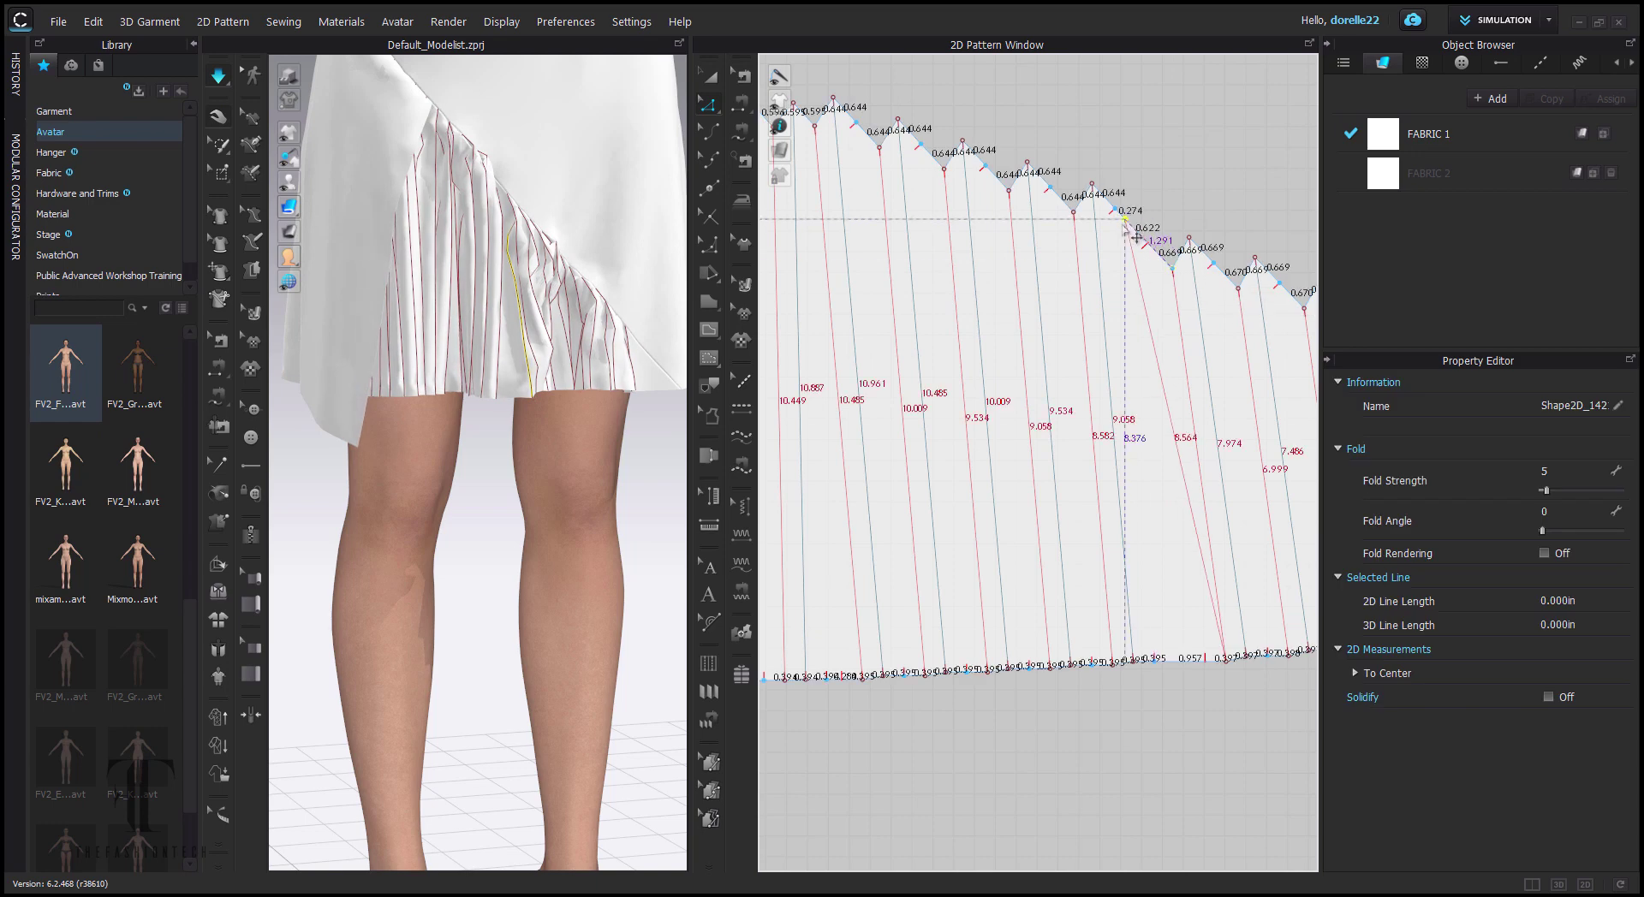
drag(1226, 661, 1154, 662)
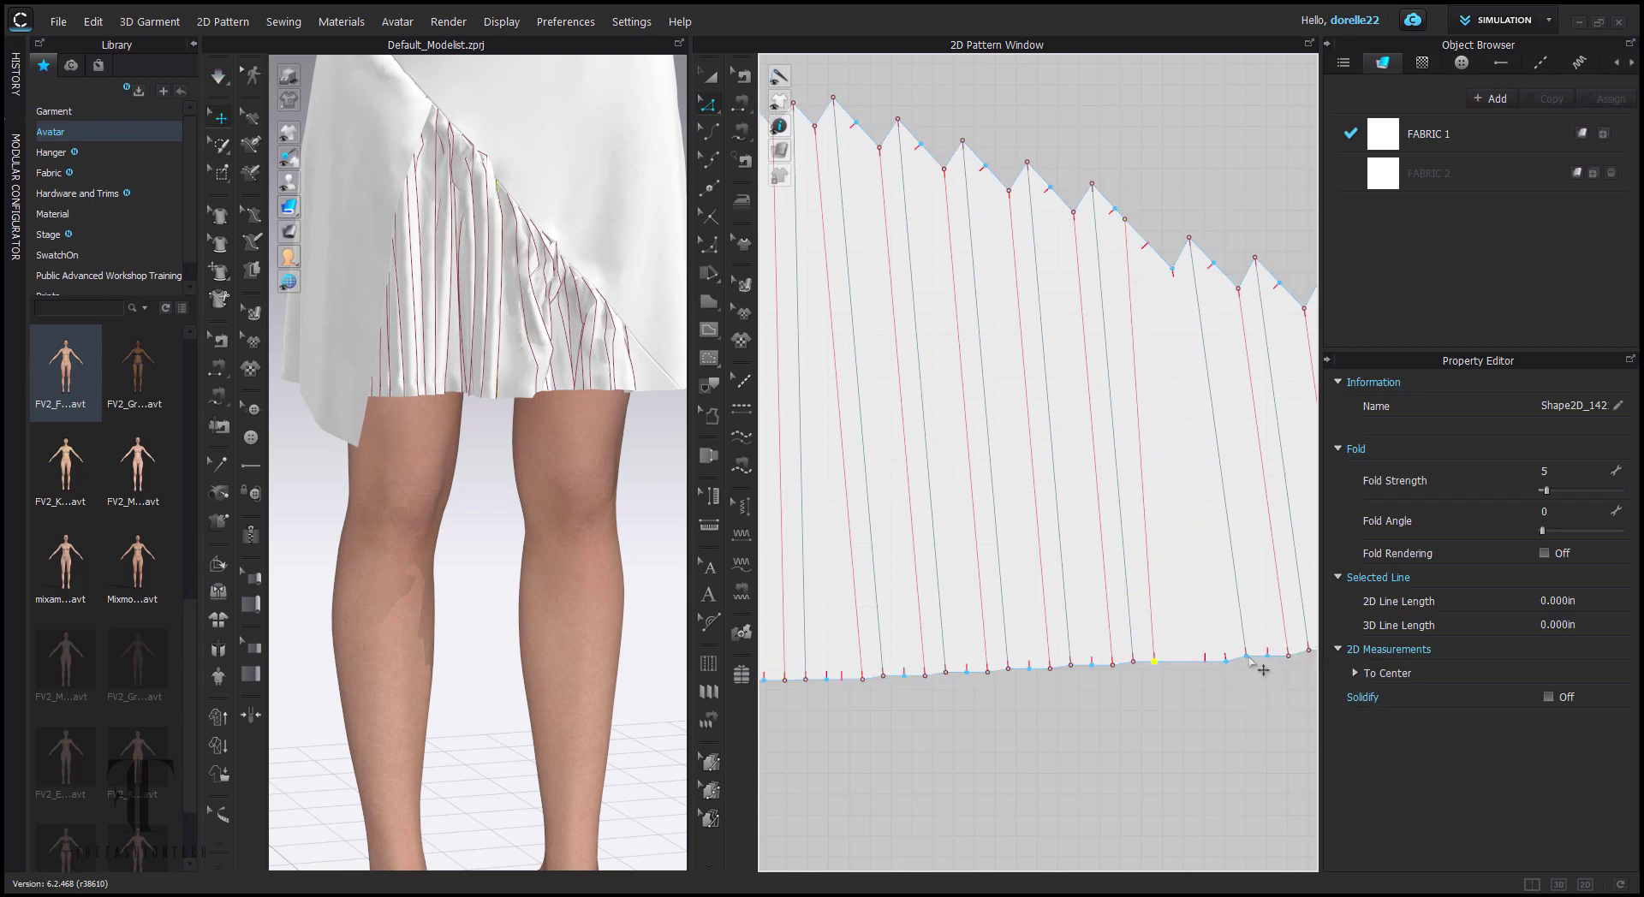
click(1185, 280)
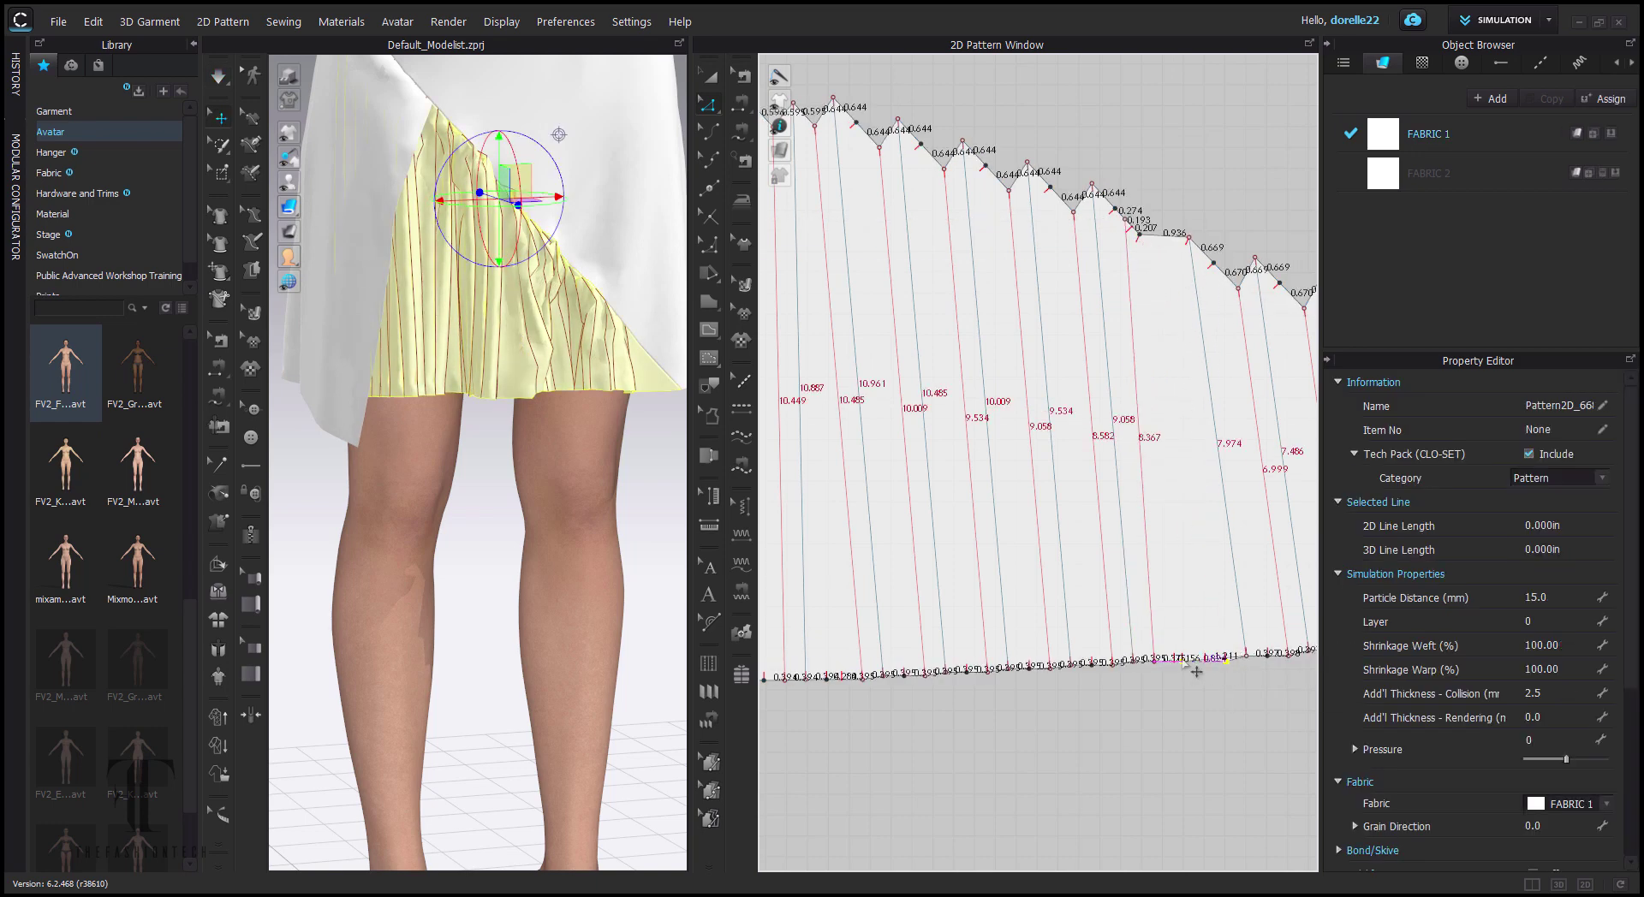
click(1230, 700)
- Simulate the corrected pleats and pull the panel's hem to settle them
key(space)
drag(549, 388, 566, 383)
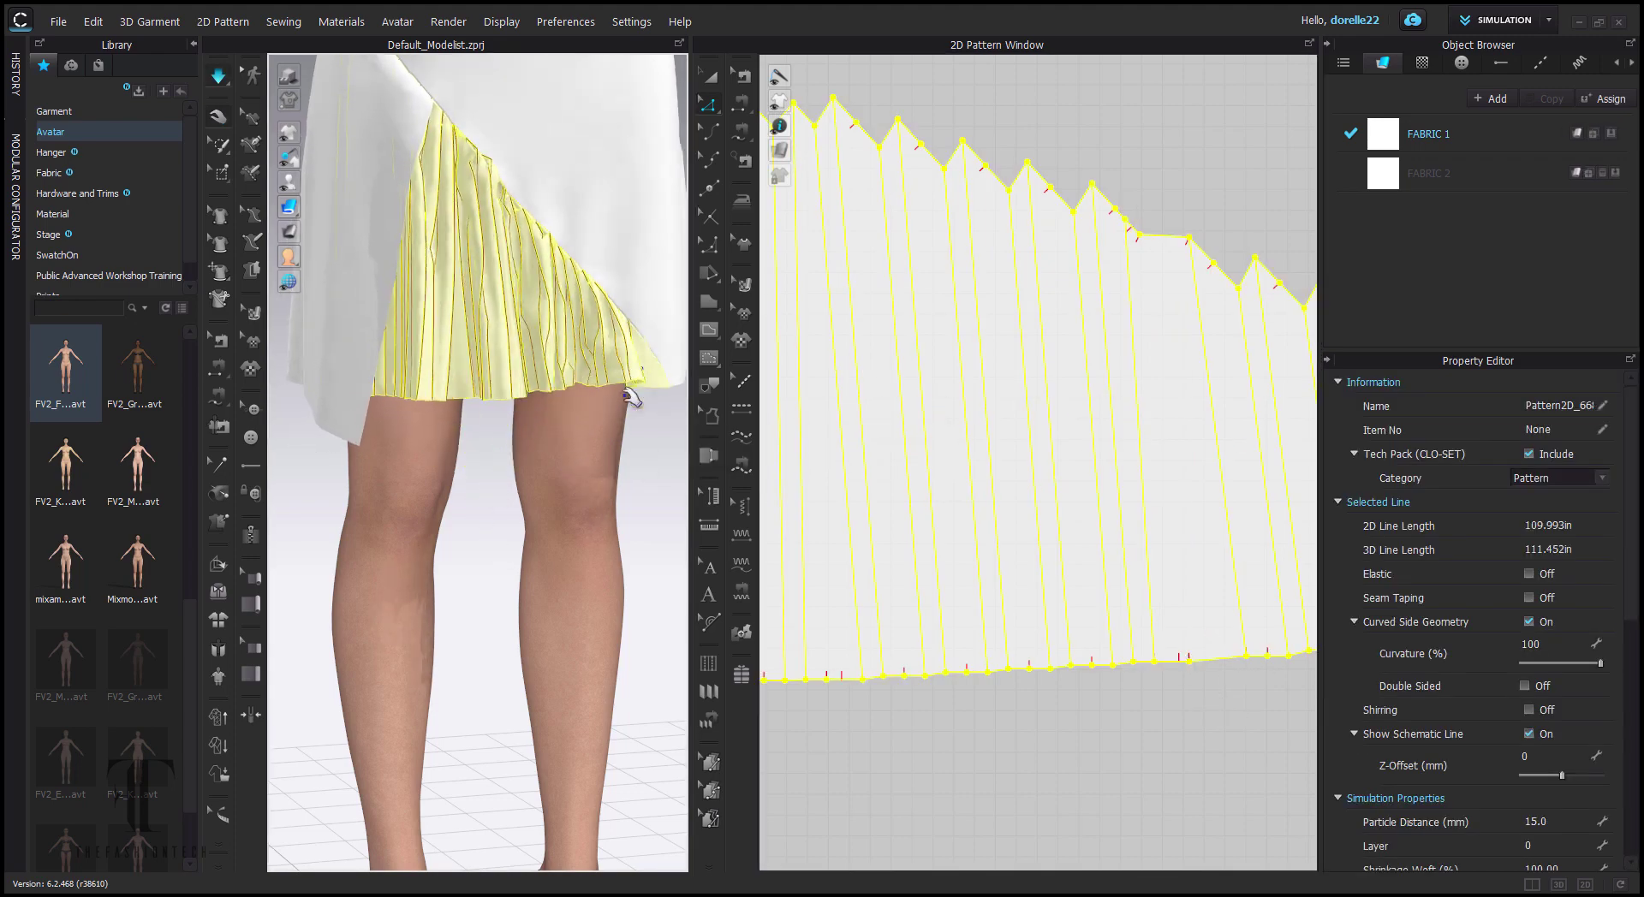
drag(586, 559, 602, 491)
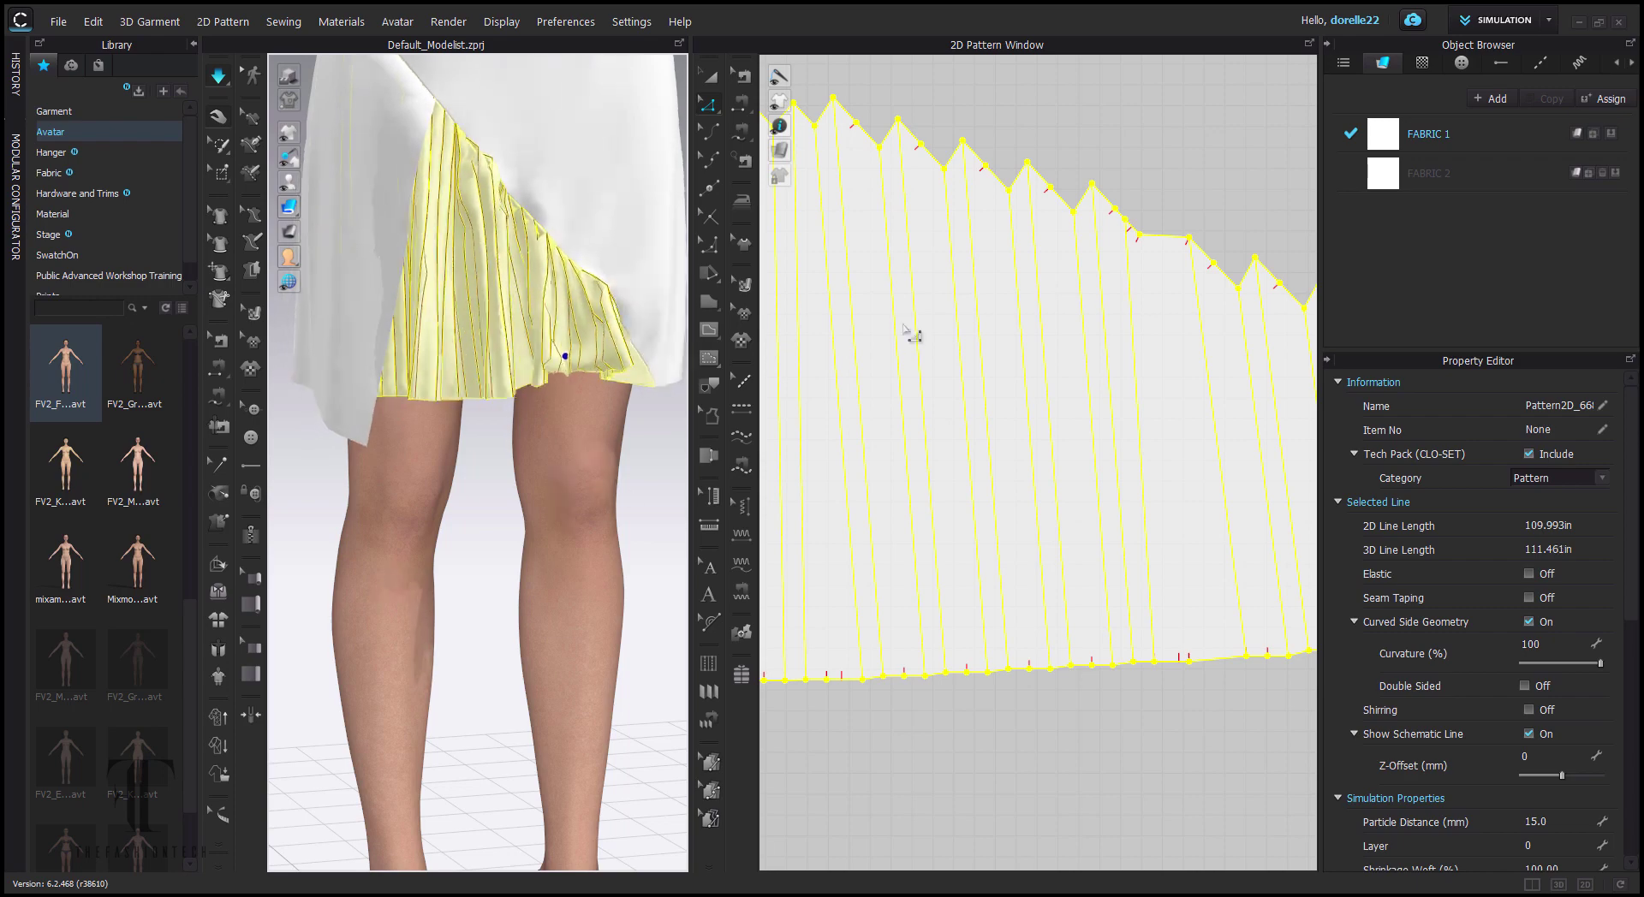
- Select the third pleat group's points and fold lines and move them closer to the second group to narrow the gap
click(903, 325)
scroll(903, 326, down, 2)
middle_drag(1181, 334, 946, 281)
drag(961, 176, 1202, 571)
scroll(1202, 571, down, 3)
middle_drag(1202, 571, 1032, 582)
drag(1234, 583, 911, 368)
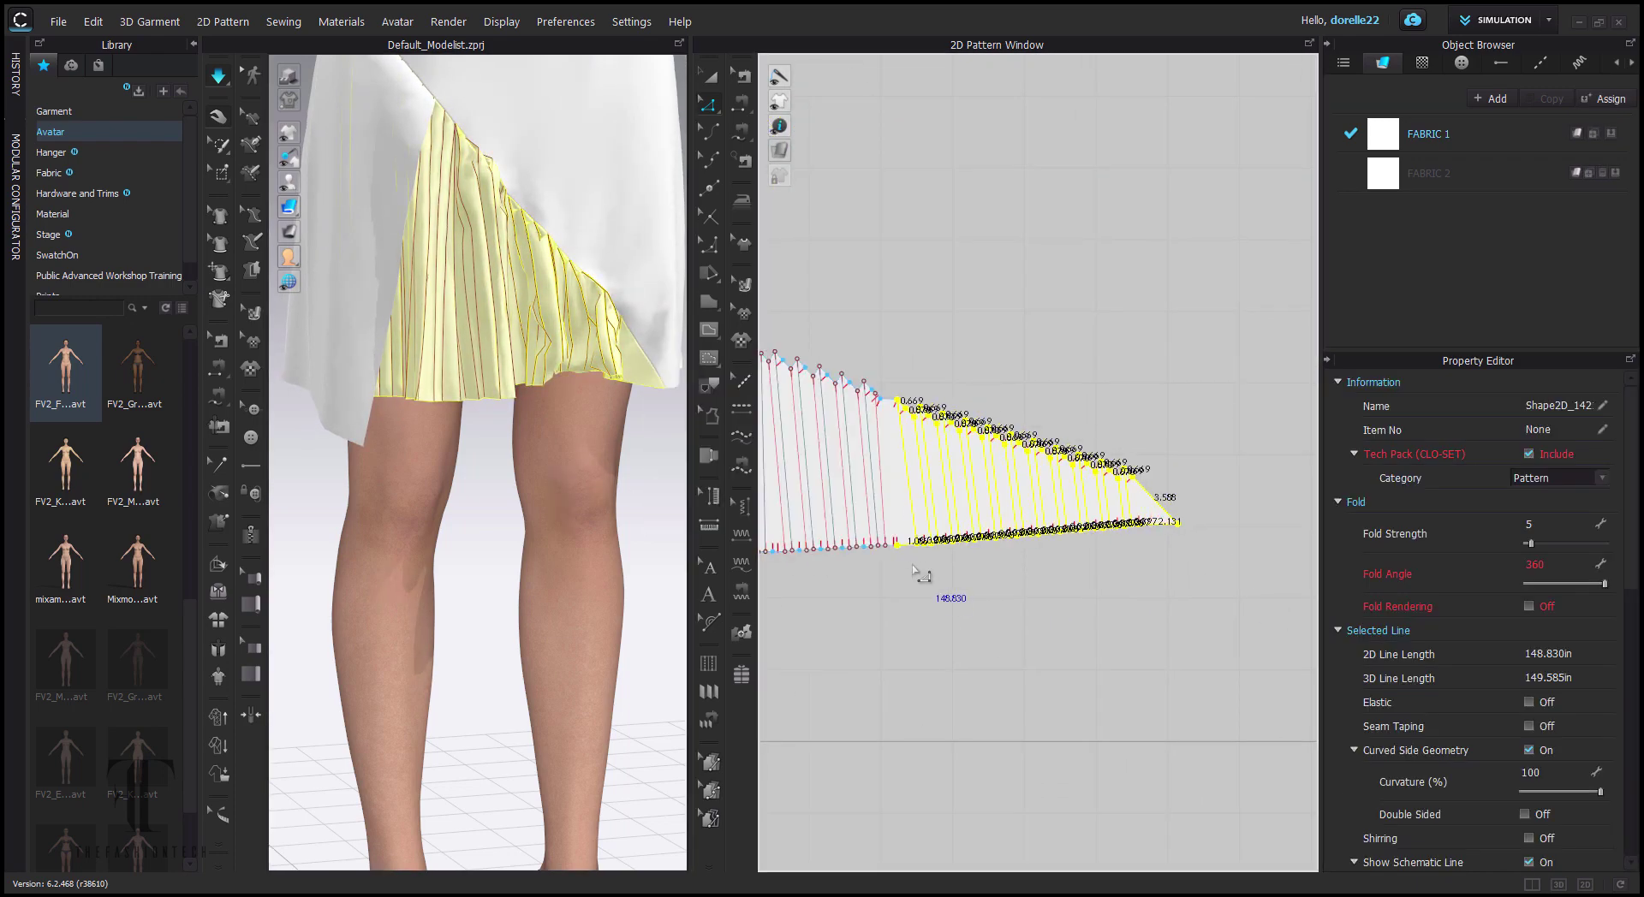
click(911, 519)
key(Return)
scroll(1019, 485, up, 5)
scroll(1019, 486, down, 4)
middle_drag(1011, 481, 1148, 418)
scroll(1148, 416, up, 4)
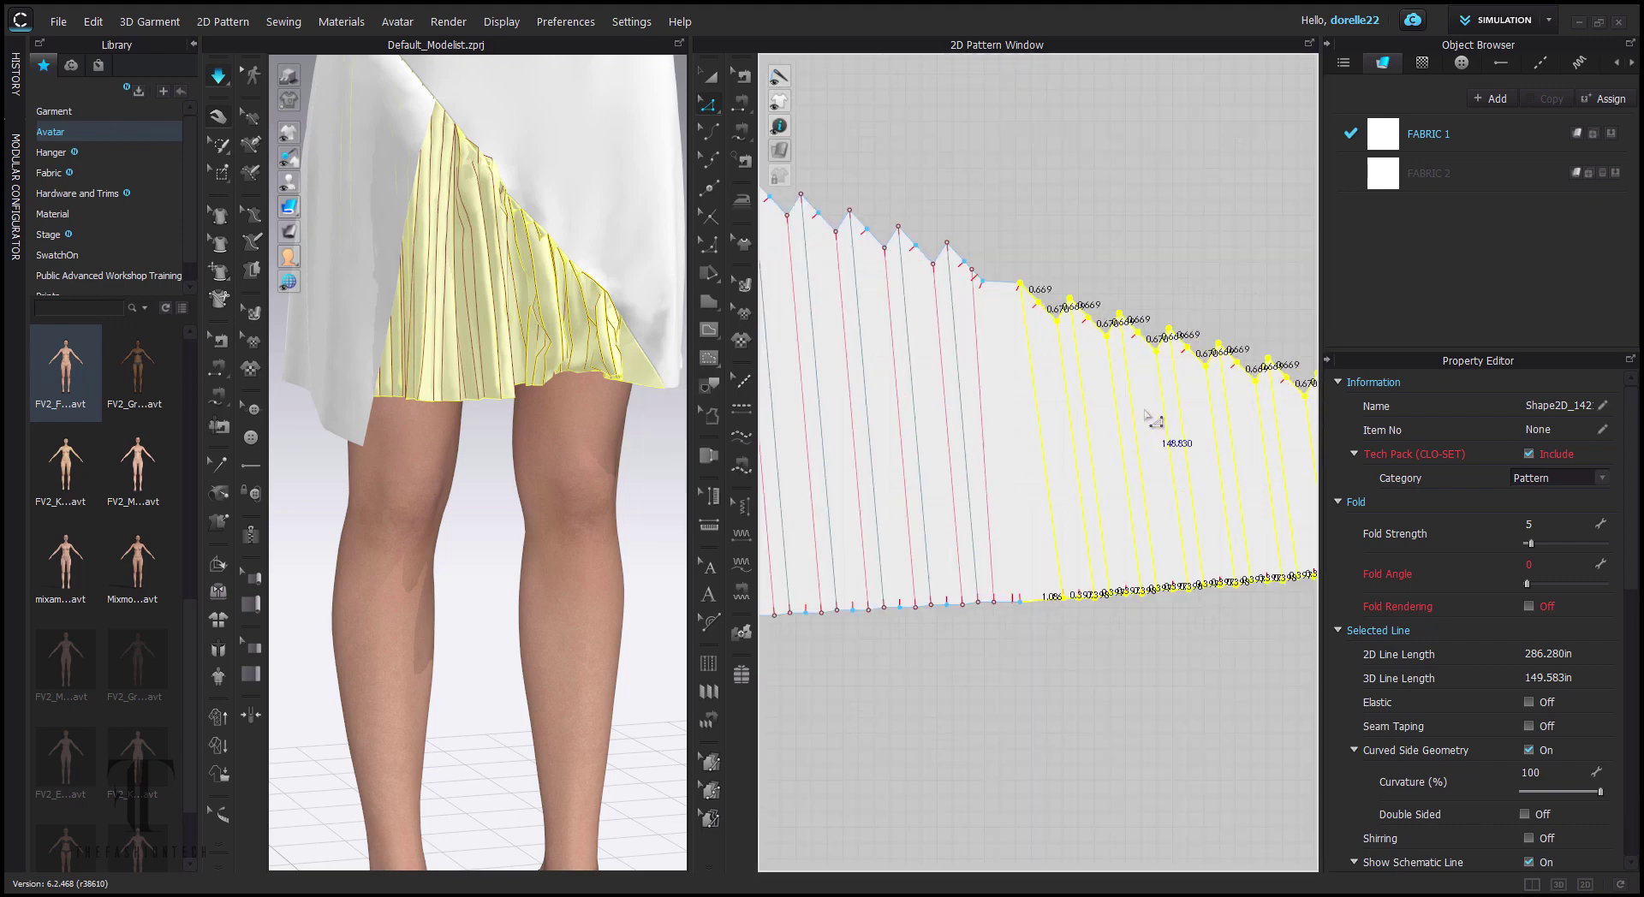
drag(1033, 612, 1000, 615)
click(1033, 718)
- Pull the pleated panel's hem during simulation after closing the gap between the pleat groups, then stop the simulation
drag(621, 361, 637, 510)
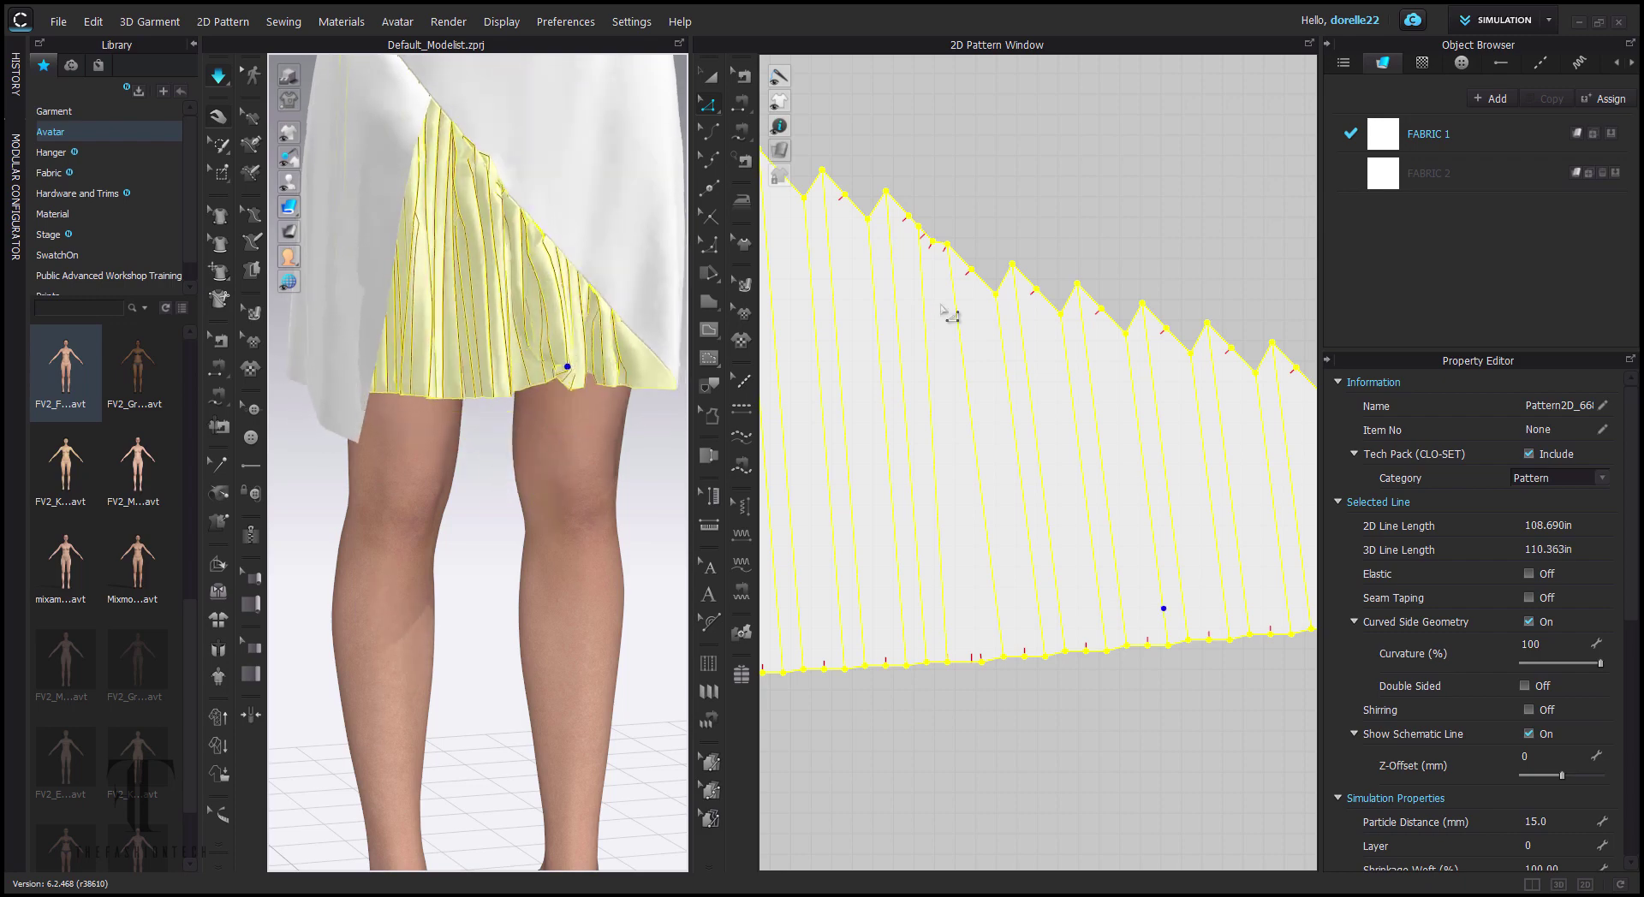
scroll(1579, 589, down, 10)
scroll(1576, 548, up, 3)
click(1138, 227)
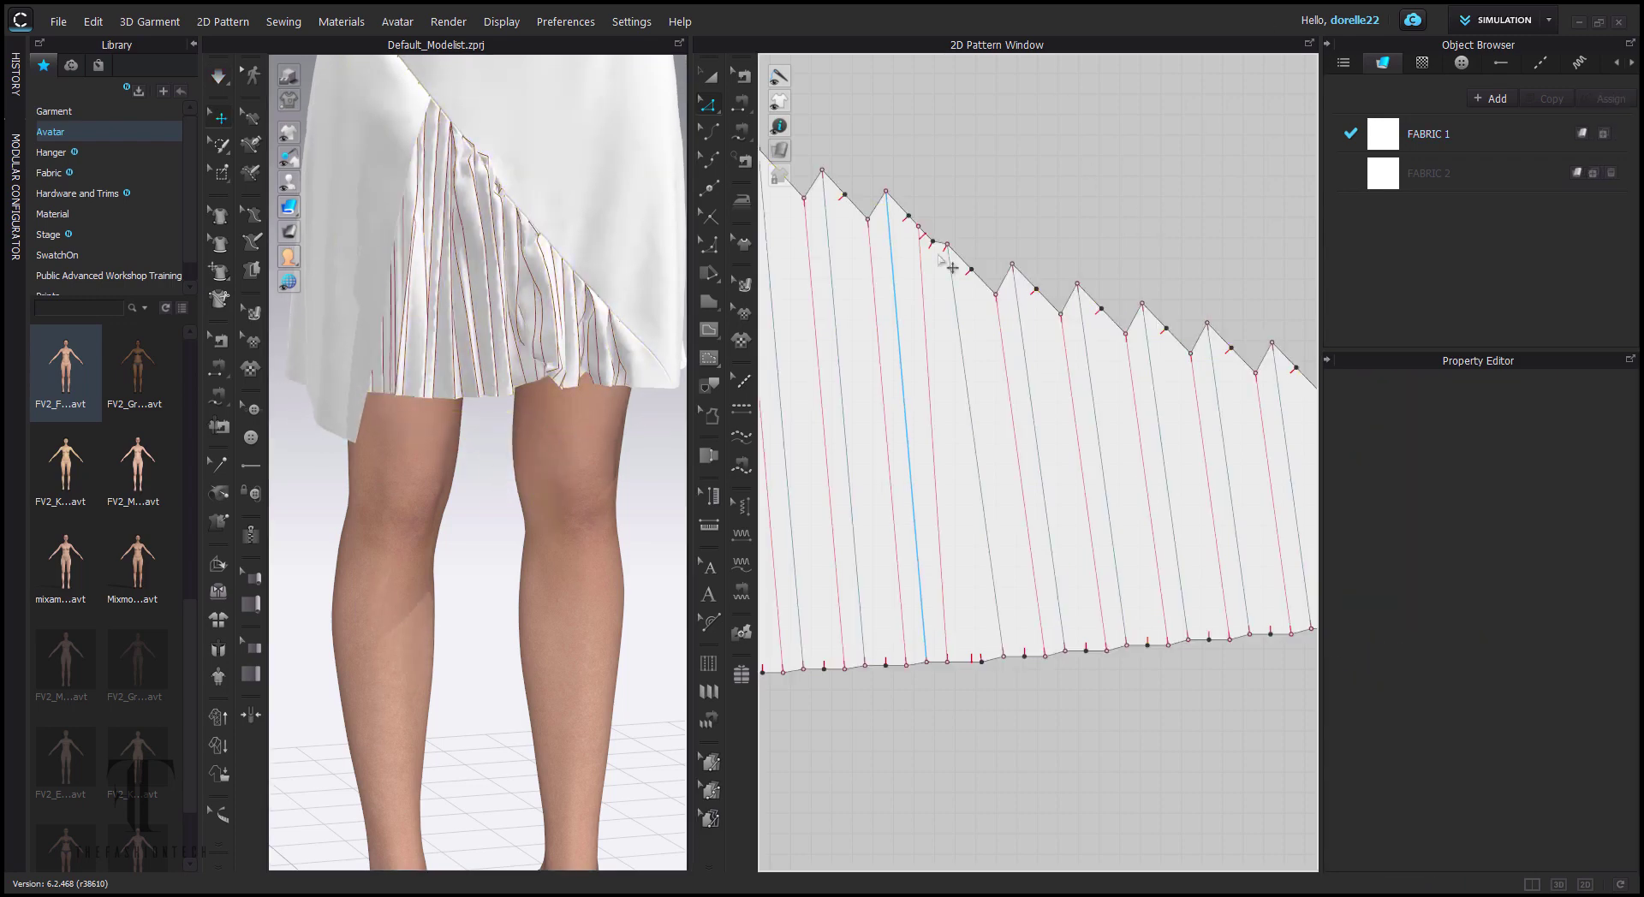
- Set the pleated triangular panel's particle distance to 7 mm and pull its folds into place during simulation
scroll(1092, 407, down, 8)
drag(582, 446, 572, 428)
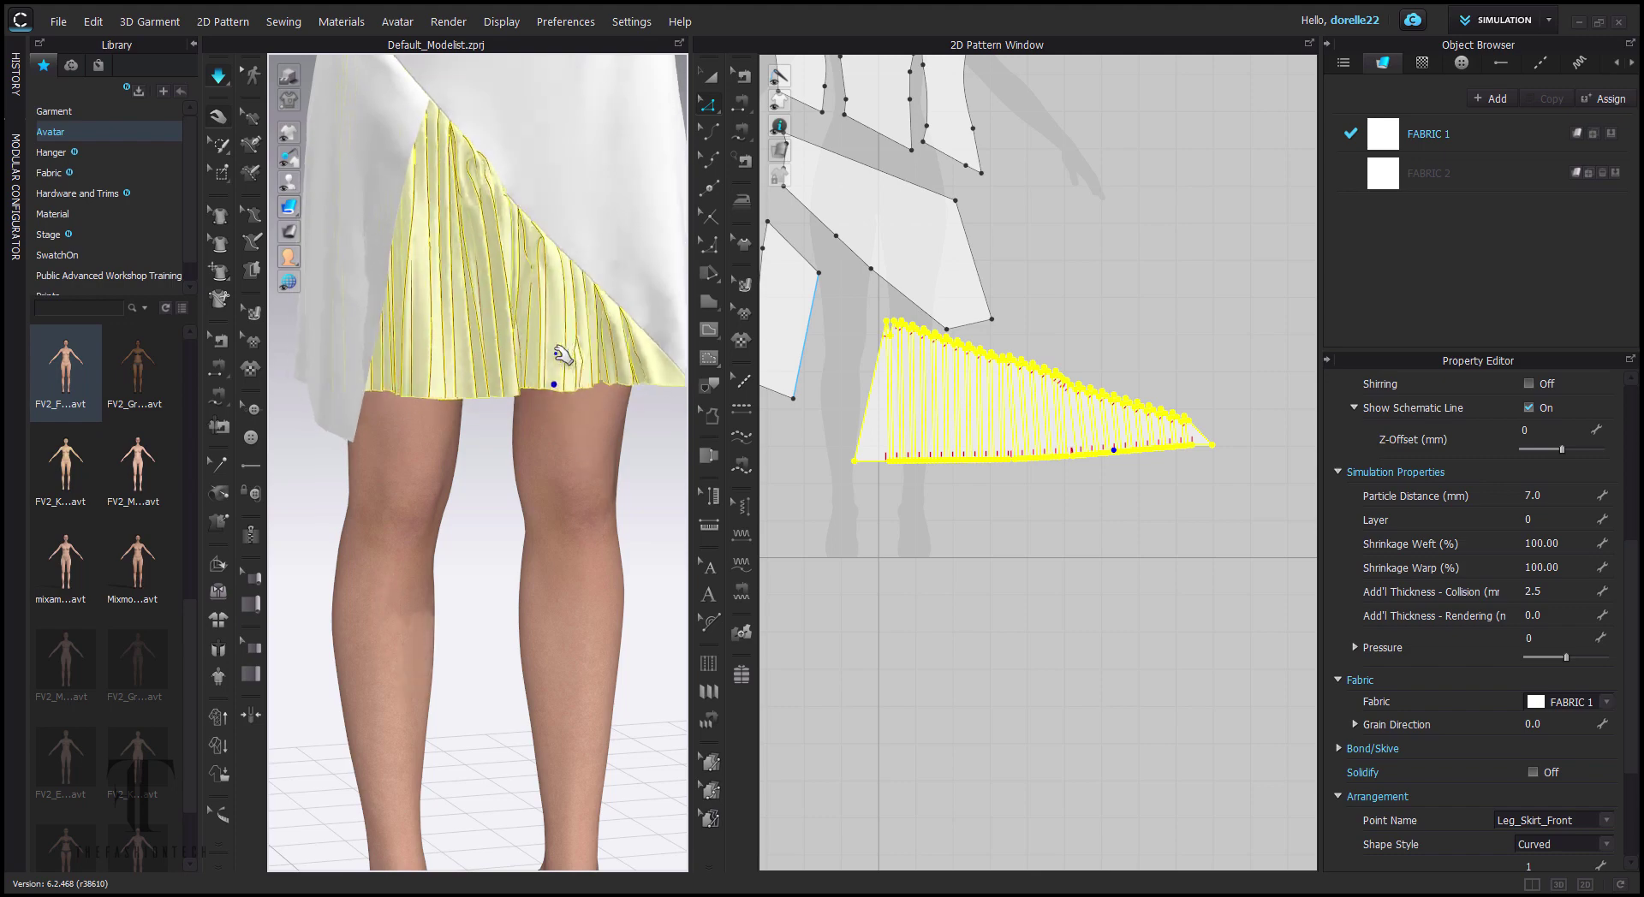
drag(555, 355, 630, 379)
click(624, 420)
- Lower both hem corners of the back side panel and keep its hem level
scroll(633, 469, down, 4)
right_drag(633, 470, 565, 462)
drag(597, 390, 601, 433)
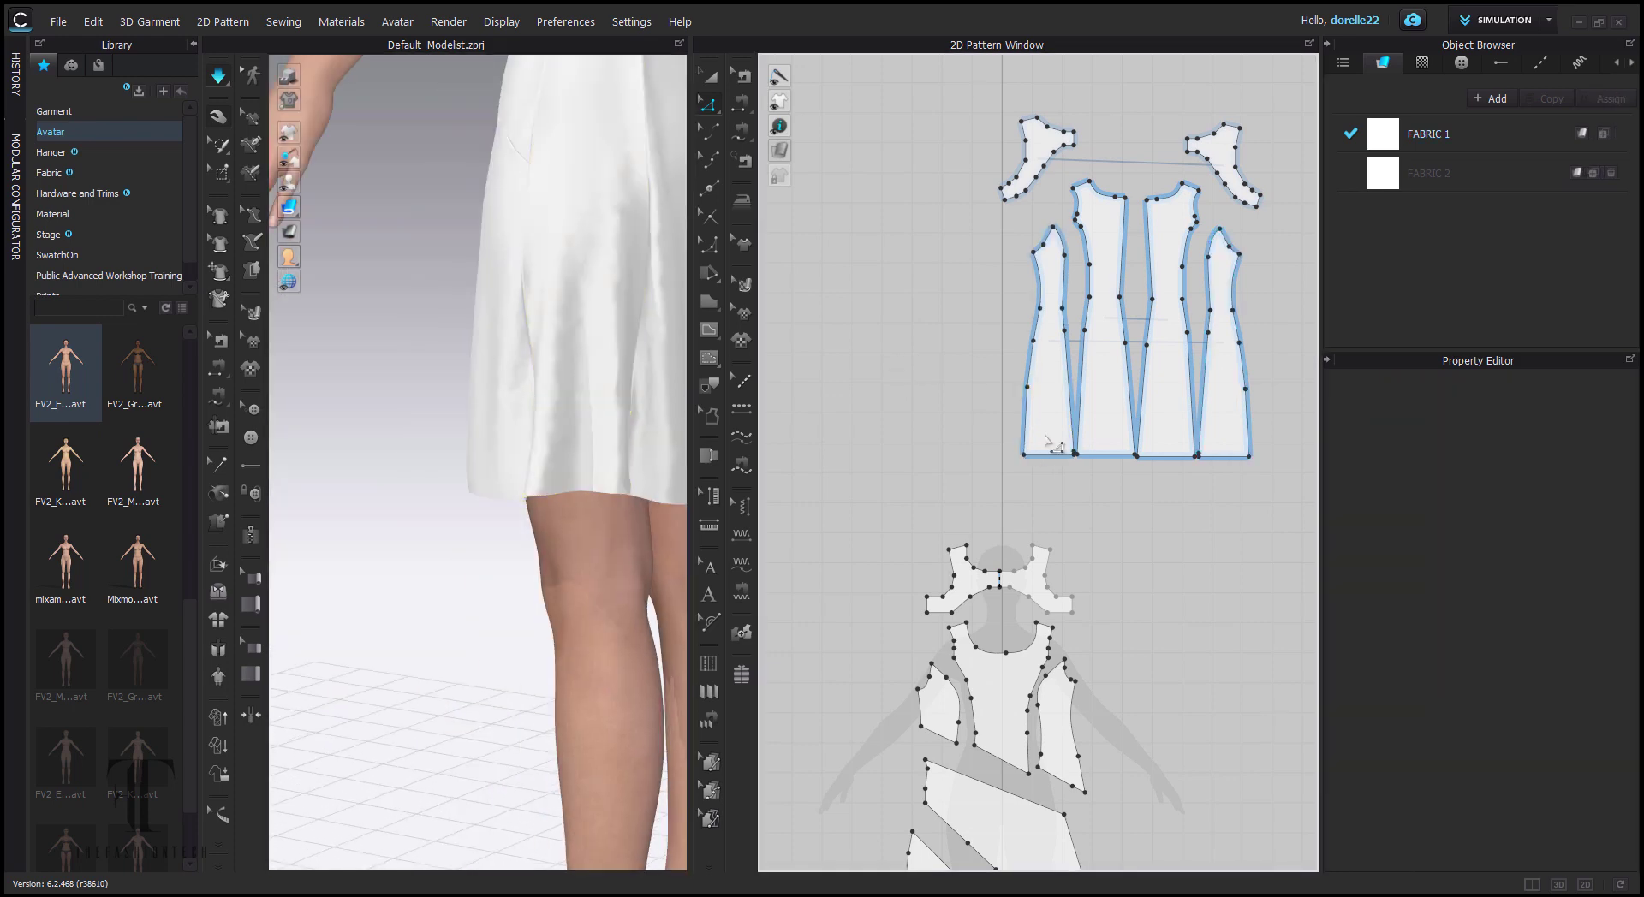
click(1081, 498)
scroll(1088, 446, up, 6)
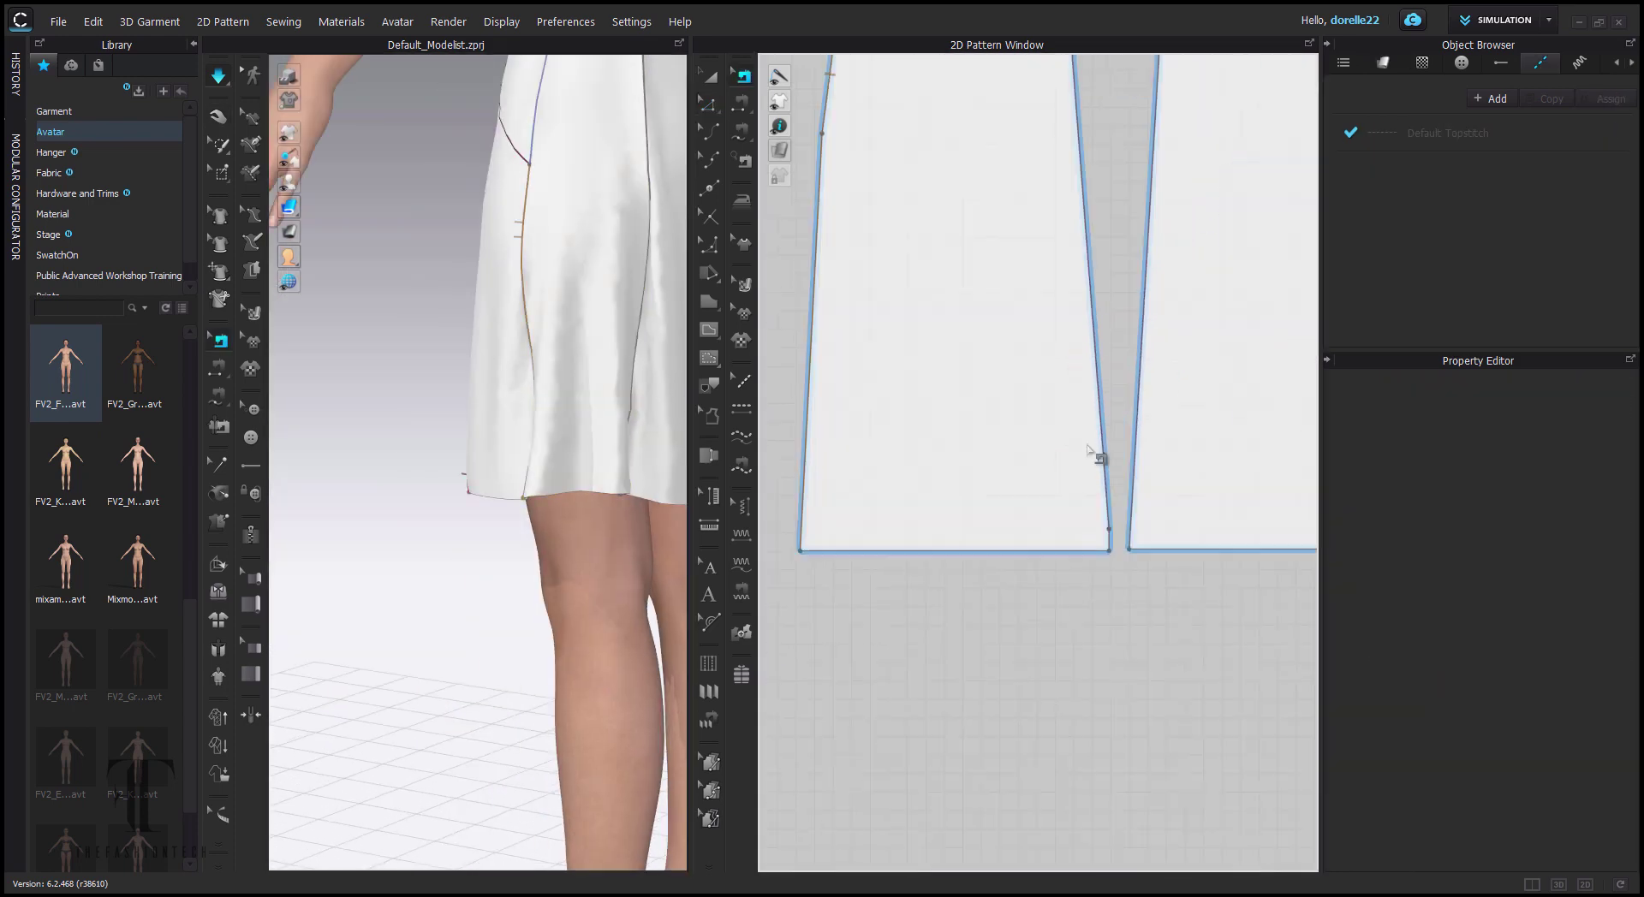
click(709, 105)
drag(1117, 586, 1118, 614)
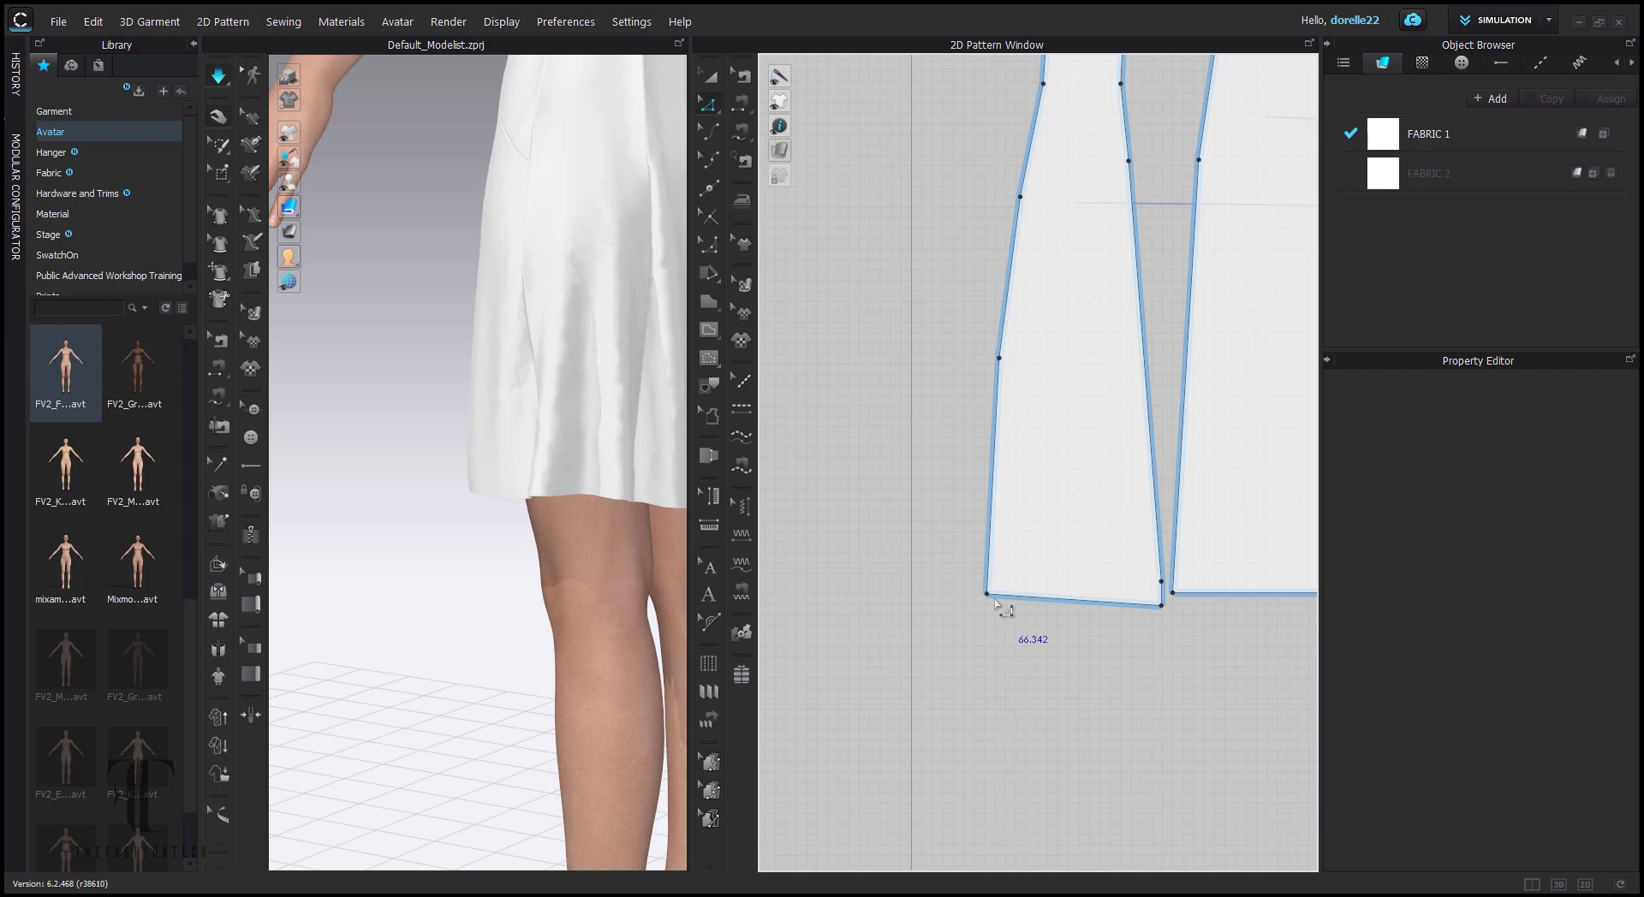
click(1020, 604)
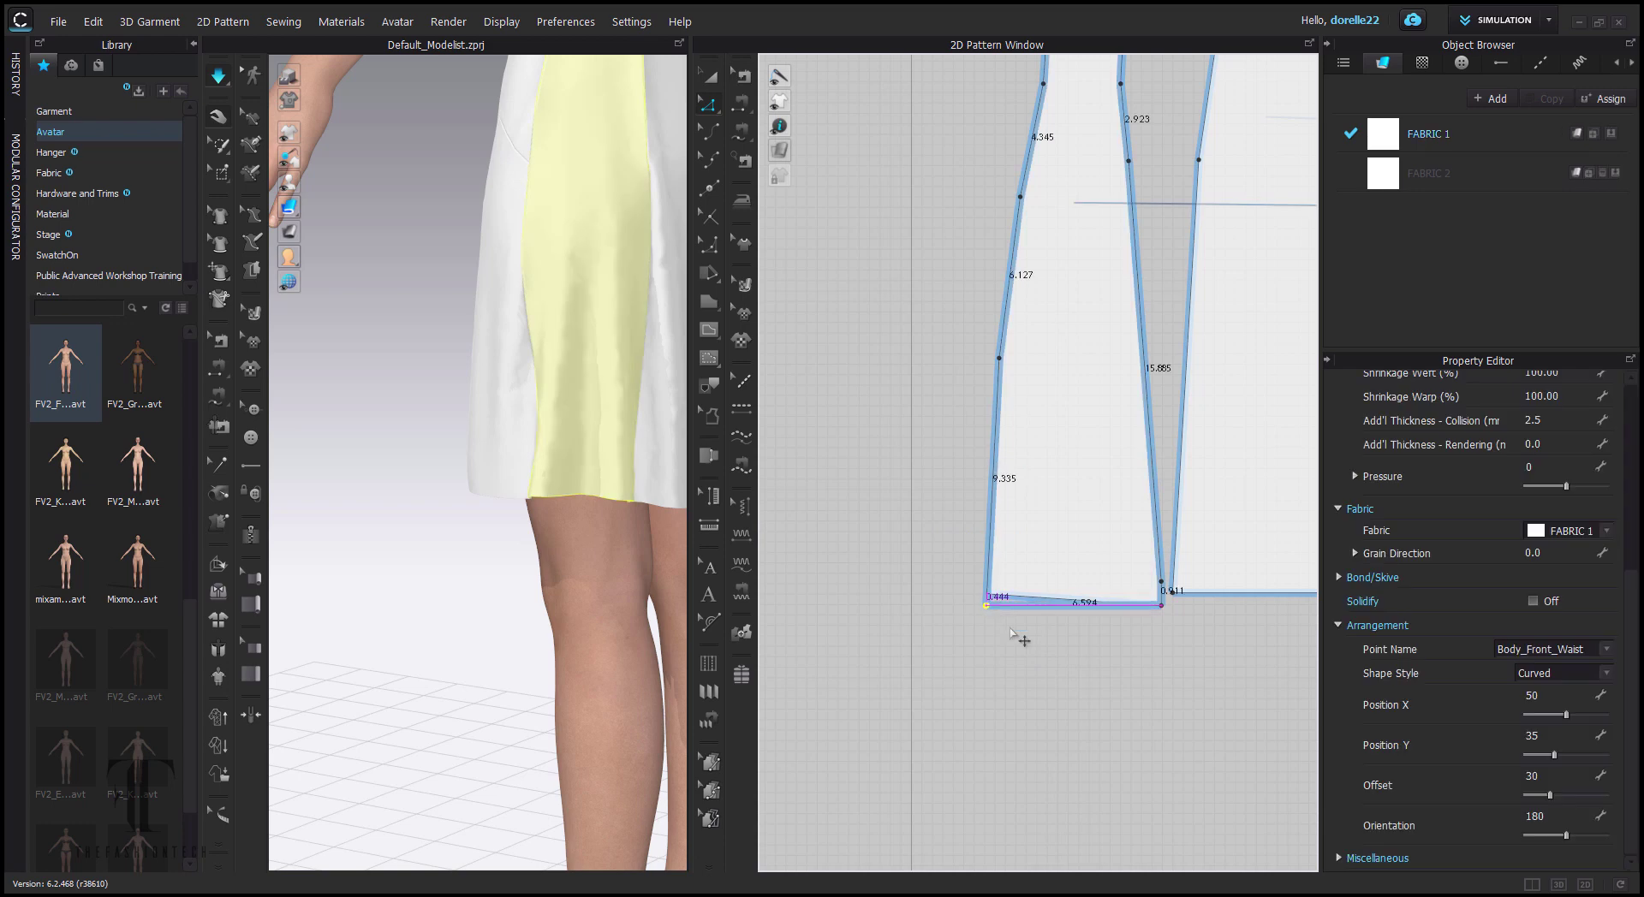
click(779, 567)
- Move the back side panel against the back centre panel so they meet at the armhole end of the princess seam
click(503, 463)
scroll(502, 550, down, 4)
right_drag(503, 551, 629, 499)
click(630, 499)
scroll(597, 469, up, 3)
scroll(894, 256, down, 5)
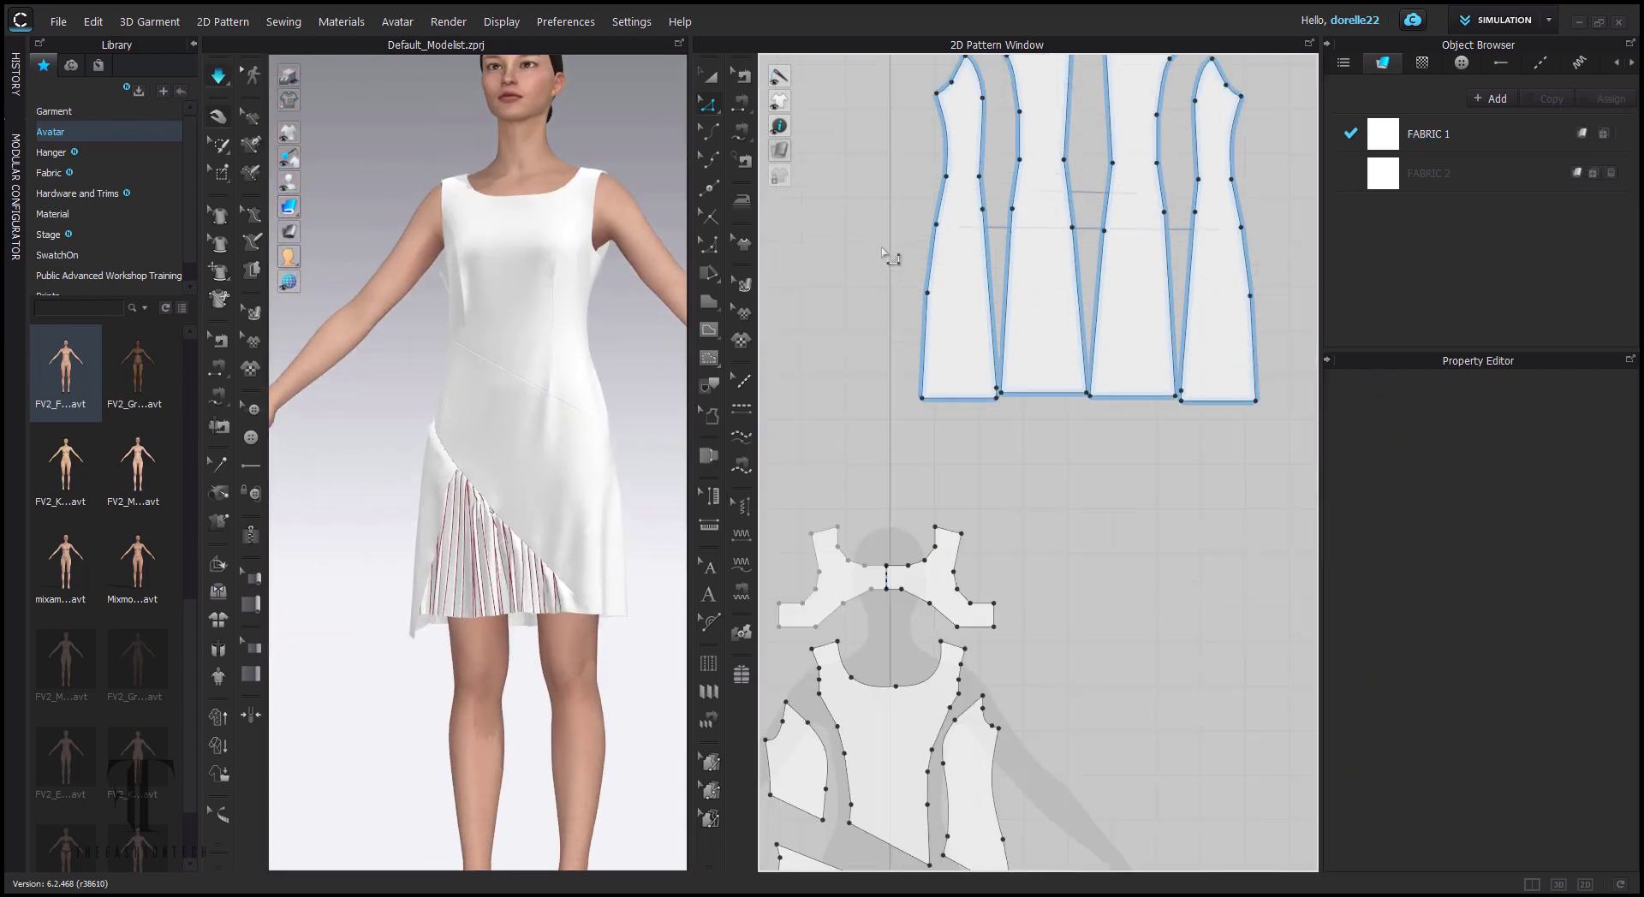
scroll(1091, 212, up, 3)
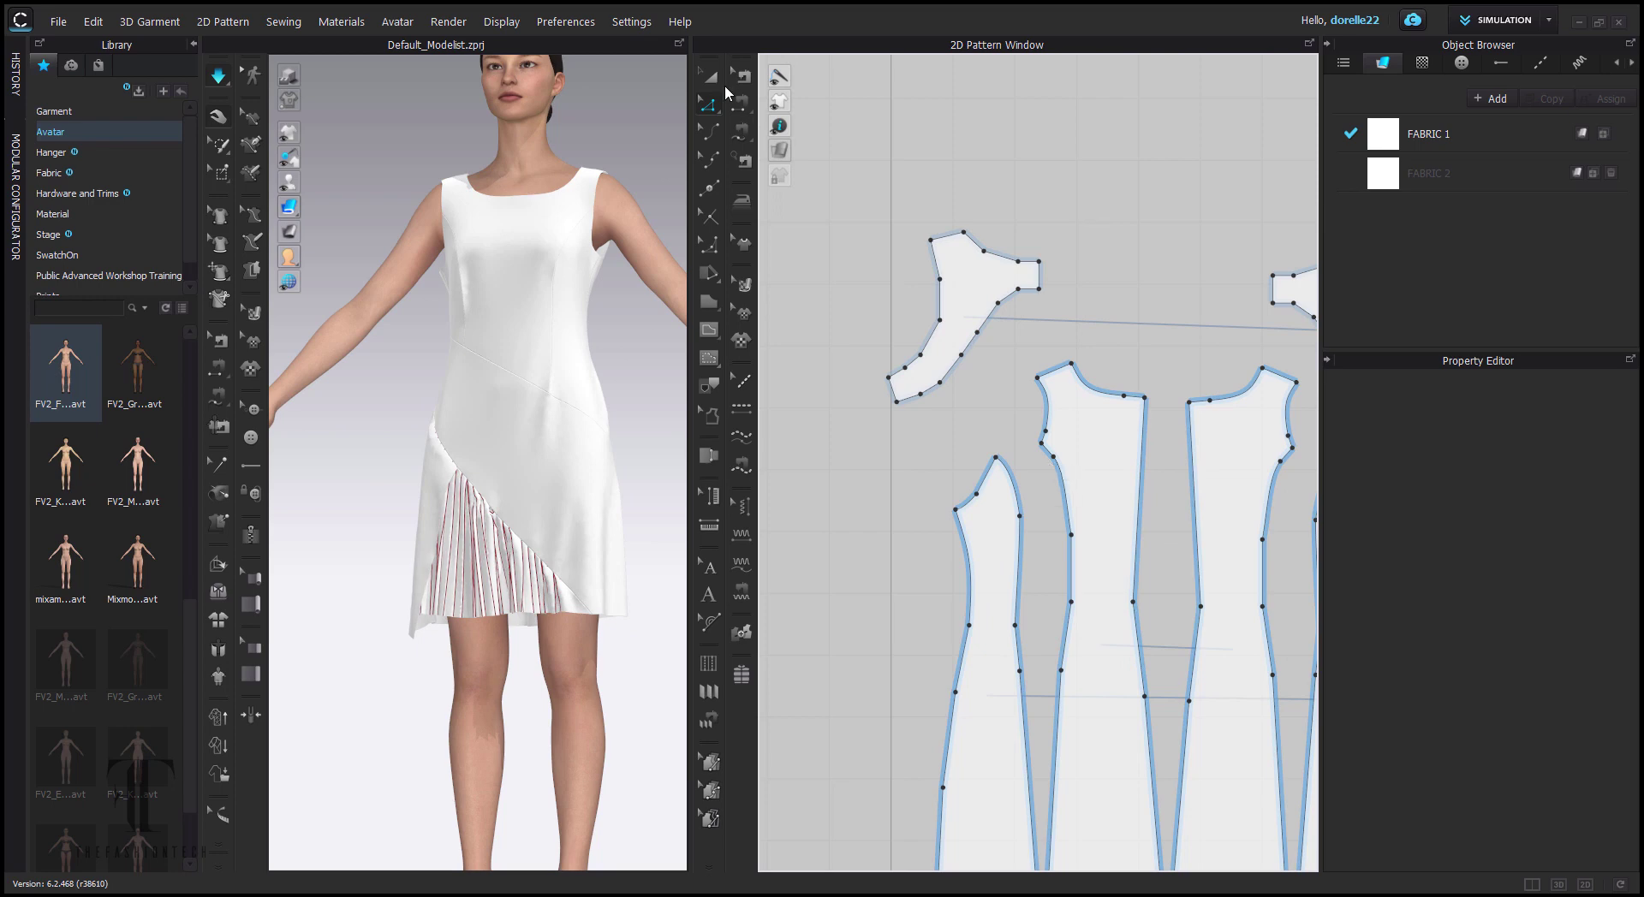
drag(1000, 529, 1045, 516)
click(1179, 337)
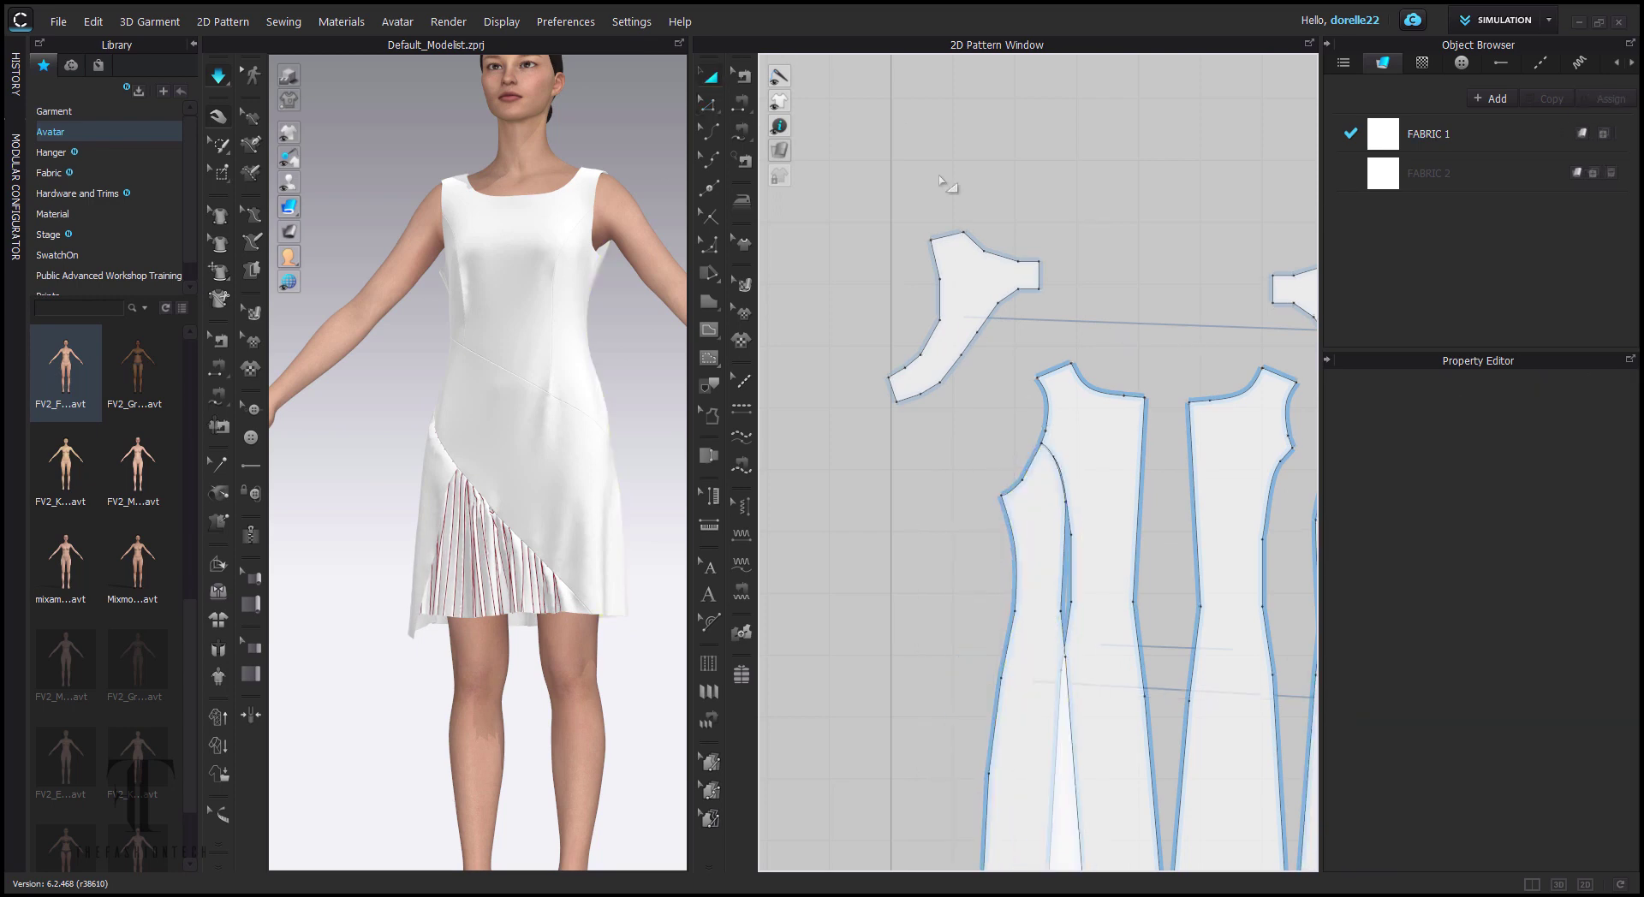
- Lock the back dress panels and place the back facing over their neckline and armhole
click(1043, 477)
right_click(1044, 477)
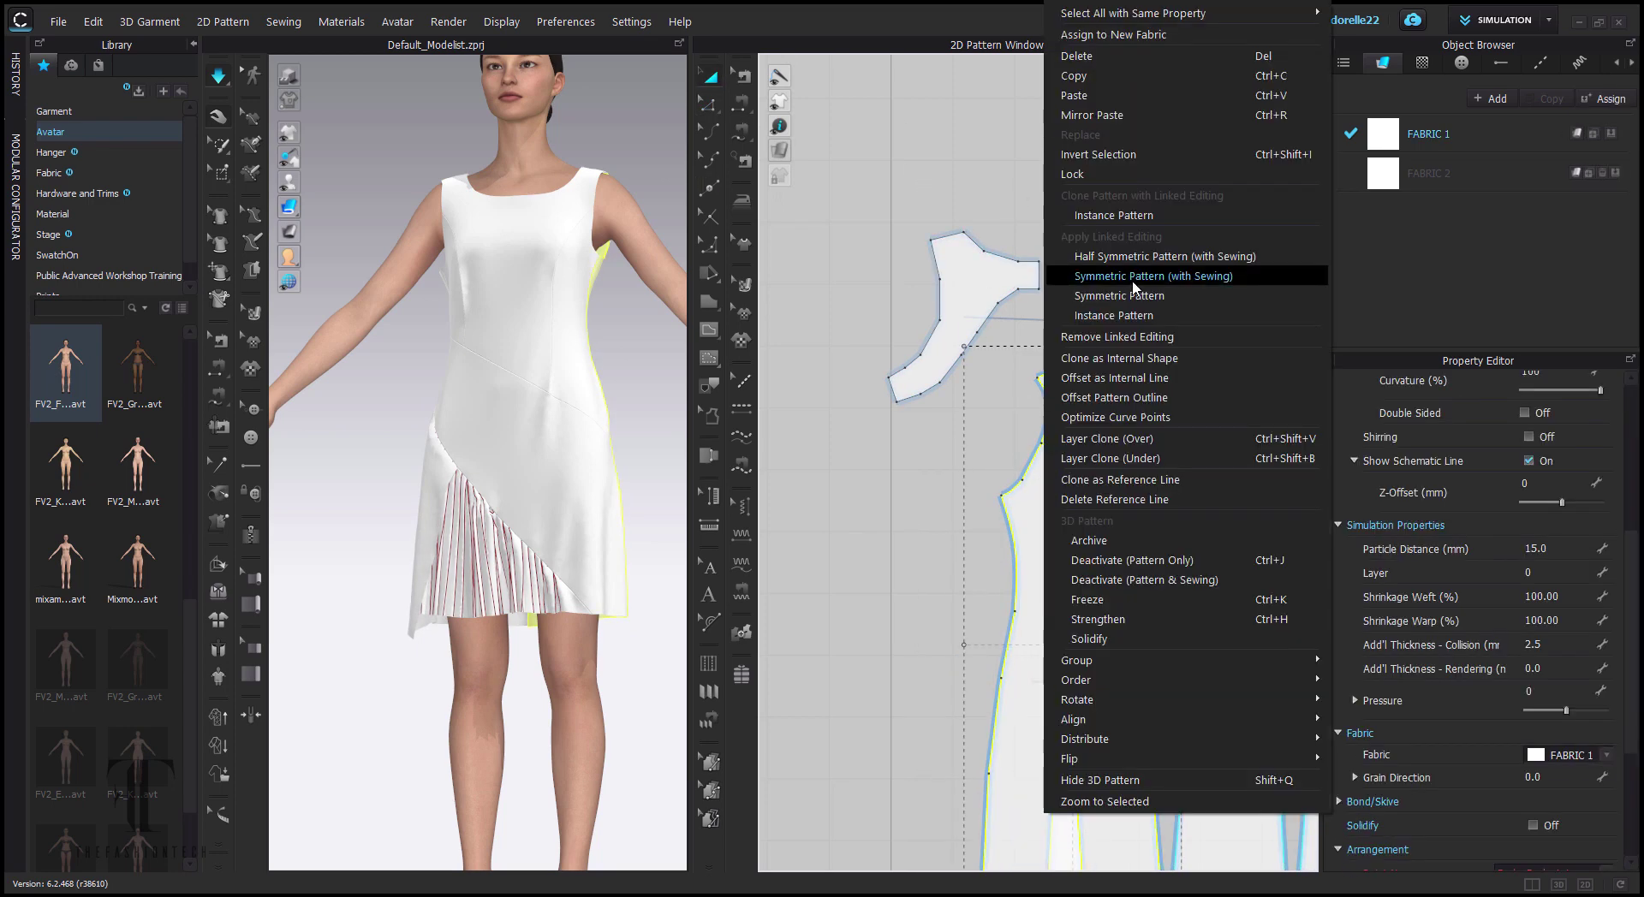
click(1108, 177)
click(1020, 267)
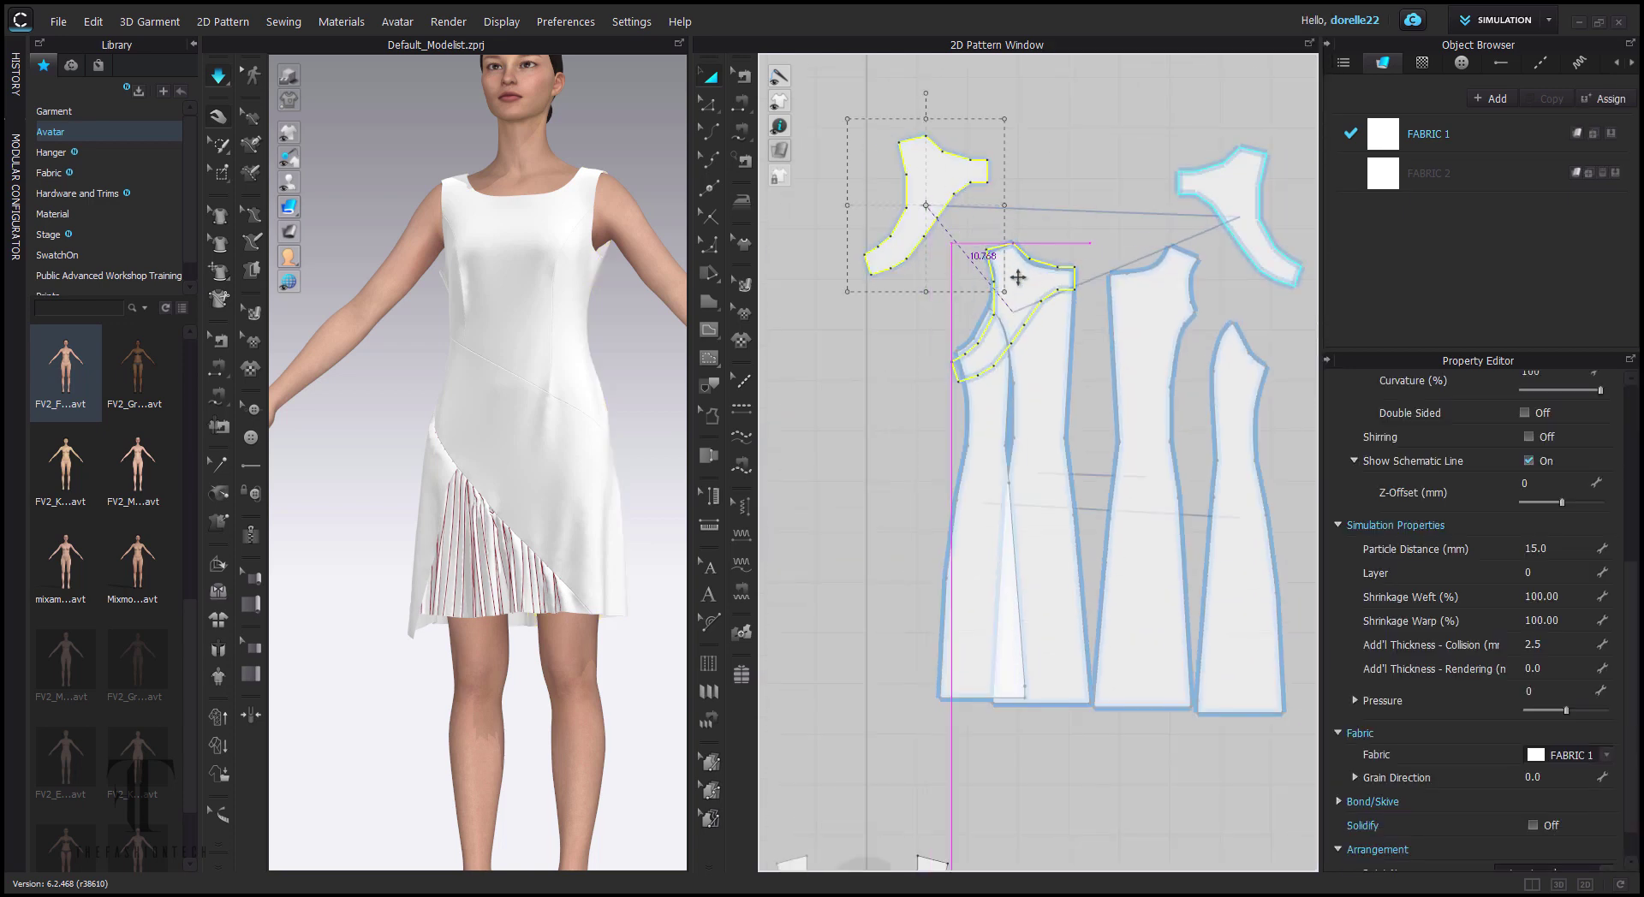
- Match the back facing's shoulder, neckline and centre back points to the back panel, converting the neckline corner to a curve point
scroll(1032, 252, up, 4)
drag(945, 242, 945, 259)
drag(1088, 271, 1083, 284)
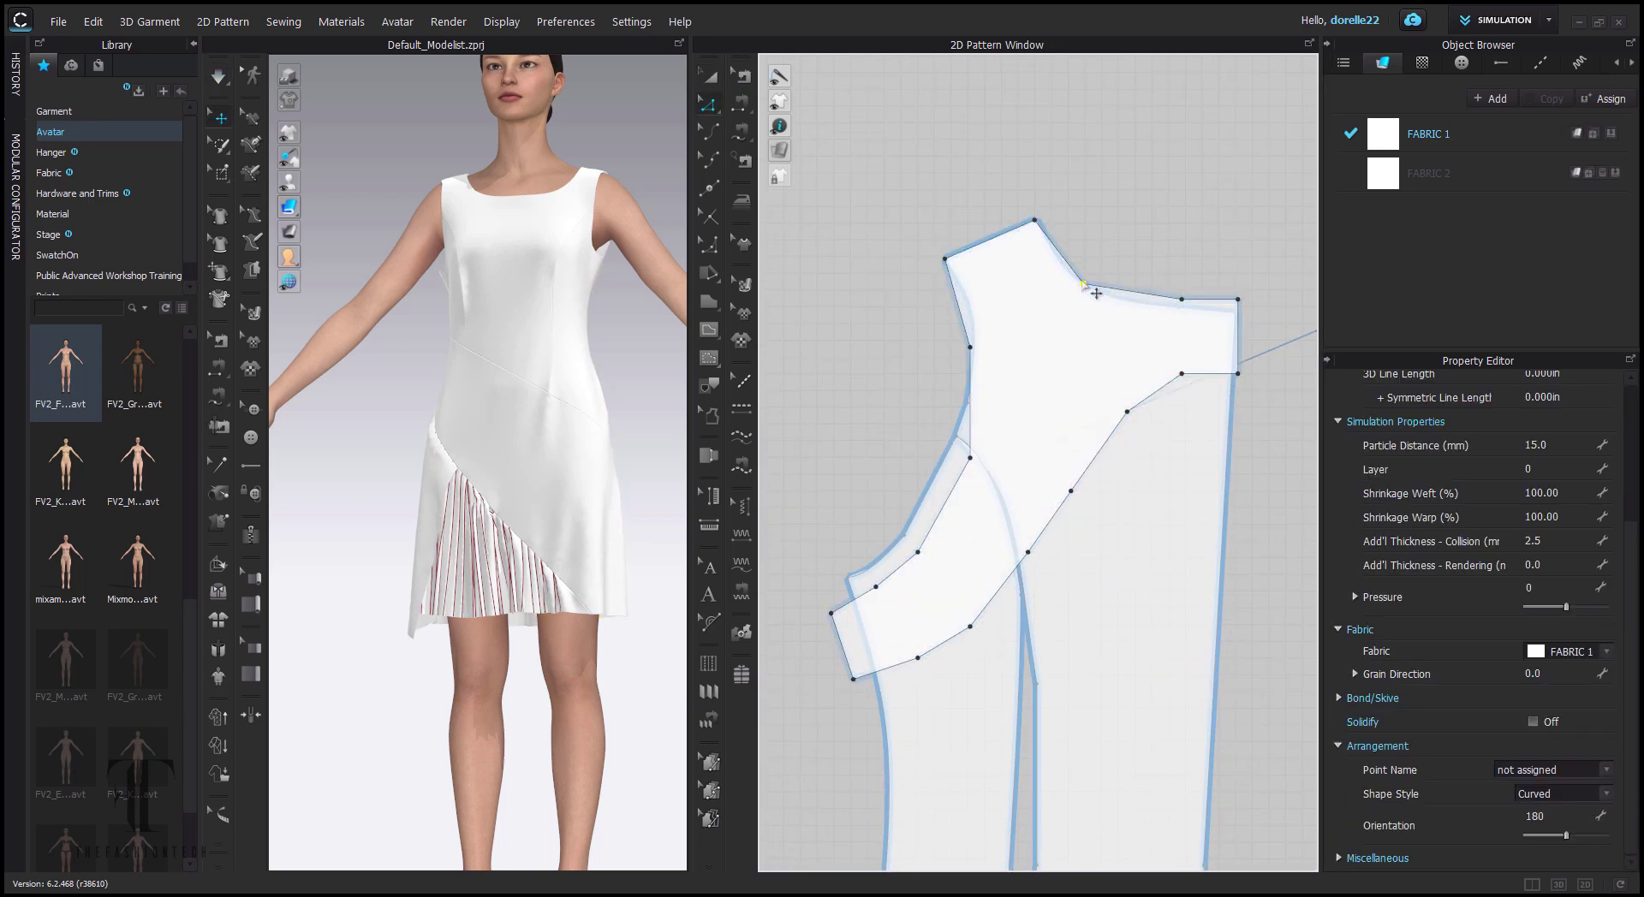
right_click(1083, 284)
click(1122, 419)
drag(1238, 323, 1179, 307)
click(708, 130)
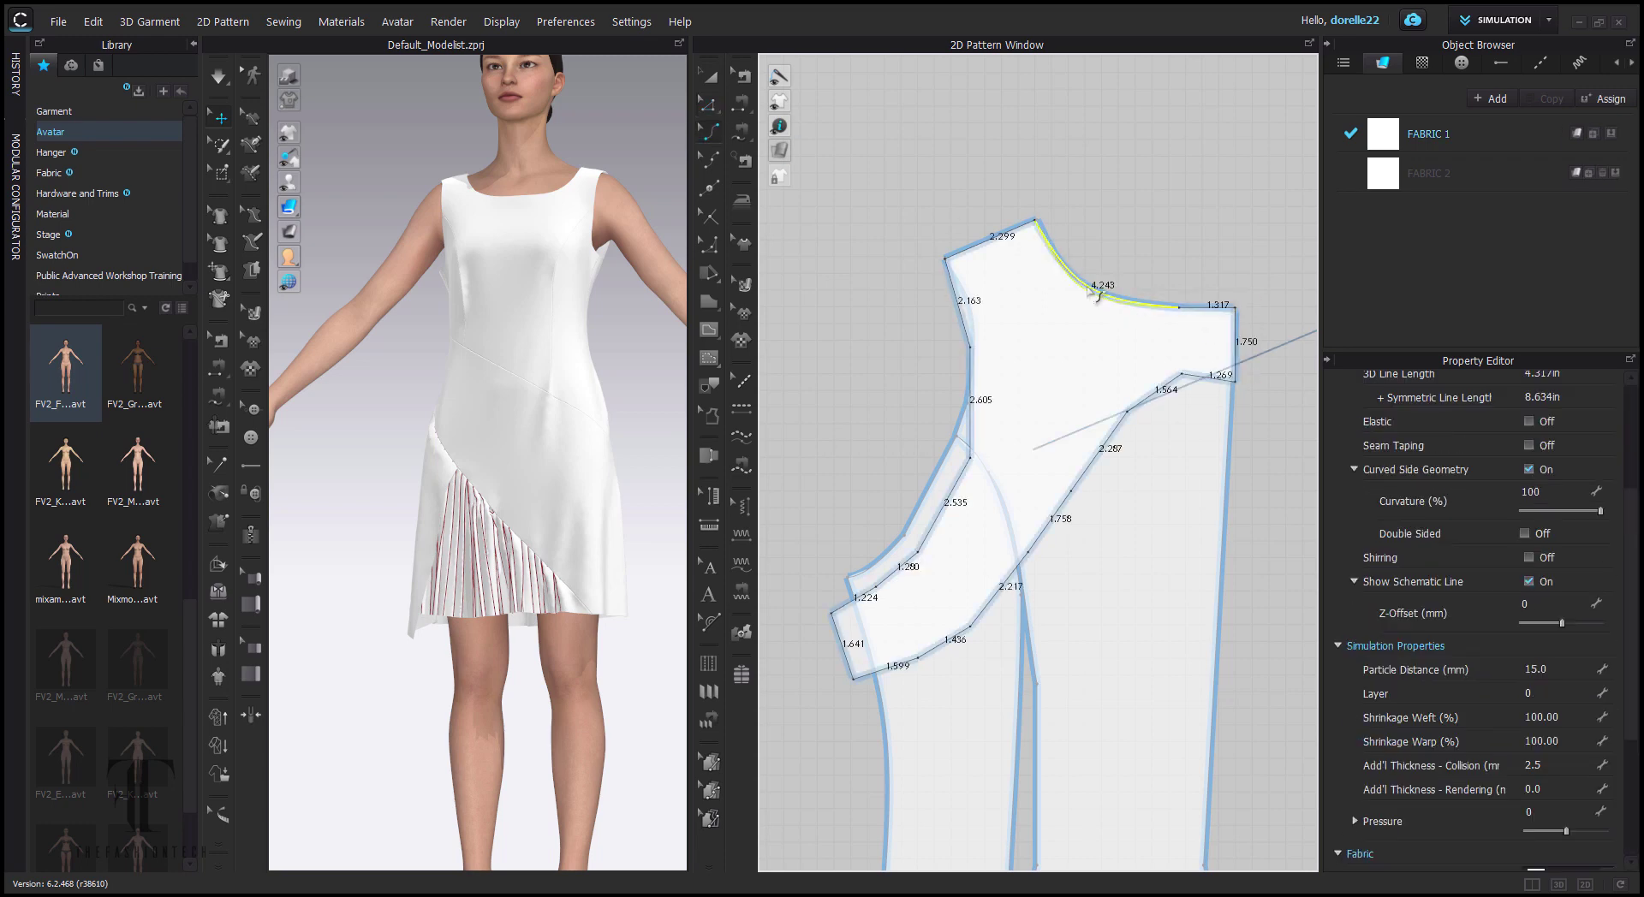
- Smooth the back facing's lower edge near centre back and convert the lower edge point towards the side to a curve point
drag(1181, 374, 1184, 382)
right_click(1185, 381)
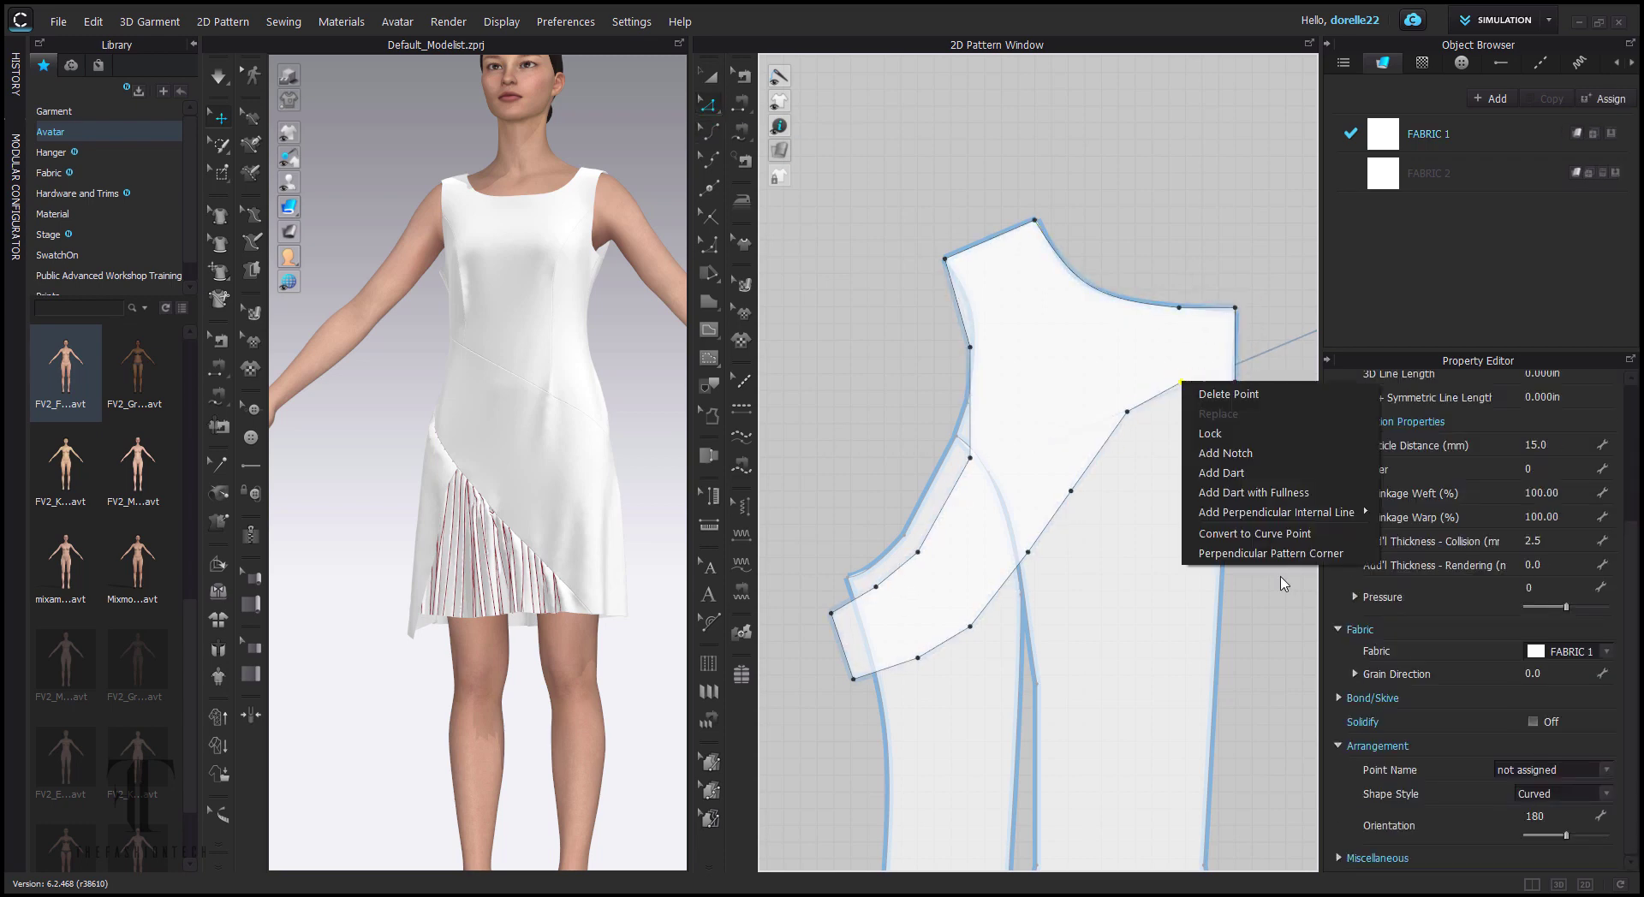
click(1277, 556)
click(814, 480)
click(1184, 383)
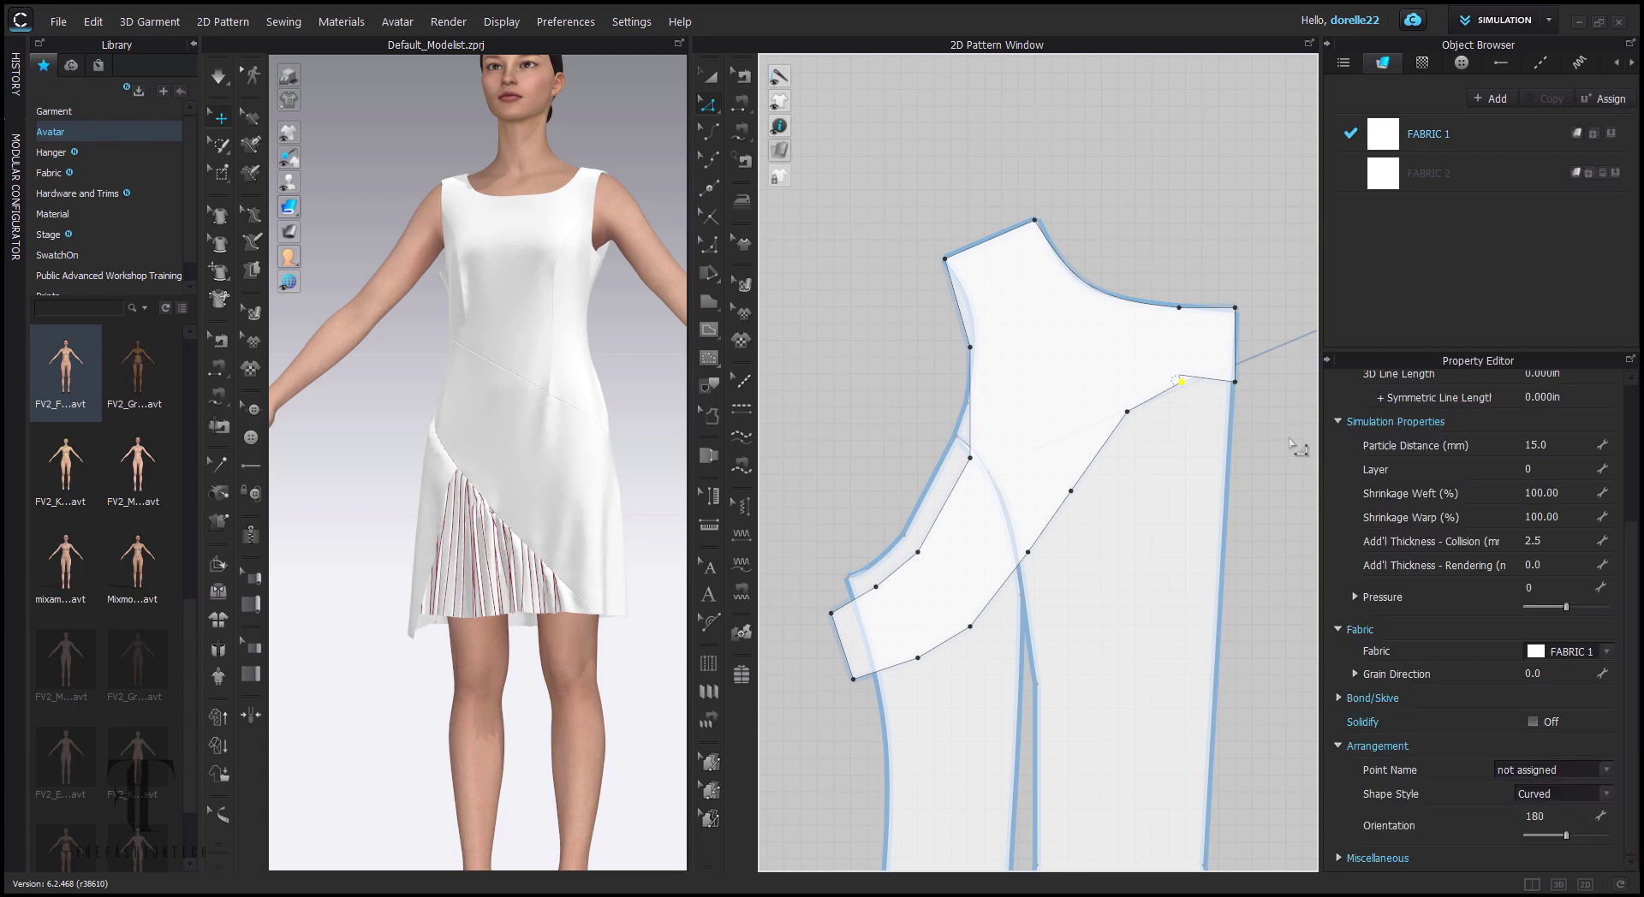
key(Delete)
right_click(968, 627)
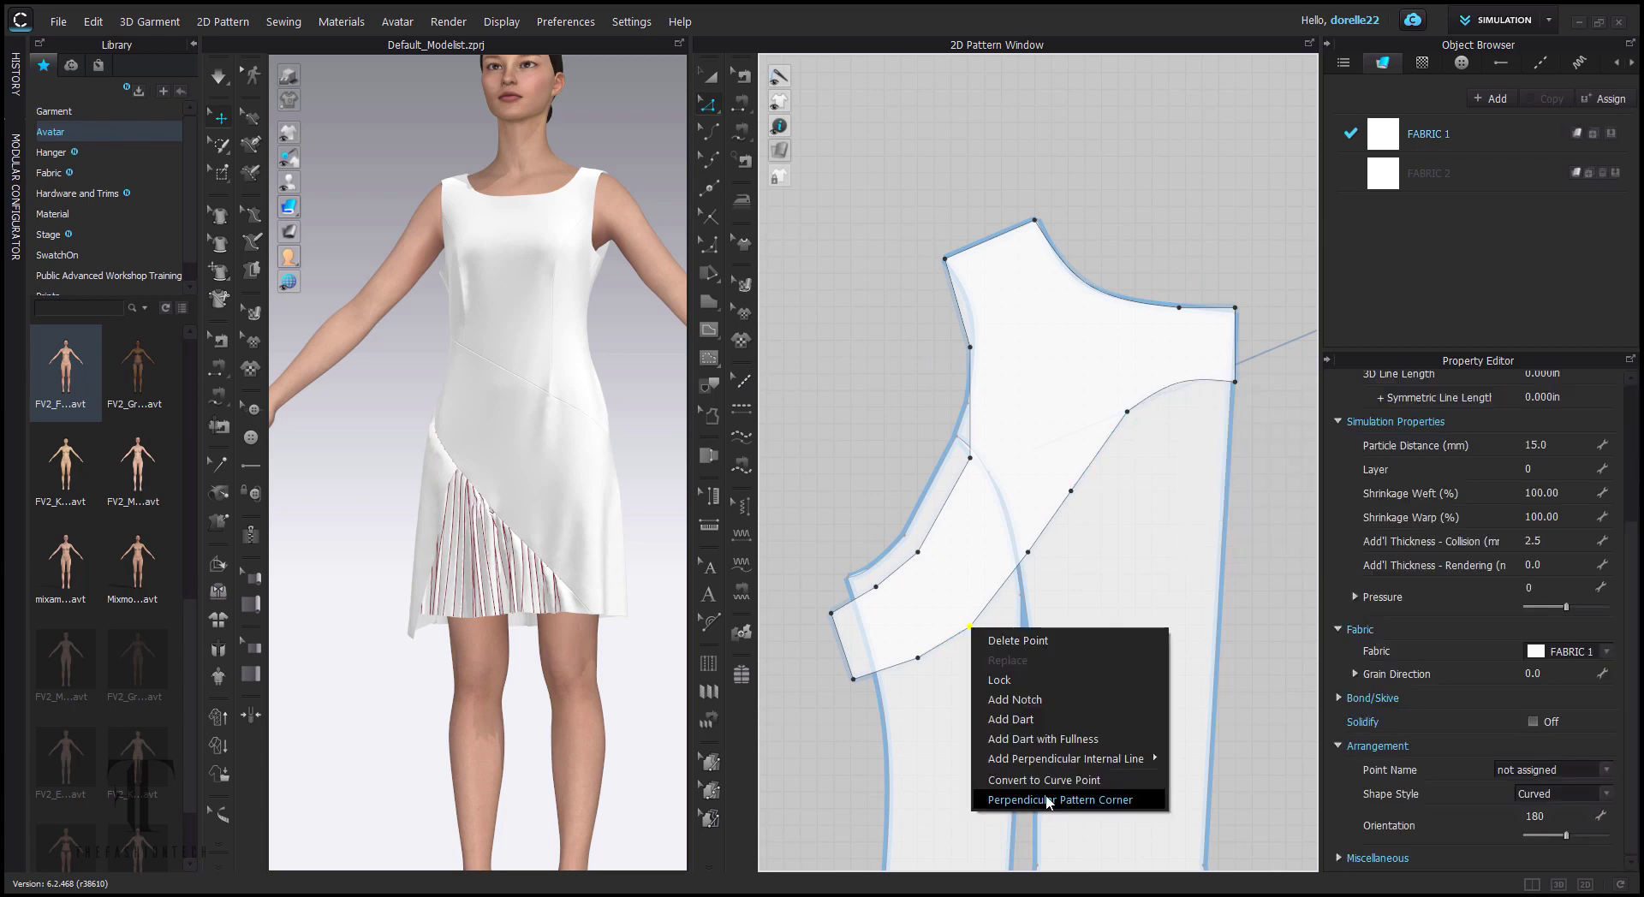
click(1048, 780)
- Move the back facing's side edge to the panel's underarm, delete the redundant armhole point beside it and turn the mid-armhole point into a curve point
drag(842, 648, 872, 572)
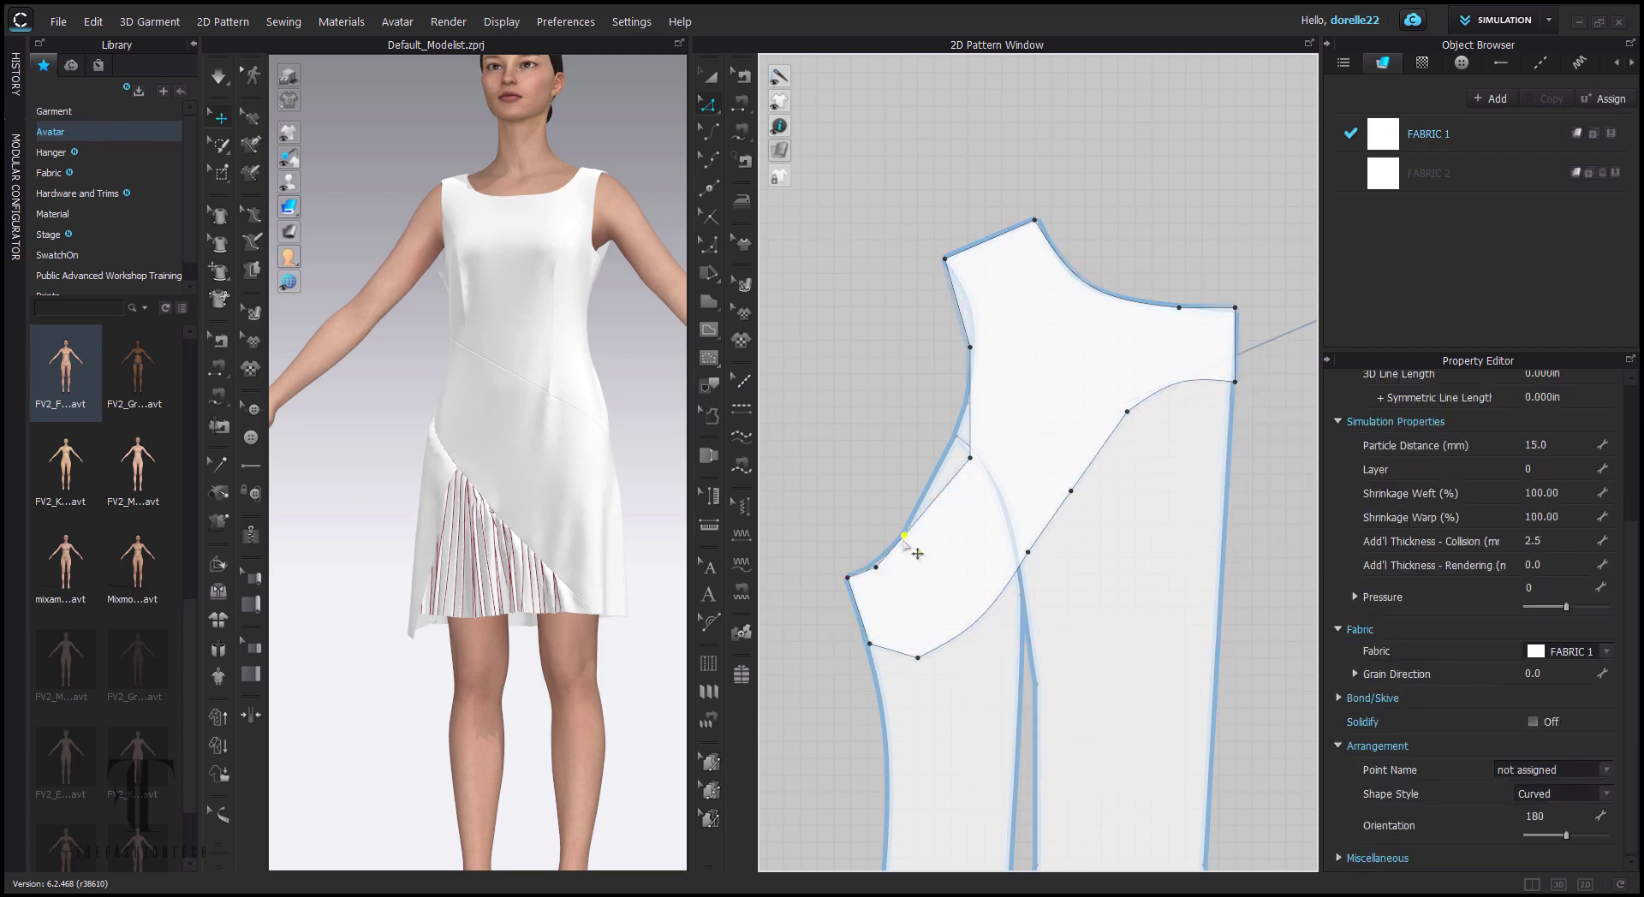
key(Delete)
drag(971, 461, 957, 442)
right_click(957, 442)
click(1056, 565)
- Convert the back facing's upper armhole point to a curve point and fine-tune the armhole and lower side edge to follow the back panels
drag(971, 350, 976, 332)
right_click(975, 331)
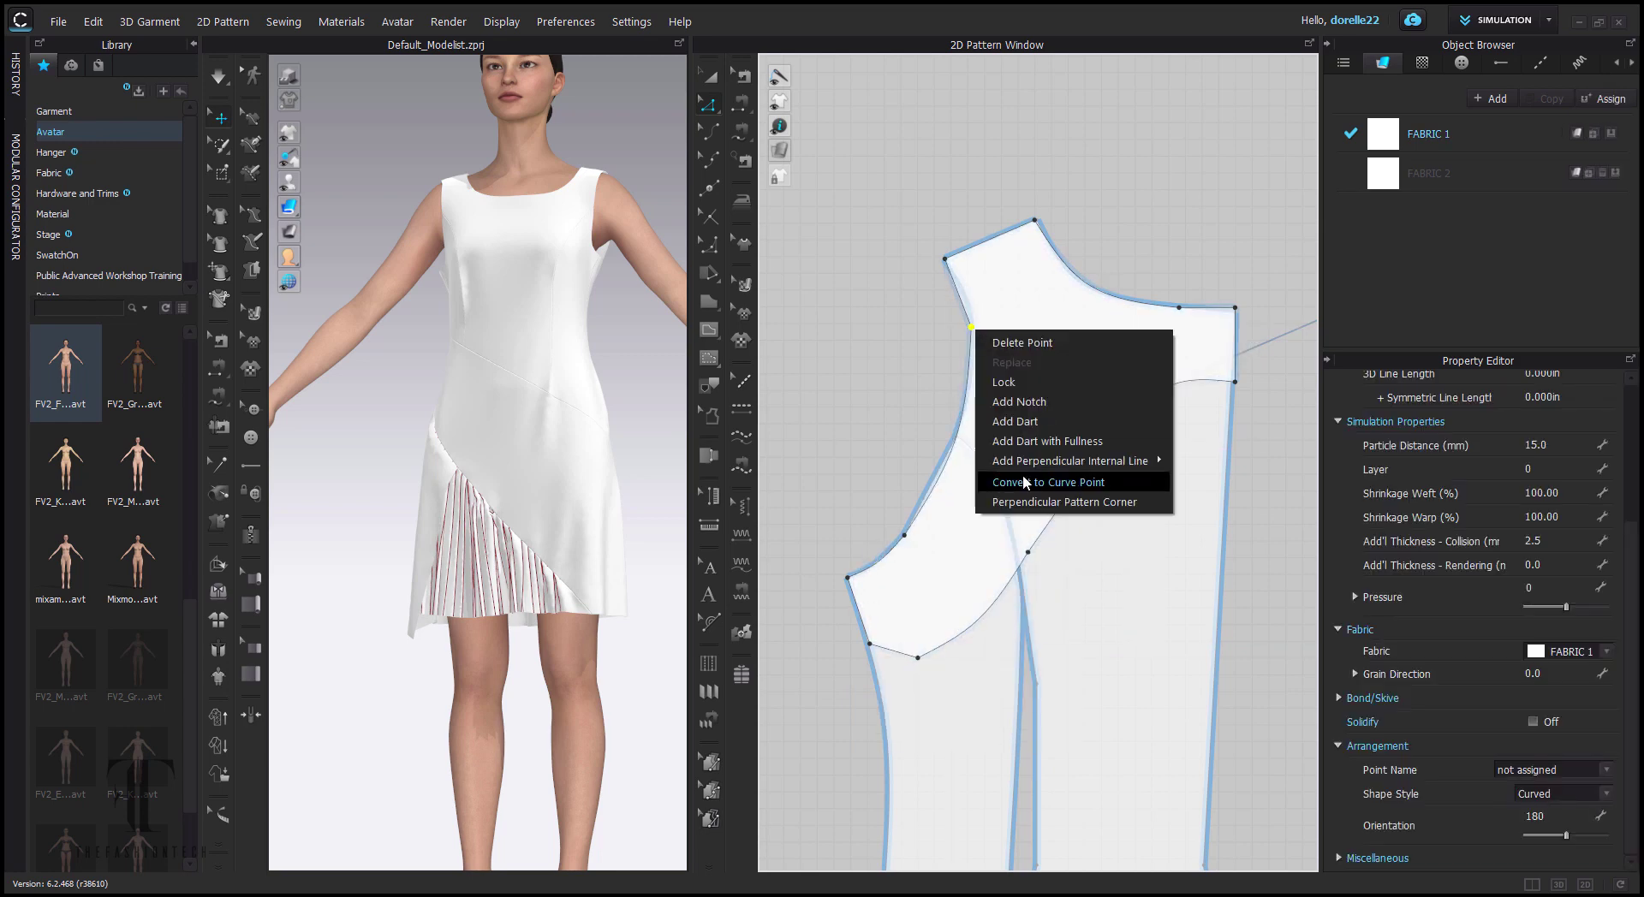
click(1027, 483)
drag(905, 537, 910, 527)
click(710, 132)
drag(957, 436, 953, 440)
click(710, 103)
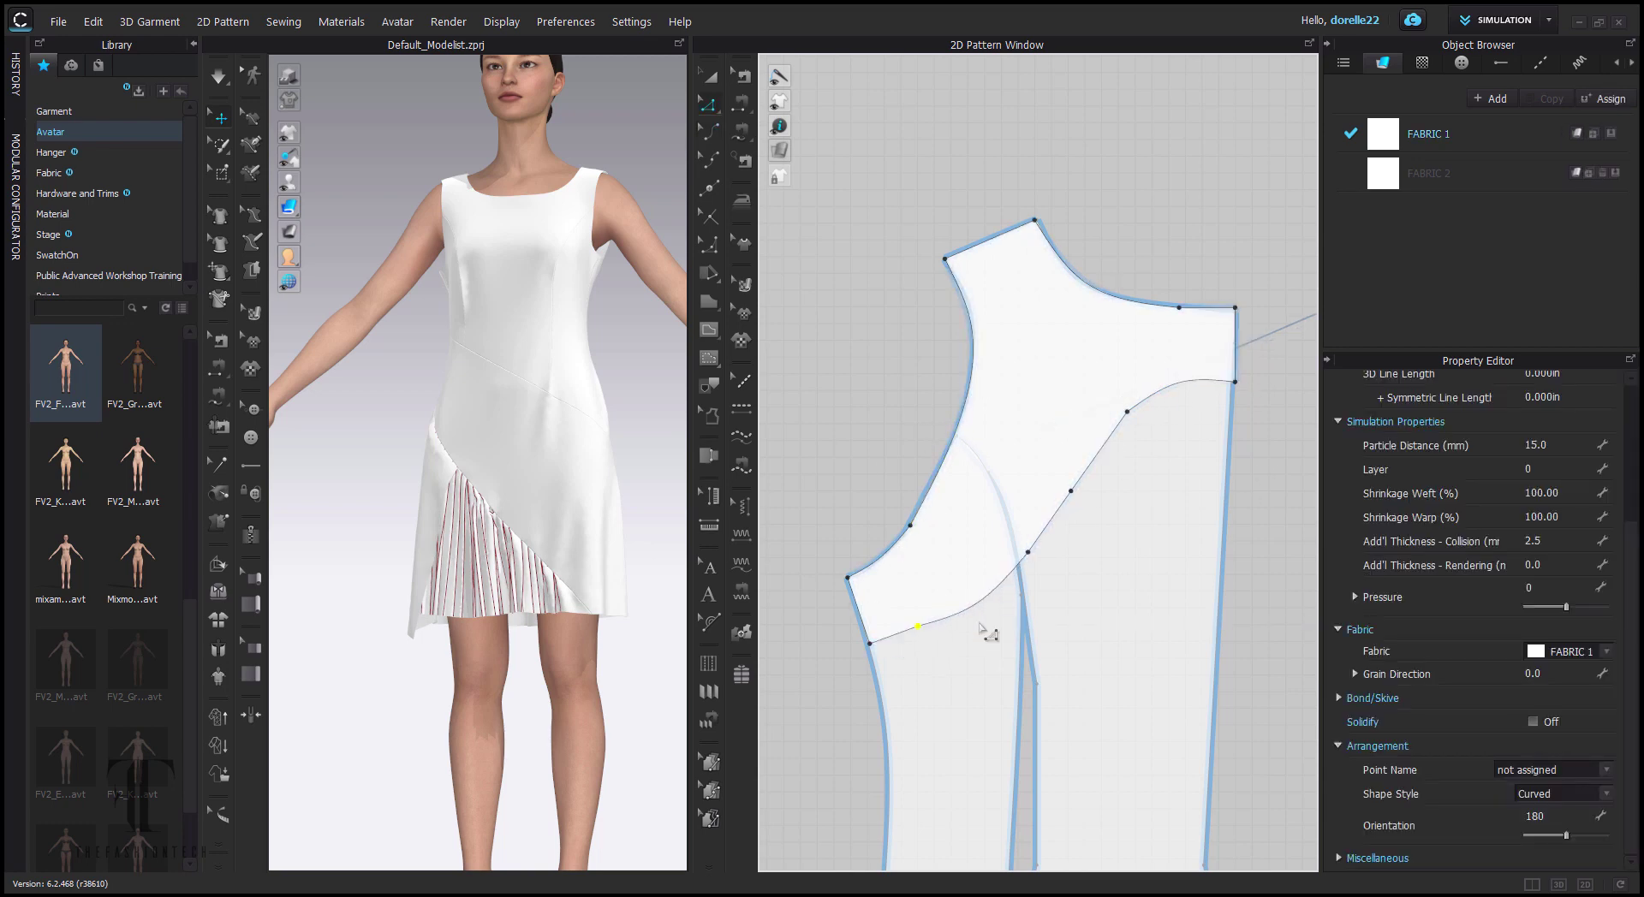
- Move the fitted back facing up and away from the back dress panels
scroll(1147, 248, down, 4)
scroll(1160, 224, down, 2)
click(1013, 214)
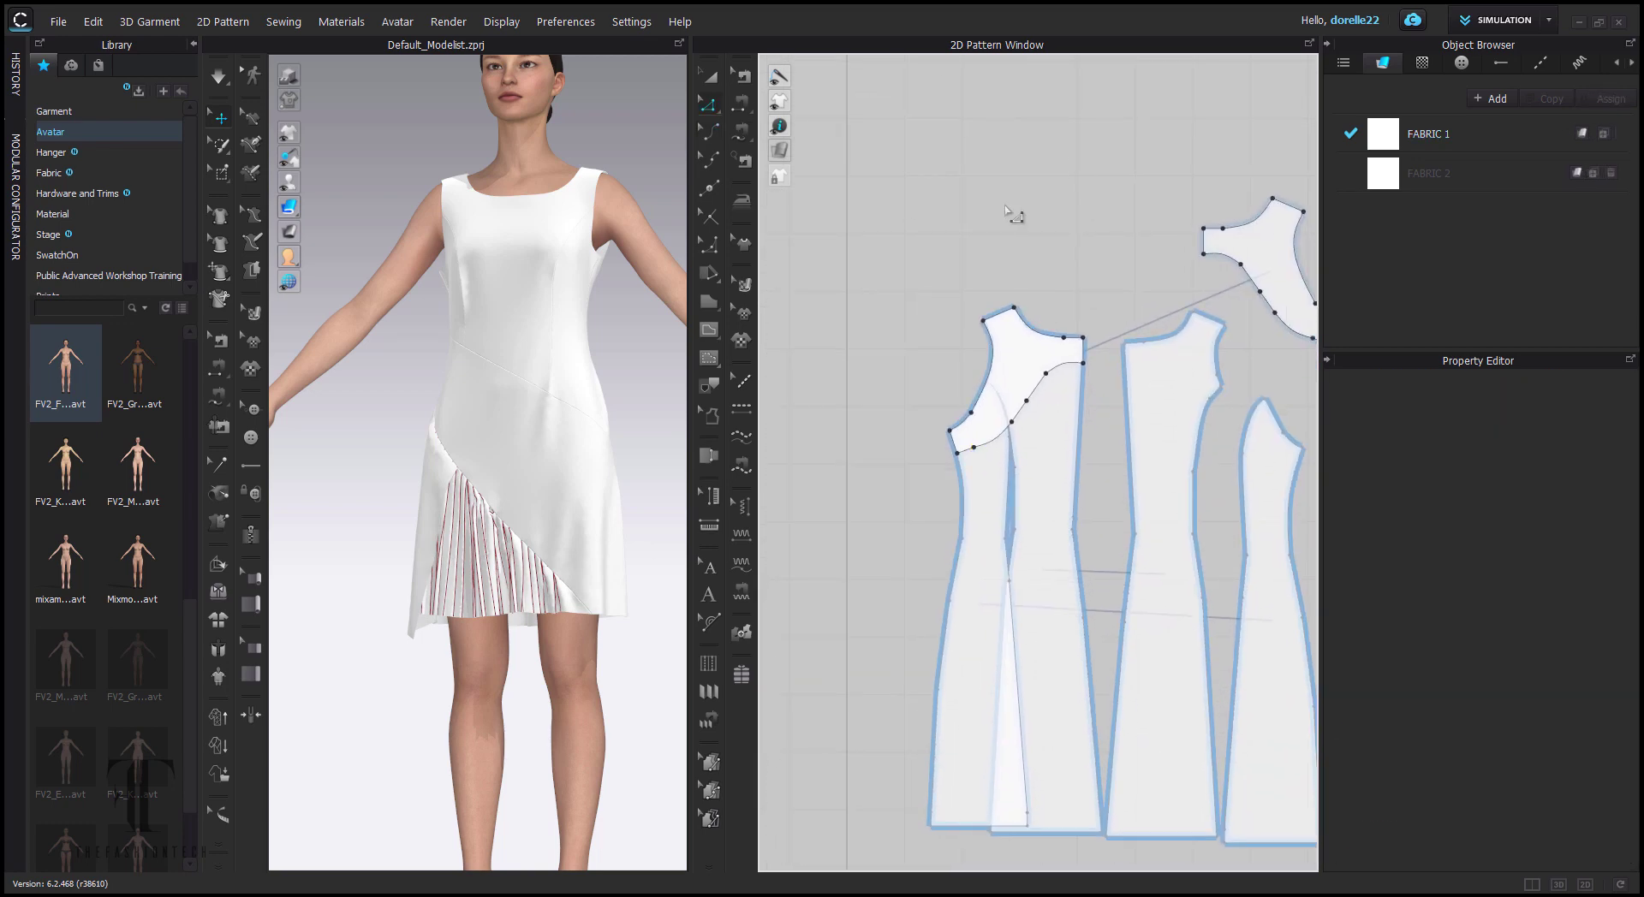
drag(1079, 406, 990, 288)
- Place the front facing over the neckline and armholes of the front bodice
middle_drag(1107, 394, 1592, 206)
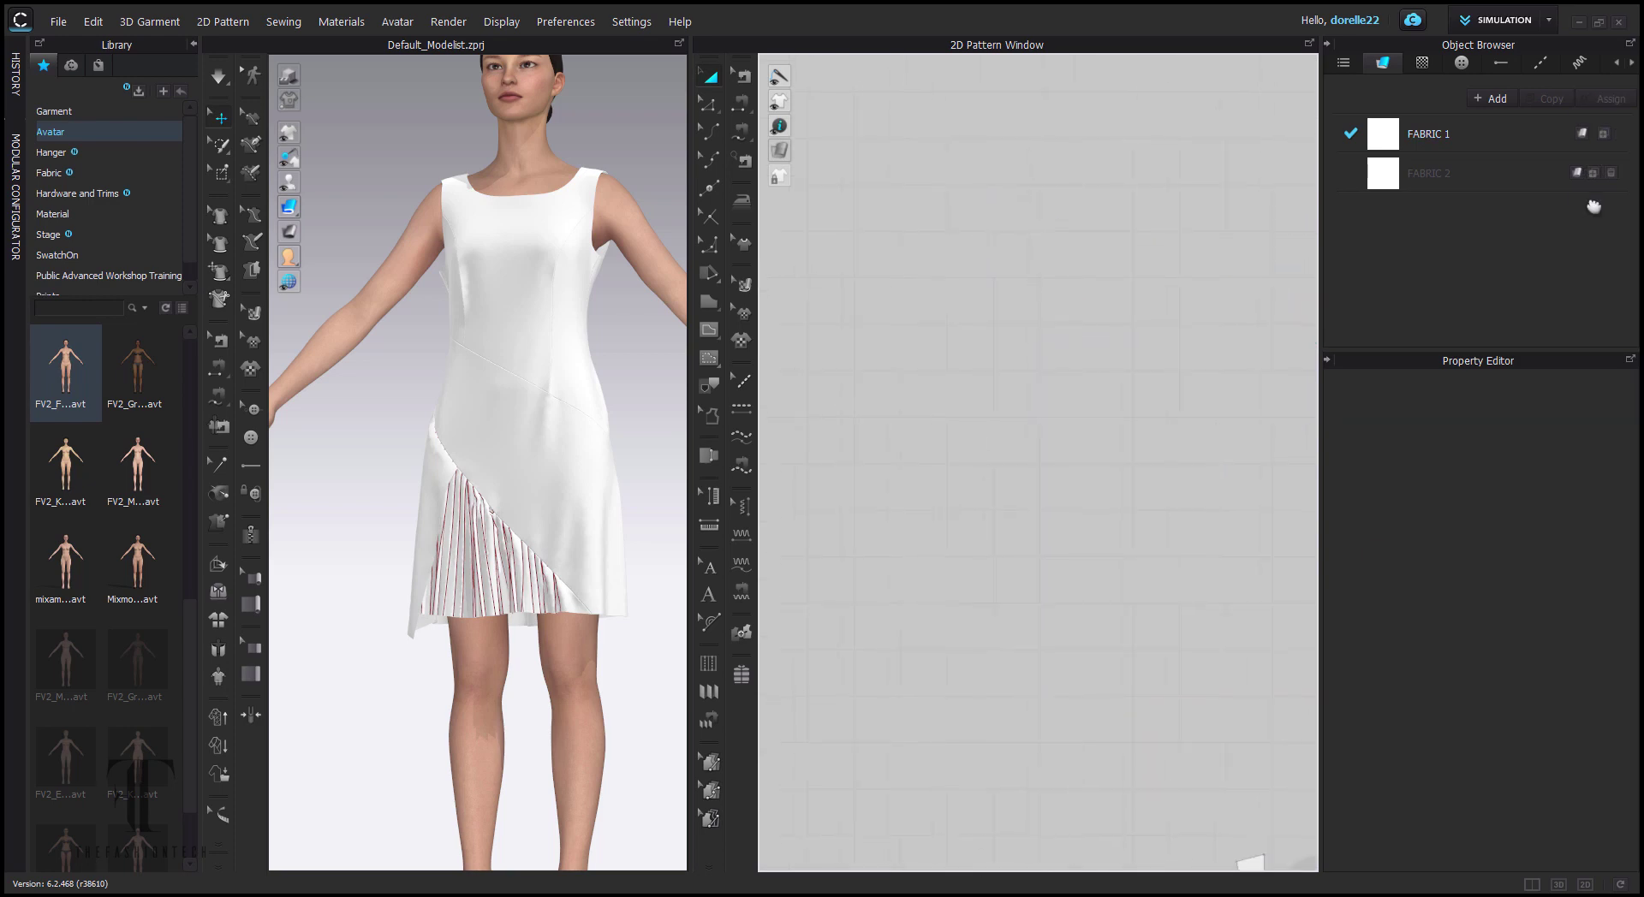
scroll(1268, 600, down, 2)
middle_drag(1284, 702, 1167, 349)
scroll(1070, 428, up, 4)
middle_drag(1070, 428, 1273, 281)
drag(1125, 298, 1129, 505)
- Slide both front side panels against the centre front panel so they meet at the armhole ends of the princess seams
drag(954, 667, 1017, 654)
click(1190, 690)
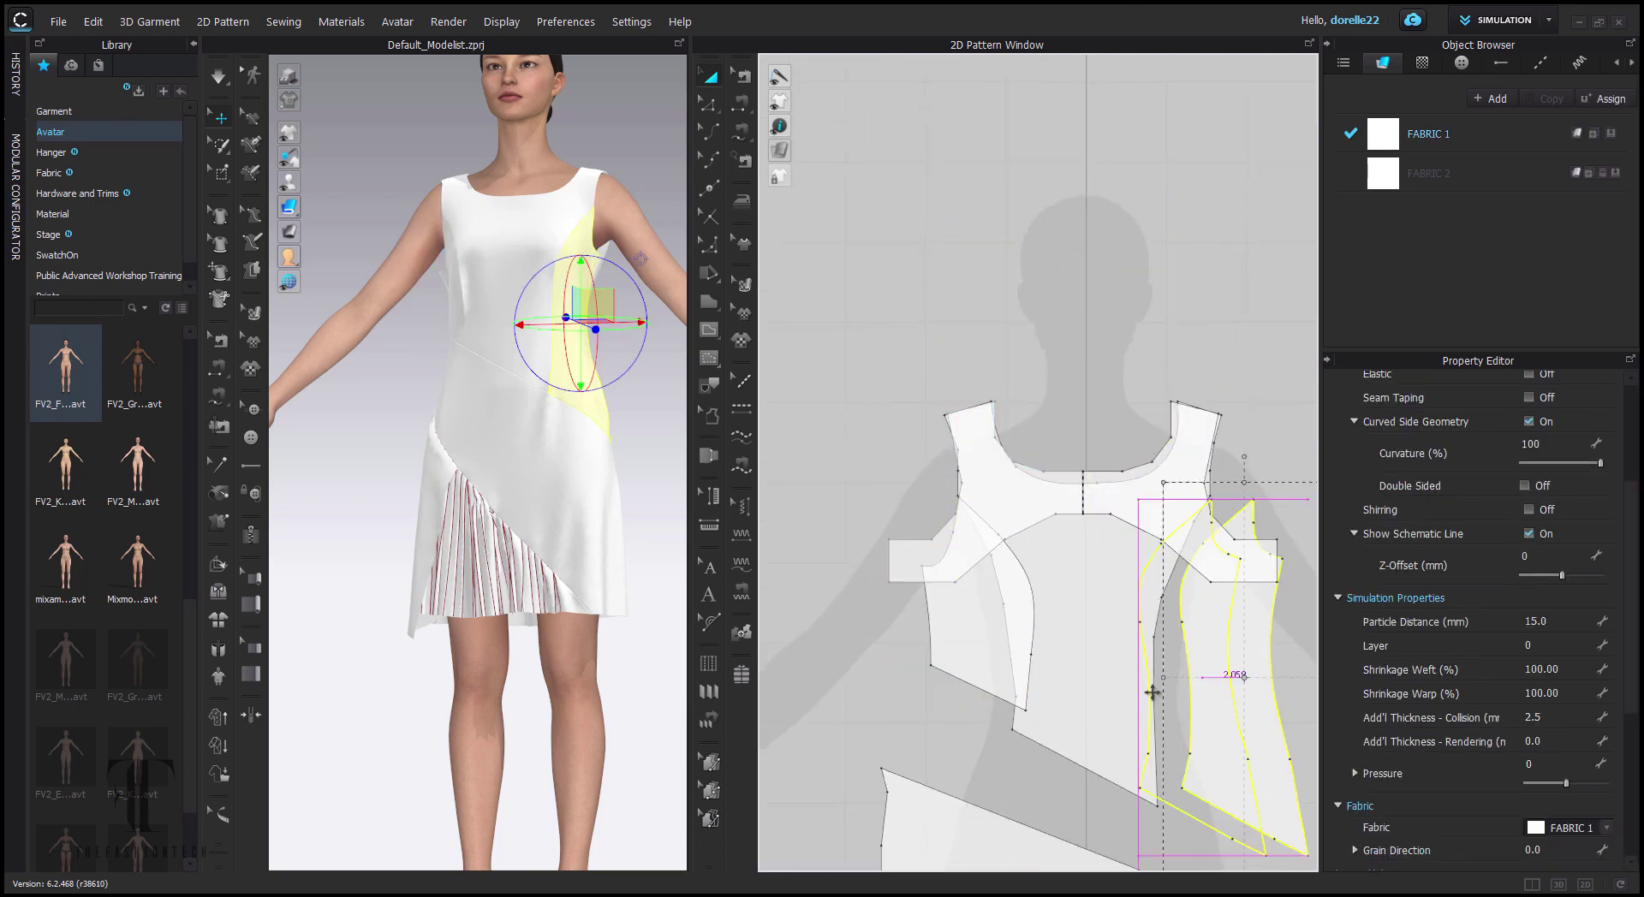
drag(1153, 692, 1152, 692)
- Lock the centre front and both front side panels beneath the front facing
click(1055, 682)
click(1004, 664)
click(1113, 689)
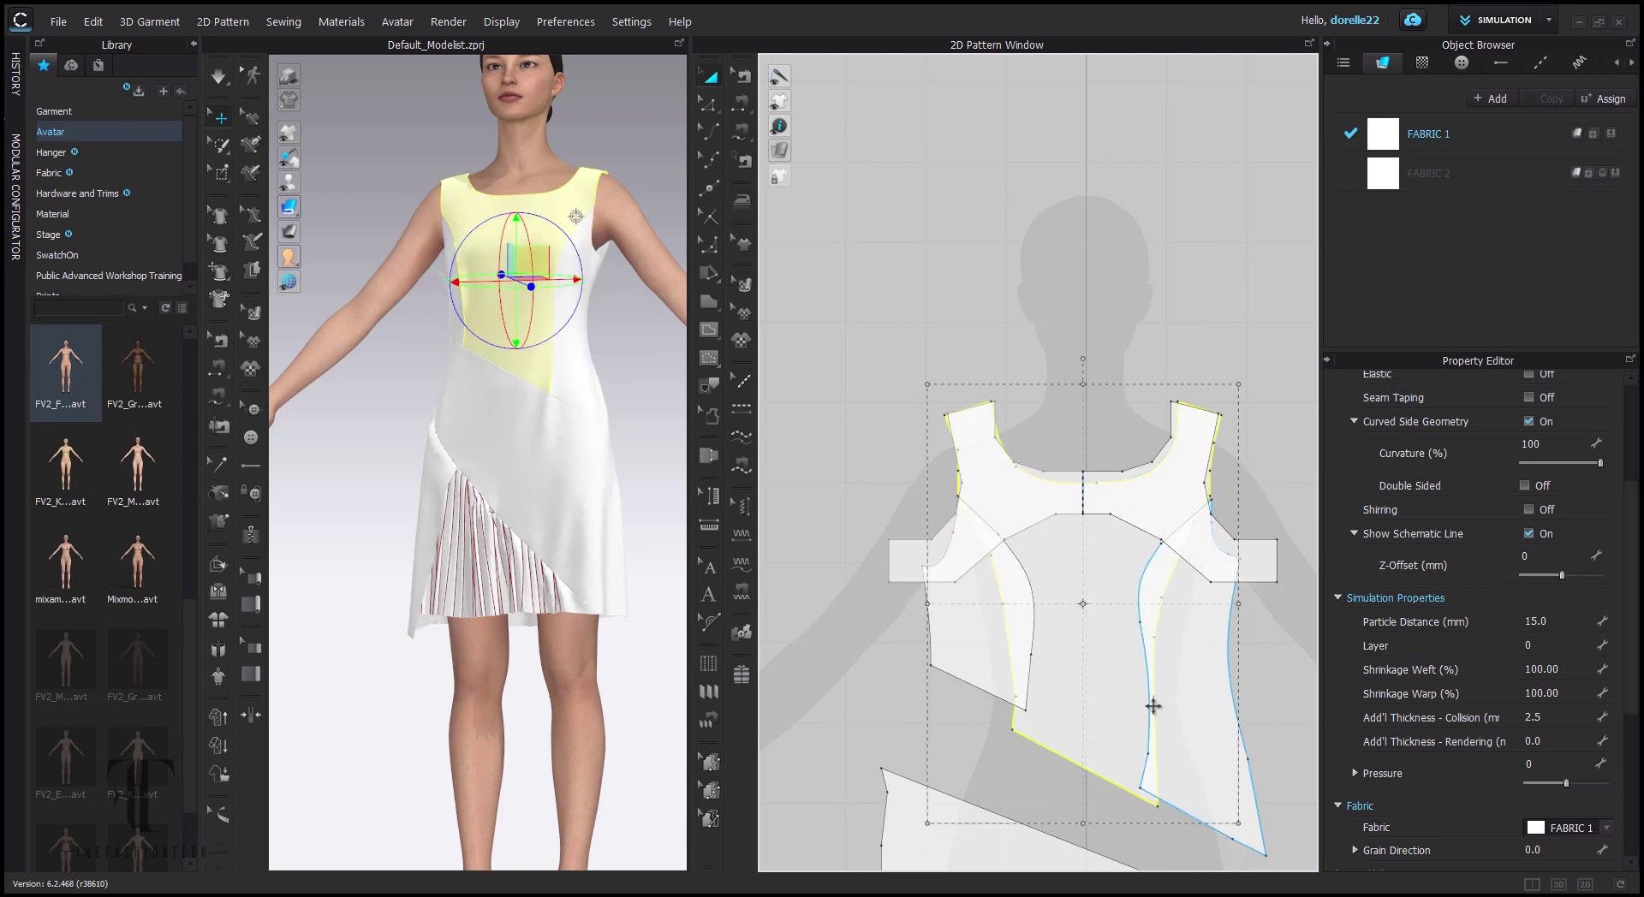
shift+click(997, 655)
shift+click(1216, 734)
right_click(1215, 735)
click(1247, 174)
- Align the front facing's shoulder edge with the bodice shoulder and turn the neckline corner below it into a curve
scroll(1113, 464, up, 3)
middle_drag(1119, 465, 1242, 439)
scroll(1224, 438, up, 5)
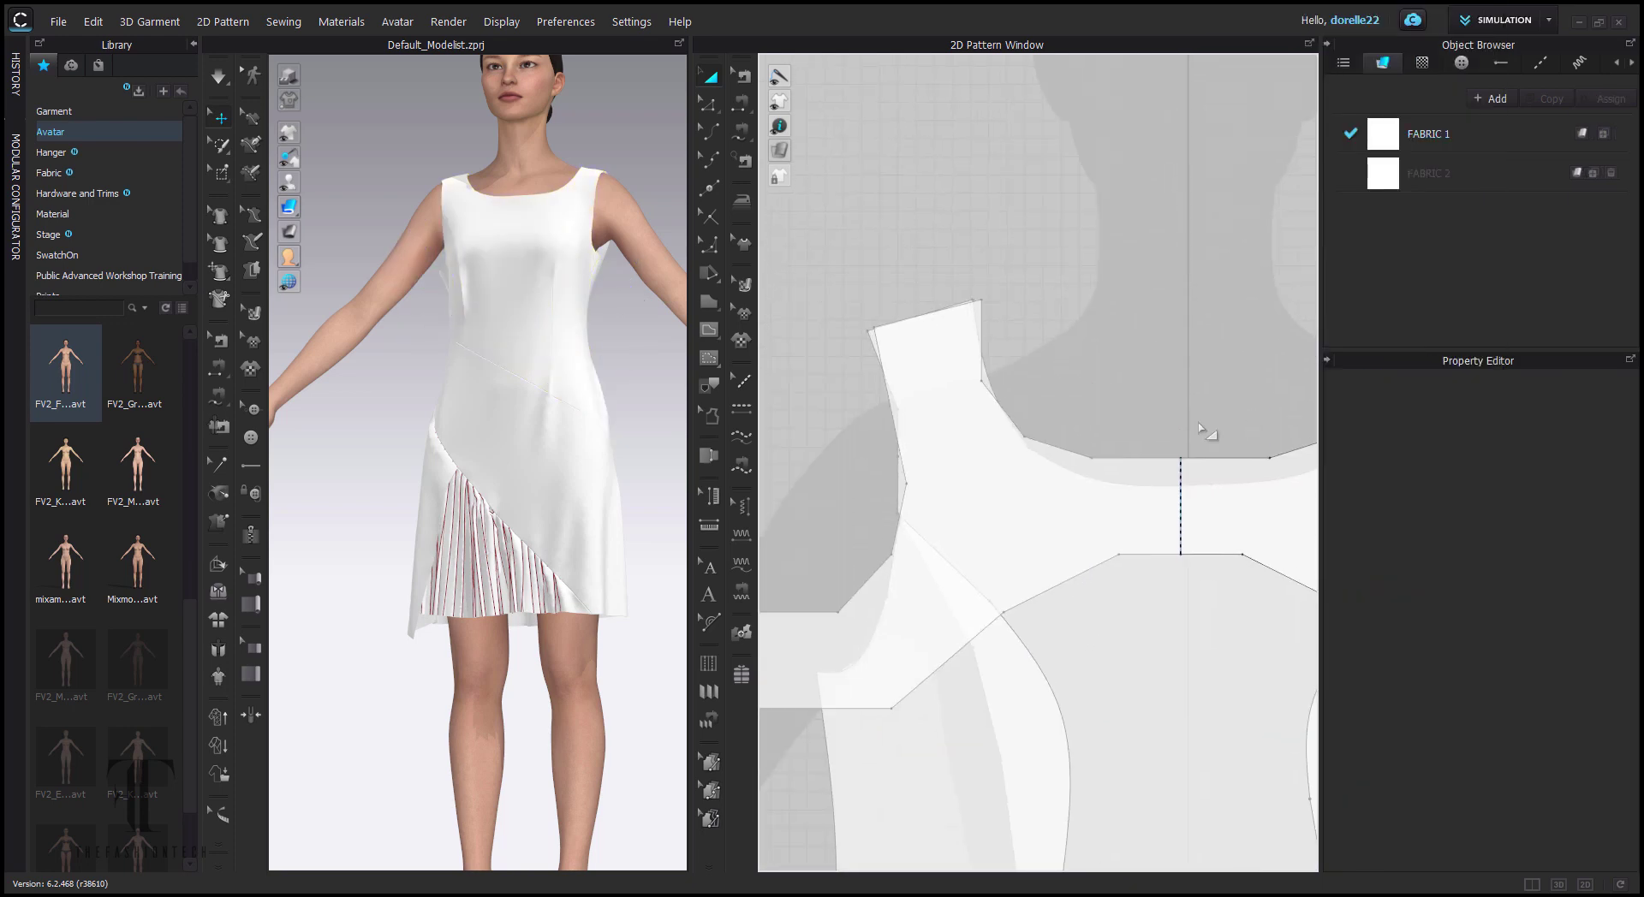
scroll(1015, 249, down, 4)
click(704, 104)
click(702, 105)
click(993, 312)
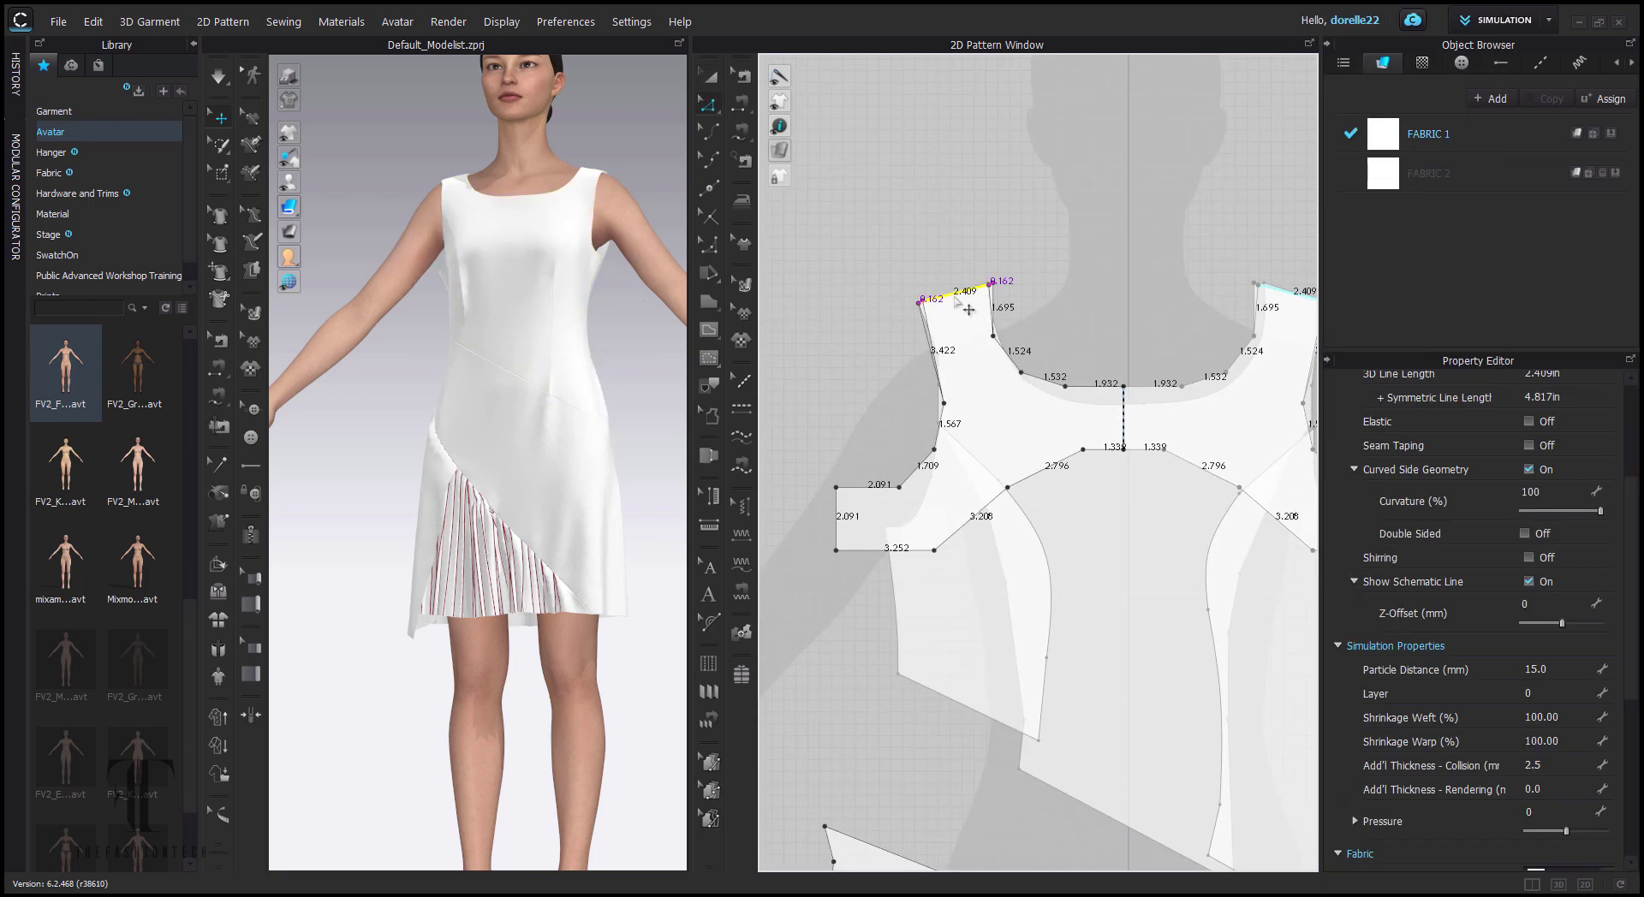
right_click(1004, 359)
click(1138, 408)
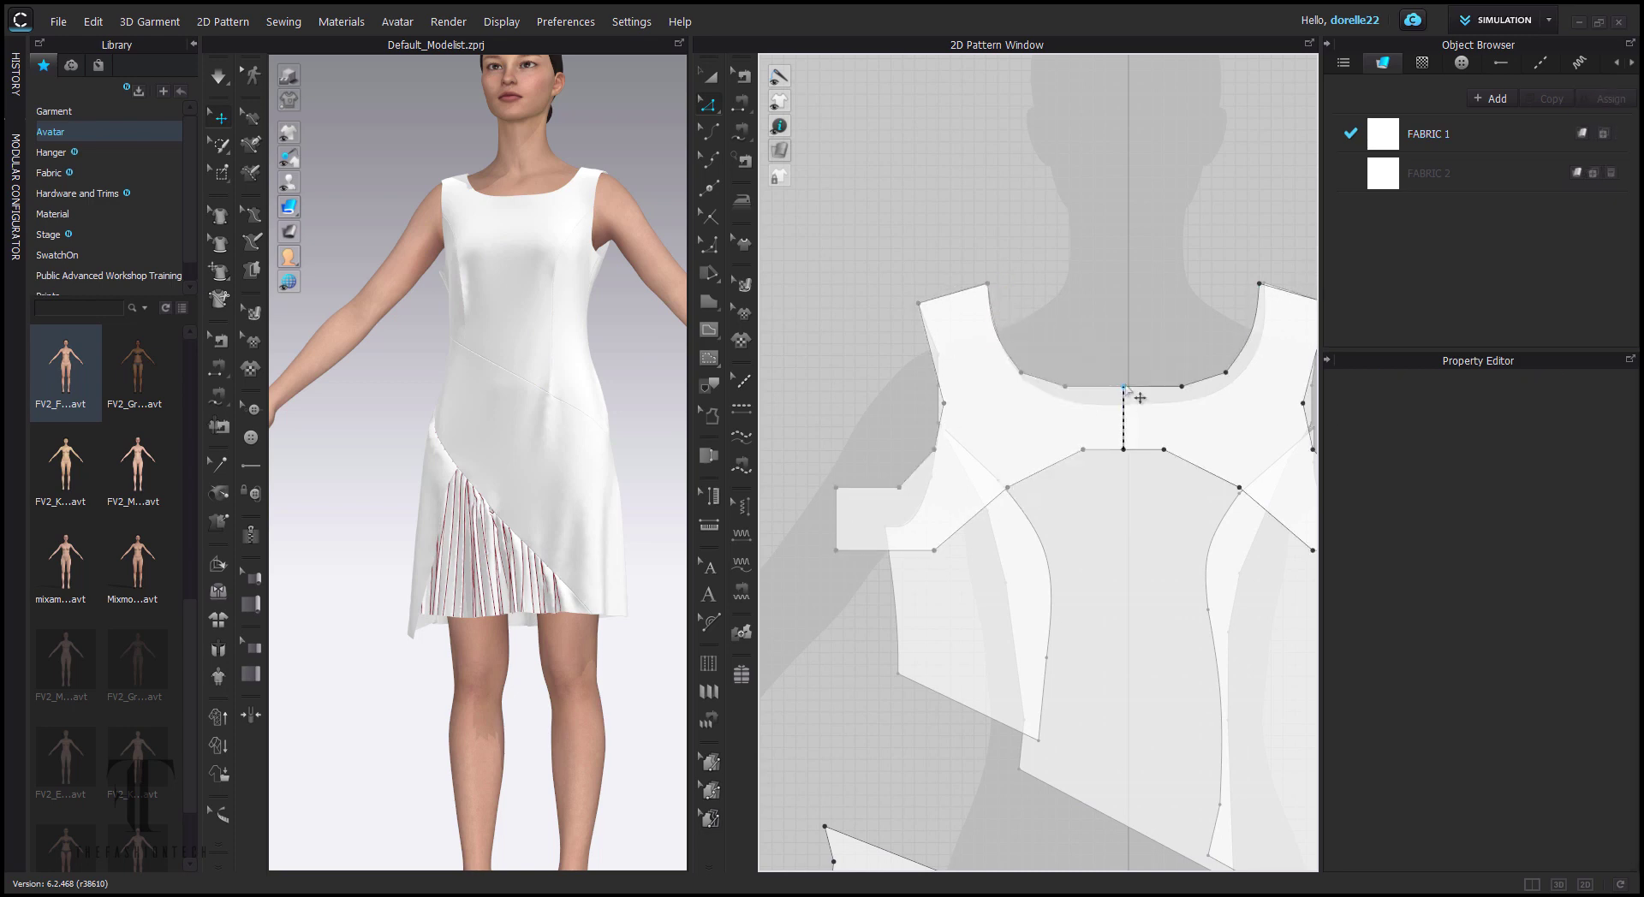
- Lower the front facing's centre neckline and centre lower edge points and adjust the side neckline point to match the bodice neckline
click(1126, 389)
drag(1074, 413, 1075, 415)
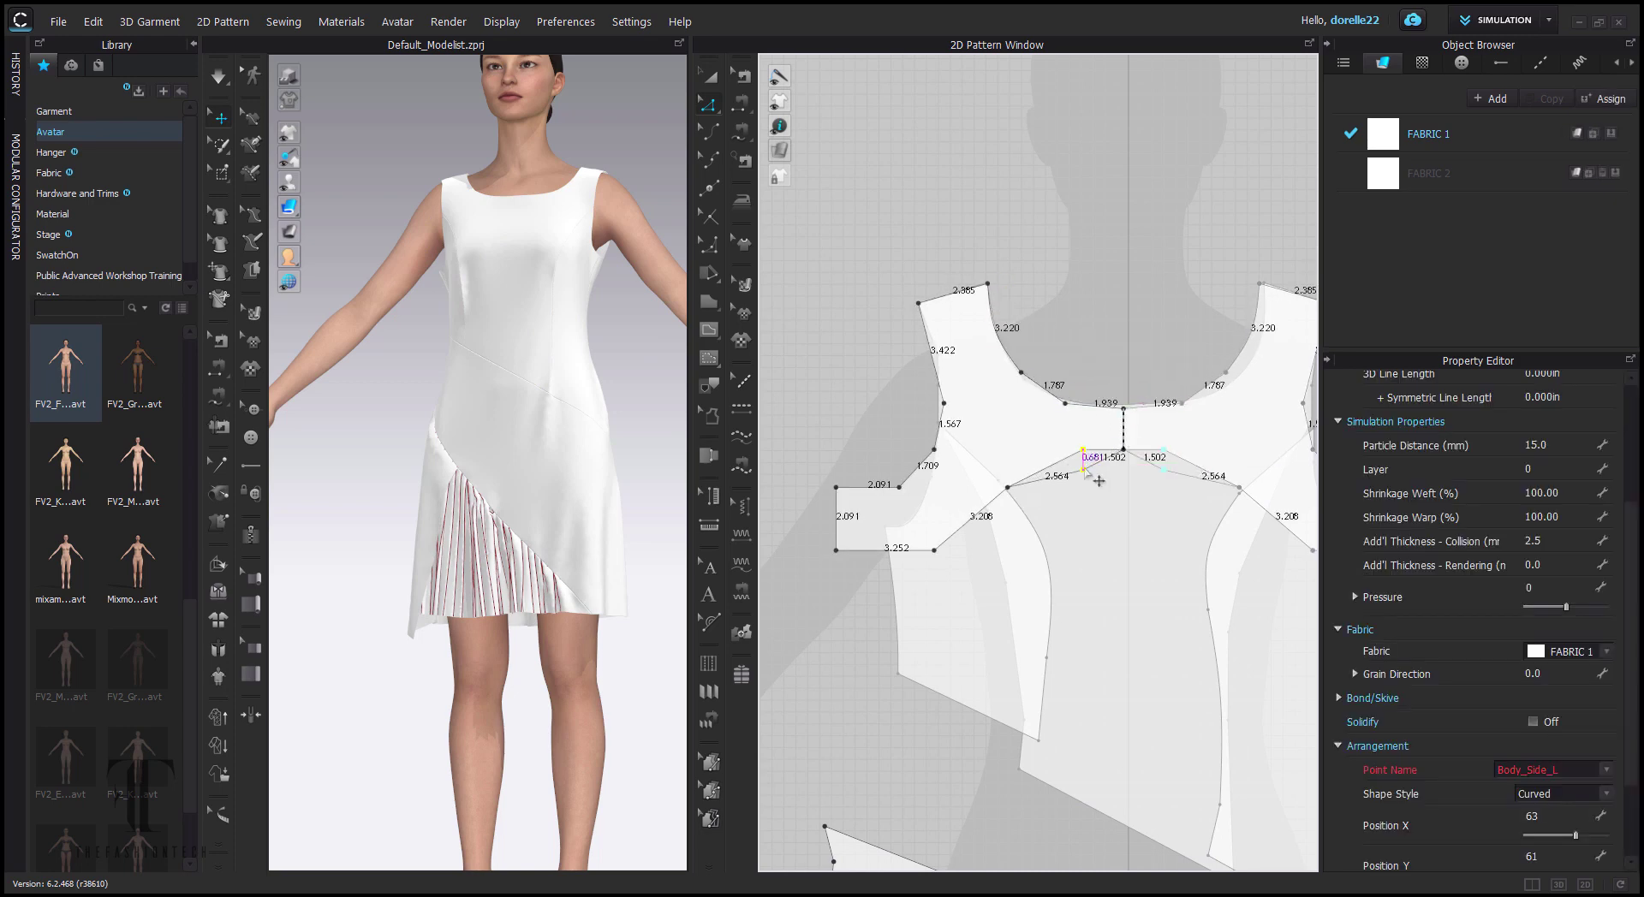
click(1229, 374)
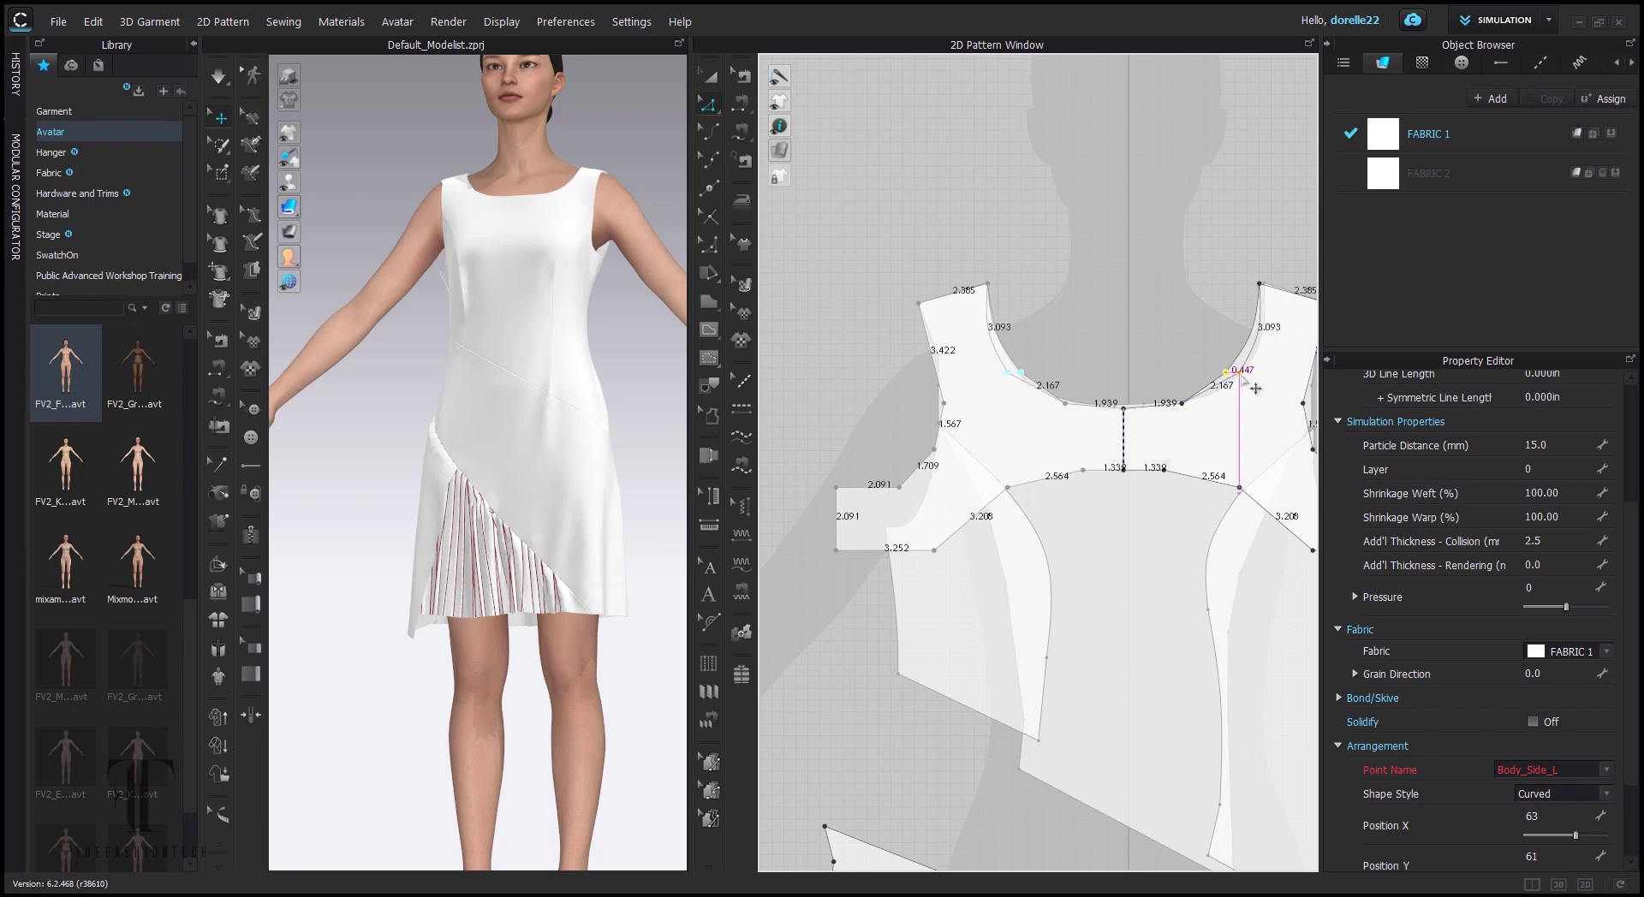
drag(1255, 389, 1252, 387)
drag(1003, 375, 1010, 372)
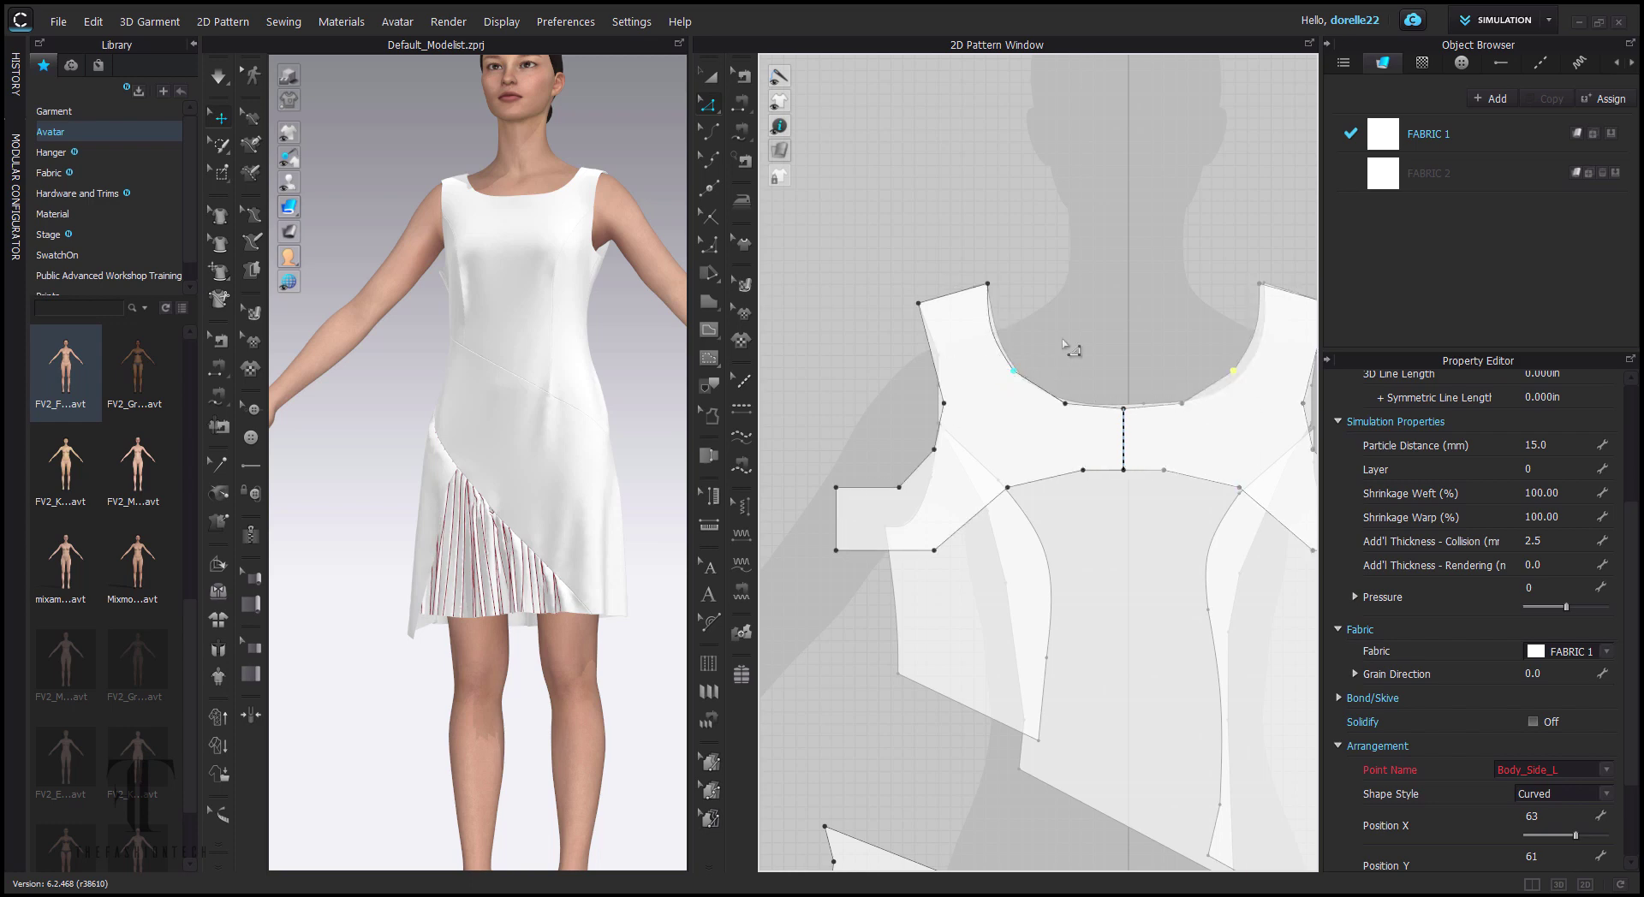
click(1070, 347)
- Smooth the front facing's neckline between the side neckline point and centre front into one continuous curve
click(1062, 400)
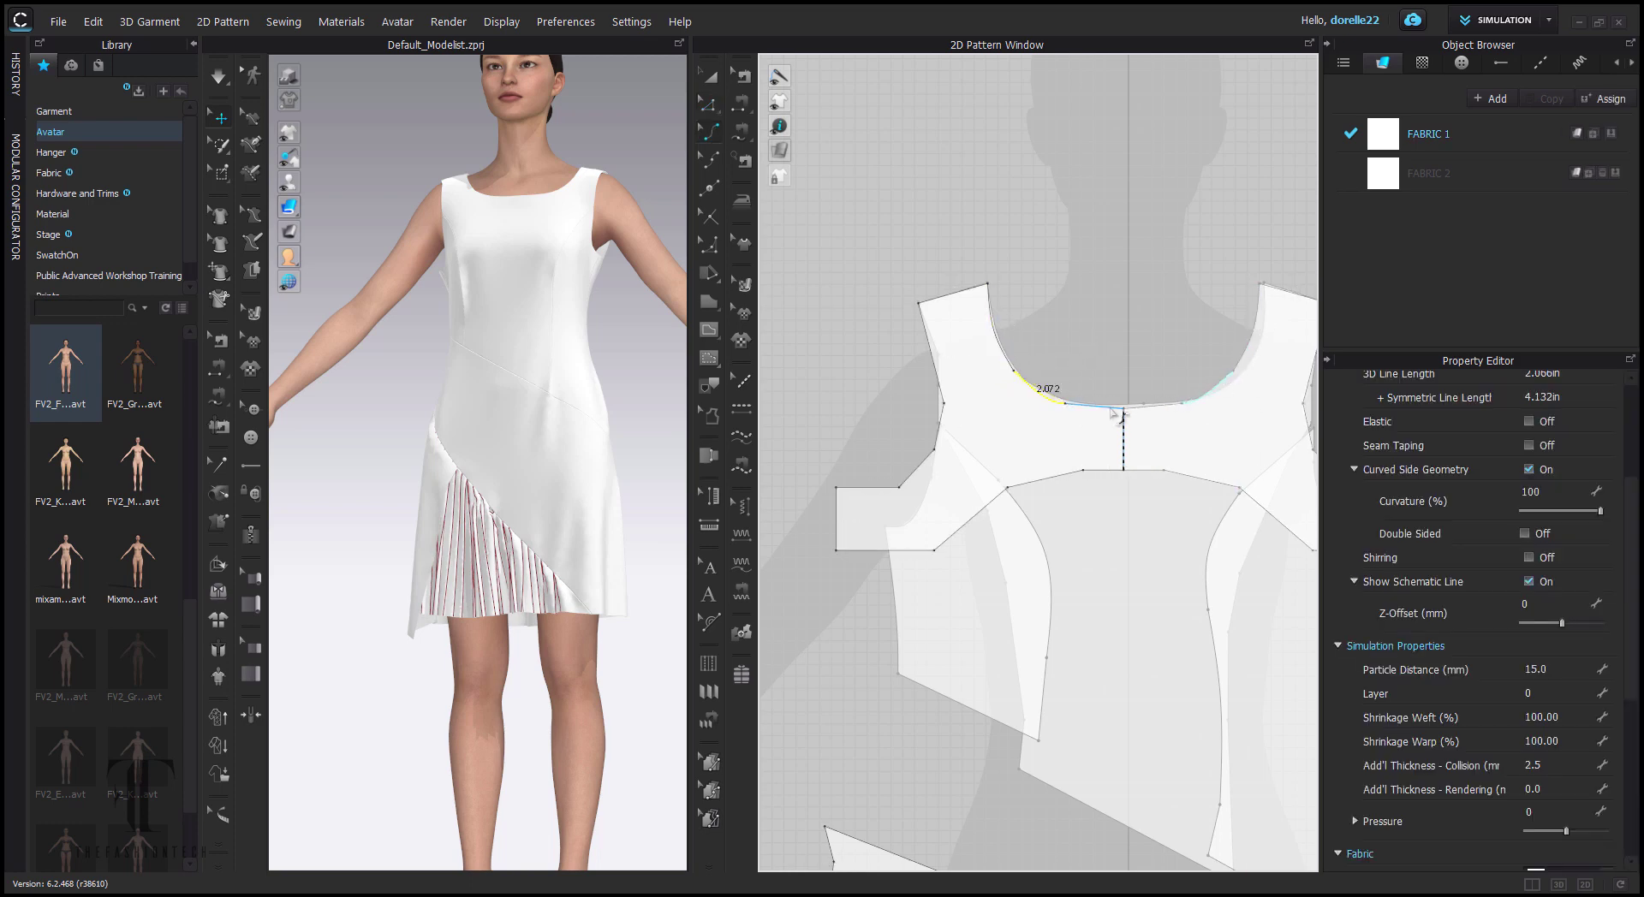
click(1139, 378)
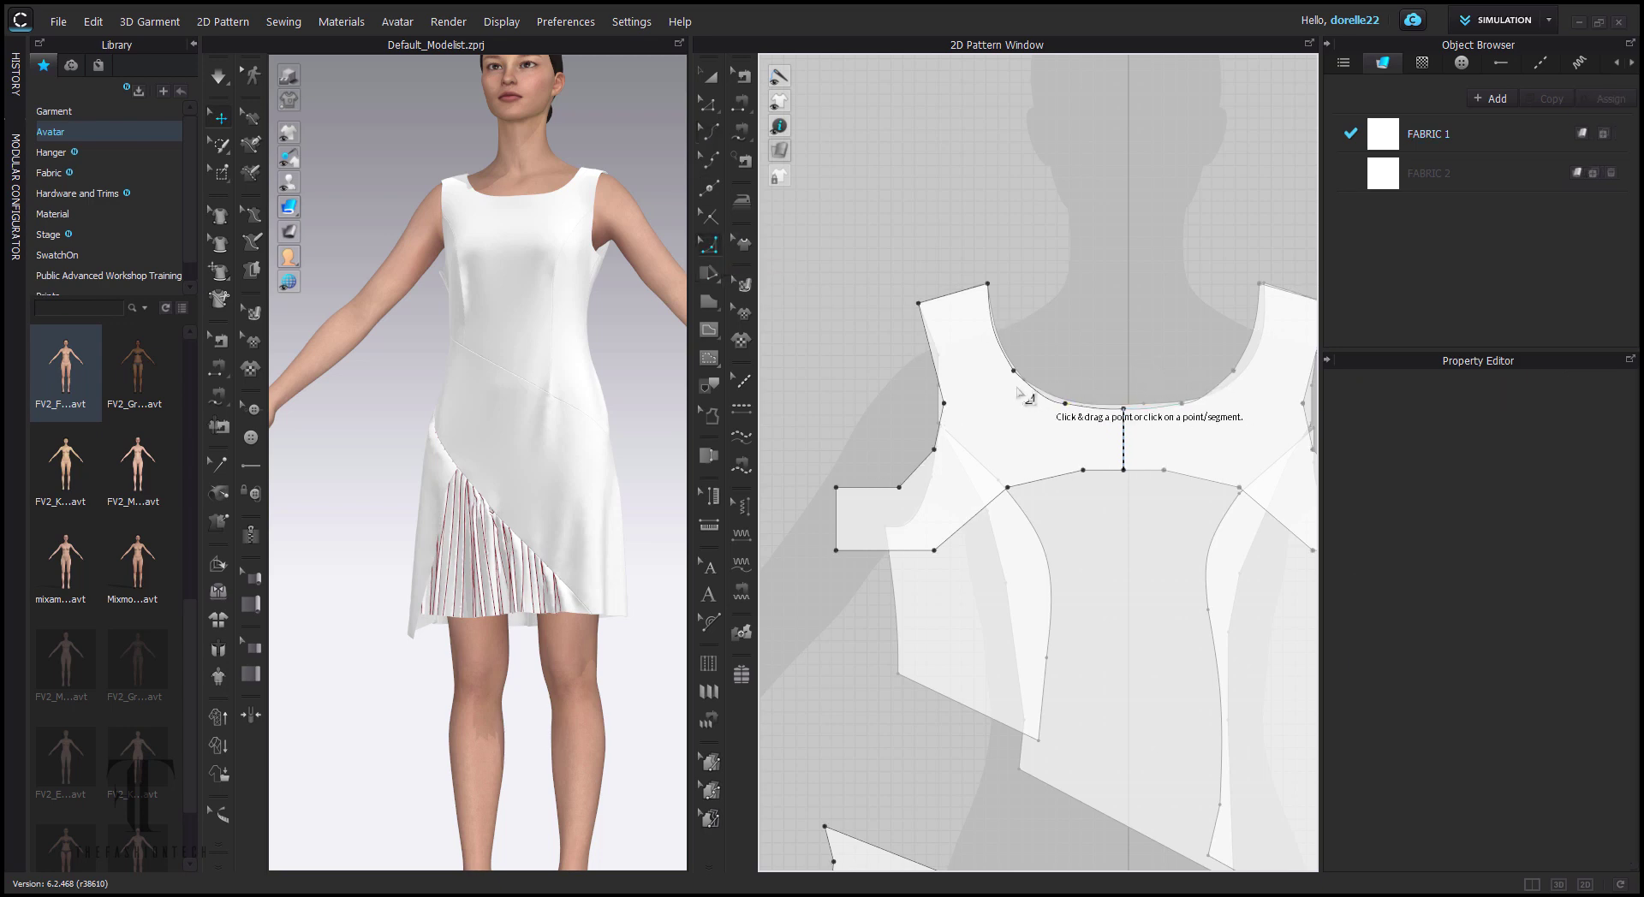
click(1066, 405)
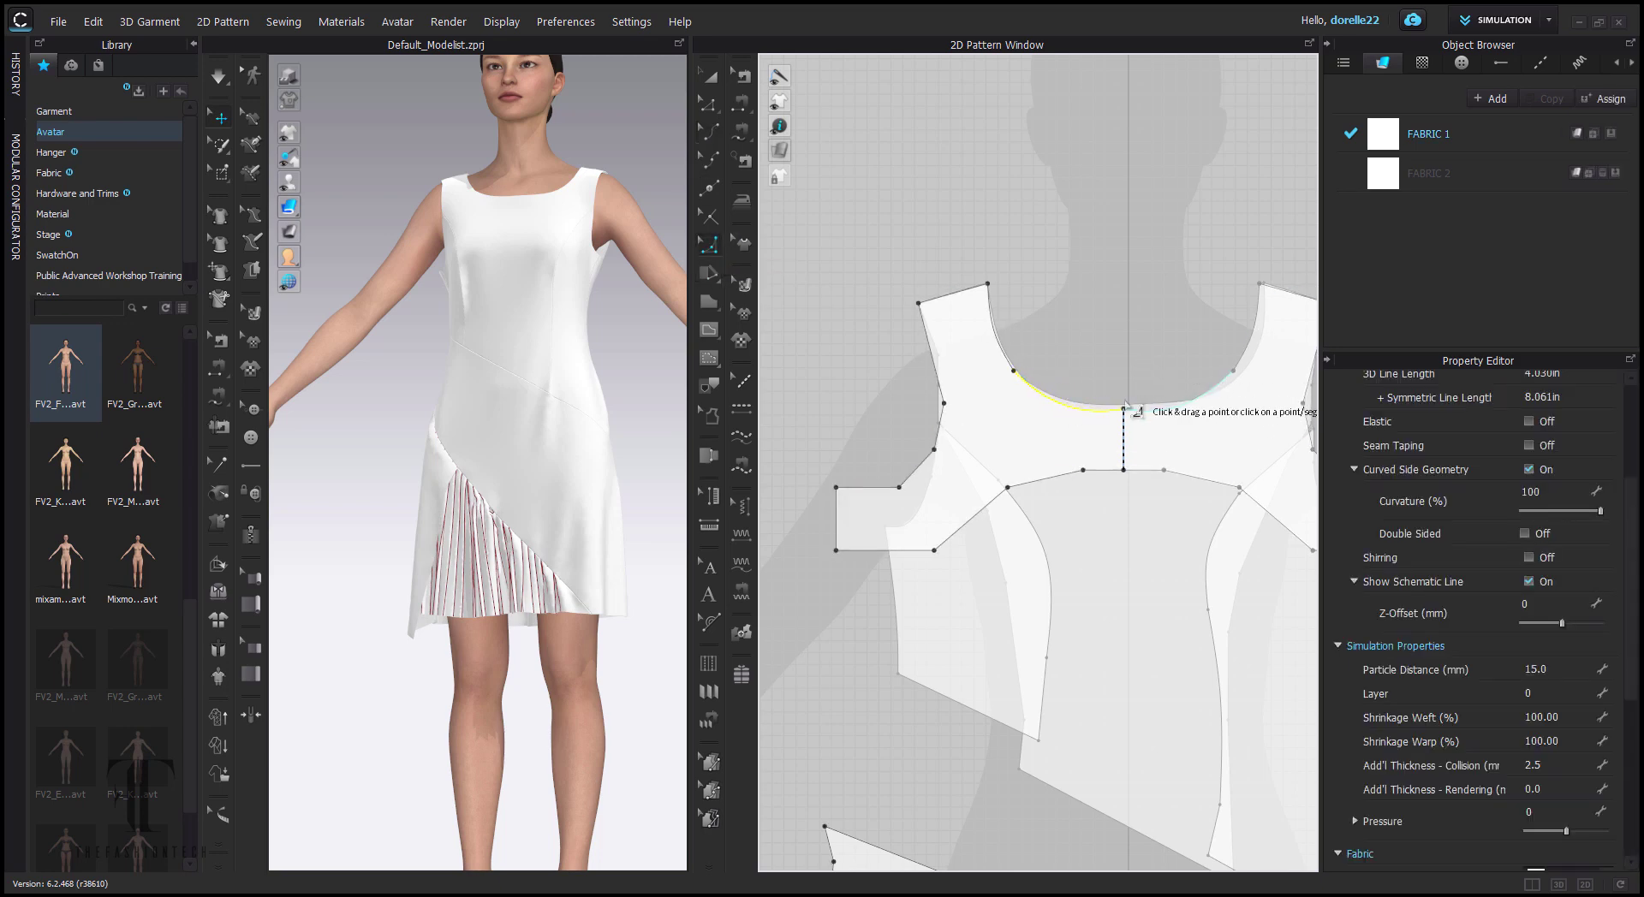
click(1164, 366)
- Move the front facing's underarm edge onto the front side panel's side seam and align its lower corner with that seam
scroll(1053, 326, up, 6)
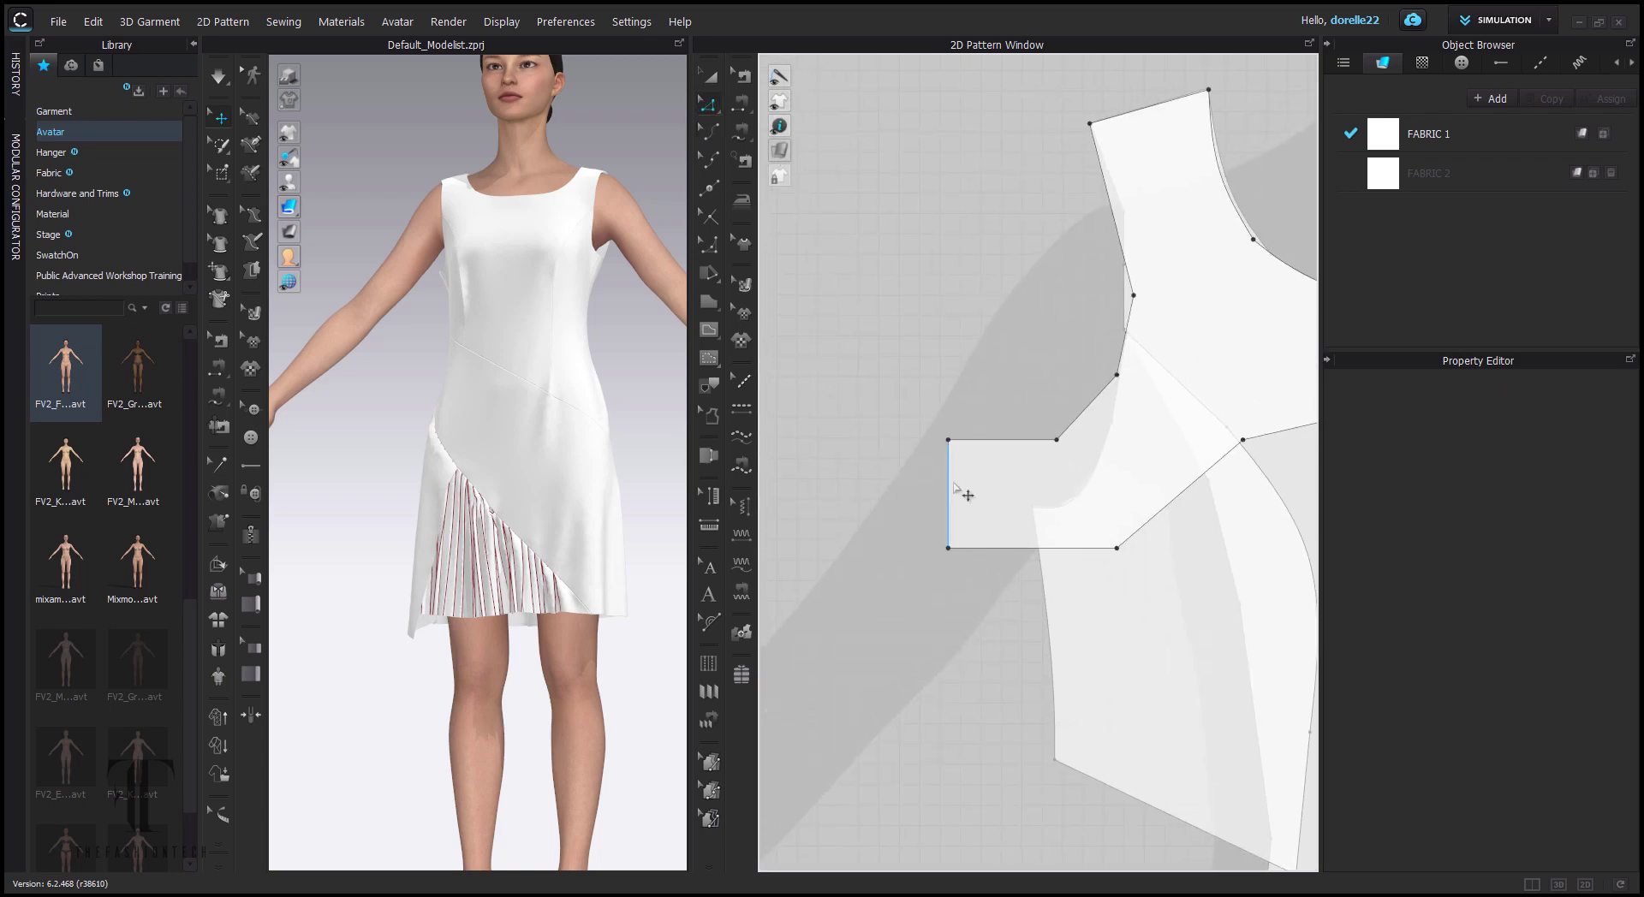
drag(951, 482, 1036, 548)
drag(1032, 614, 1046, 615)
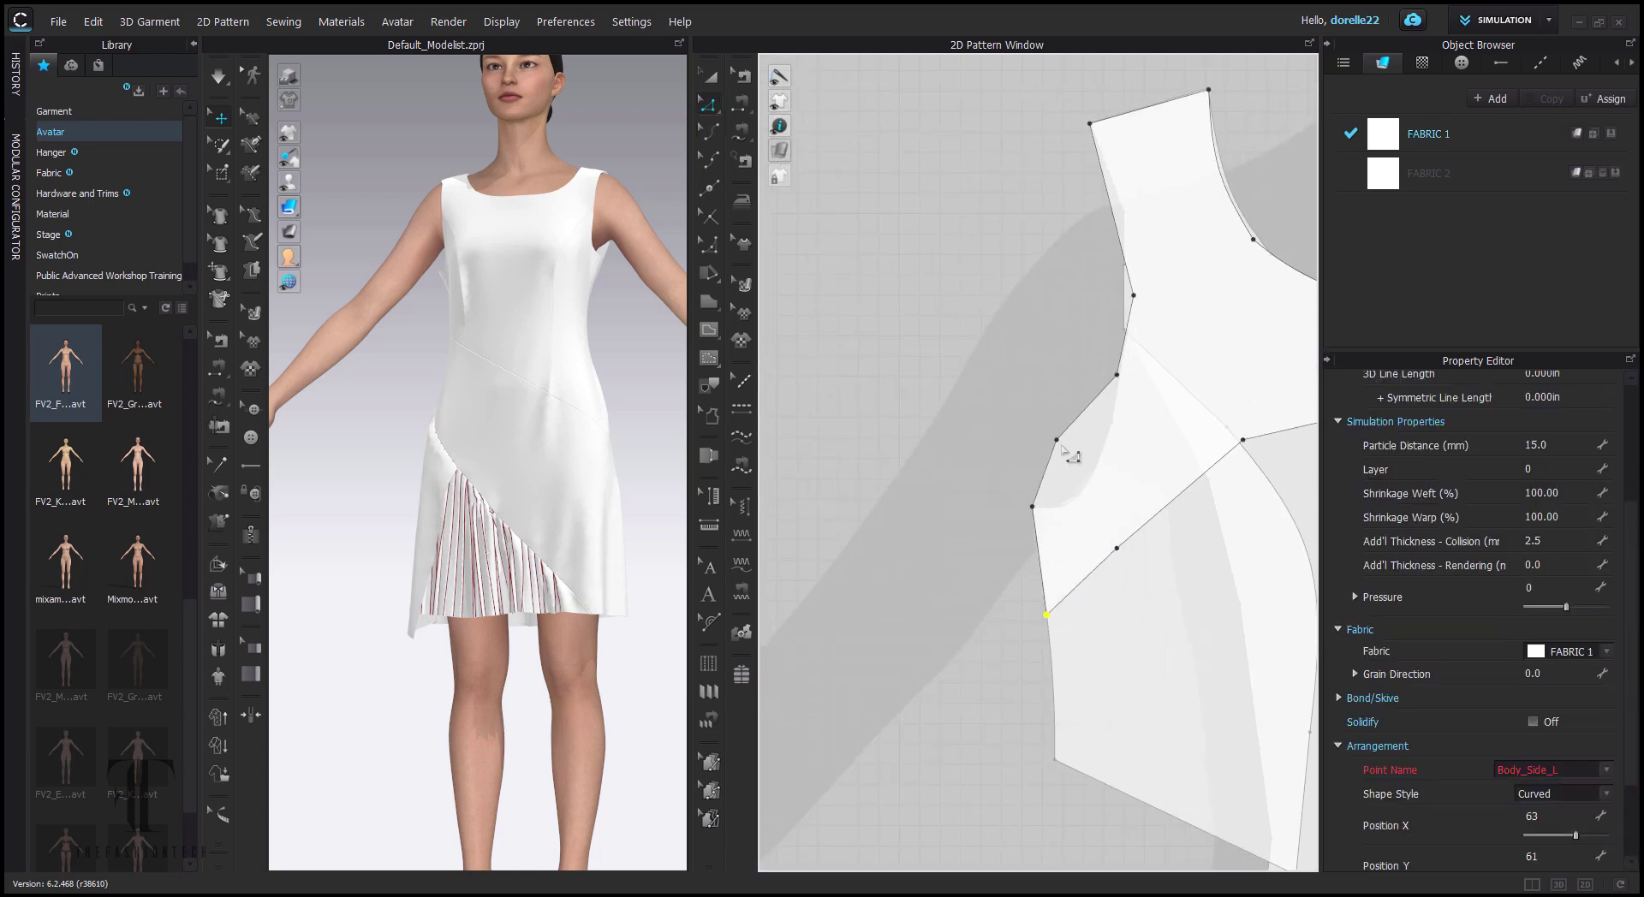
- Shape the front facing's armhole to the bodice by converting the underarm corner to a curve, deleting the extra upper point and adjusting the curvature
drag(1080, 502, 1079, 501)
right_click(1079, 501)
click(1147, 654)
drag(1119, 375, 1126, 377)
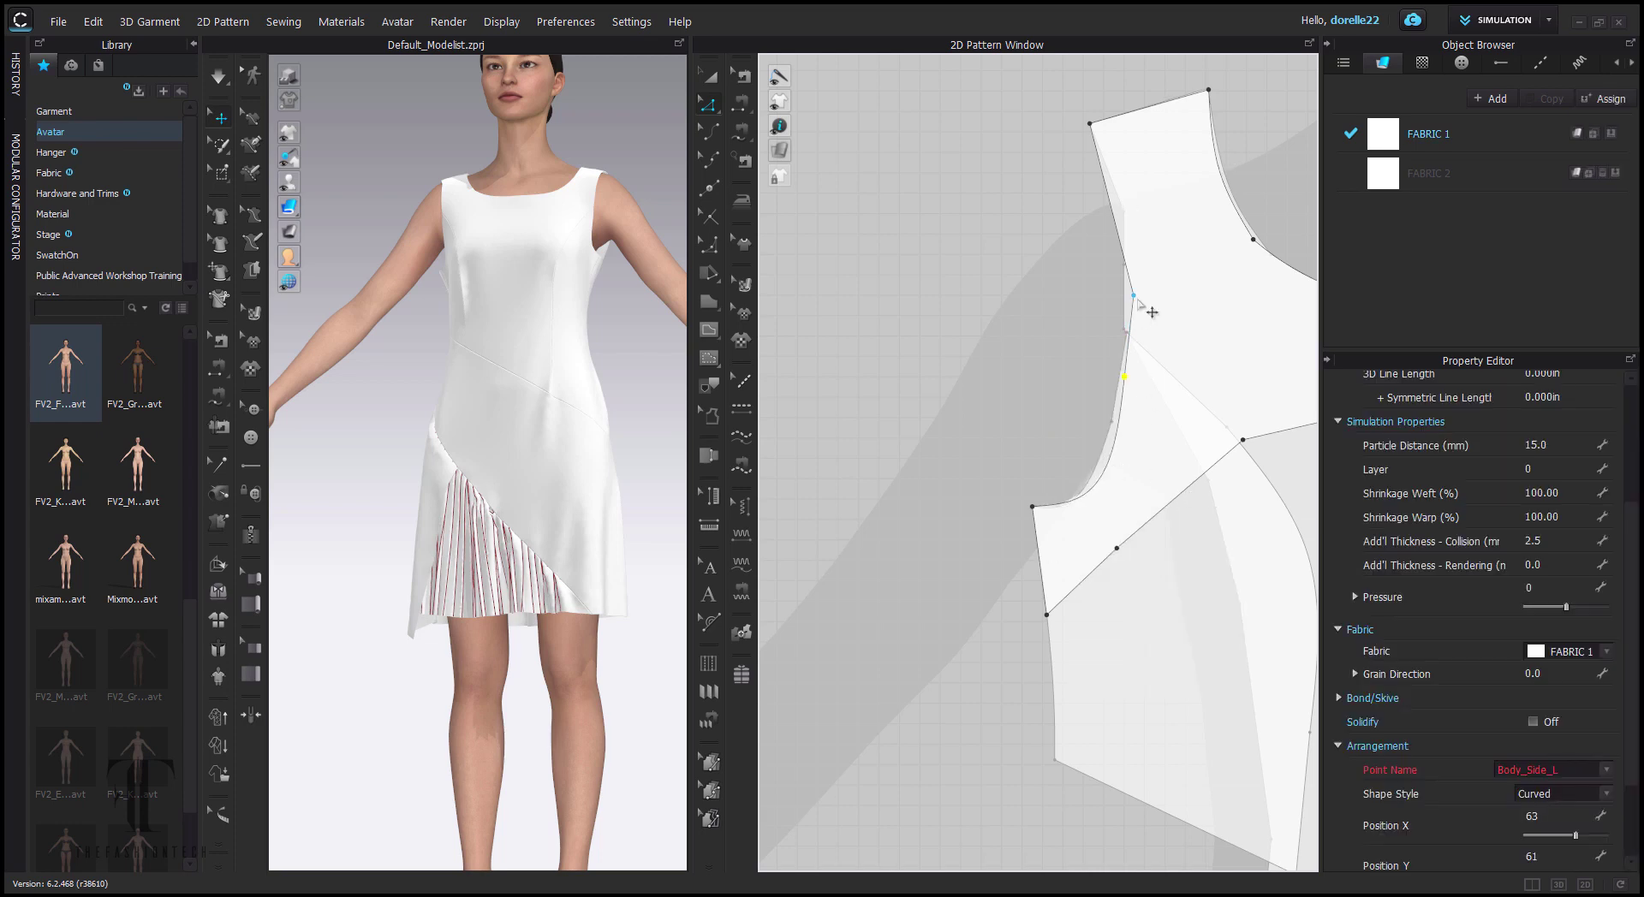
key(Delete)
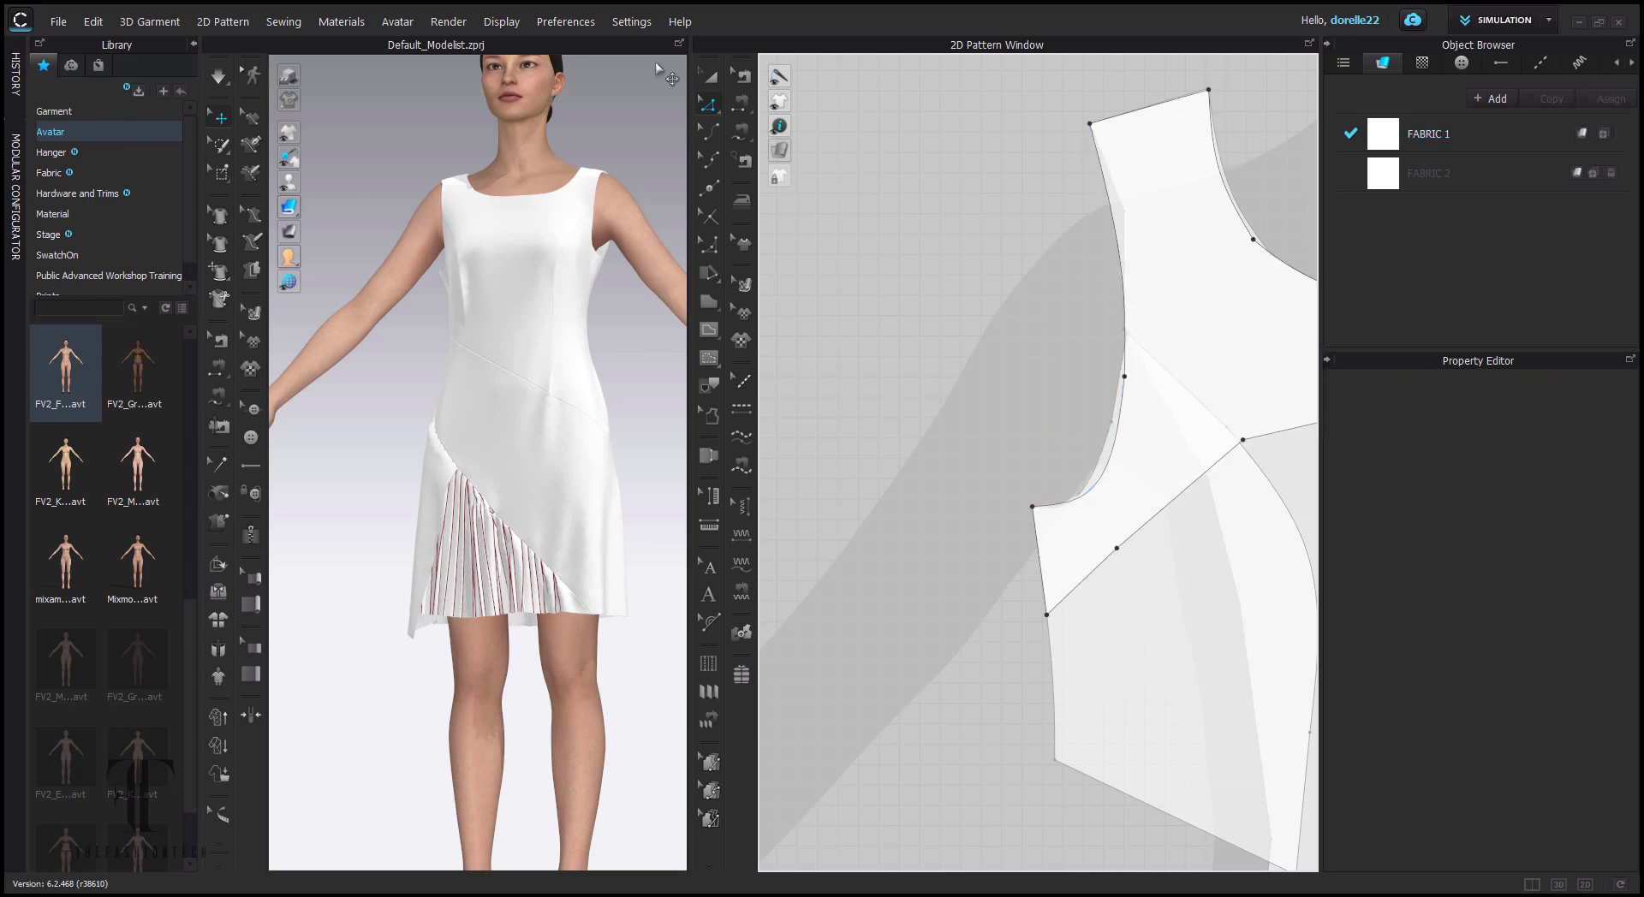
key(c)
click(1107, 471)
click(1046, 454)
scroll(1058, 408, down, 3)
middle_drag(1058, 408, 932, 477)
- Move the fitted front facing above the front bodice and unlock the bodice panels
click(710, 76)
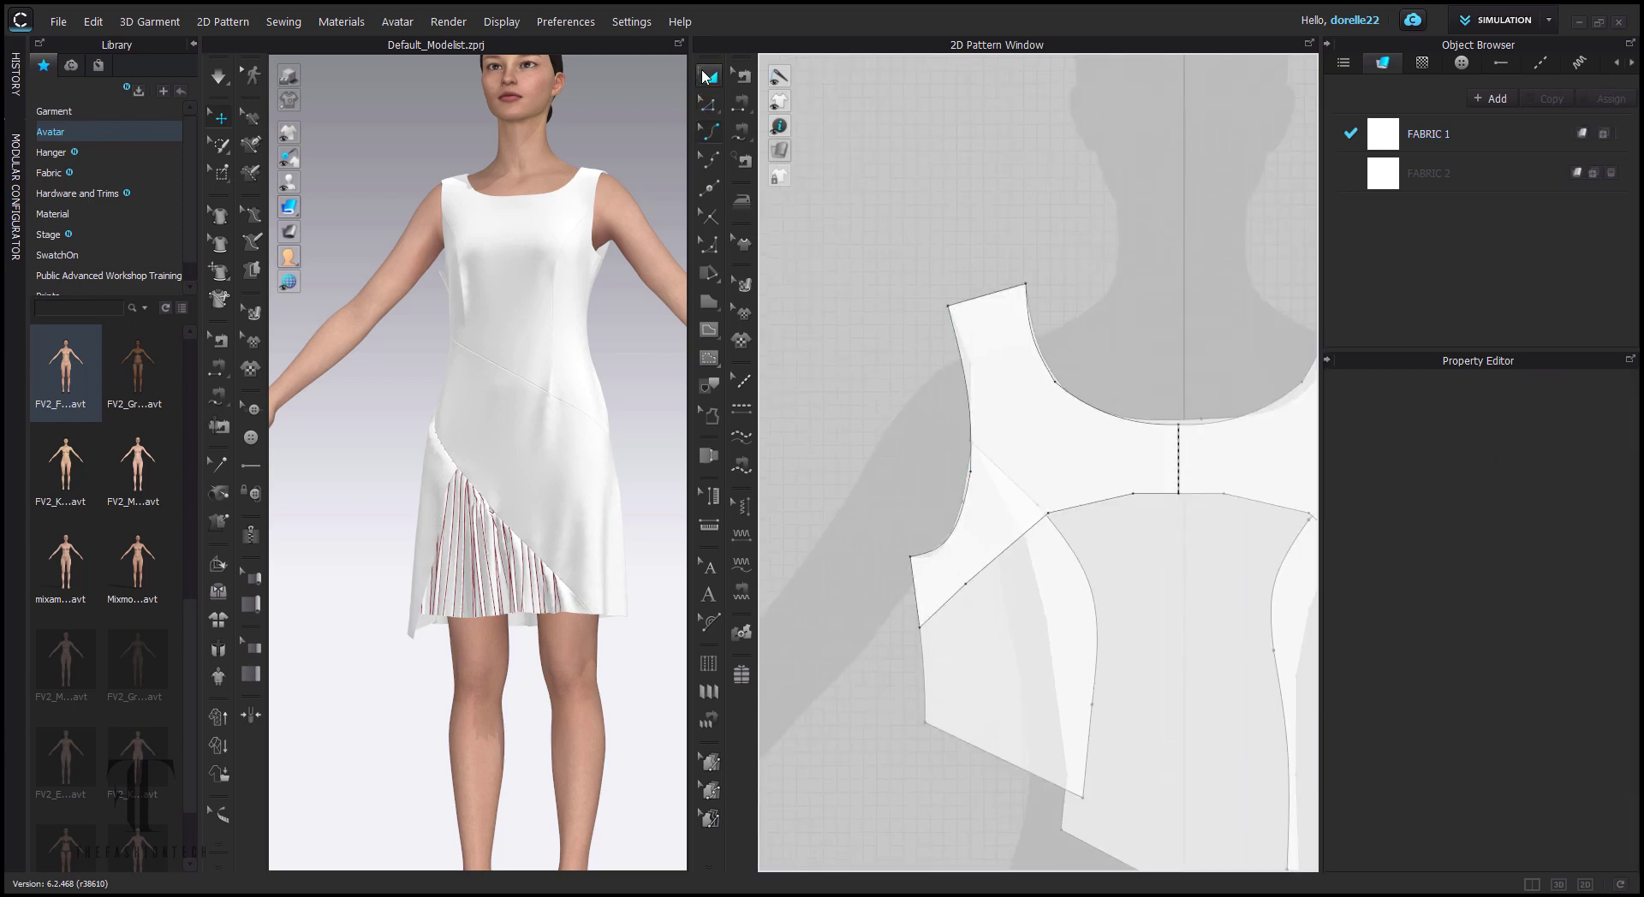
drag(1095, 434, 1100, 58)
click(1127, 224)
click(709, 104)
click(710, 76)
right_click(1005, 345)
click(1103, 396)
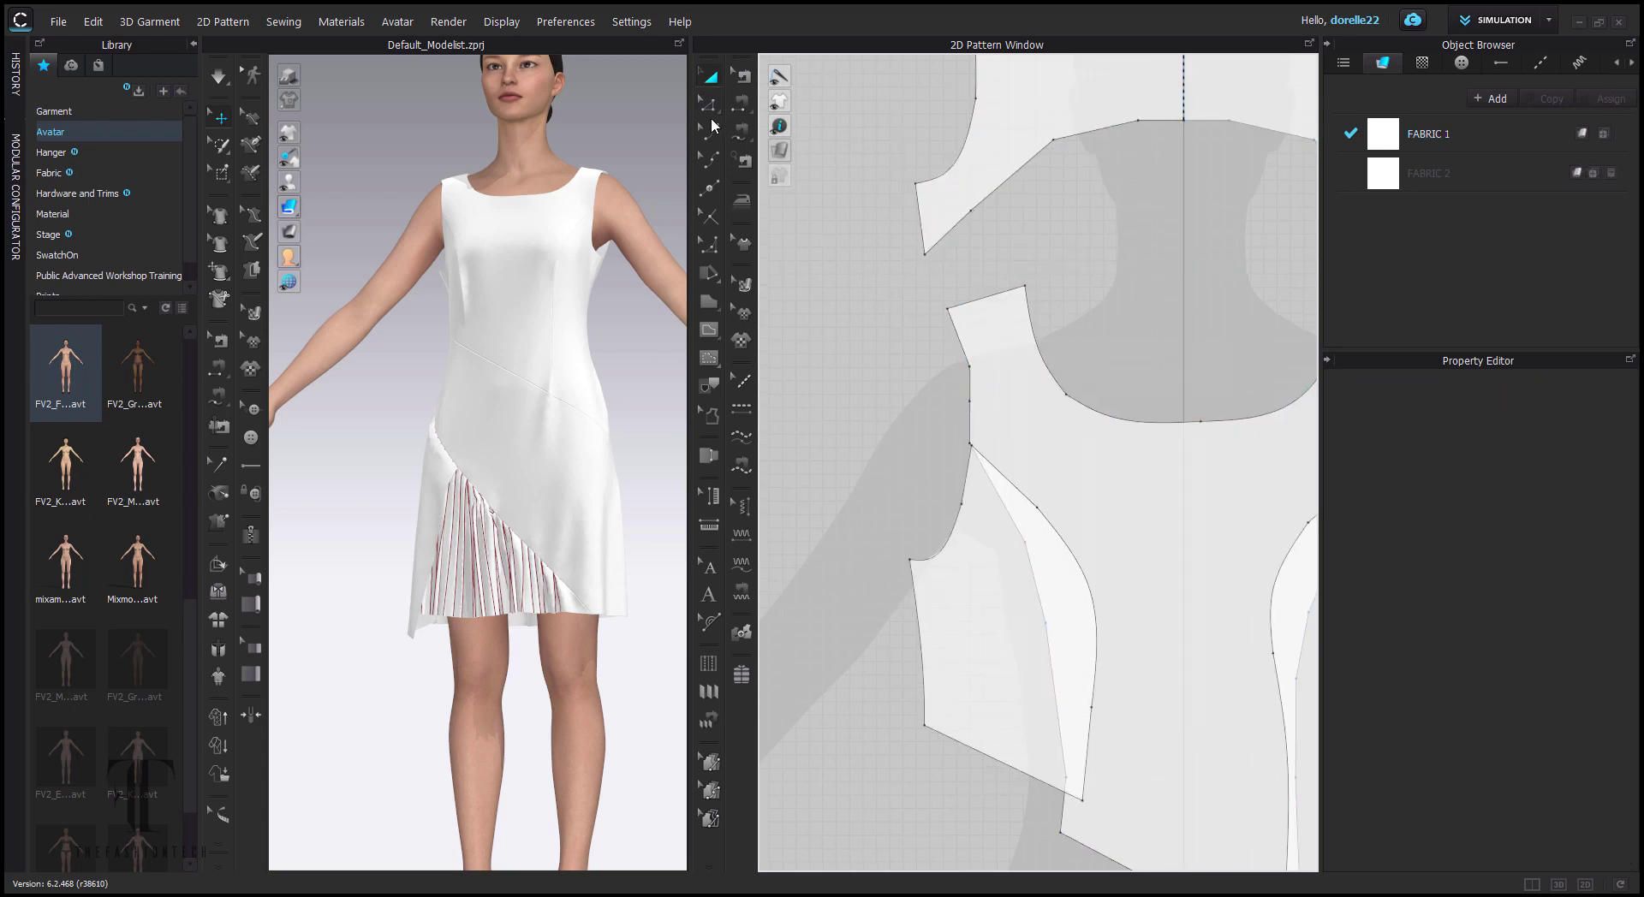
- Move the side panels clear of the centre front and replace both of its princess seam edges with smooth curves
click(710, 130)
drag(958, 337, 963, 339)
scroll(1199, 349, down, 3)
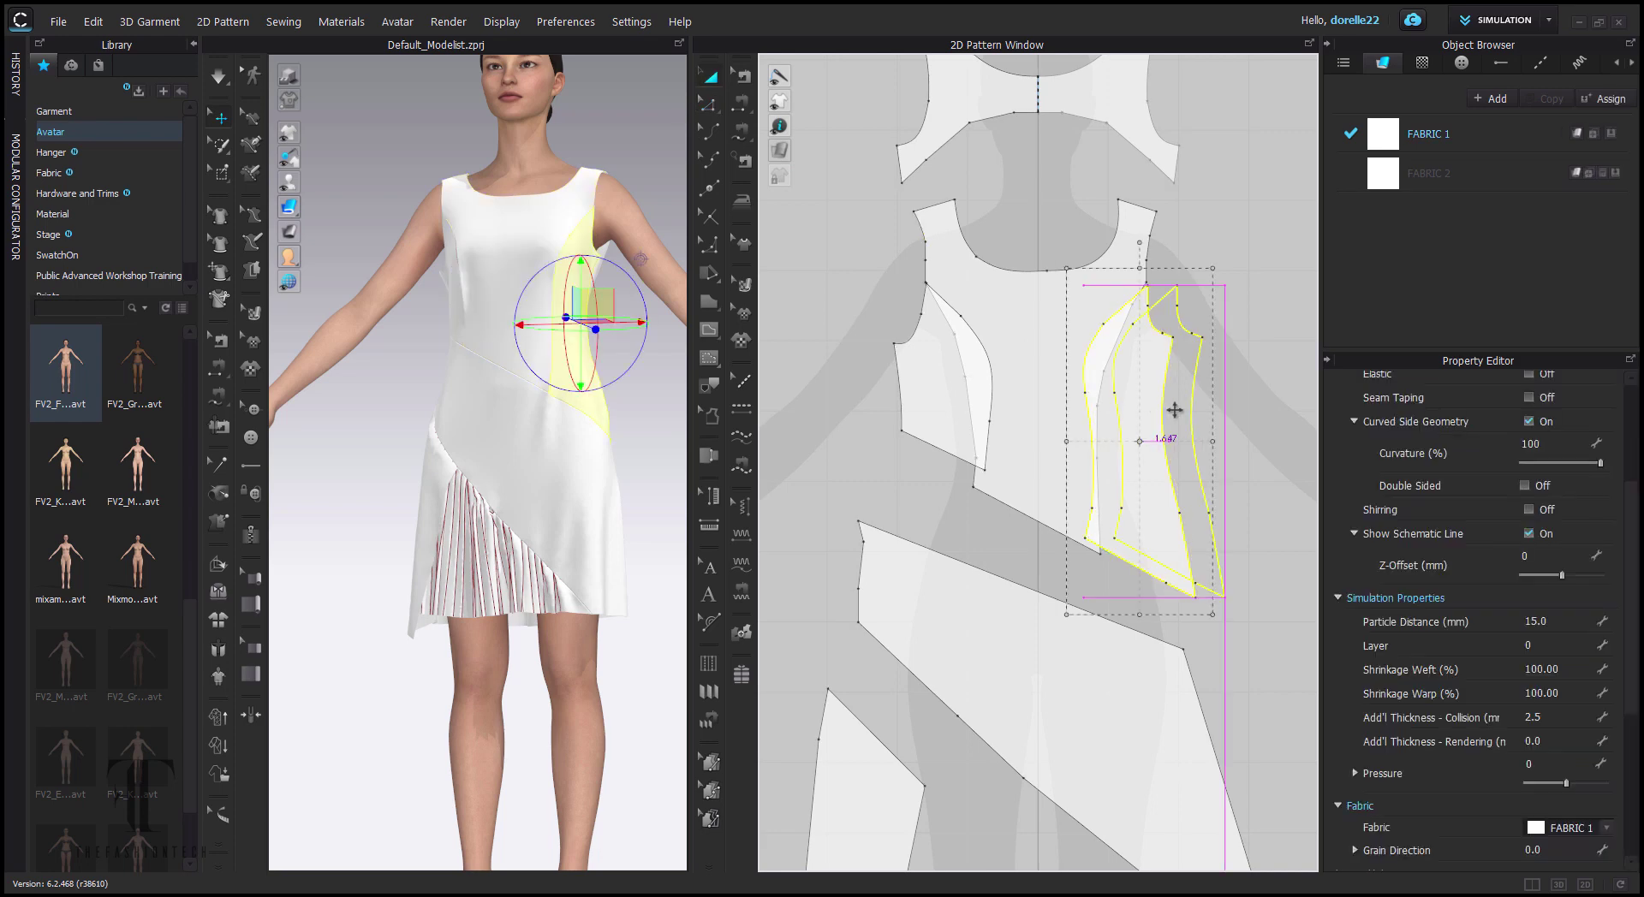
click(926, 282)
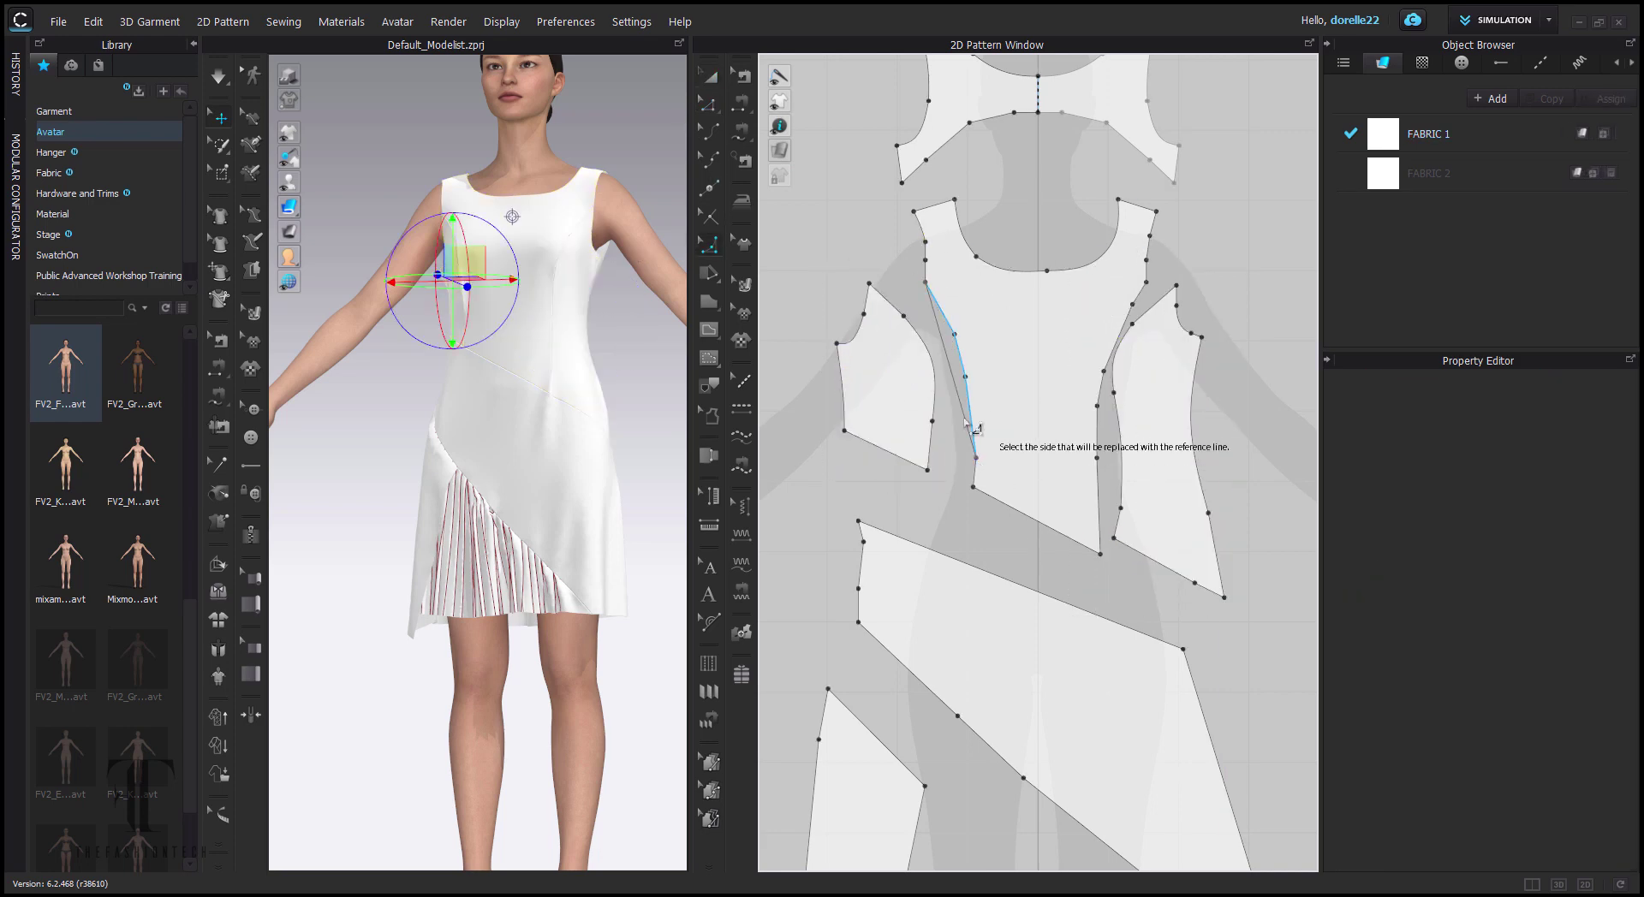
click(965, 351)
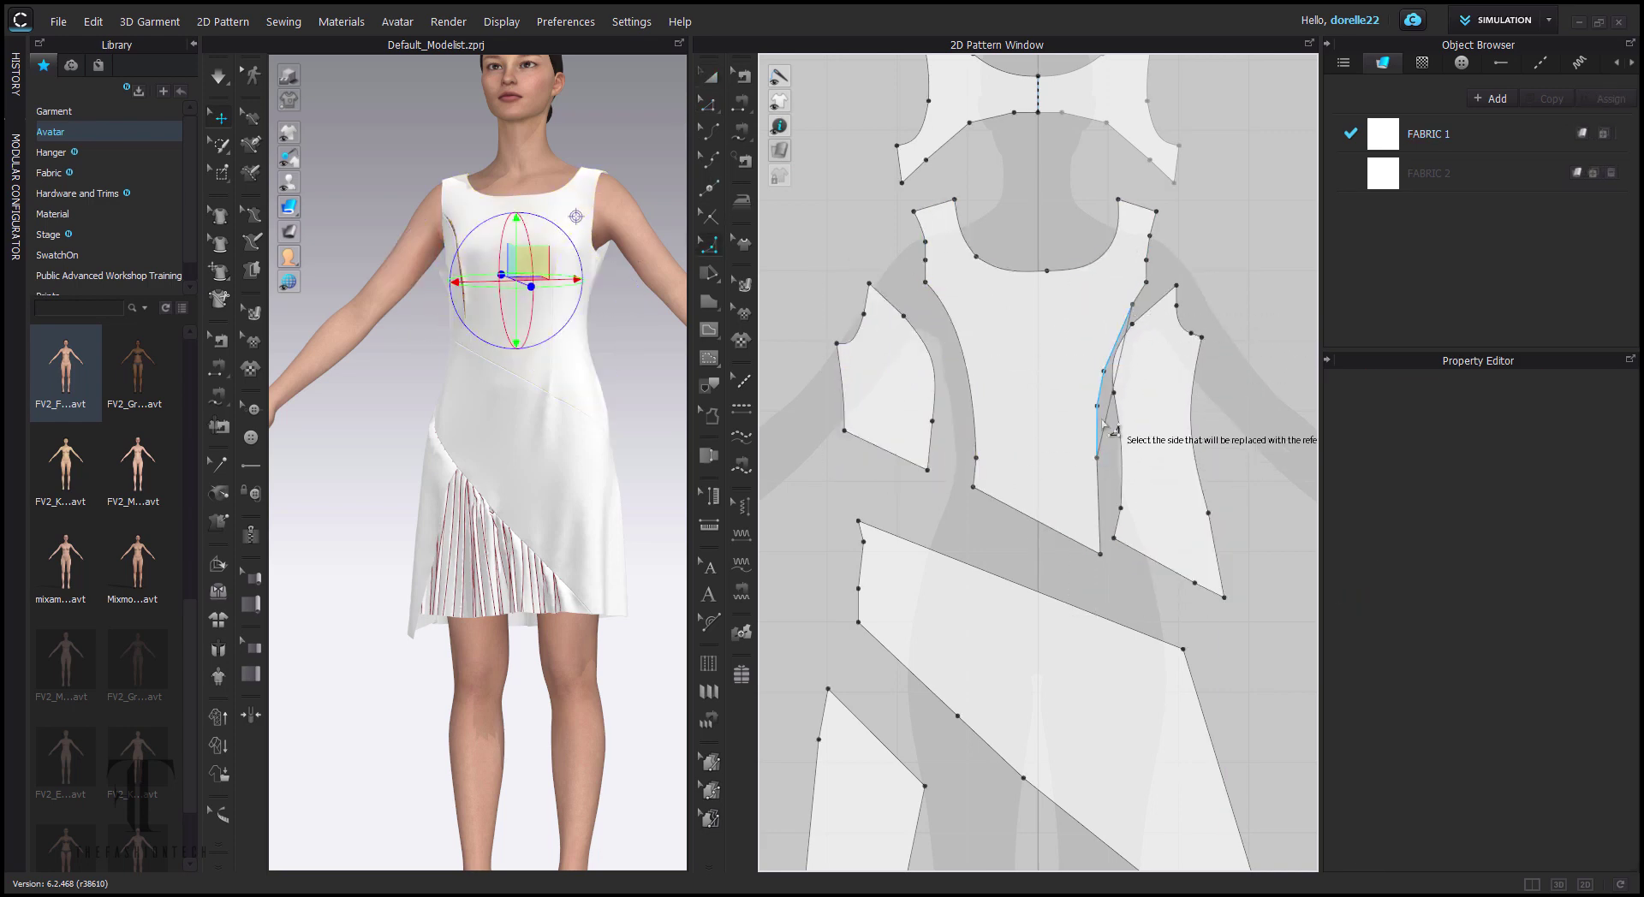
click(1105, 387)
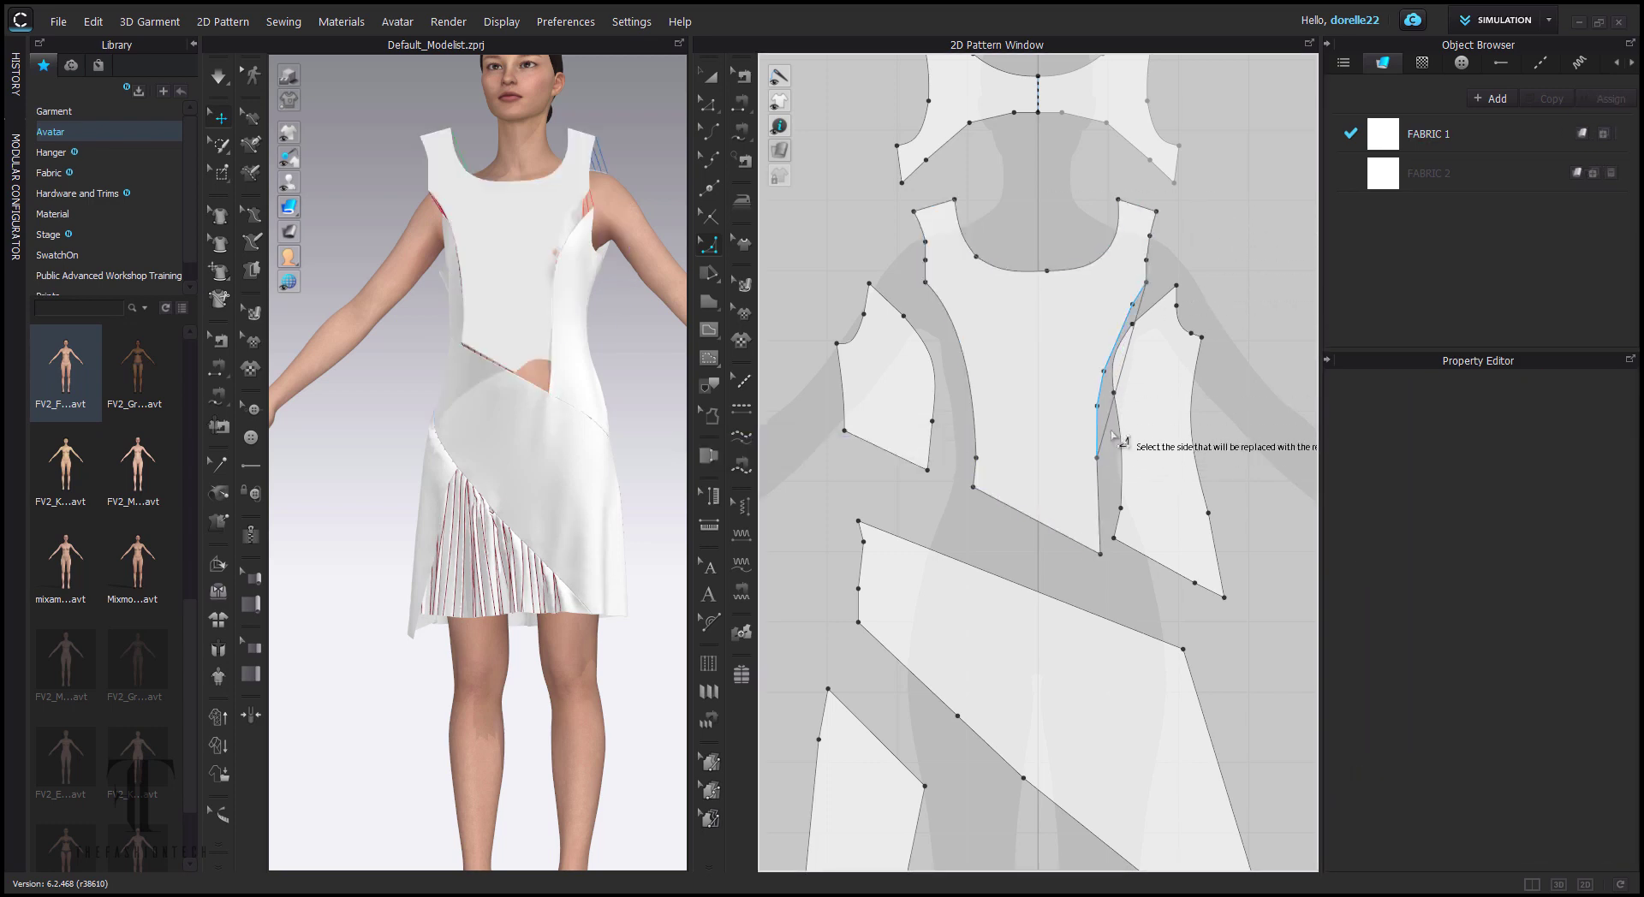
click(1105, 387)
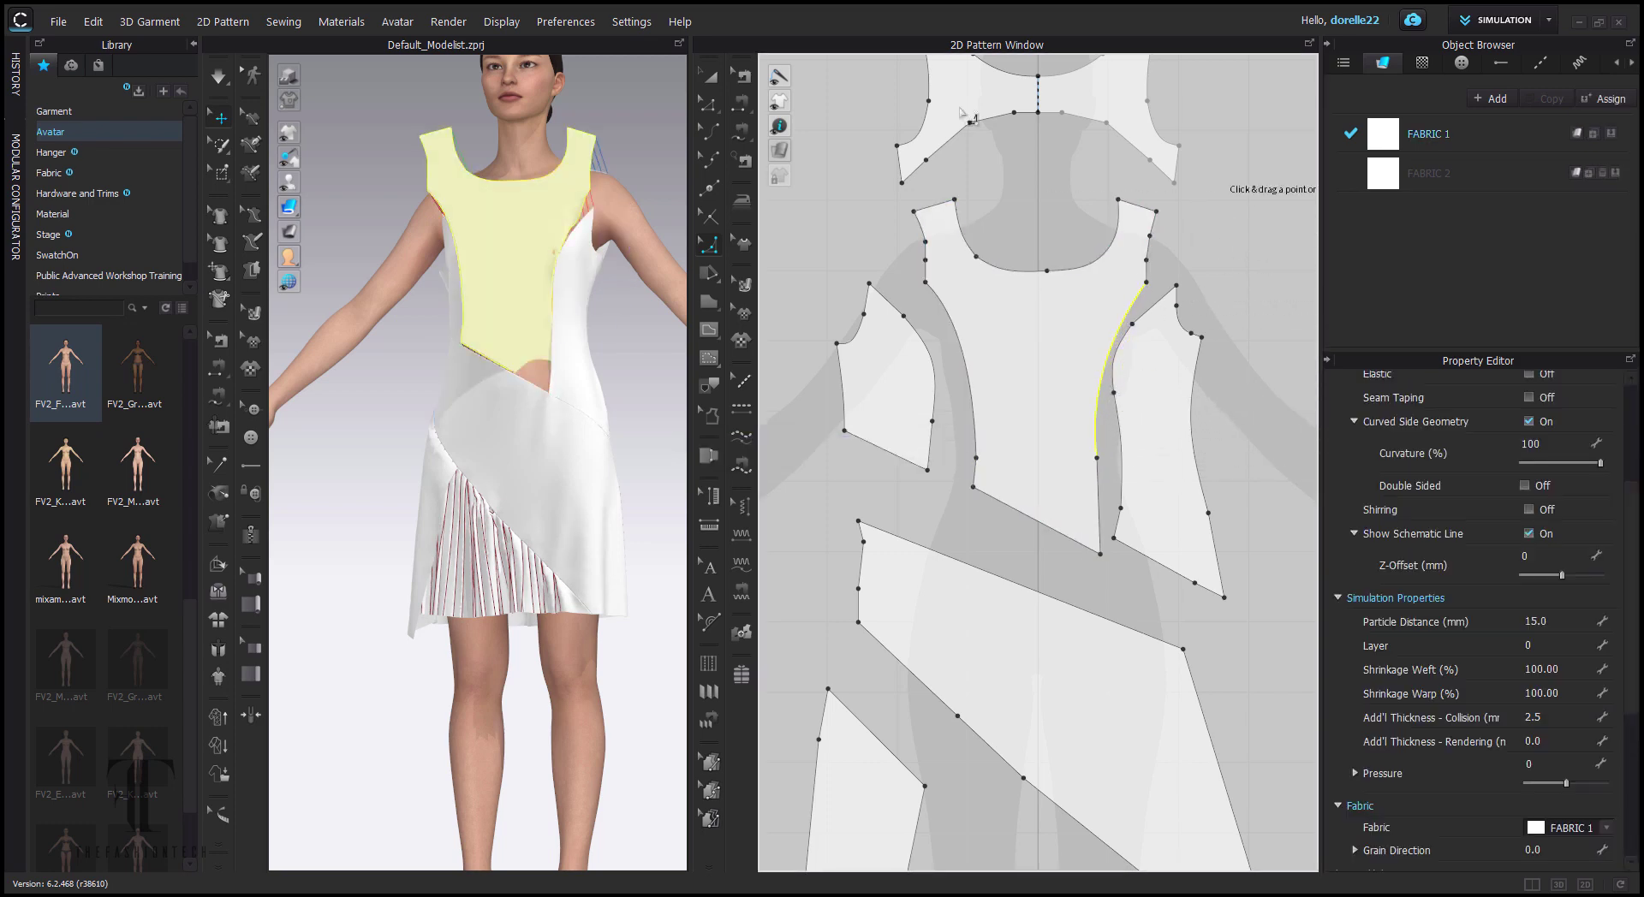
- Simulate the dress and tug the bodice at the waist to settle the reshaped front panel
key(a)
key(space)
drag(573, 402, 553, 392)
- Nudge the centre front panel's lowest corner slightly outwards at the princess seam and check the dress from the front
click(709, 103)
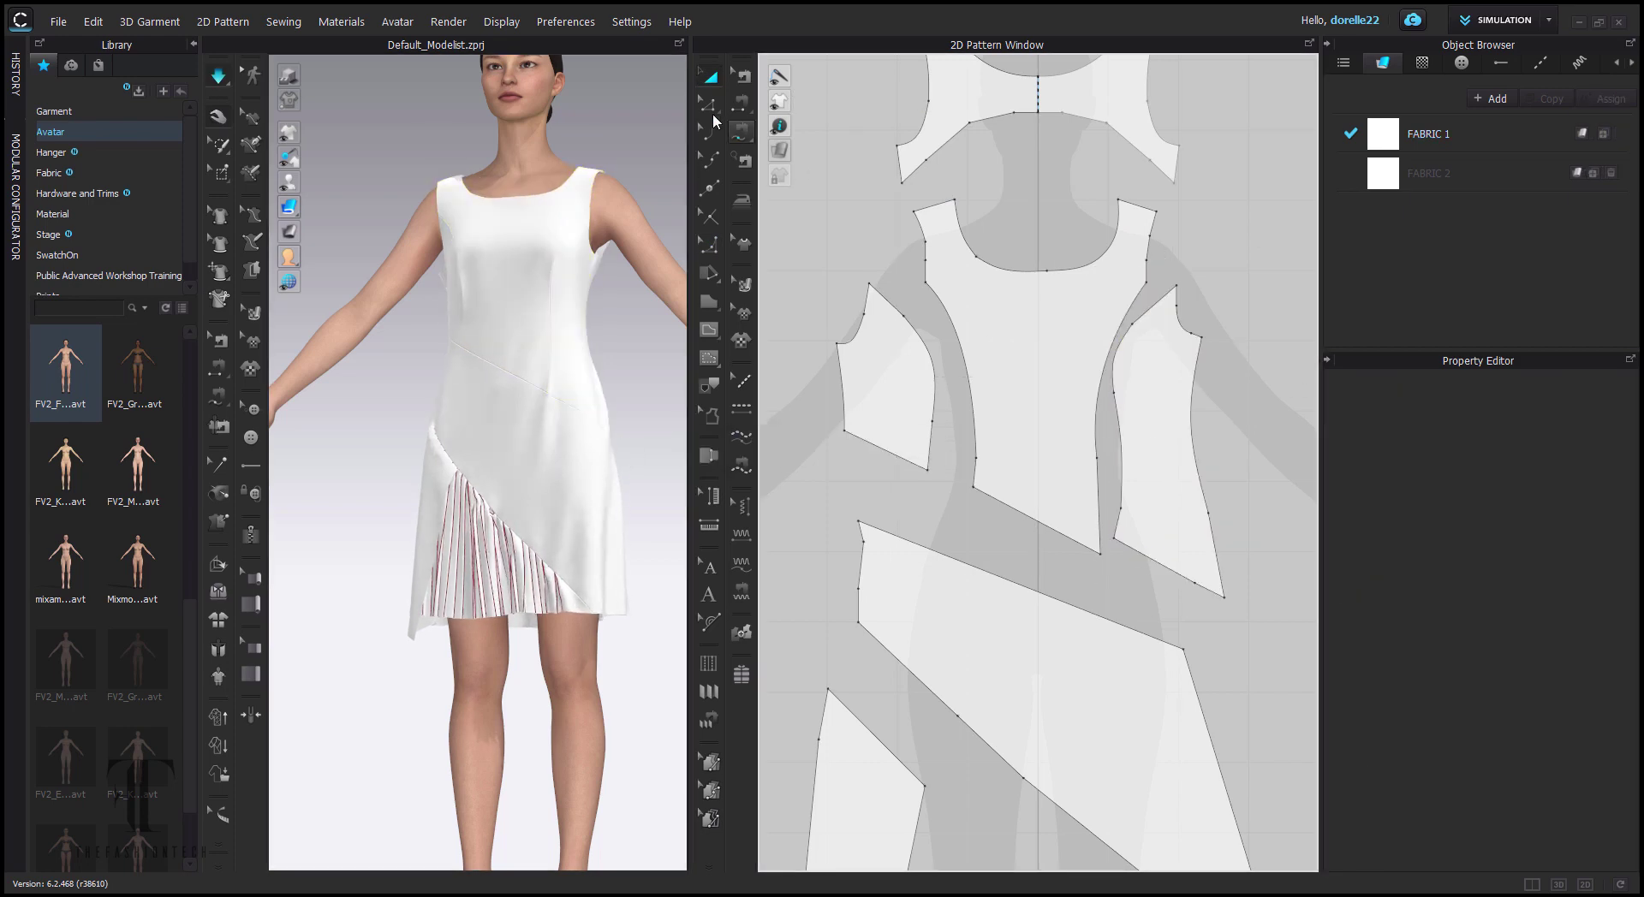
scroll(1162, 507, up, 3)
drag(1096, 549, 1104, 552)
click(1249, 429)
scroll(609, 378, down, 2)
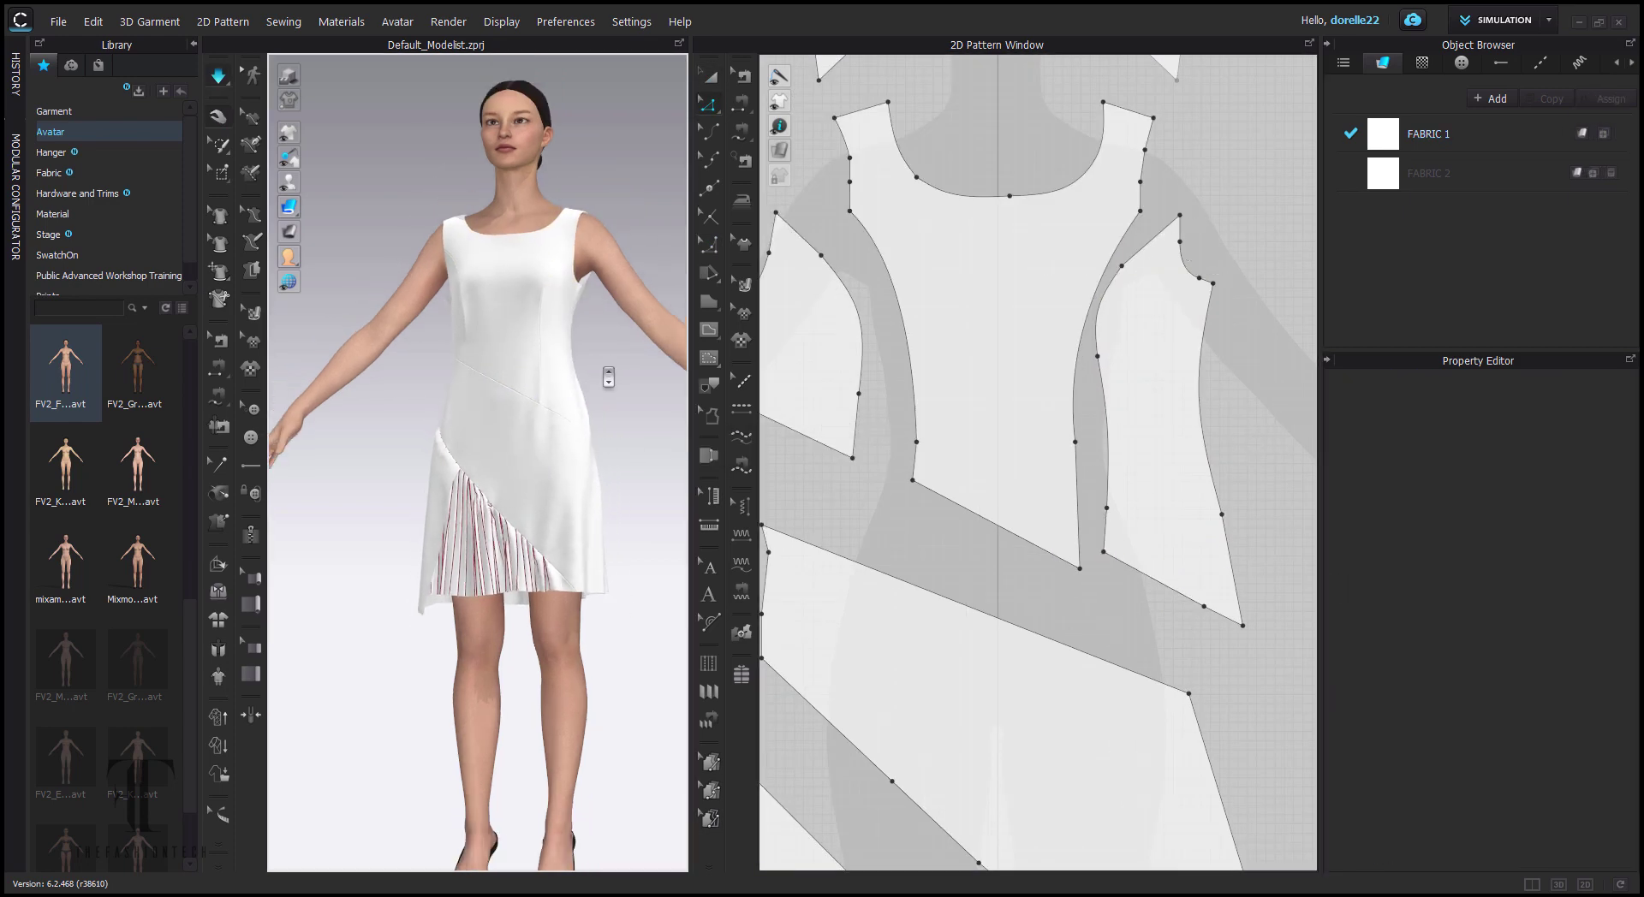
middle_drag(609, 377, 531, 437)
right_drag(531, 437, 1336, 429)
- Convert the corner on the front facing's lower edge to a curve point so the edge runs smoothly to the underarm
scroll(1233, 299, down, 3)
middle_drag(1234, 171, 1222, 418)
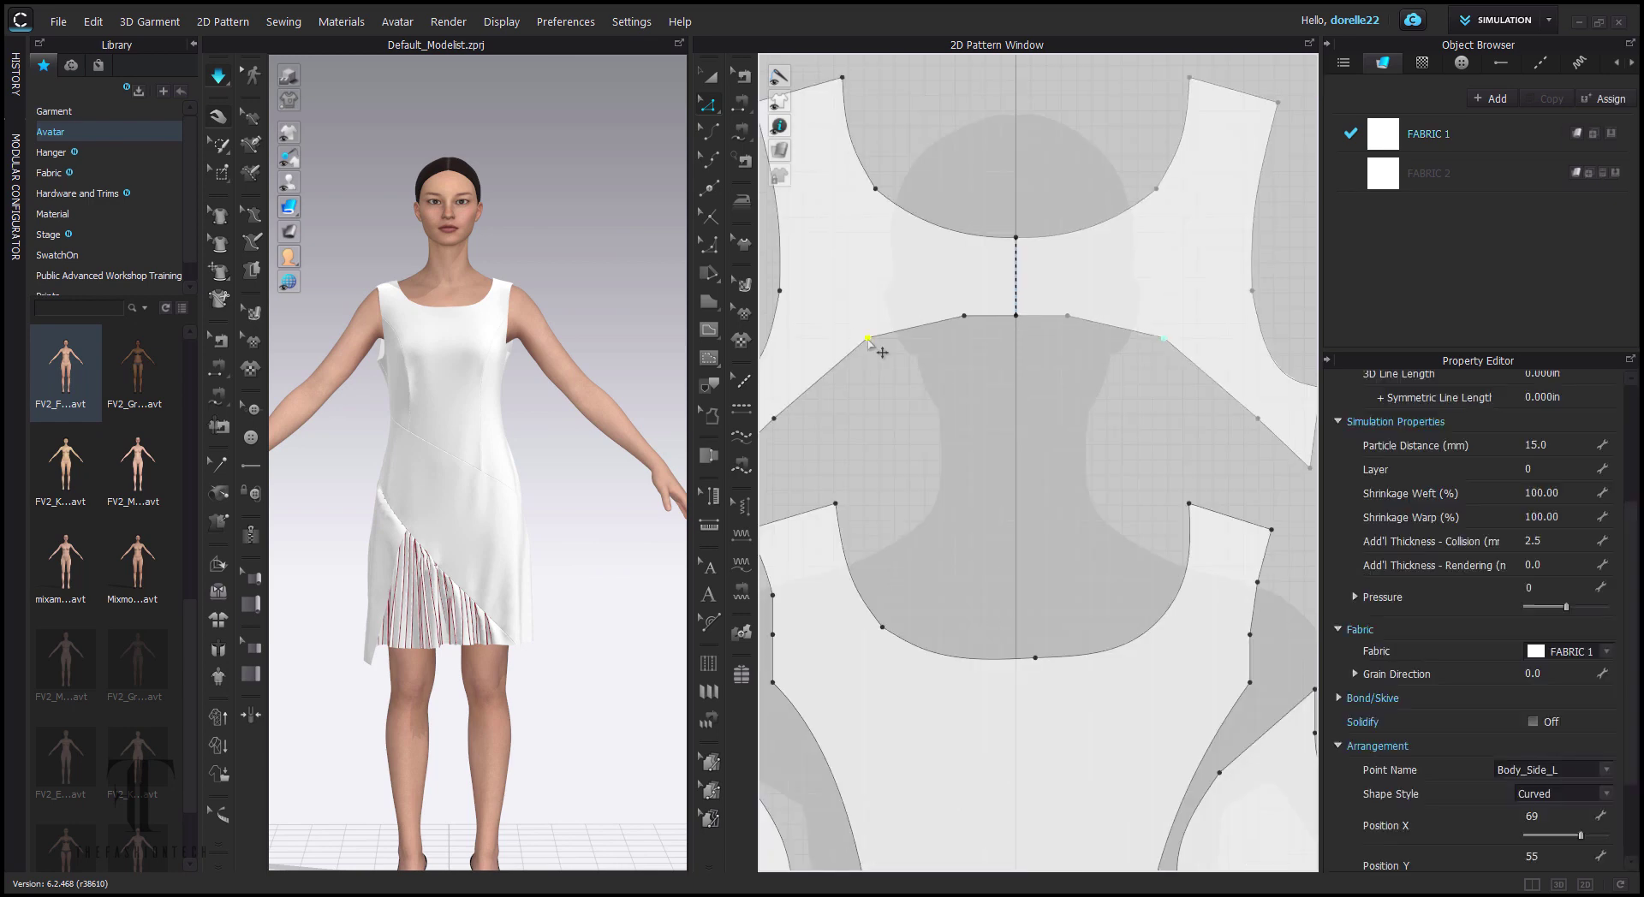
right_click(962, 338)
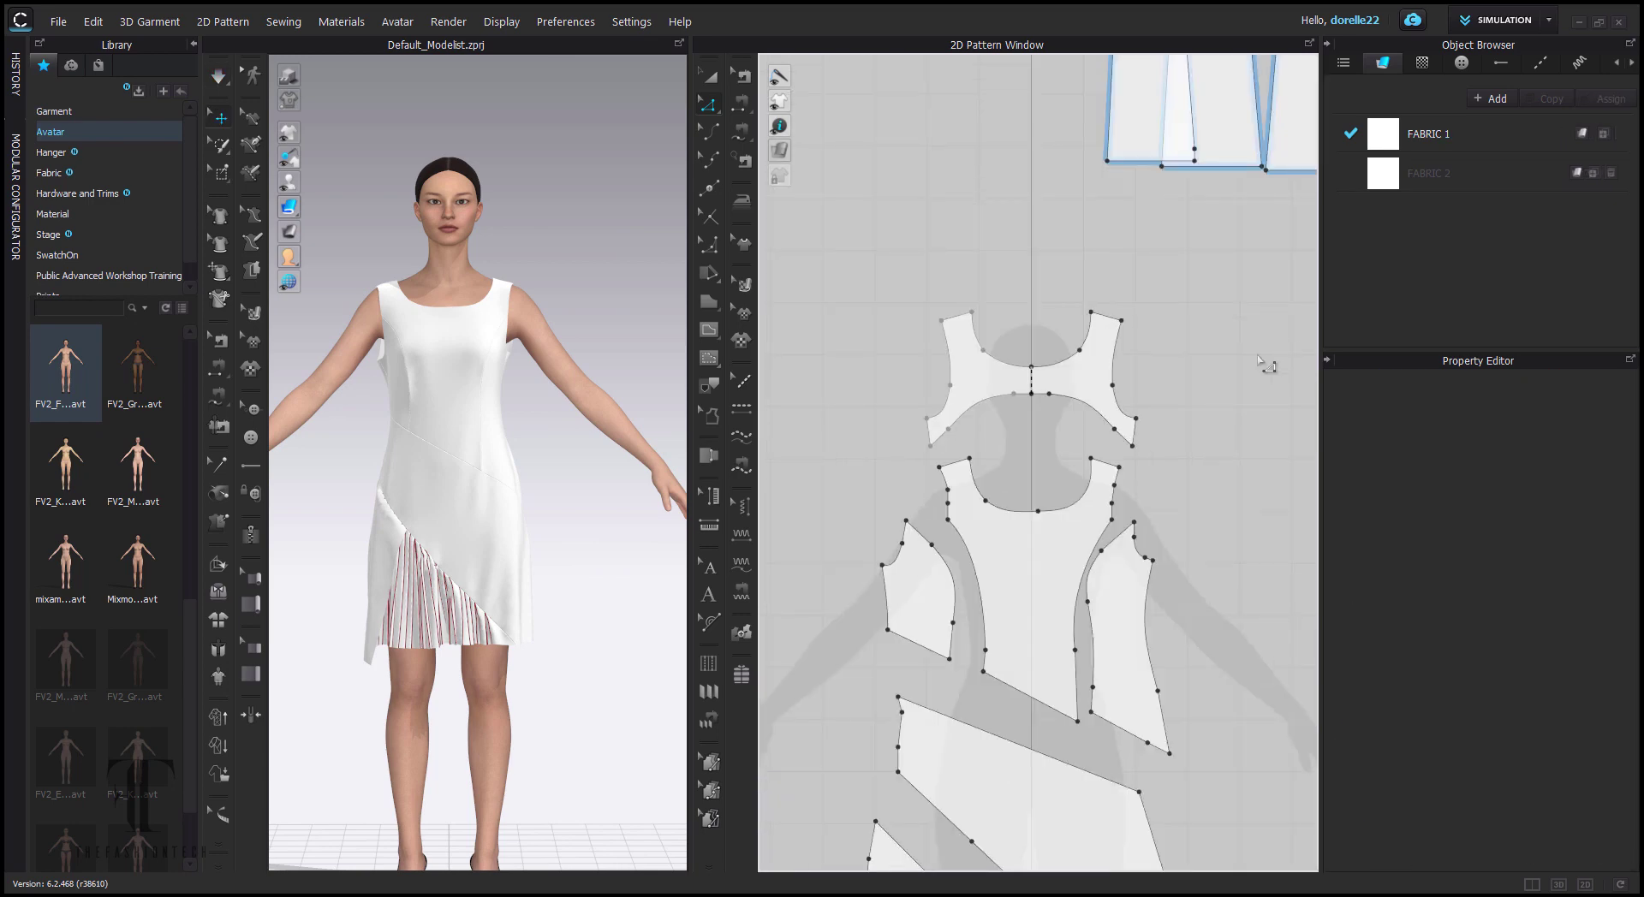
- Add a point on the front bodice's neckline opposite the existing side neckline point and check the neckline points
click(709, 189)
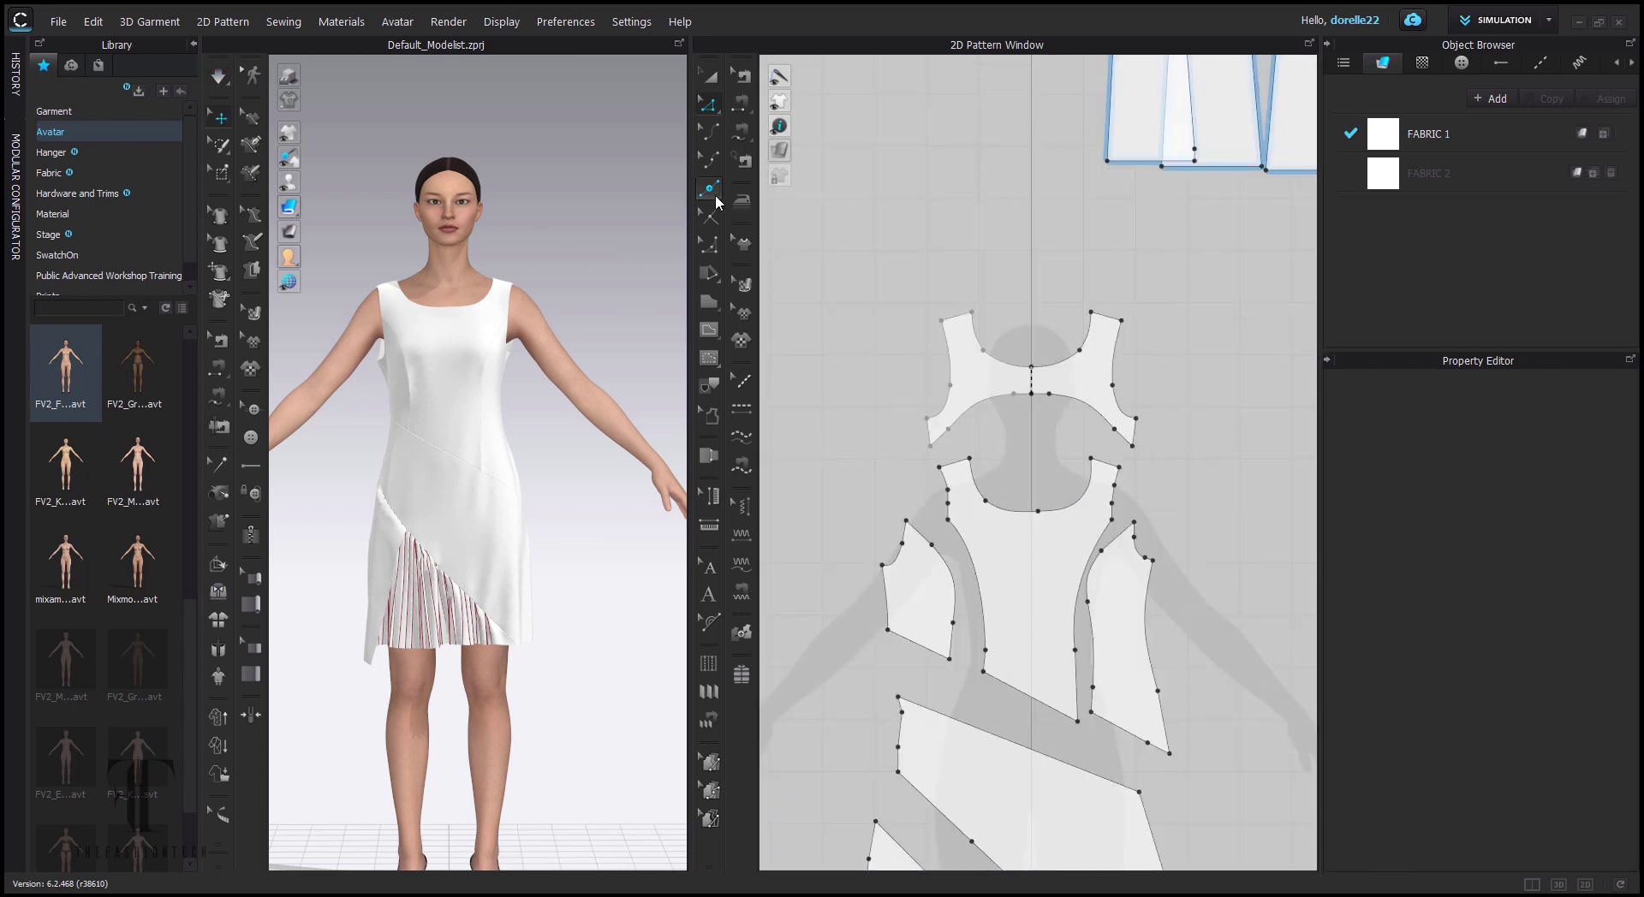
click(1080, 498)
click(709, 76)
click(1231, 300)
scroll(1019, 428, up, 3)
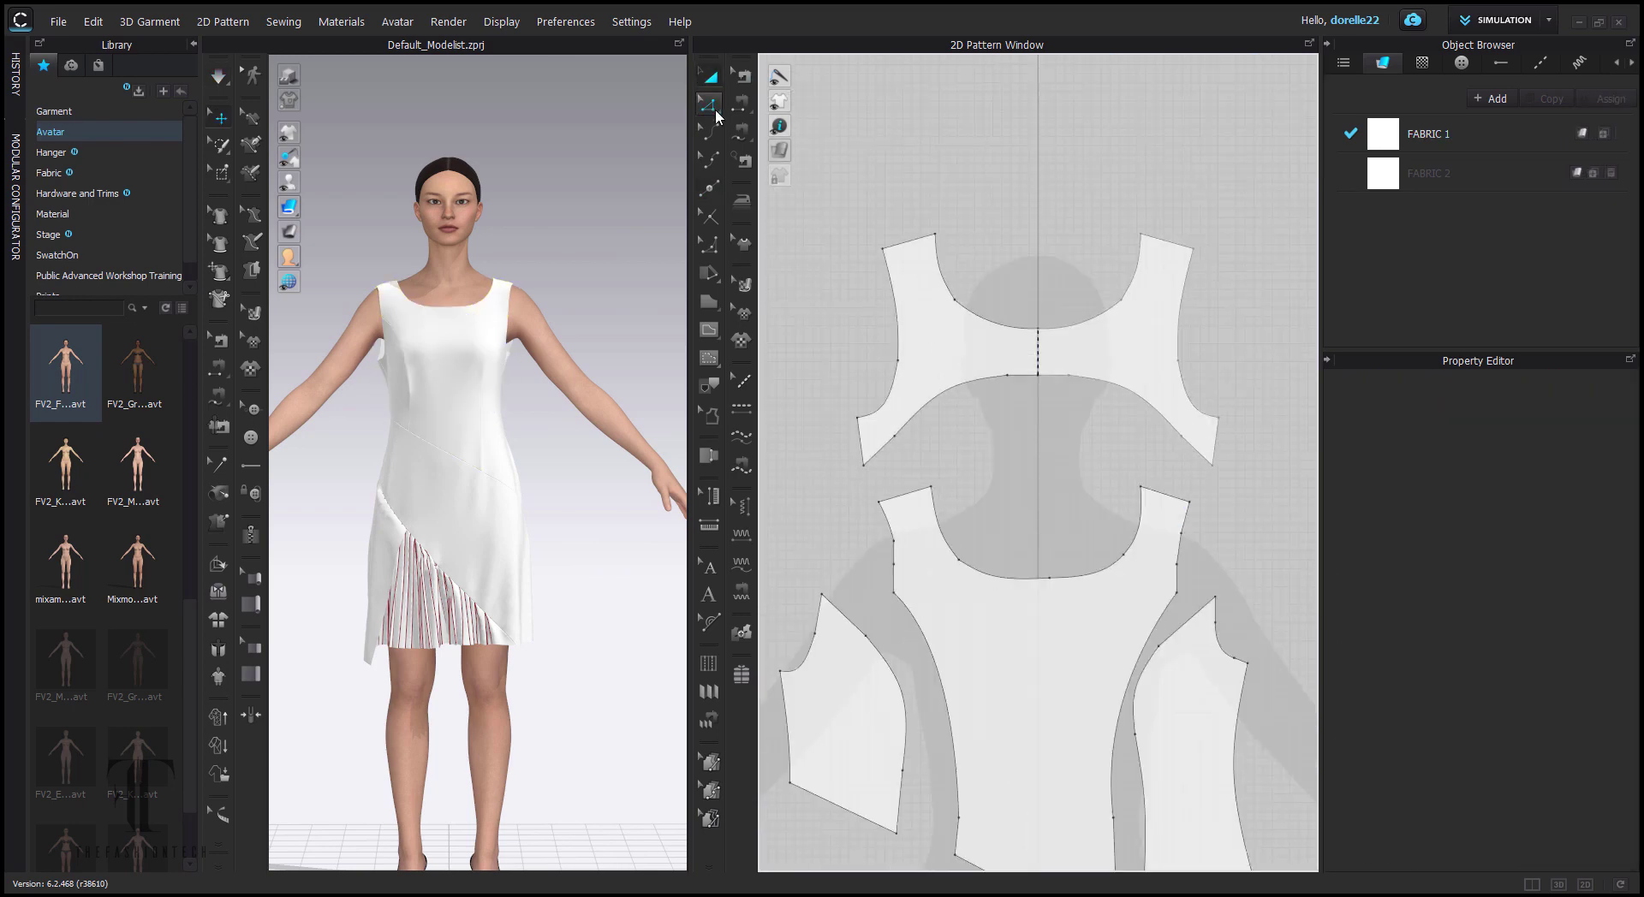
click(959, 569)
click(1188, 563)
- Run the simulation and turn the avatar to view the dress from an angle
middle_drag(1276, 590, 1203, 321)
scroll(1016, 441, down, 3)
key(space)
right_drag(548, 480, 591, 480)
- Sew the back facing's shoulder edges to the matching shoulder edges of the front facing
scroll(1049, 269, down, 4)
middle_drag(1017, 291, 911, 654)
click(743, 77)
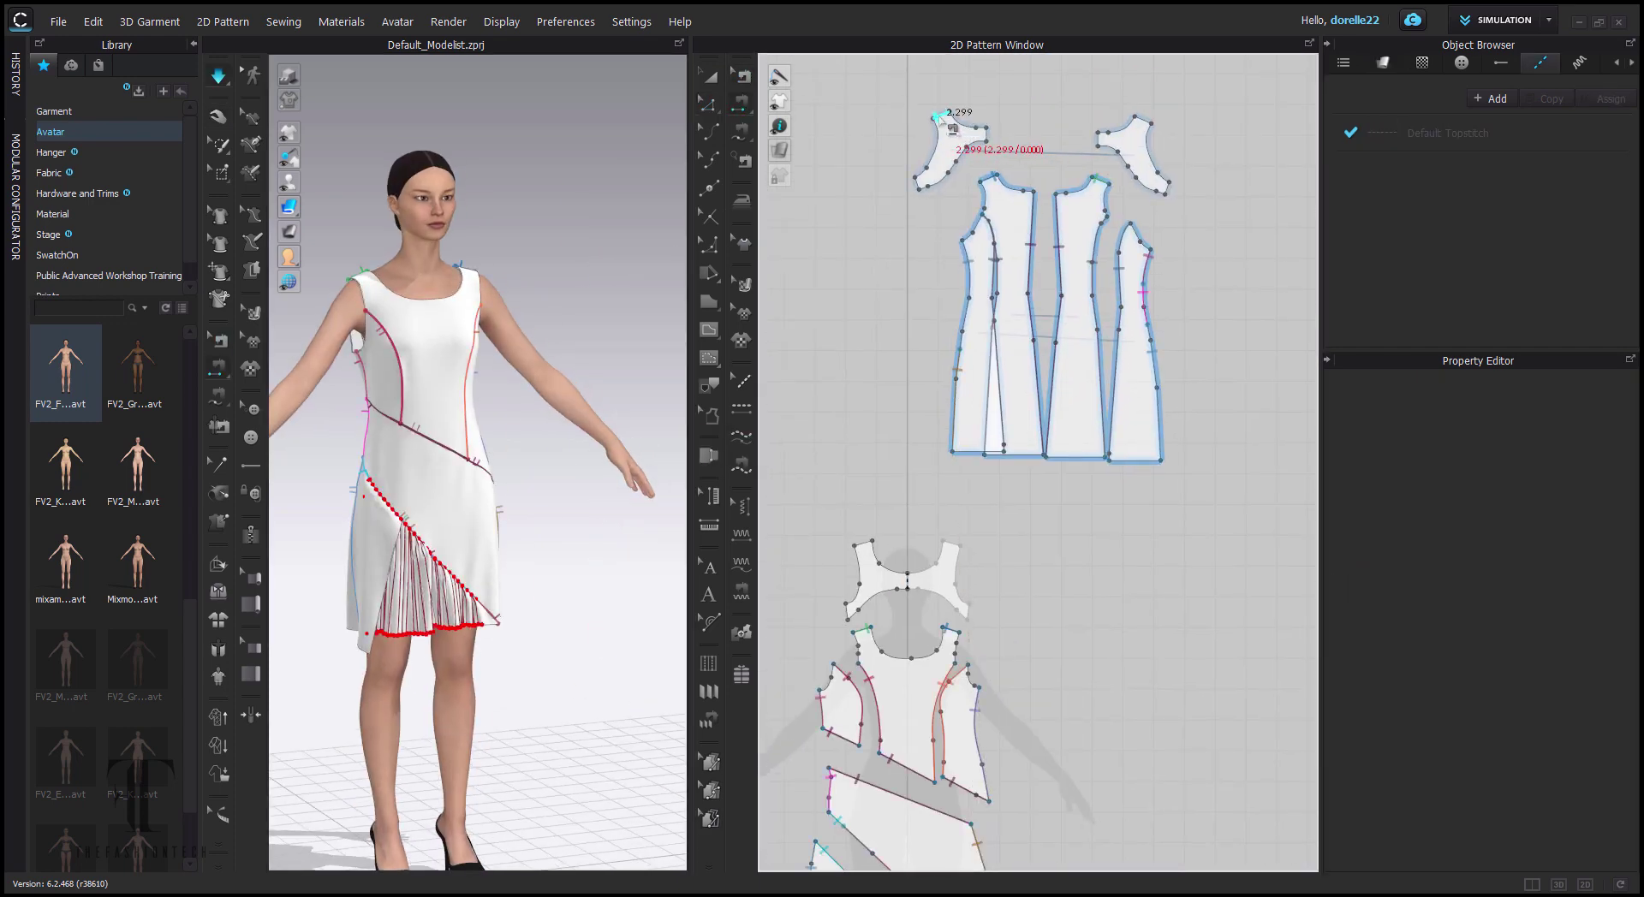
click(961, 546)
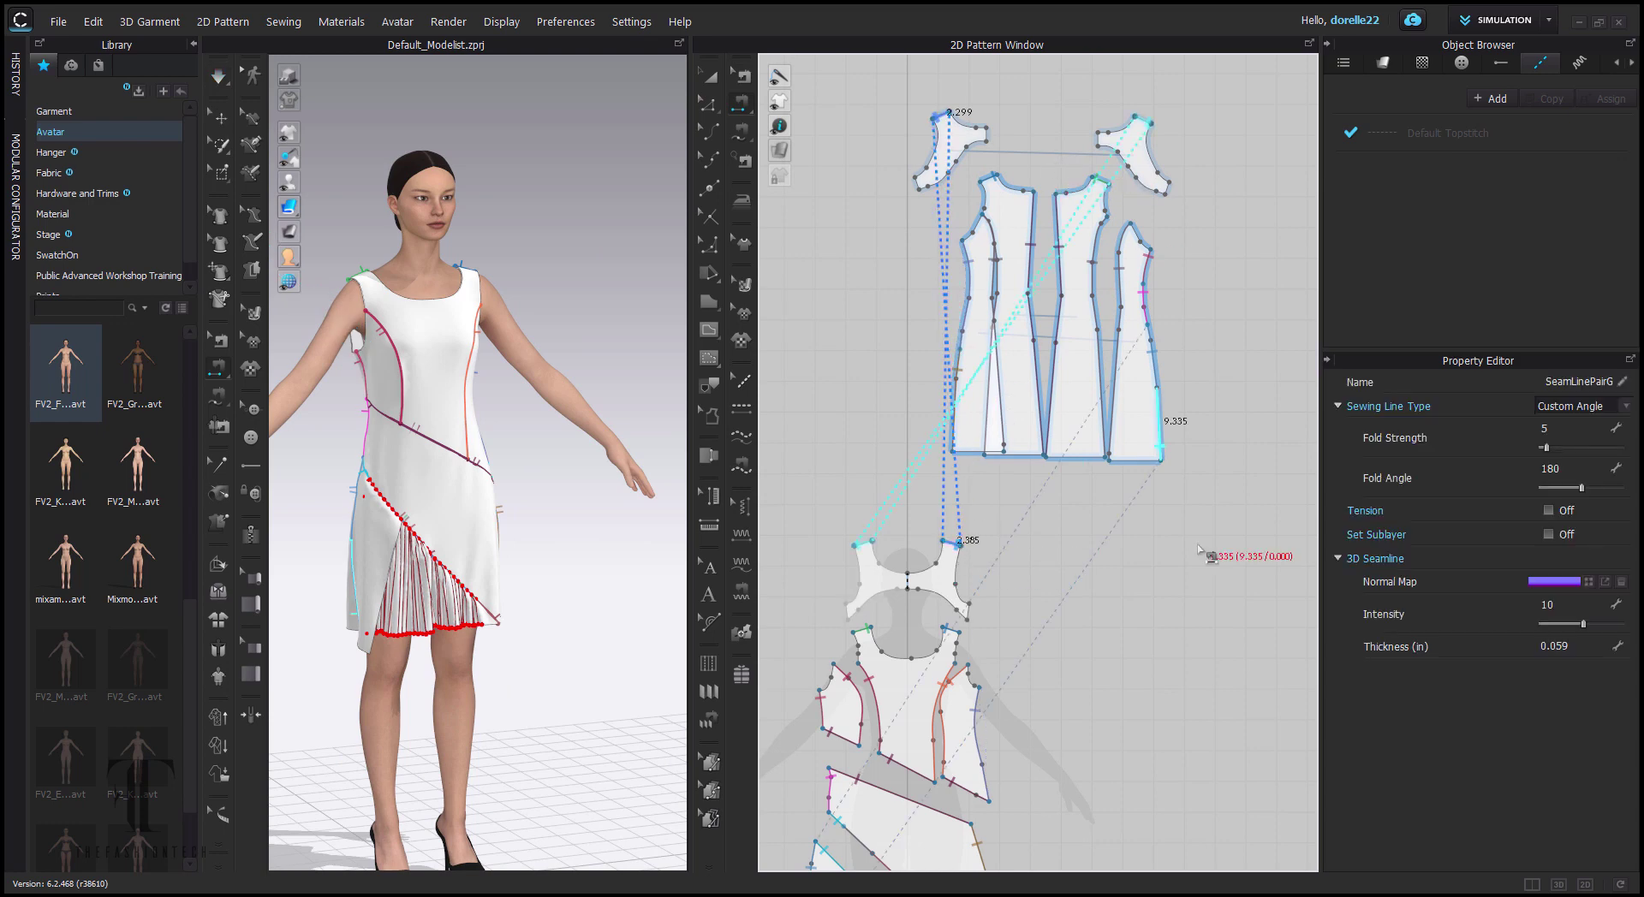
- Sew the front facing's left armhole edge to the matching armhole edges of the front bodice and left side panel
click(741, 132)
click(855, 545)
click(846, 605)
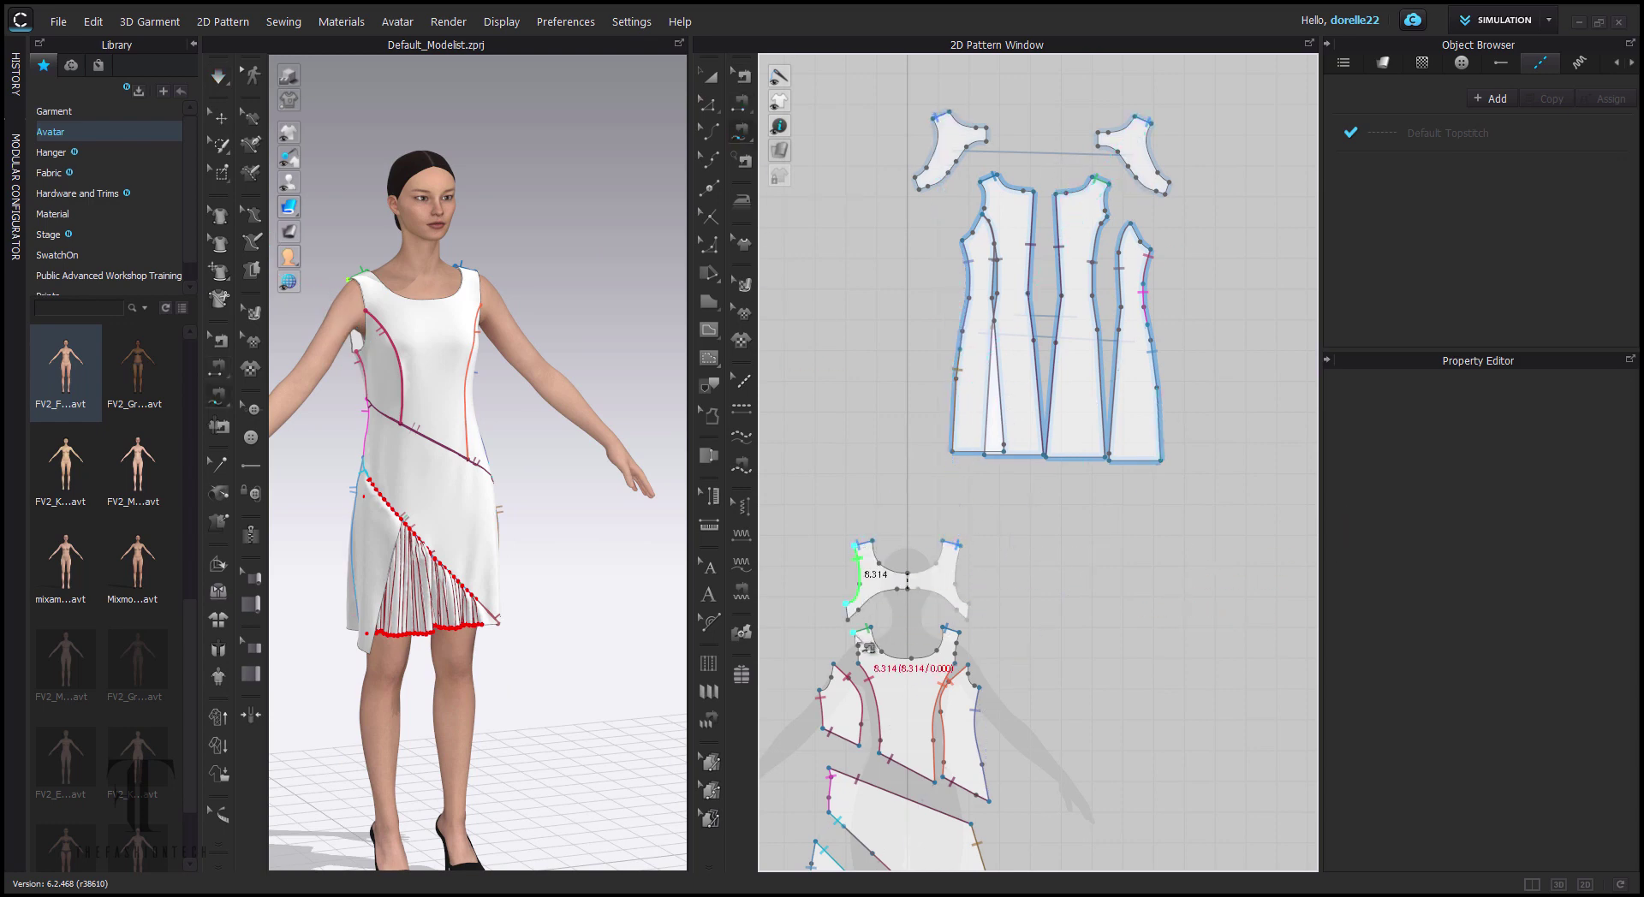
shift+click(854, 633)
shift+click(858, 663)
shift+click(833, 664)
shift+click(819, 690)
- Sew the front facing's right armhole edge to the matching armhole edges of the front bodice and right side panel
click(959, 546)
click(969, 604)
shift+click(959, 633)
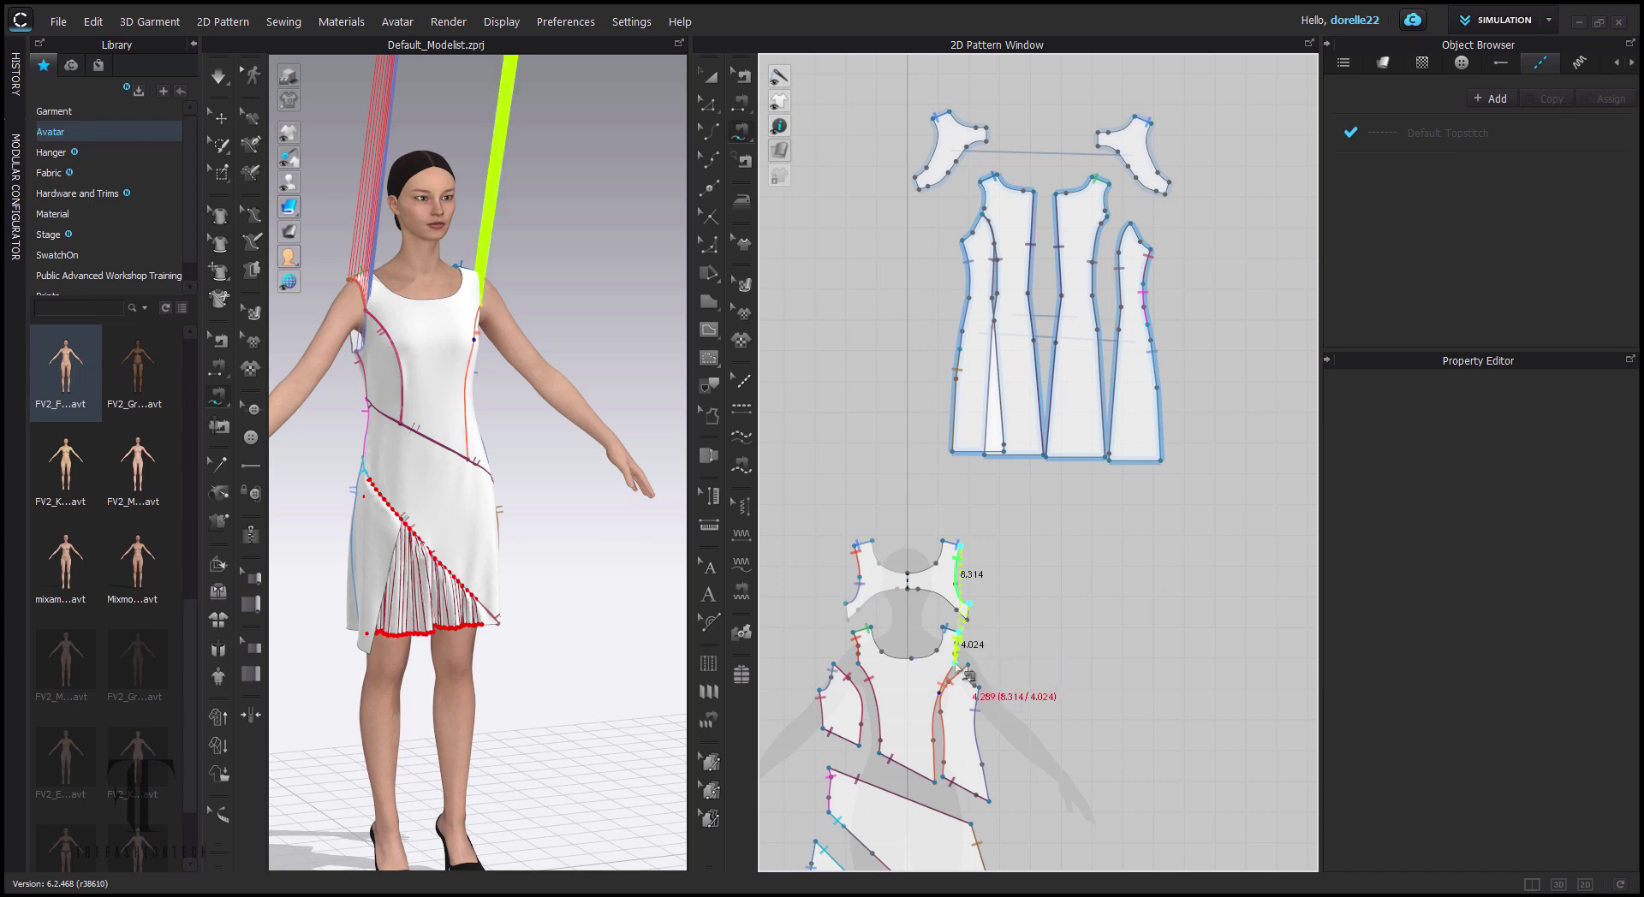
click(977, 686)
- Sew both side edges of the front facing to the upper side seams of the front side panels
scroll(1010, 257, up, 5)
click(1010, 128)
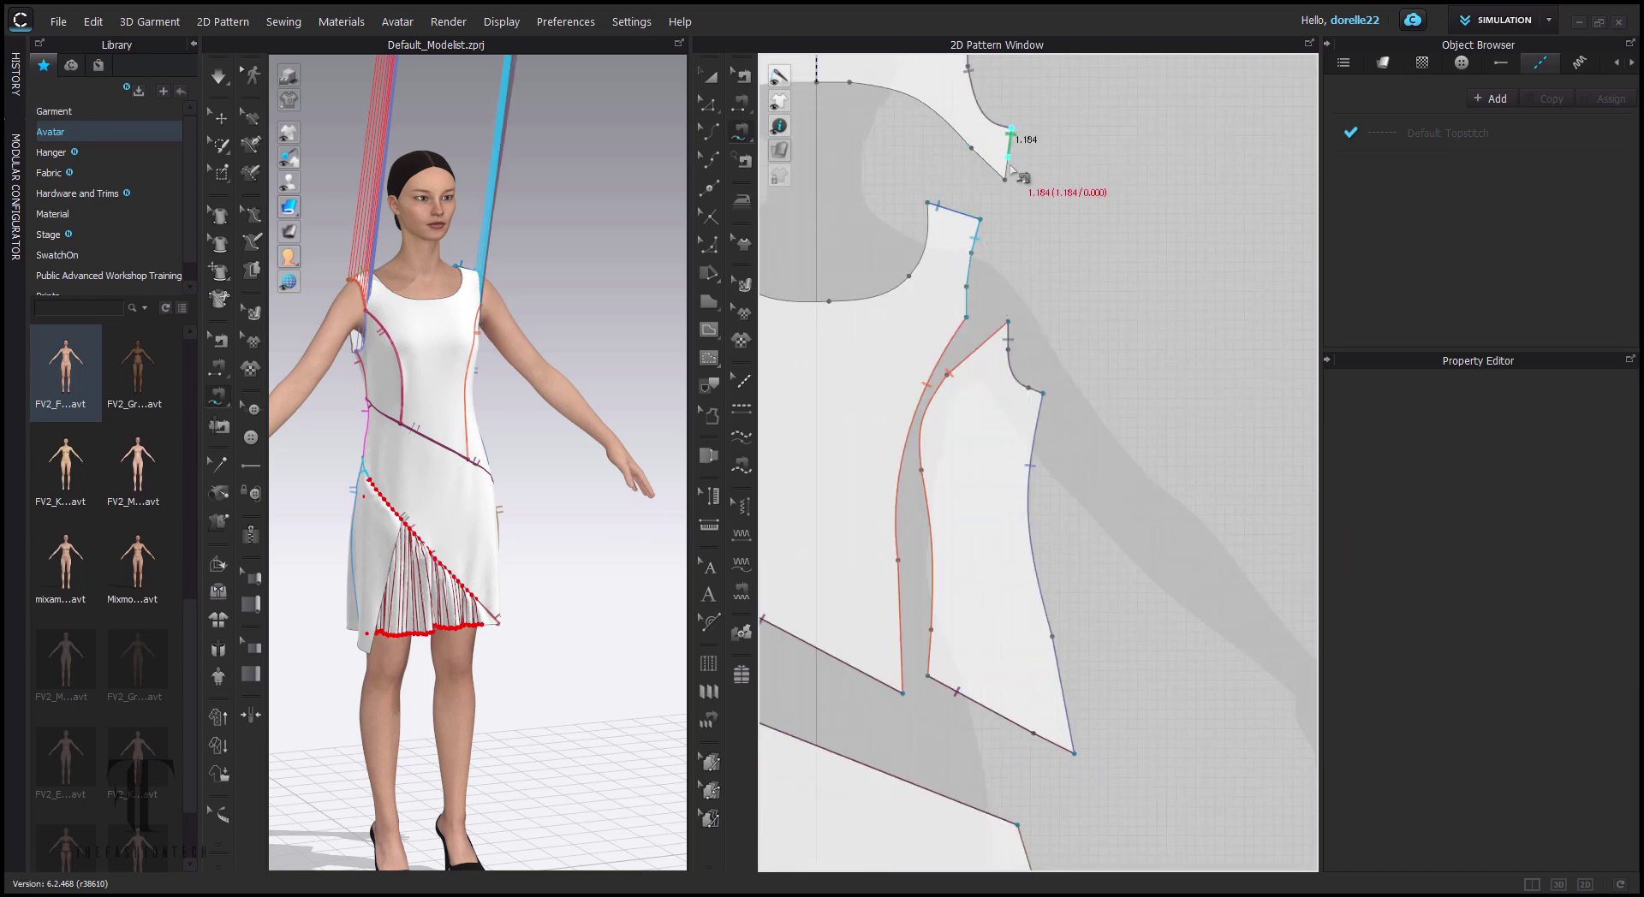
click(1034, 444)
scroll(1039, 448, down, 2)
click(1002, 198)
click(1009, 242)
click(941, 411)
click(947, 451)
- Sew the right back facing's neckline edge to the neckline of the right back bodice panel
scroll(1196, 257, down, 3)
middle_drag(950, 223, 1309, 211)
click(1165, 225)
click(1092, 257)
click(1080, 345)
click(1008, 378)
- Sew the right back facing's centre-back and side edges to the matching edges of the back bodice and side back panels
click(1092, 257)
click(1092, 283)
click(1009, 378)
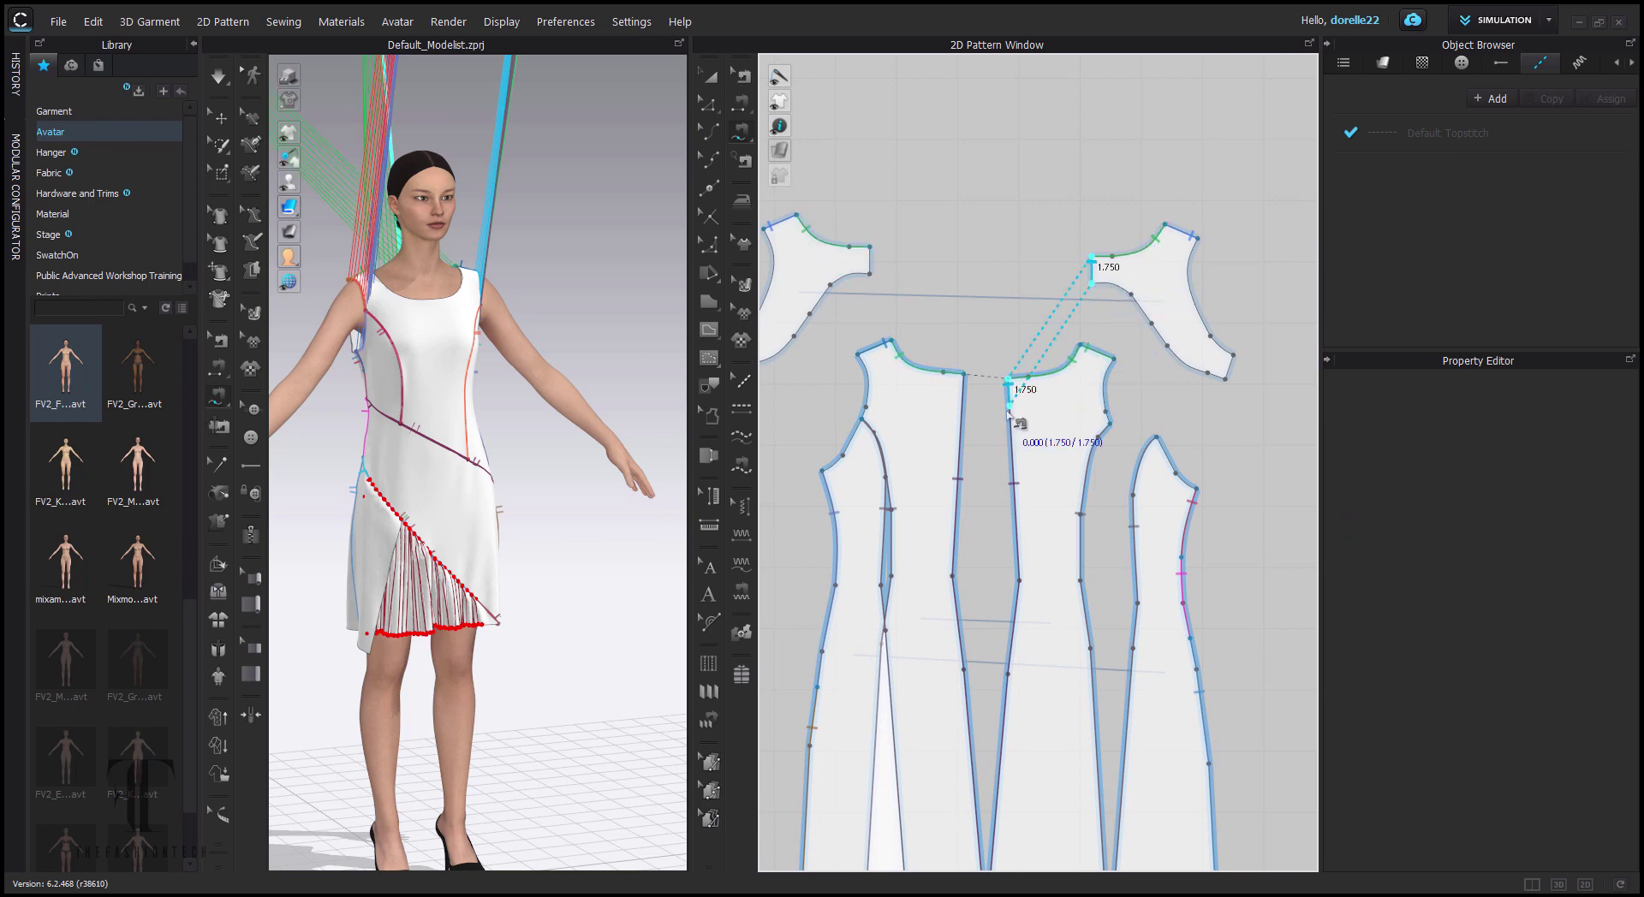
click(1009, 408)
click(1233, 355)
click(1225, 379)
click(1196, 489)
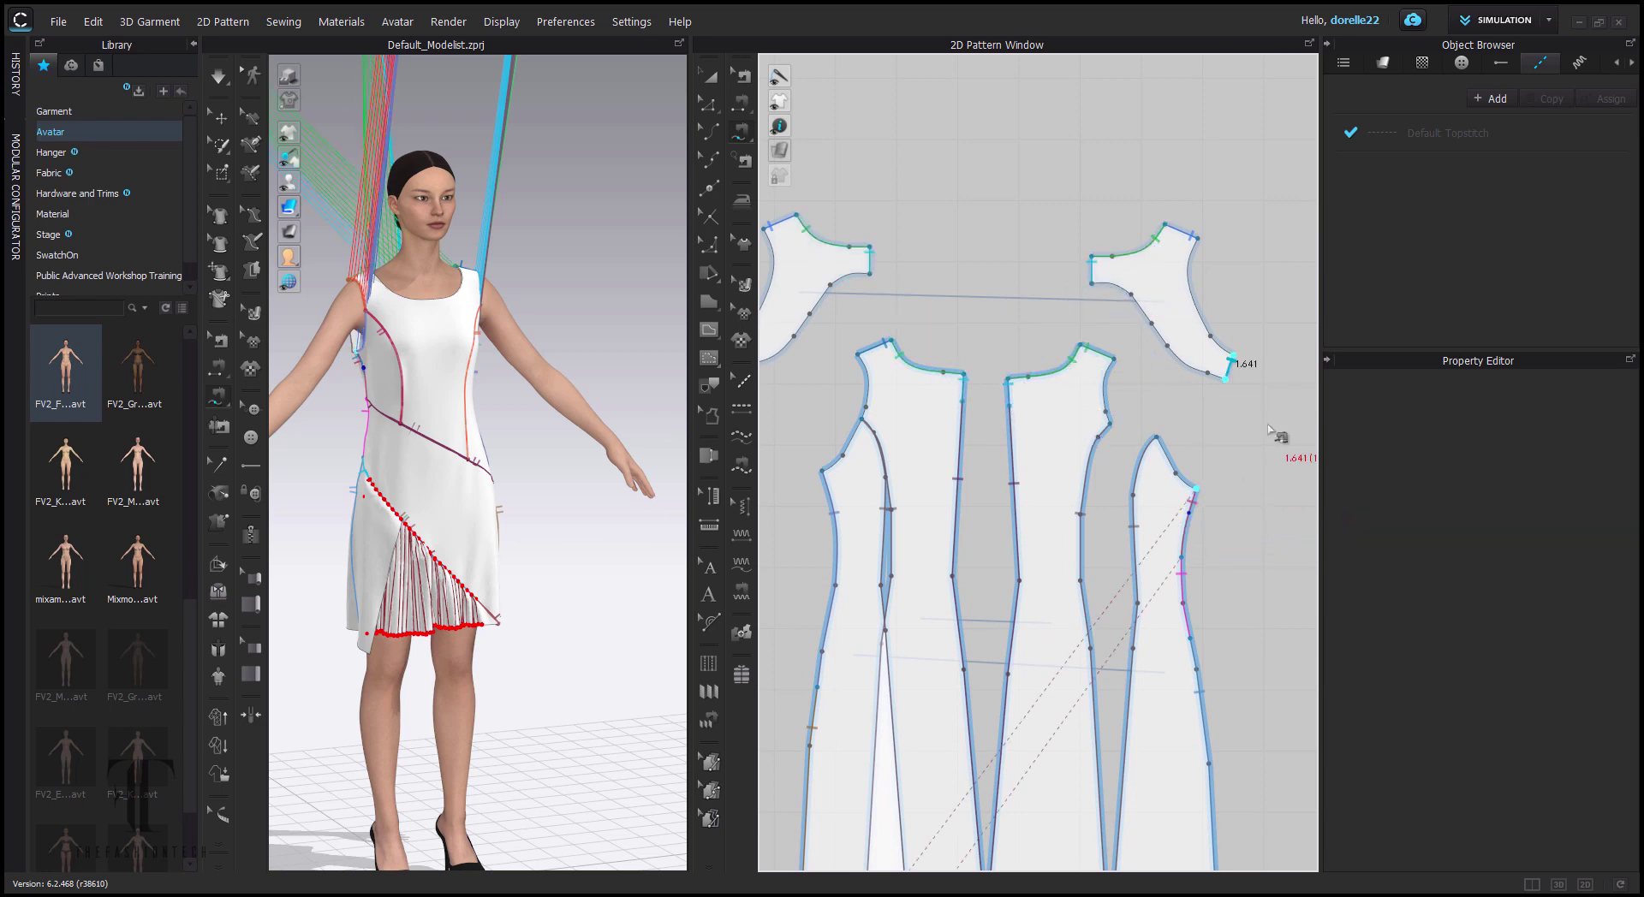
click(1198, 517)
- Check the facing seam lines on the 2D patterns and on the dress in 3D
scroll(1161, 368, down, 3)
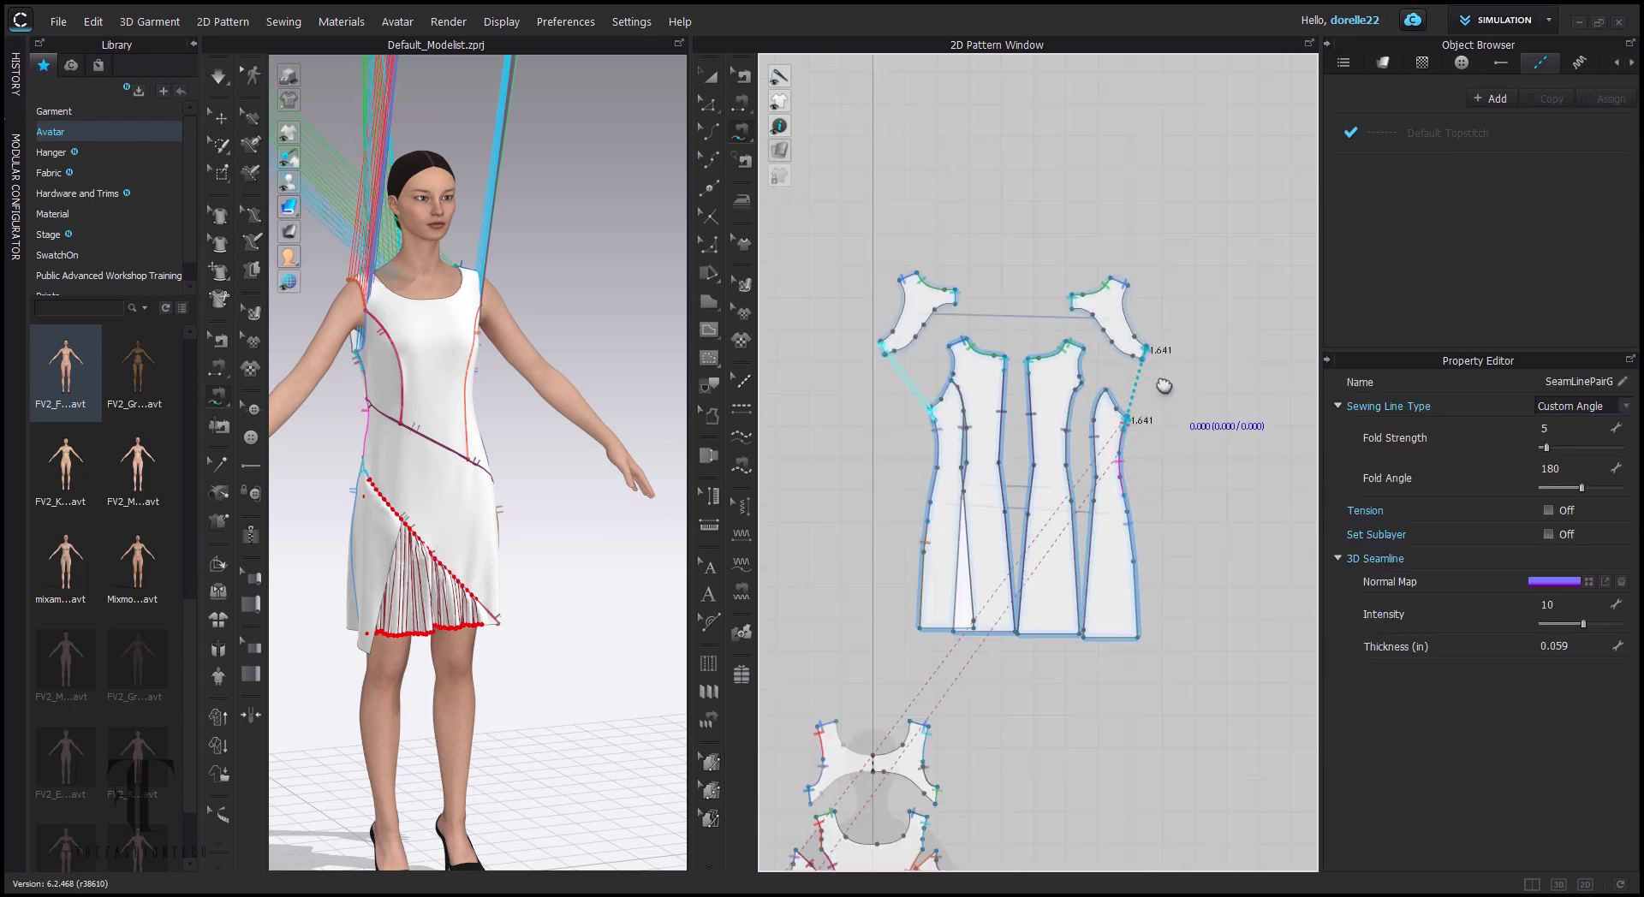
scroll(1139, 377, up, 3)
scroll(1077, 292, down, 4)
middle_drag(1114, 434, 1246, 139)
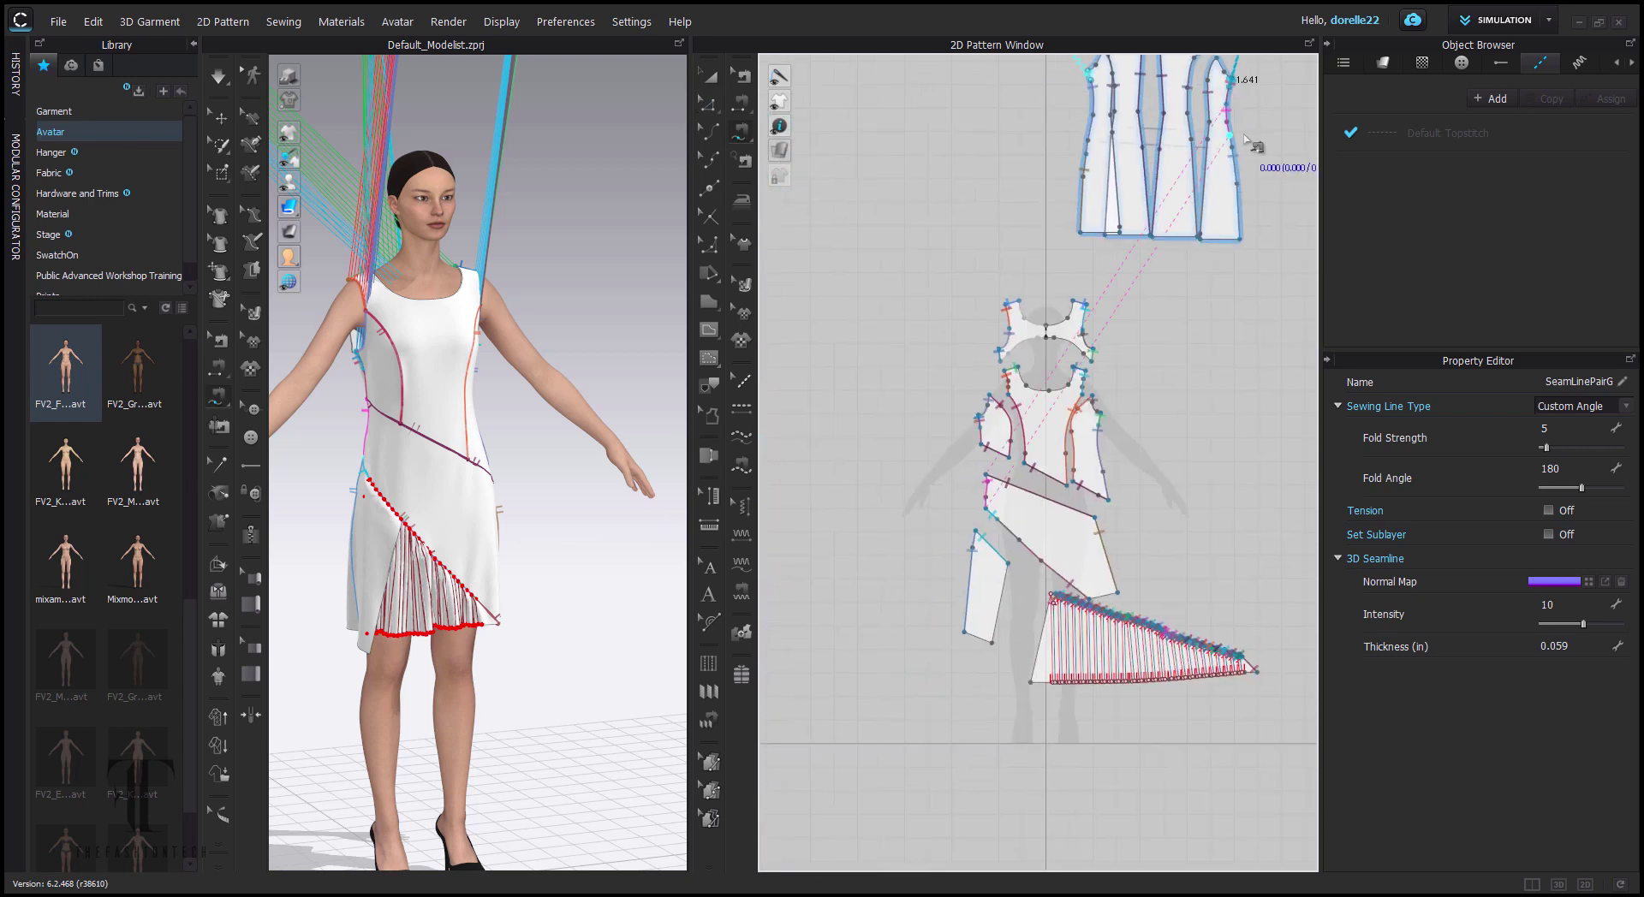
scroll(550, 246, up, 2)
middle_drag(551, 246, 632, 248)
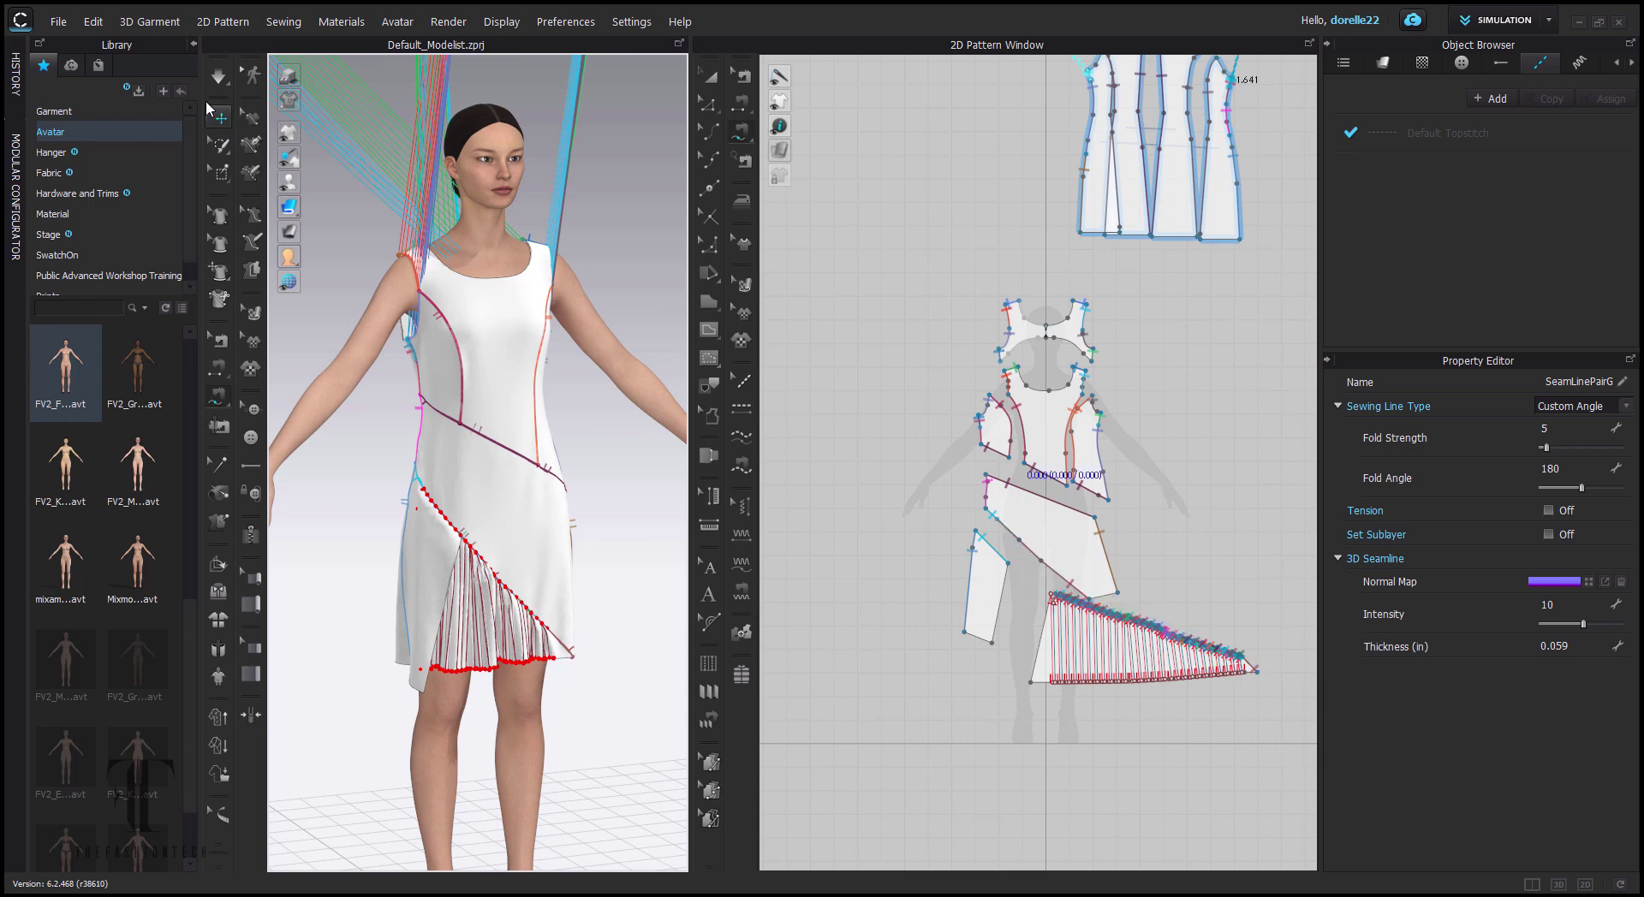
scroll(924, 256, down, 4)
middle_drag(925, 257, 952, 333)
scroll(1079, 579, up, 4)
click(710, 78)
click(1092, 394)
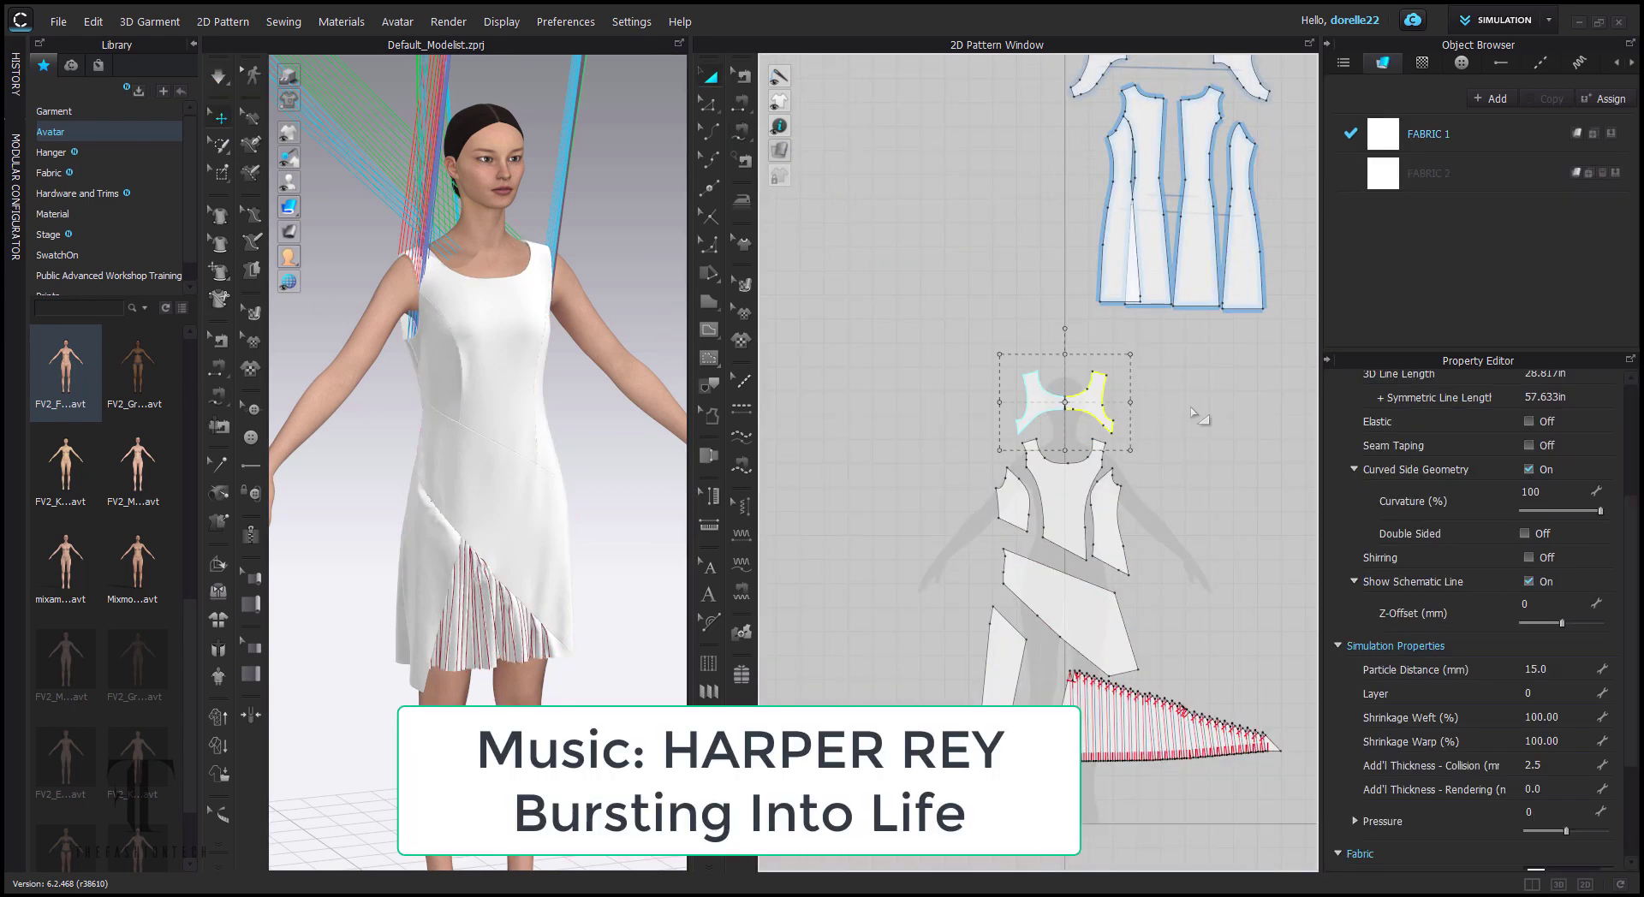
middle_drag(1199, 418, 1146, 663)
shift+click(1050, 318)
right_click(1187, 309)
click(1092, 606)
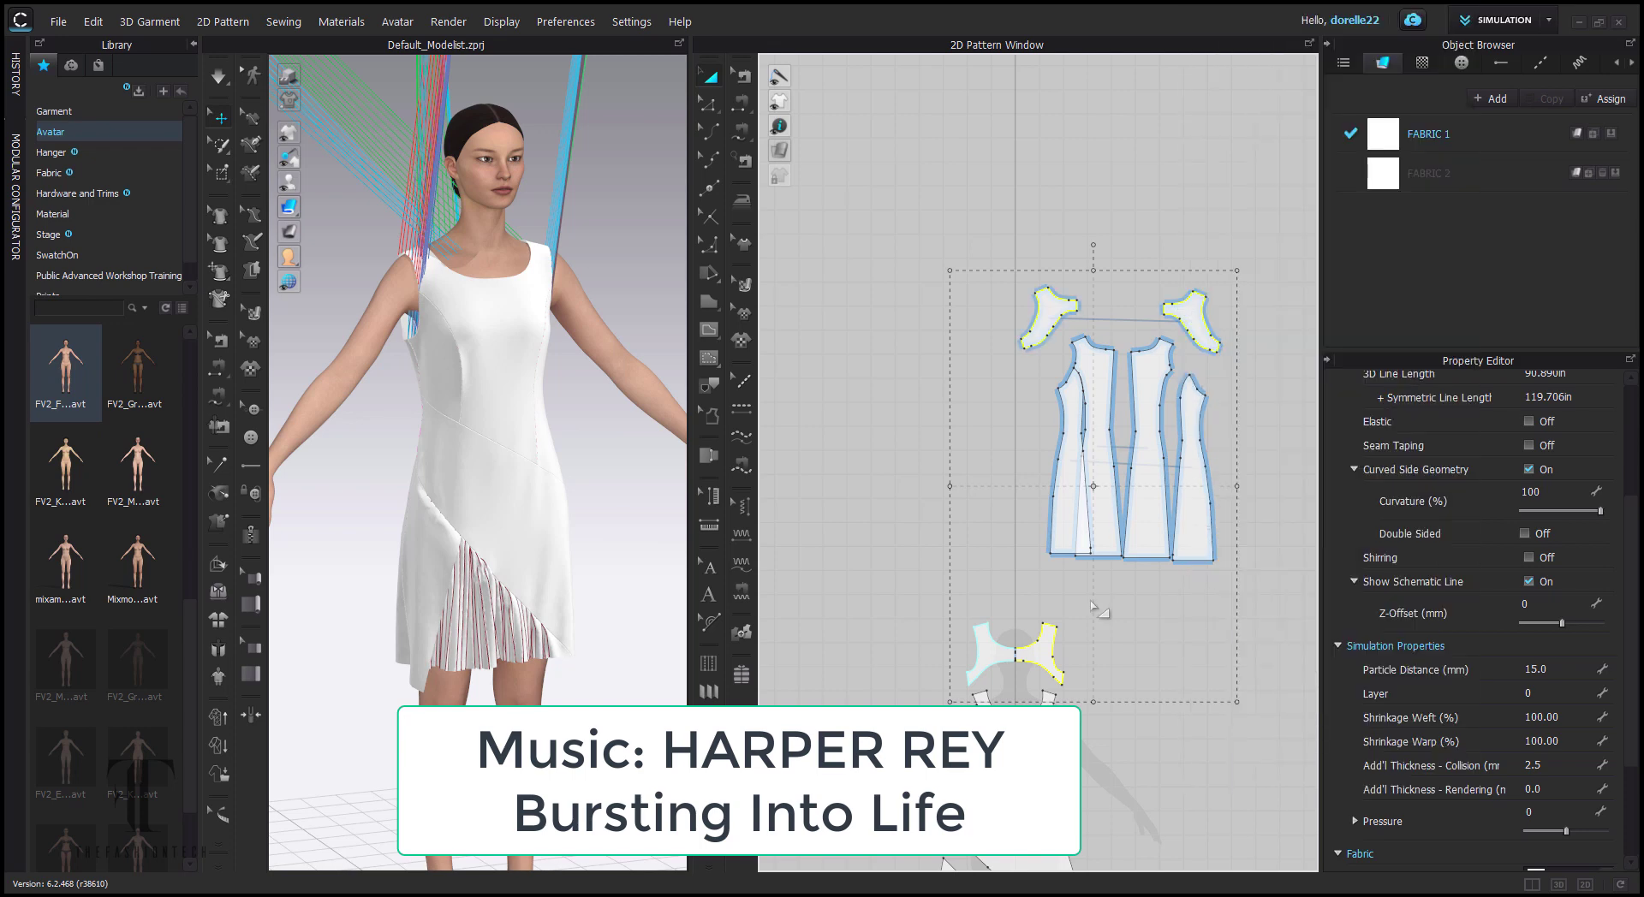
right_click(993, 646)
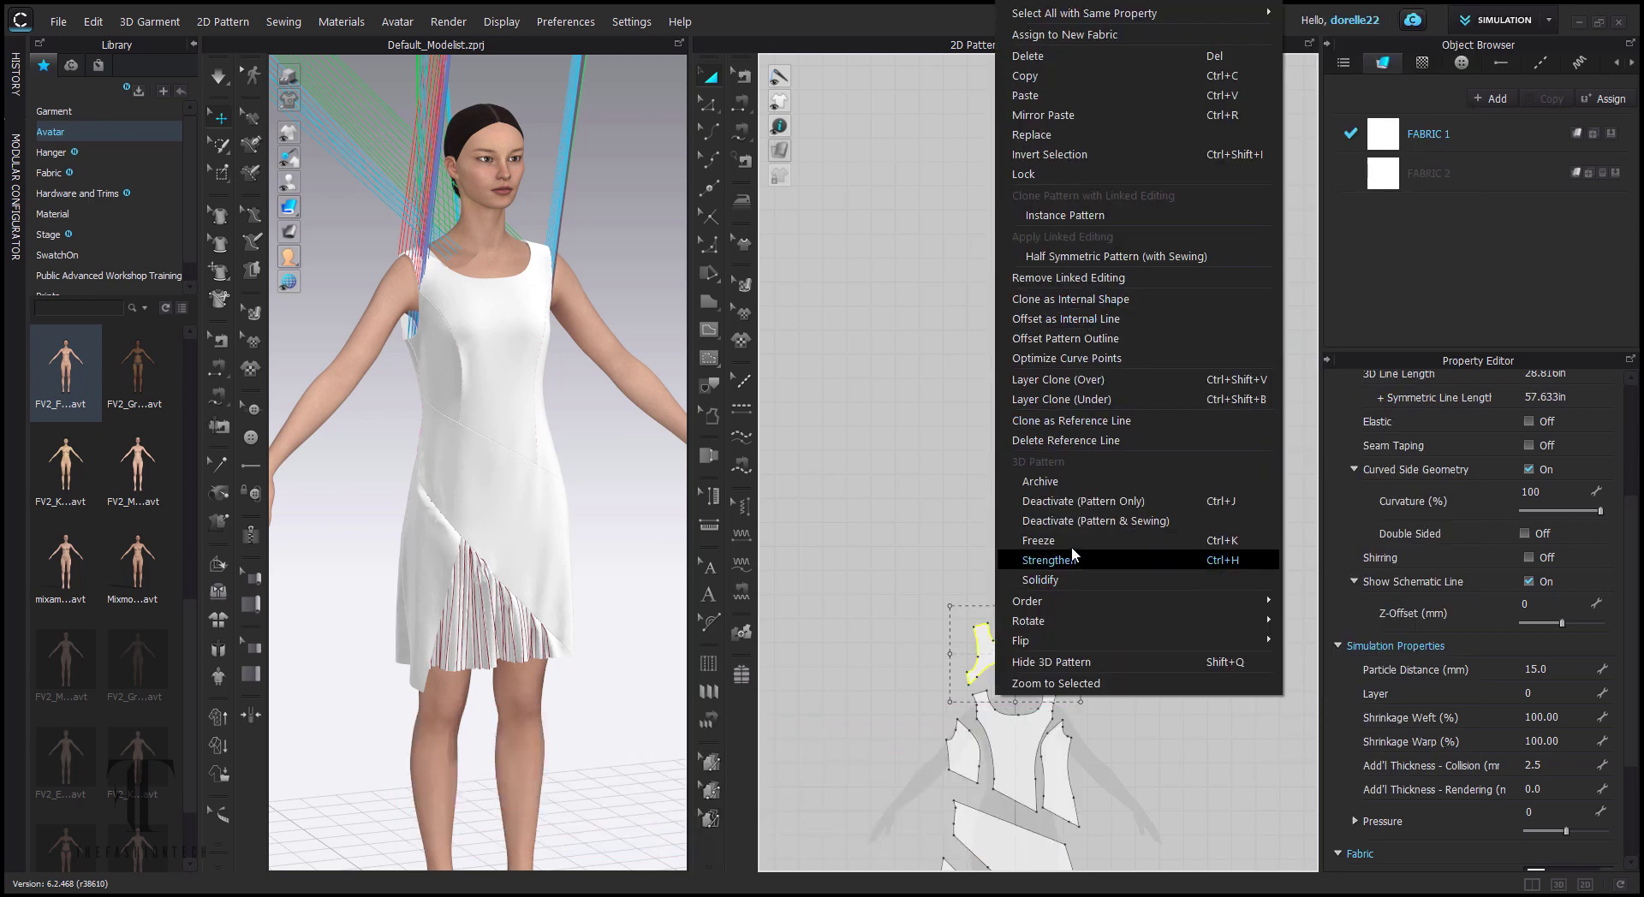
click(1113, 557)
- Superimpose the front facing and the left back facing under the dress panels they are sewn to
scroll(617, 454, down, 5)
right_click(555, 107)
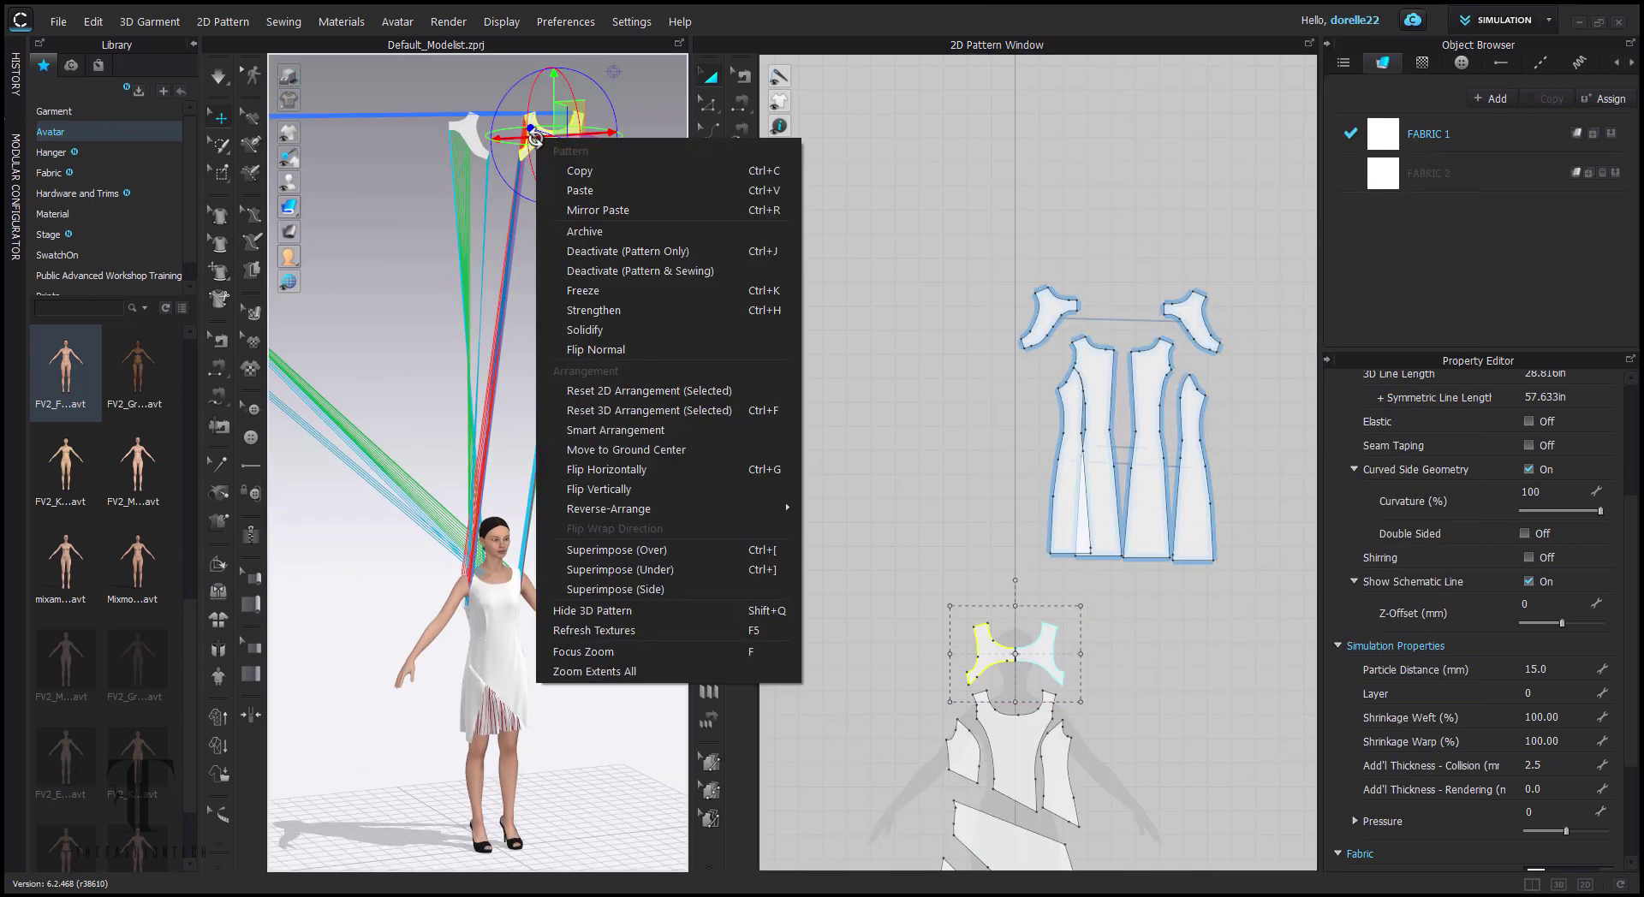
click(634, 568)
click(1050, 310)
middle_drag(548, 145, 826, 283)
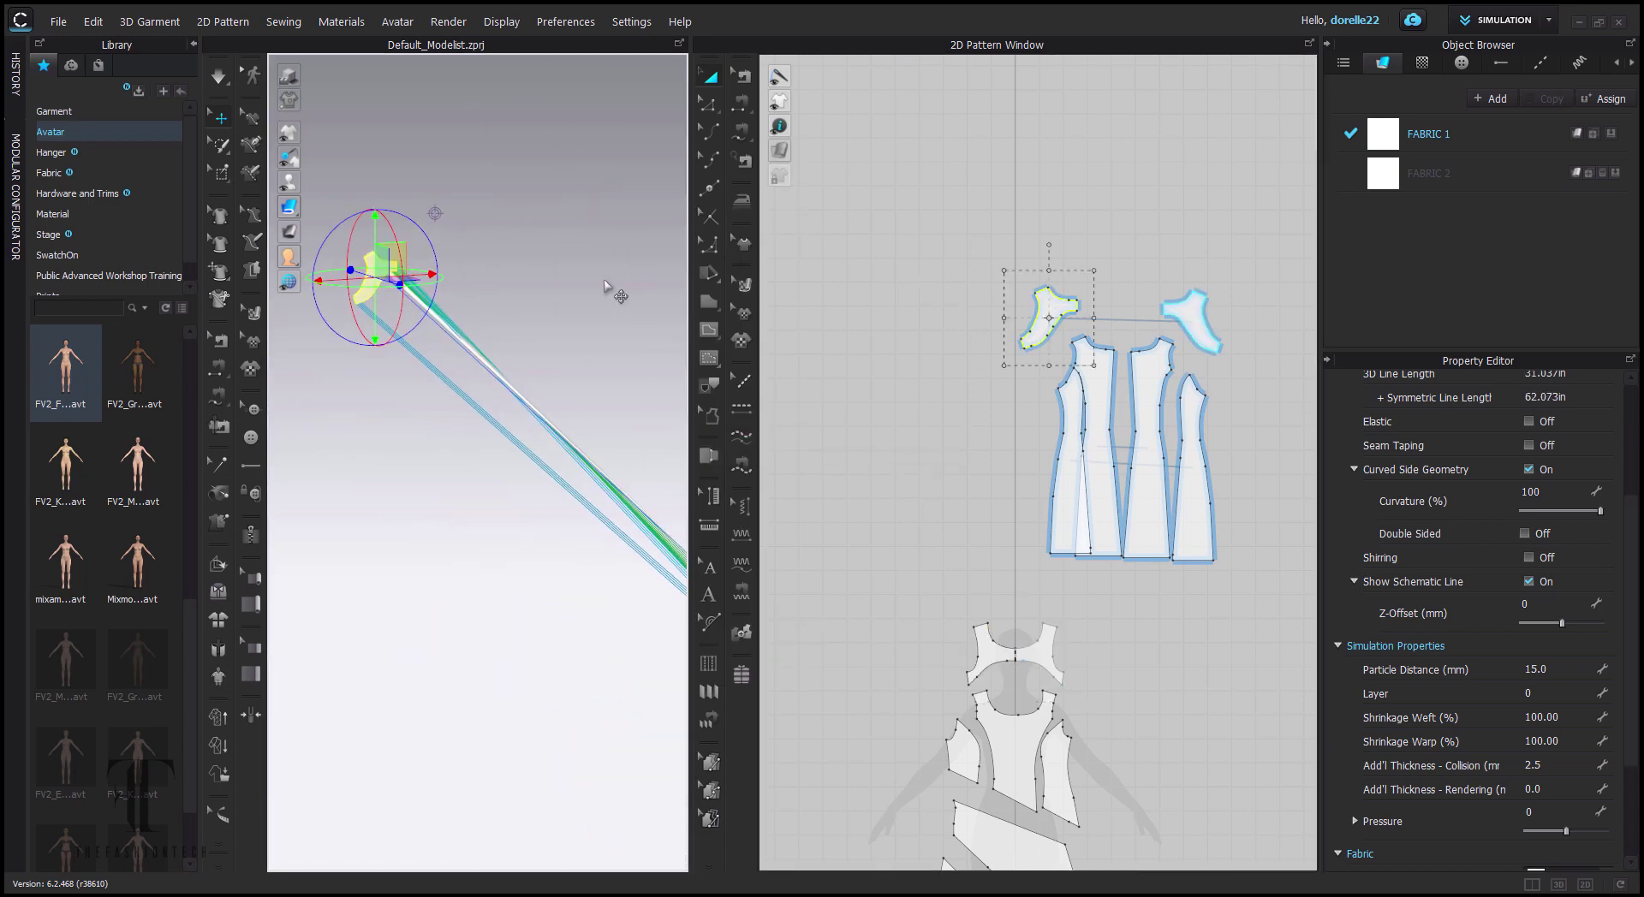
right_click(363, 293)
click(494, 727)
- Superimpose the front facing under the dress again and do the same with the right back facing
scroll(372, 243, up, 3)
scroll(462, 398, up, 3)
click(399, 343)
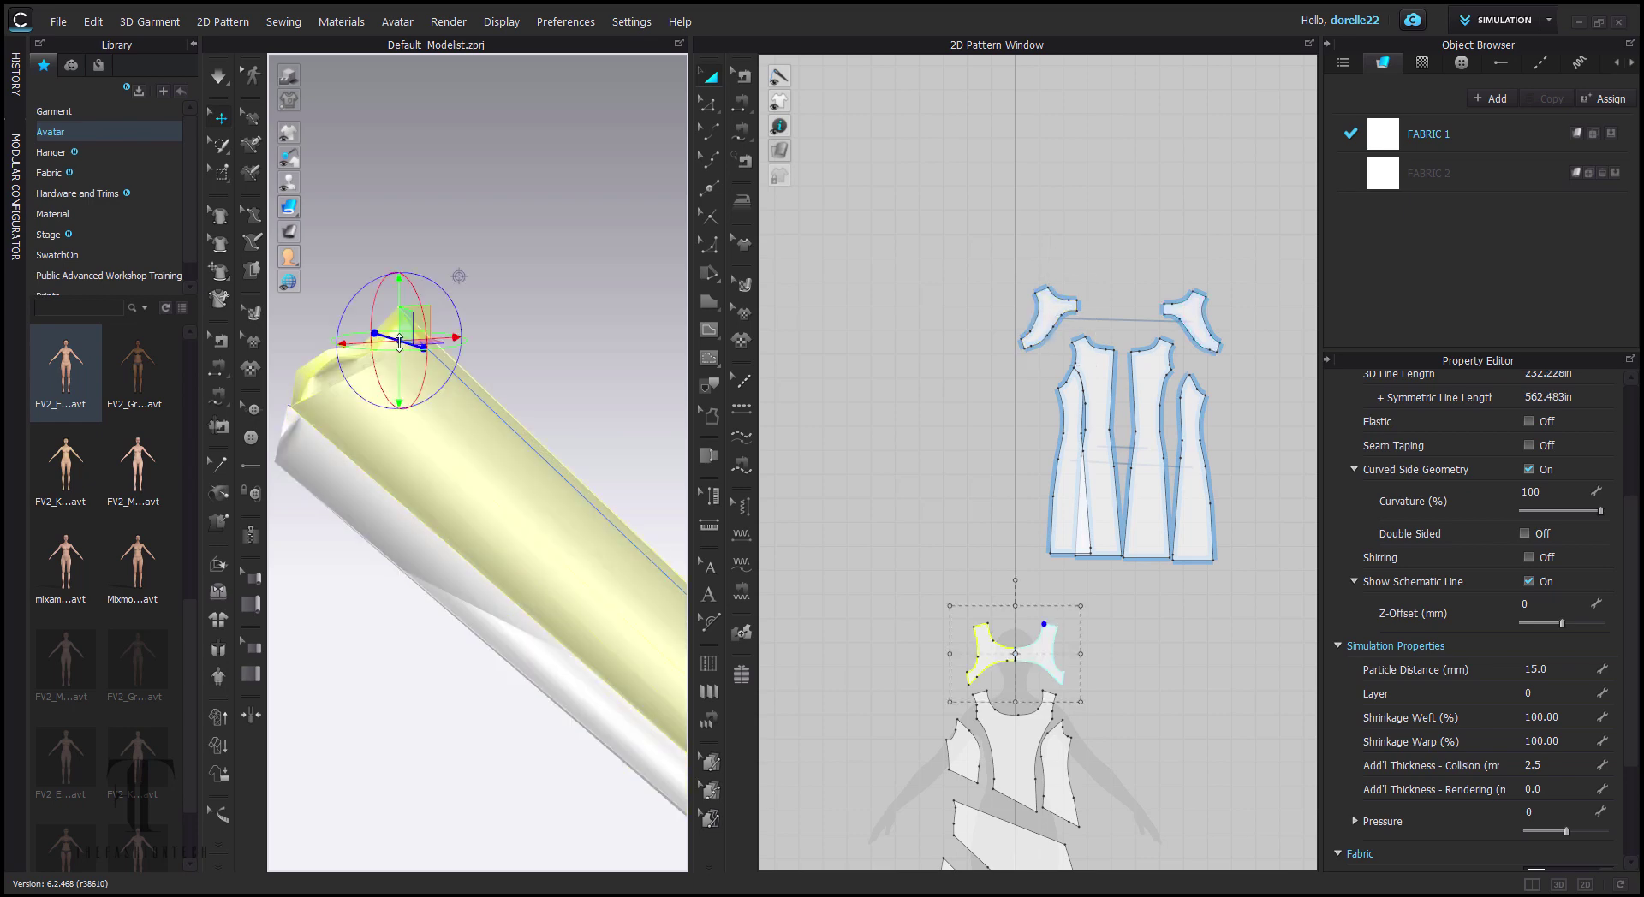
right_click(329, 379)
click(454, 788)
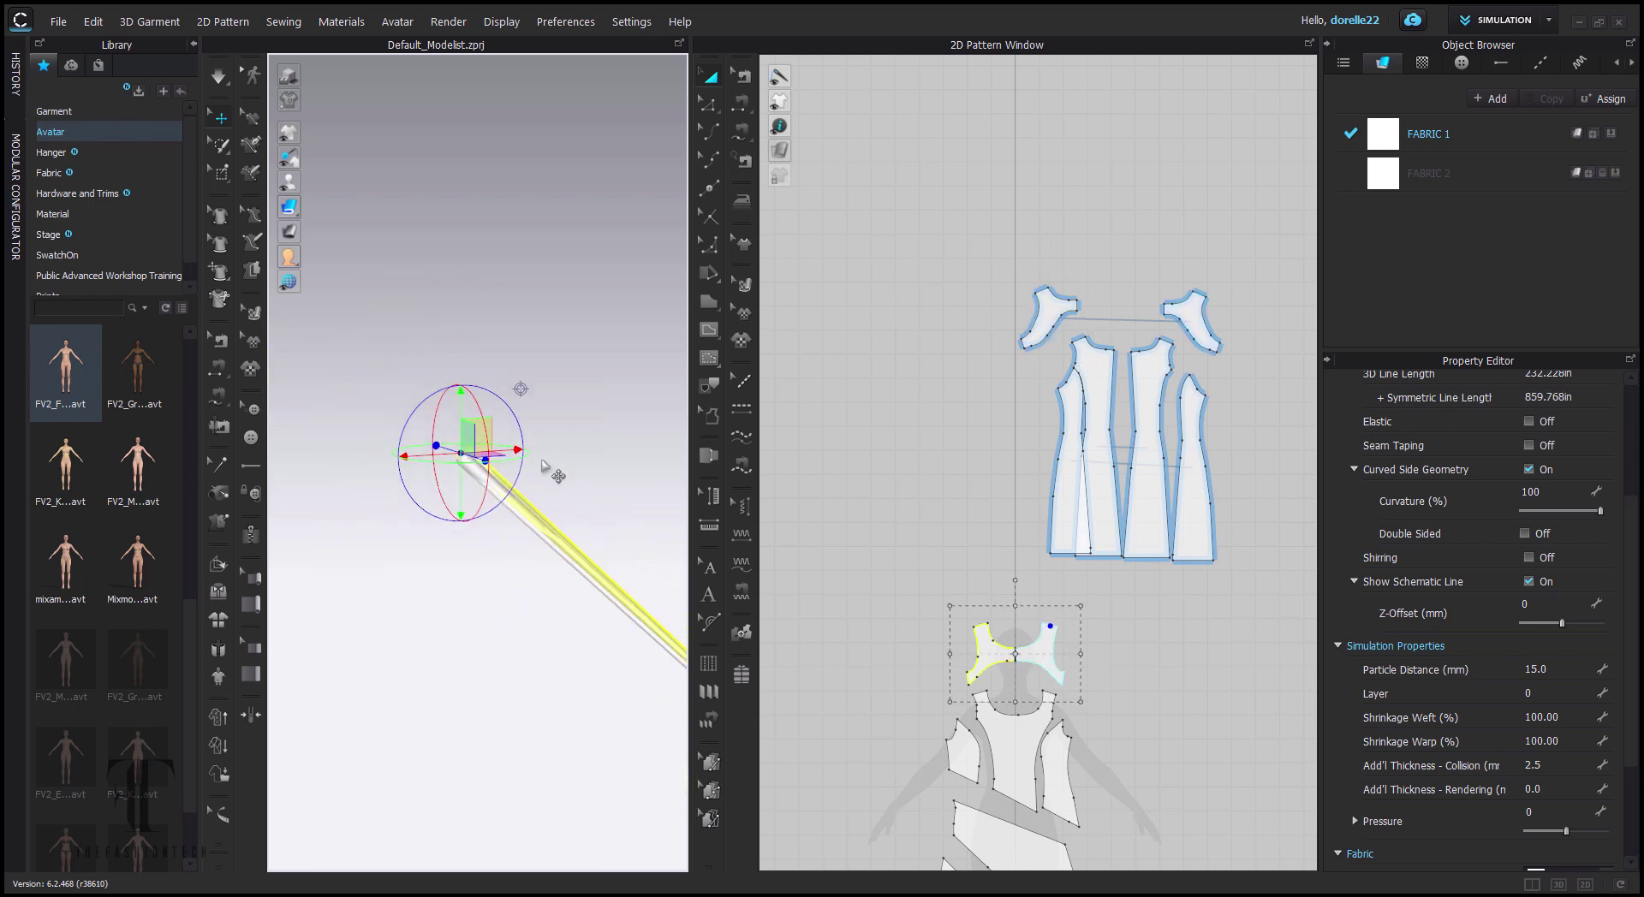
scroll(542, 465, down, 5)
right_click(555, 548)
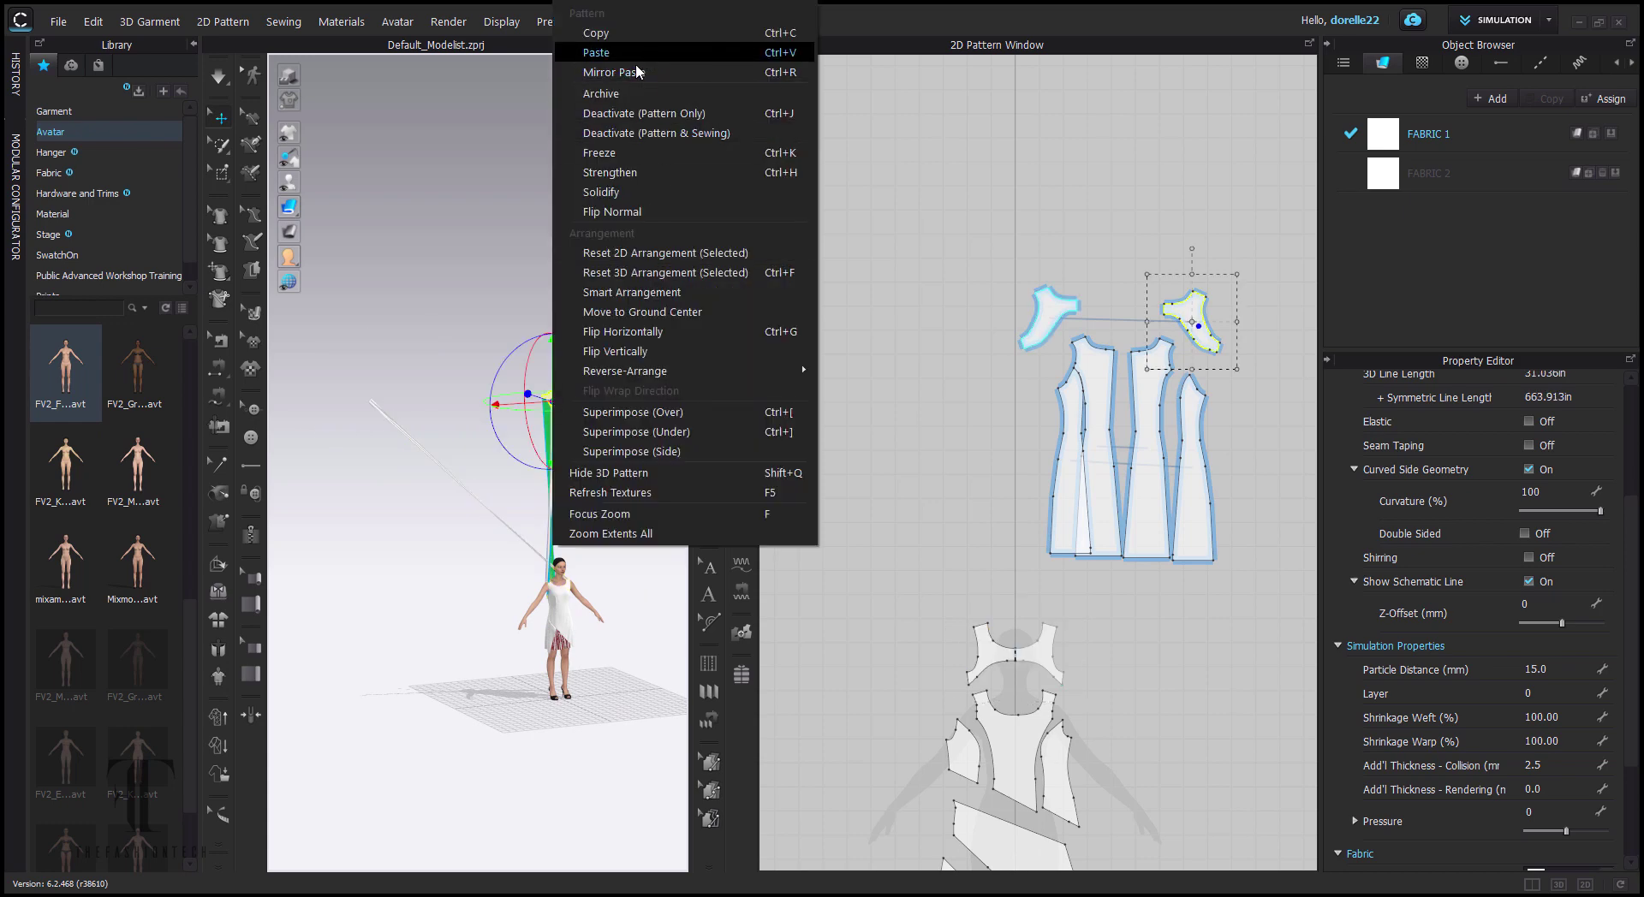
click(634, 435)
click(1246, 417)
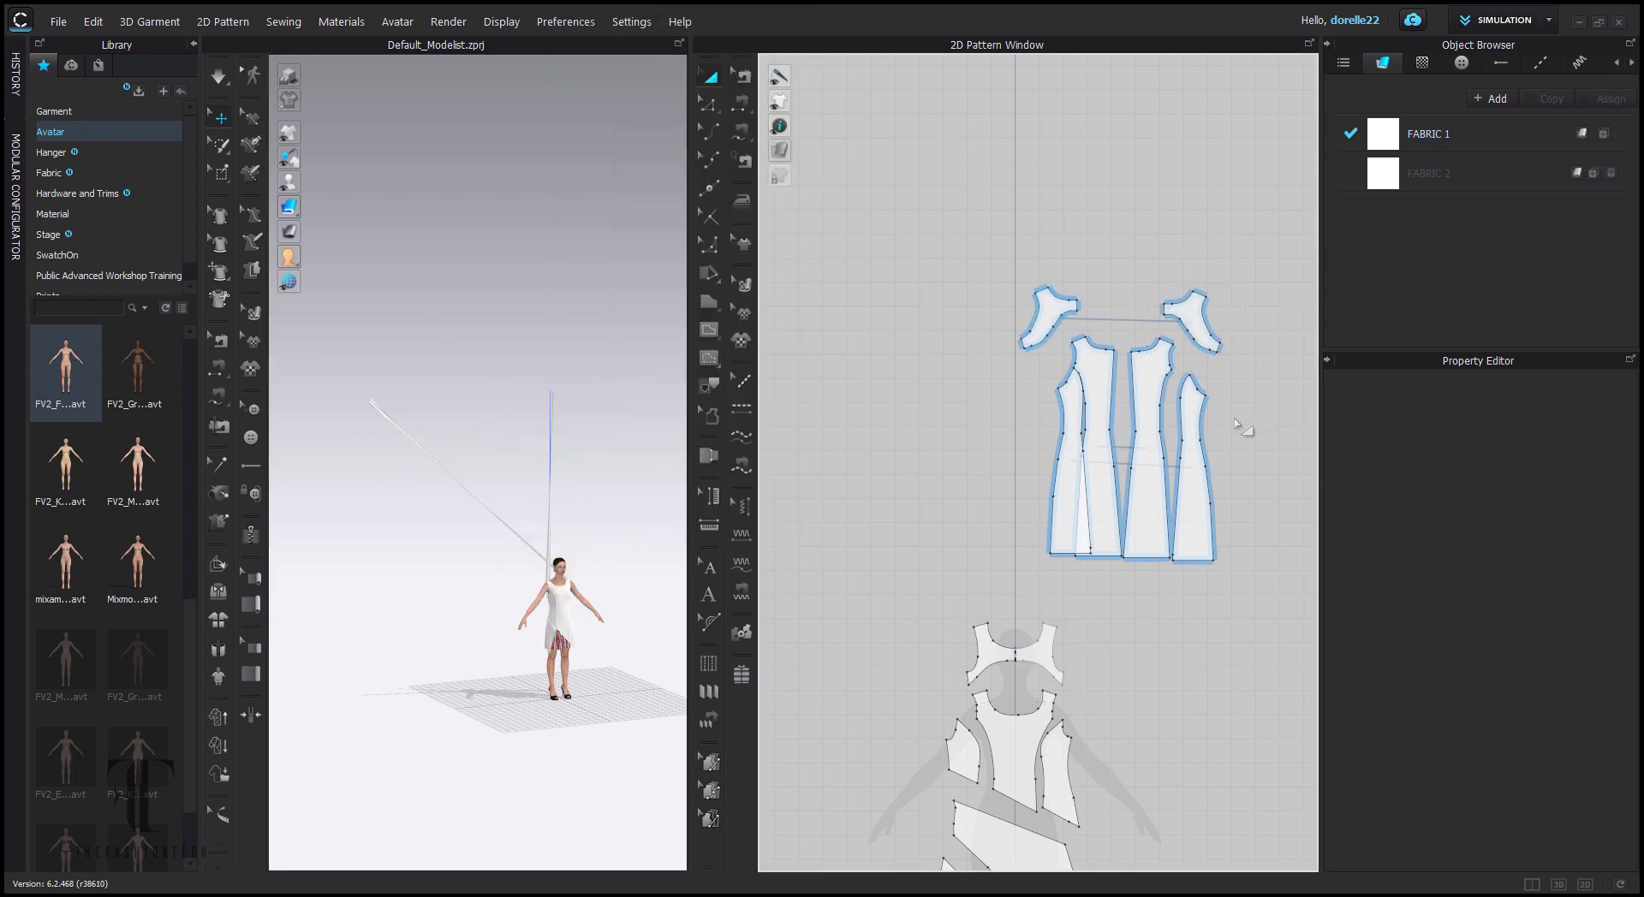
- Delete the right back facing pattern
scroll(1246, 433, down, 3)
scroll(591, 586, up, 5)
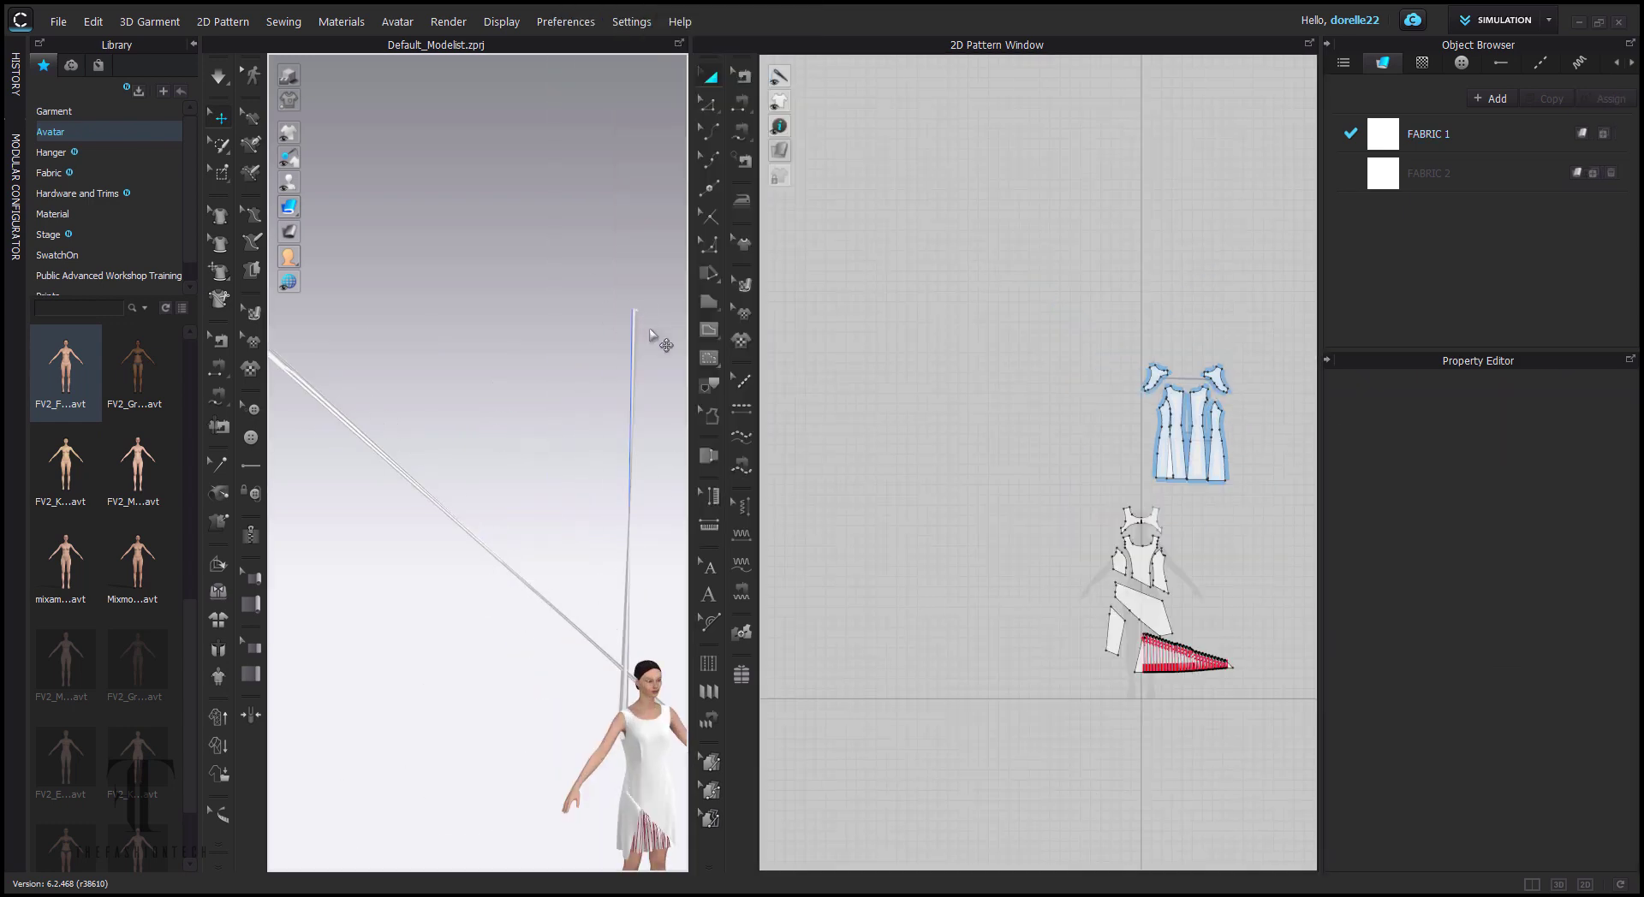
right_click(635, 314)
click(726, 481)
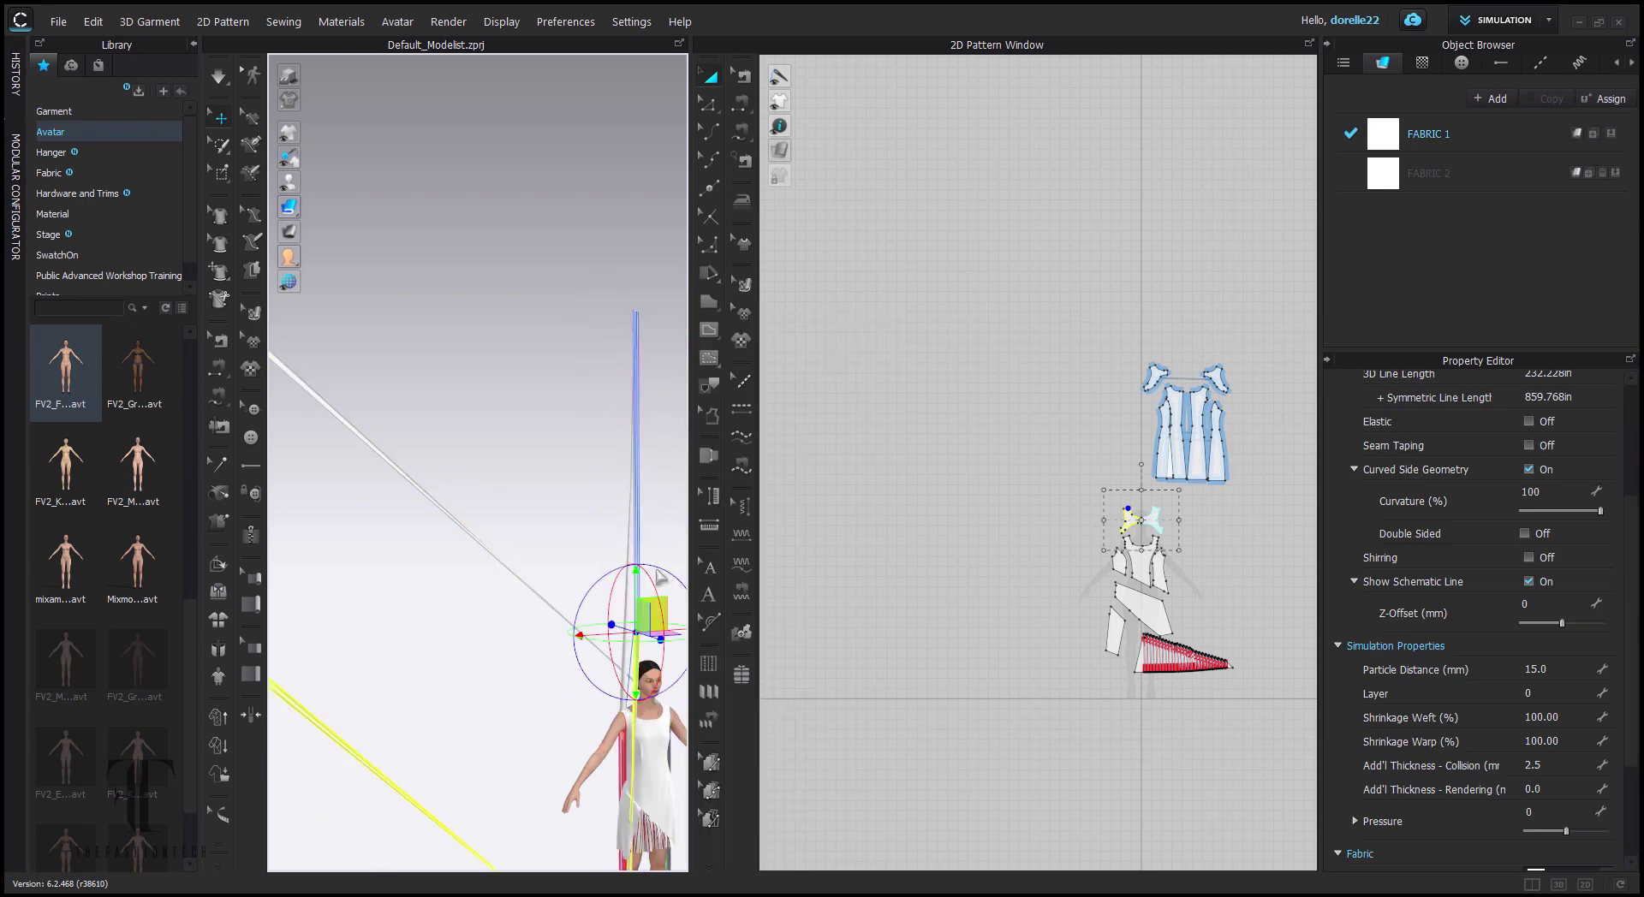
click(878, 489)
click(1215, 376)
key(Delete)
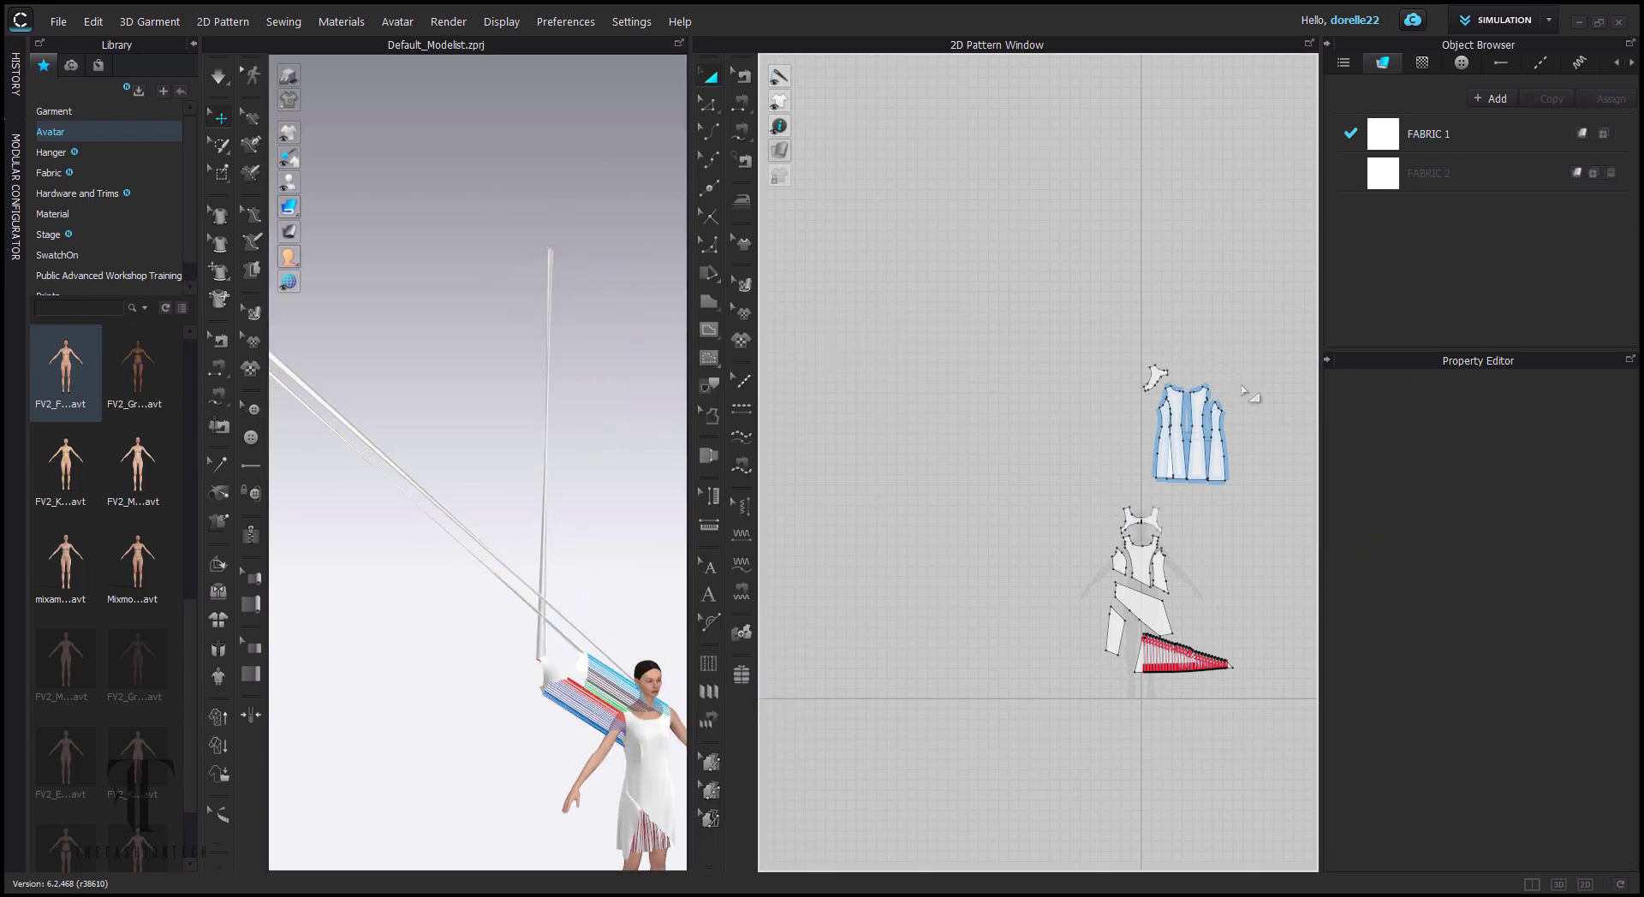
- Reset the 3D arrangement of the stretched front facing
click(1155, 377)
right_click(550, 670)
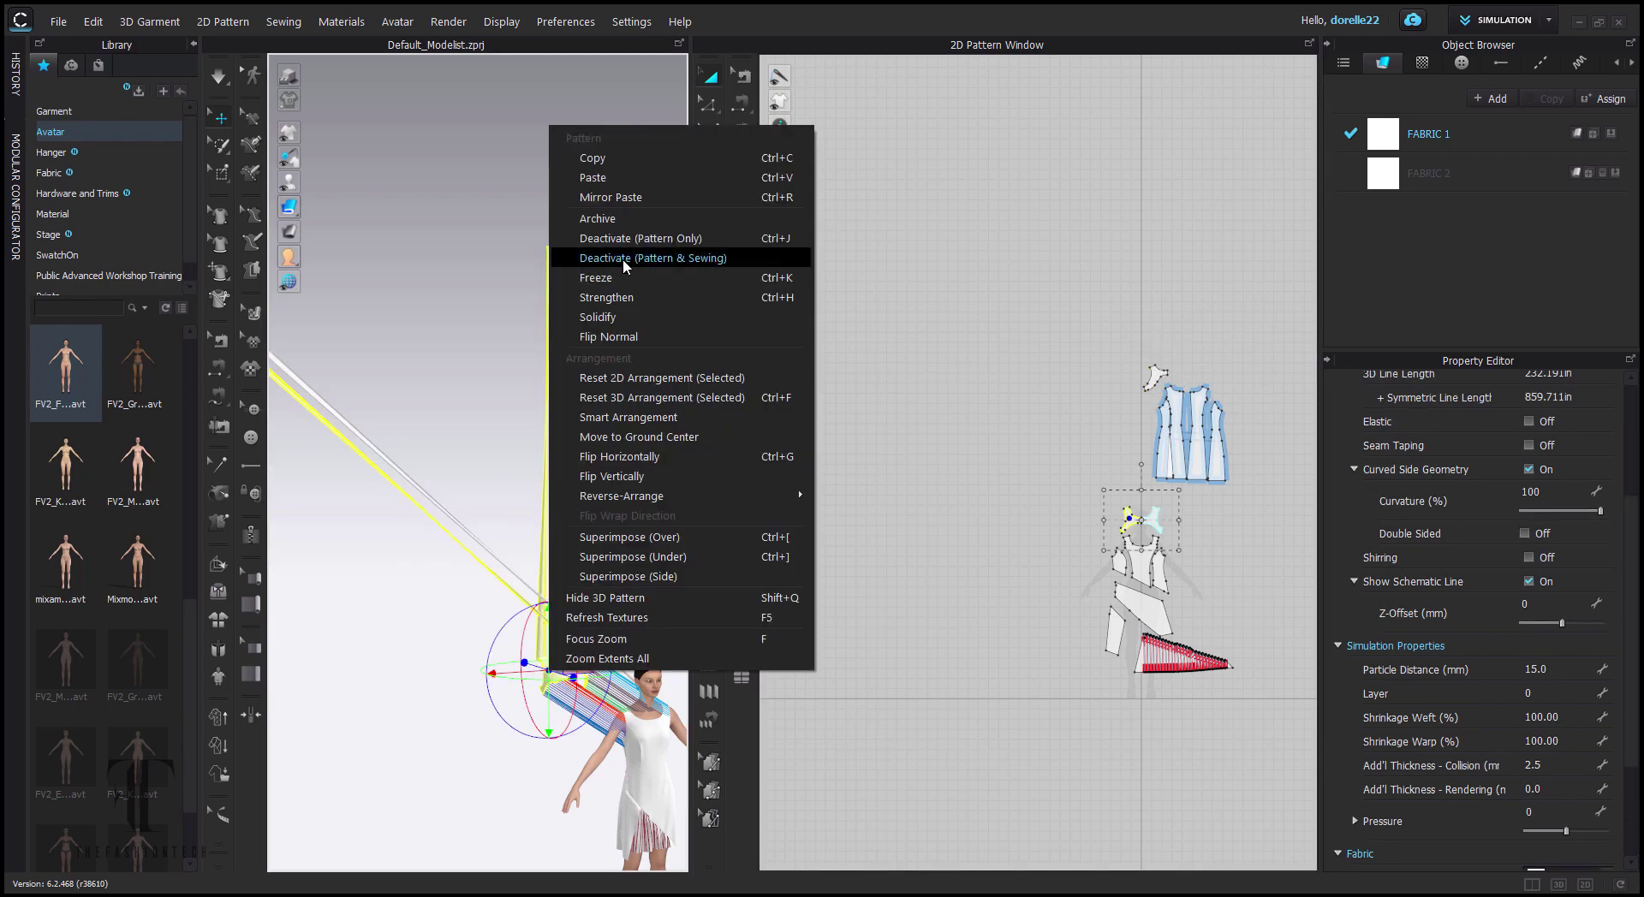
click(648, 395)
right_drag(630, 452, 522, 266)
middle_drag(522, 266, 593, 377)
- Delete the remaining back facing and reset the front facing's 3D arrangement once more
click(1157, 375)
key(Delete)
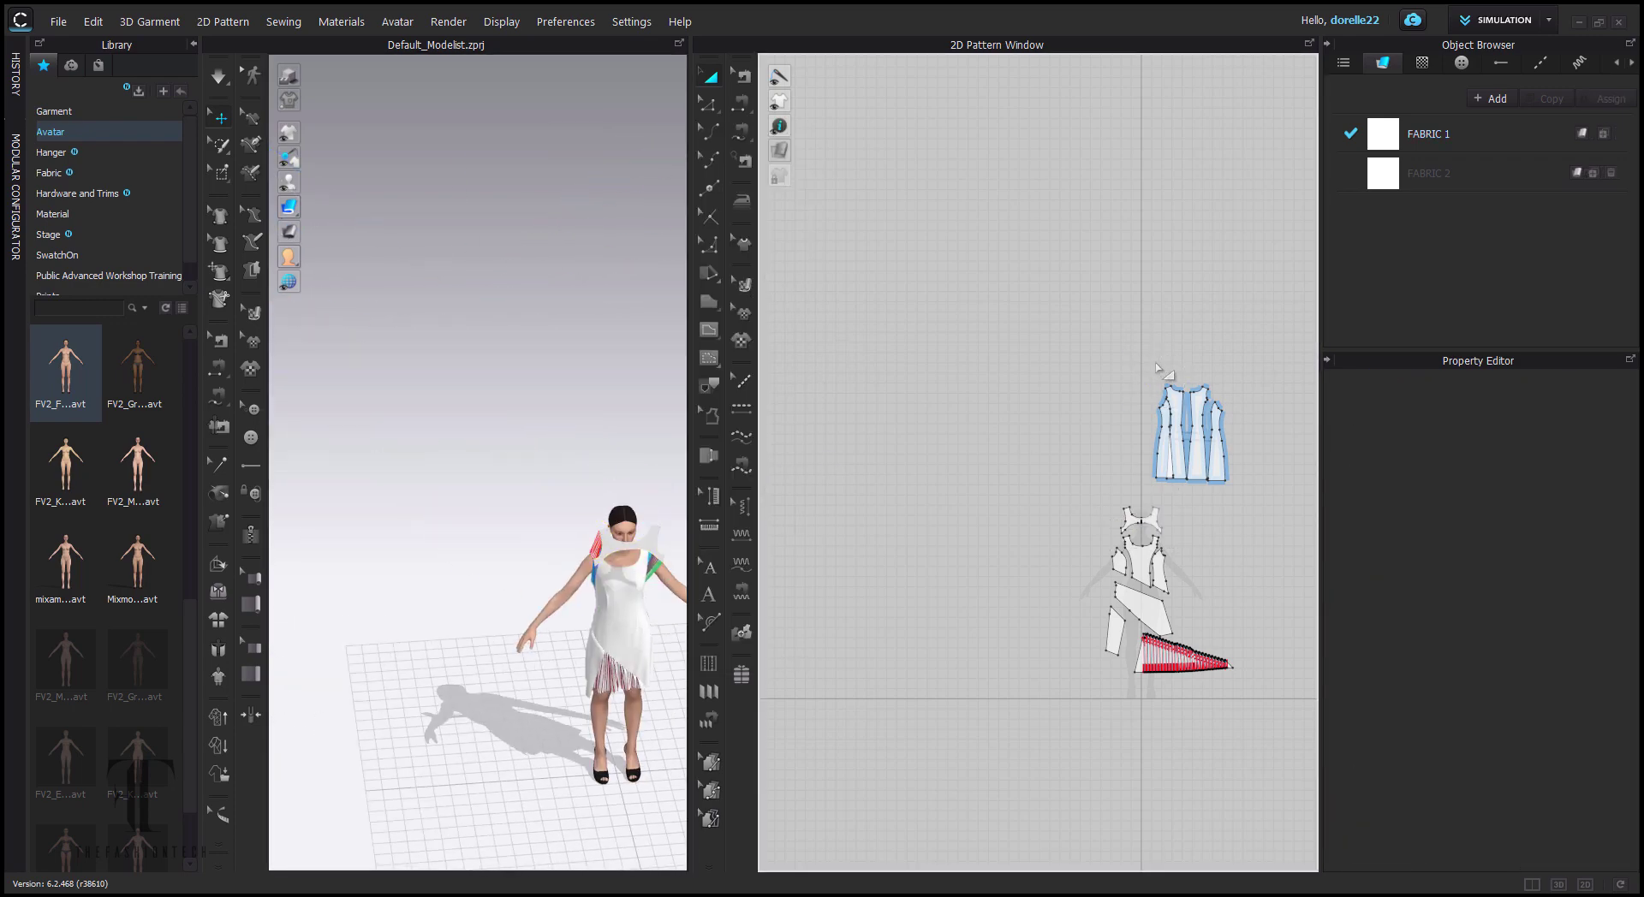
right_click(1137, 518)
right_click(613, 549)
click(655, 279)
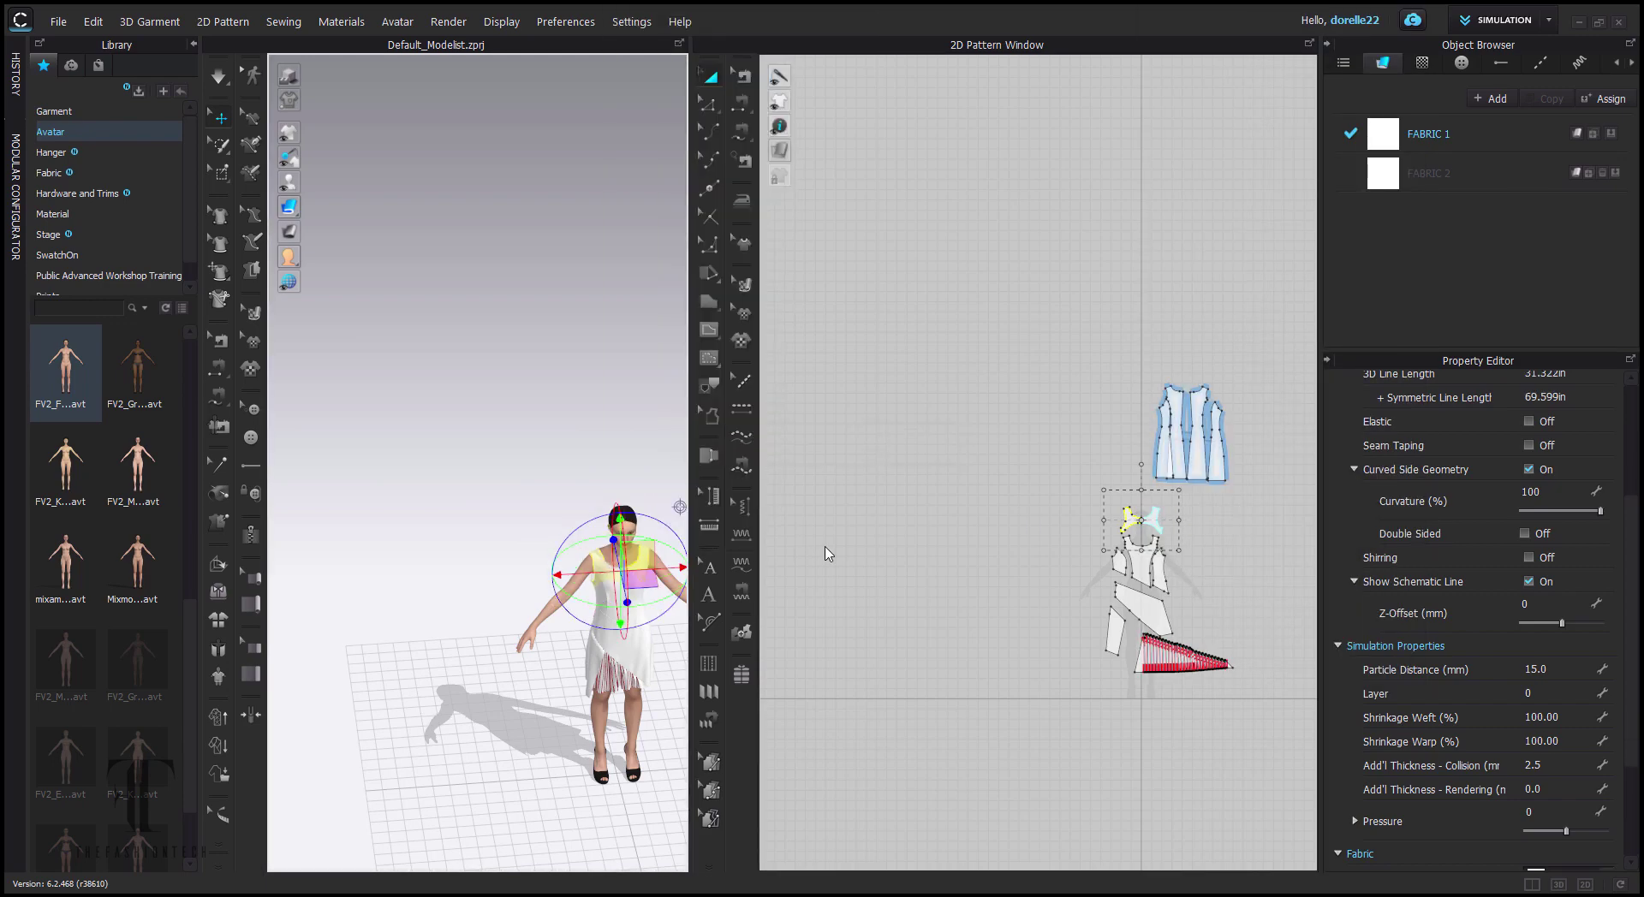
click(825, 548)
- Run the simulation with only the front facing attached and inspect the dress's neckline and bodice up close
key(space)
middle_drag(535, 445, 404, 268)
scroll(403, 268, up, 8)
key(space)
scroll(1131, 484, up, 8)
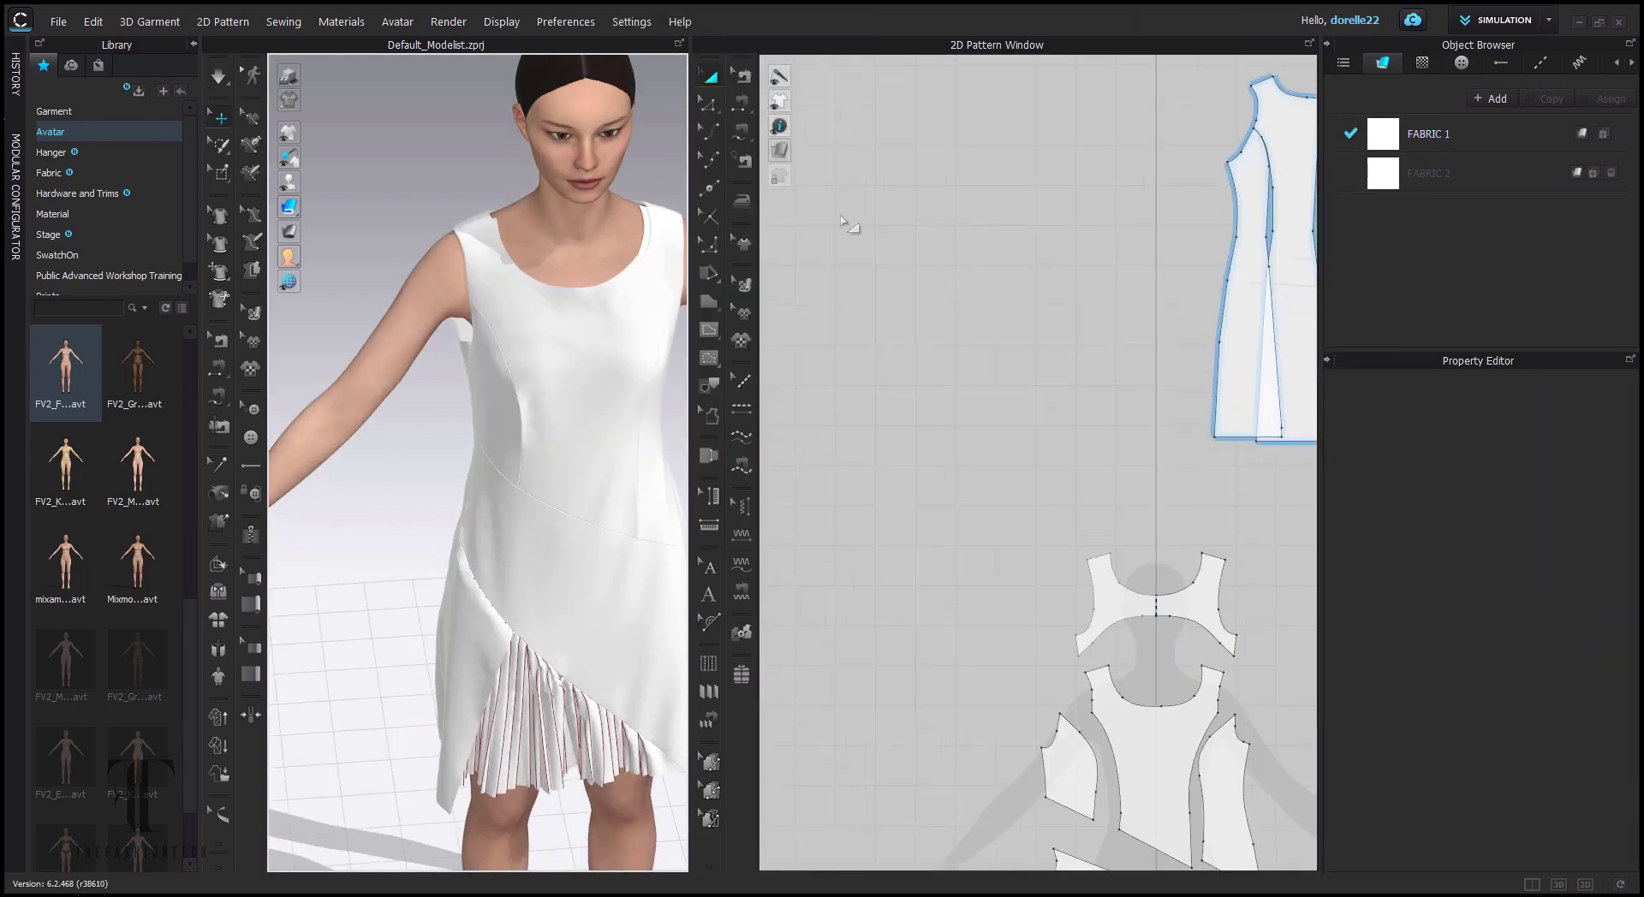
key(z)
scroll(923, 356, down, 8)
- Undo the simulation, the back facing deletions and the front facing's 3D arrangement resets
key(ctrl+z)
key(ctrl+z)
key(ctrl+z)
key(ctrl+z)
key(ctrl+z)
key(ctrl+z)
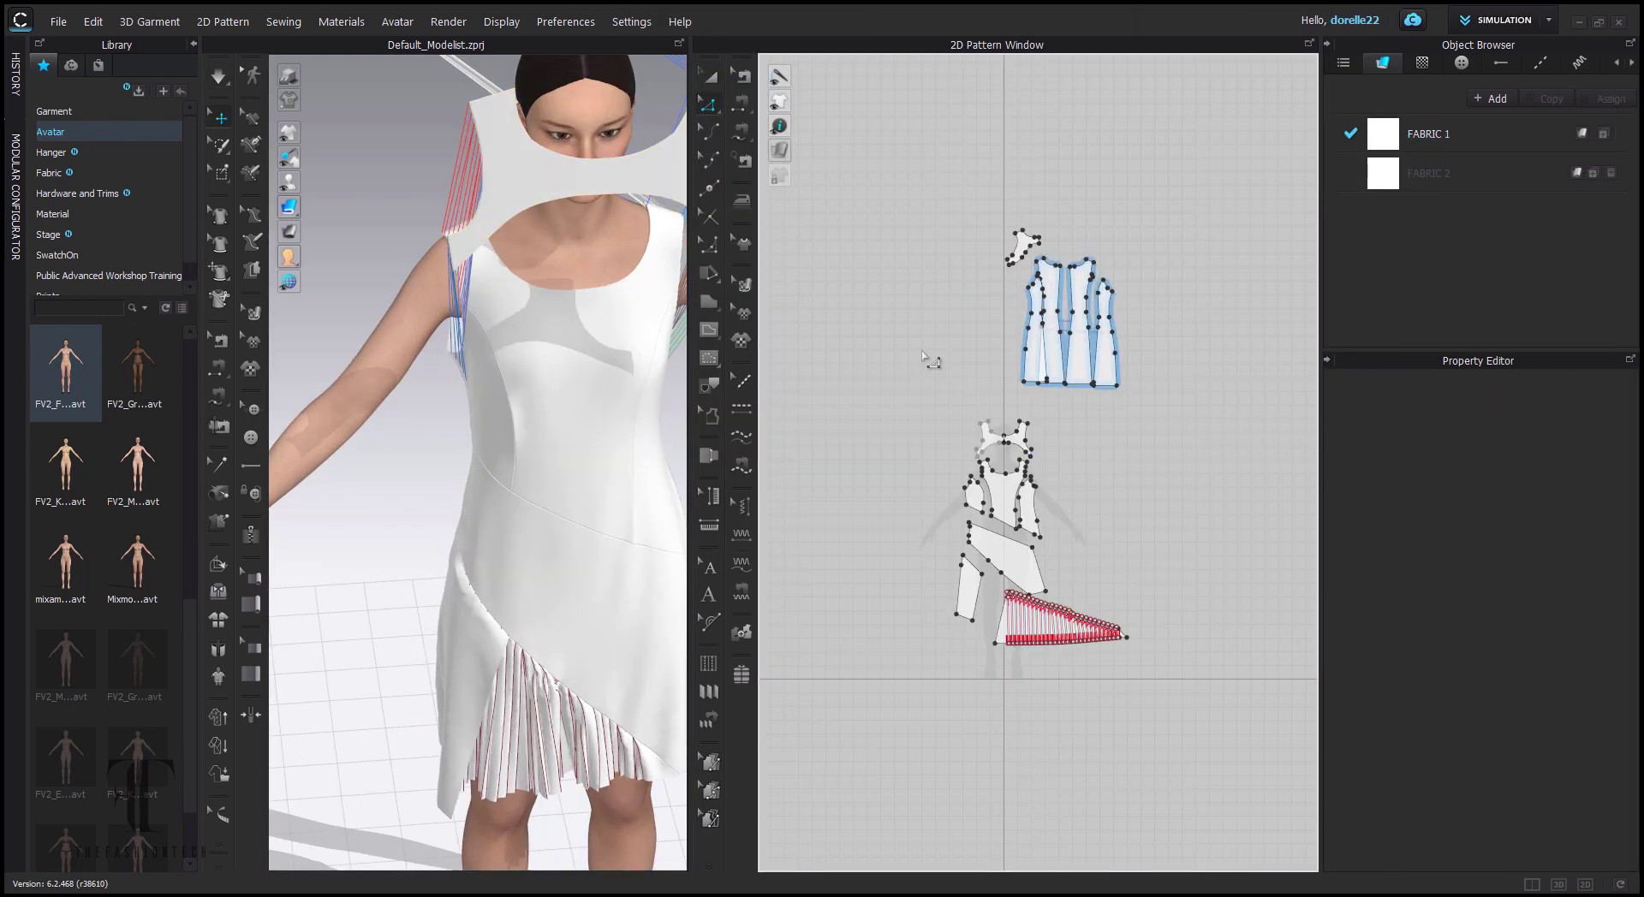
right_click(529, 176)
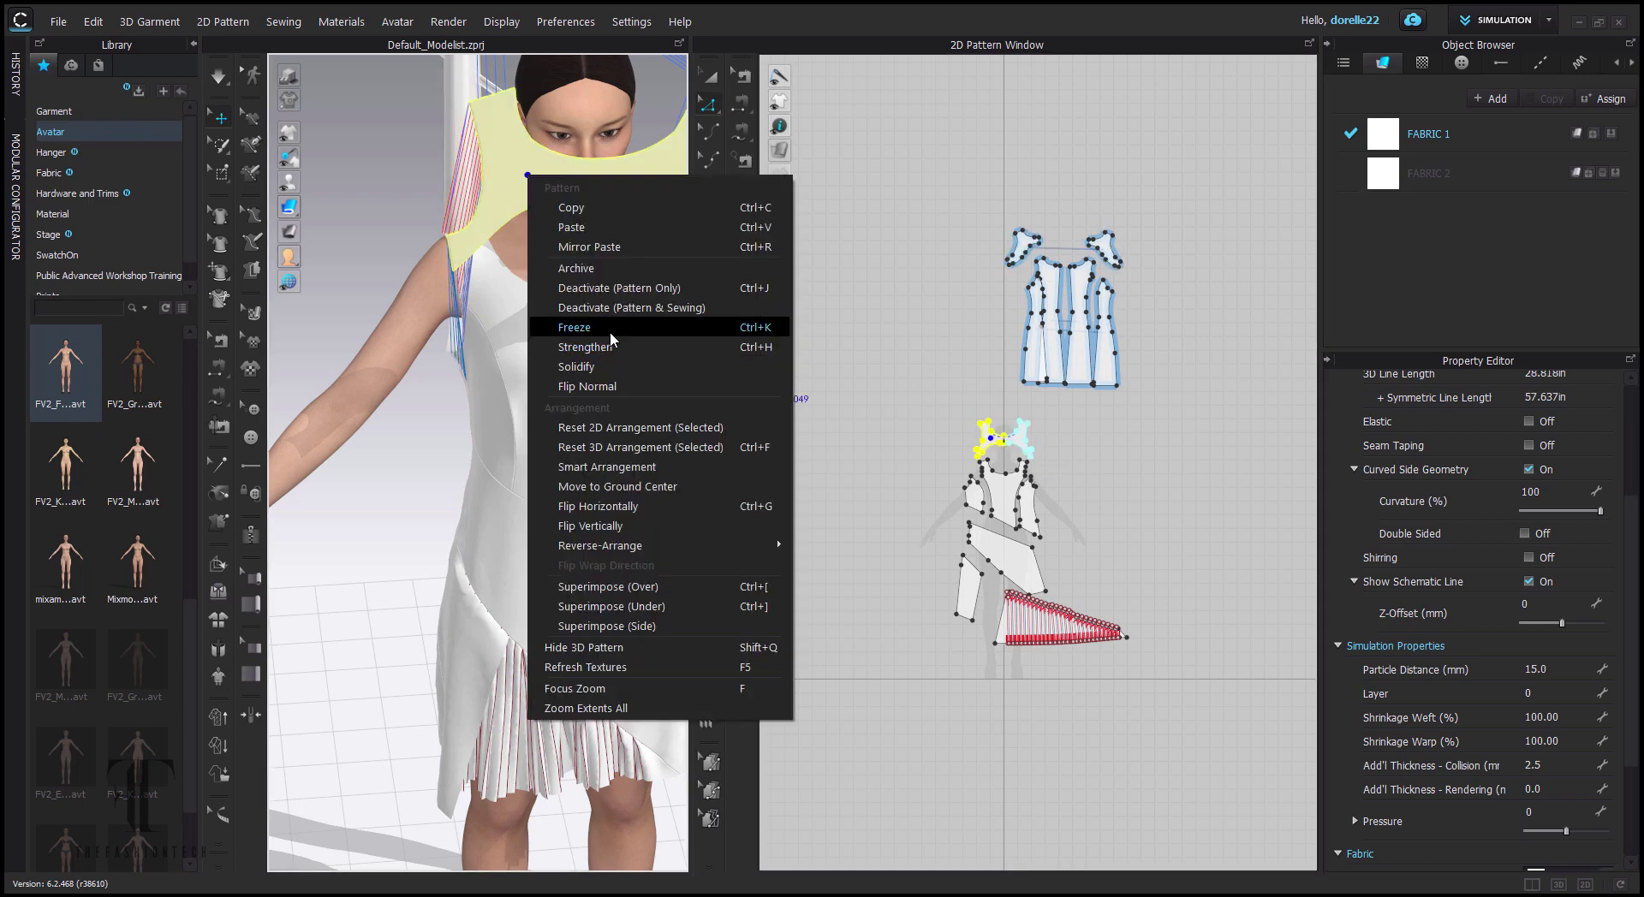
click(1151, 467)
key(ctrl+z)
key(ctrl+z)
key(ctrl+z)
key(ctrl+z)
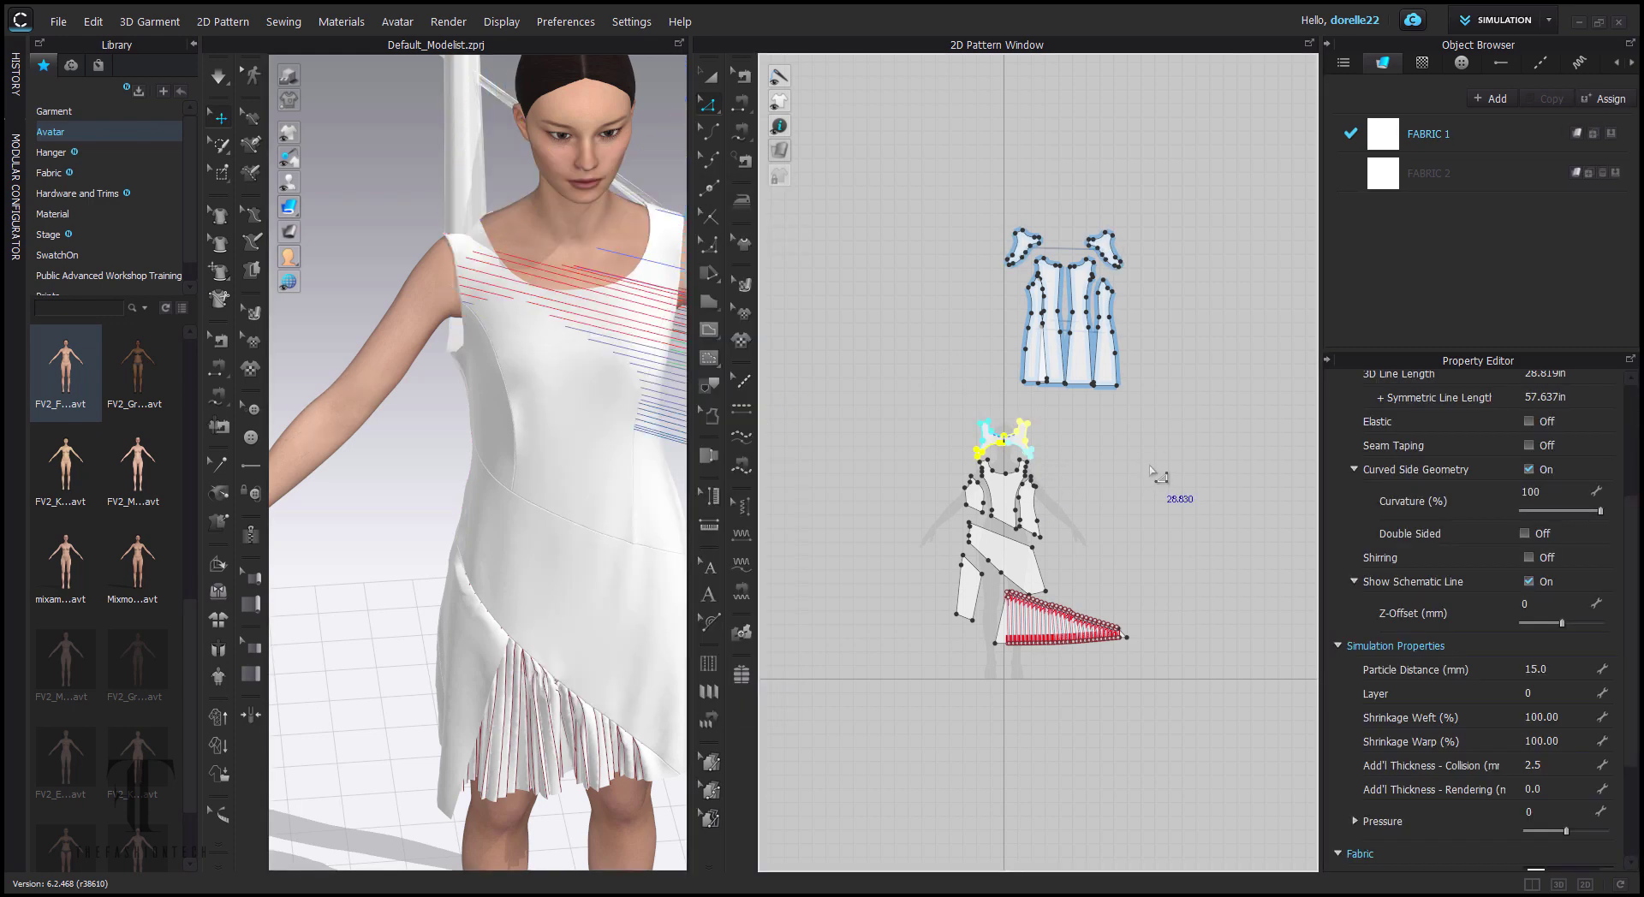
- Turn the avatar to its back view and examine the left back facing with its seams
scroll(567, 320, down, 8)
right_drag(542, 255, 930, 212)
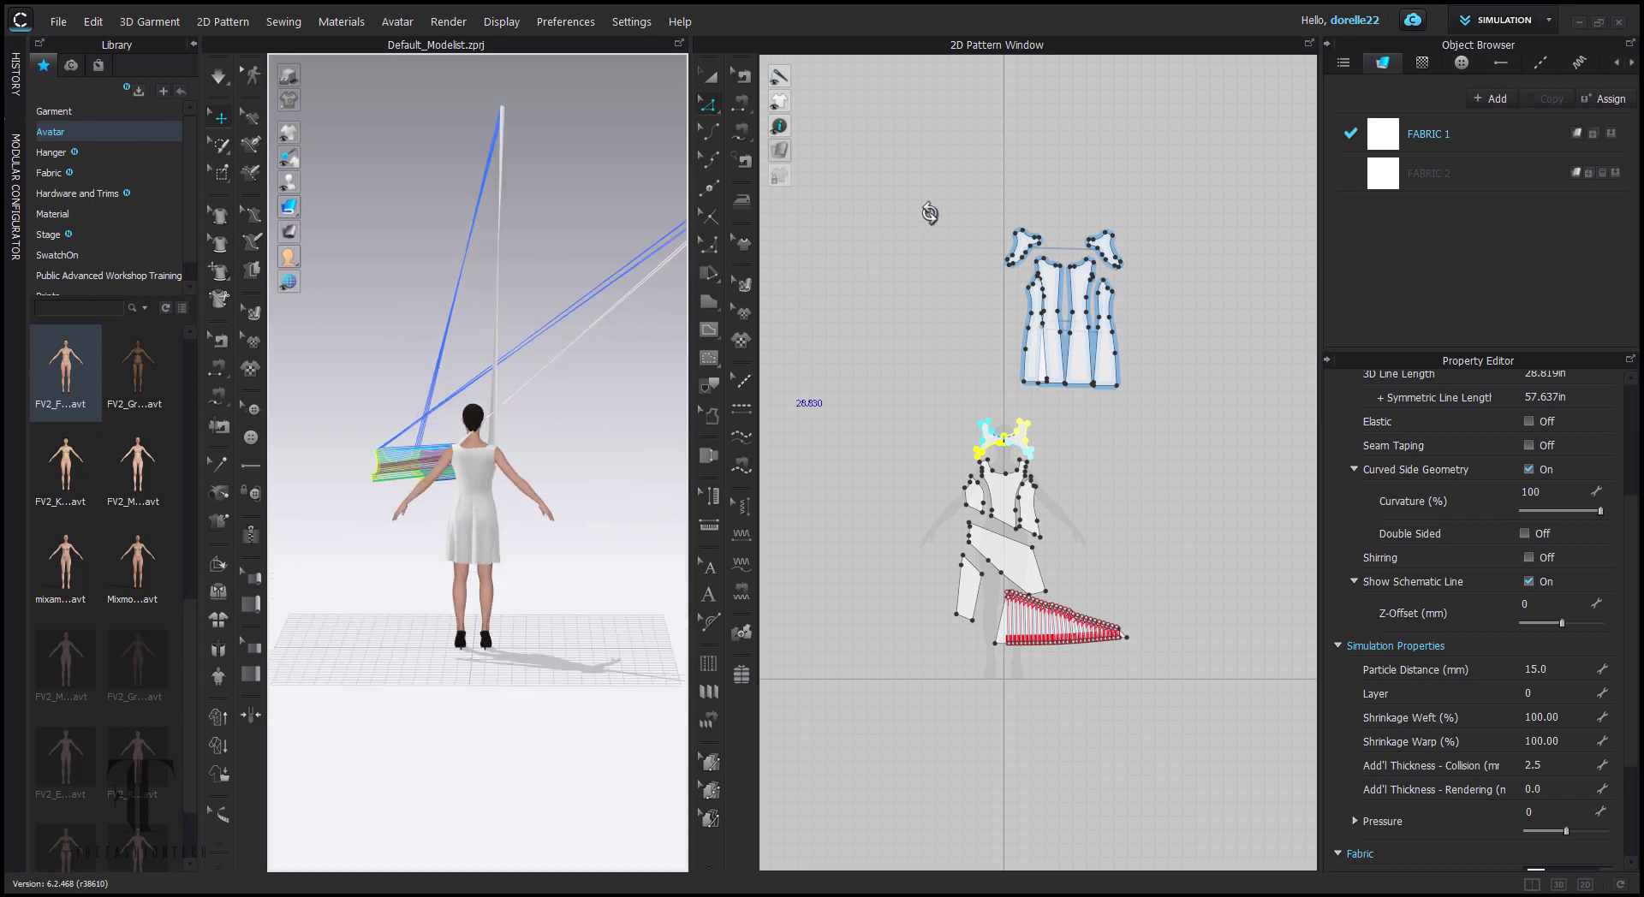
click(1023, 247)
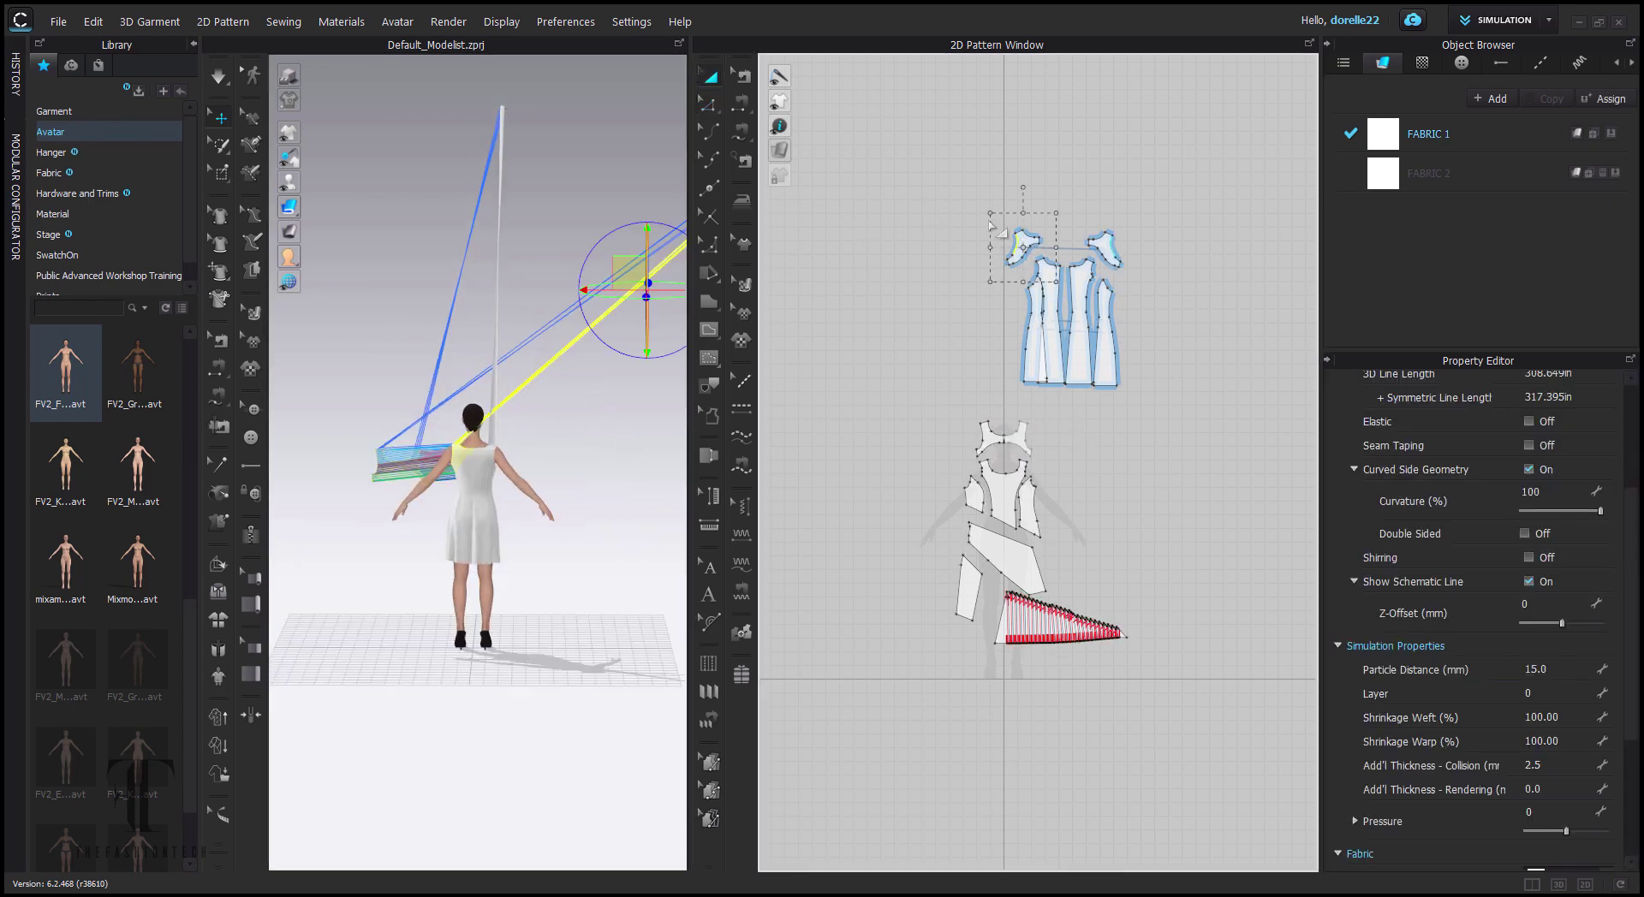
right_click(1023, 246)
click(1111, 542)
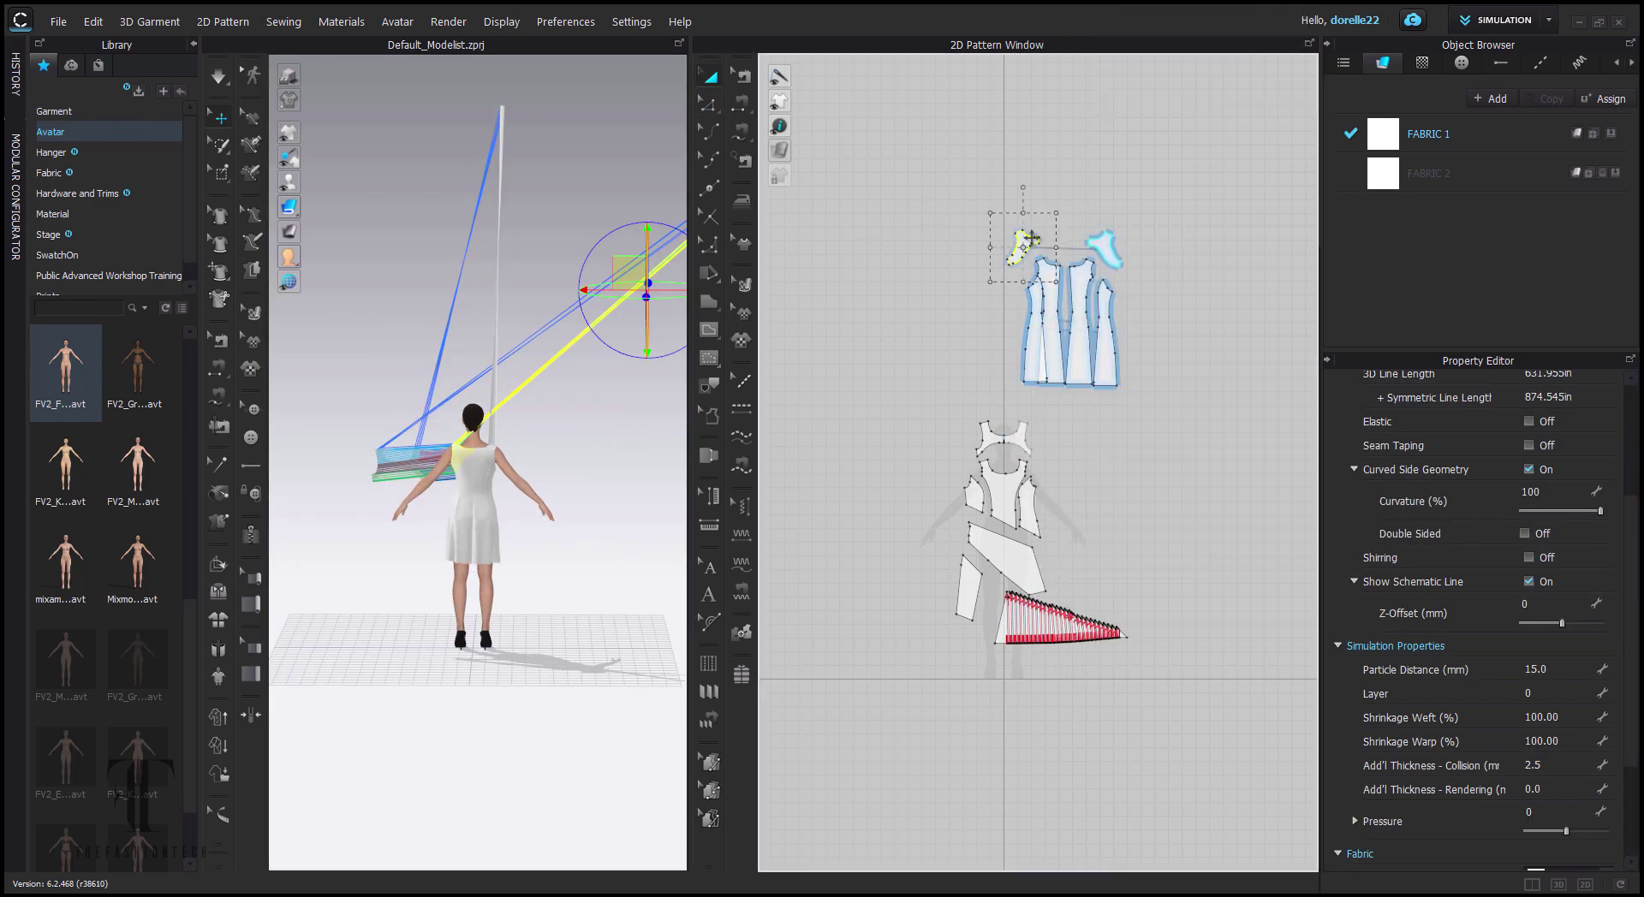
right_click(1030, 238)
click(1186, 758)
click(995, 349)
- Examine the neckline edges and points of both back facings against the back bodice panels
scroll(1090, 162, up, 6)
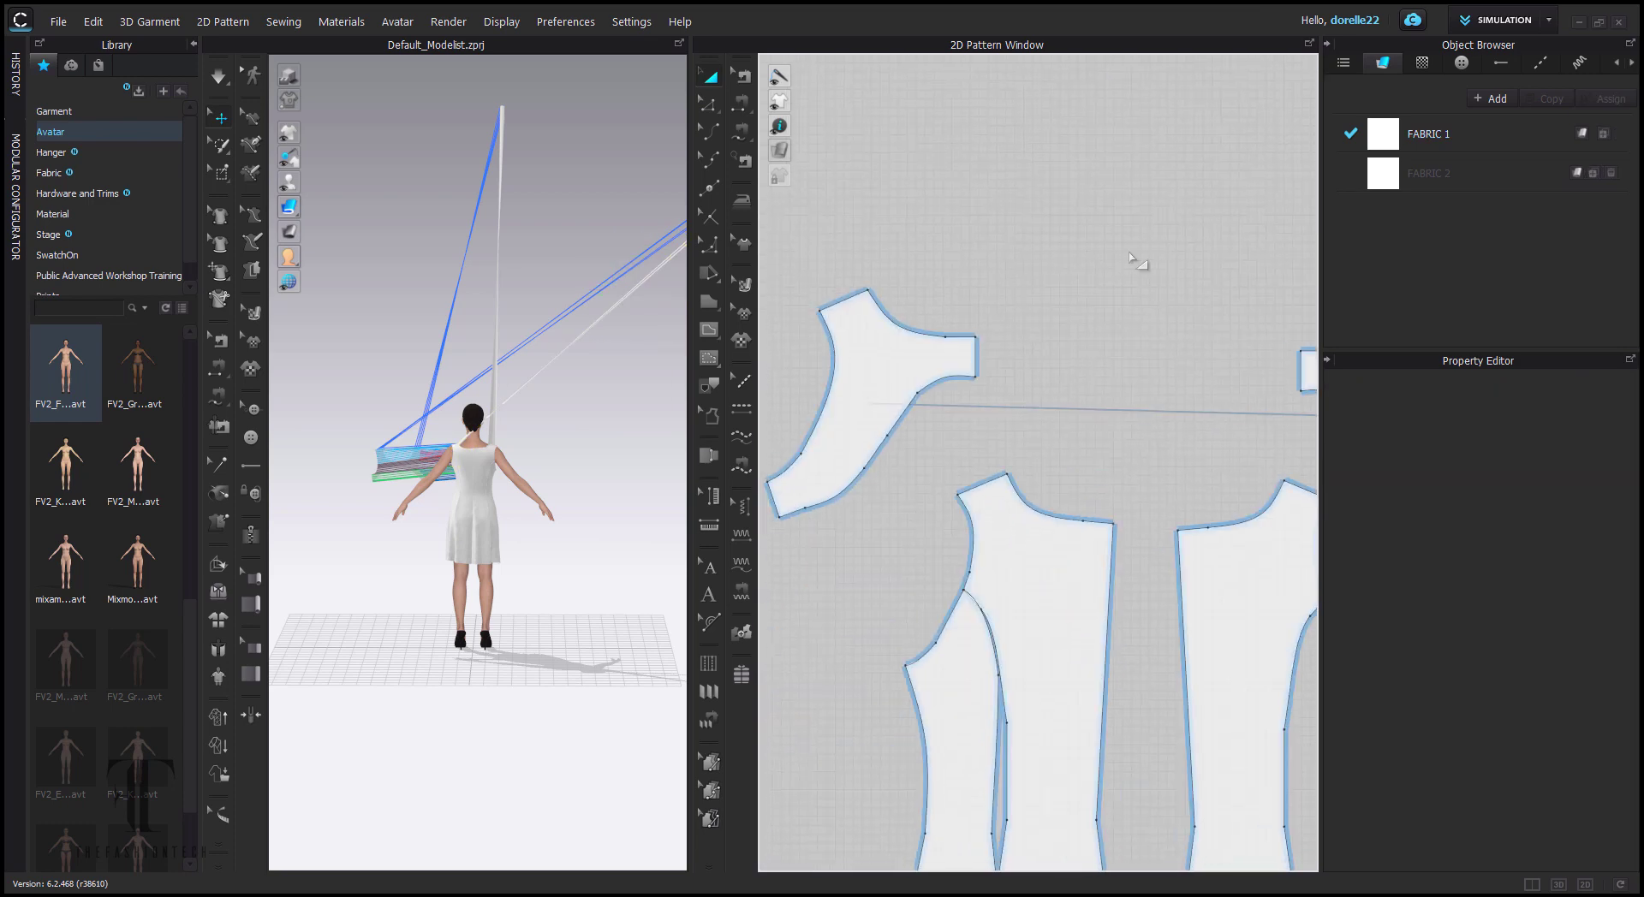
click(708, 103)
click(1061, 286)
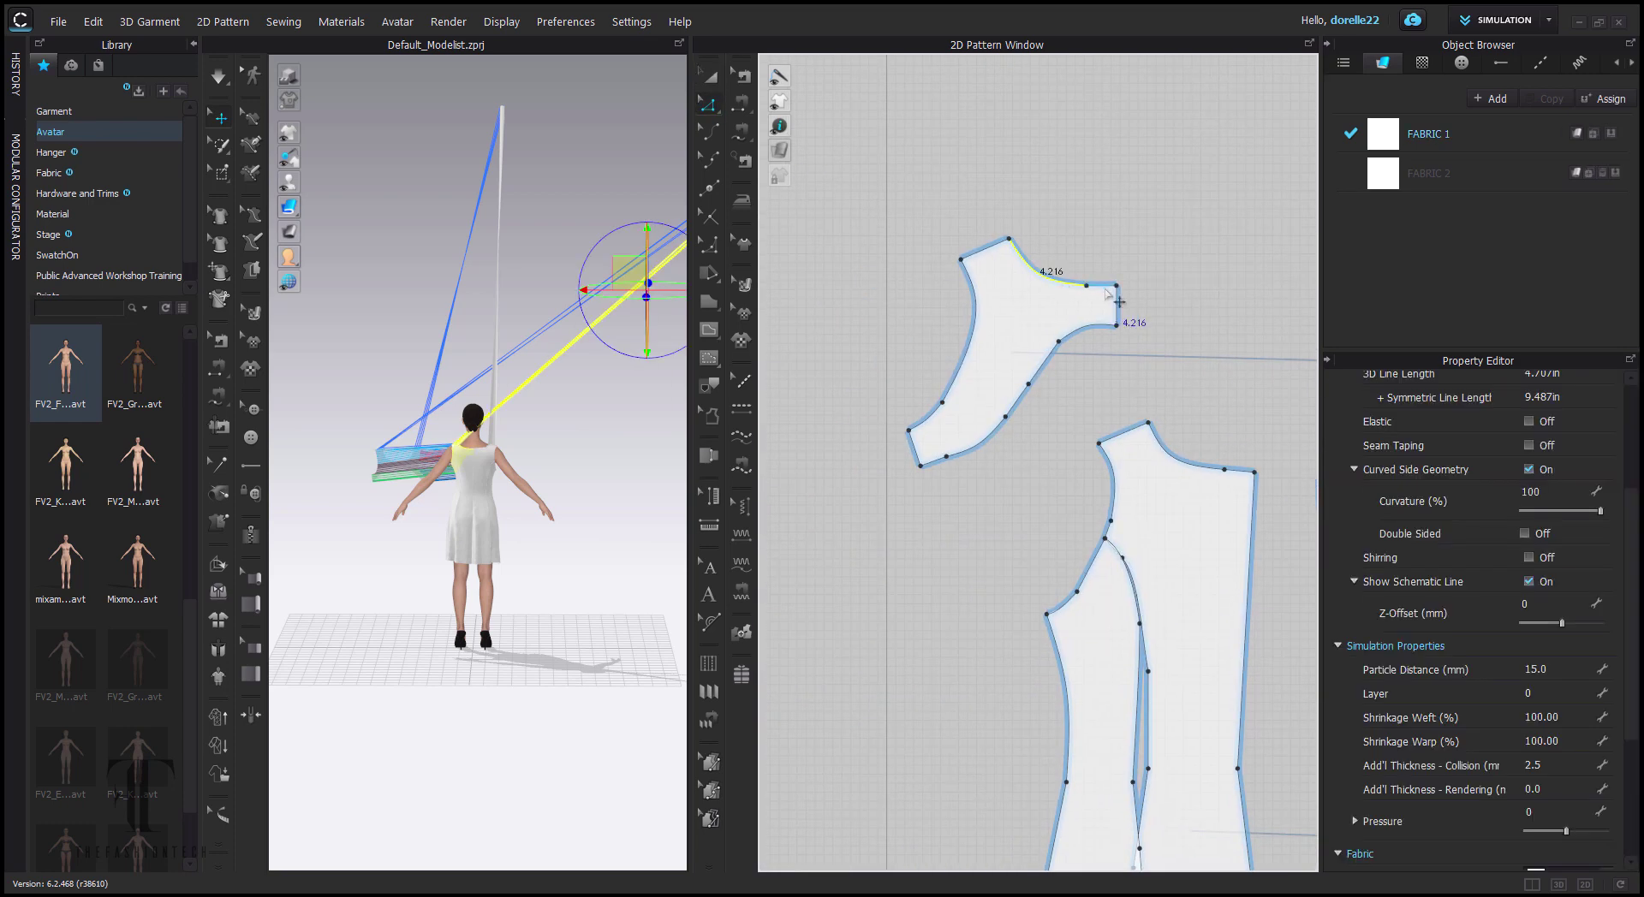
click(1069, 298)
scroll(1186, 342, down, 5)
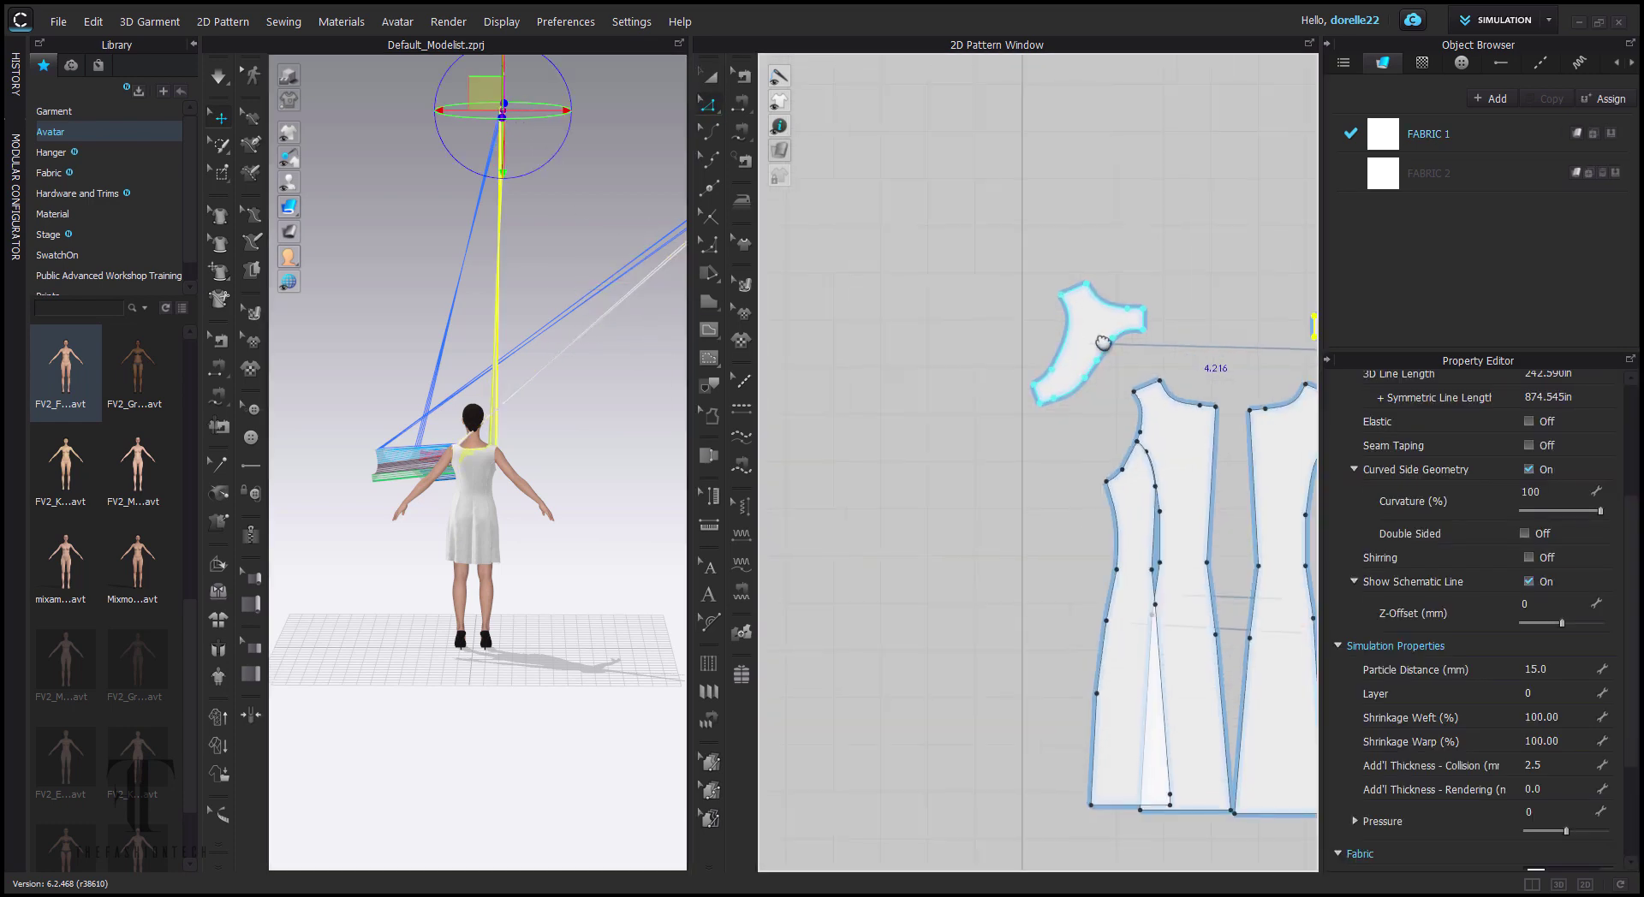
middle_drag(1199, 343, 994, 321)
scroll(1224, 287, up, 8)
- Run the simulation to draw the sewn facings onto the dress and adjust the right back panel in 3D
click(741, 76)
click(1045, 236)
key(space)
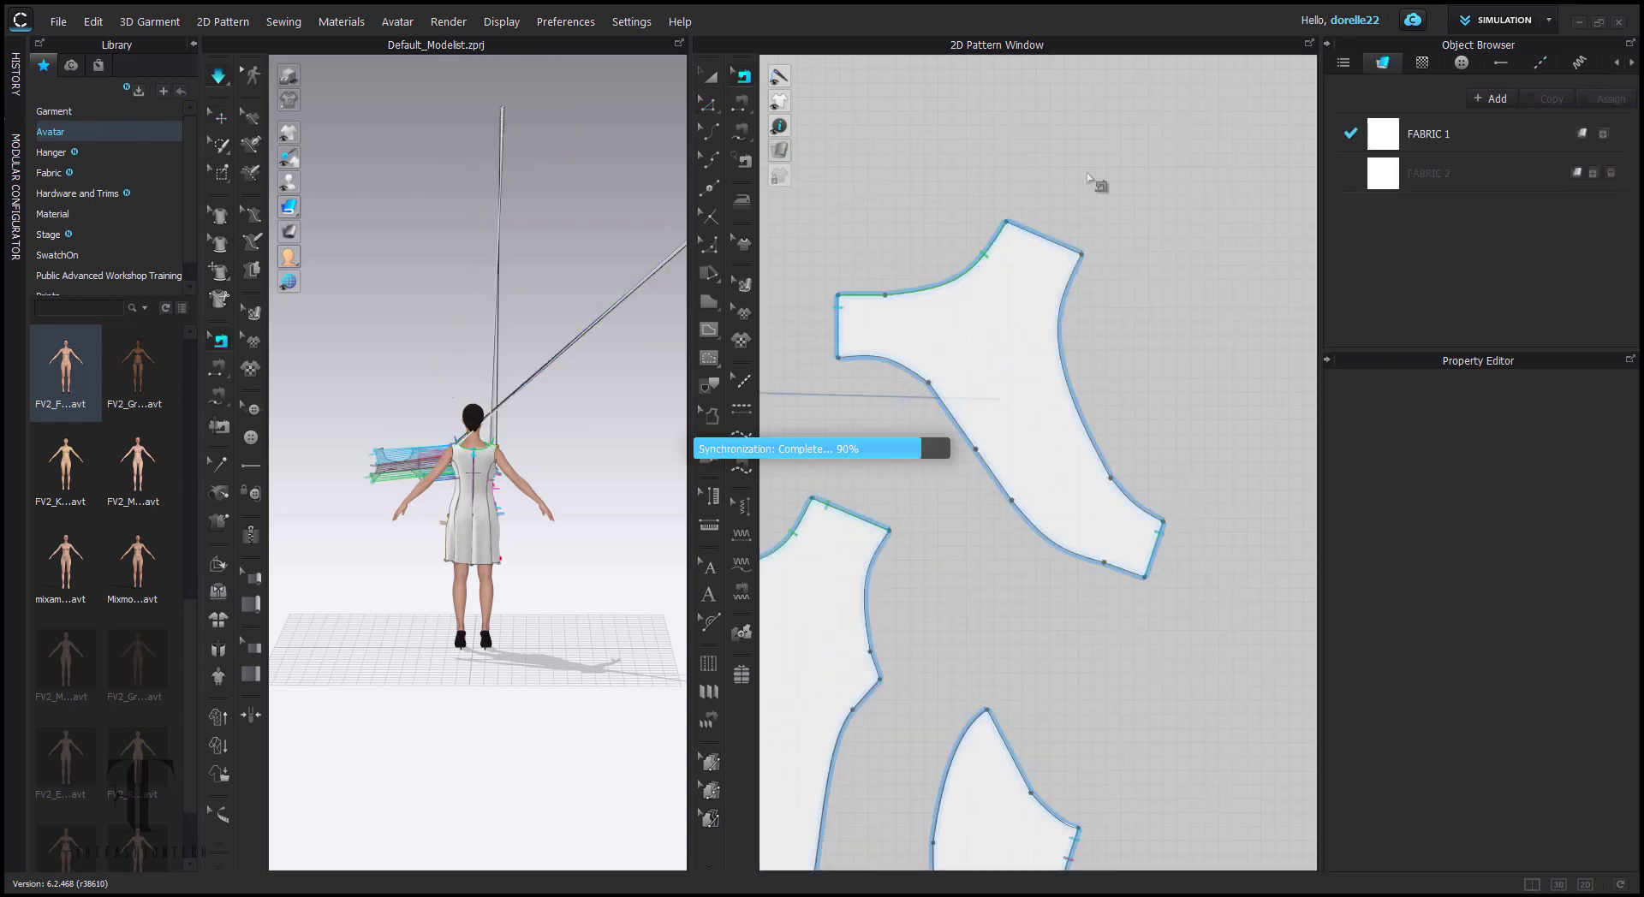
click(505, 459)
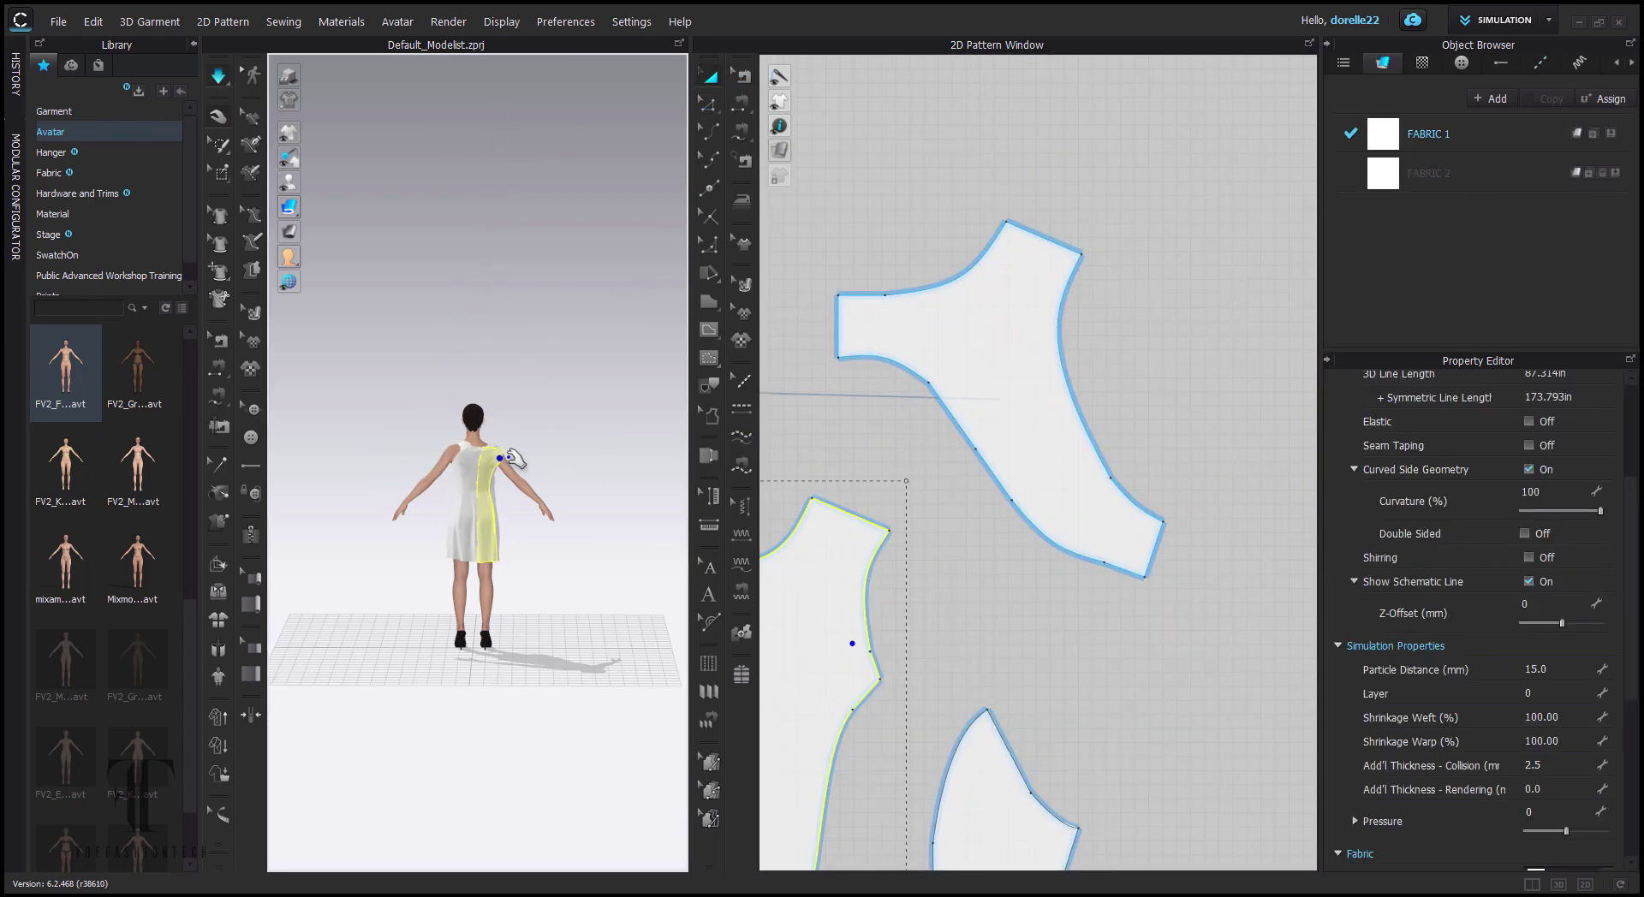
- Pull the back facing away from the dress at the avatar's right shoulder in 3D
click(814, 455)
scroll(551, 445, up, 4)
right_drag(551, 444, 280, 470)
middle_drag(995, 470, 1104, 431)
scroll(556, 485, up, 10)
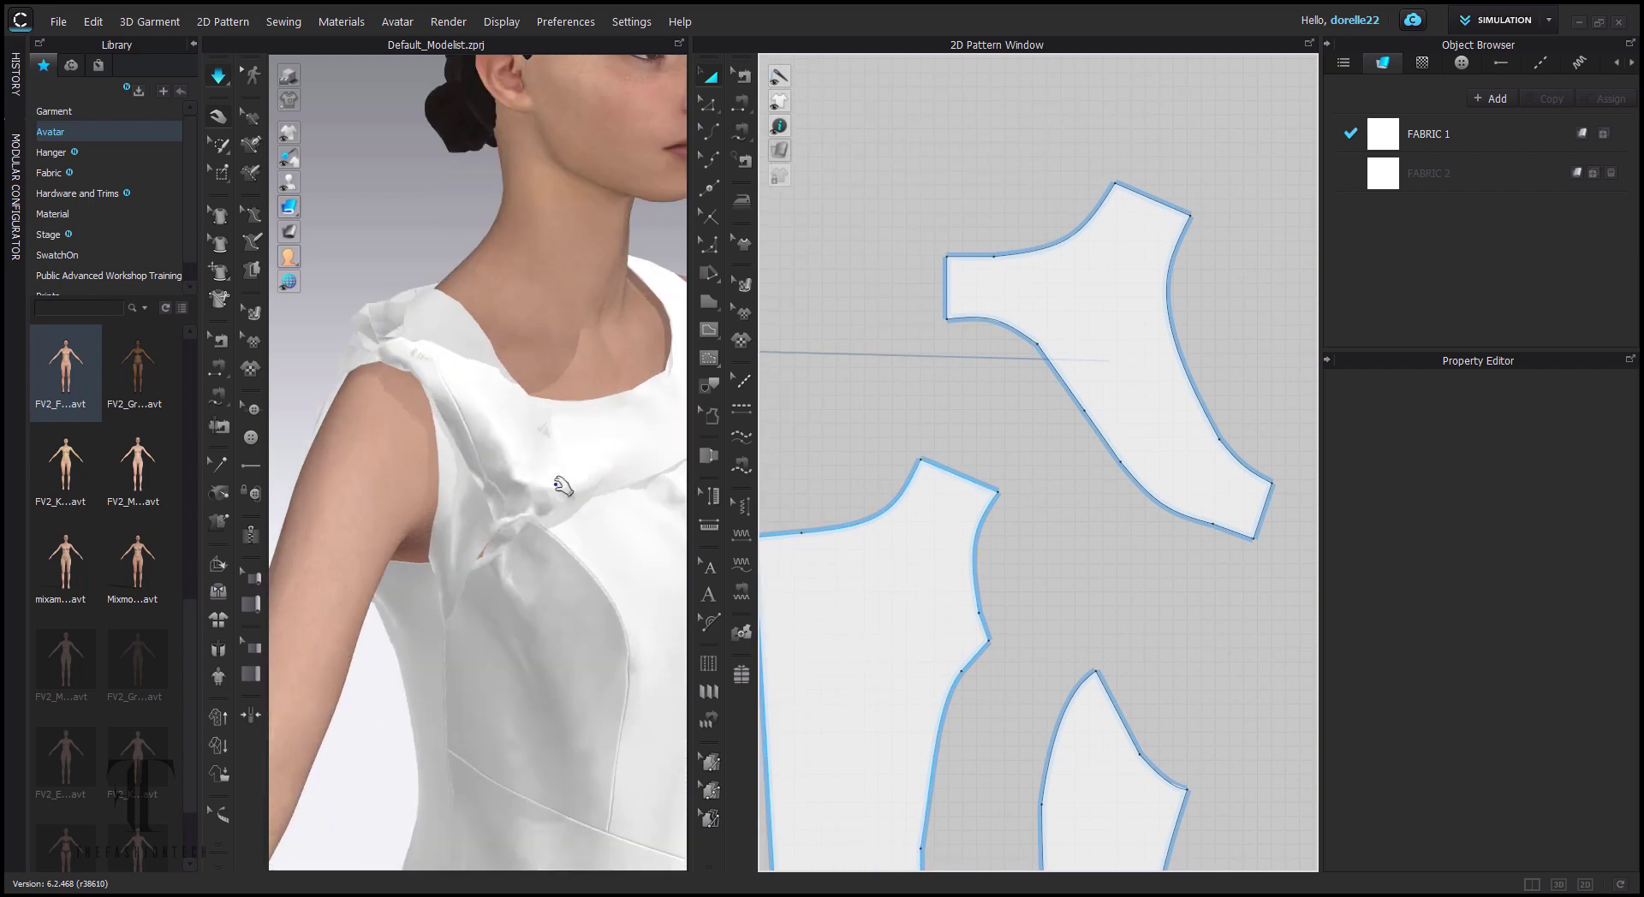
drag(532, 524, 617, 474)
drag(445, 403, 345, 301)
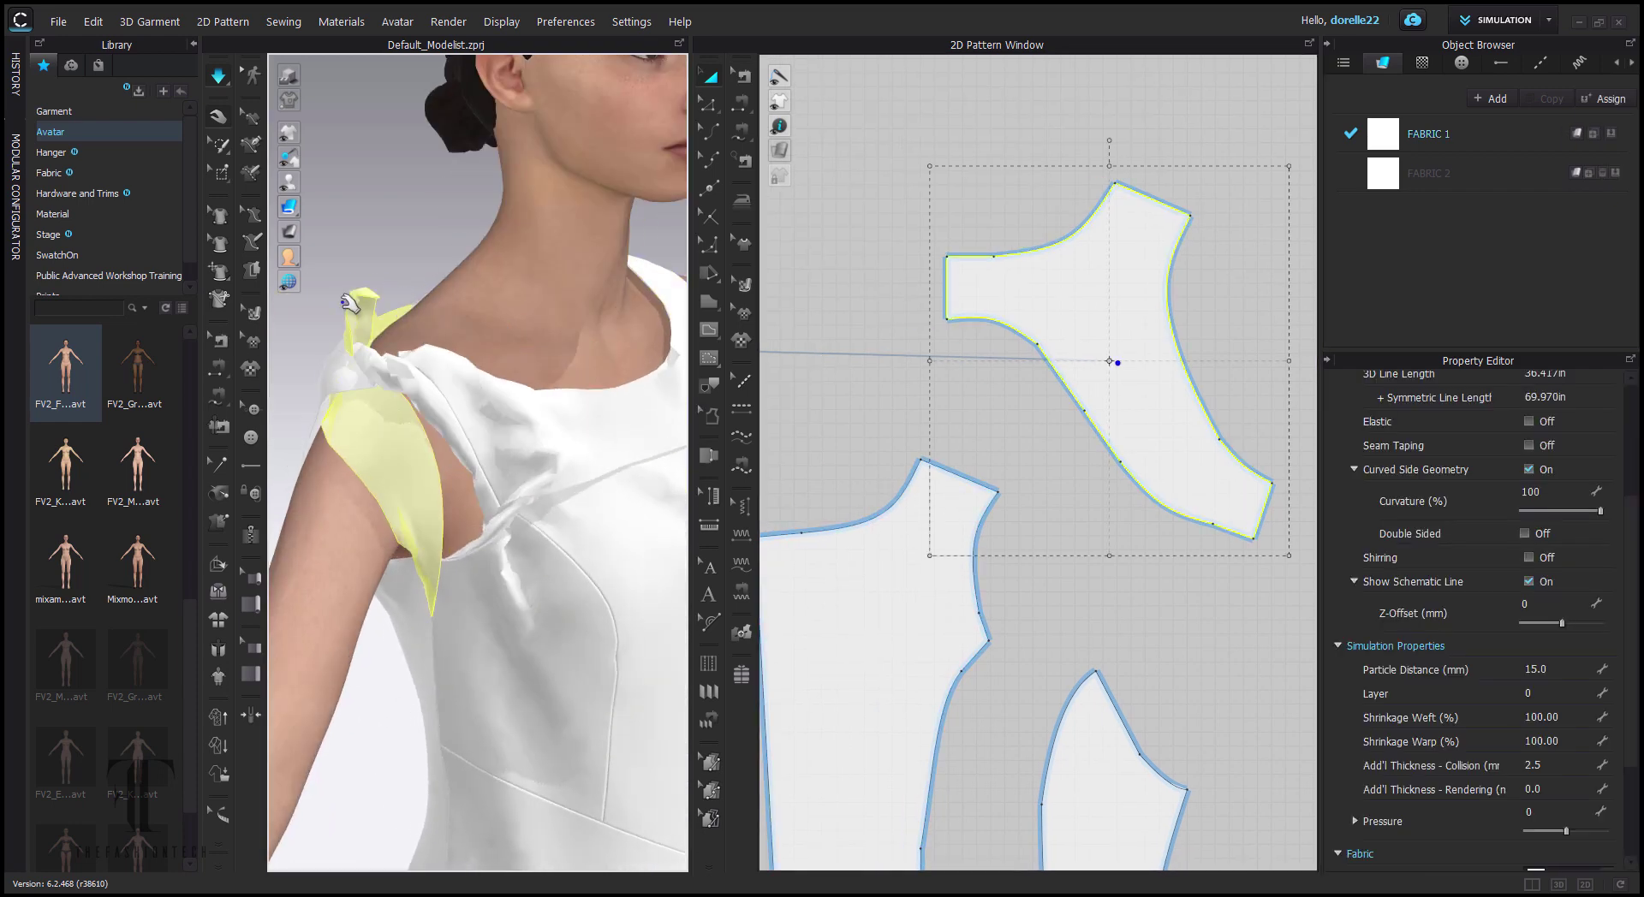
- Pull the front facing repeatedly at the avatar's right shoulder and neckline to settle it over the bodice
drag(501, 411, 557, 111)
drag(424, 471, 139, 470)
drag(467, 385, 476, 140)
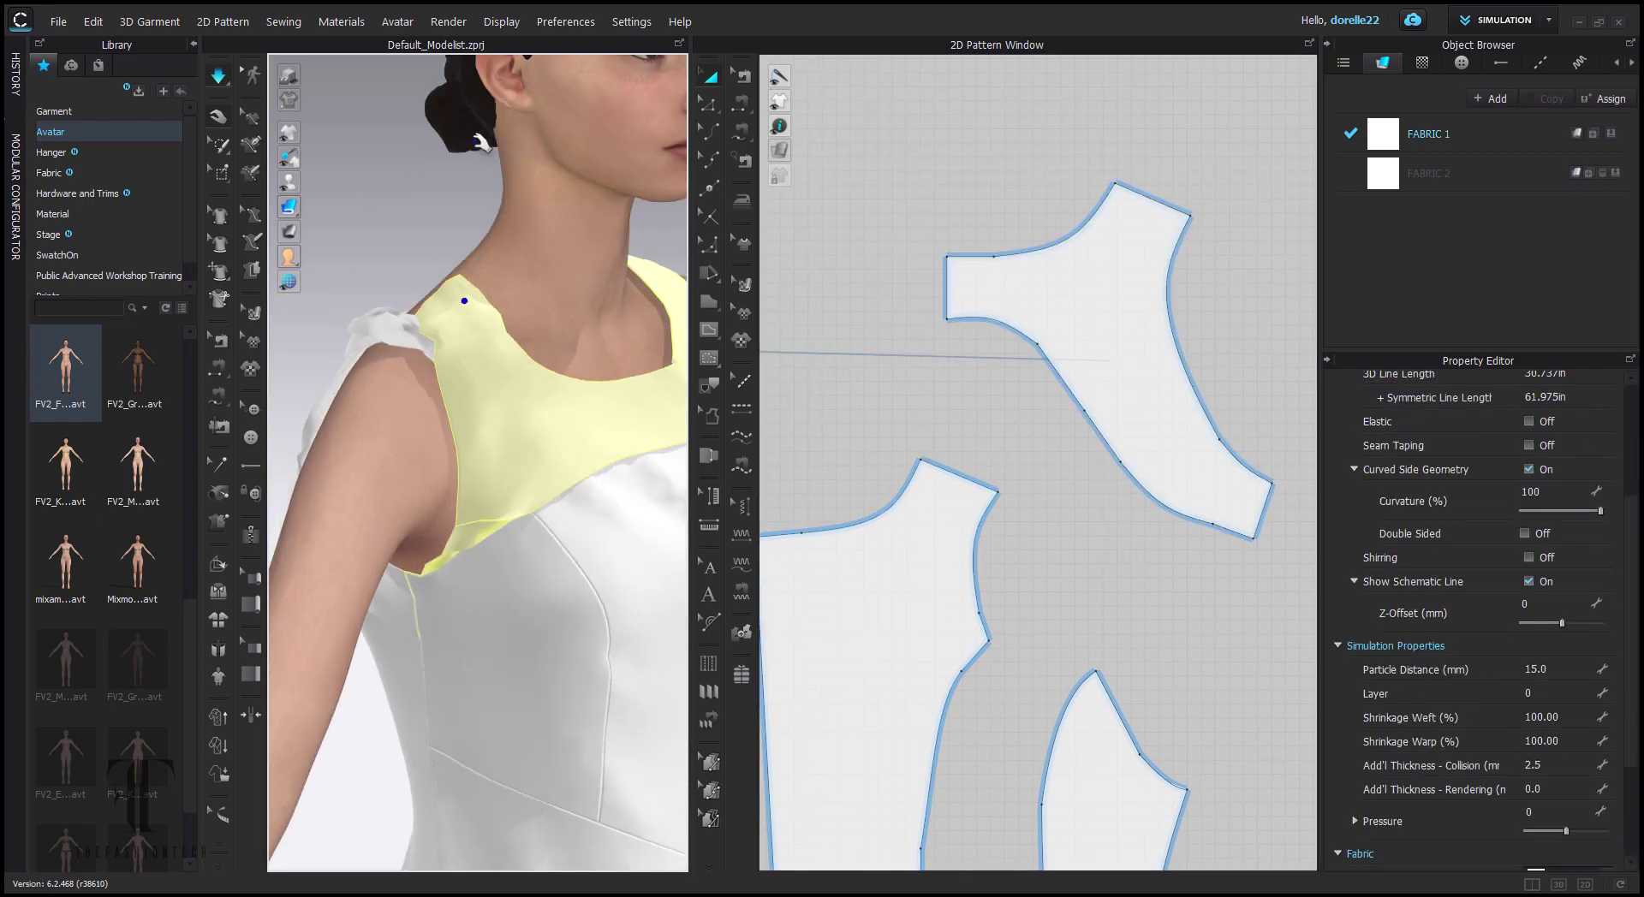
drag(503, 540, 572, 743)
scroll(917, 565, down, 4)
middle_drag(916, 565, 1300, 322)
drag(478, 425, 420, 334)
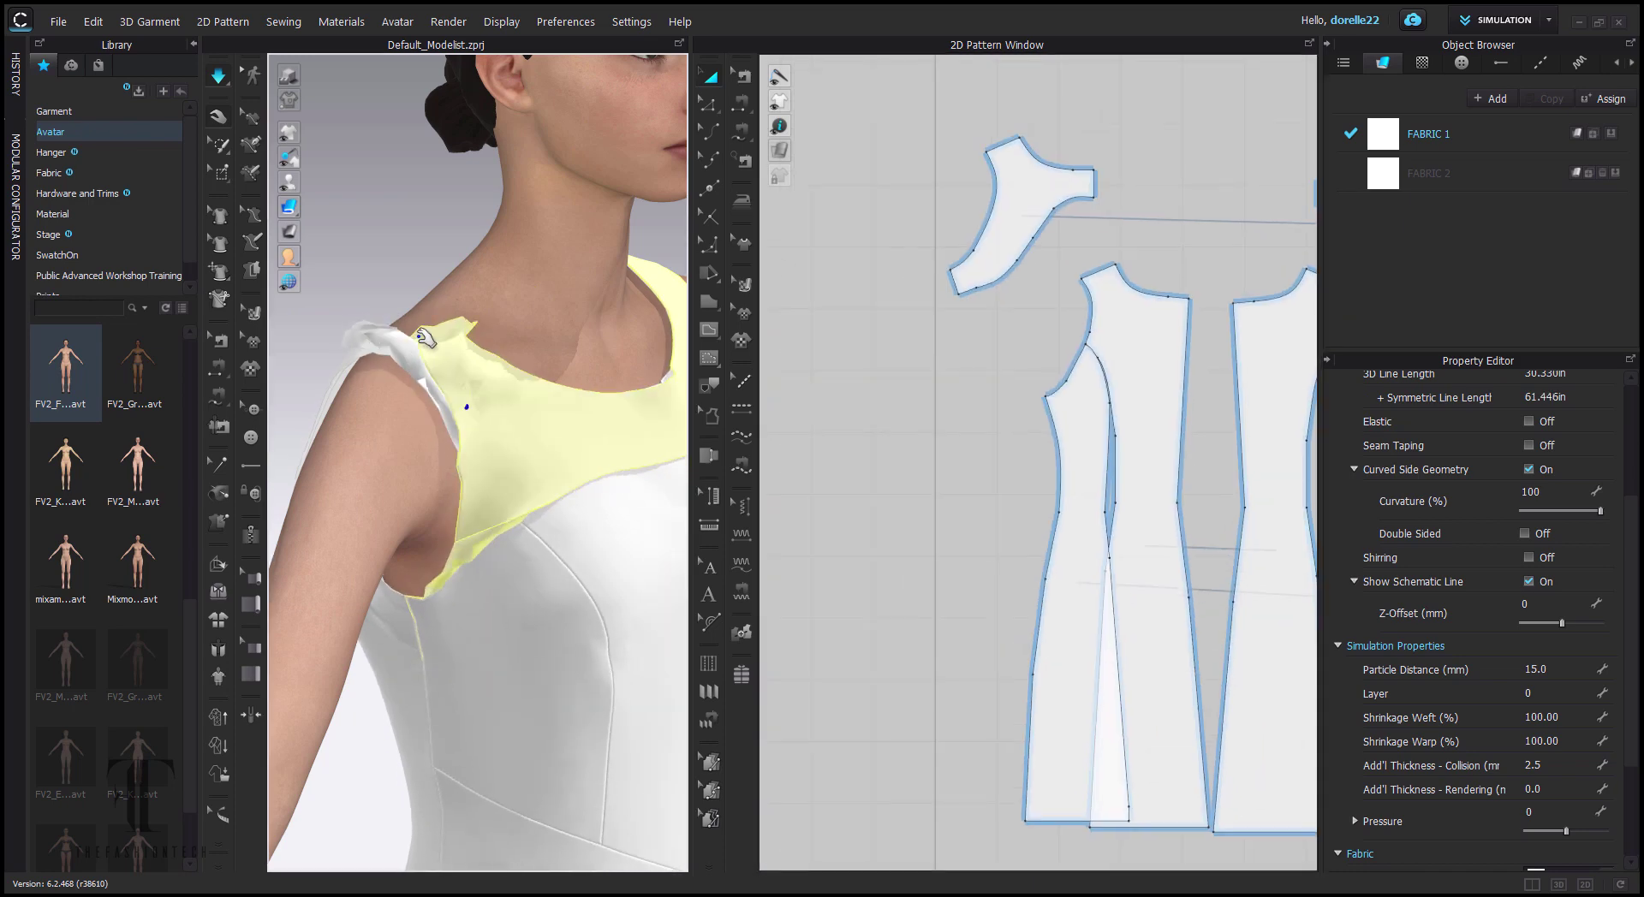
- Adjust the left back facing at the neckline and sew its shoulder edge to the front facing's matching shoulder edge
scroll(476, 440, down, 5)
right_drag(477, 447, 682, 458)
mouse_move(302, 441)
mouse_down()
mouse_move(343, 458)
mouse_move(300, 437)
mouse_up()
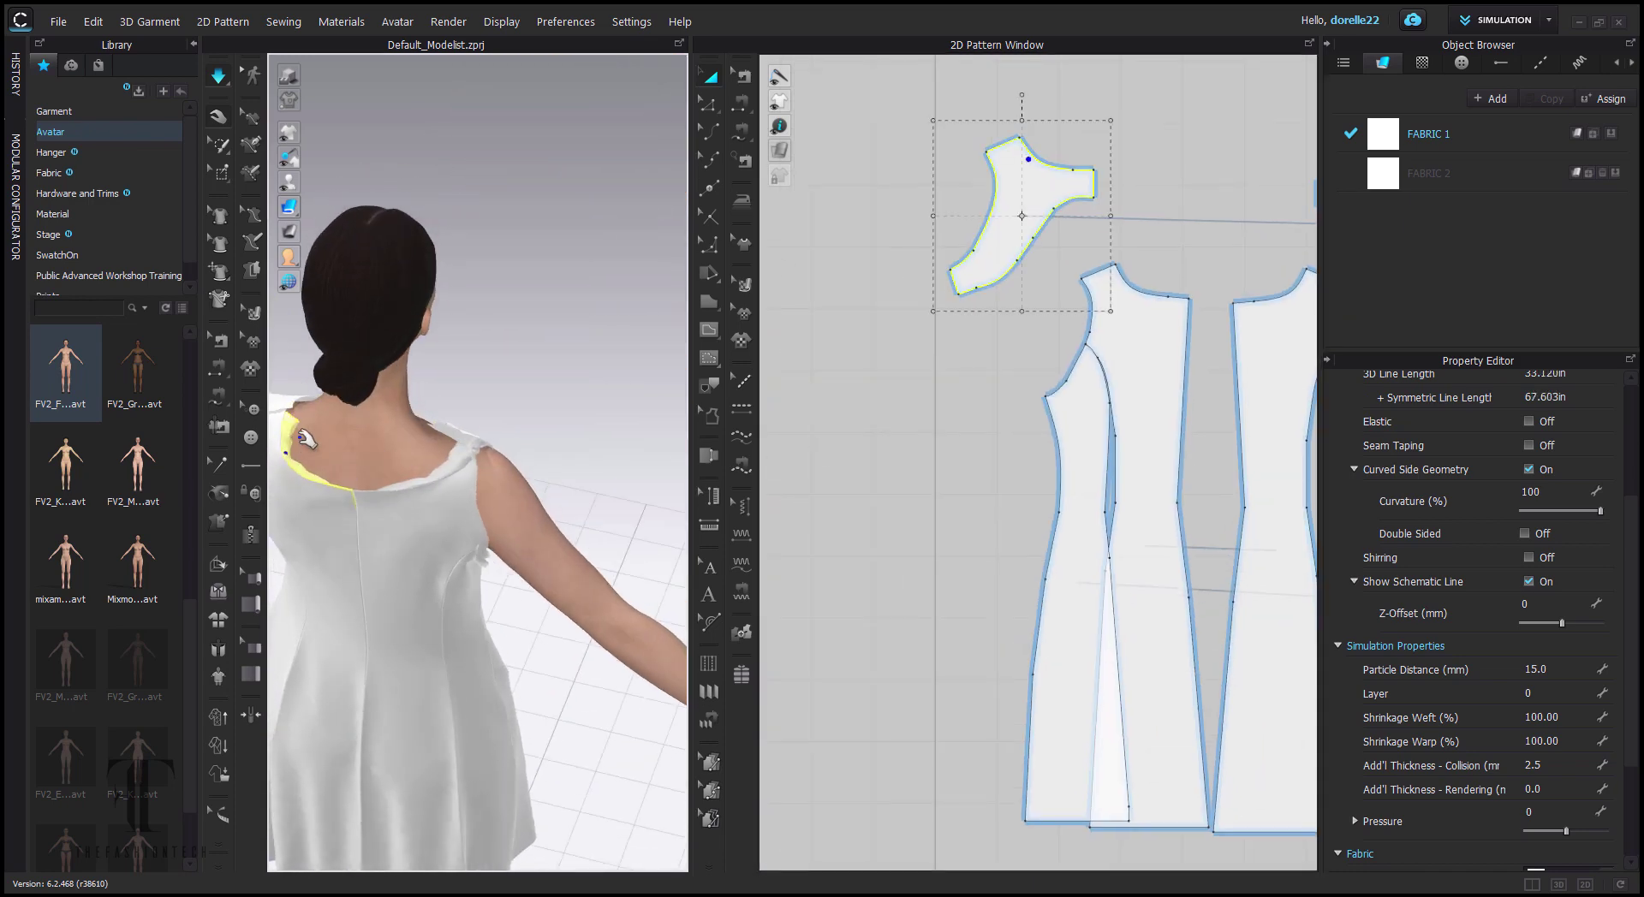
click(290, 398)
scroll(866, 543, down, 4)
click(742, 104)
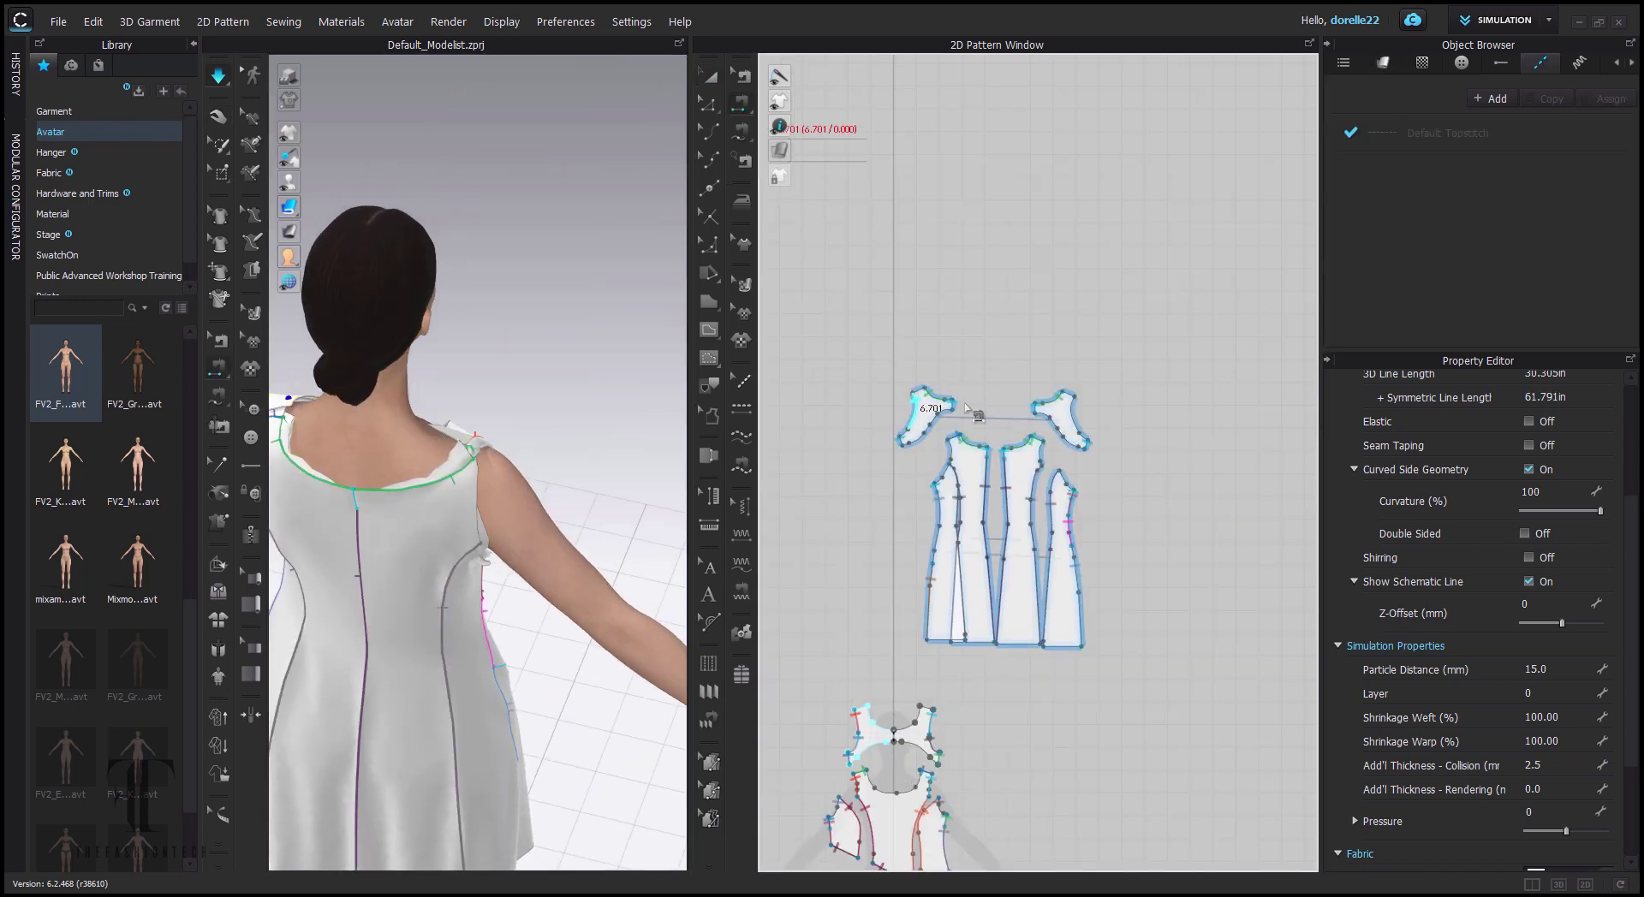
click(919, 392)
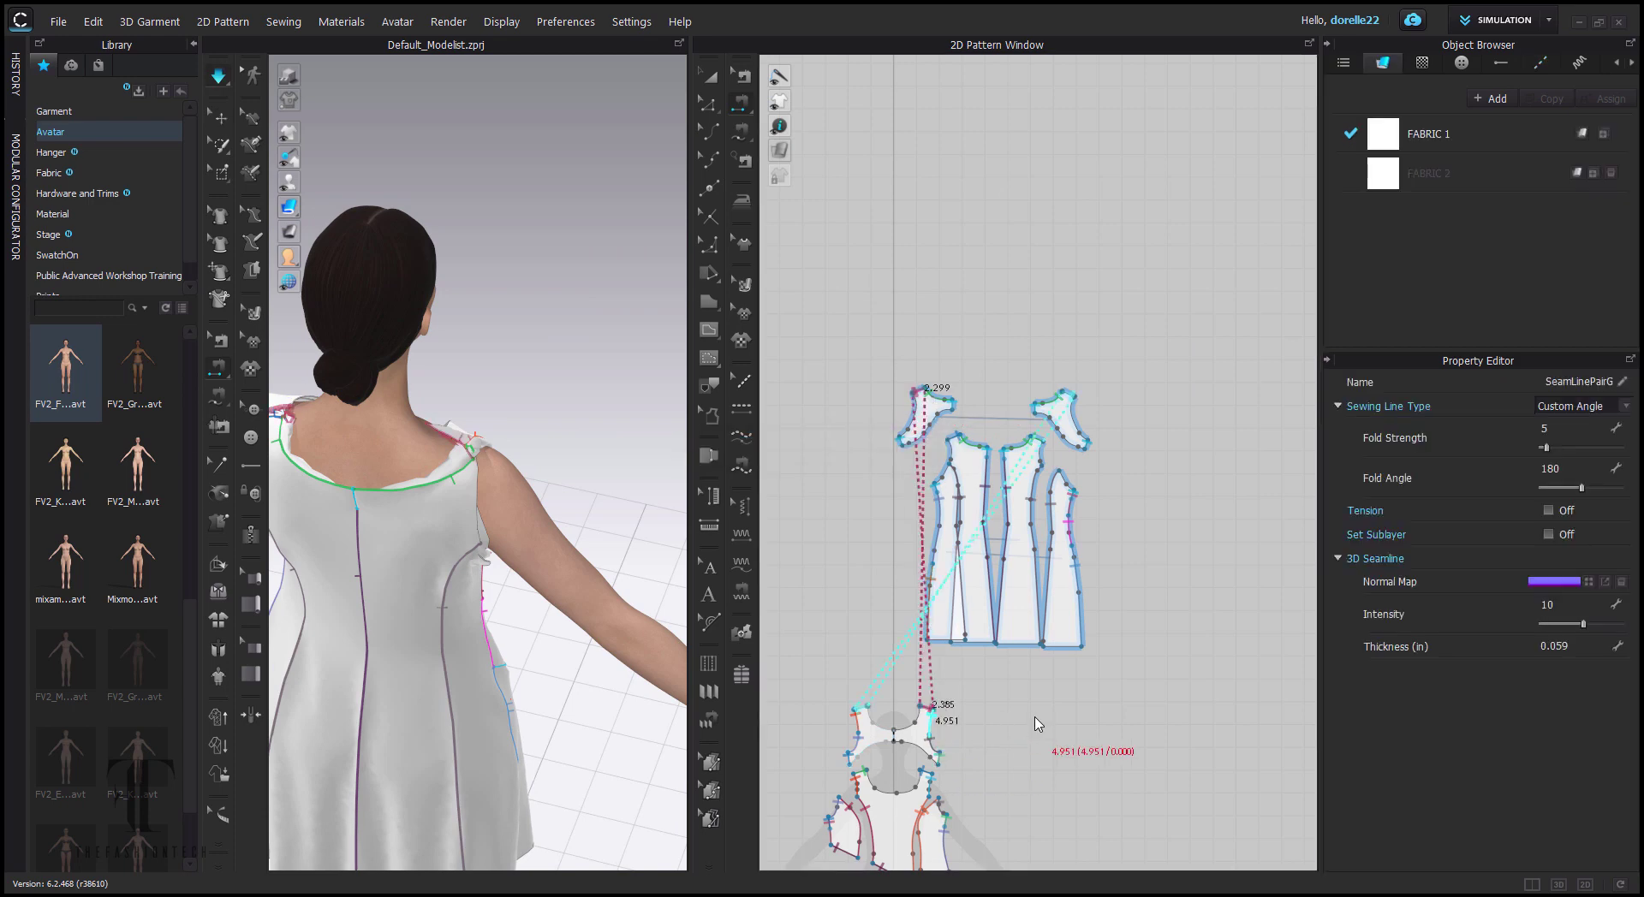
- Pull the simulated dress upward in back view and adjust the right back panel near the shoulder
key(q)
drag(474, 452, 538, 306)
middle_drag(494, 450, 630, 403)
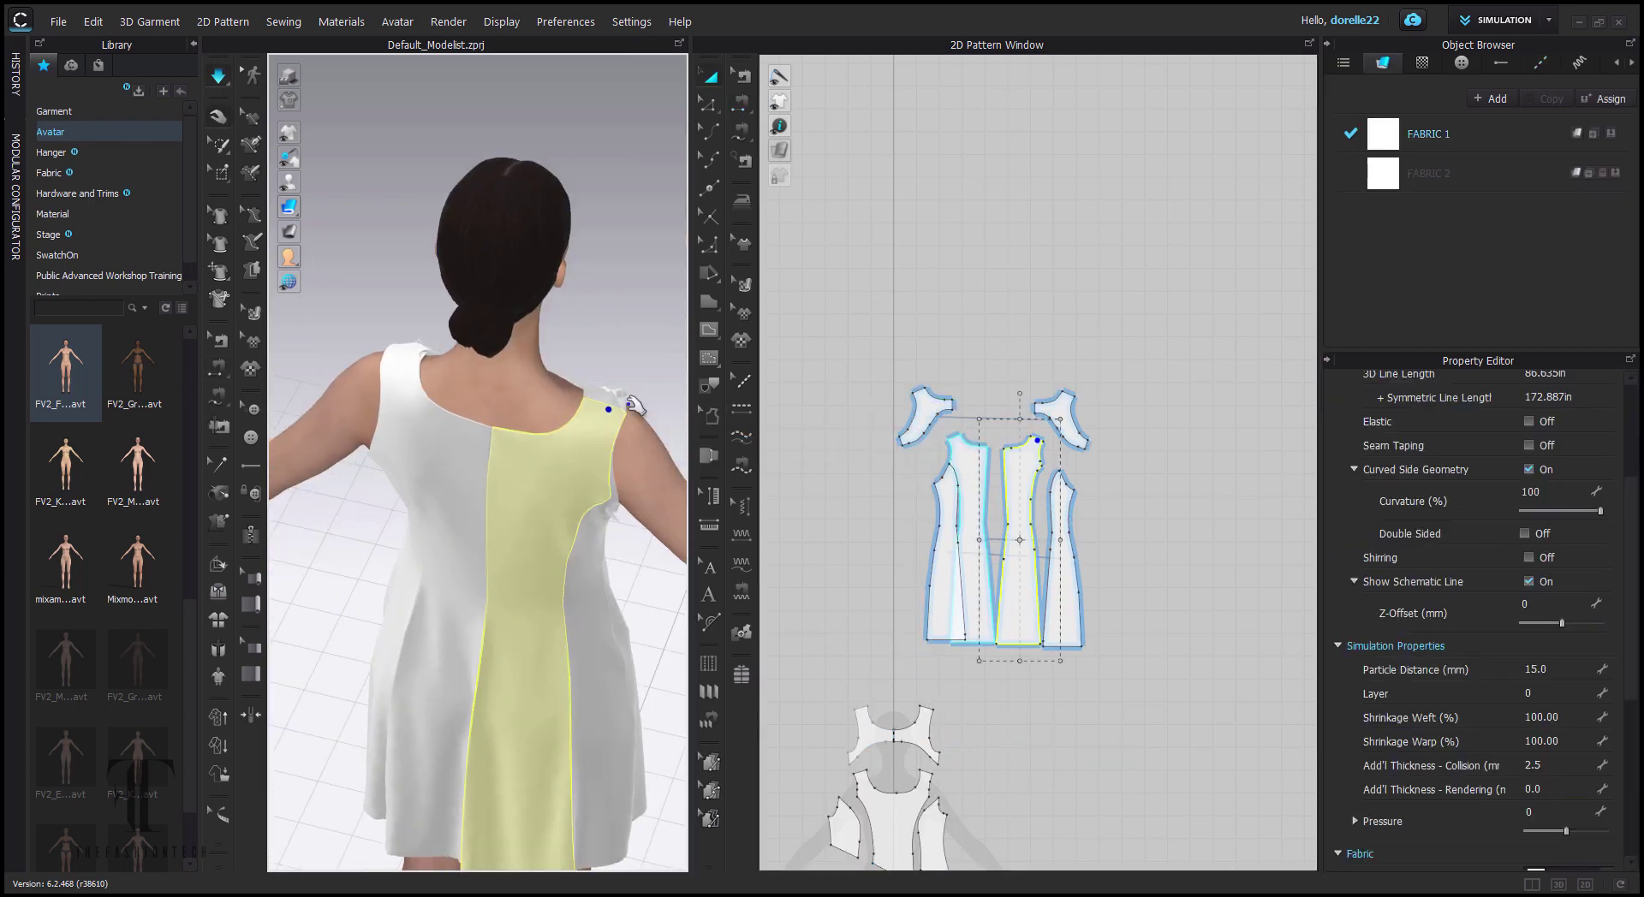
click(856, 548)
- Sew the front facing's full neckline edge to the front bodice neckline with Free Sewing
scroll(1006, 638, up, 5)
middle_drag(961, 672, 1261, 174)
scroll(941, 513, up, 2)
click(742, 130)
click(988, 221)
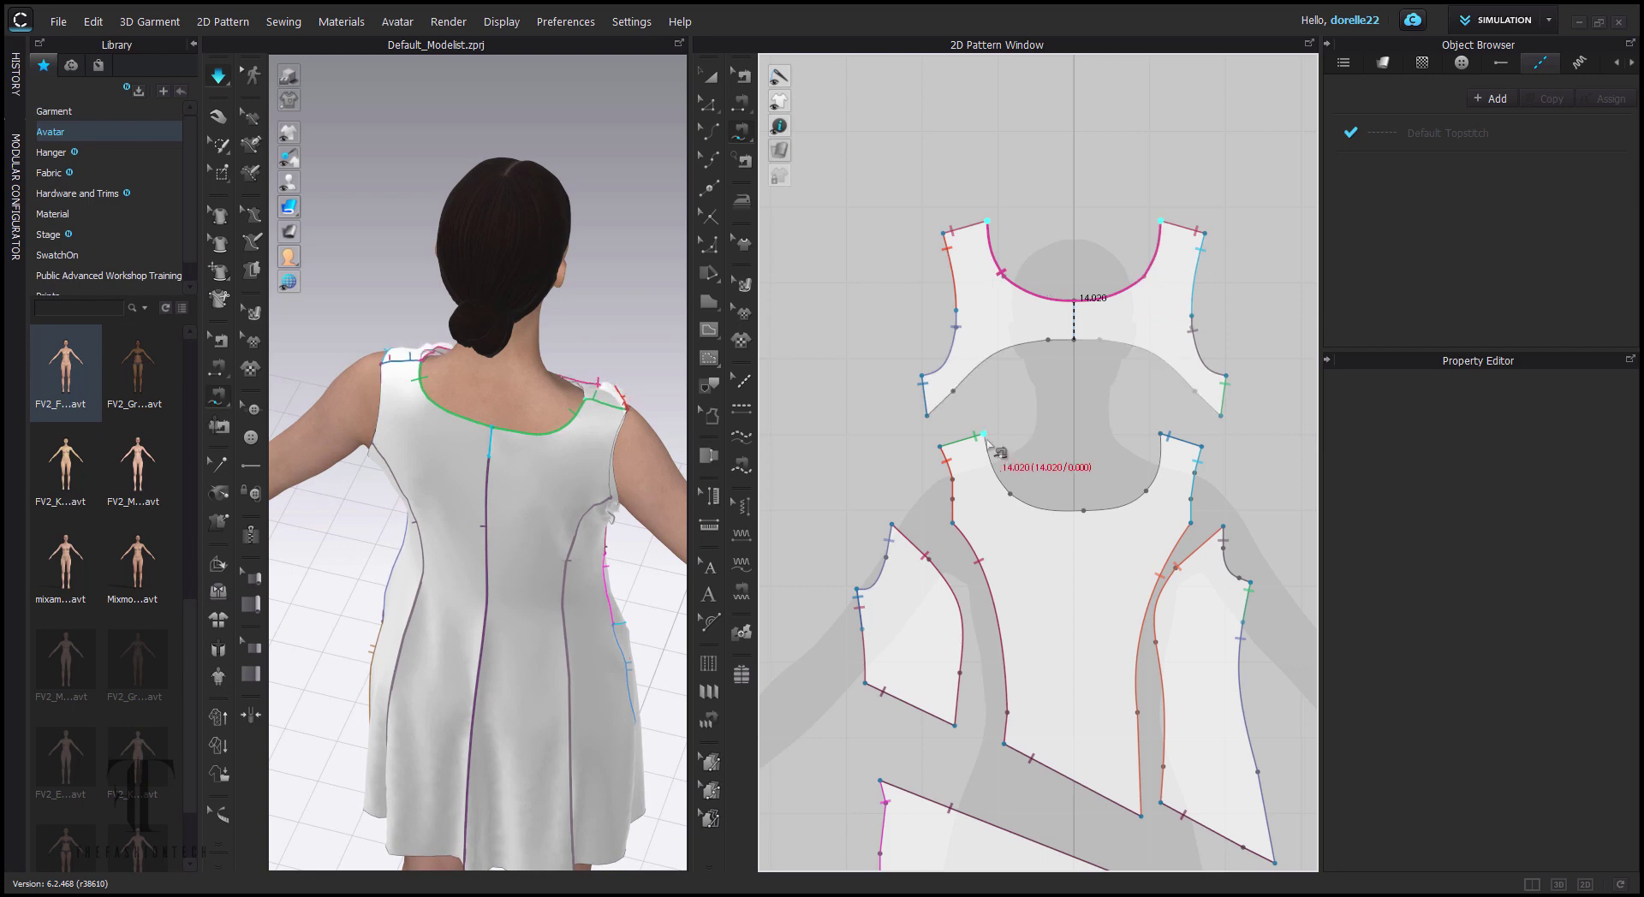
click(1195, 427)
- Check the front facing inside the bodice and adjust the right back panel in 3D
key(q)
right_drag(672, 407, 479, 368)
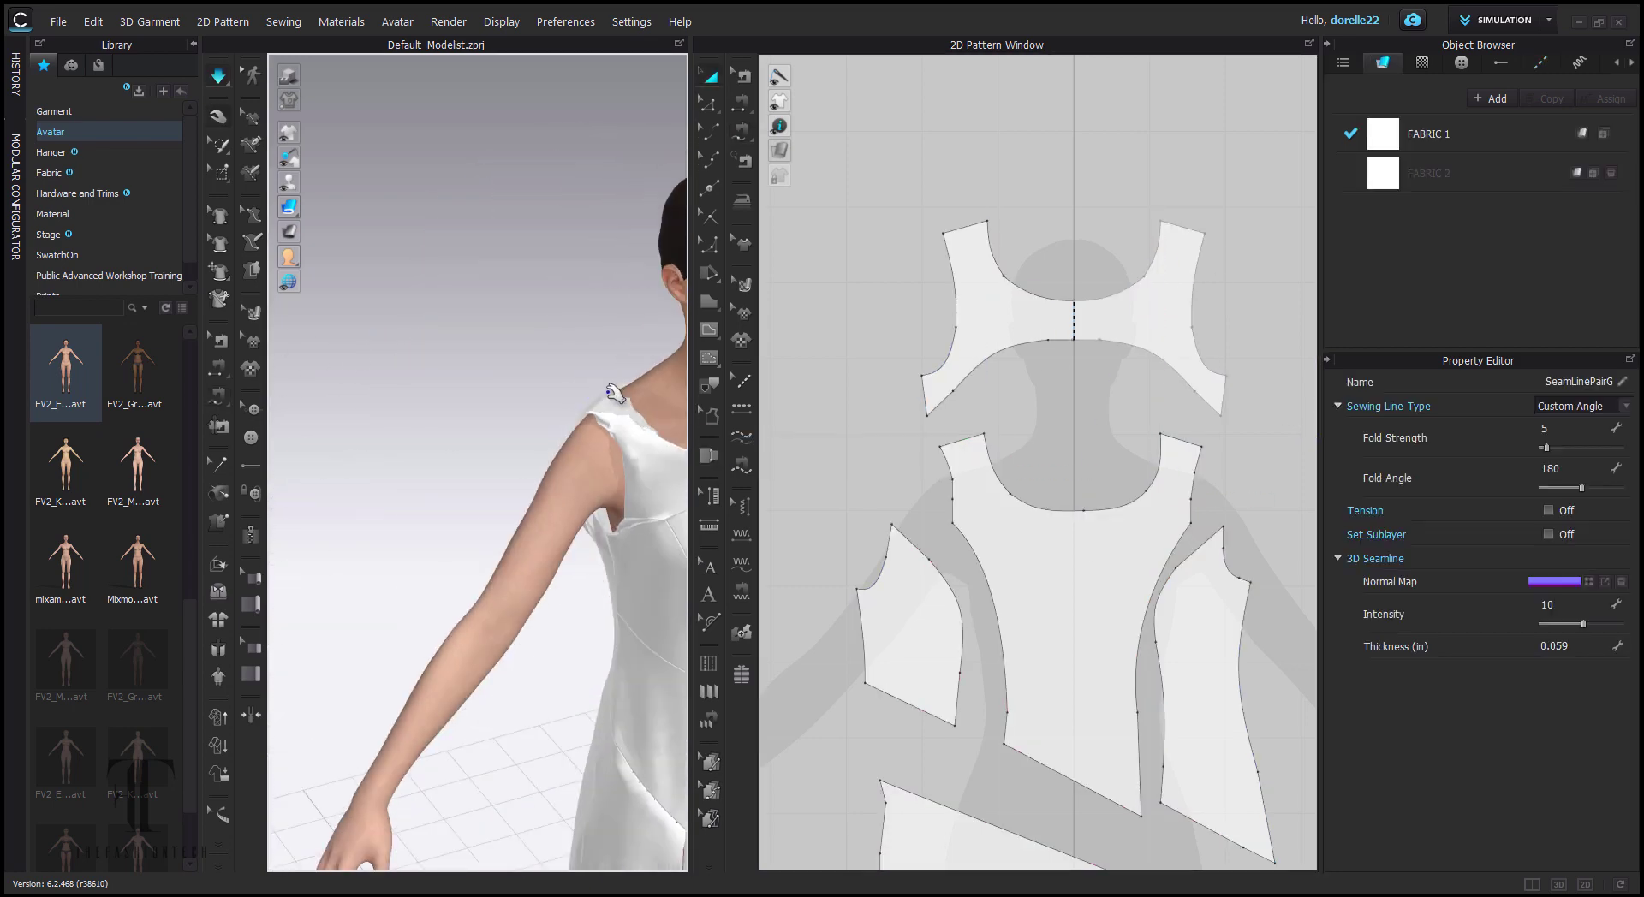
middle_drag(612, 377, 512, 291)
right_click(504, 286)
click(601, 724)
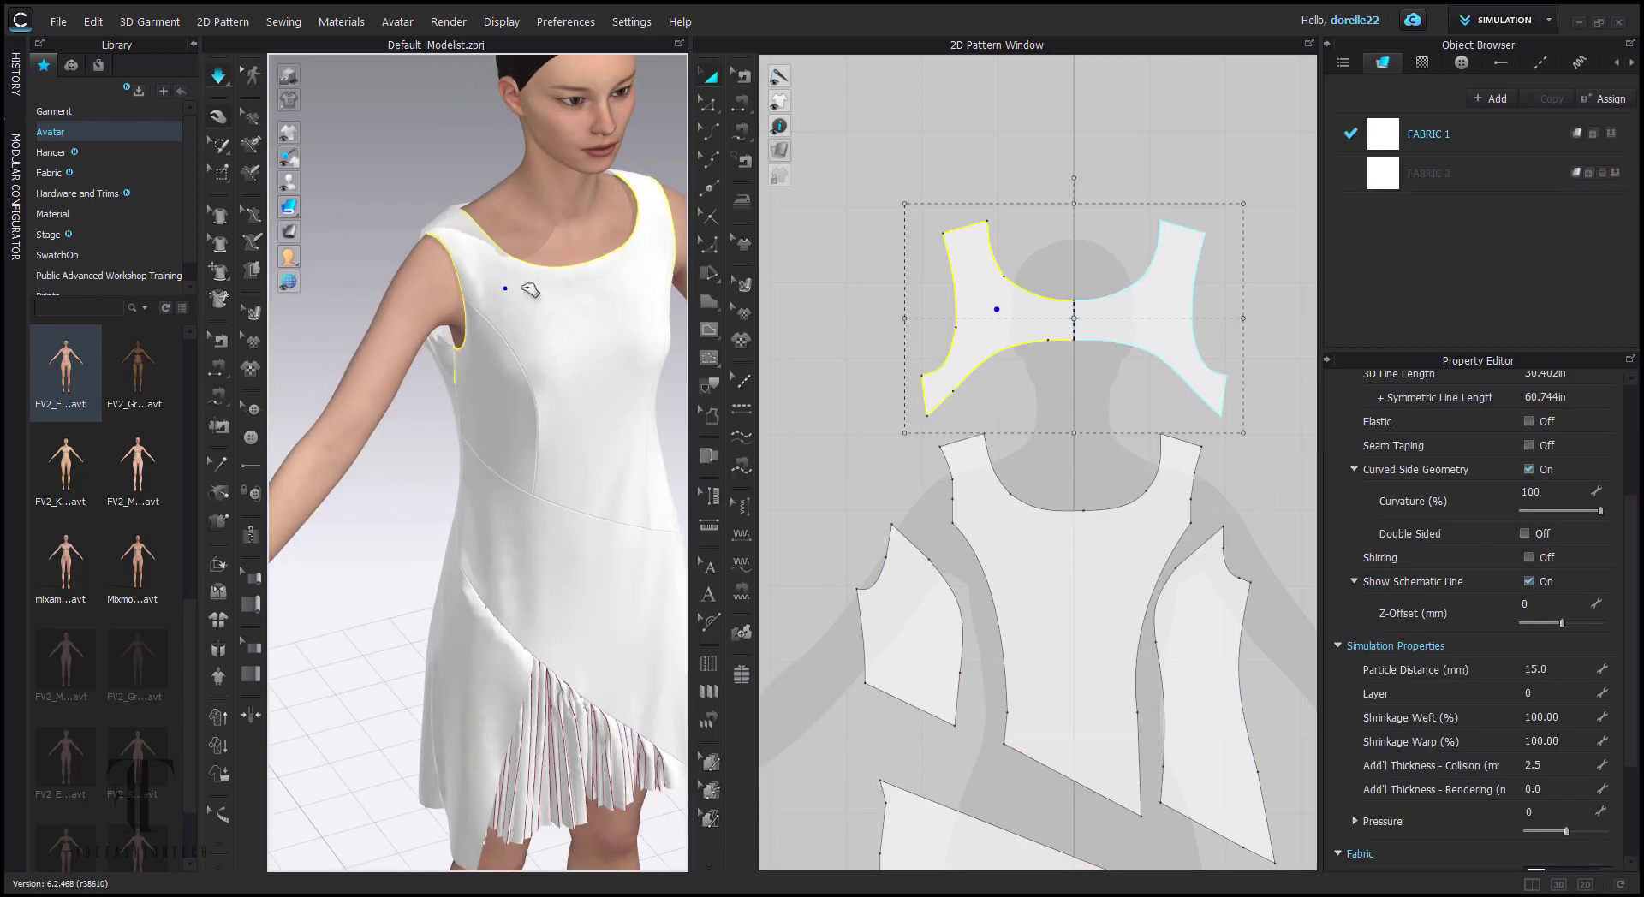
click(525, 293)
right_drag(528, 291, 728, 296)
drag(562, 424, 552, 367)
click(540, 249)
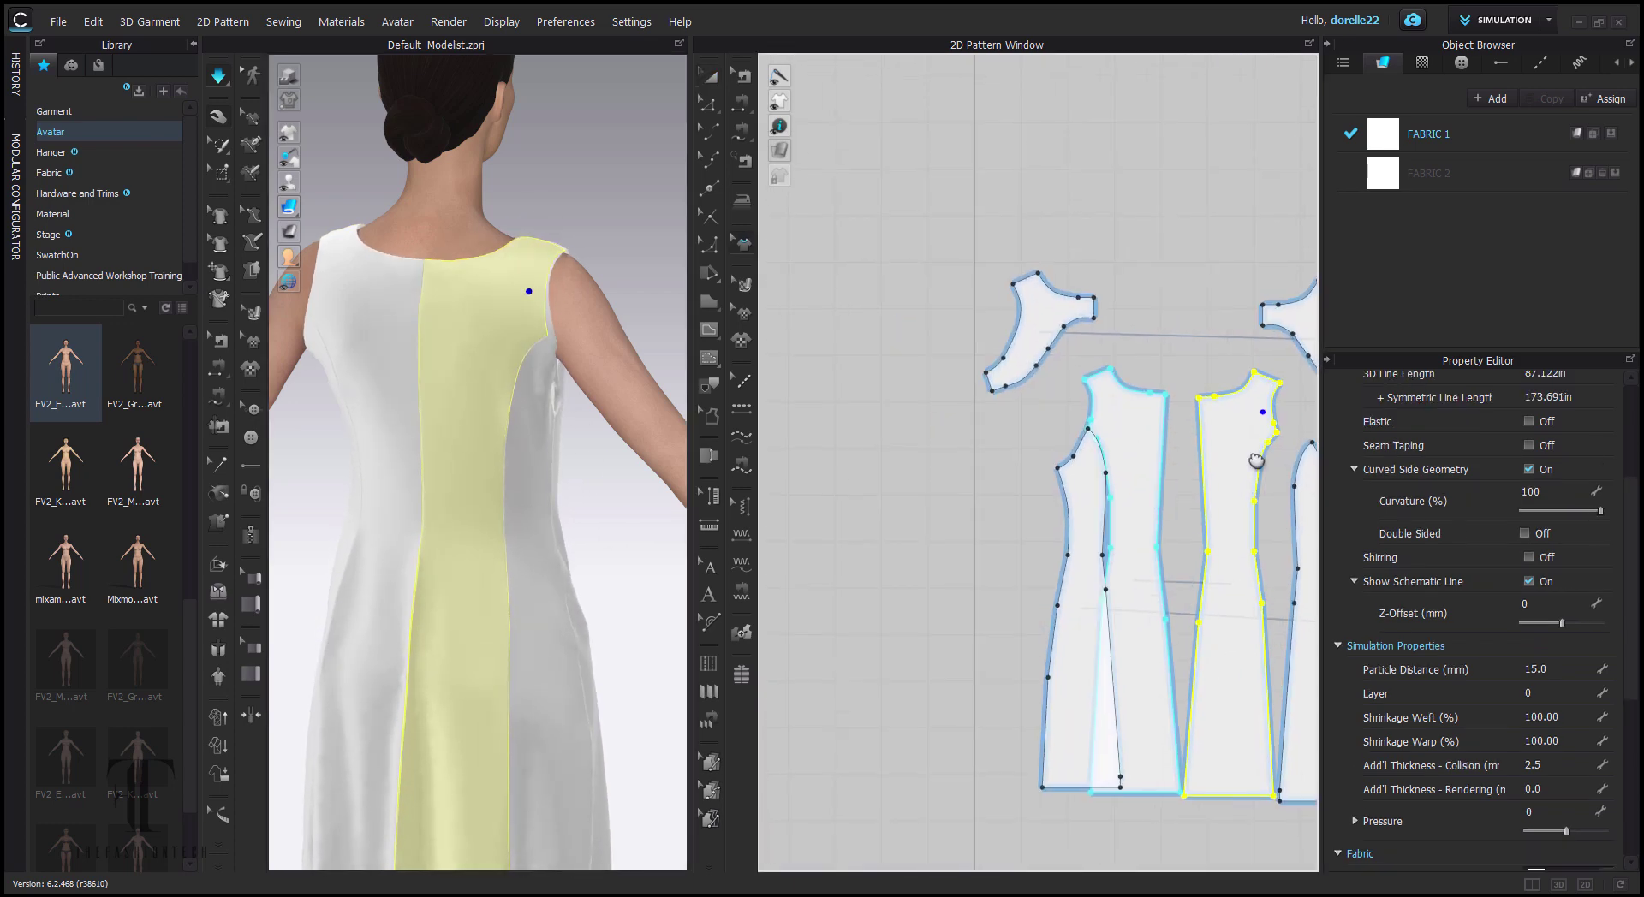
- Spread the left back panels apart in 2D and sew the left back facing's armhole edge to both panels' armhole edges
click(738, 136)
click(1016, 282)
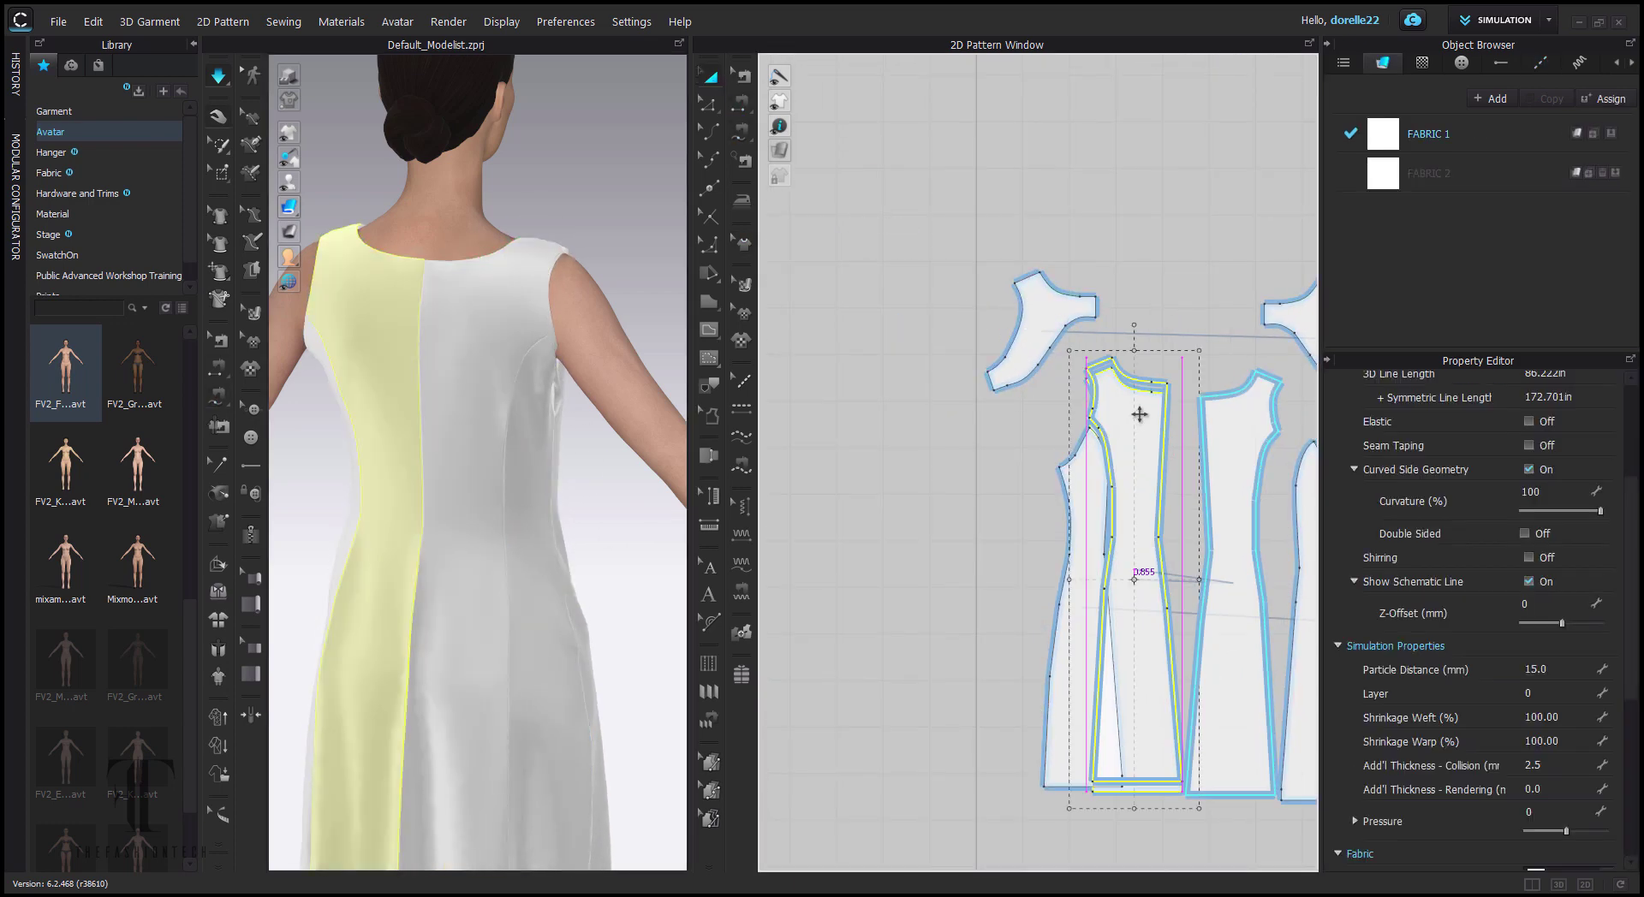
drag(1141, 414, 1148, 459)
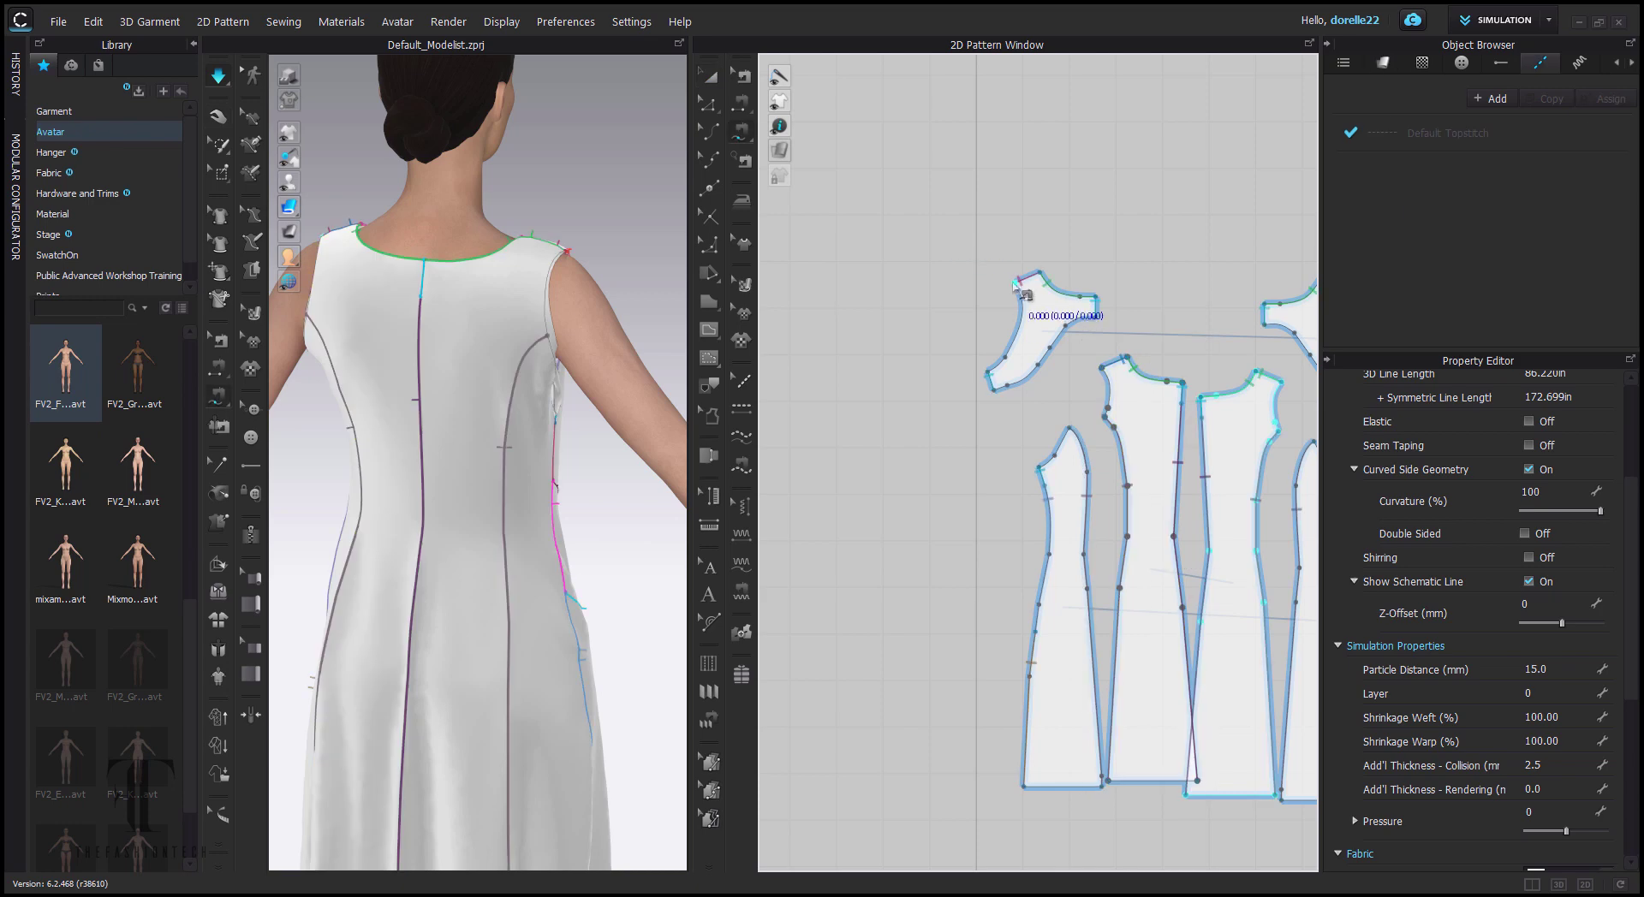
click(1014, 283)
click(988, 373)
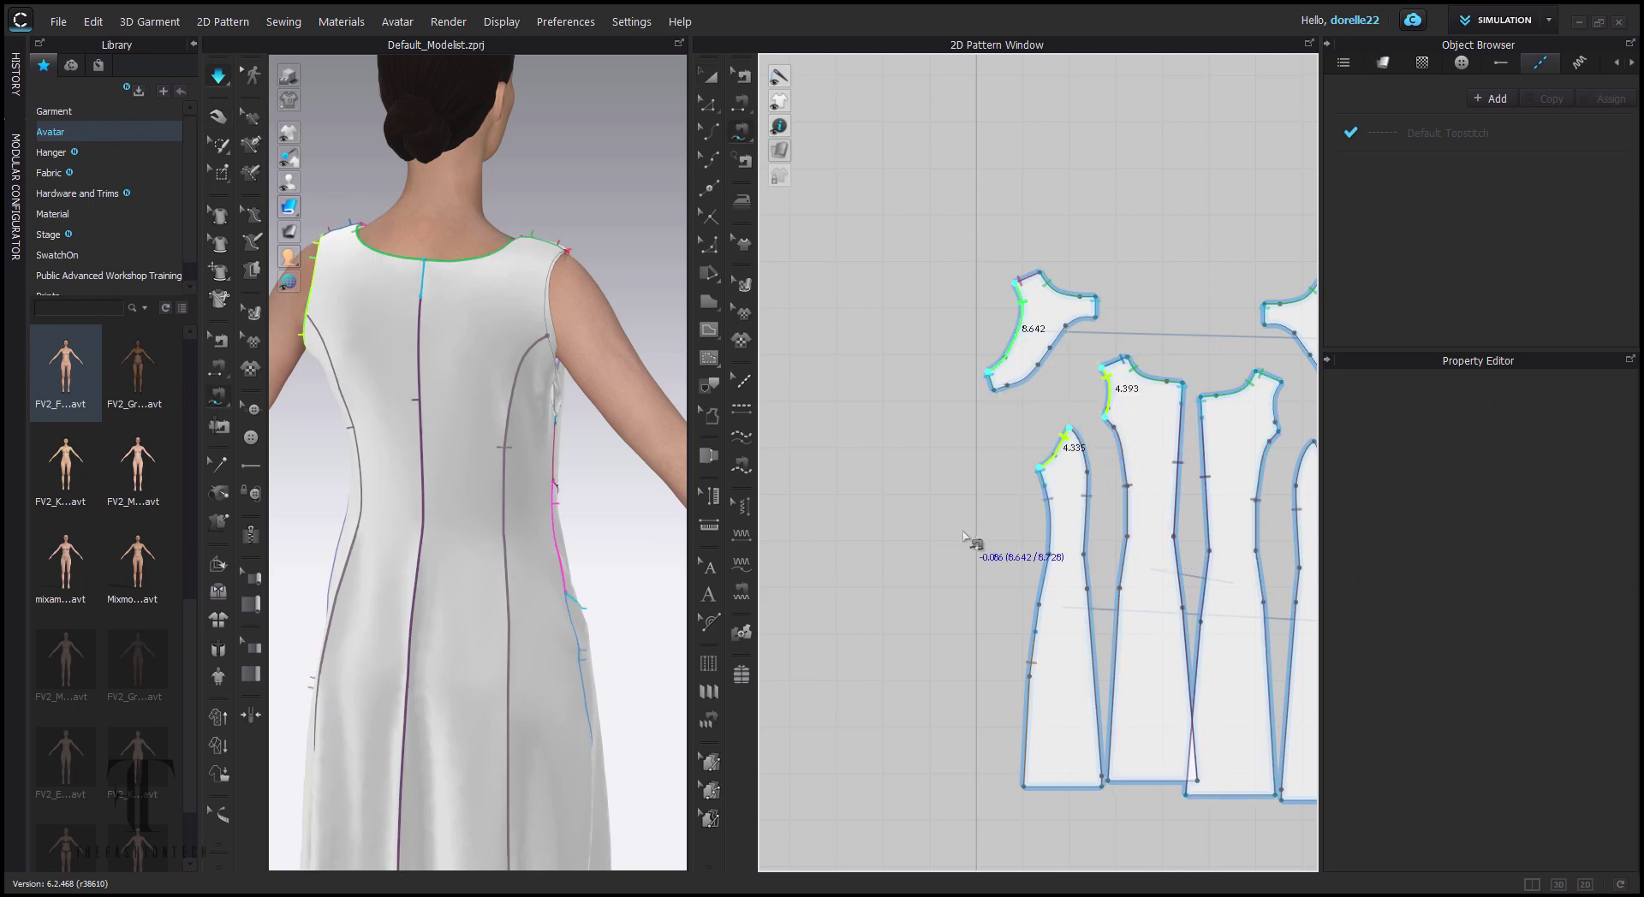
key(a)
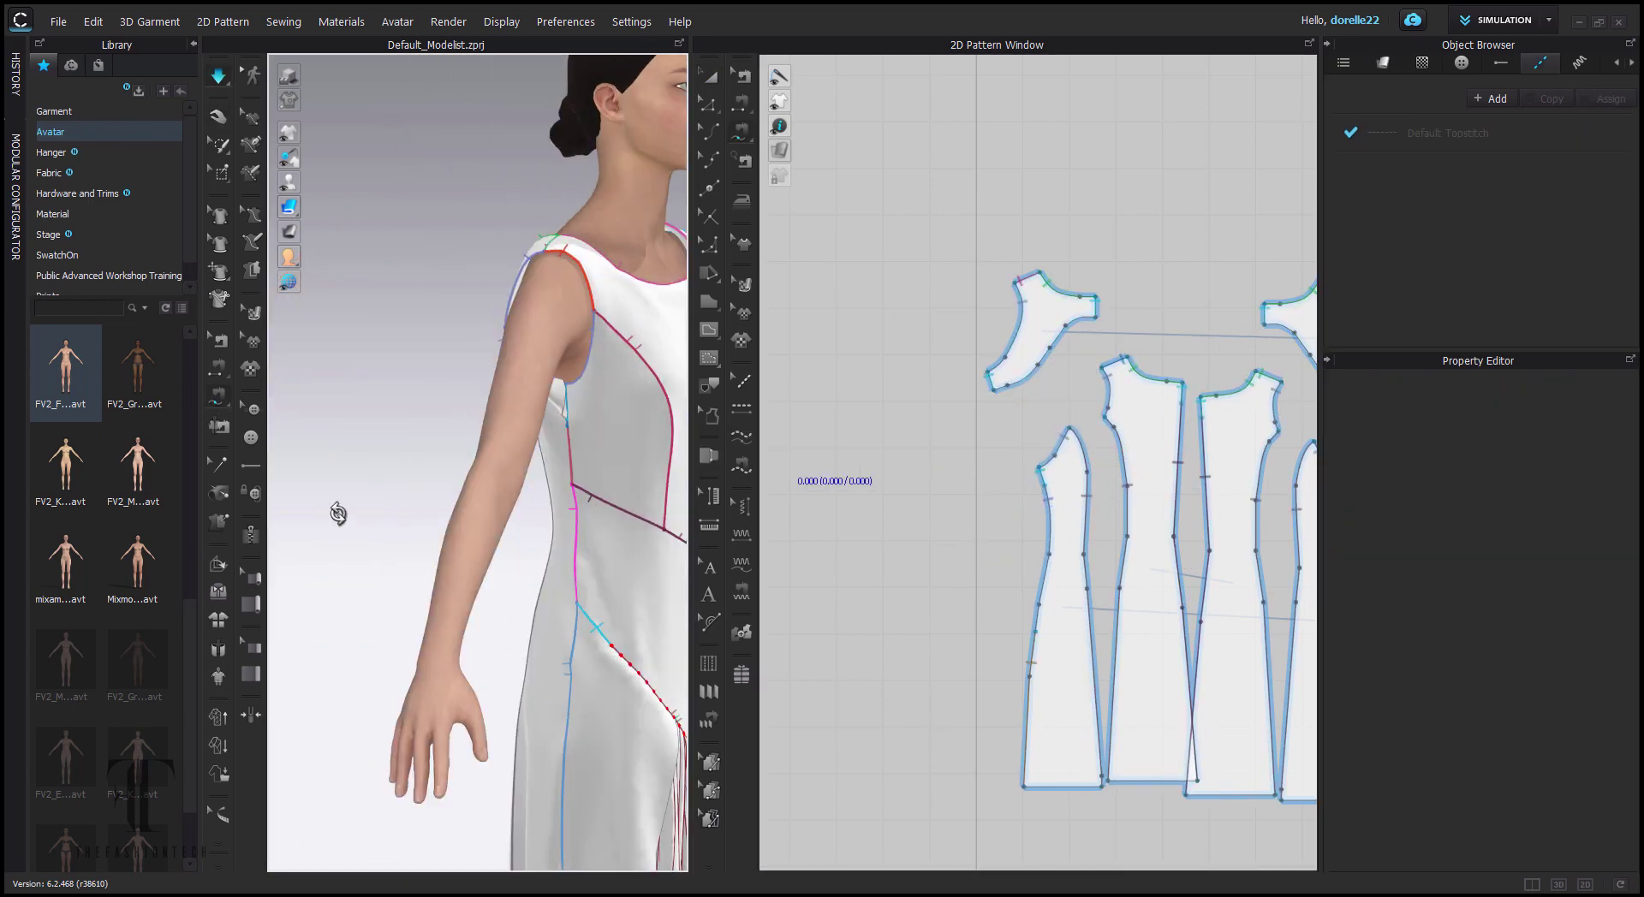
- Sew the left back facing's short side edge to the front facing's matching side edge
right_drag(338, 514, 291, 515)
click(741, 76)
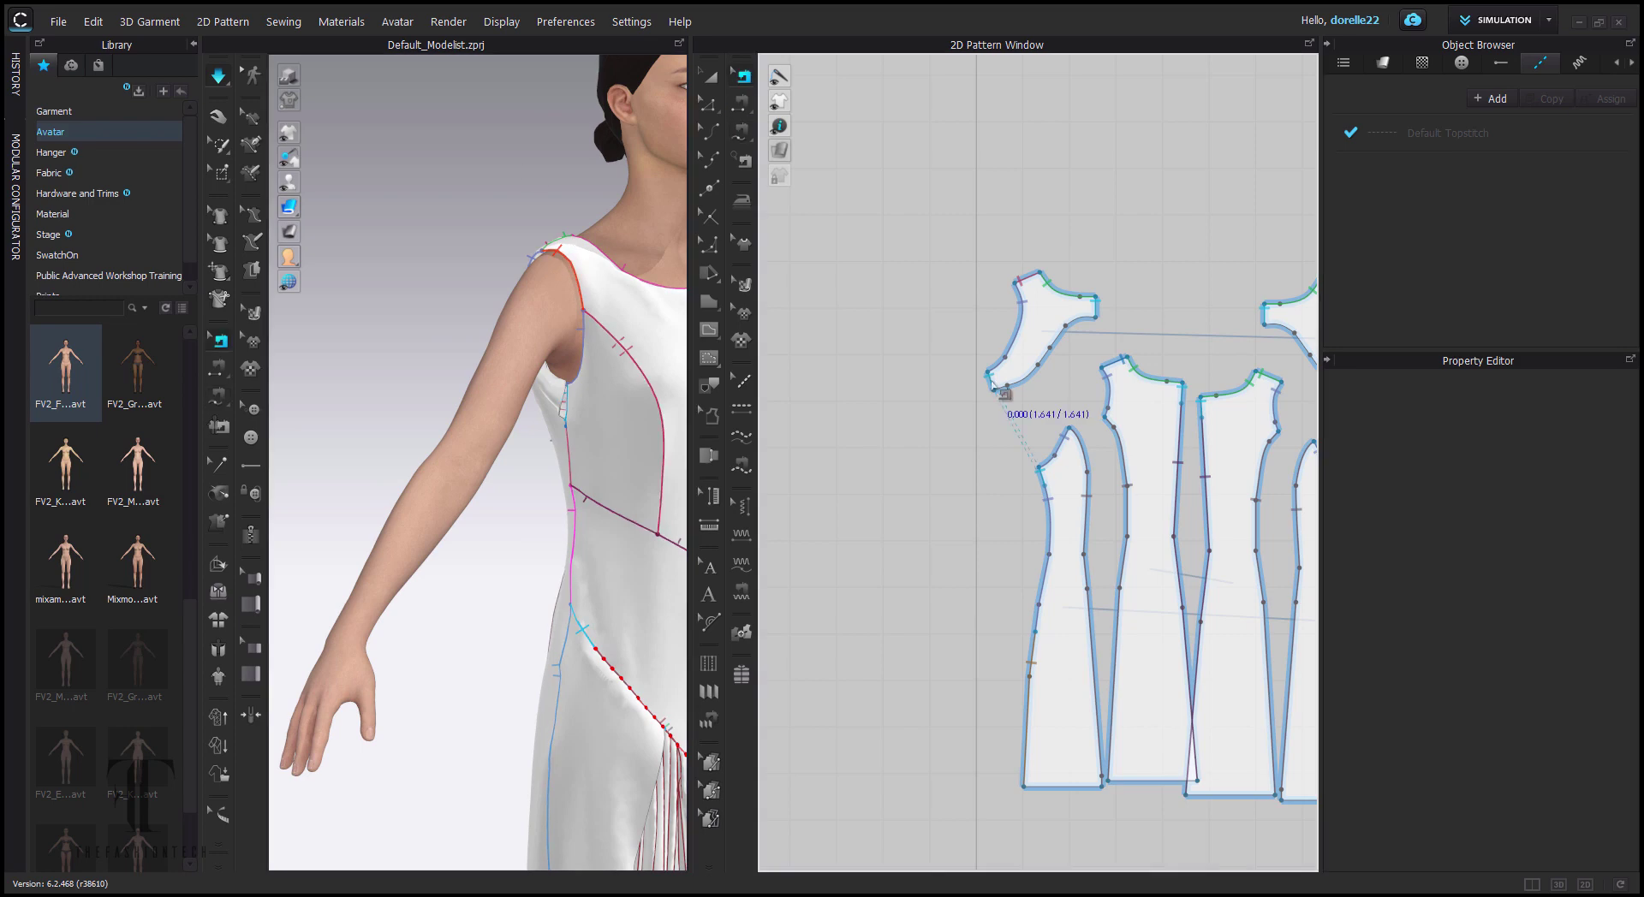
key(a)
middle_drag(917, 437, 958, 239)
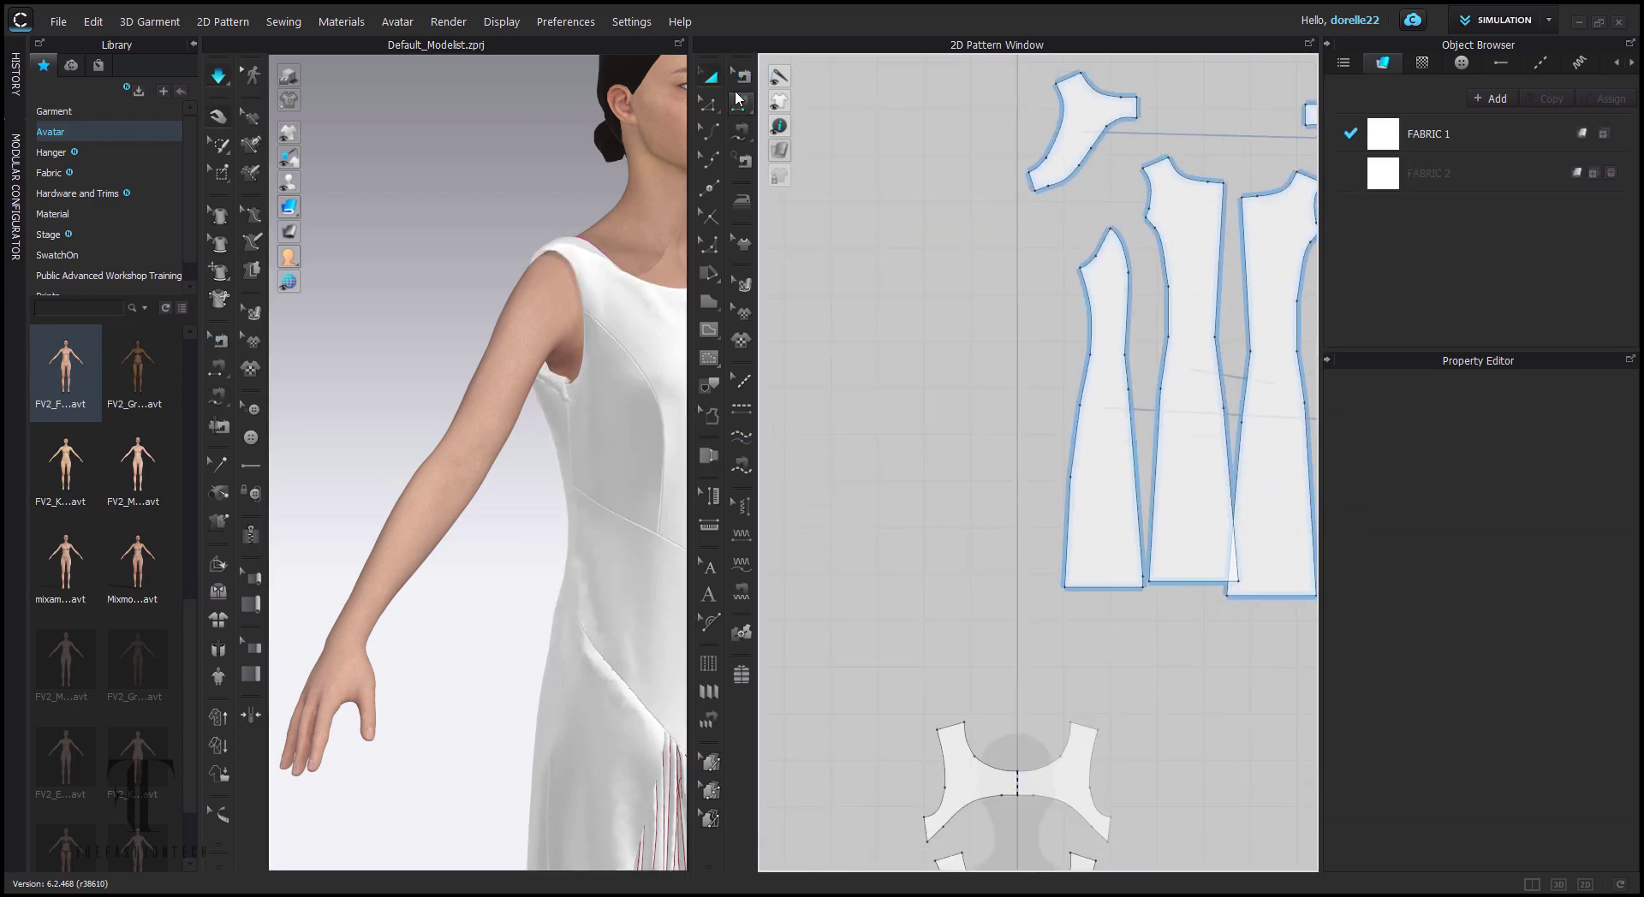
key(n)
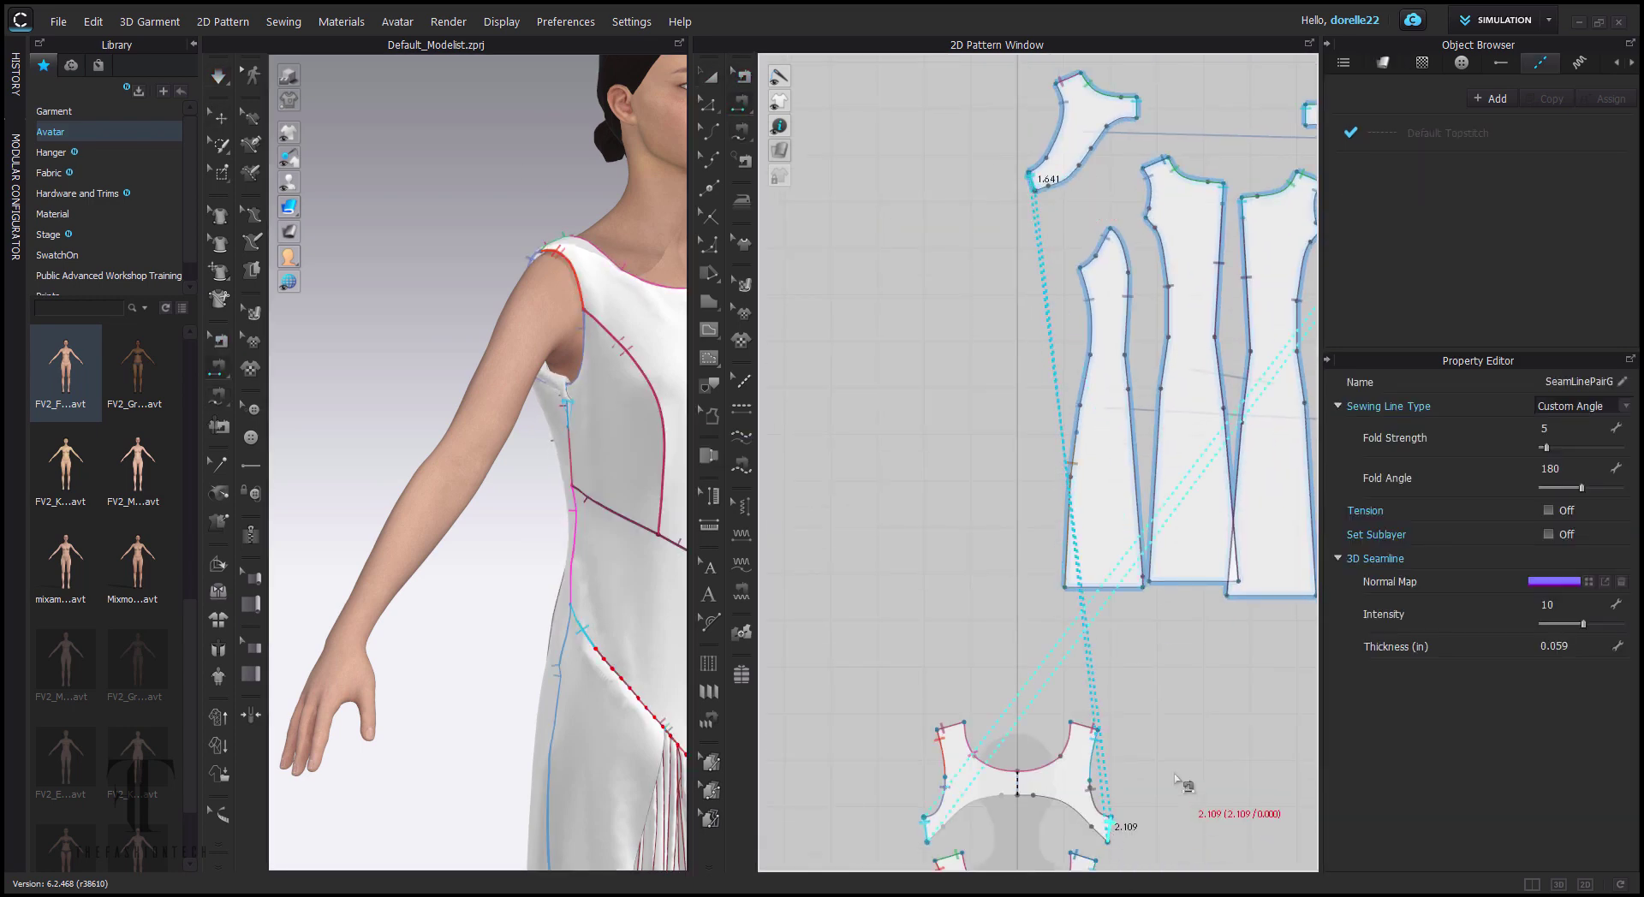
- Check the side front panel's seam, run the simulation and pull the bodice into place in 3D
right_drag(1182, 783, 1080, 441)
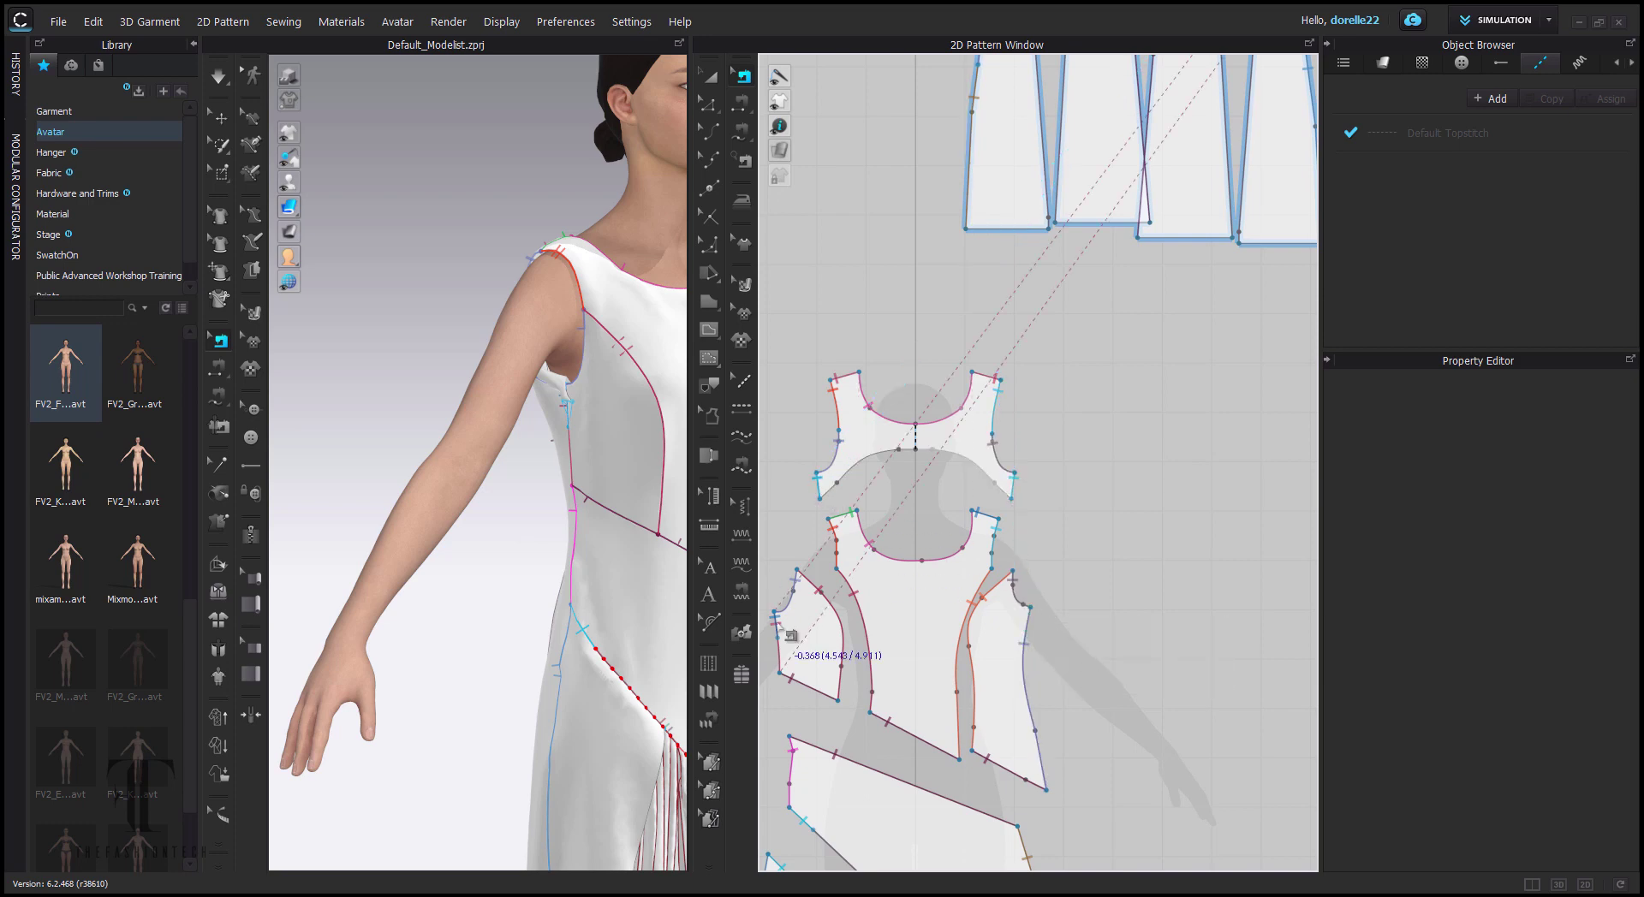
click(818, 673)
key(a)
key(space)
mouse_move(561, 406)
mouse_down()
mouse_move(511, 522)
mouse_move(583, 428)
mouse_move(572, 391)
mouse_up()
scroll(571, 392, down, 3)
right_drag(633, 368, 624, 319)
drag(535, 298, 513, 326)
- Set the sewing line type of the front facing's neckline and outer-edge seams to Turned
key(b)
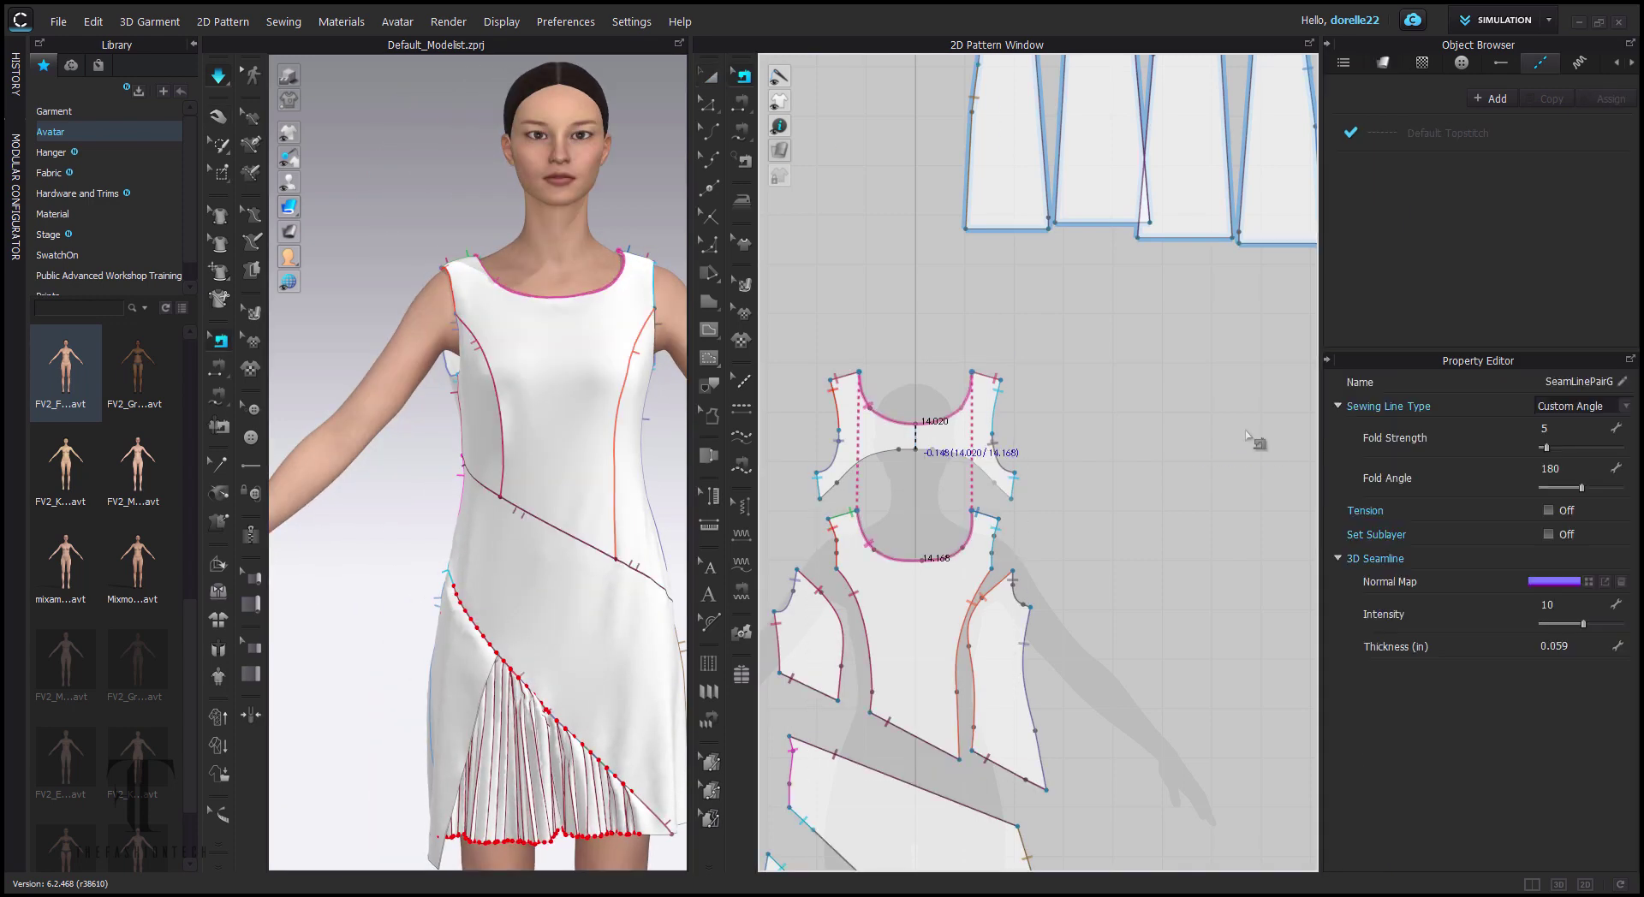
key(6)
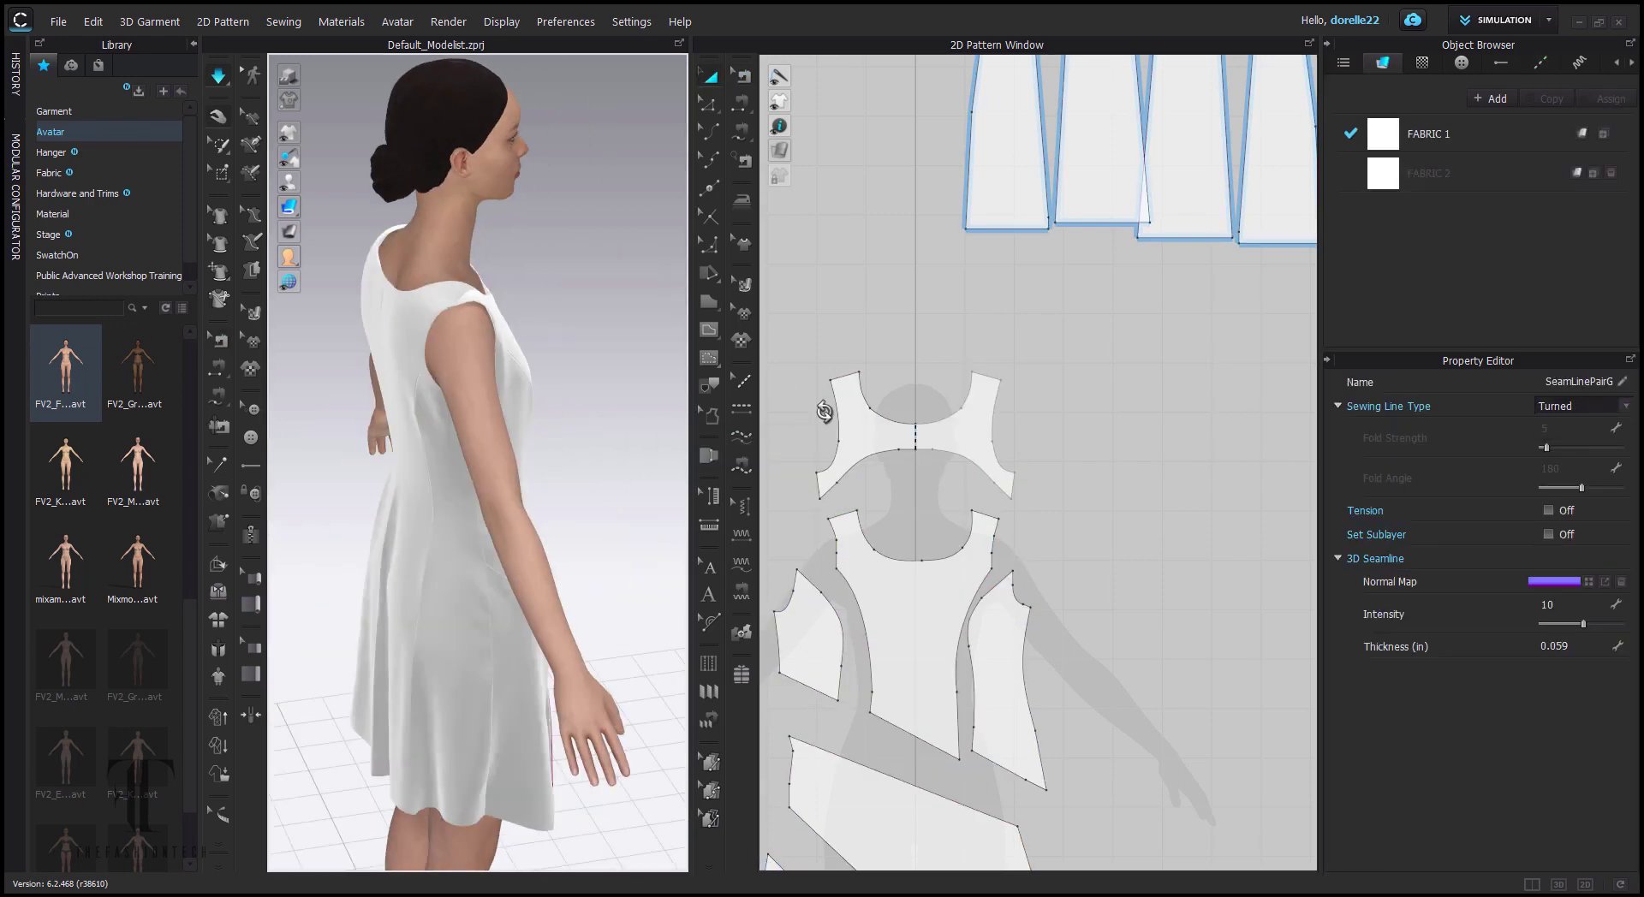
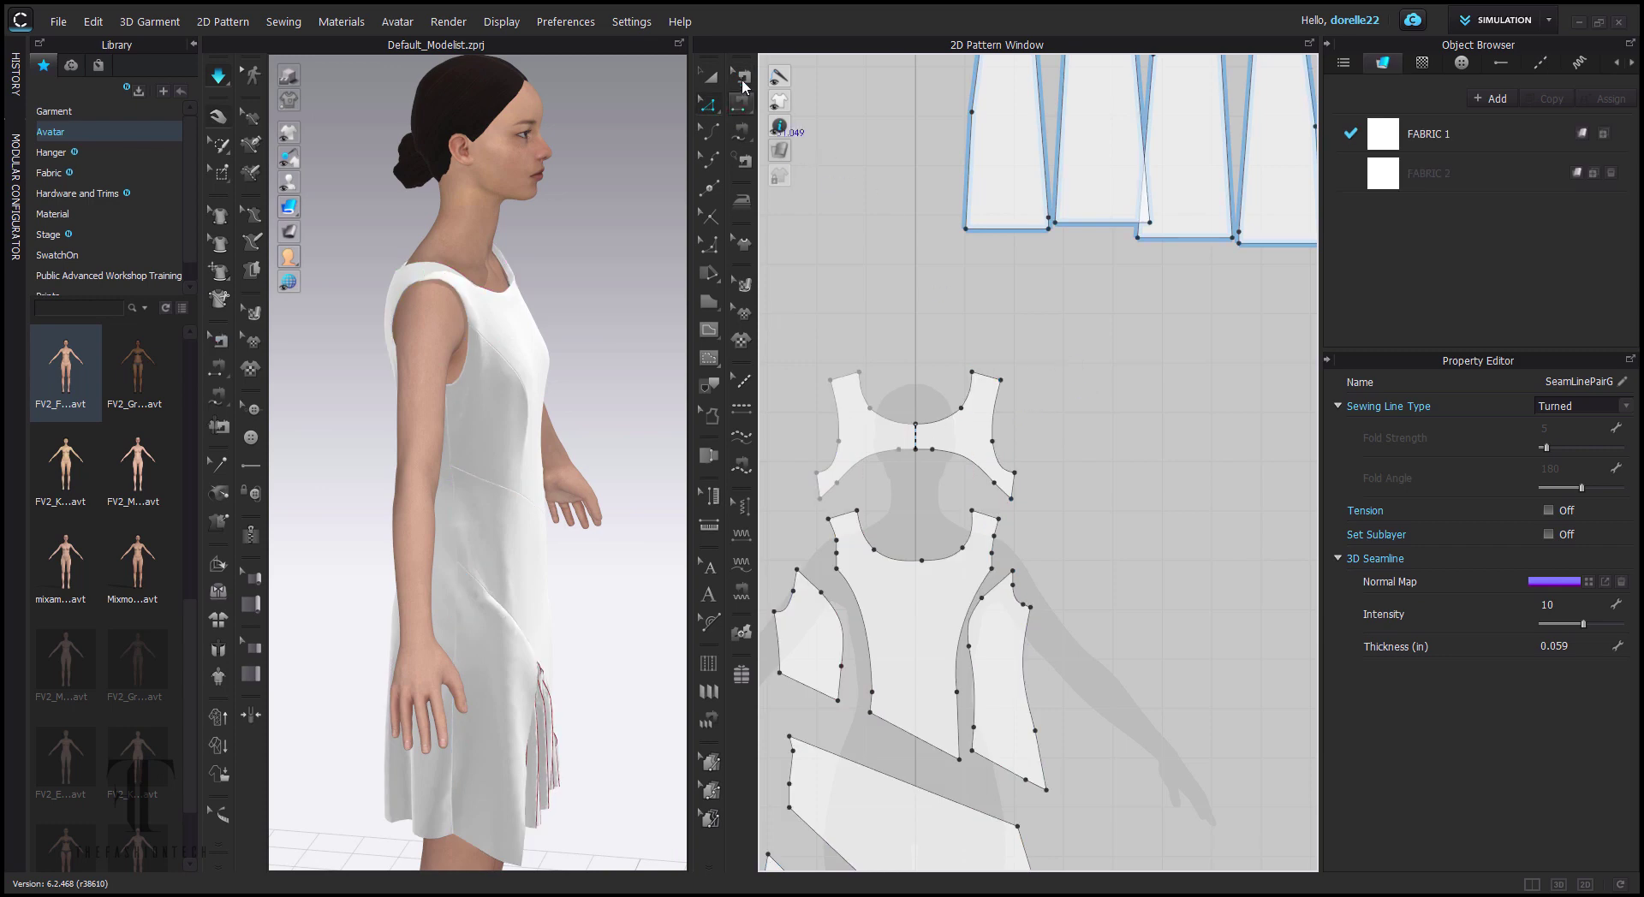
click(1014, 471)
click(1590, 431)
click(799, 428)
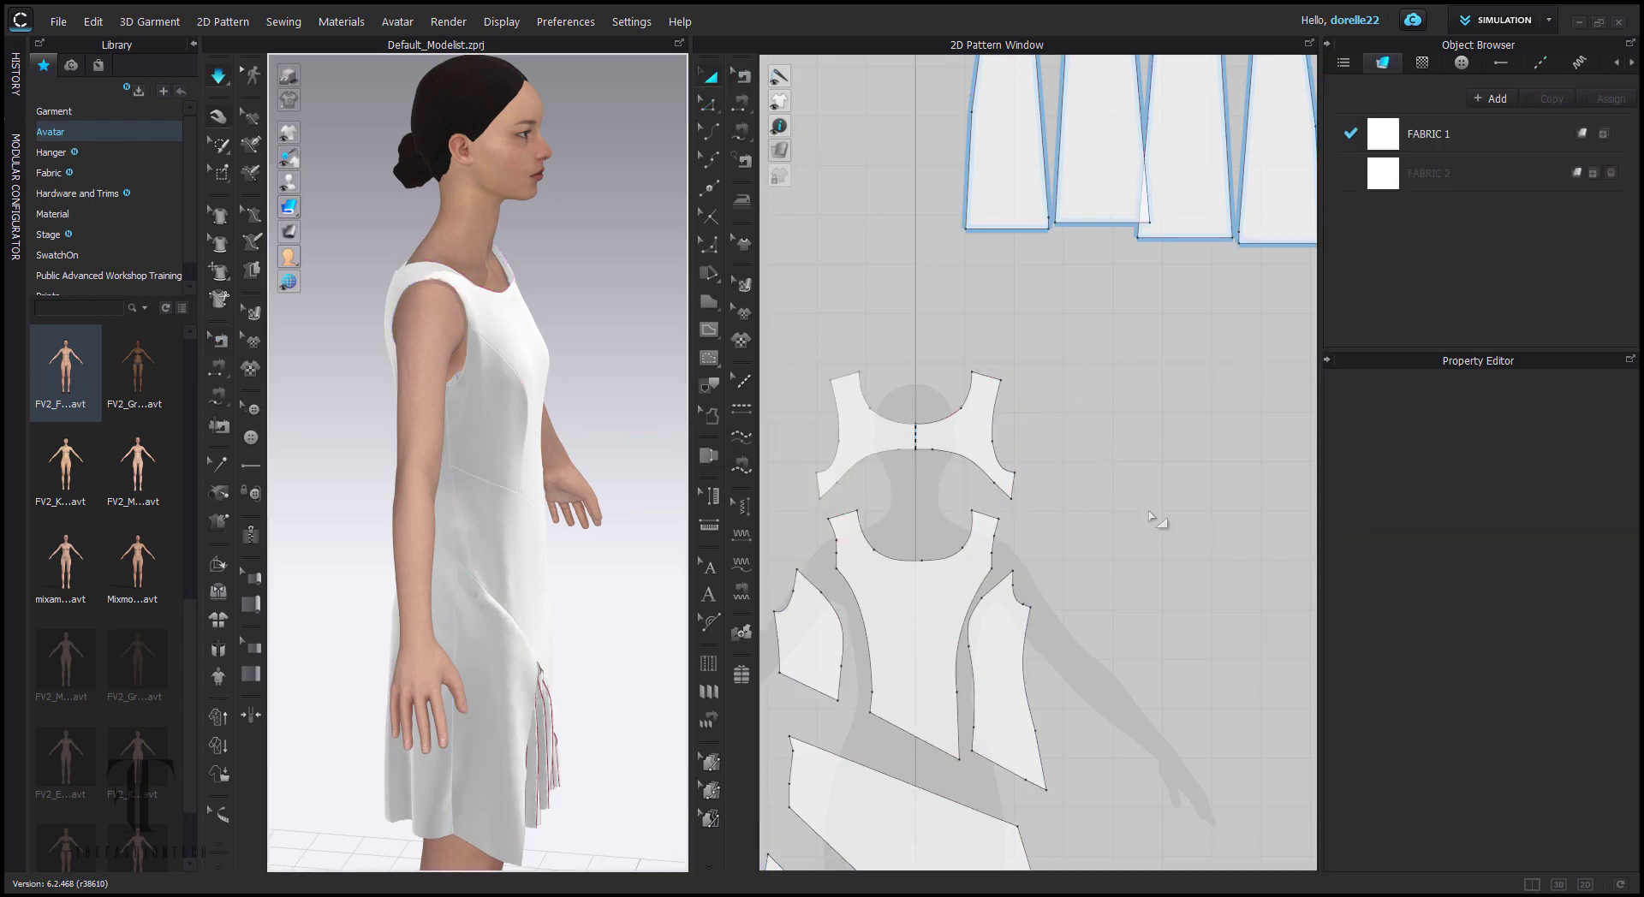
- Pull the pleated skirt panel sideways and downward in the 3D simulation to spread and settle its pleats
key(2)
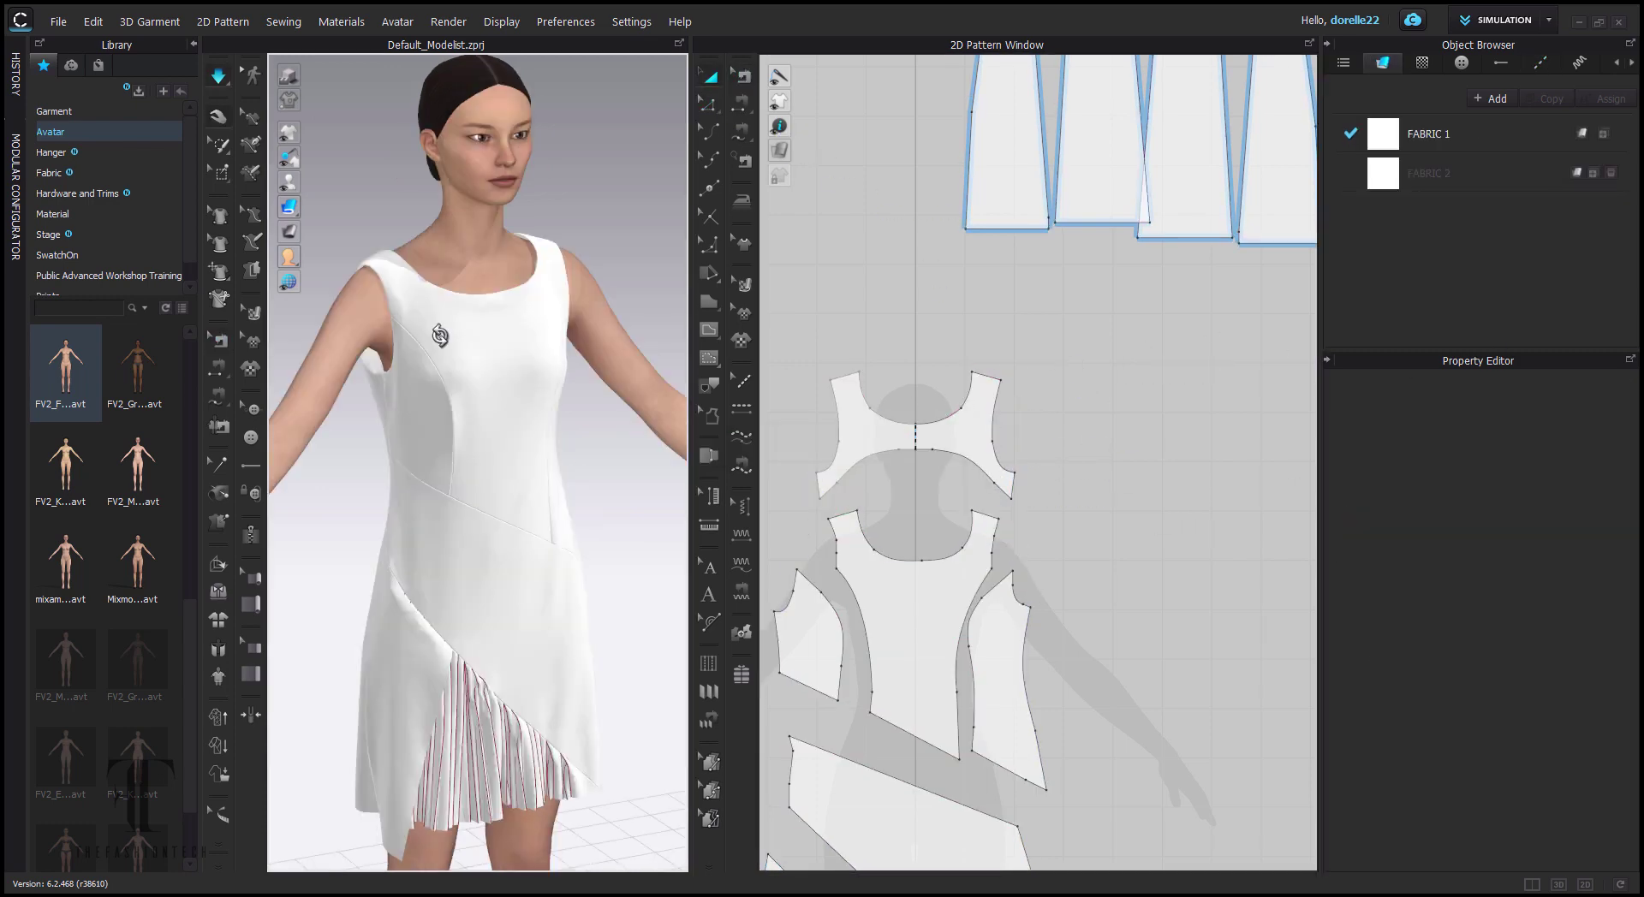
click(466, 693)
drag(467, 694, 489, 713)
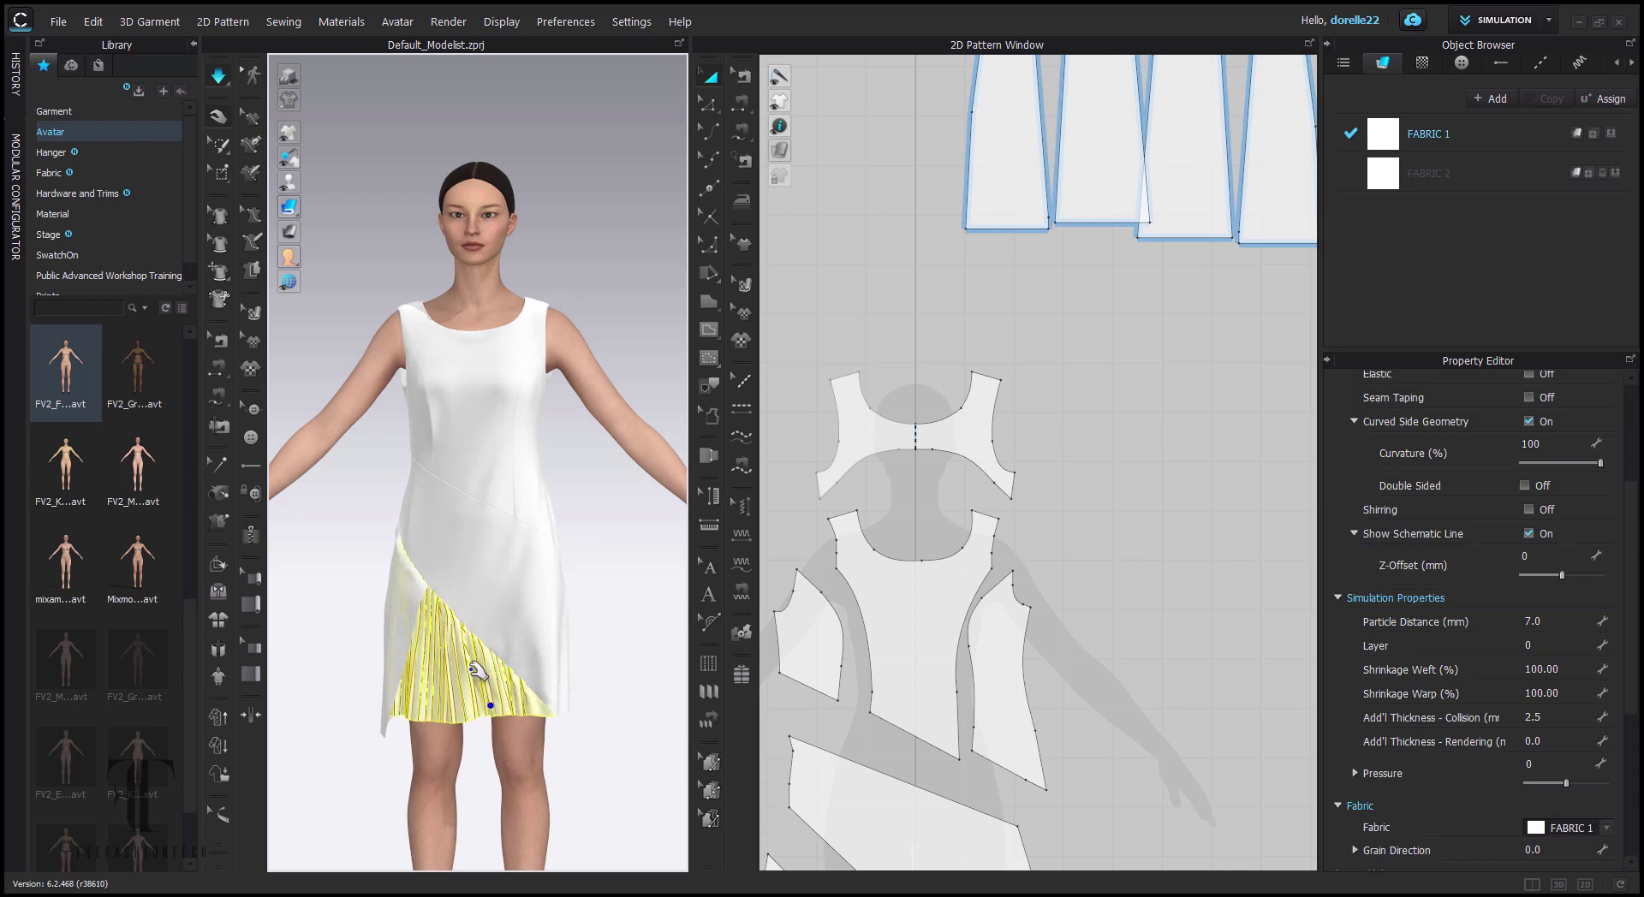
scroll(470, 685, up, 5)
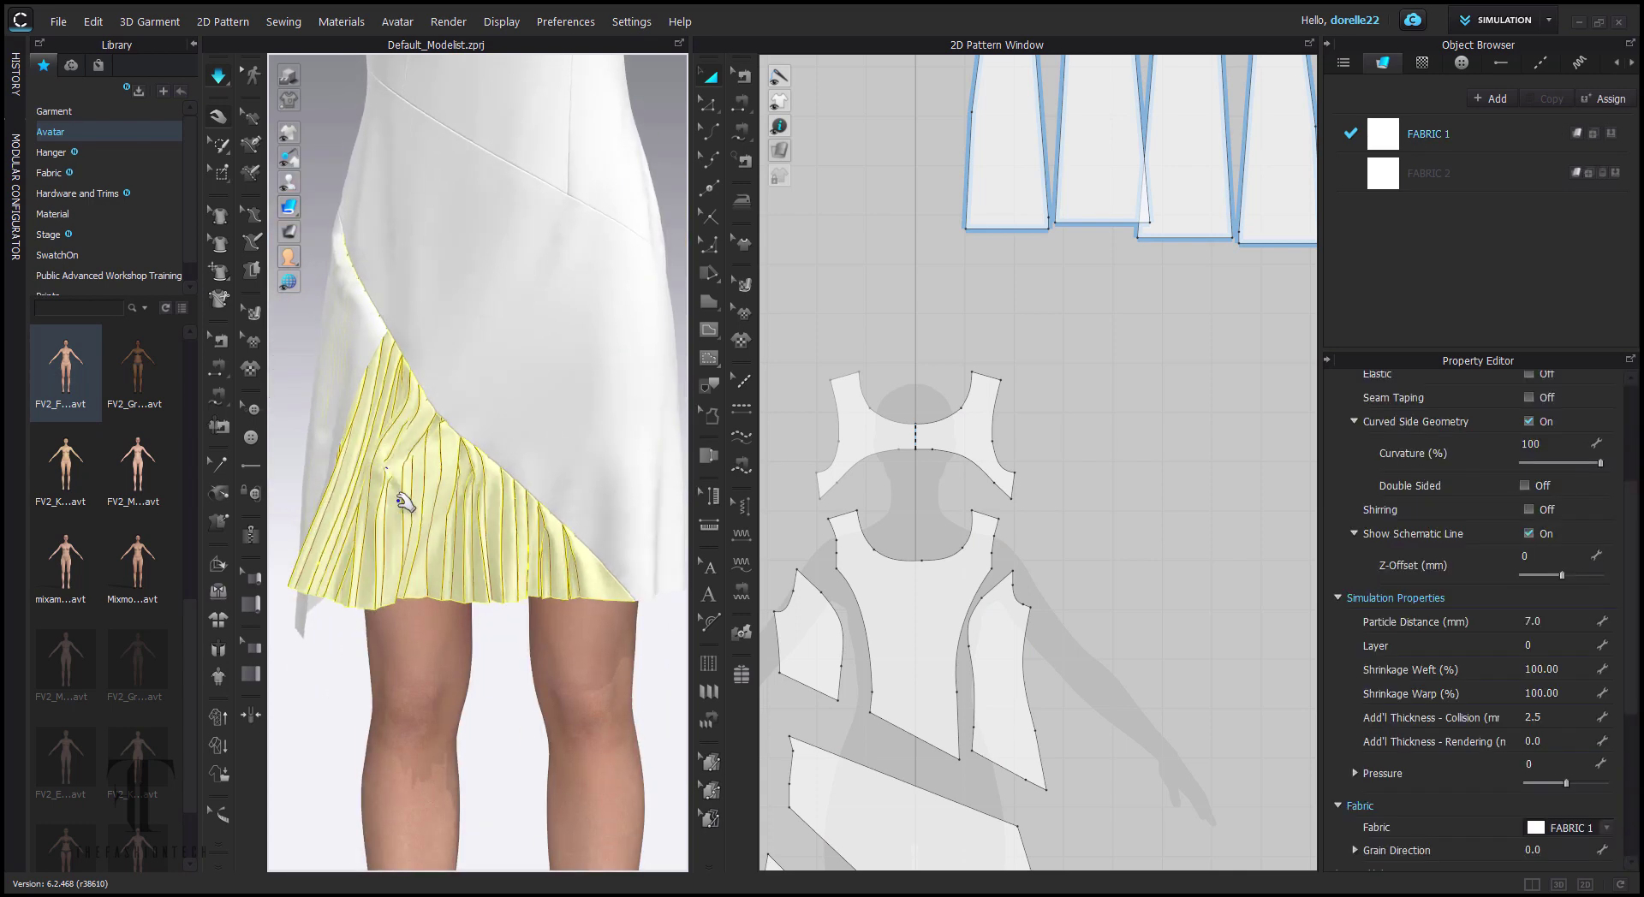
drag(458, 583, 613, 482)
scroll(611, 480, down, 5)
mouse_move(613, 482)
right_down()
mouse_move(1217, 562)
mouse_move(604, 462)
right_up()
drag(480, 484, 597, 539)
click(470, 454)
- Inspect the pleated panel's fold lines in 2D and move its outer hem corner point inward
middle_drag(1186, 856, 1078, 257)
scroll(1130, 367, up, 5)
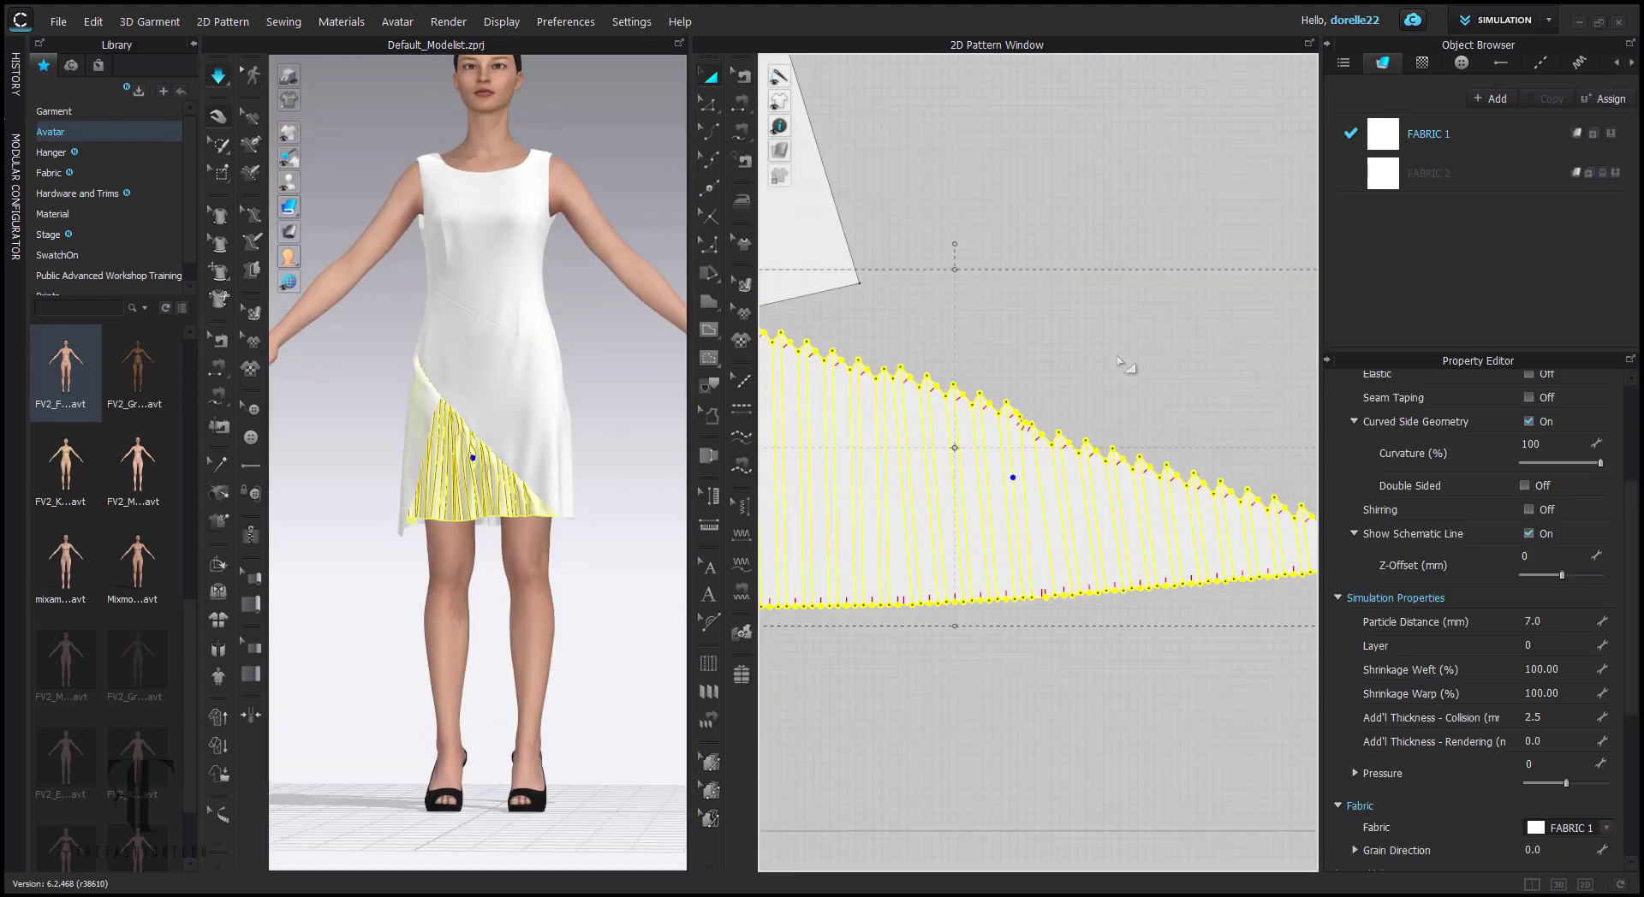
click(1075, 377)
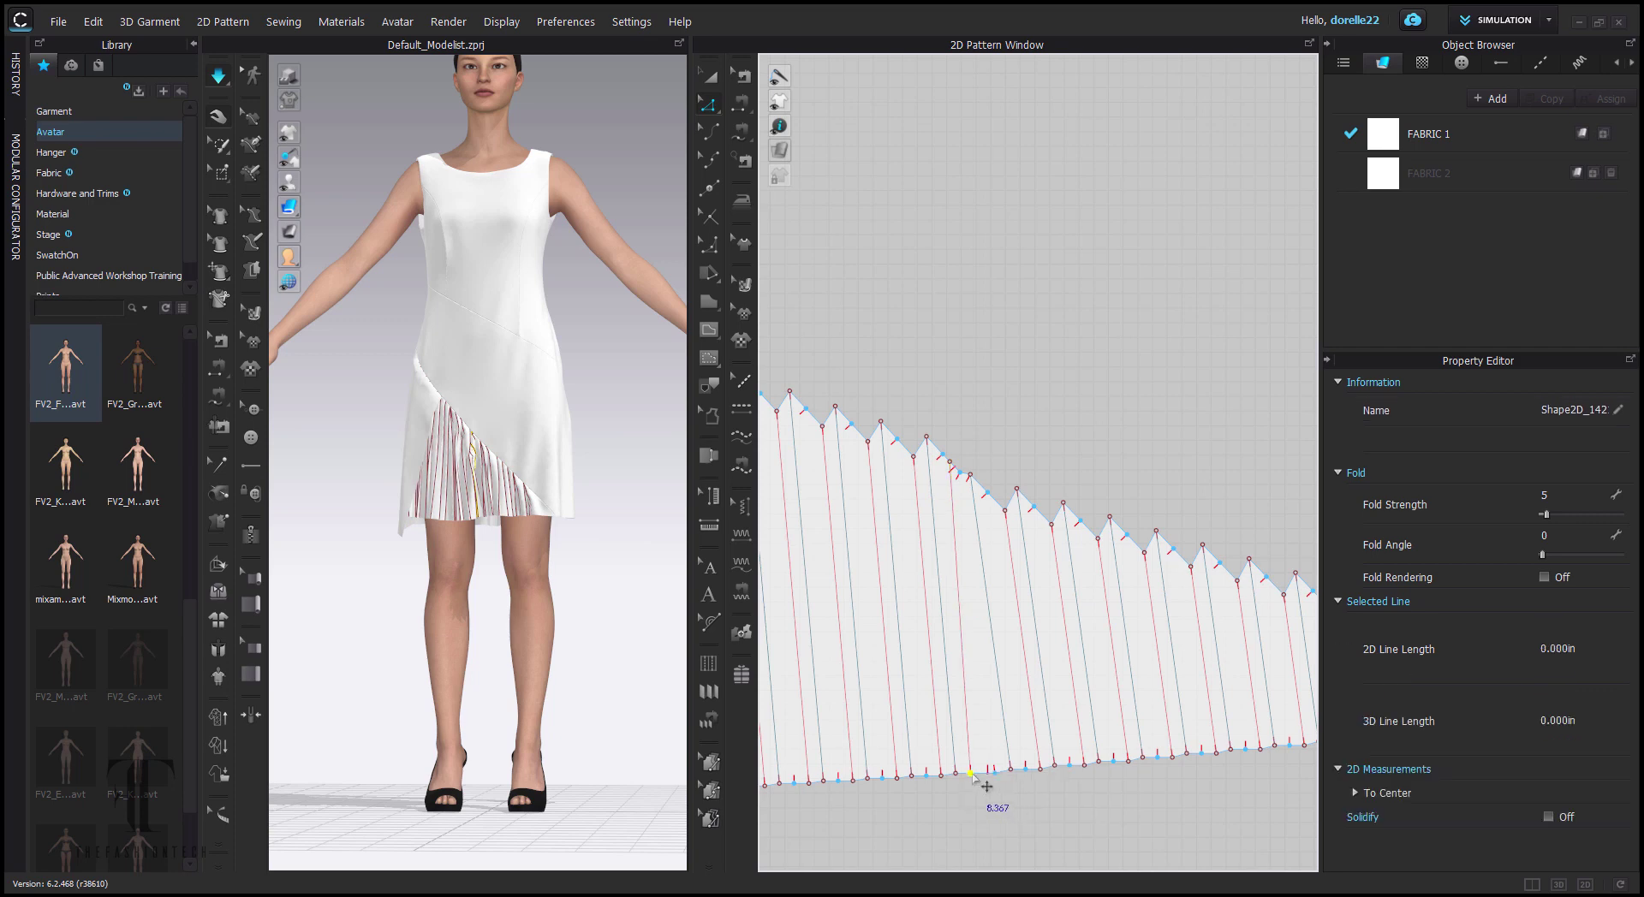
click(1046, 399)
click(486, 503)
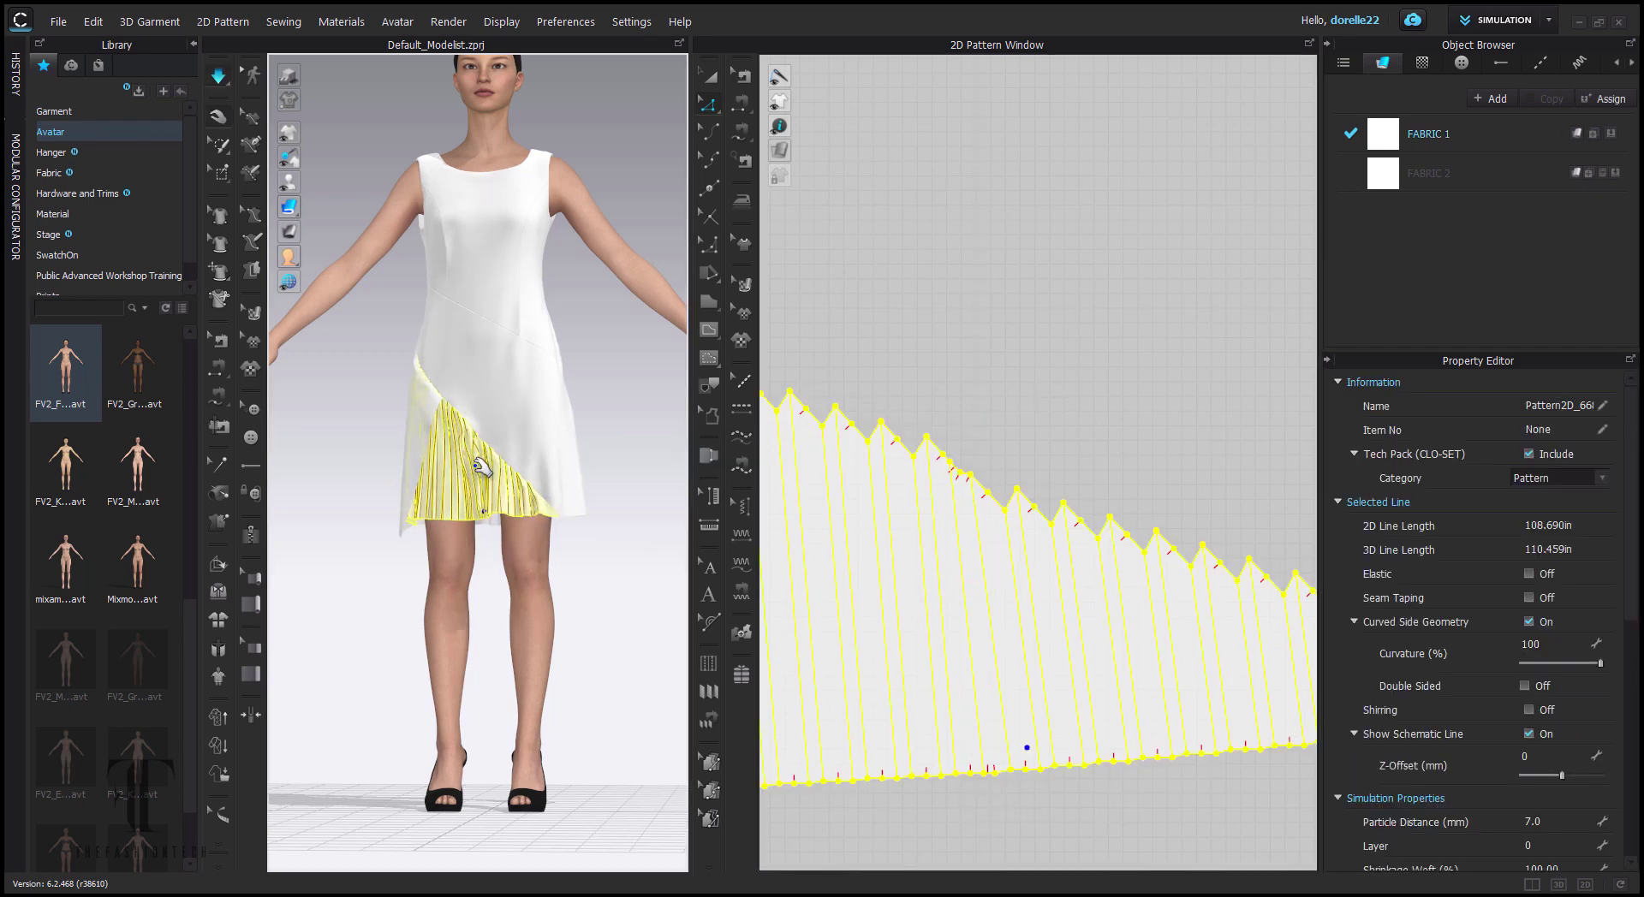
click(1021, 458)
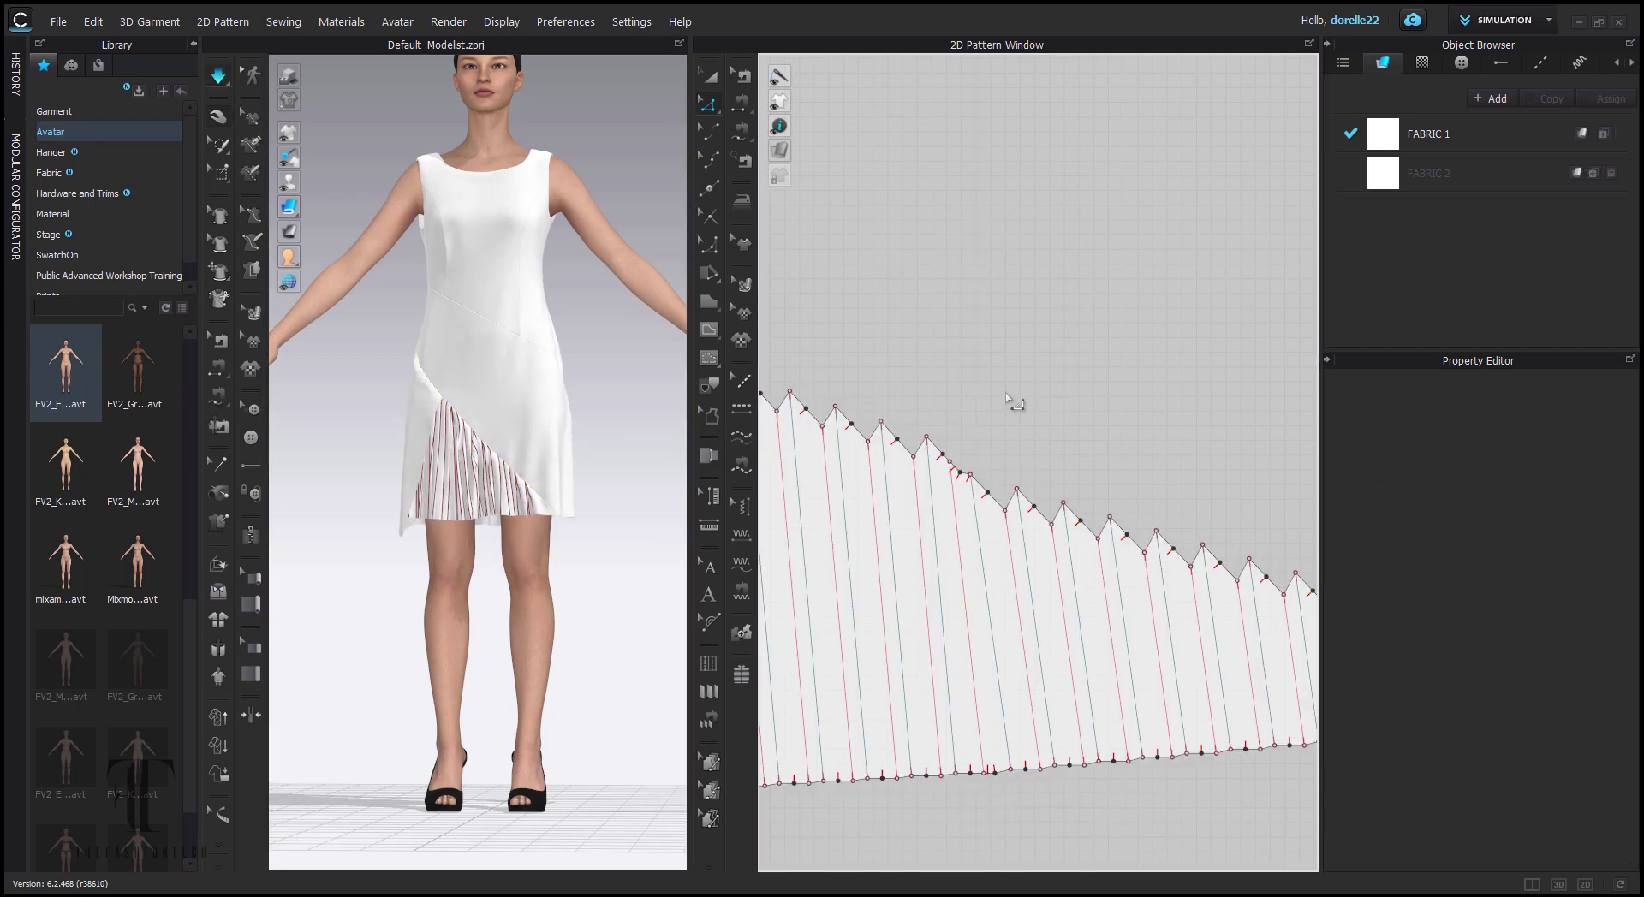
middle_drag(1284, 638, 878, 420)
drag(1138, 511, 1084, 511)
click(1160, 463)
- Change the color of FABRIC 1 from the color palette to a plum purple
scroll(617, 484, down, 2)
right_drag(617, 484, 1353, 517)
middle_drag(559, 346, 572, 419)
scroll(578, 422, up, 3)
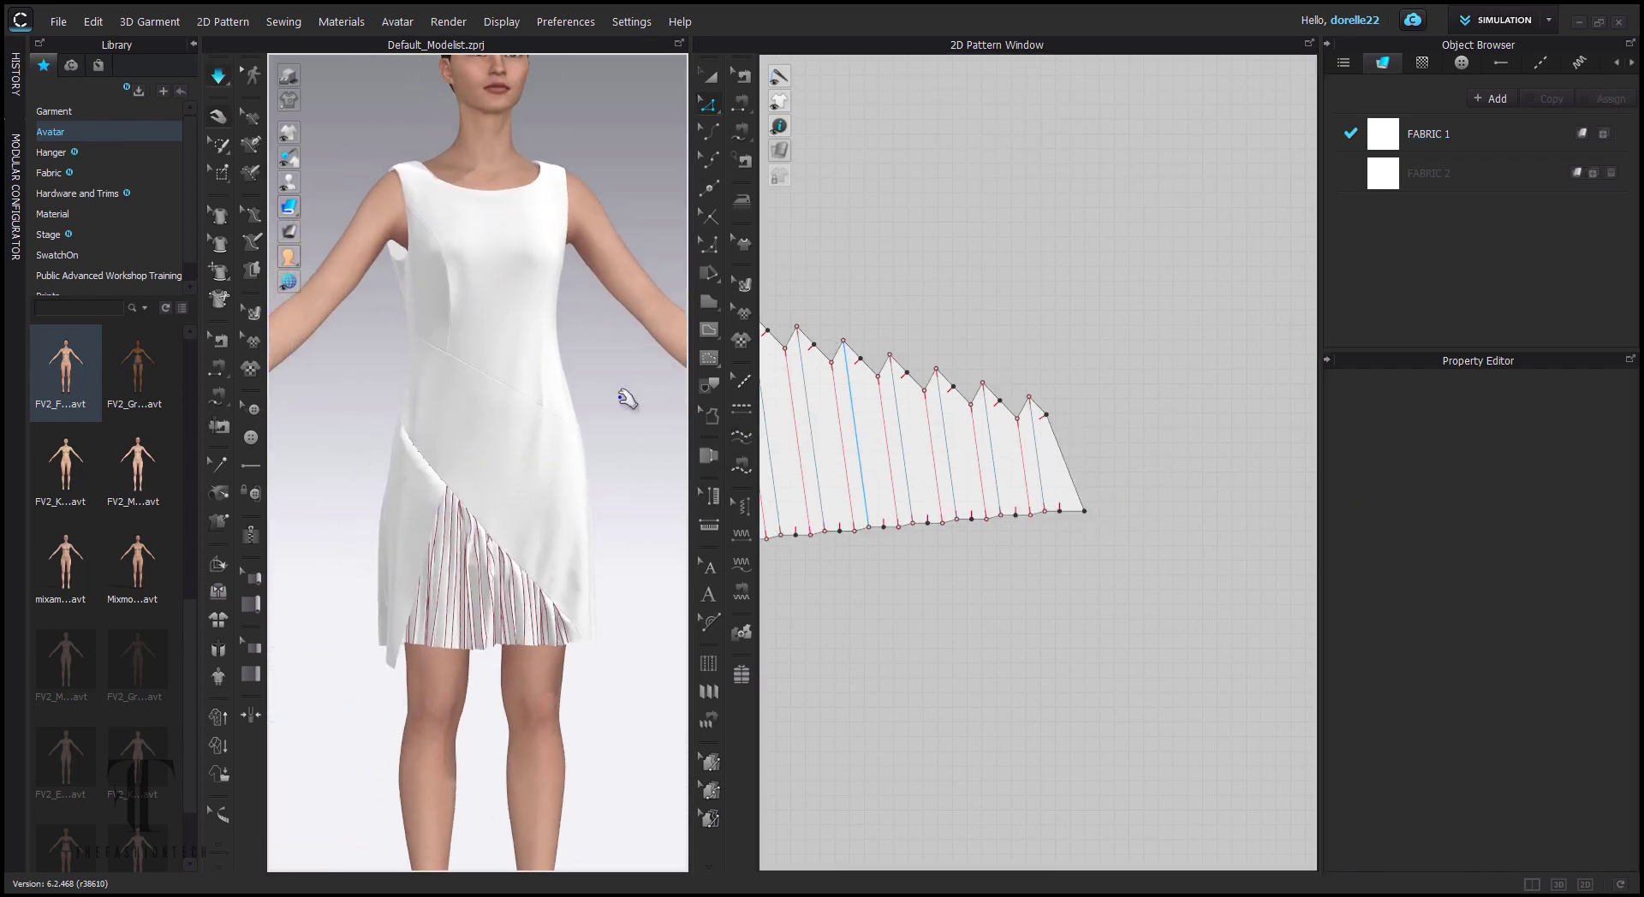
click(1428, 130)
click(1594, 503)
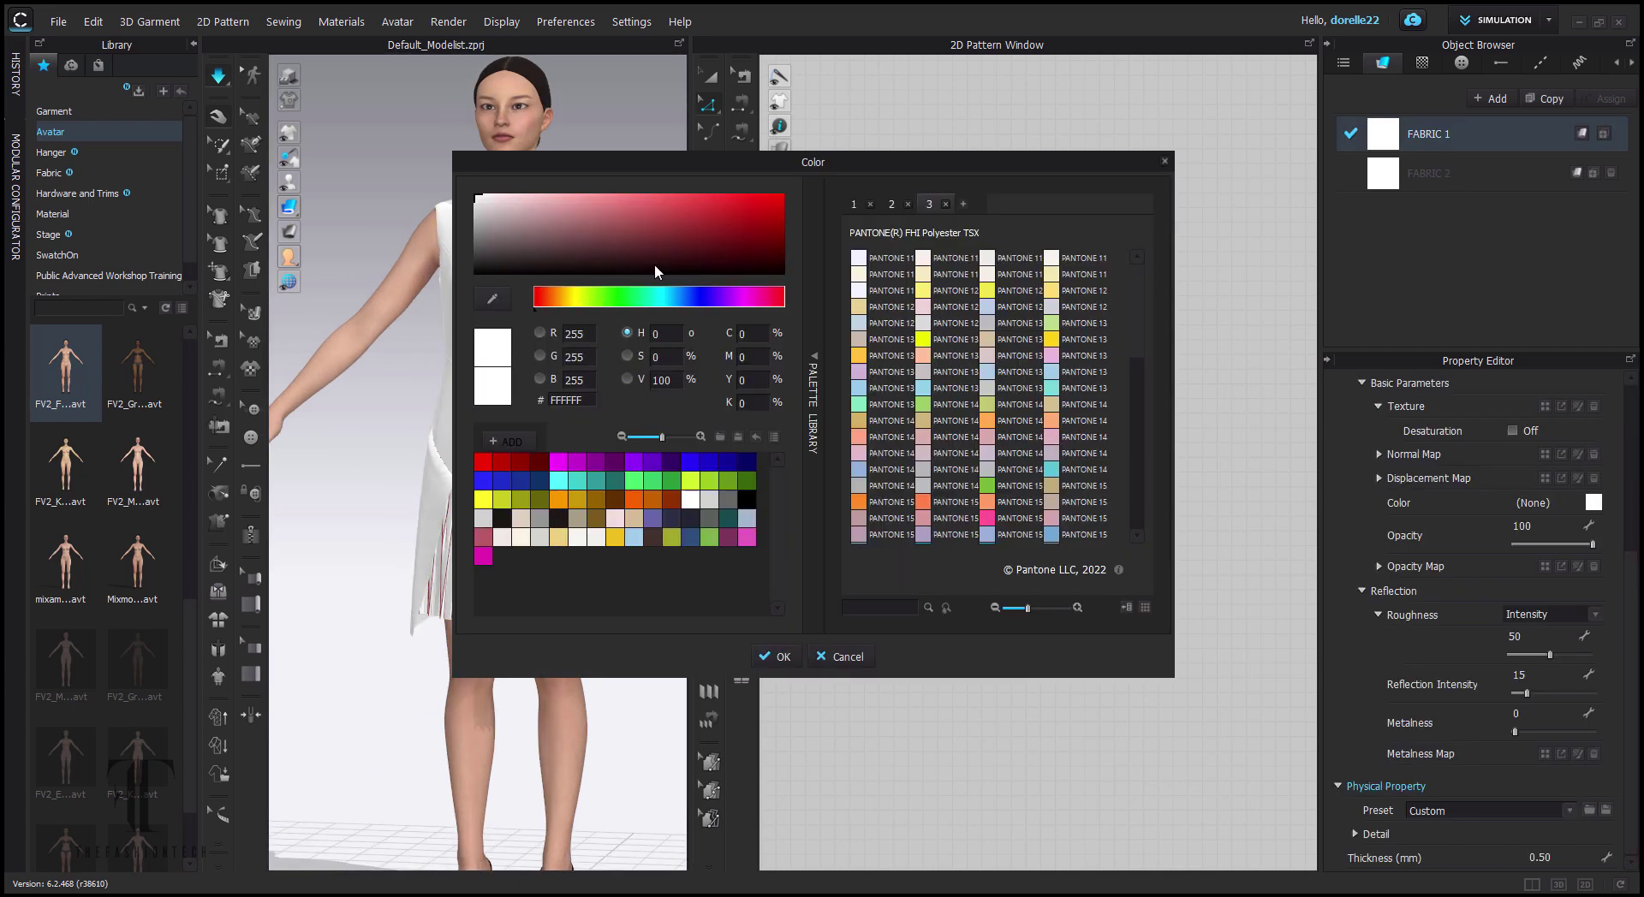
click(727, 537)
click(776, 657)
click(818, 692)
- Pull the purple dress at the shoulders, side and hem in the 3D simulation to smooth its drape
mouse_move(630, 548)
right_down()
mouse_move(426, 557)
mouse_move(635, 587)
mouse_move(642, 573)
right_up()
drag(584, 196, 604, 171)
drag(470, 174, 481, 182)
drag(455, 437, 459, 480)
right_drag(513, 522, 660, 548)
drag(489, 600, 489, 630)
- Apply seam taping along the full lower diagonal edge of the front skirt panel that meets the pleated panel
right_drag(557, 630, 667, 626)
click(583, 608)
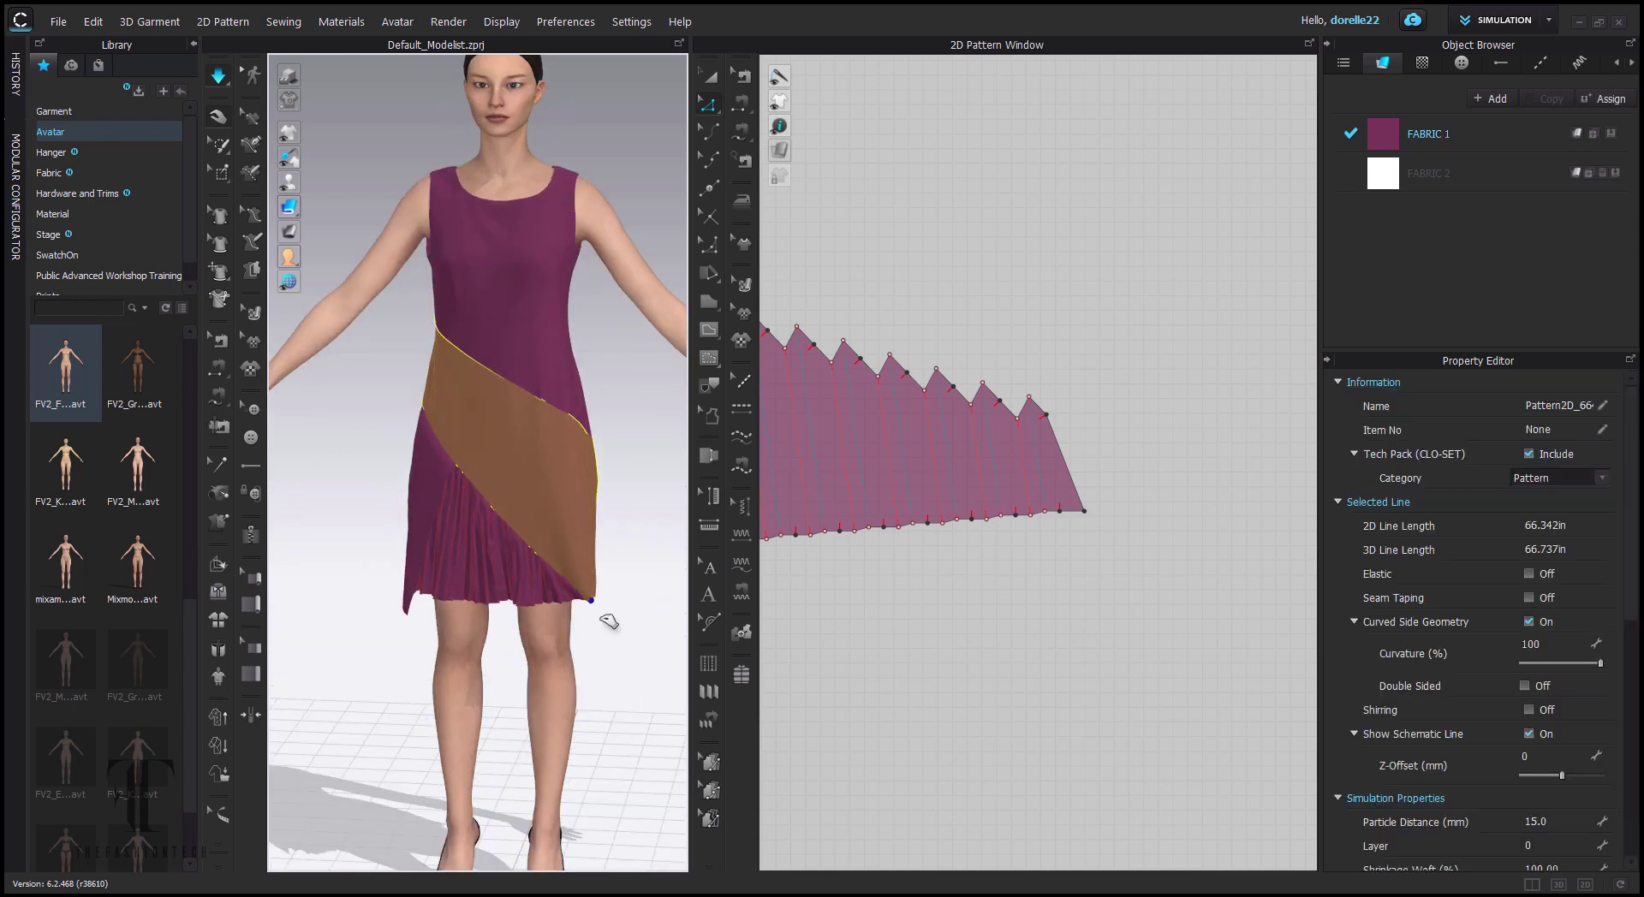
click(609, 622)
scroll(1167, 433, up, 6)
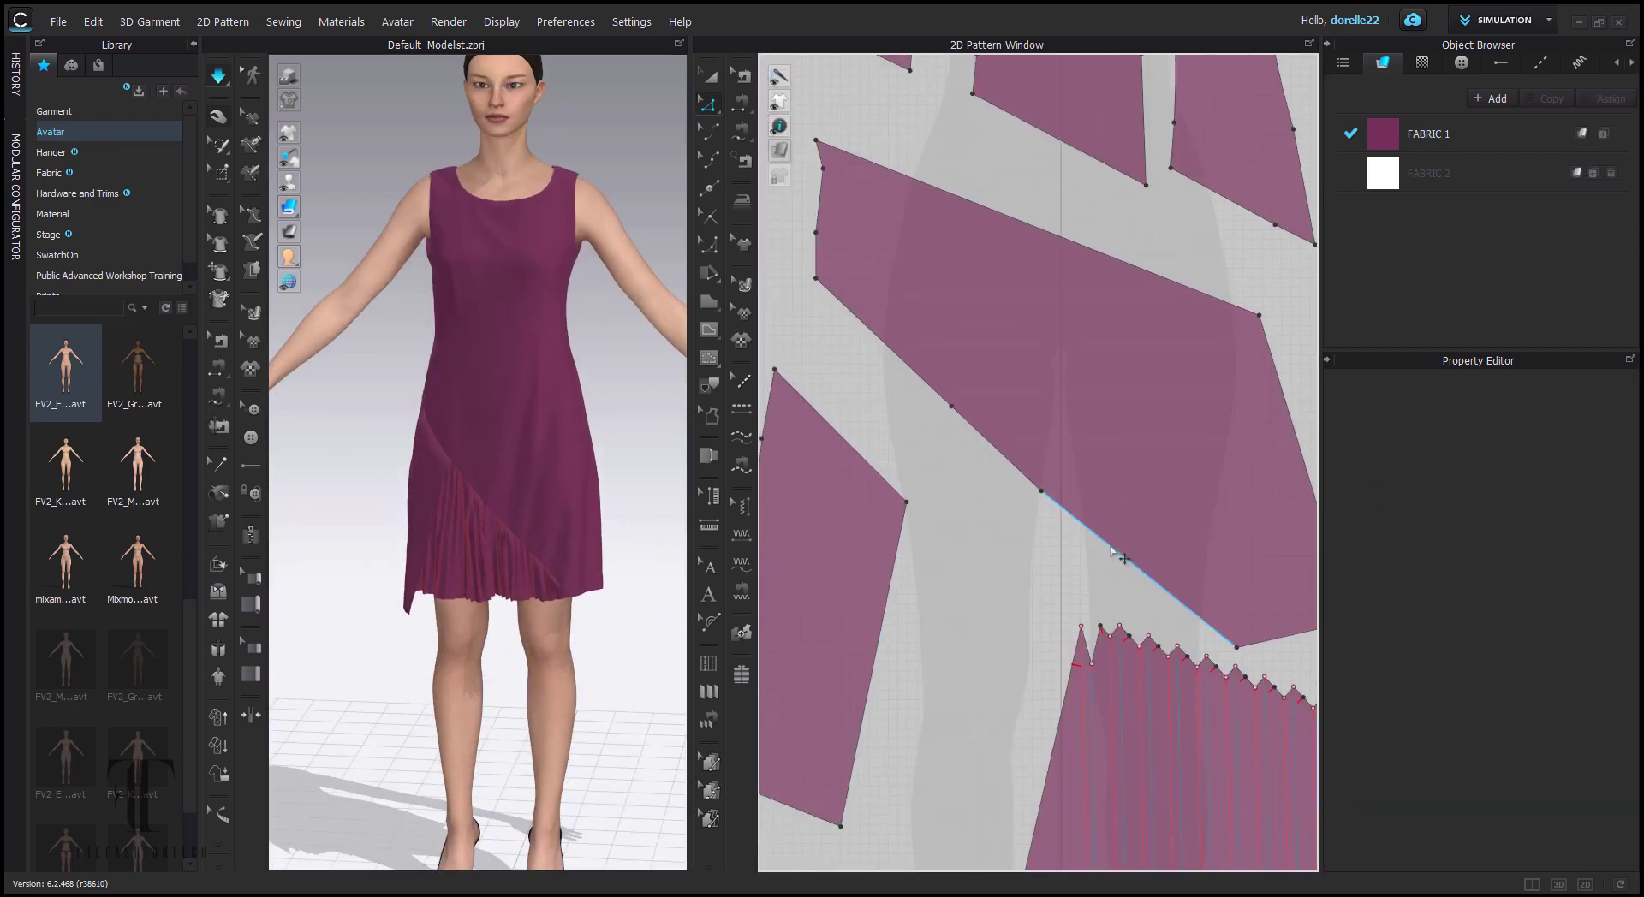
click(1112, 552)
click(1528, 598)
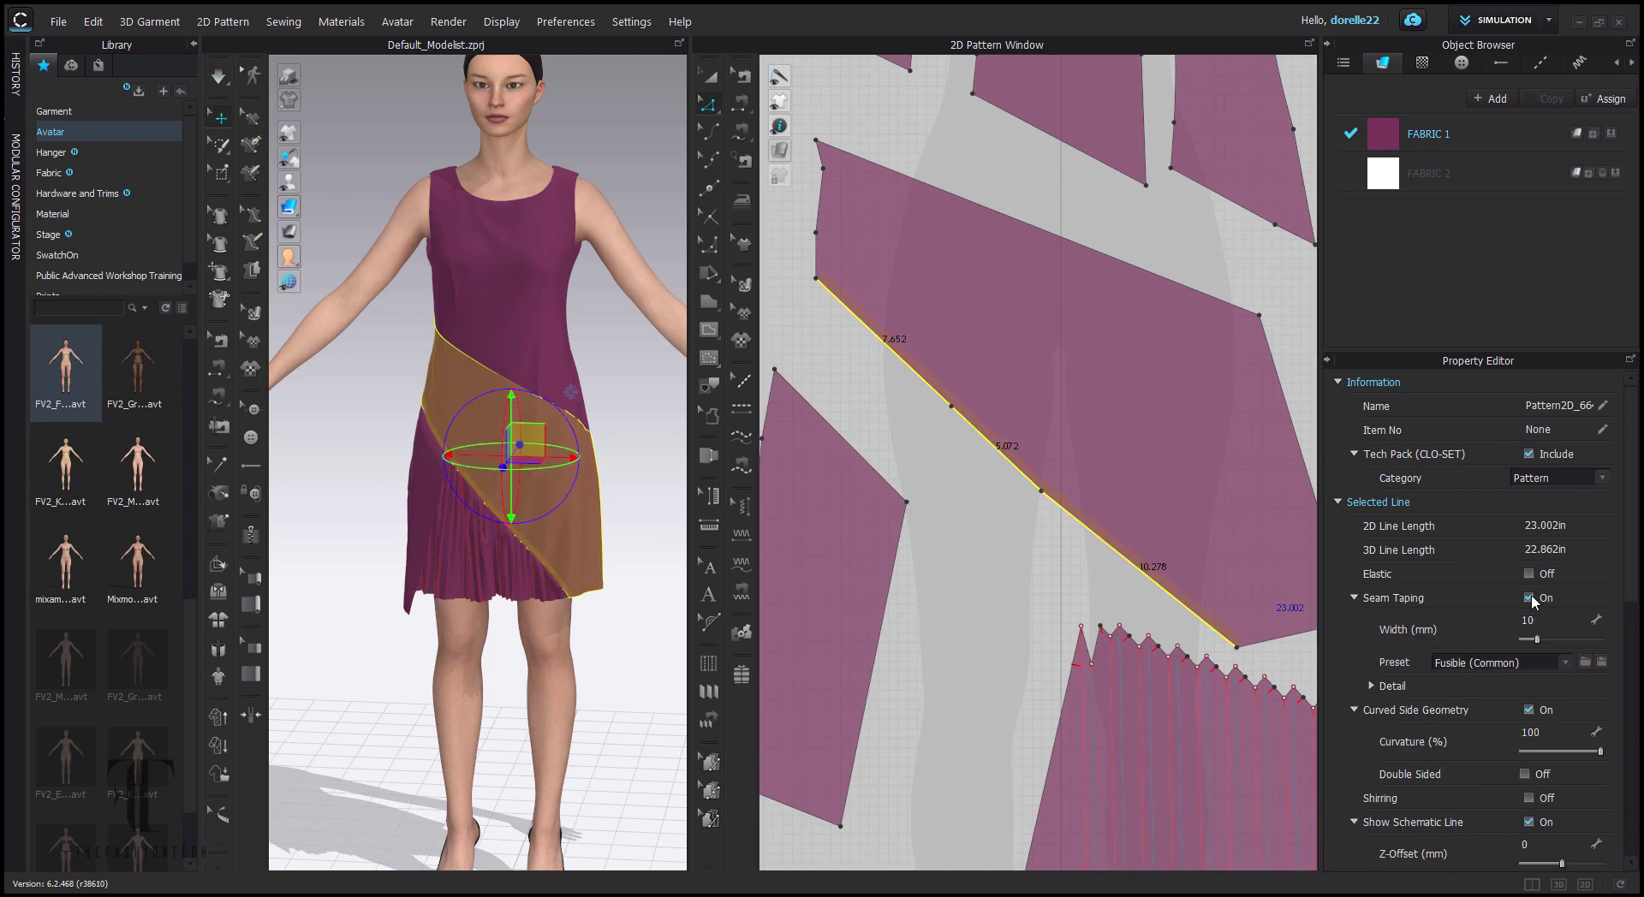
click(1025, 572)
- Shift the middle point of the taped diagonal edge slightly and simulate the dress with the change
drag(578, 587, 600, 595)
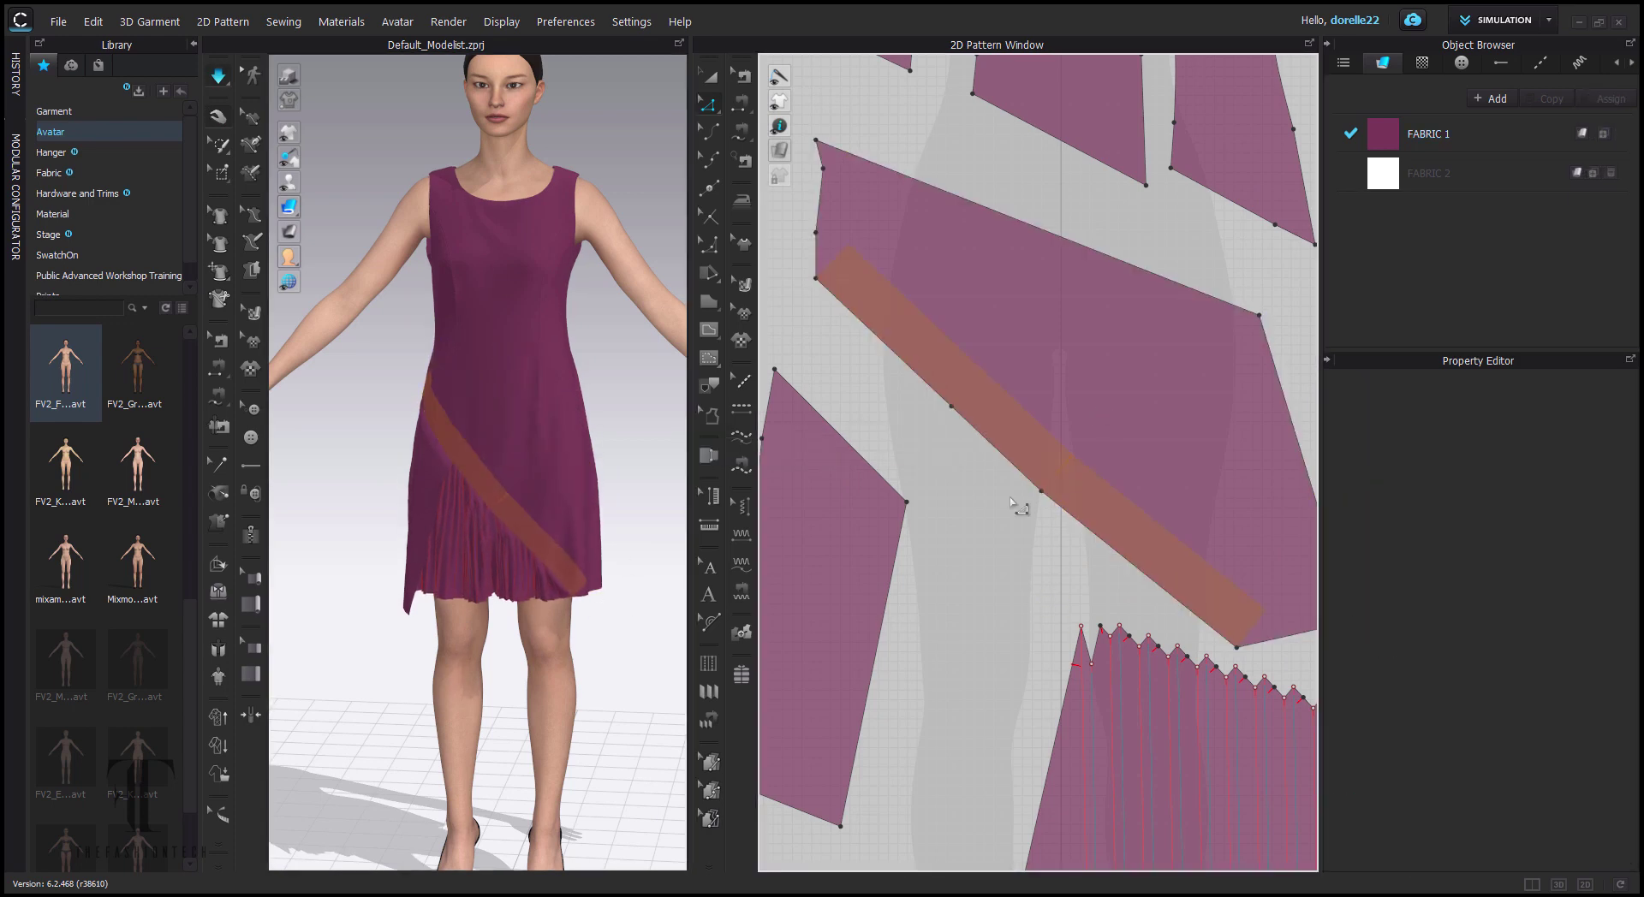
drag(1041, 490, 1048, 488)
click(985, 507)
key(space)
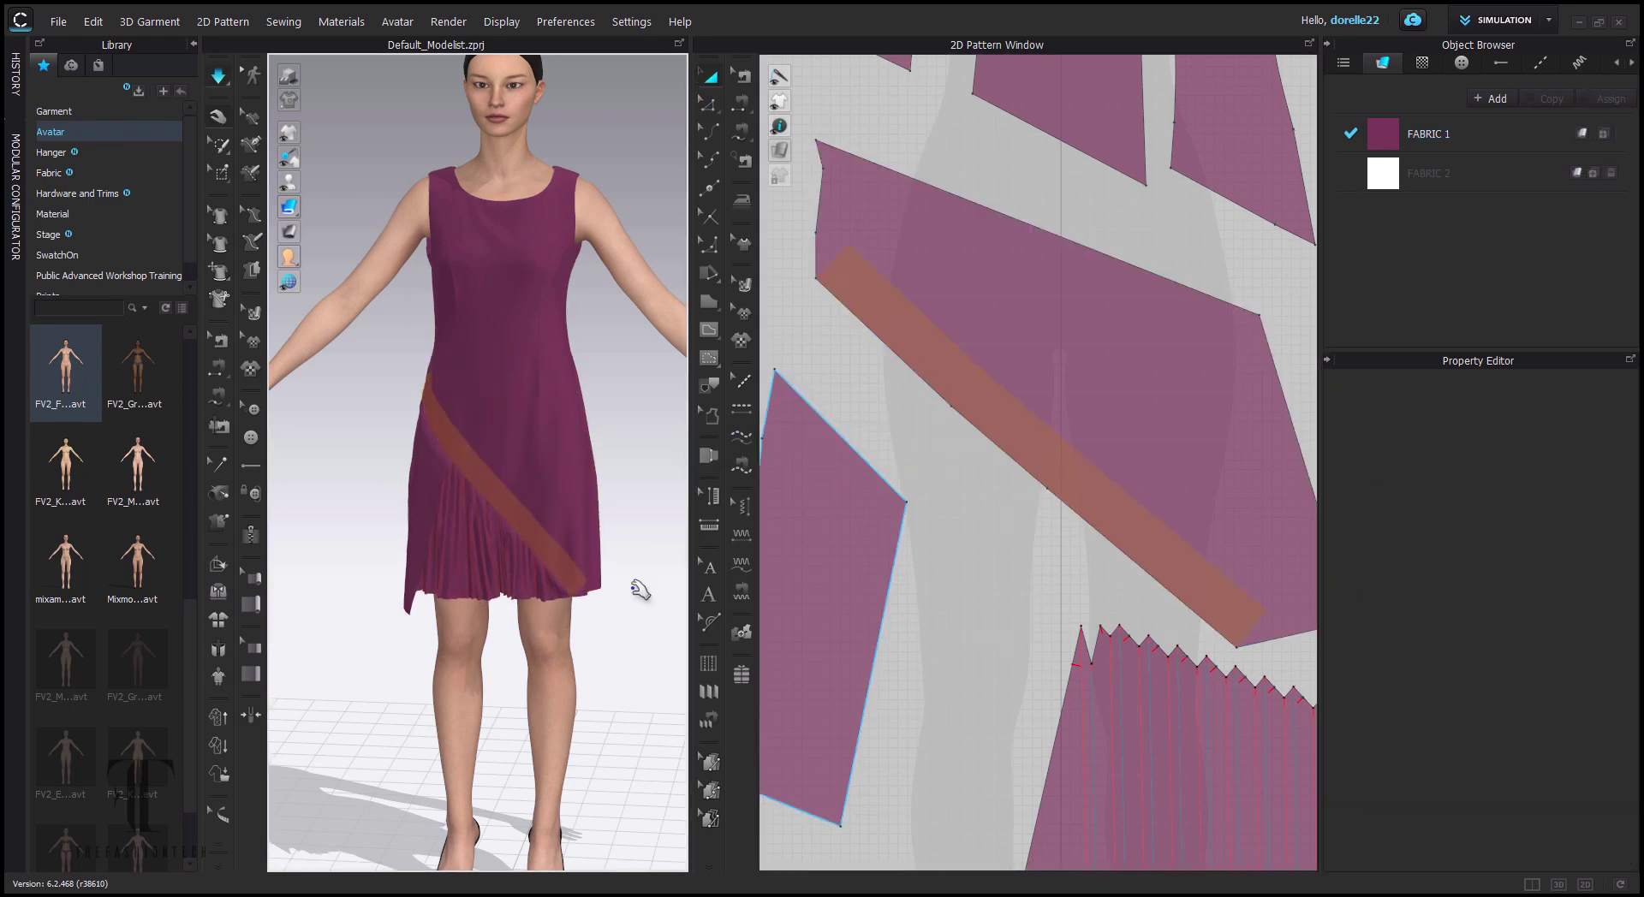
right_drag(633, 589, 403, 374)
right_drag(540, 267, 599, 325)
- Change the color of FABRIC 1 to the Pantone shade Coconut Husk
click(1480, 137)
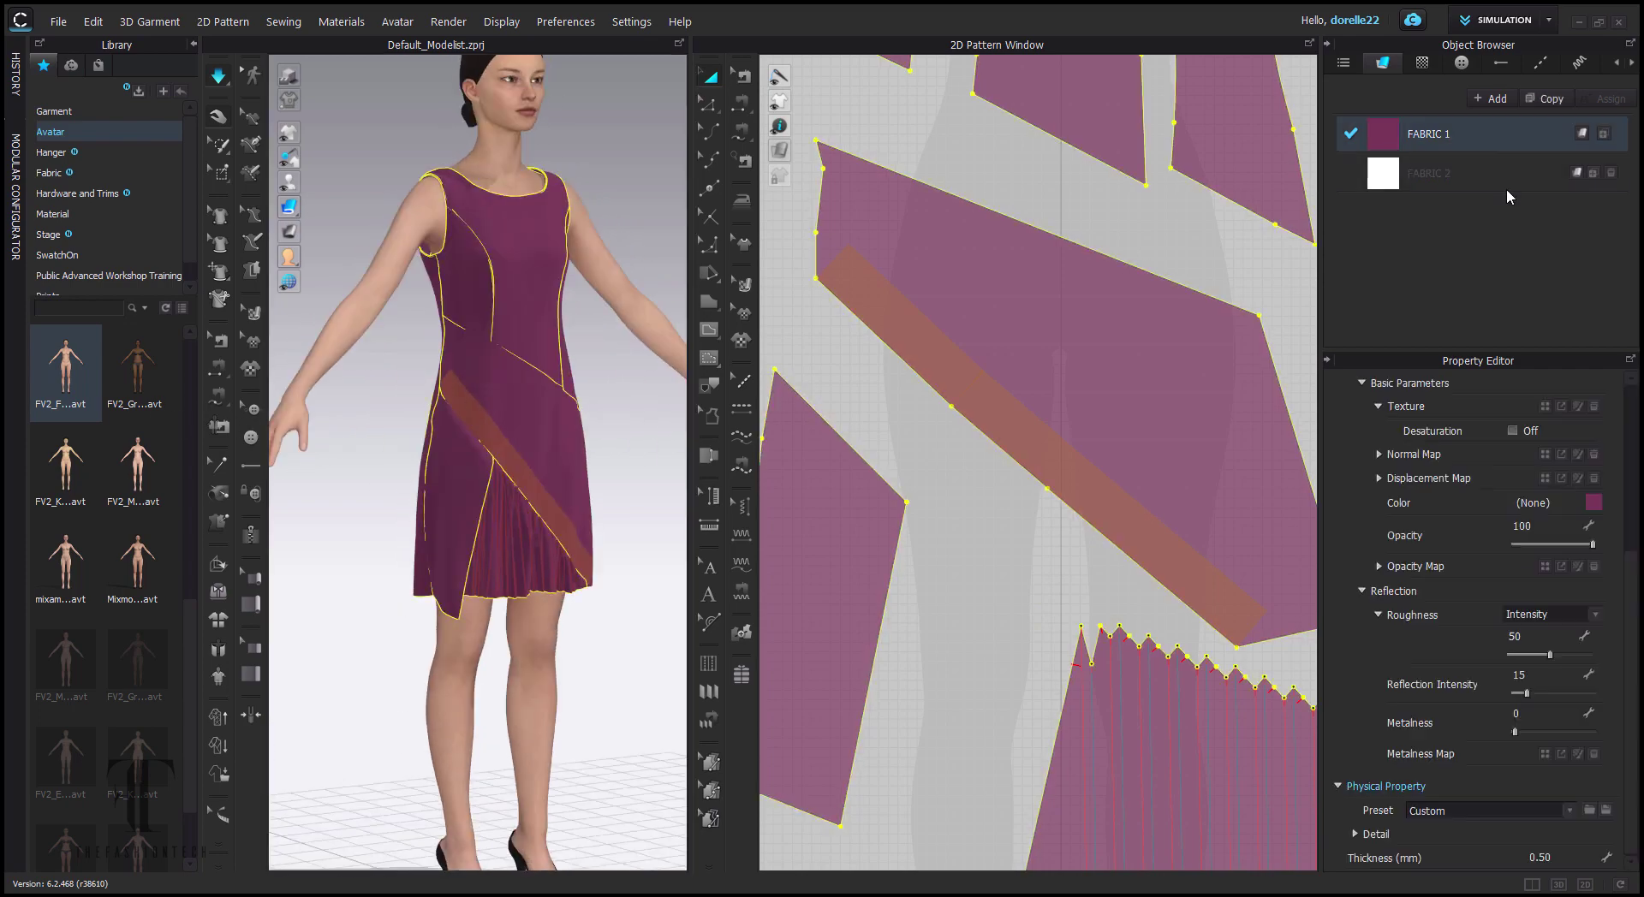
click(1593, 502)
click(536, 224)
click(775, 659)
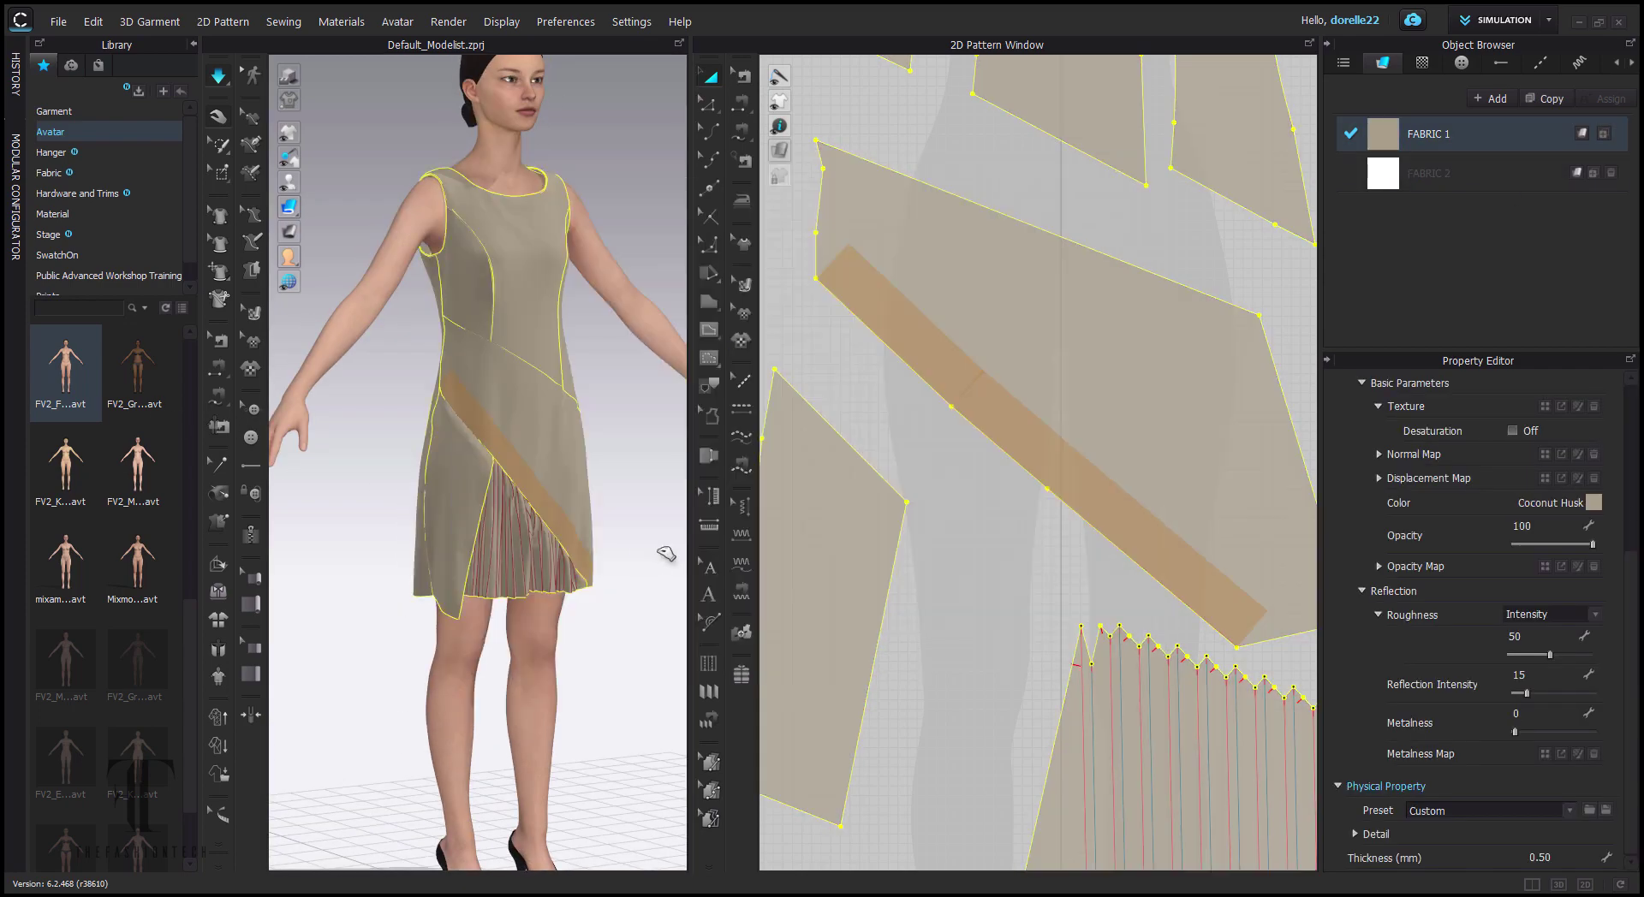
- Move the pleated panel's outer hem corner point outward in the 2D pattern and simulate the drape
right_drag(665, 554, 567, 599)
click(567, 609)
scroll(1070, 549, down, 4)
middle_drag(1070, 549, 745, 286)
click(1178, 479)
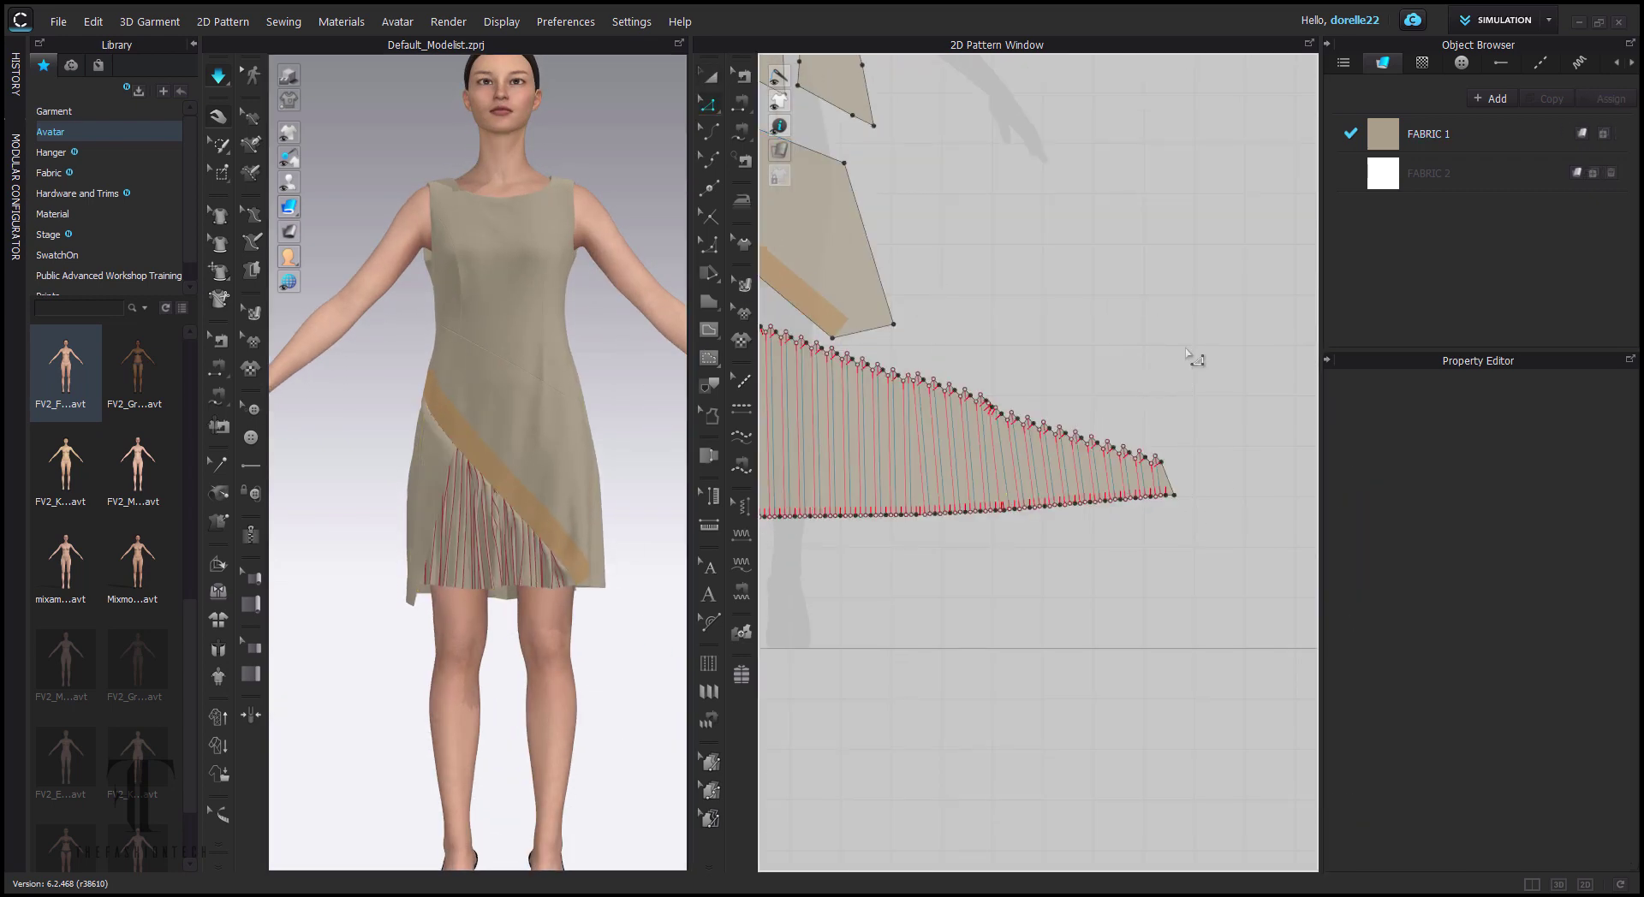
scroll(1224, 472, up, 5)
drag(1097, 530, 1143, 533)
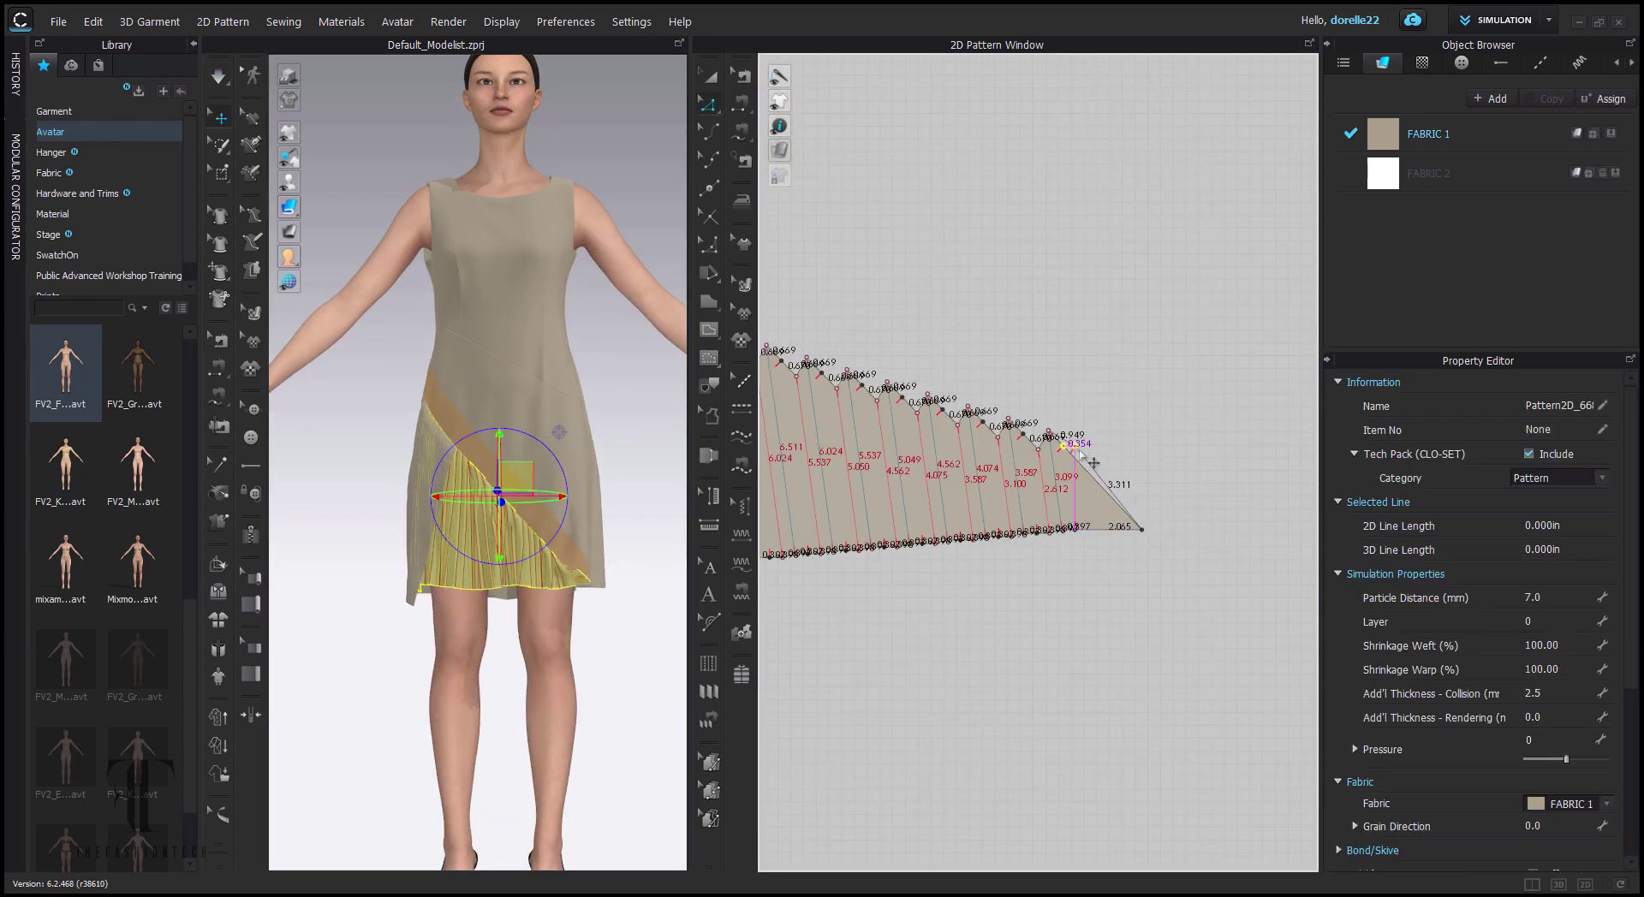
click(1150, 466)
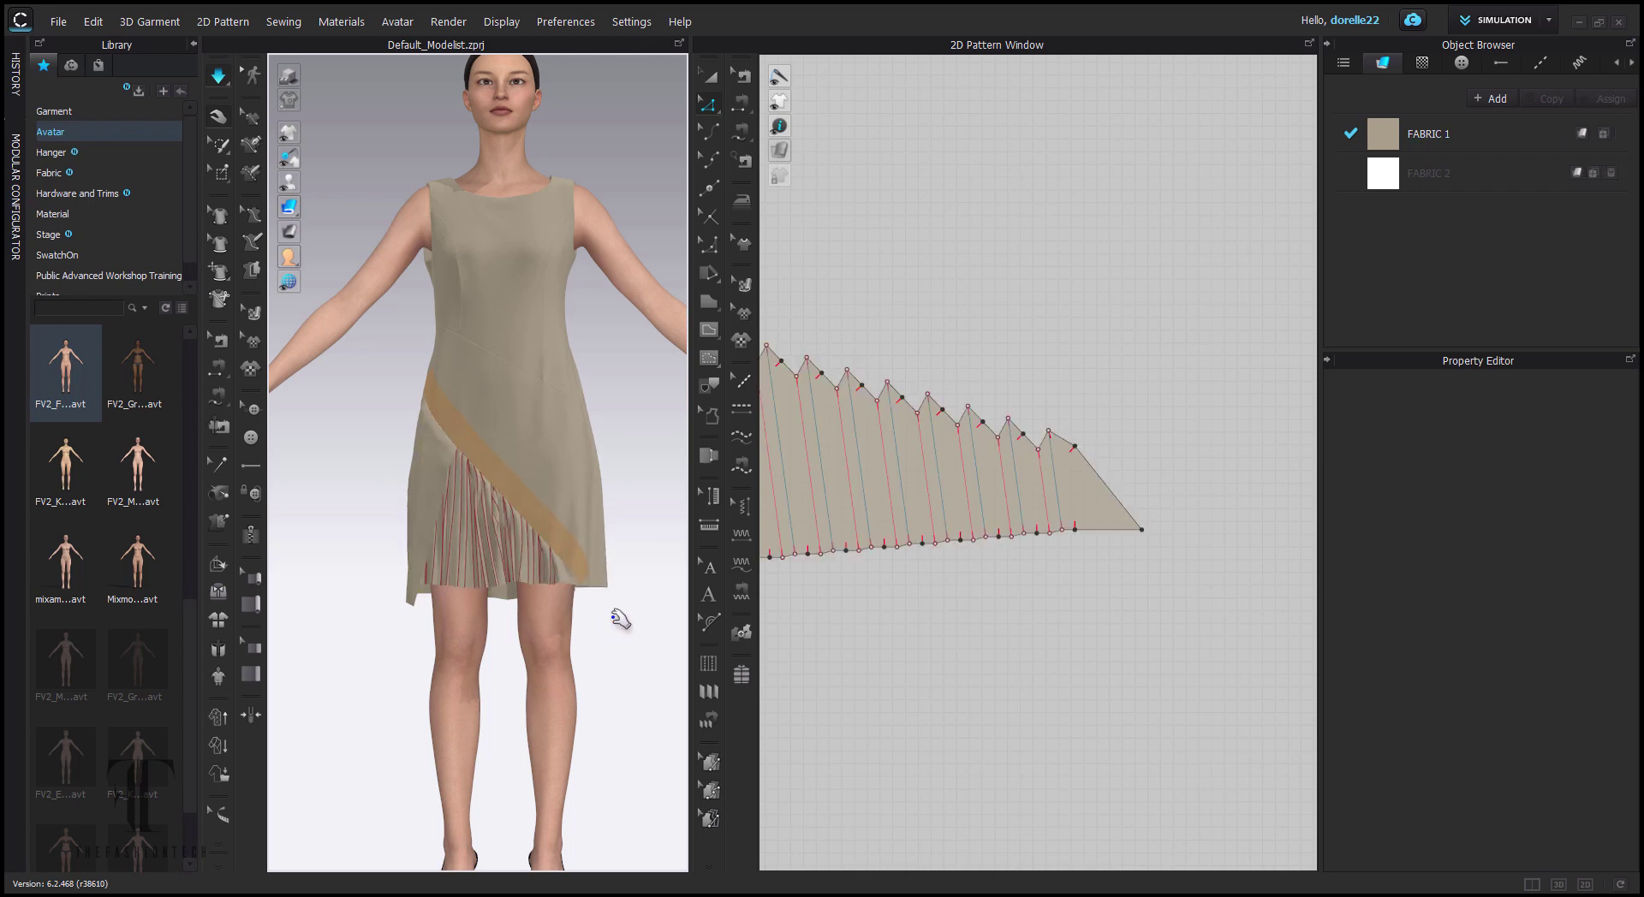
- Open the Pose folder of the avatar library
mouse_move(620, 621)
right_down()
mouse_move(671, 627)
mouse_move(610, 591)
right_up()
middle_drag(599, 446, 598, 510)
right_drag(601, 454, 174, 443)
scroll(163, 442, up, 5)
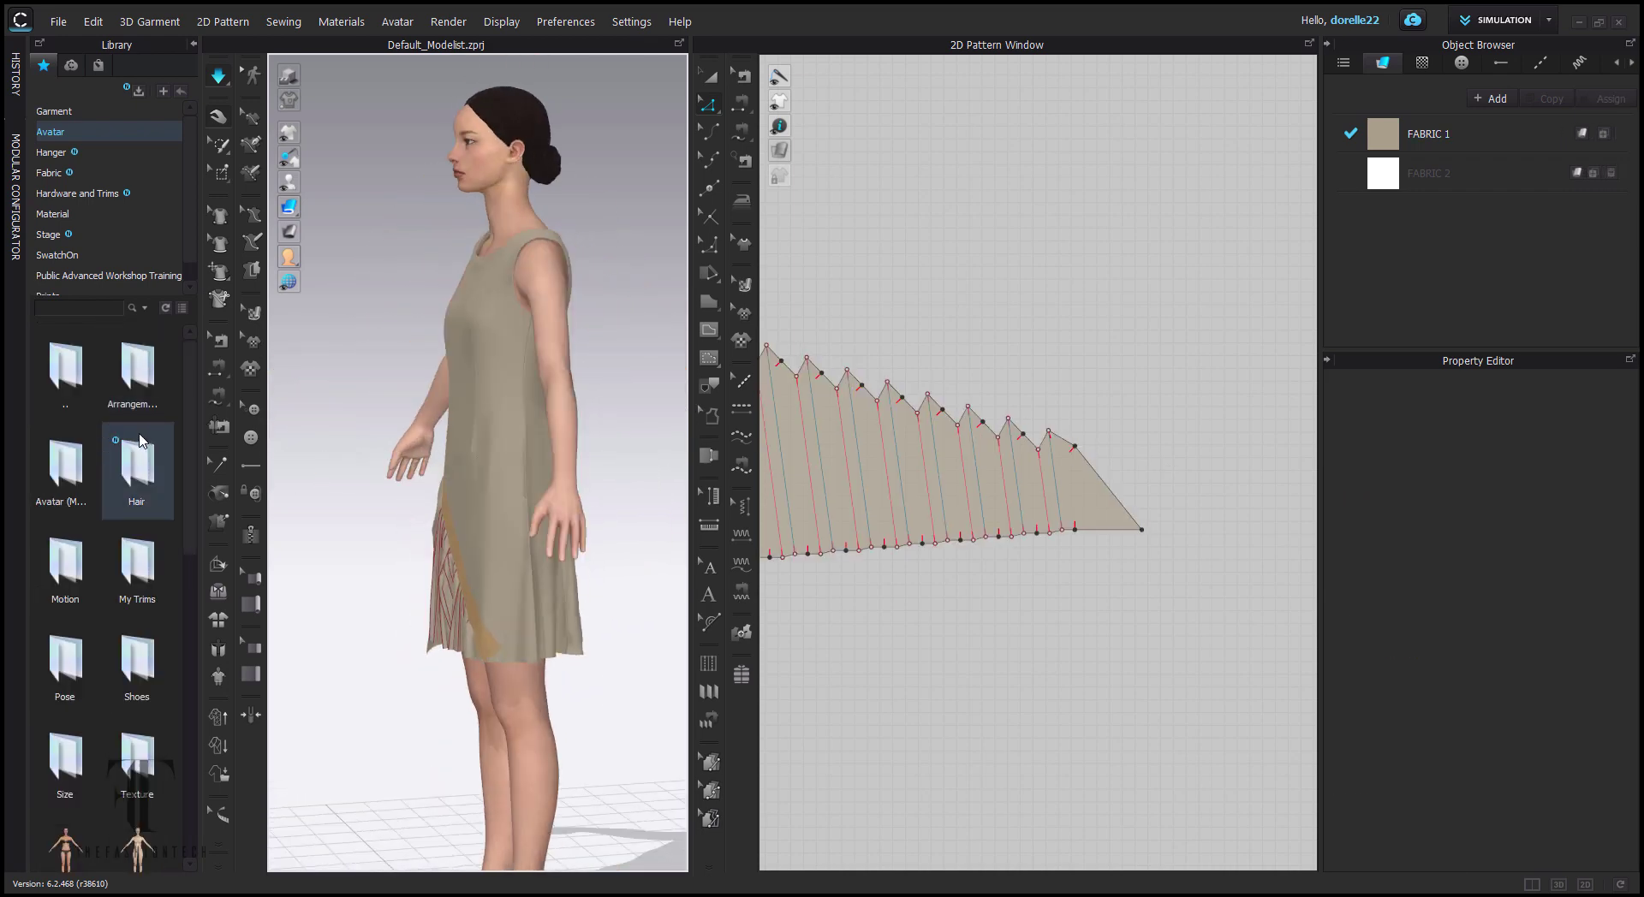
double_click(74, 443)
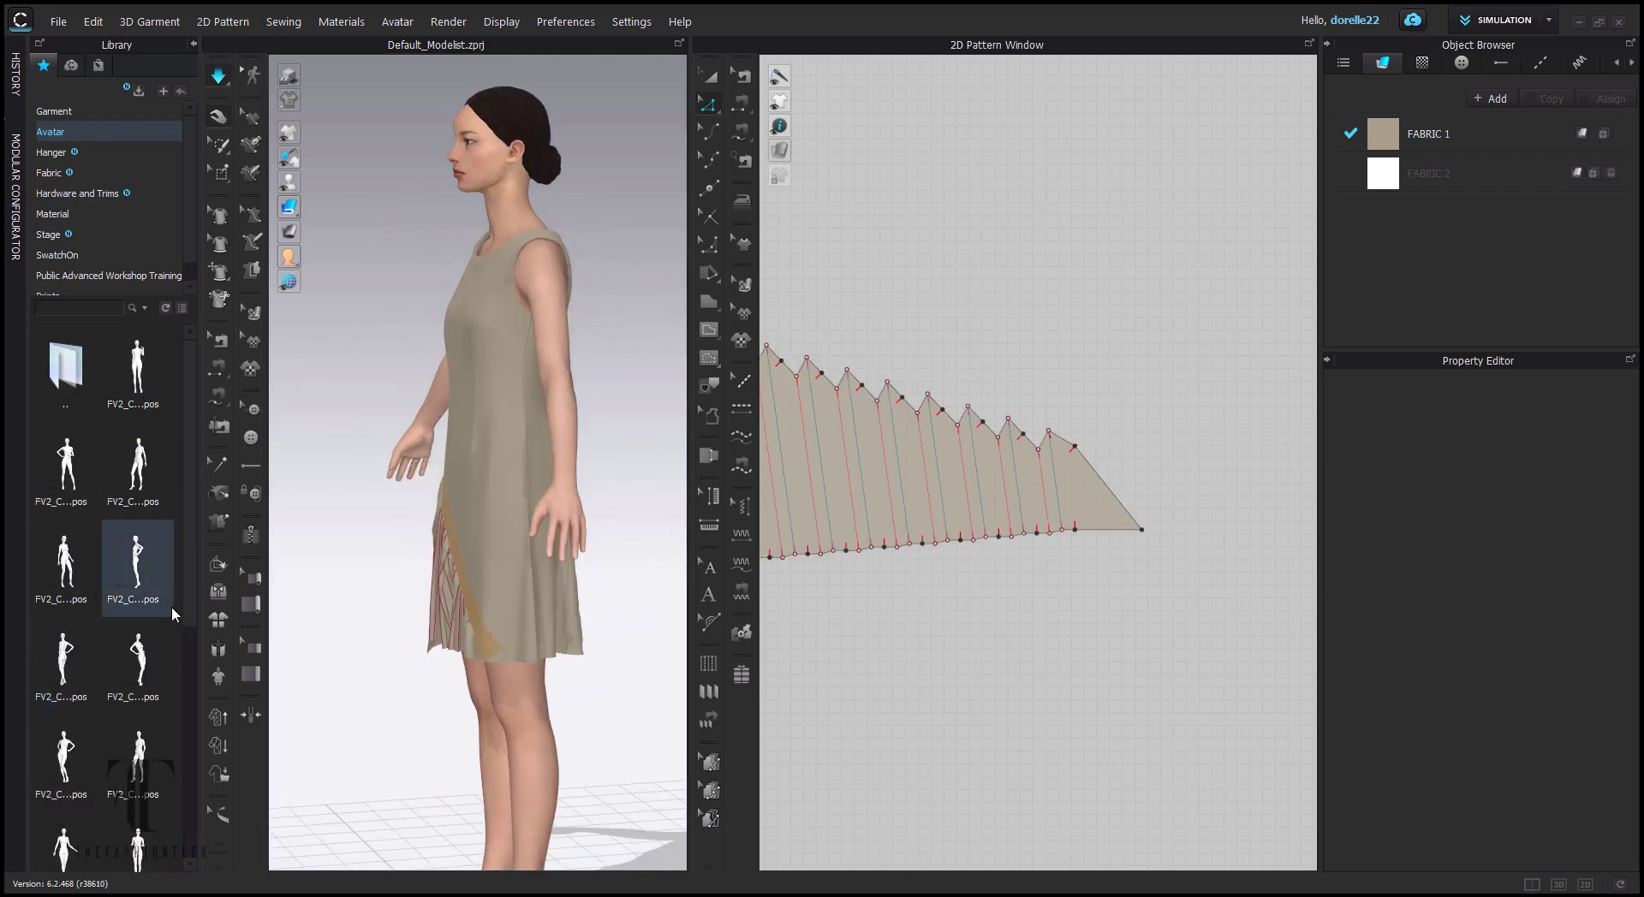
- Try the hand-on-hip pose on the avatar and pull the dress into place around the waist
double_click(66, 470)
click(834, 513)
right_drag(627, 590, 742, 562)
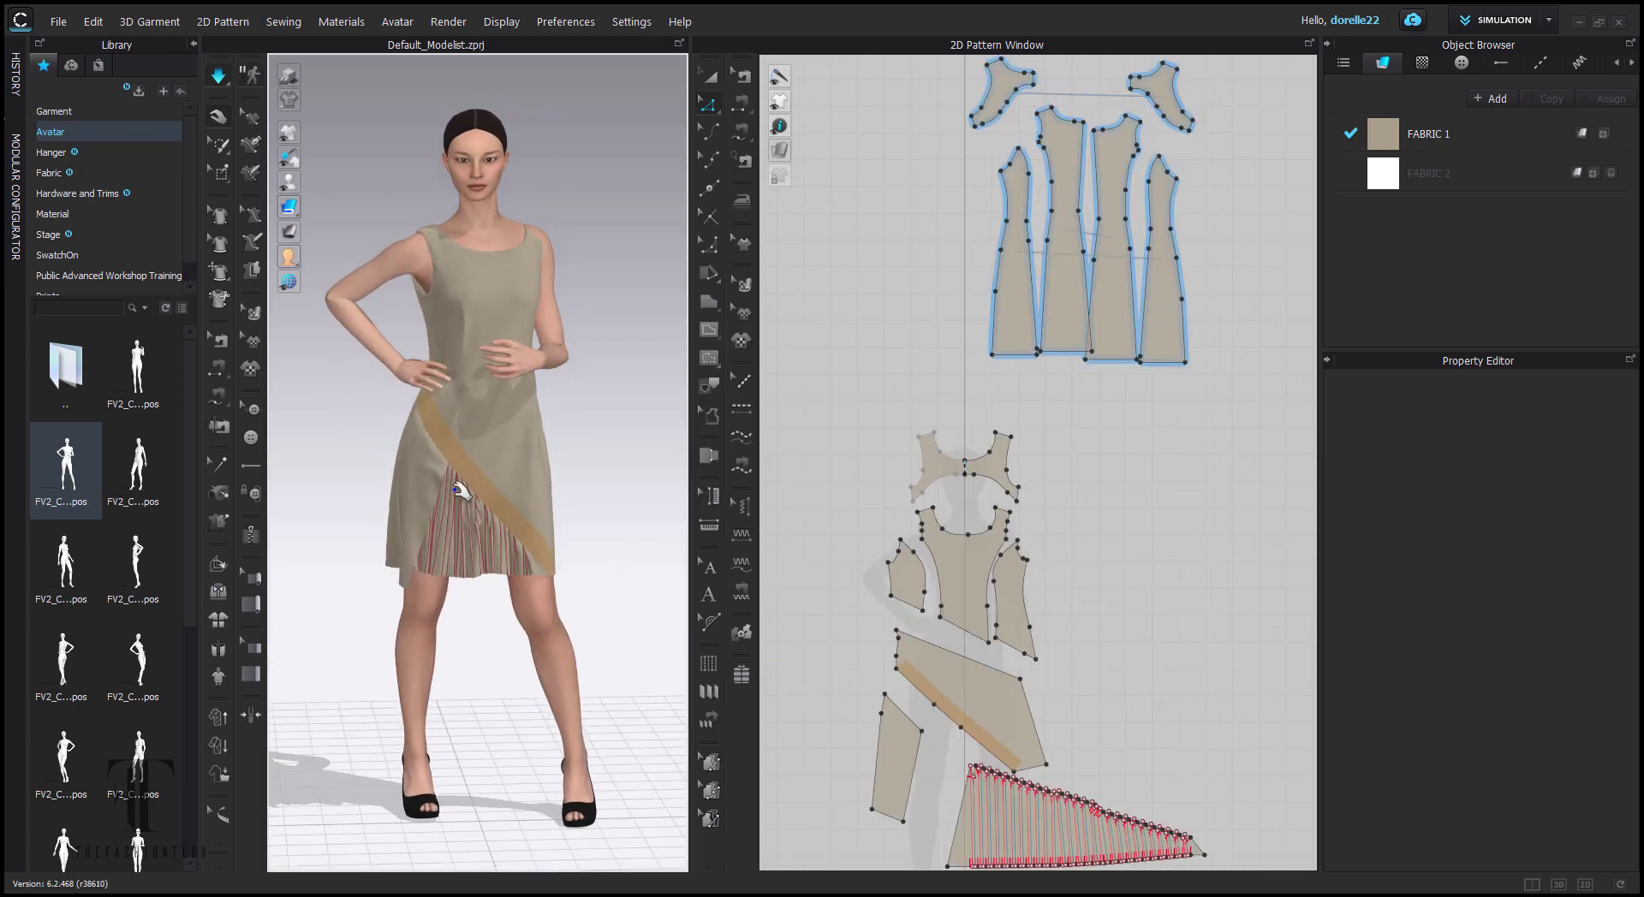
right_drag(614, 443, 480, 342)
drag(478, 284, 433, 237)
right_drag(514, 248, 698, 272)
drag(492, 374, 512, 399)
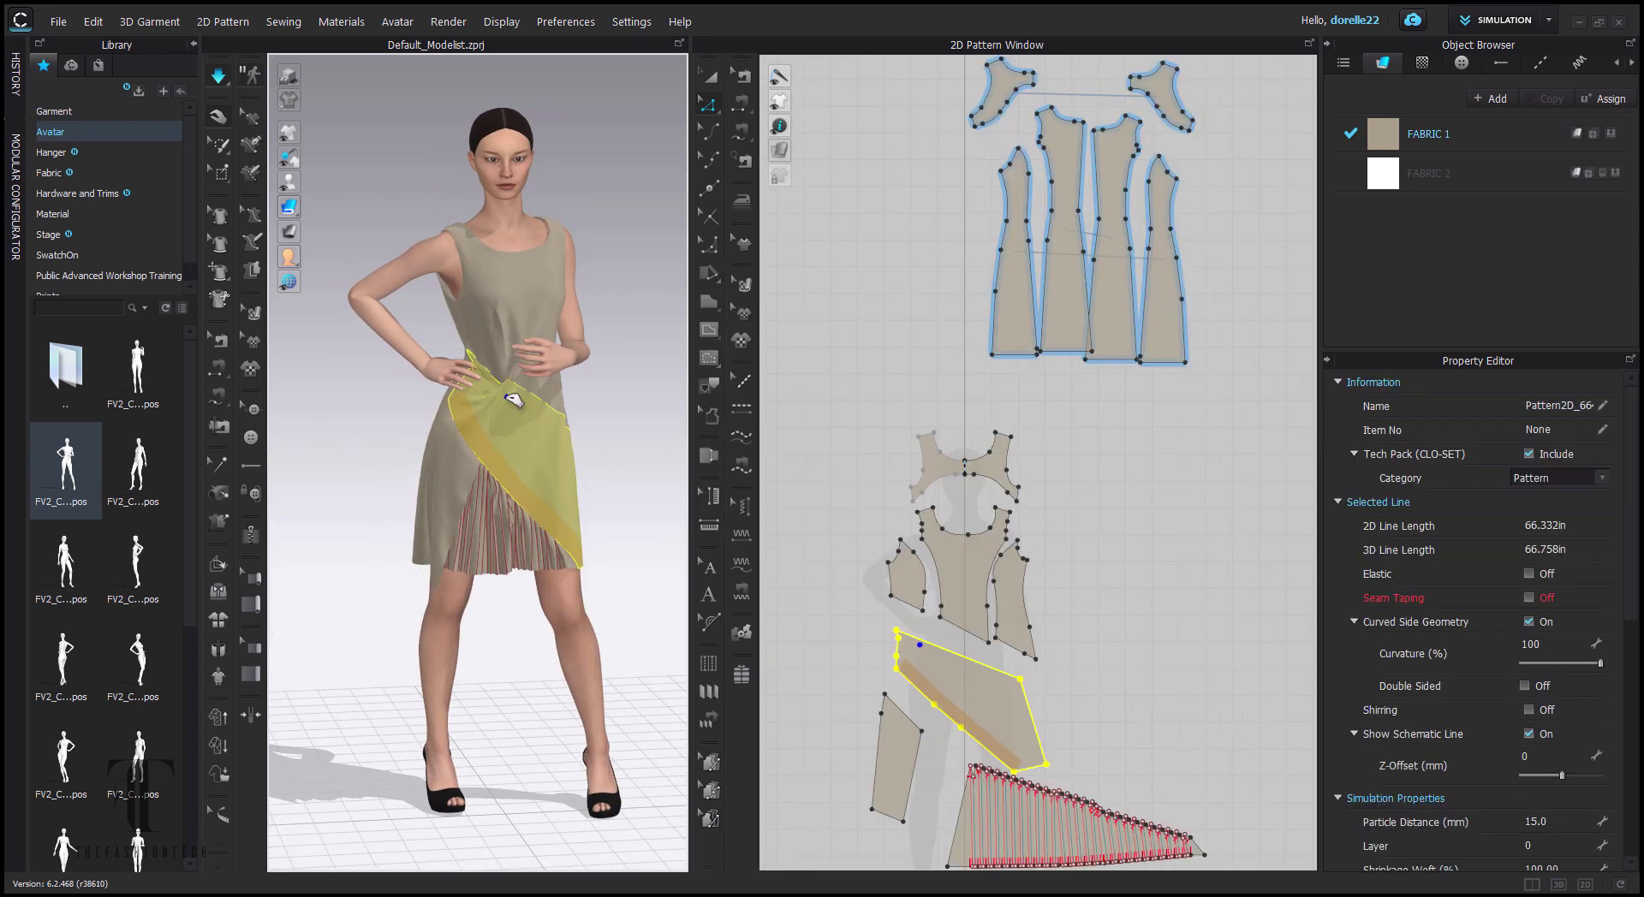
click(445, 248)
- Apply the relaxed standing pose with lowered arms to the avatar and pull the dress smooth at the bodice and hem
double_click(65, 561)
click(830, 509)
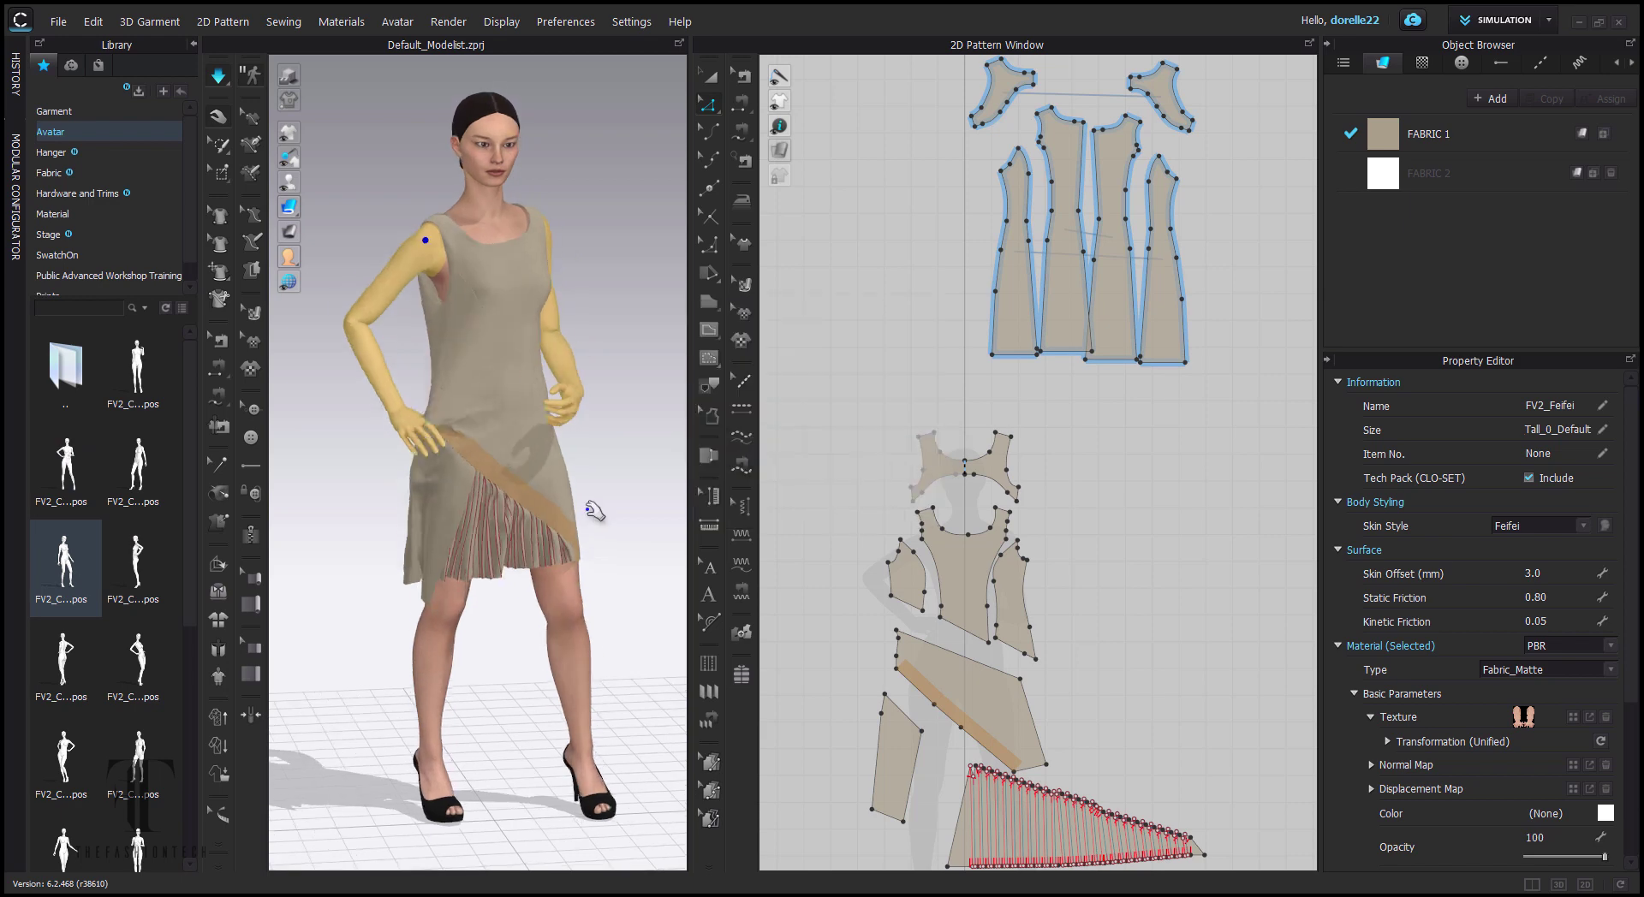
click(623, 366)
right_drag(623, 366, 488, 370)
drag(502, 249, 513, 159)
click(635, 334)
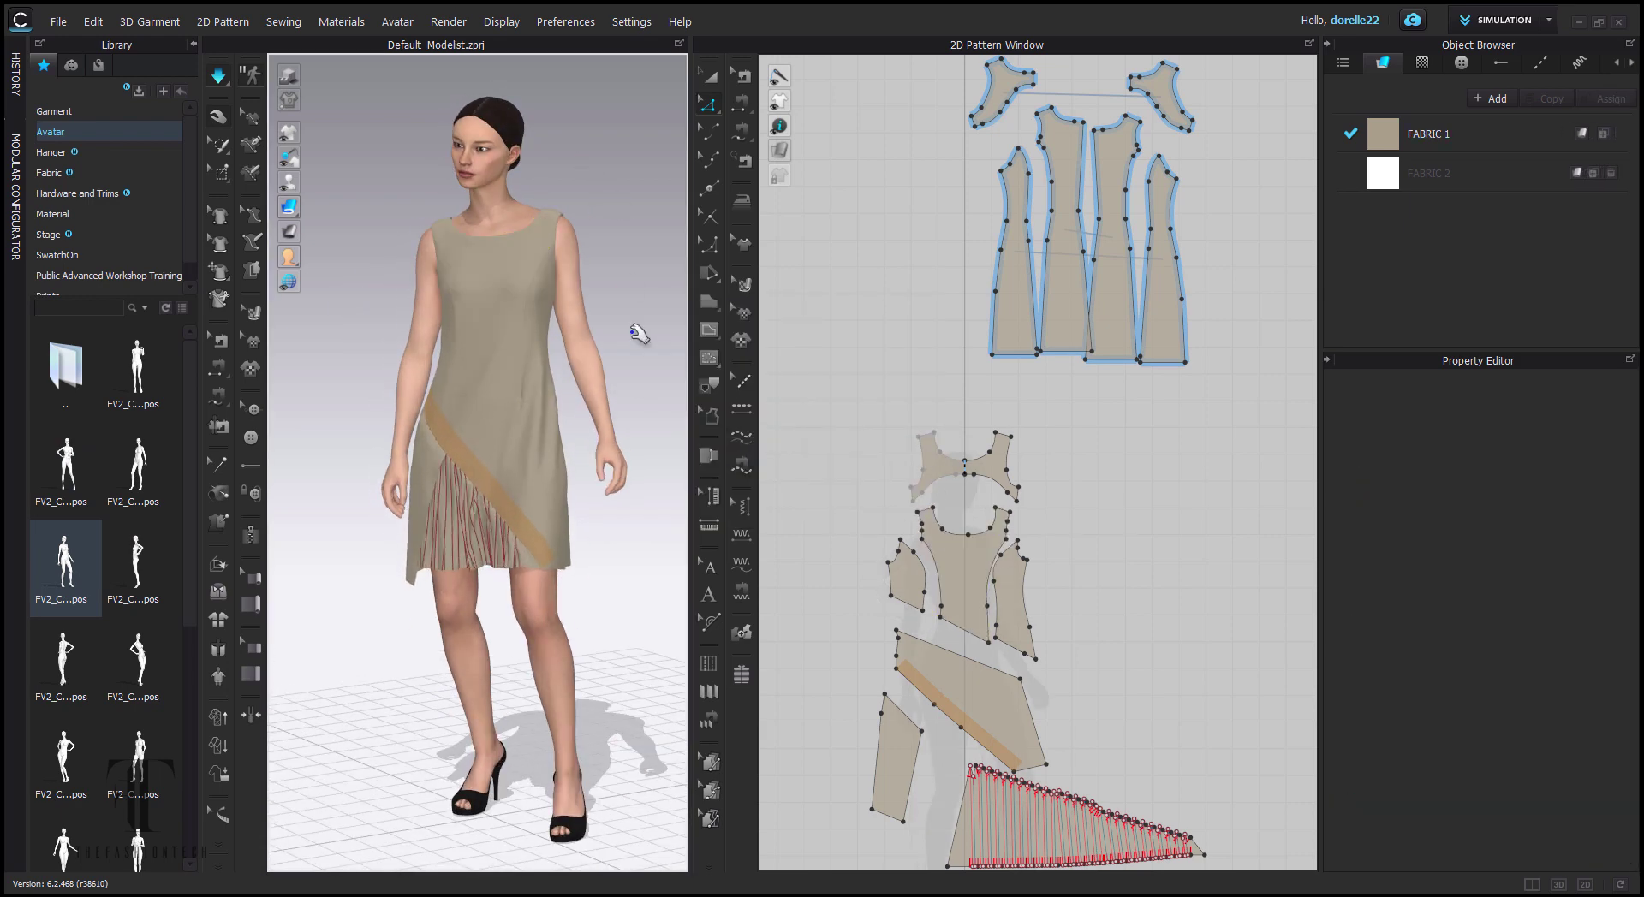
drag(574, 594, 580, 599)
click(613, 591)
right_drag(612, 590, 840, 396)
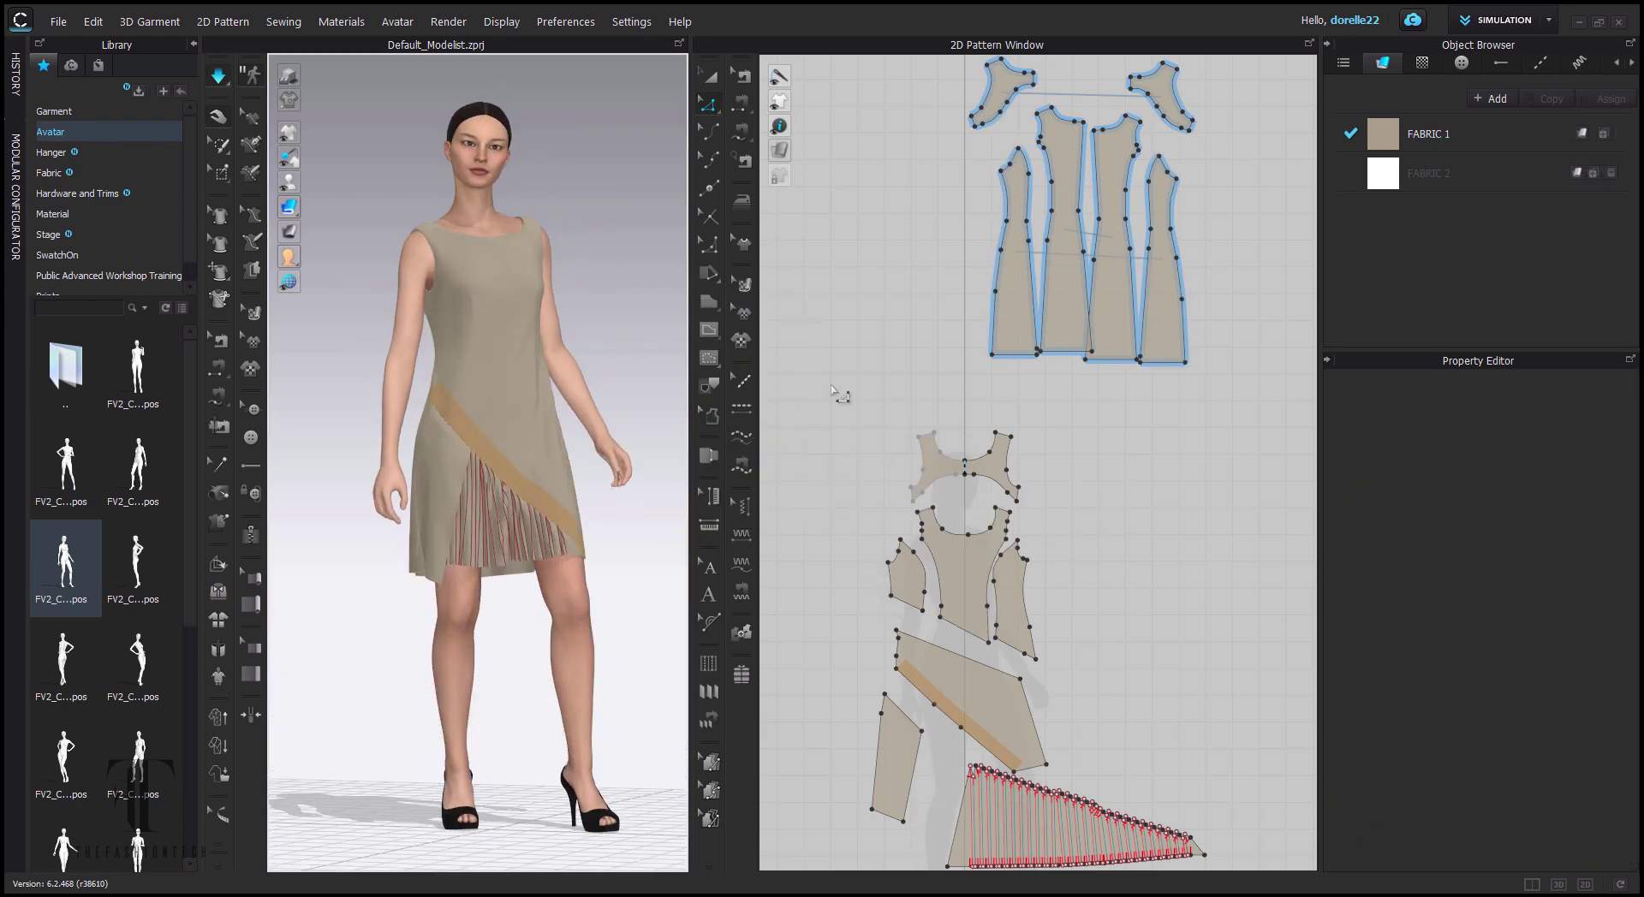
- Locate the pleated panel in the 2D pattern and adjust the crowded pair of fold lines near its middle
click(505, 501)
scroll(1168, 709, down, 1)
middle_drag(1169, 709, 1037, 283)
scroll(1066, 492, up, 5)
scroll(1040, 285, up, 3)
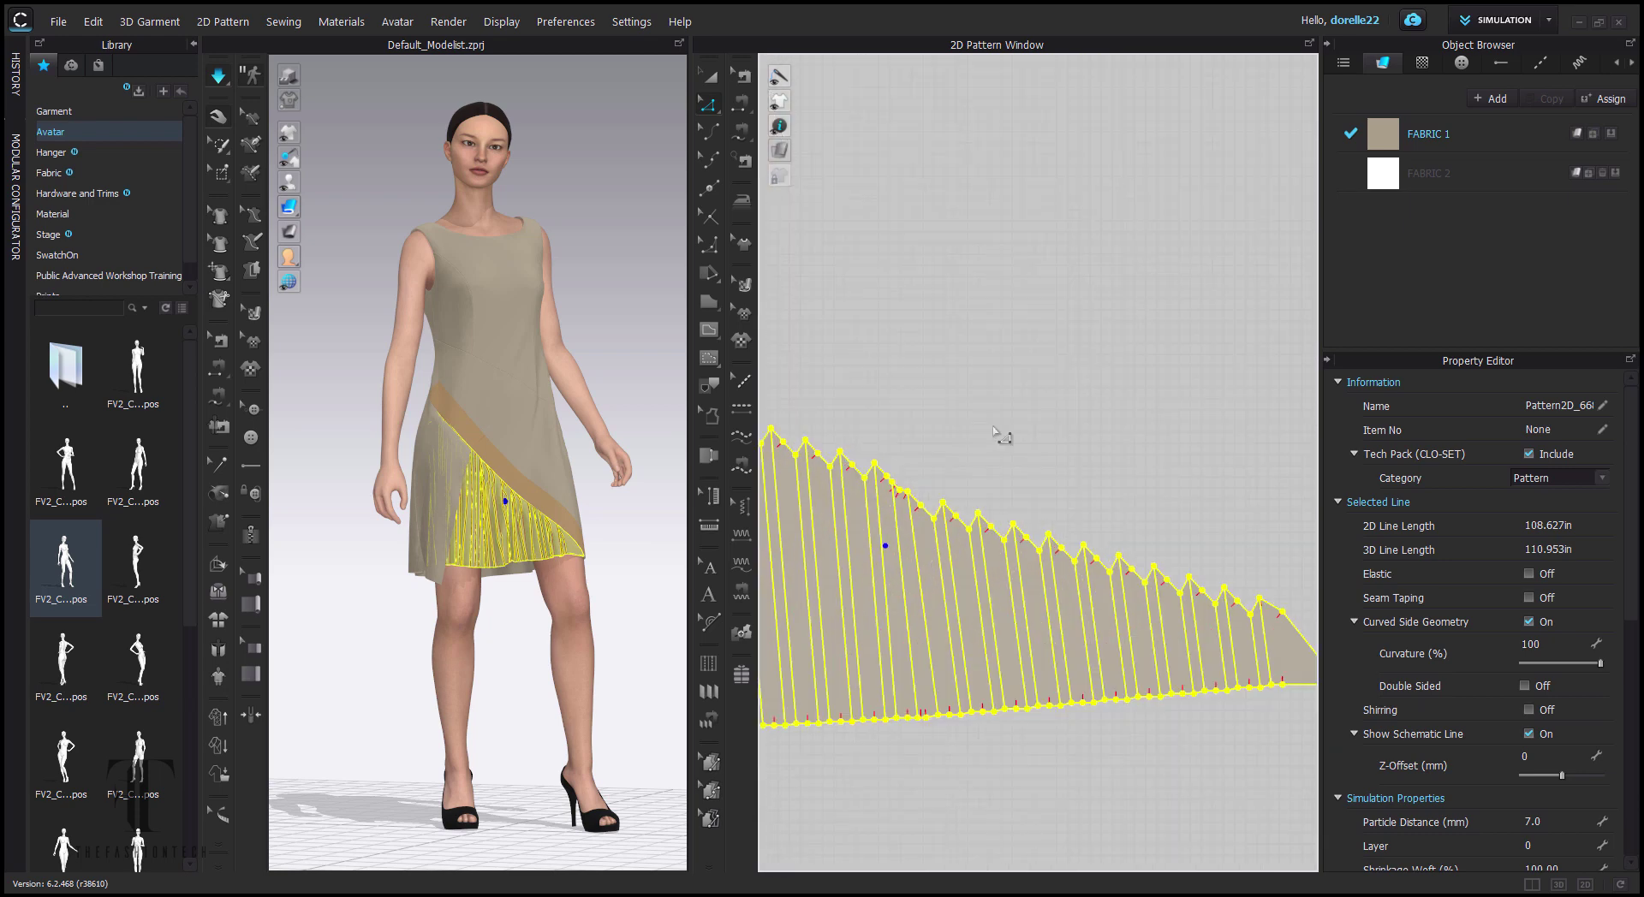
middle_drag(1001, 440, 1061, 268)
key(Escape)
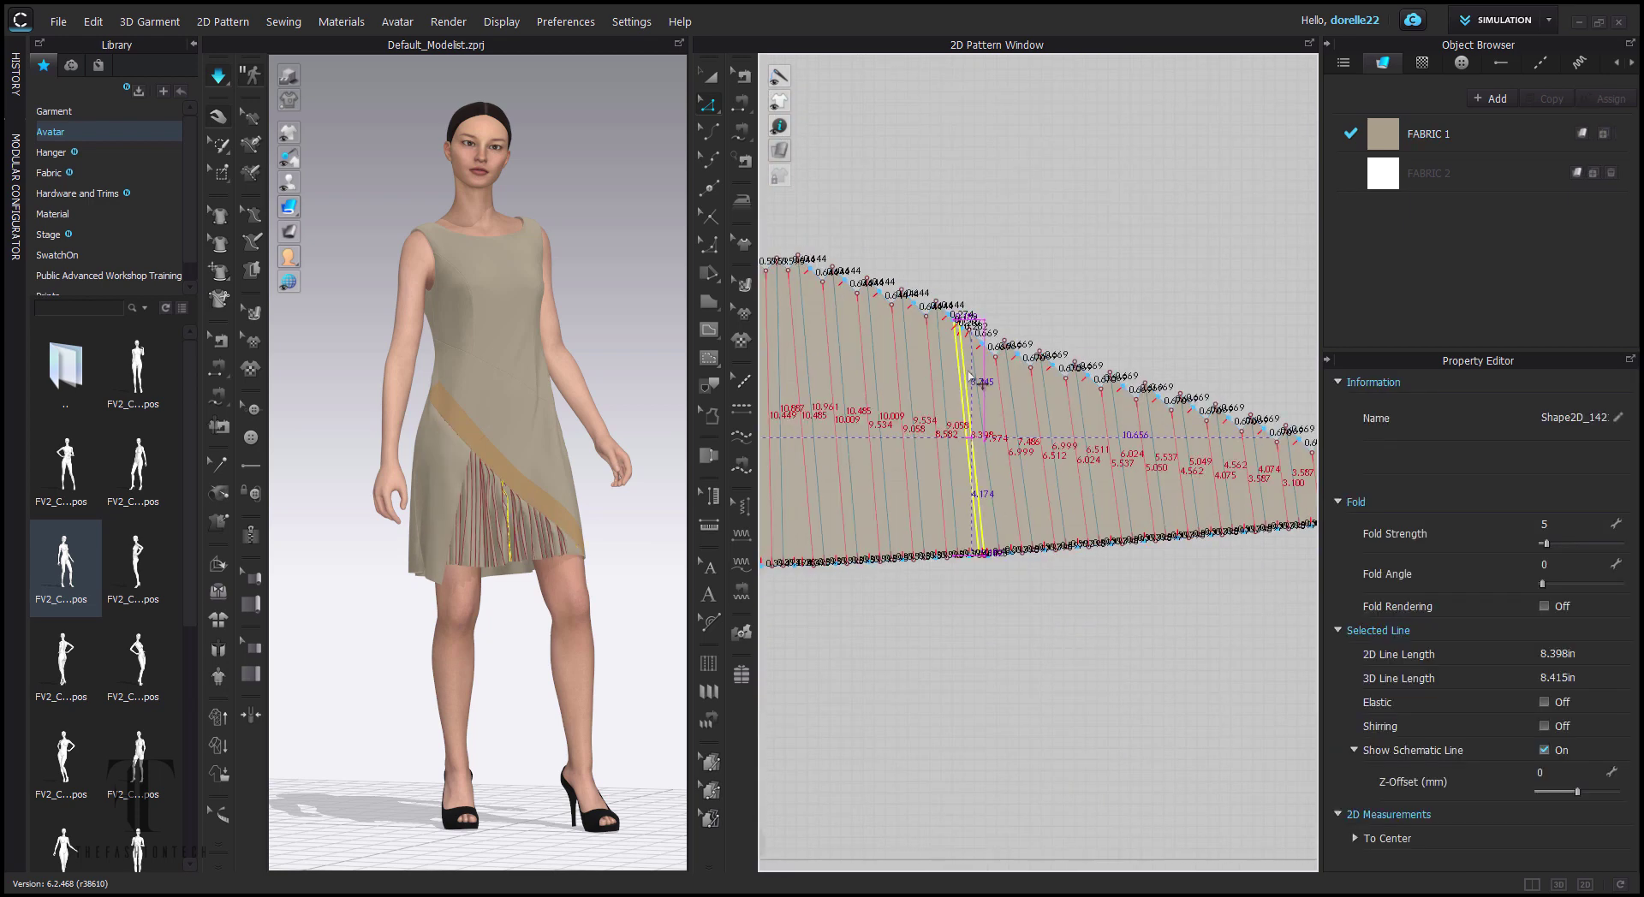
click(1057, 283)
- Pull the pleated panel in the 3D simulation to resettle its middle pleats
click(513, 515)
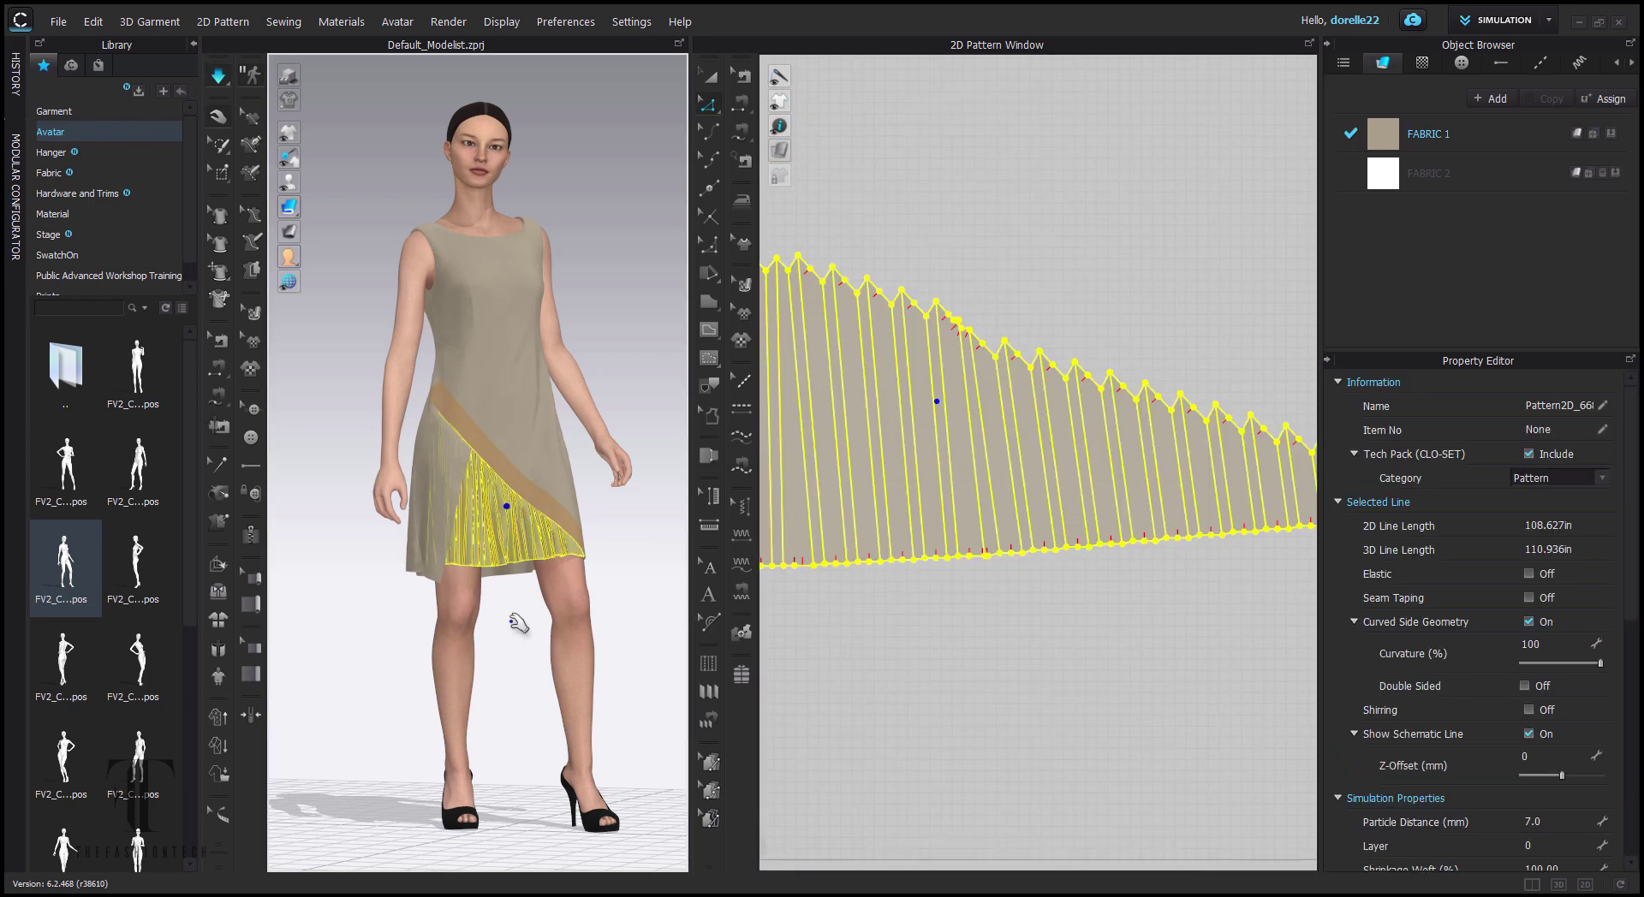
click(515, 623)
scroll(546, 539, up, 3)
right_drag(536, 514, 411, 544)
click(461, 530)
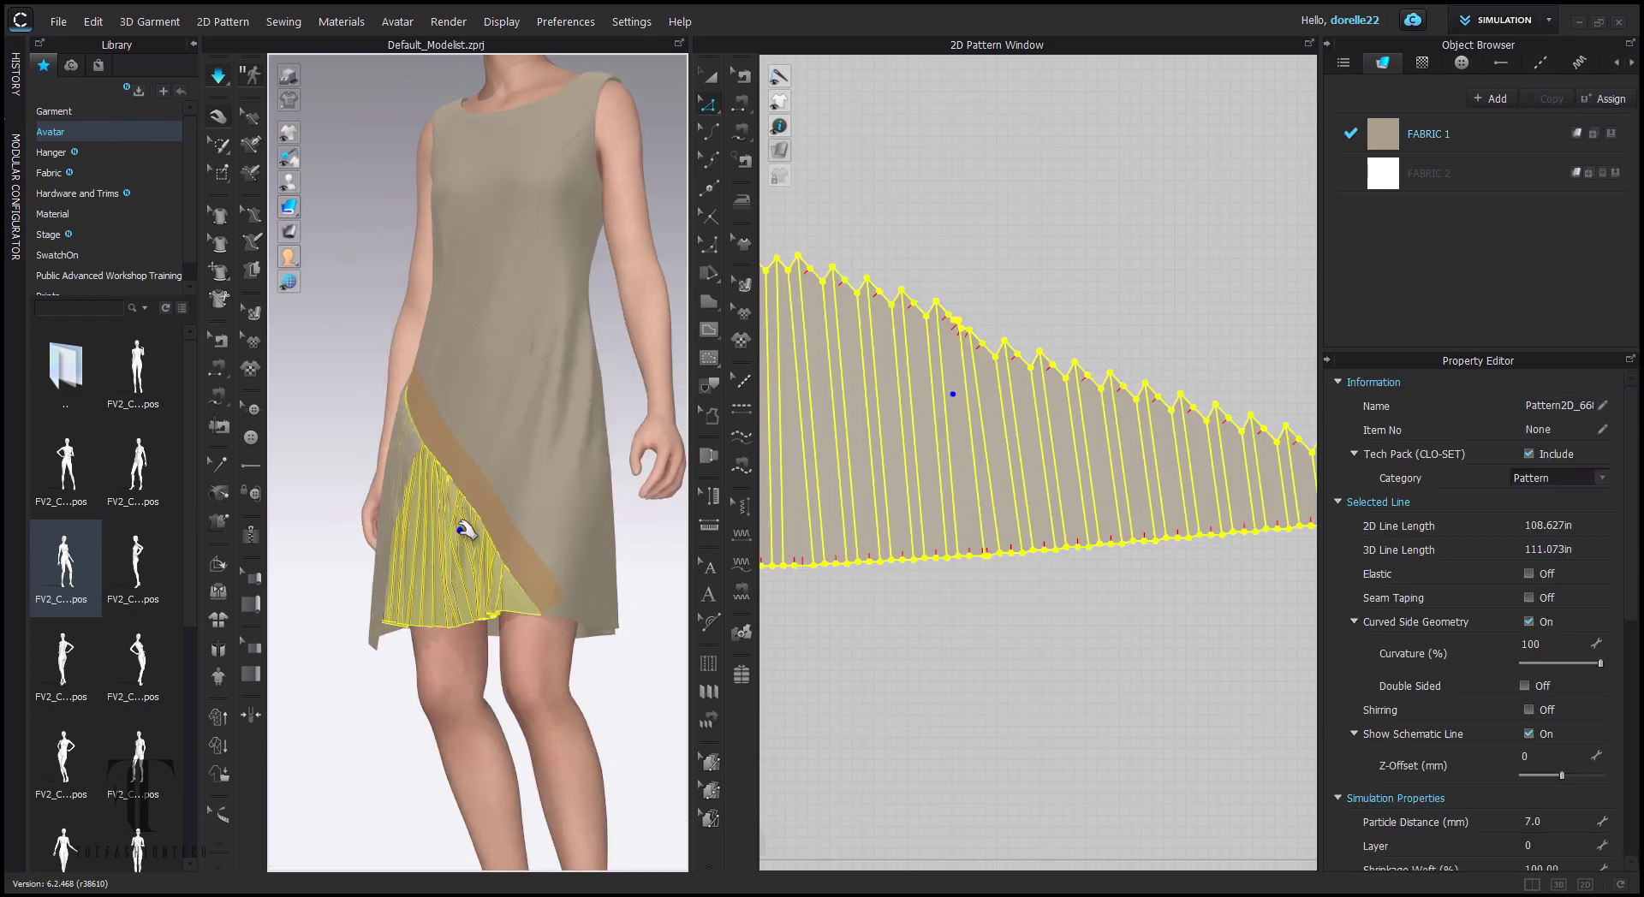
- Reposition the misplaced points at the middle pleat peak on the pleated panel's upper edge and pull the pleats down in 3D
key(Escape)
scroll(962, 333, up, 3)
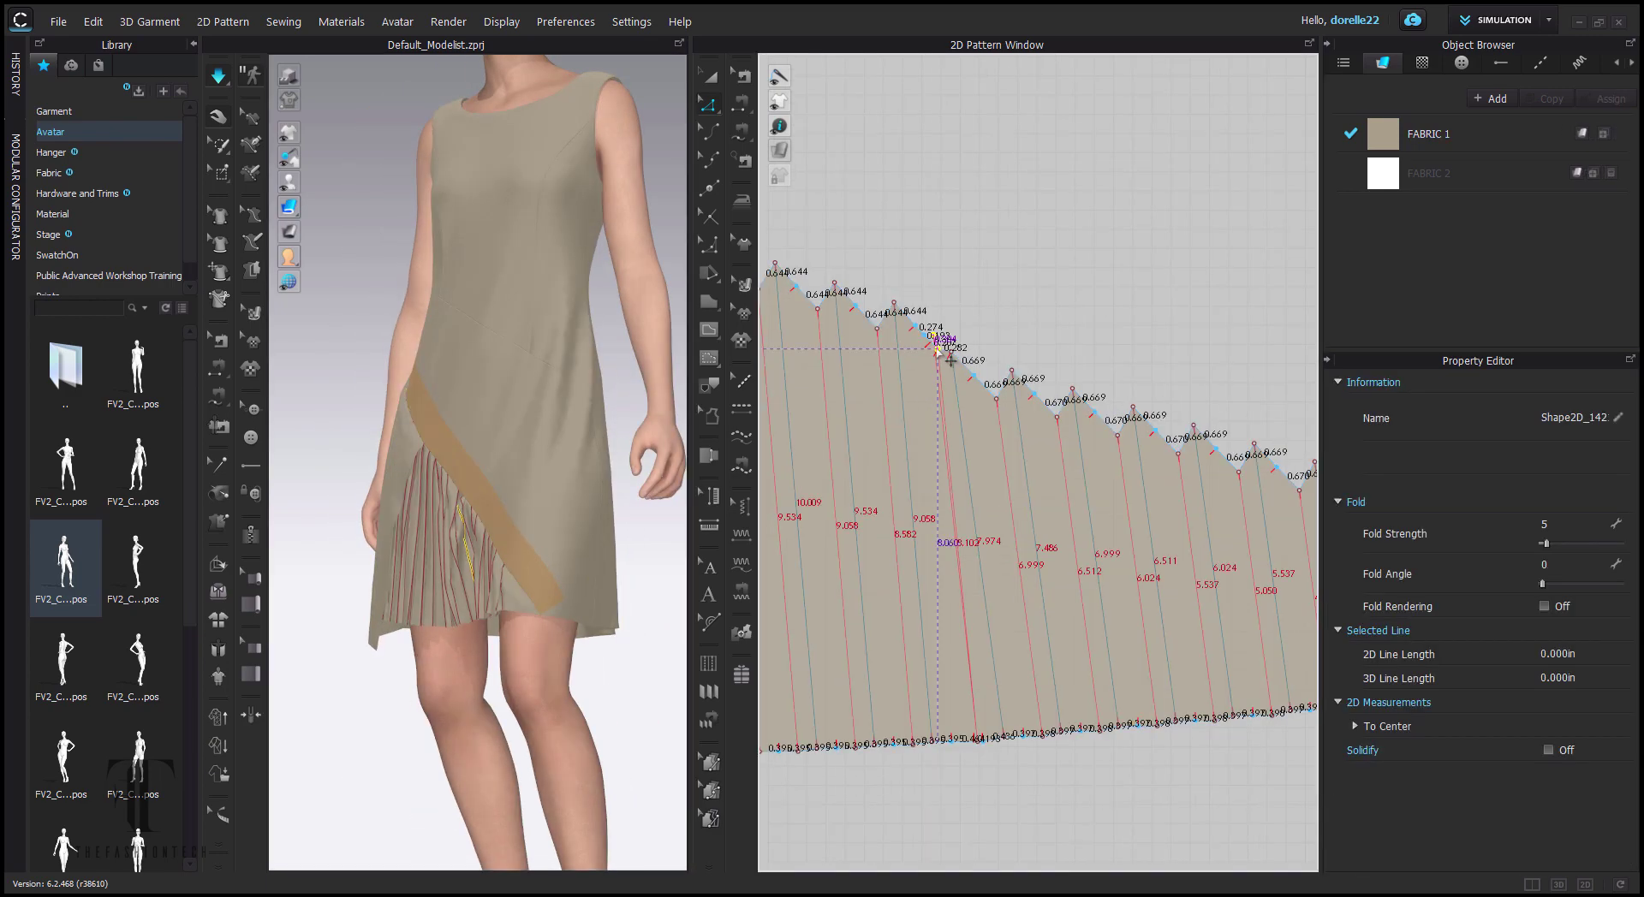
click(939, 364)
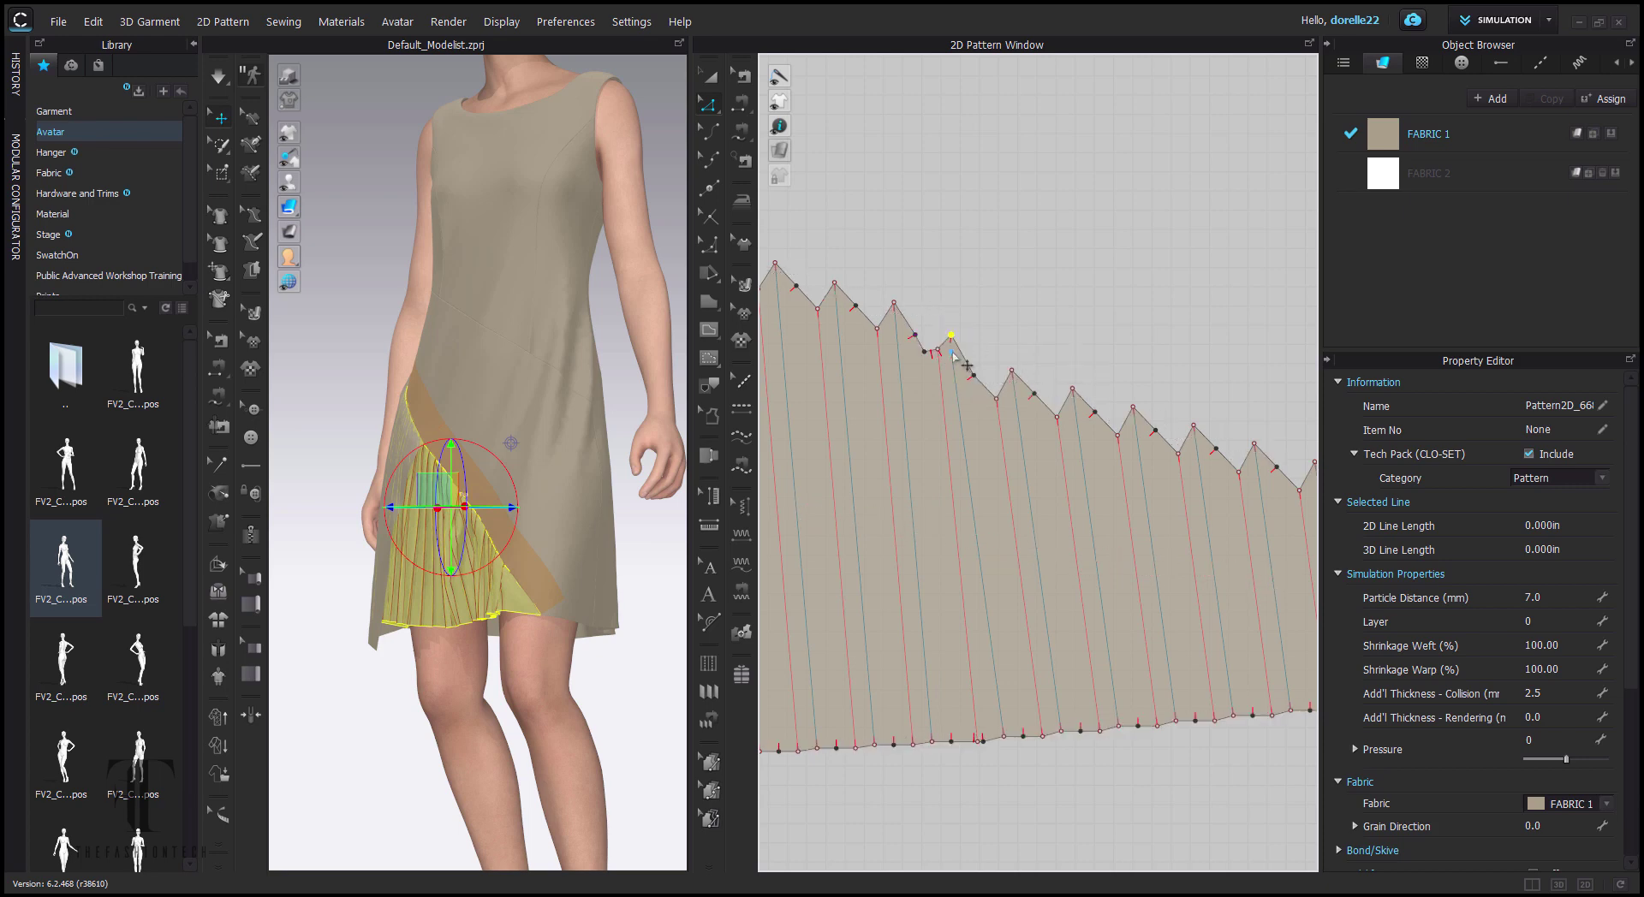
click(1004, 321)
click(463, 637)
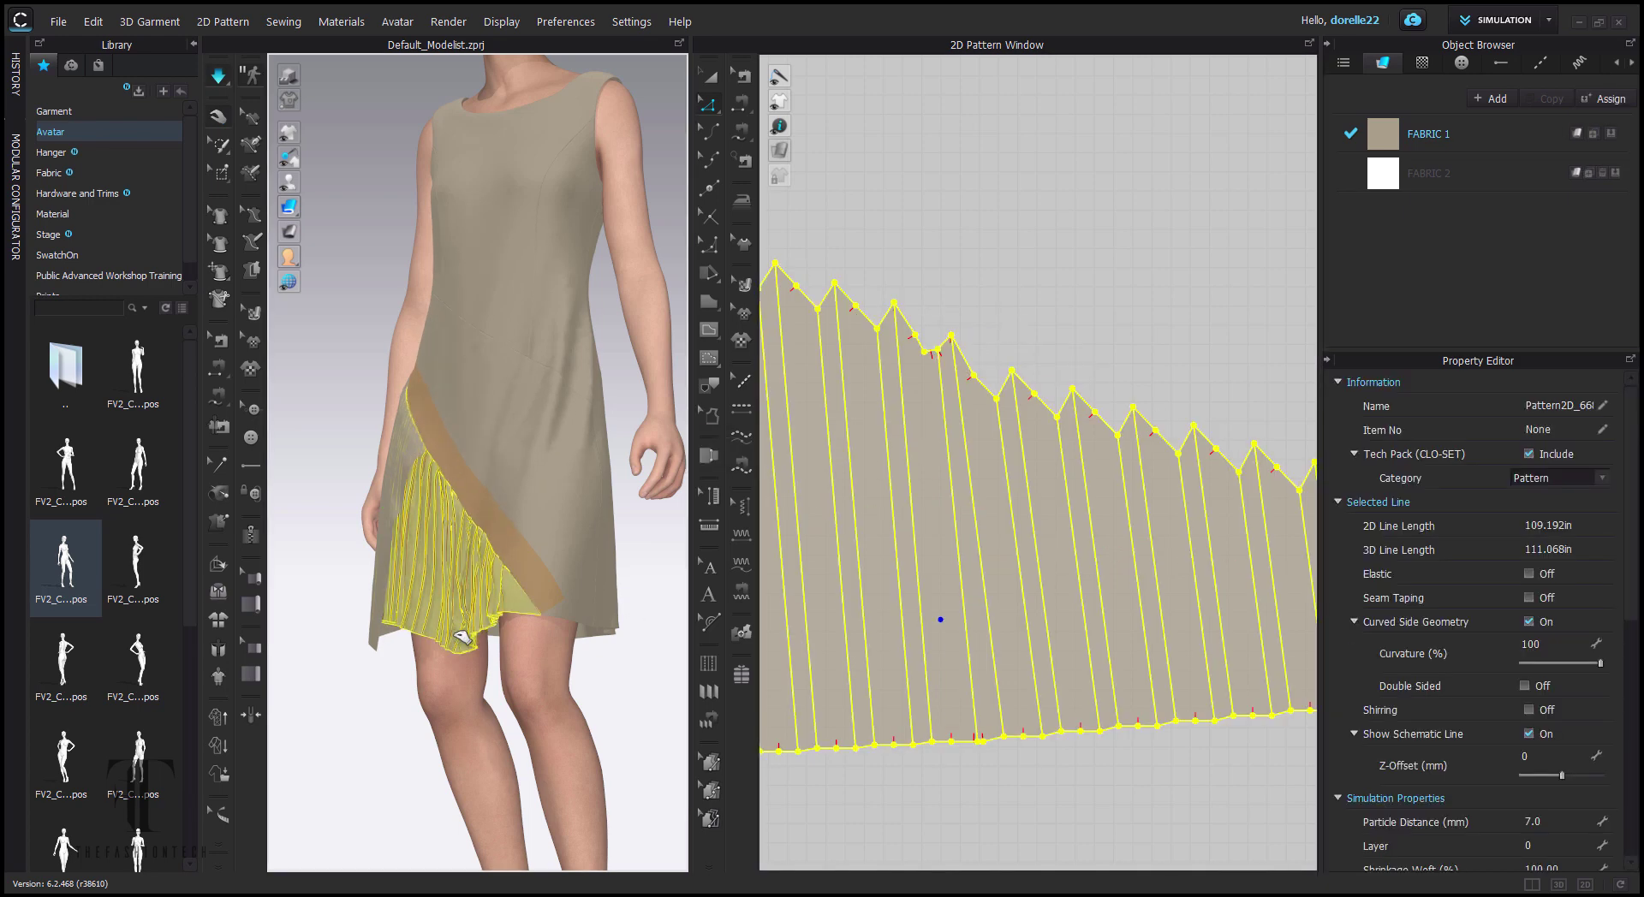
click(391, 646)
right_drag(391, 645, 425, 634)
scroll(425, 634, down, 3)
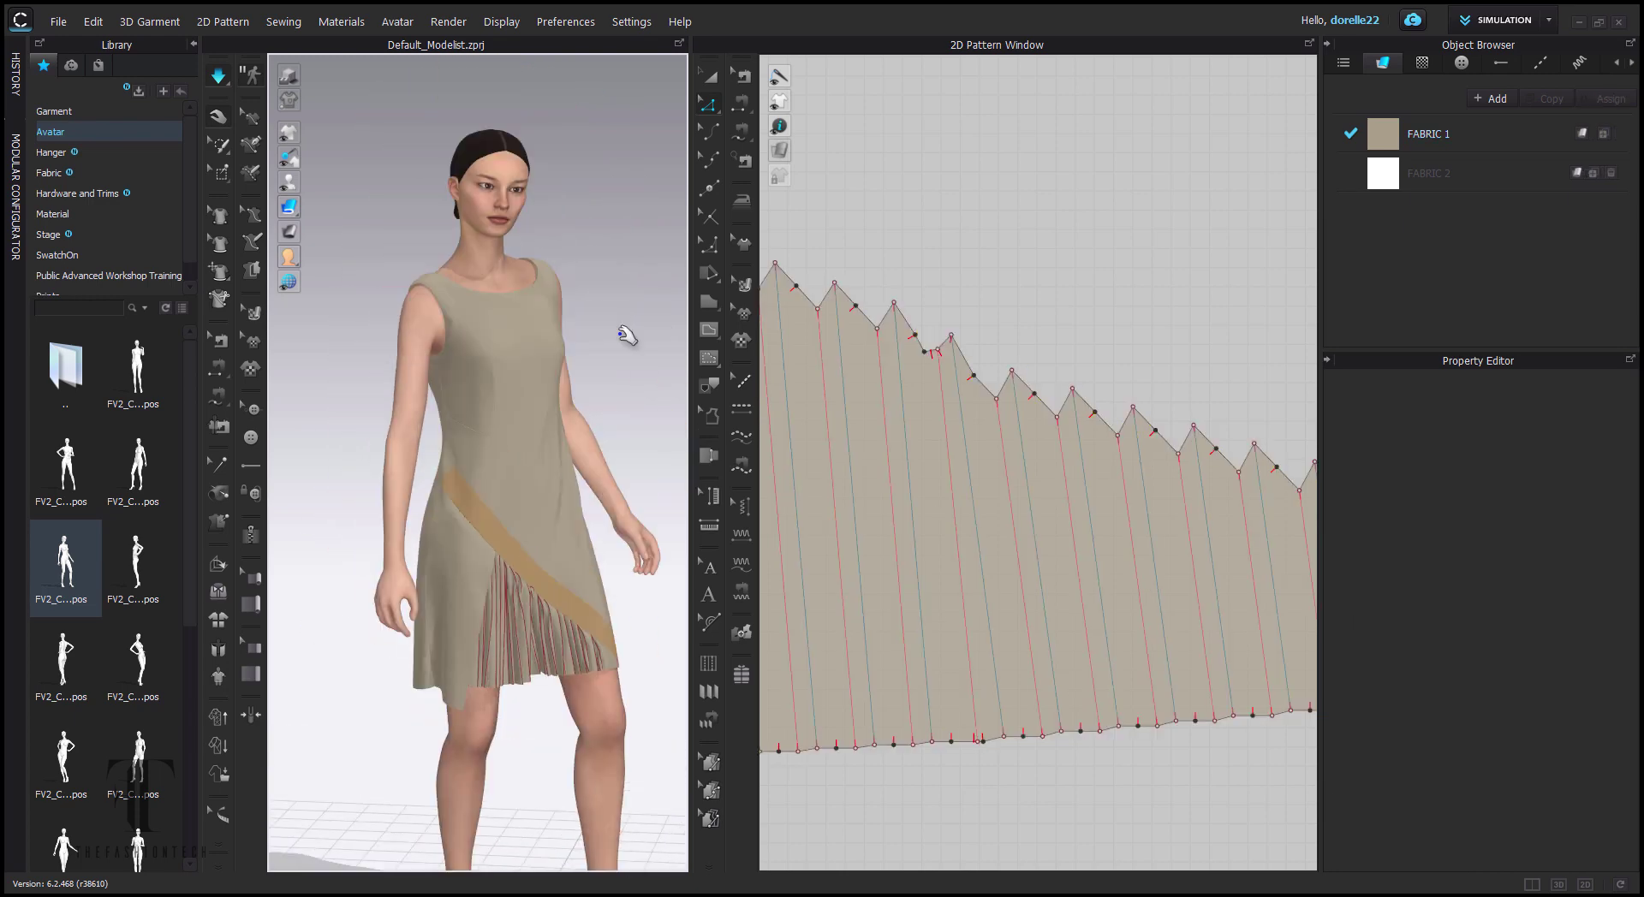
- Pull the center front bodice panel near the neckline in the 3D simulation to smooth it
right_drag(624, 334, 556, 318)
click(451, 284)
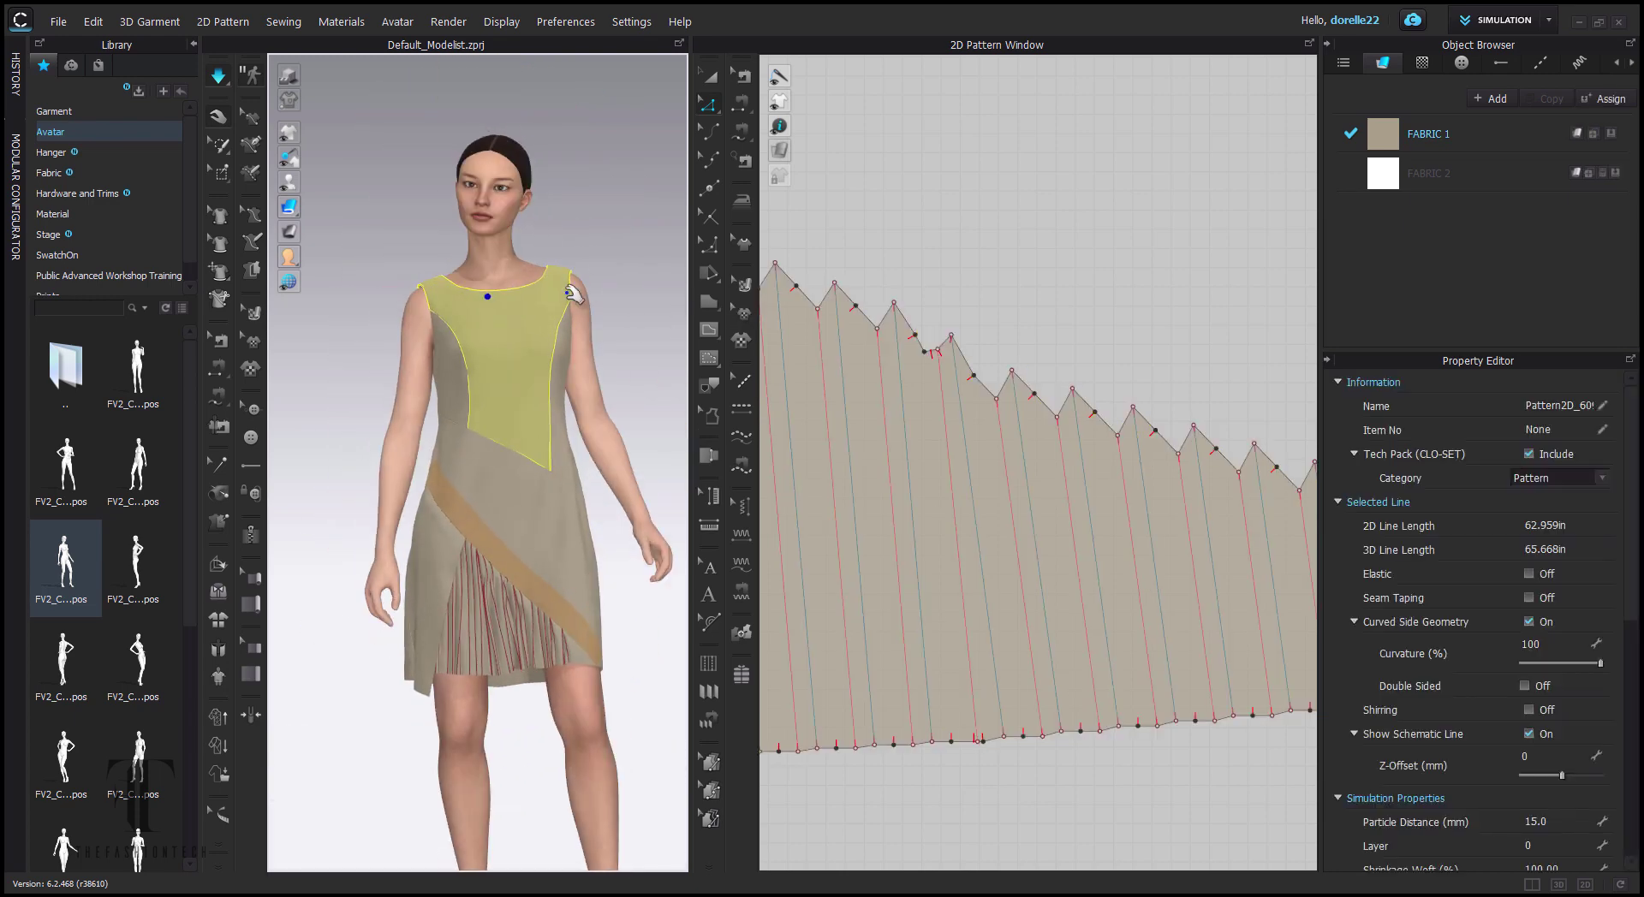
click(606, 270)
middle_drag(607, 270, 619, 204)
right_drag(618, 204, 672, 206)
scroll(514, 197, down, 2)
- Put the beige peep-toe high heels from the Shoes library folder on the avatar
double_click(55, 389)
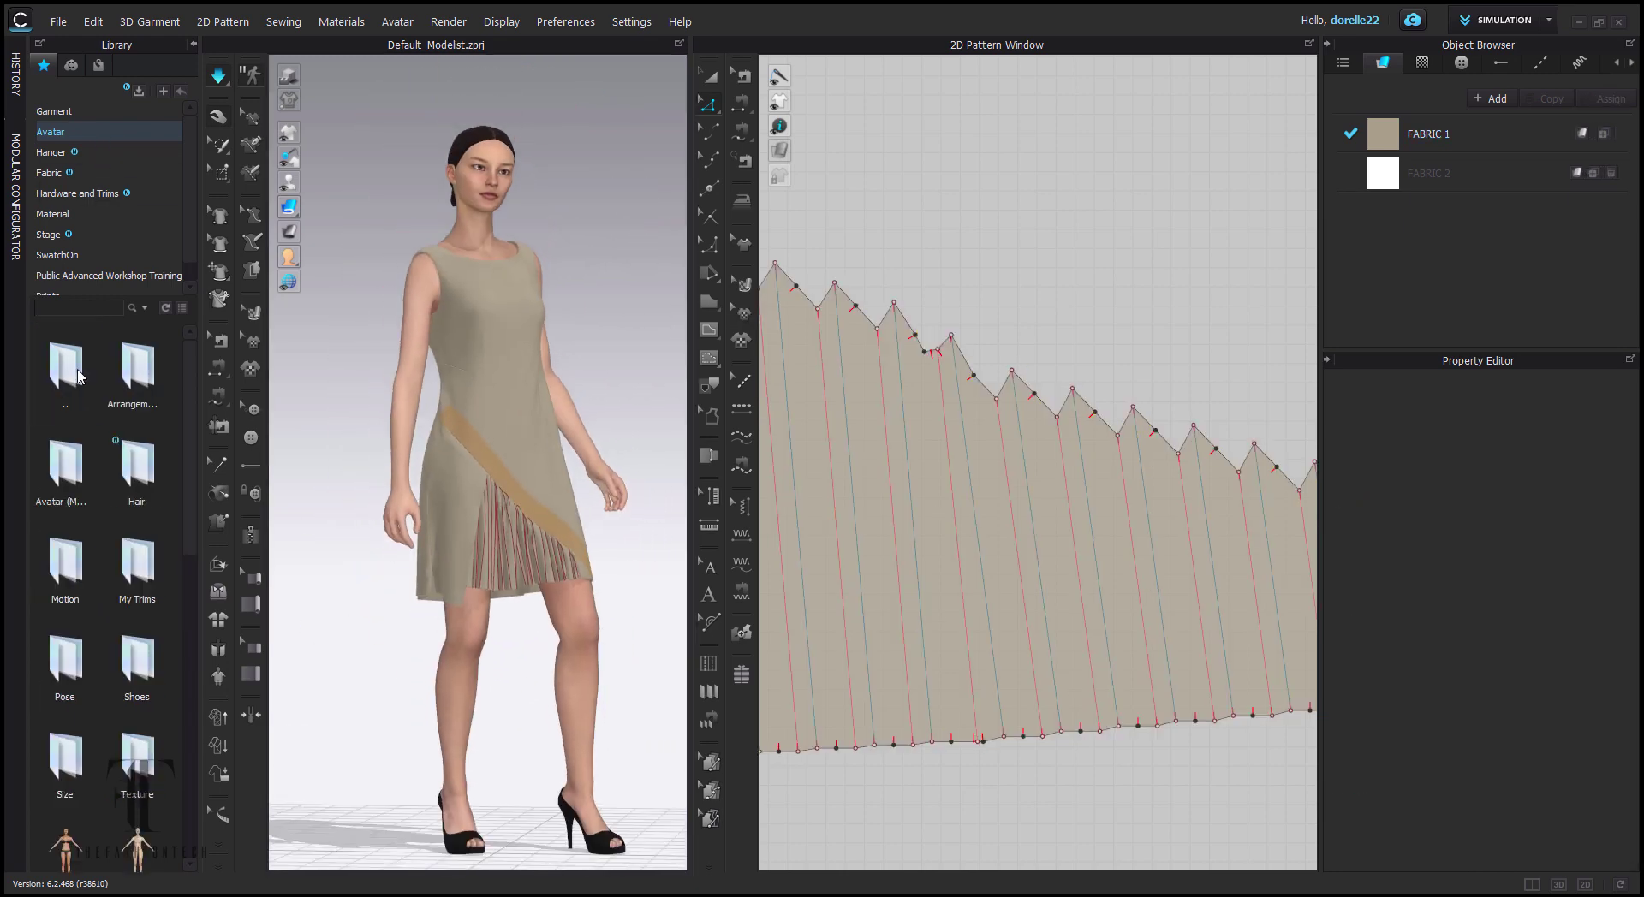
double_click(66, 661)
double_click(138, 663)
right_drag(605, 543, 583, 521)
scroll(584, 522, up, 2)
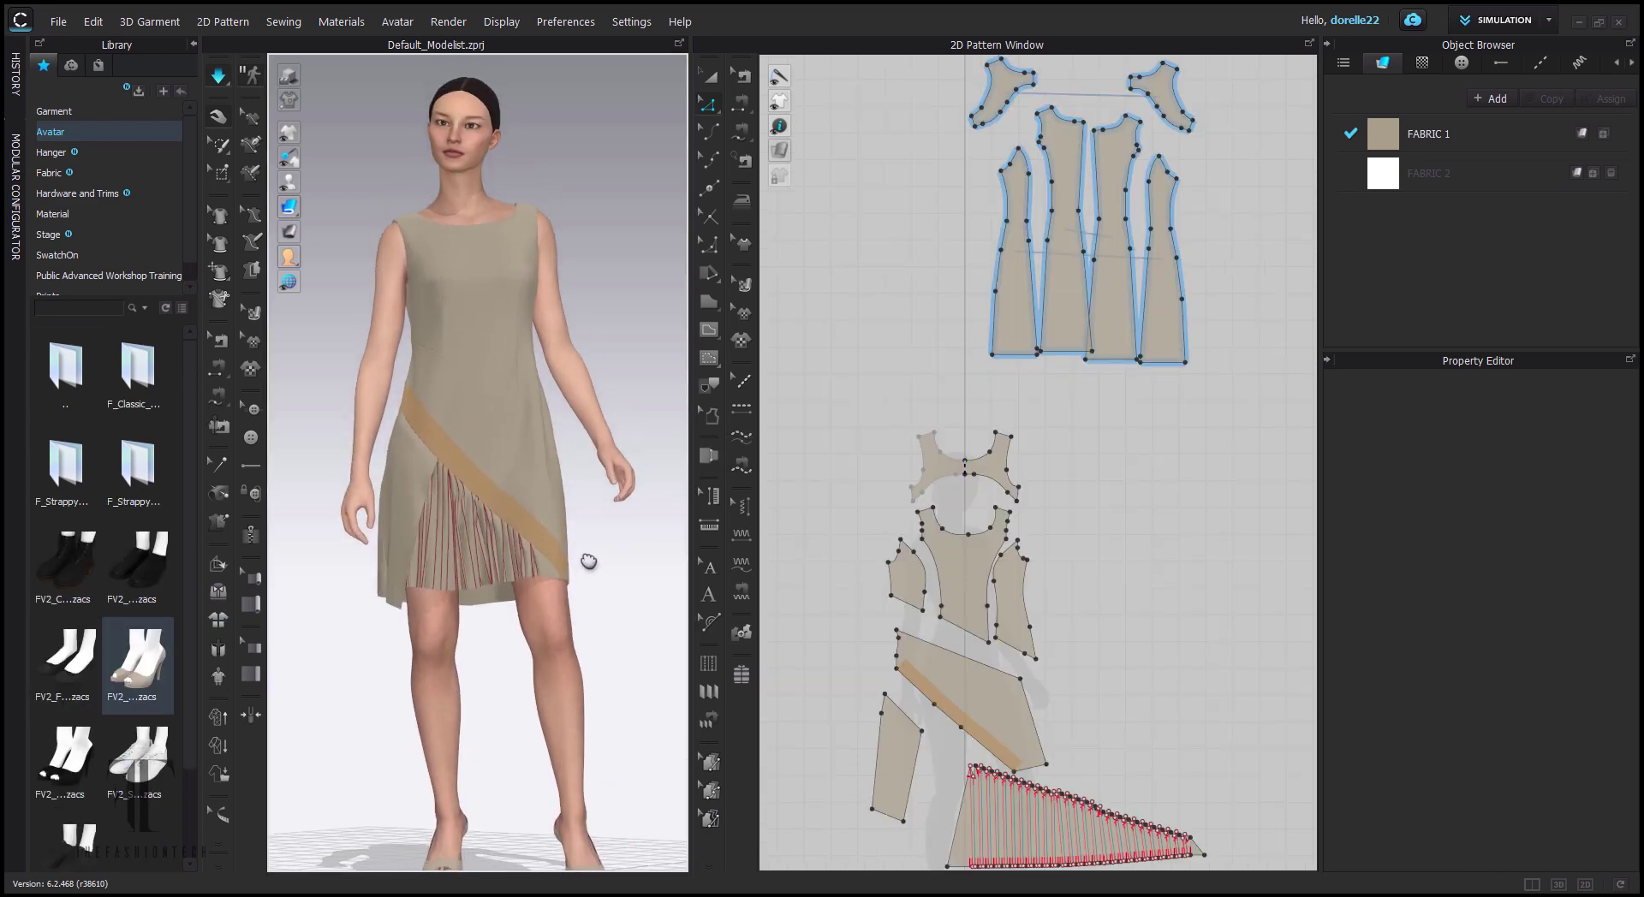
- Move the upper princess-seam point of the back side panel slightly inward and pull the back panel smooth in 3D
right_drag(670, 402, 931, 353)
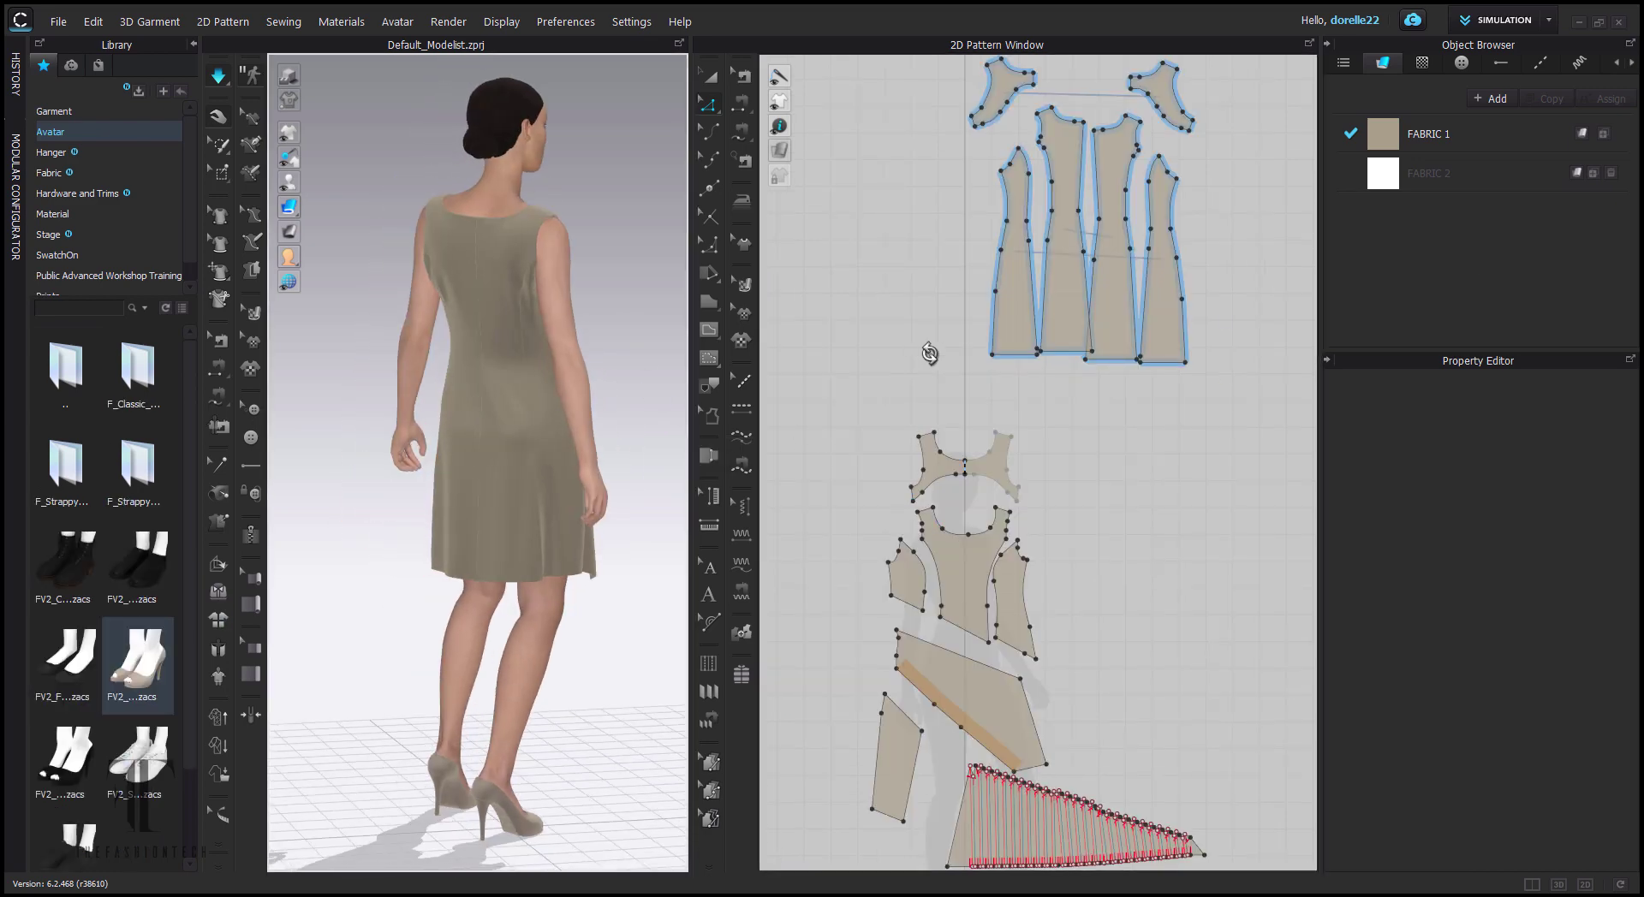
click(530, 287)
scroll(1201, 180, up, 3)
click(1201, 180)
scroll(1188, 195, up, 3)
middle_drag(1187, 201, 1167, 359)
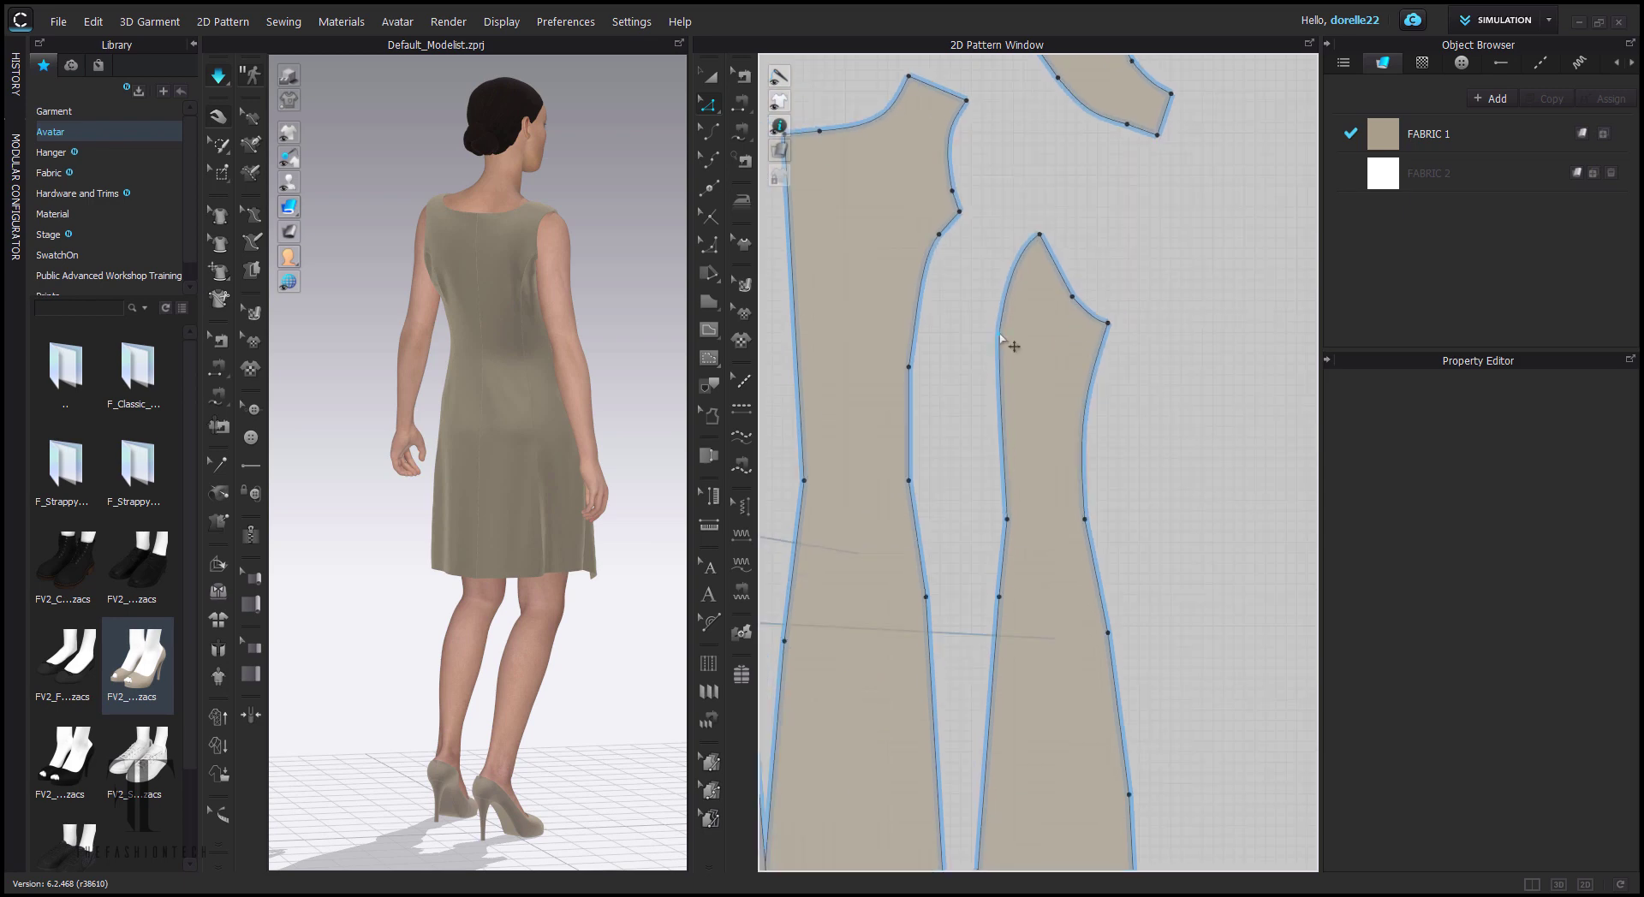
drag(1000, 332, 1007, 340)
click(1151, 343)
drag(524, 291, 465, 317)
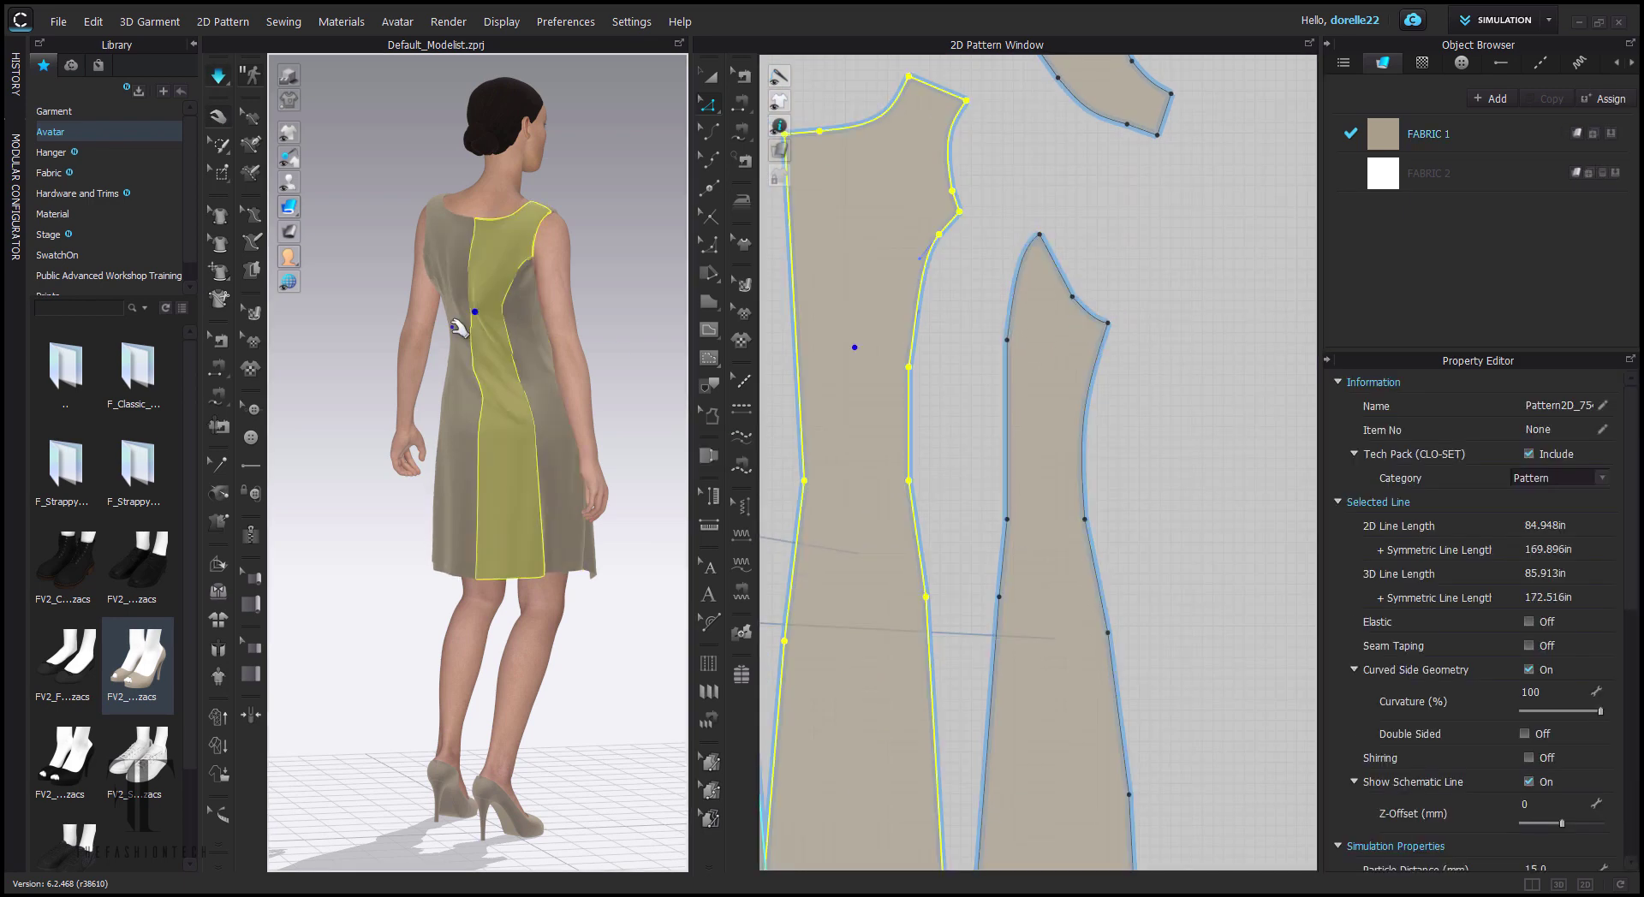
click(619, 277)
- Move the underarm corner point of the opposite back side panel slightly inward and reshape its upper princess-seam curve
right_drag(618, 277, 737, 279)
click(523, 282)
middle_drag(792, 343, 1067, 397)
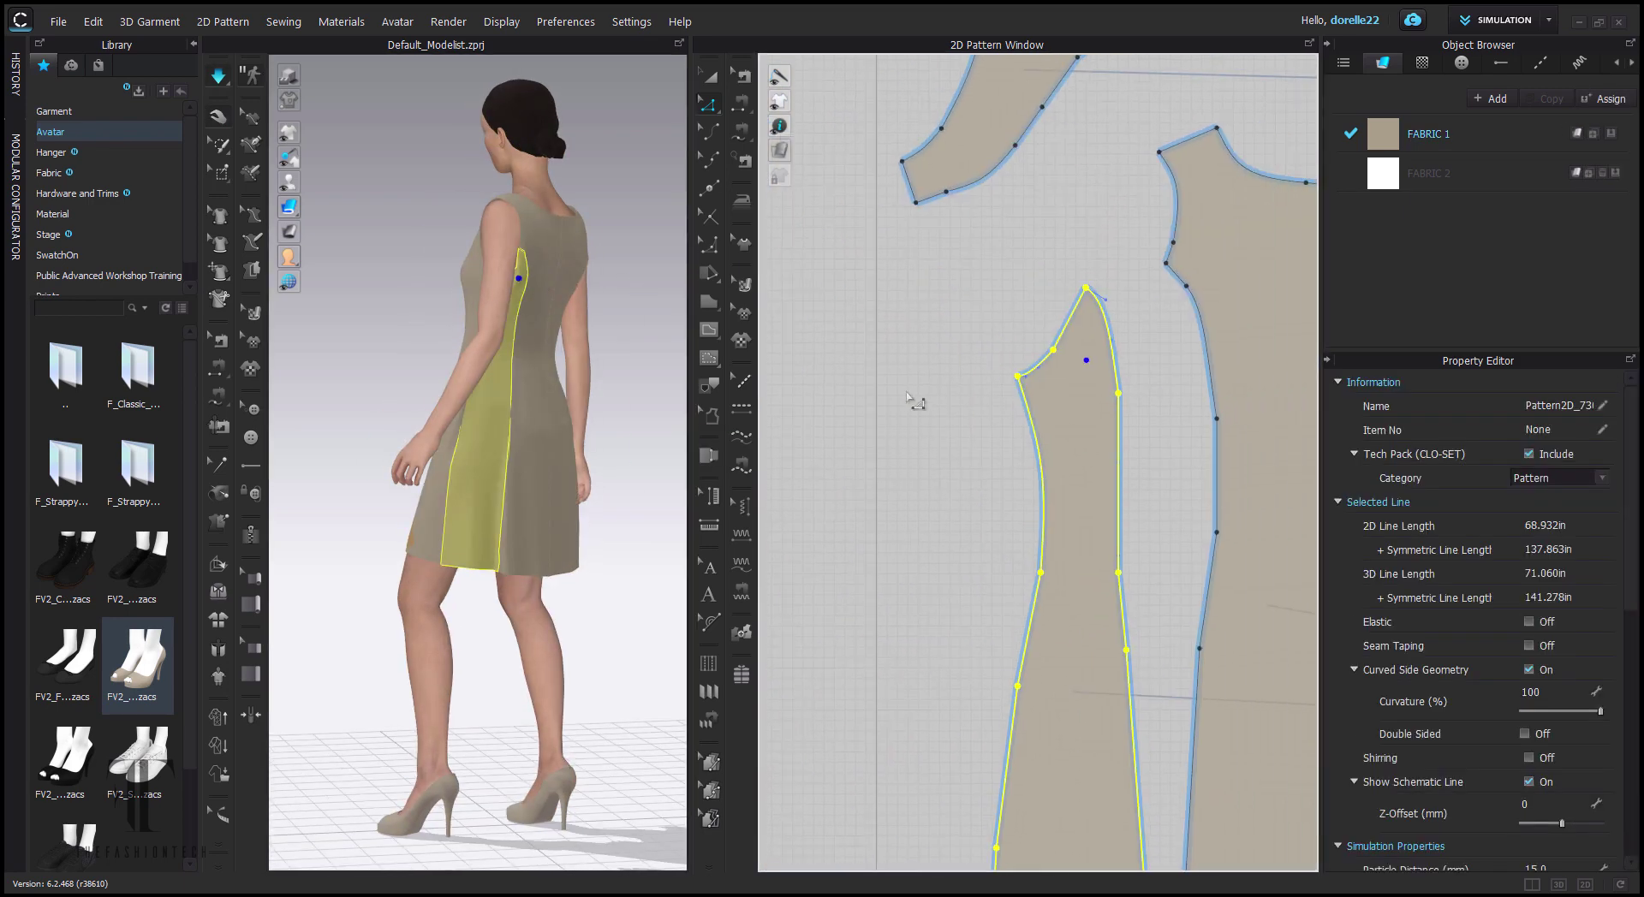
click(908, 395)
drag(1017, 376, 1027, 378)
drag(1105, 317, 1105, 323)
click(1136, 331)
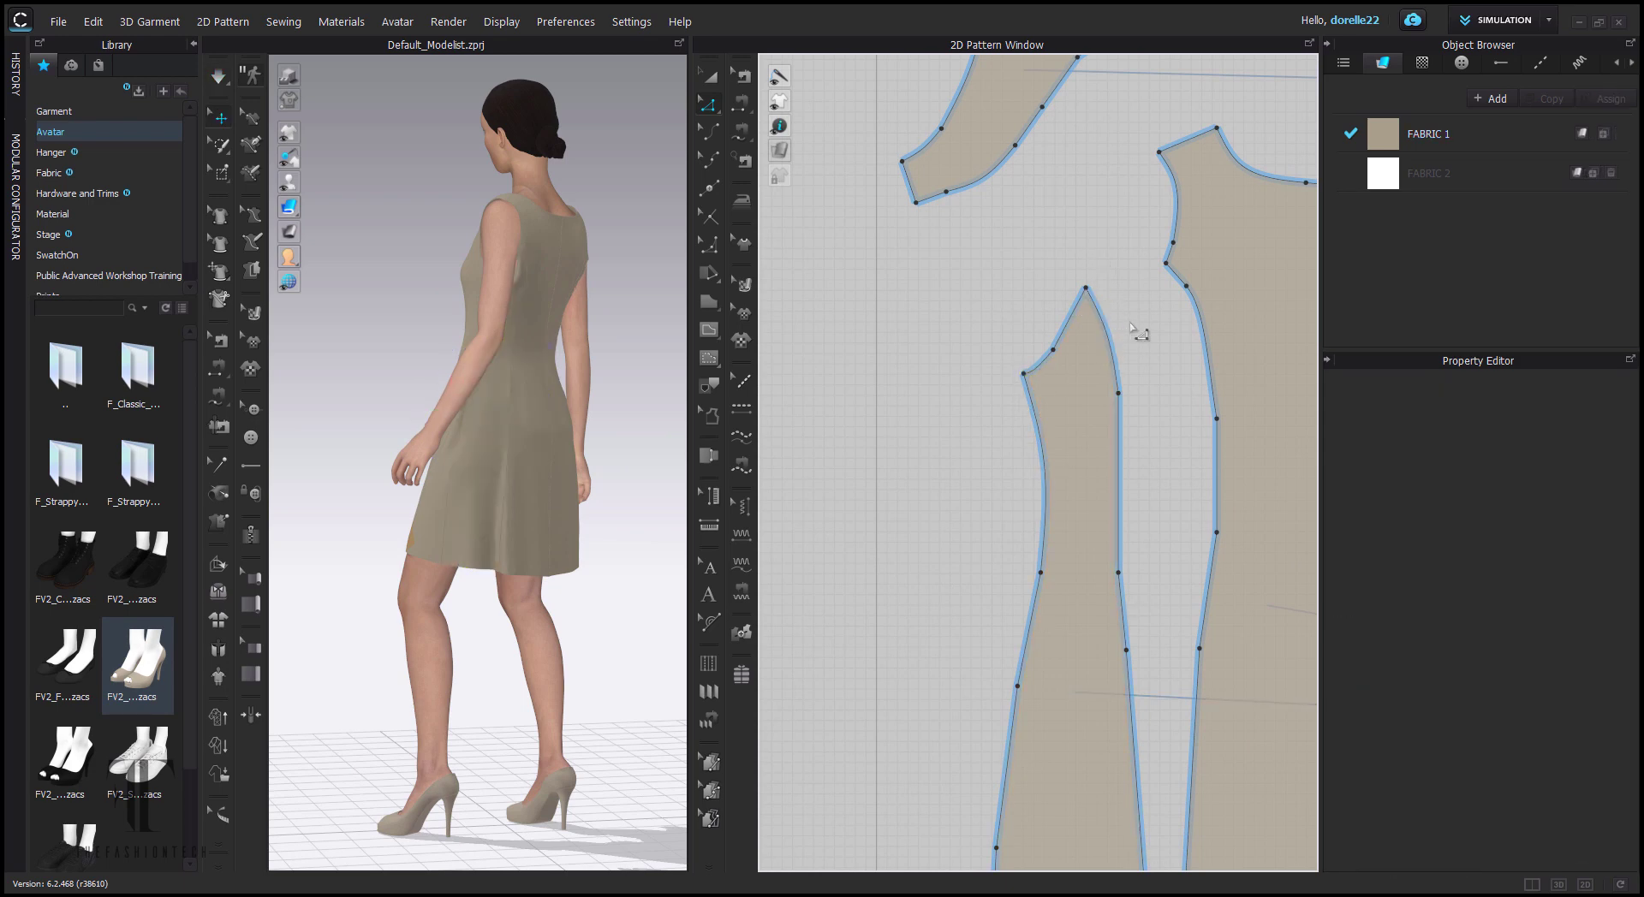
- Simulate the dress with the altered back side panels and pull the fabric at the upper back
key(space)
right_drag(644, 317, 505, 281)
drag(508, 275, 654, 324)
- Switch the workspace from Simulation to Colorway mode with the avatar facing front
right_drag(647, 293, 384, 298)
click(652, 286)
right_drag(653, 286, 598, 269)
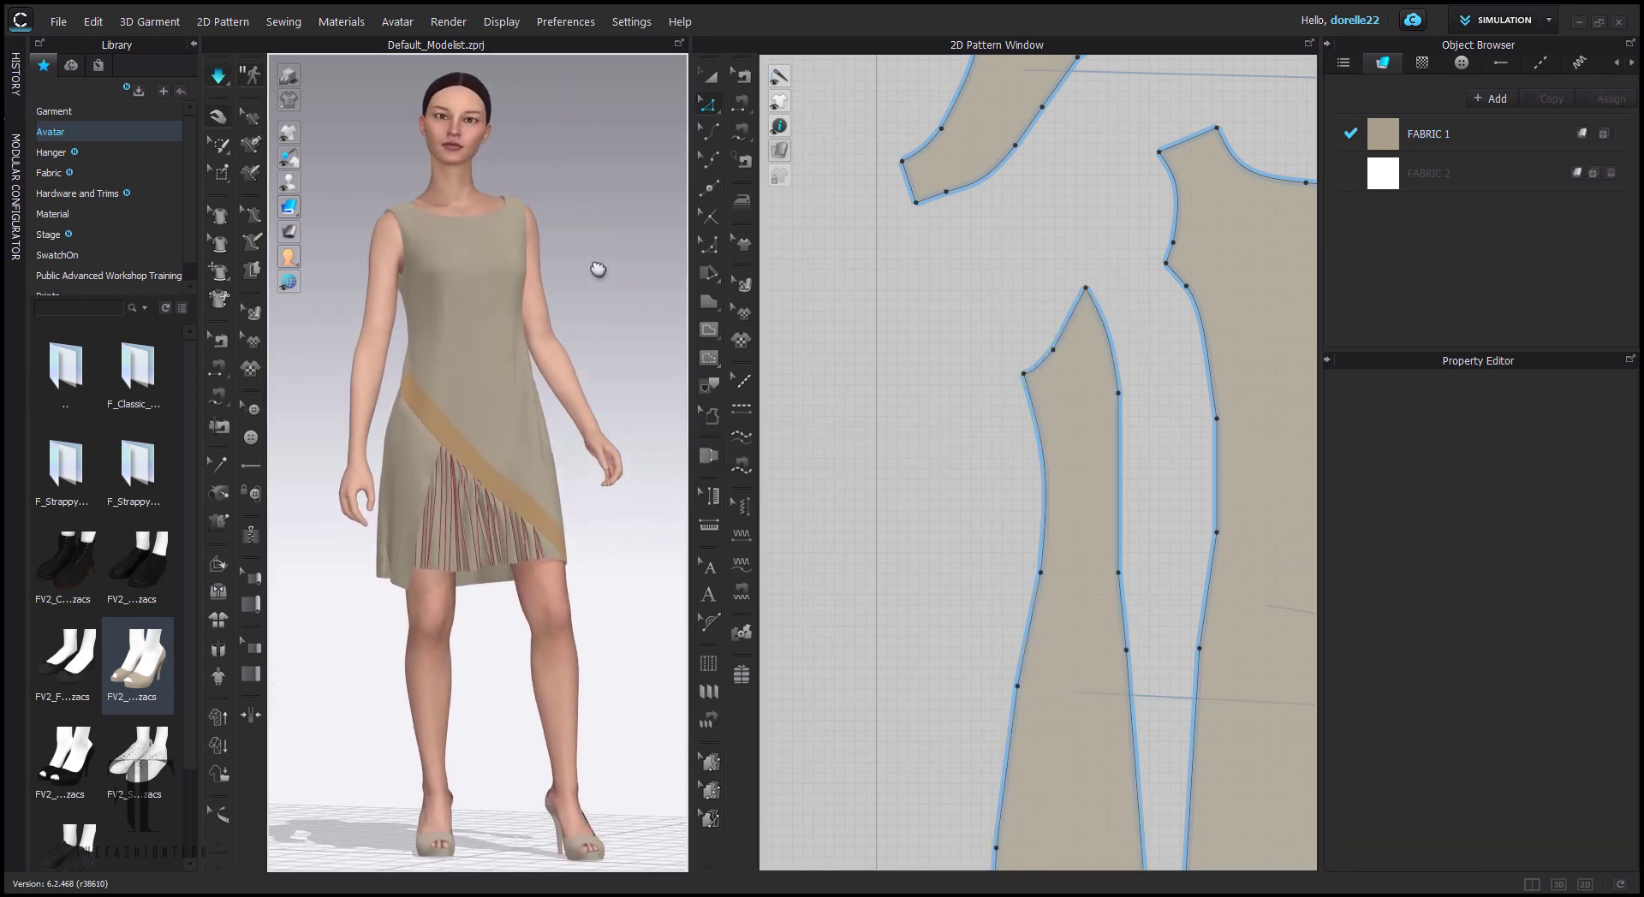
click(1504, 20)
click(1490, 136)
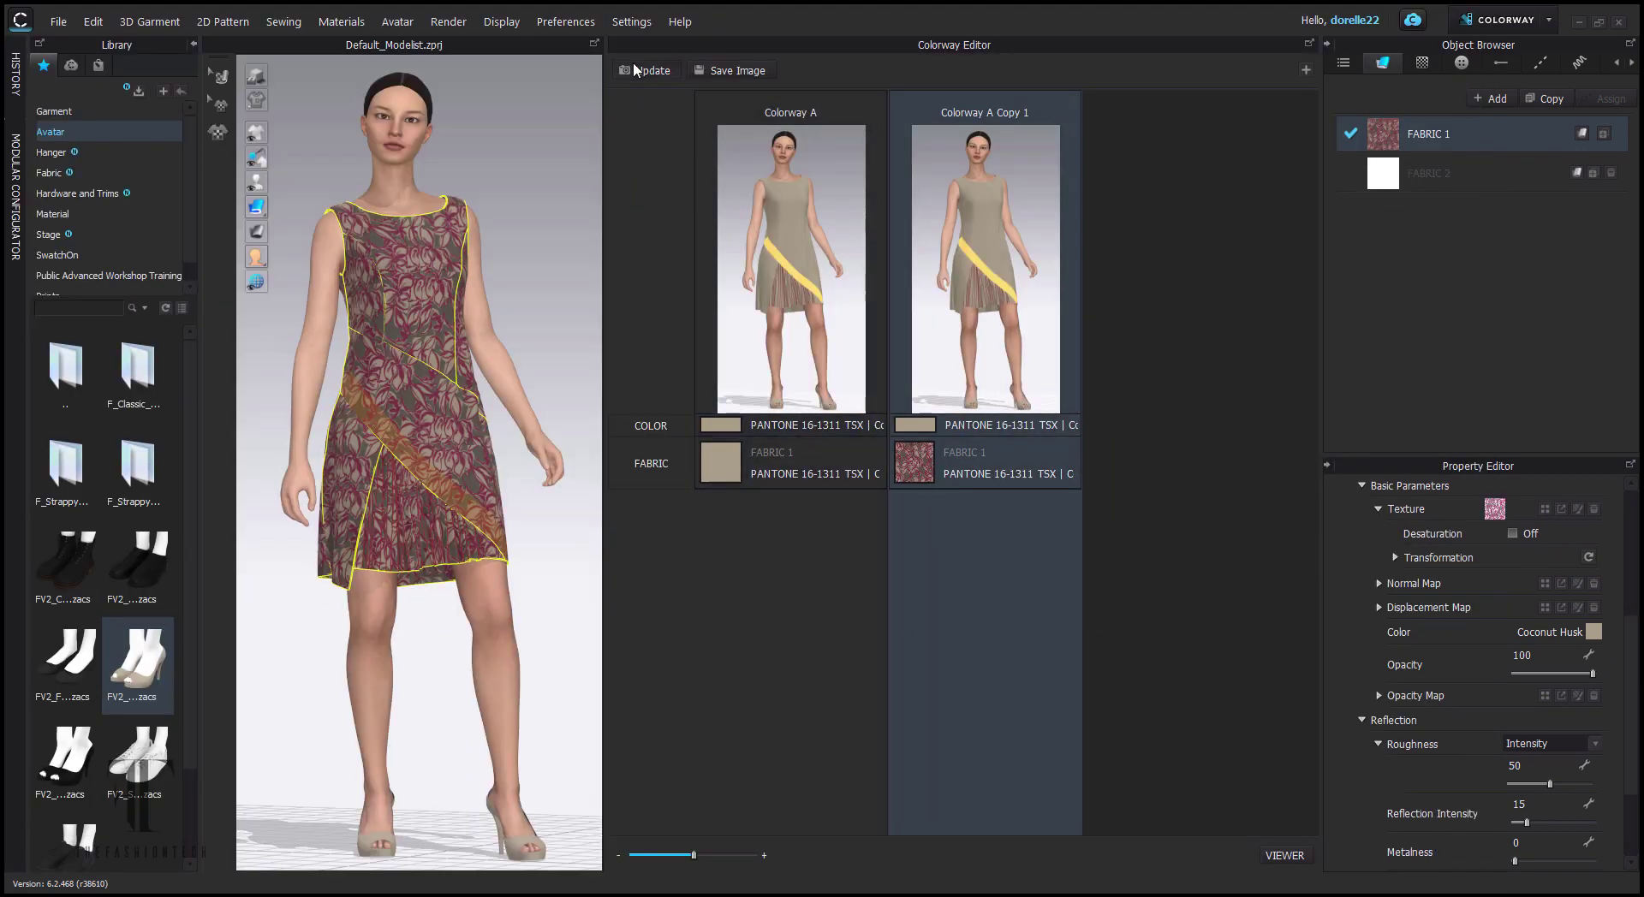
- Refresh the colorway thumbnails and duplicate Colorway A Copy 1 with a red floral print as the texture of Fabric 1
click(636, 70)
click(1305, 70)
click(1428, 134)
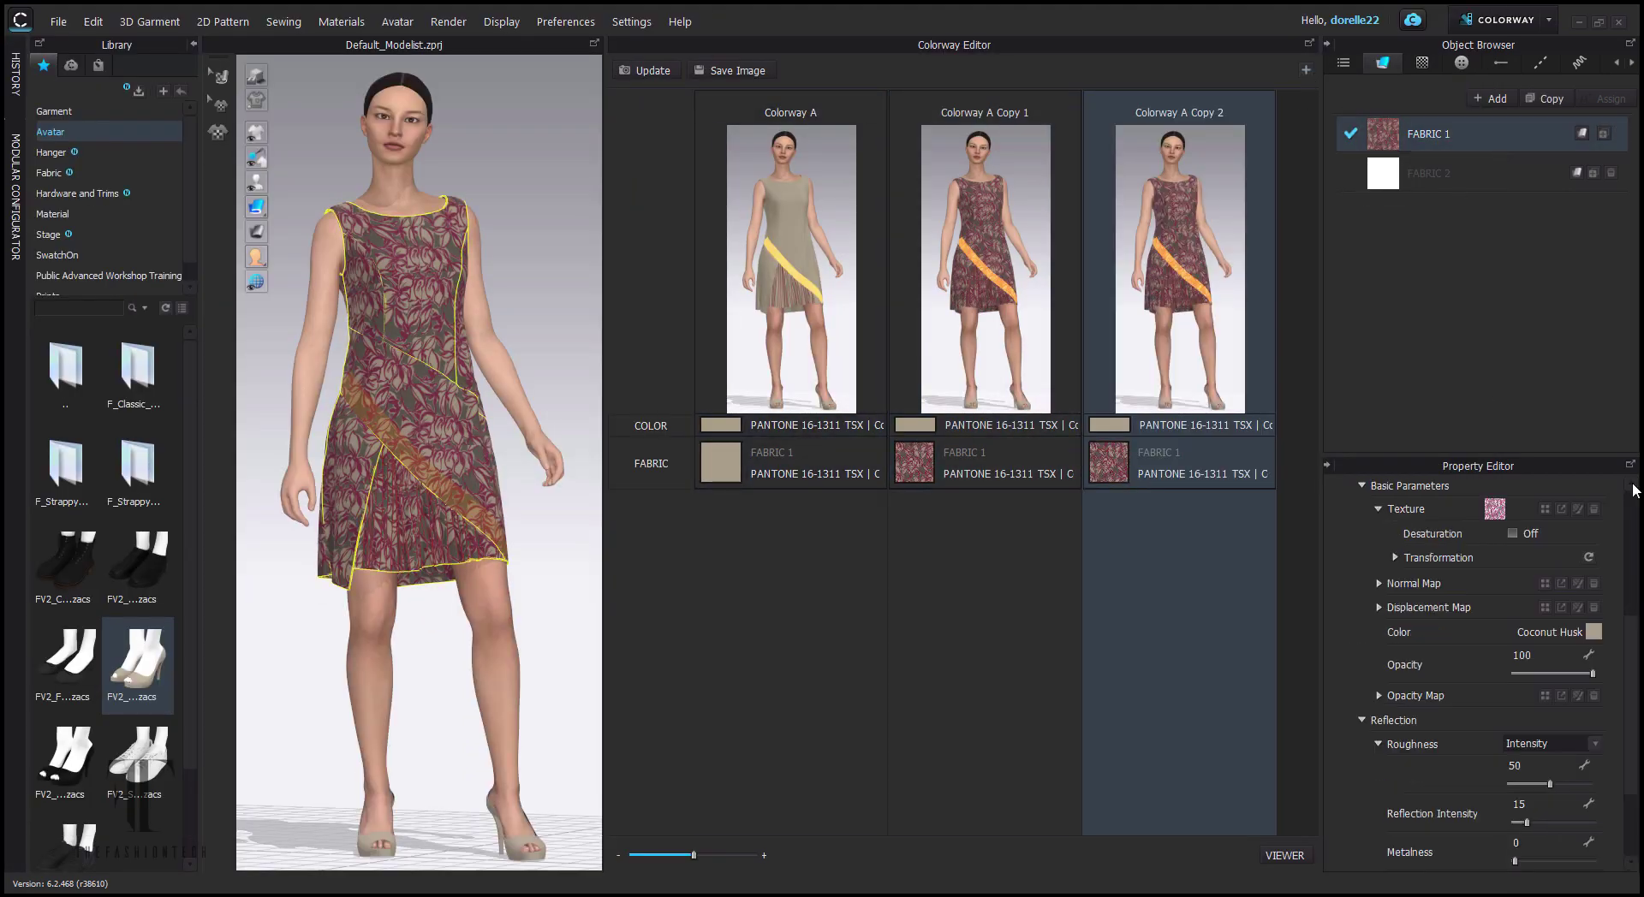
click(1544, 509)
click(1349, 858)
- Compare Colorway A Copy 1 with Colorway A Copy 2 and set the latter's Fabric 1 color to PANTONE 12-2007 TSX Little Piglet
click(919, 644)
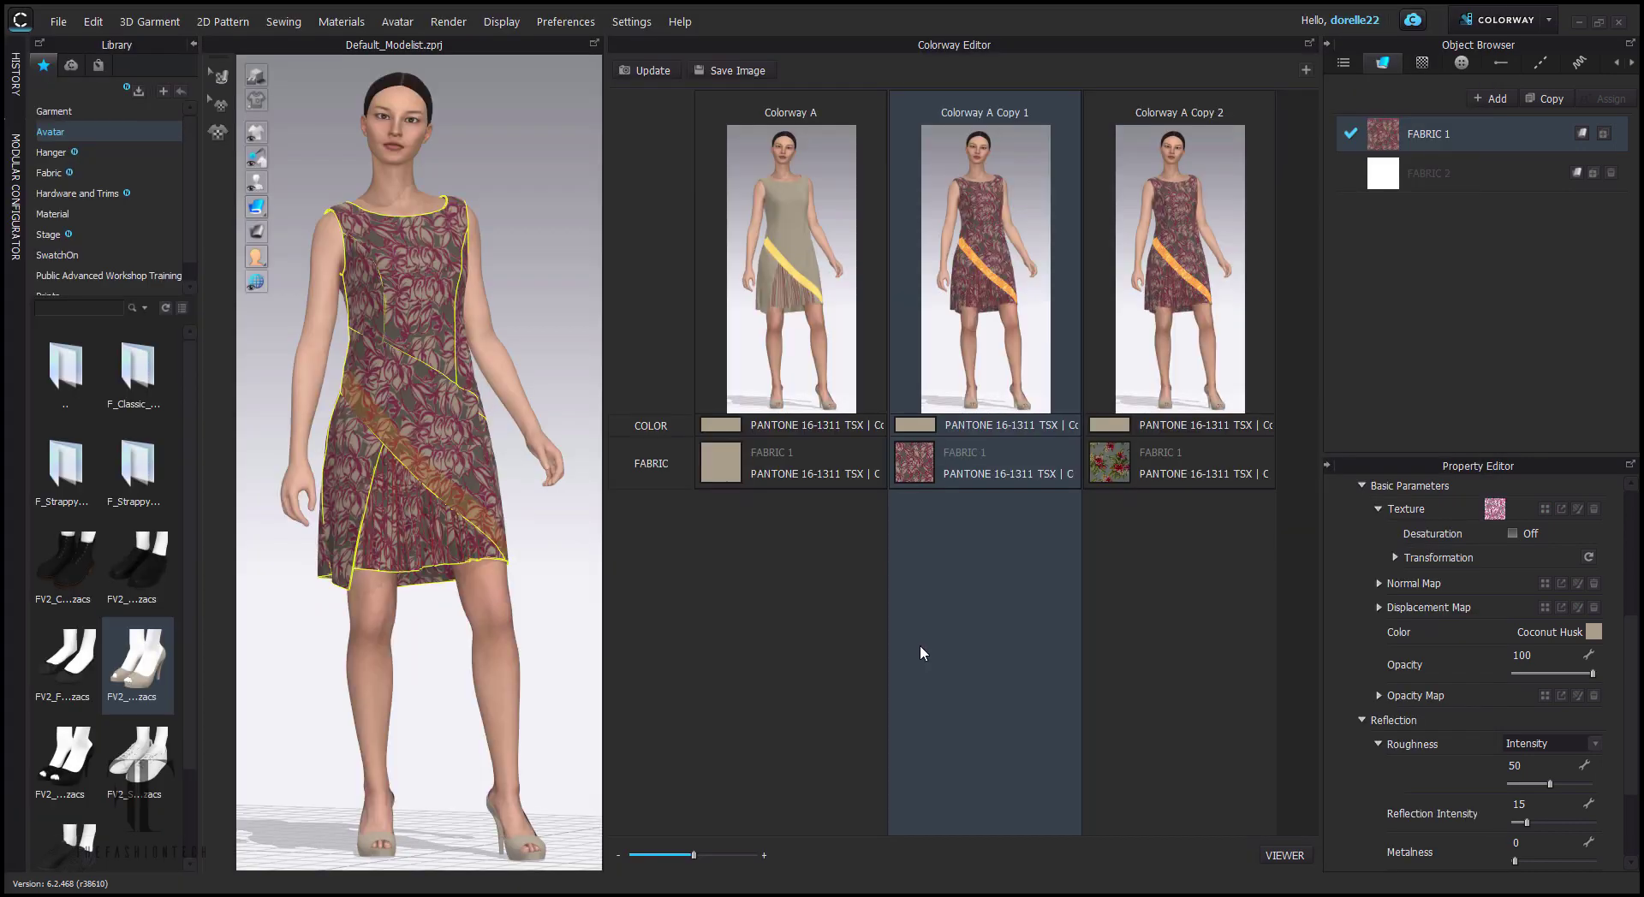
click(1151, 663)
click(967, 685)
click(1156, 664)
click(1594, 634)
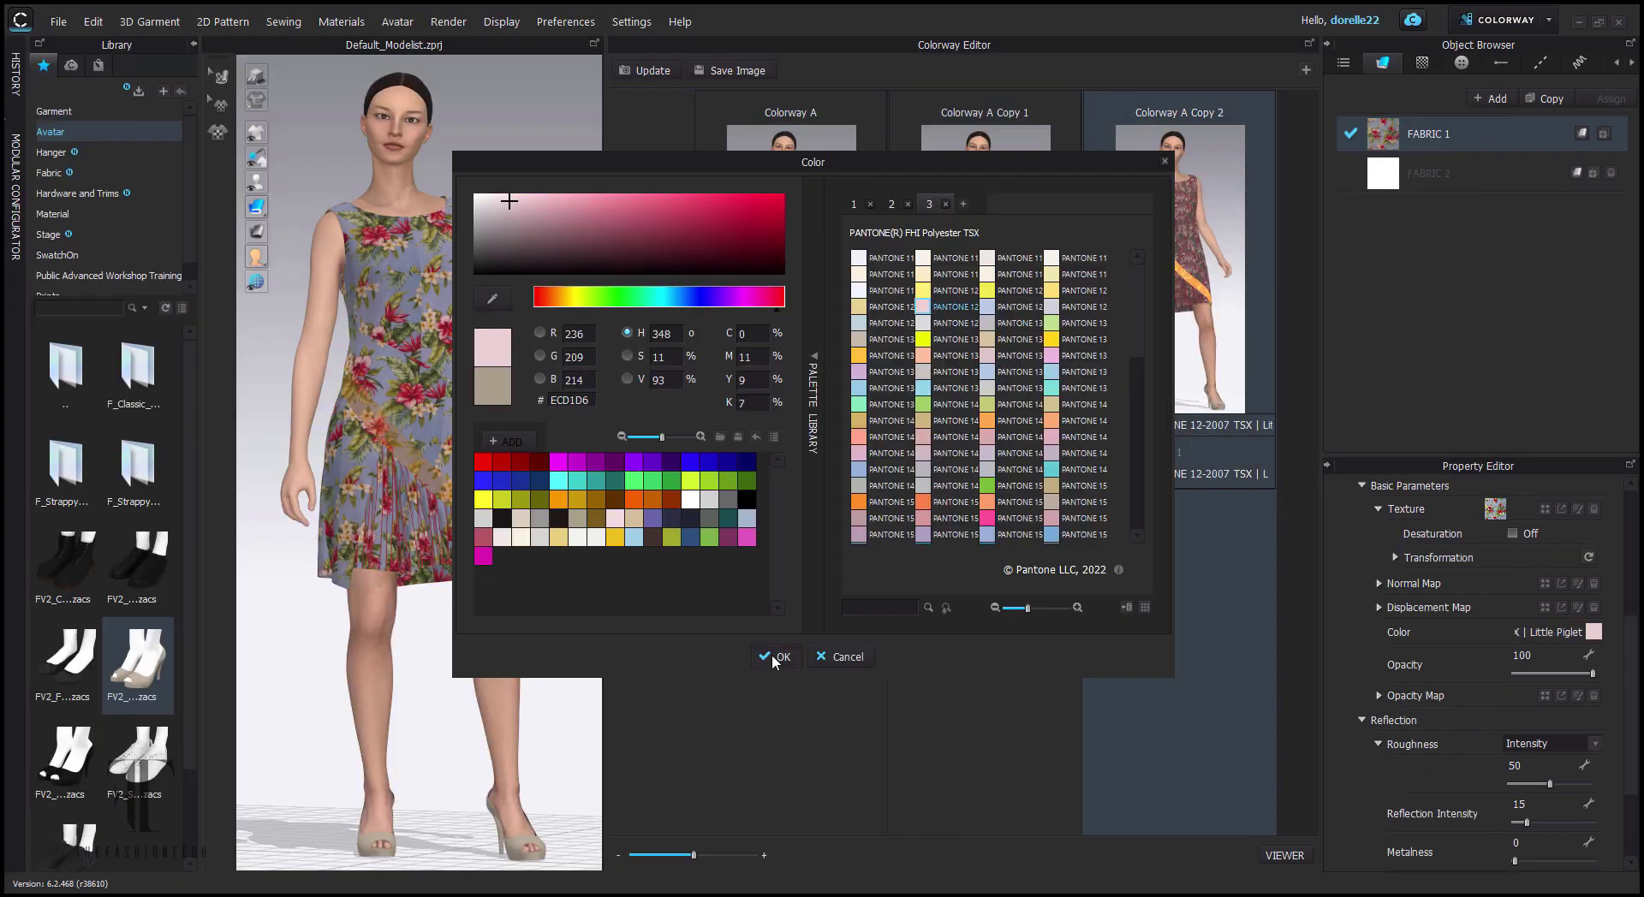
click(772, 655)
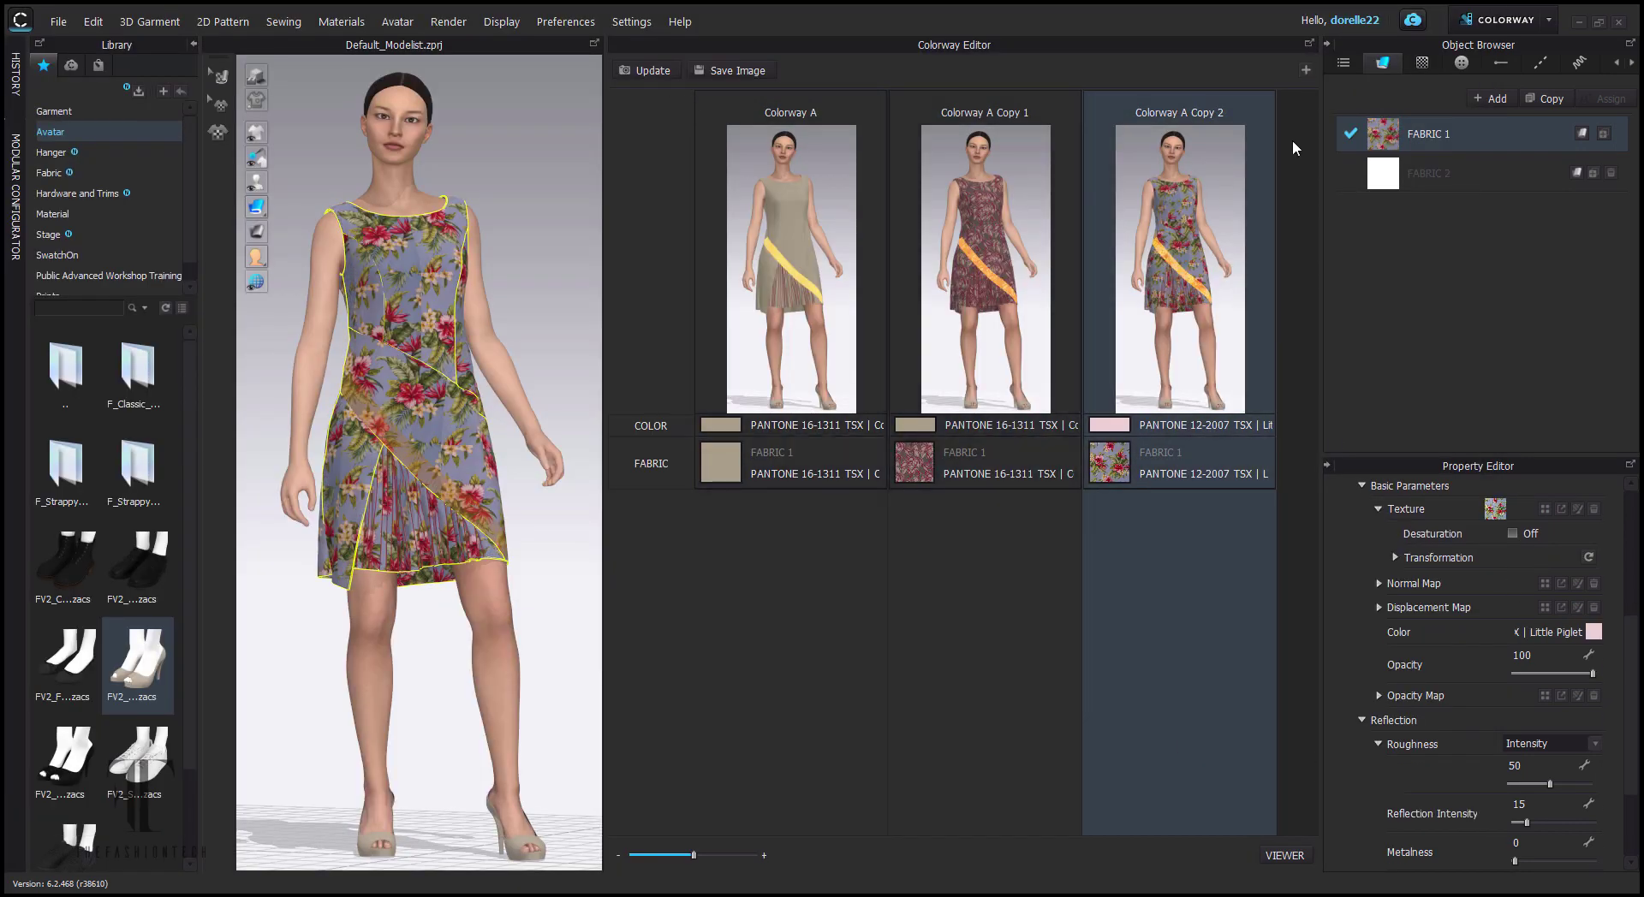
- Duplicate Colorway A Copy 2, giving the new colorway's Fabric 1 a rose print texture and the color PANTONE 13-4220 TSX Arctic Paradise
click(1306, 70)
click(1428, 134)
click(1545, 509)
scroll(316, 548, down, 5)
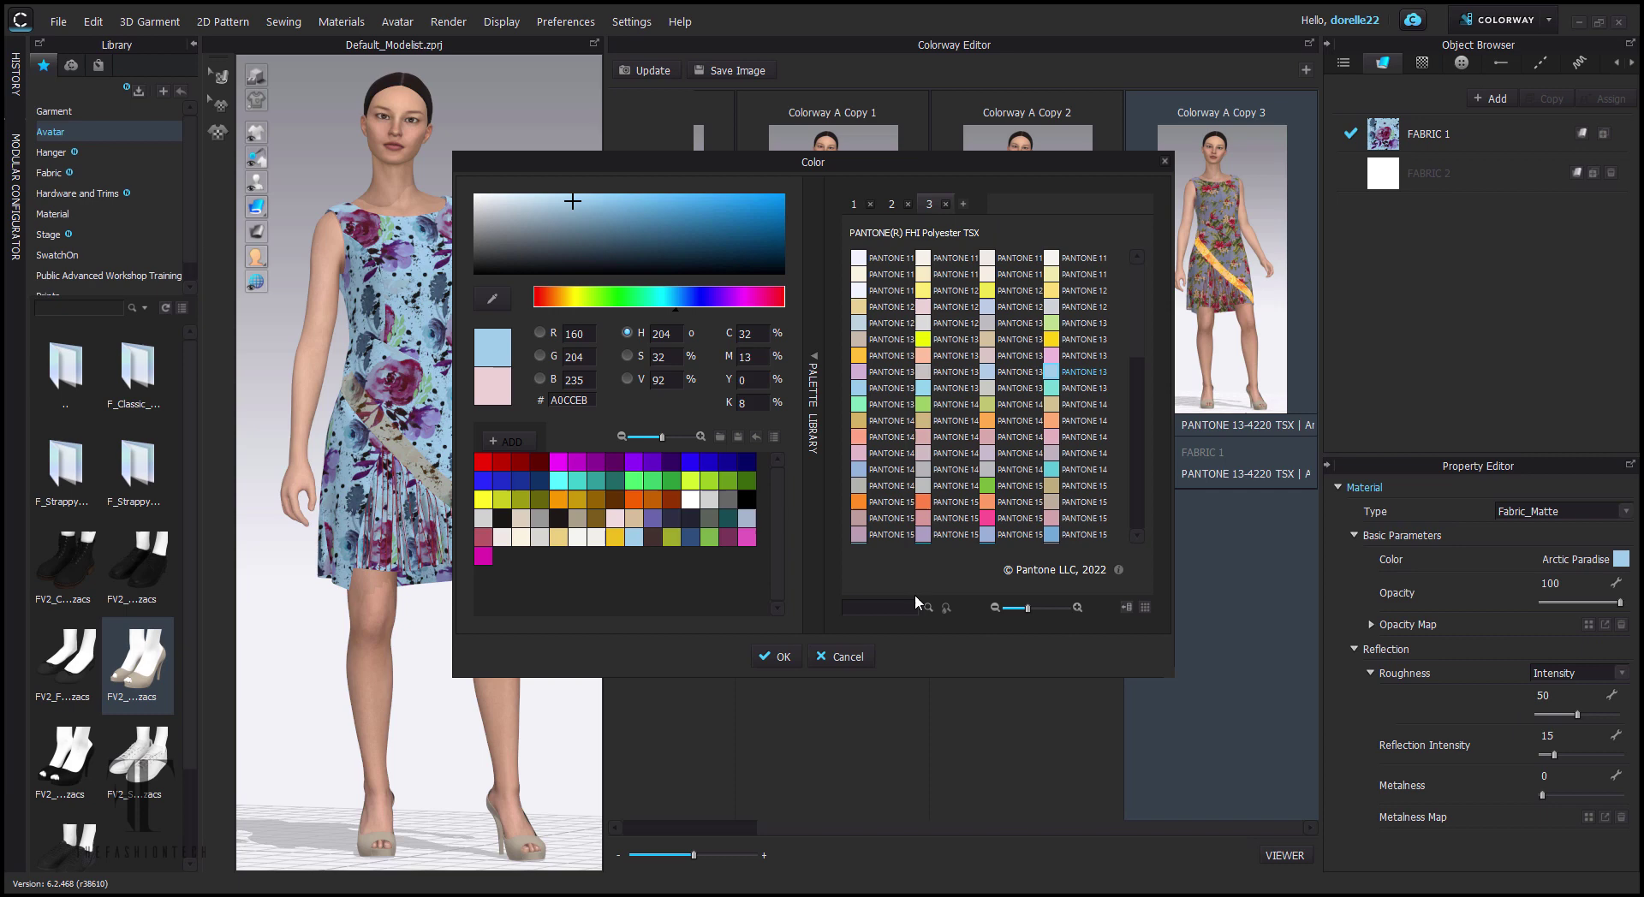
click(775, 657)
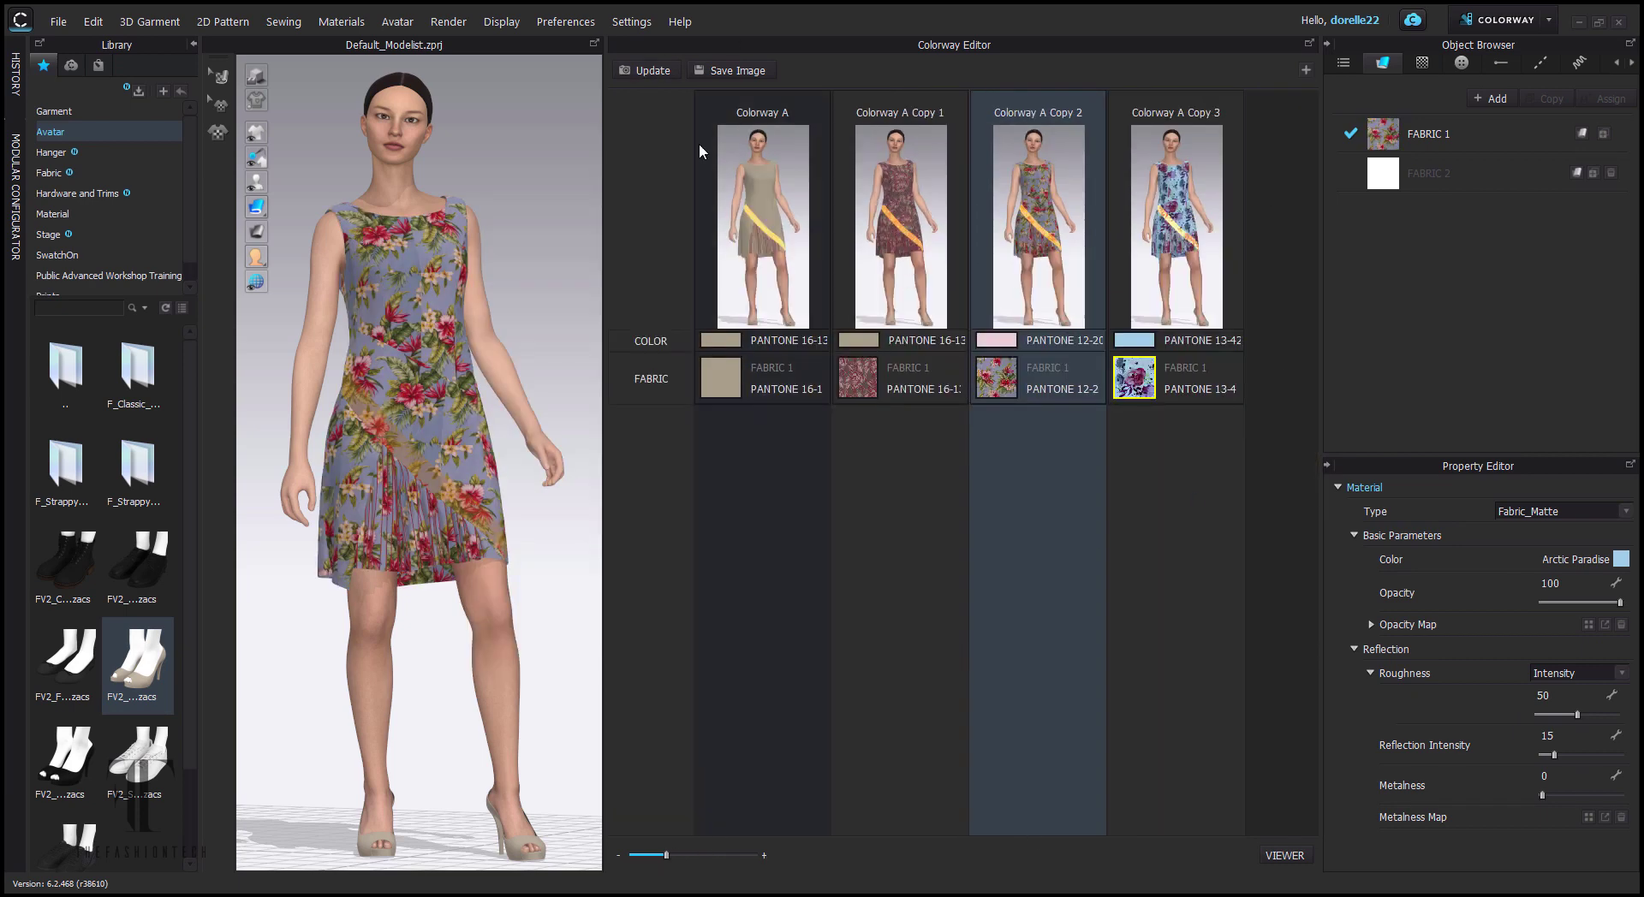
- Compare the colorways and replace the Fabric 1 texture in Colorway A Copy 1 with an orange-red geometric print
click(1182, 522)
click(1046, 556)
click(904, 591)
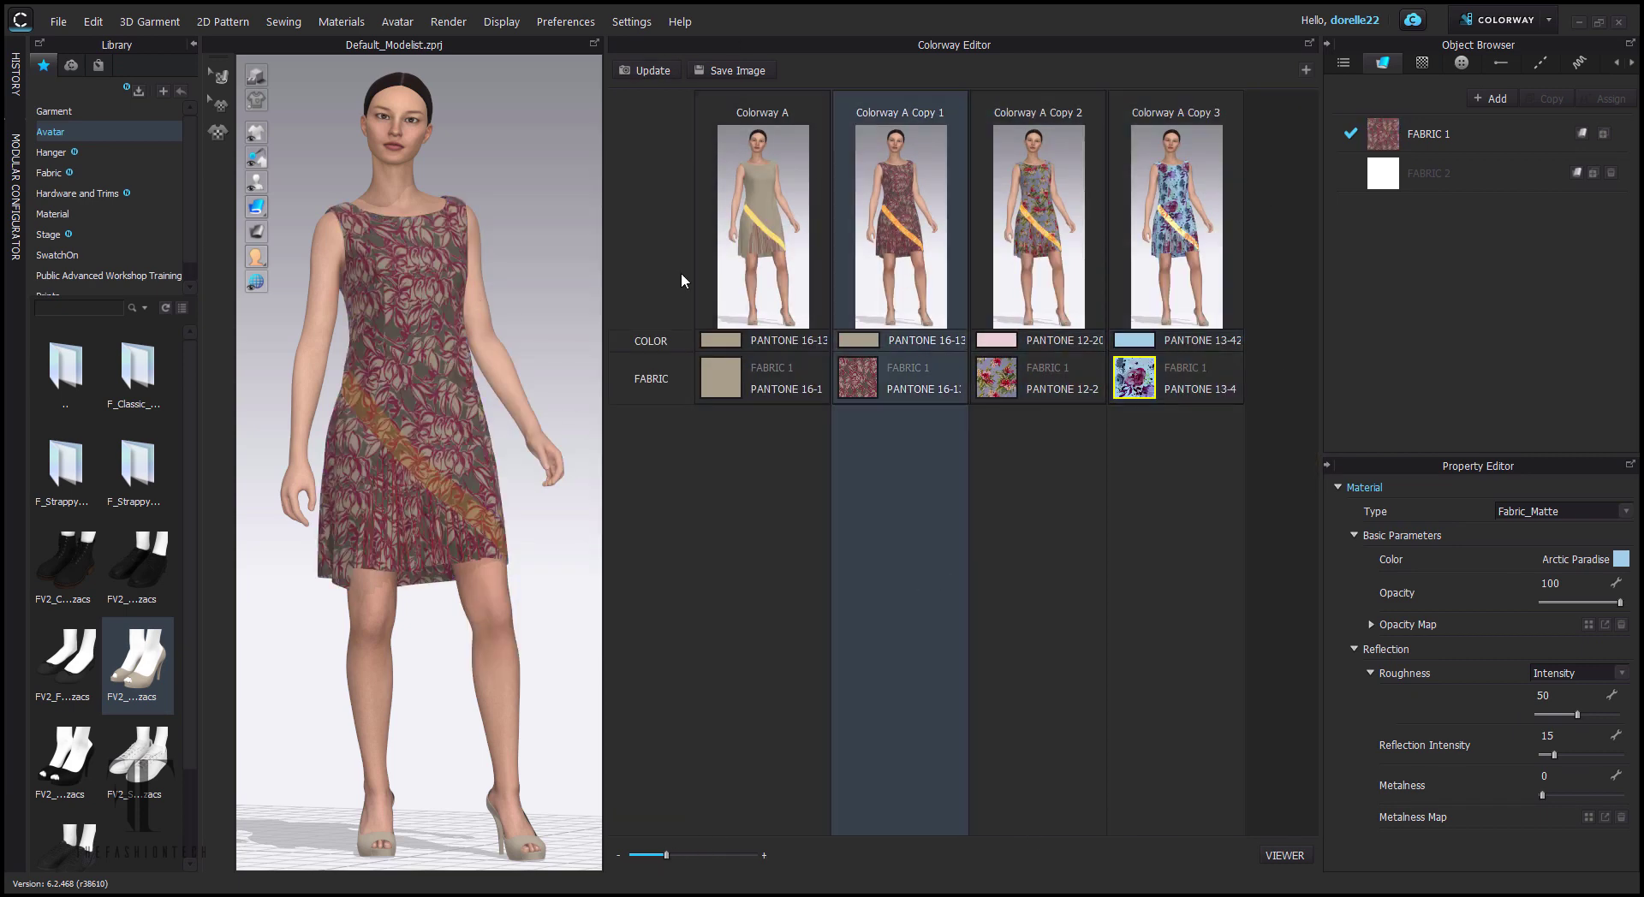
click(1471, 134)
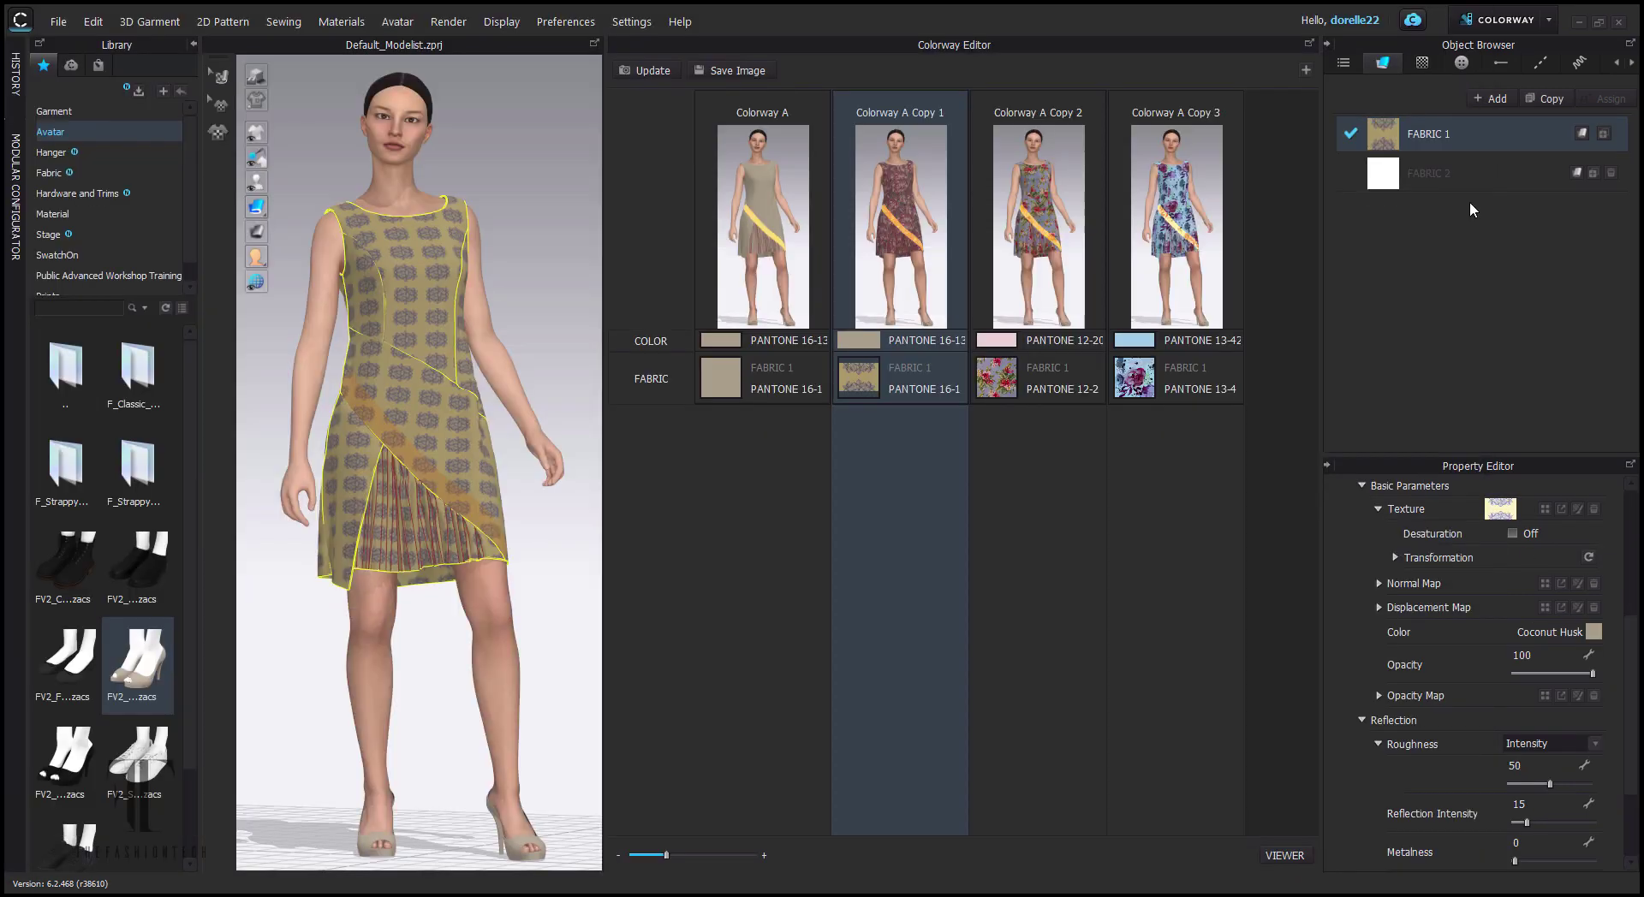
click(1544, 507)
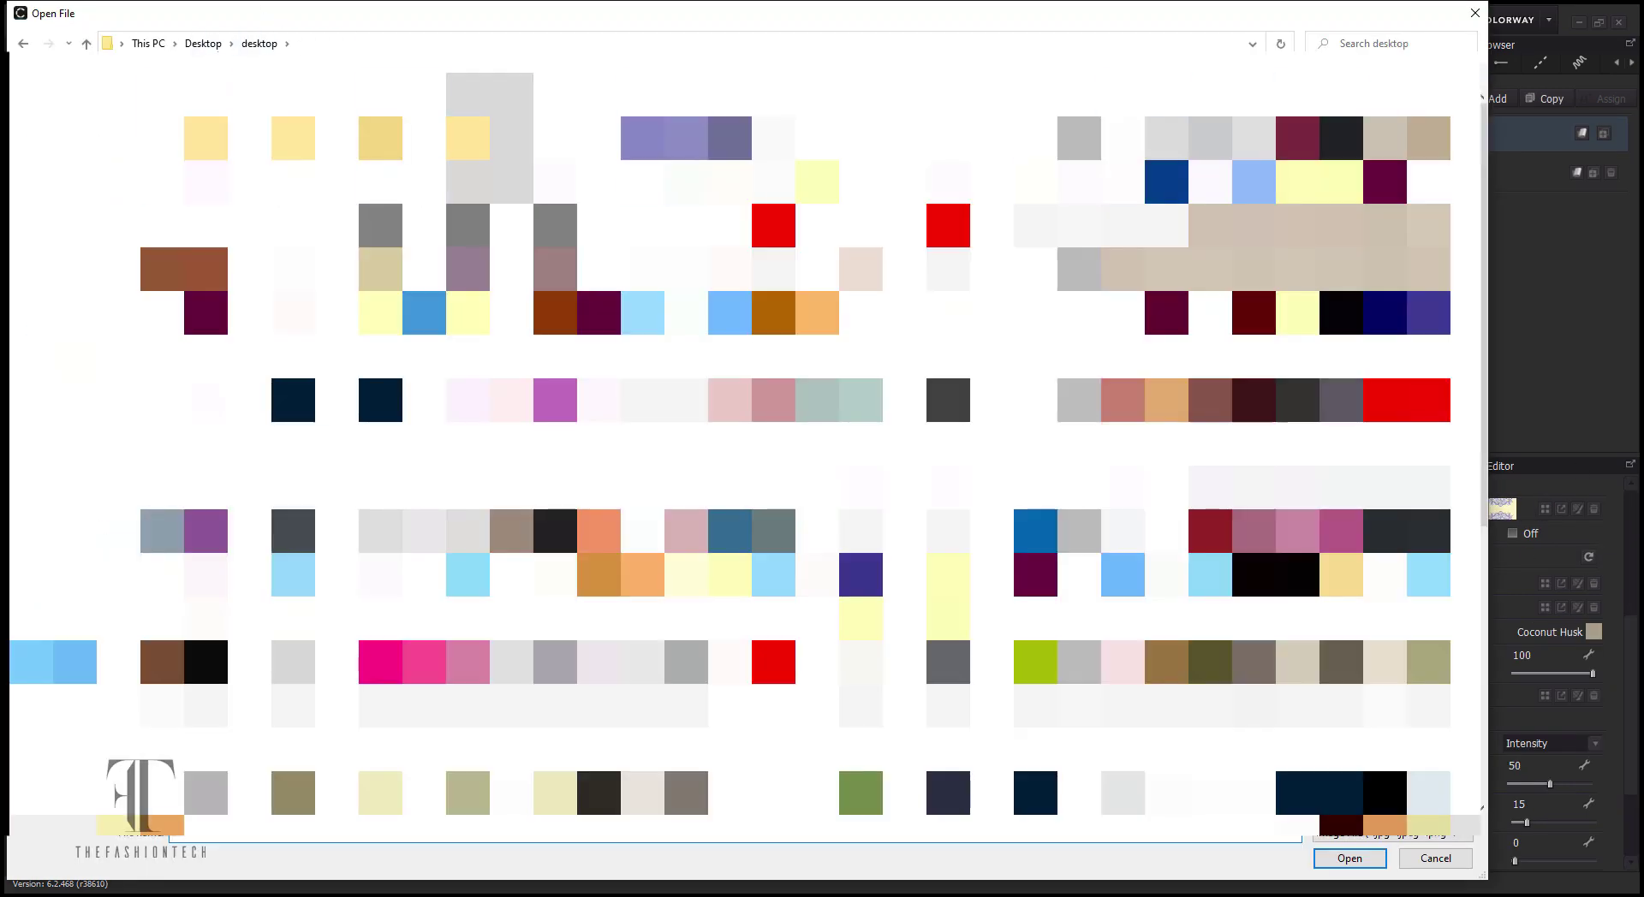
click(203, 43)
scroll(1079, 445, down, 2)
scroll(1079, 445, up, 2)
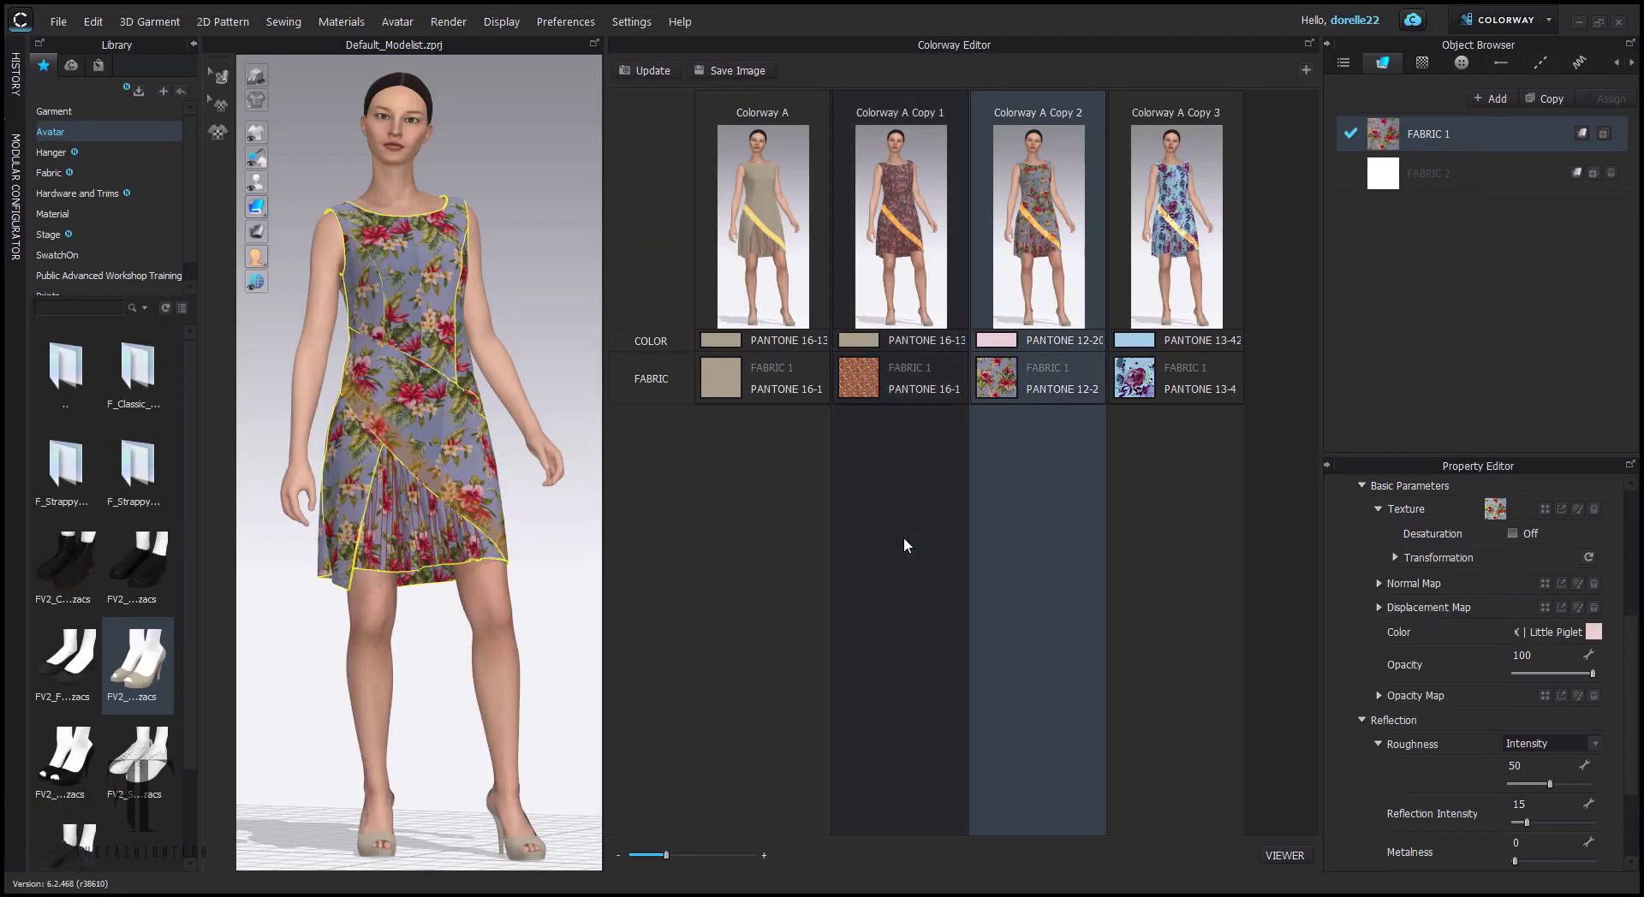
- Set Fabric 1 in Colorway A Copy 1 to the color Daisy Floret and replace its texture with an orange spiral-circle print
click(1621, 559)
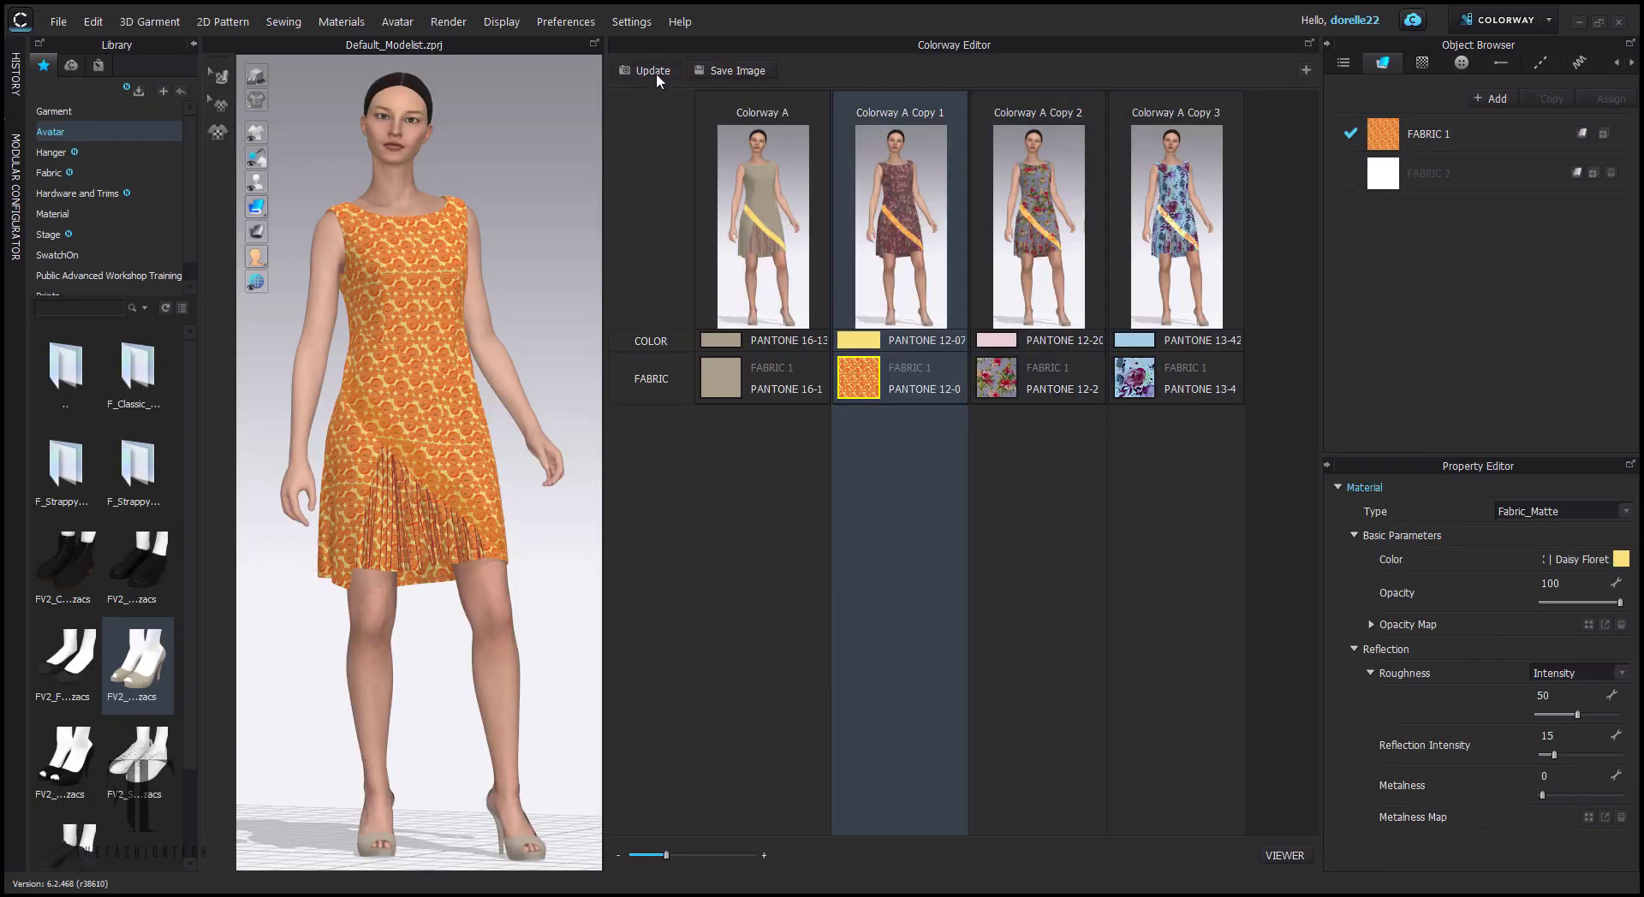
scroll(347, 541, down, 10)
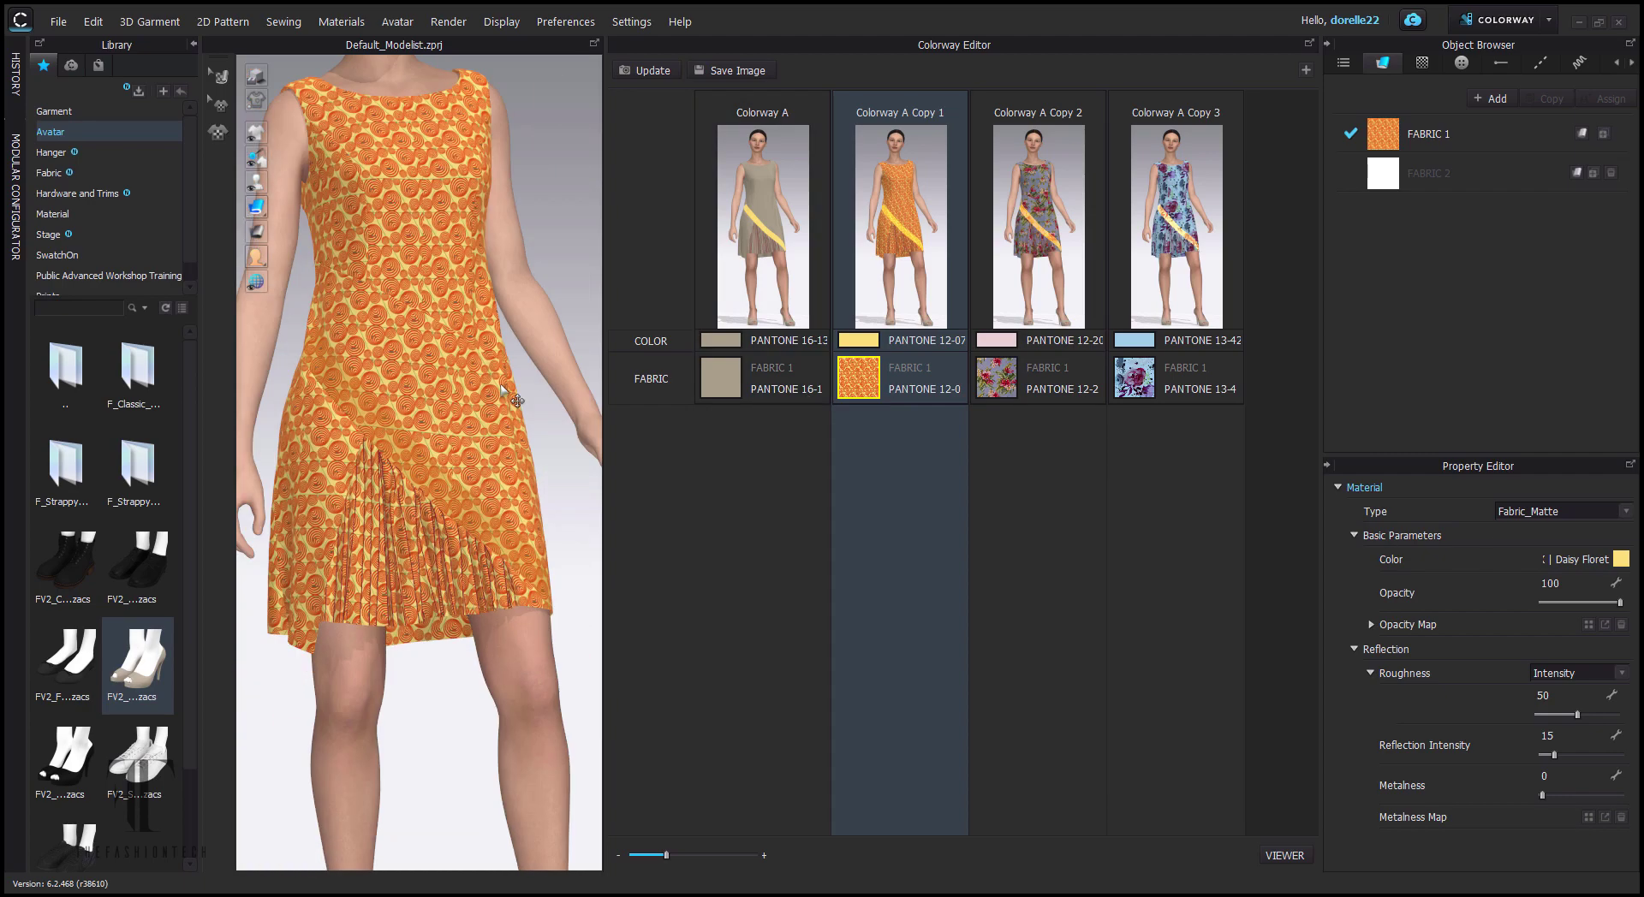
click(1438, 134)
scroll(1494, 557, down, 4)
click(1501, 508)
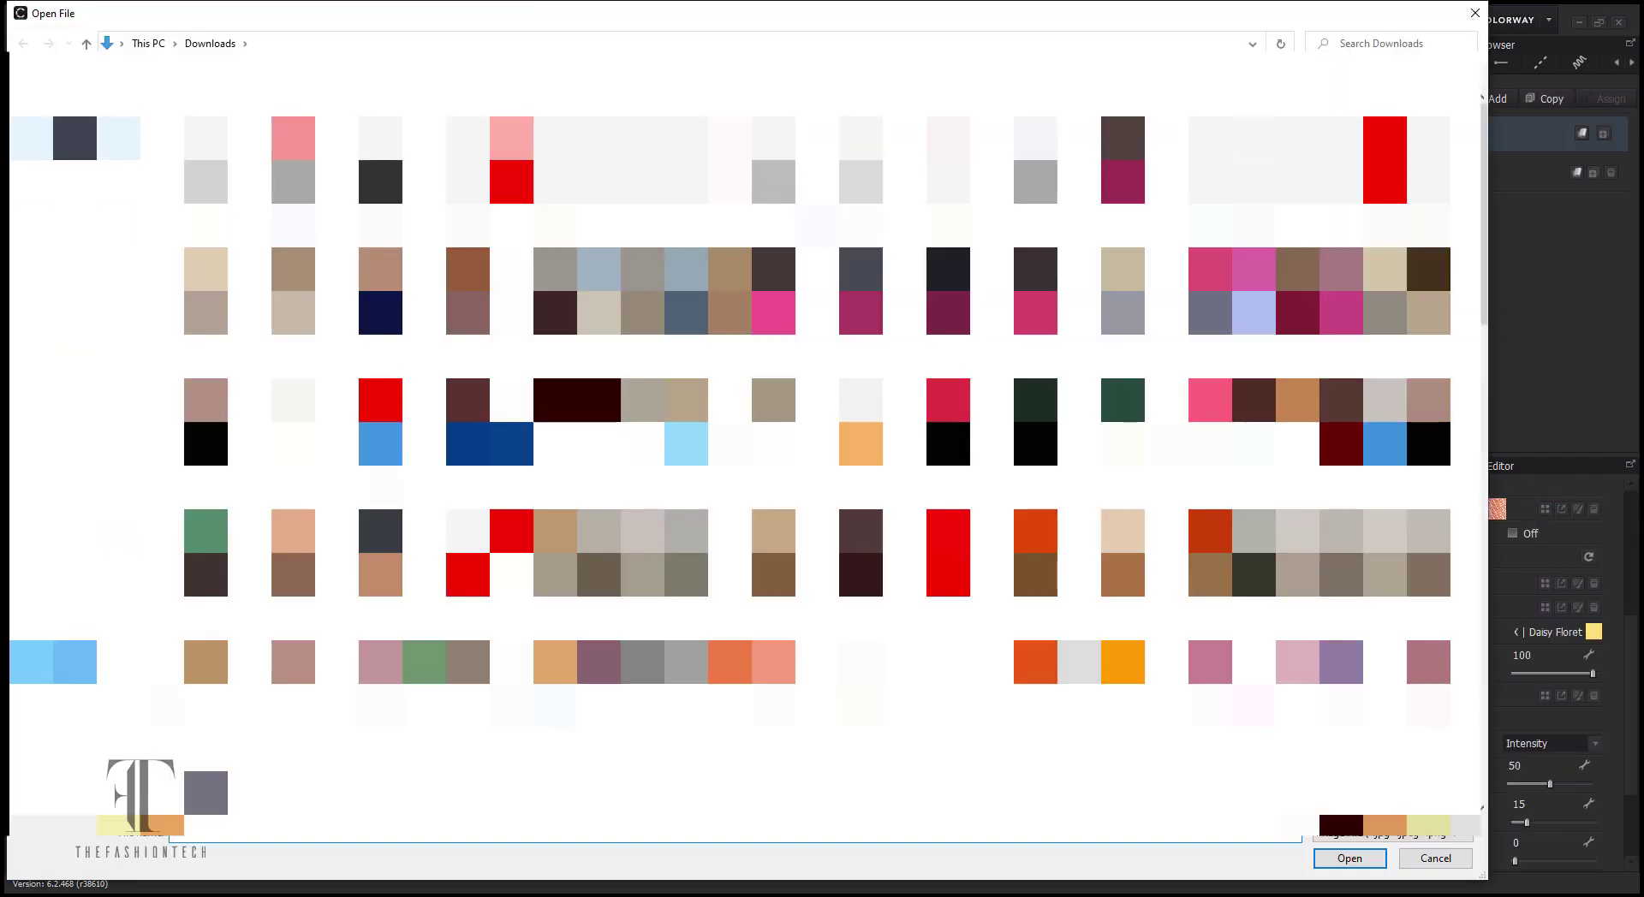
scroll(519, 420, up, 5)
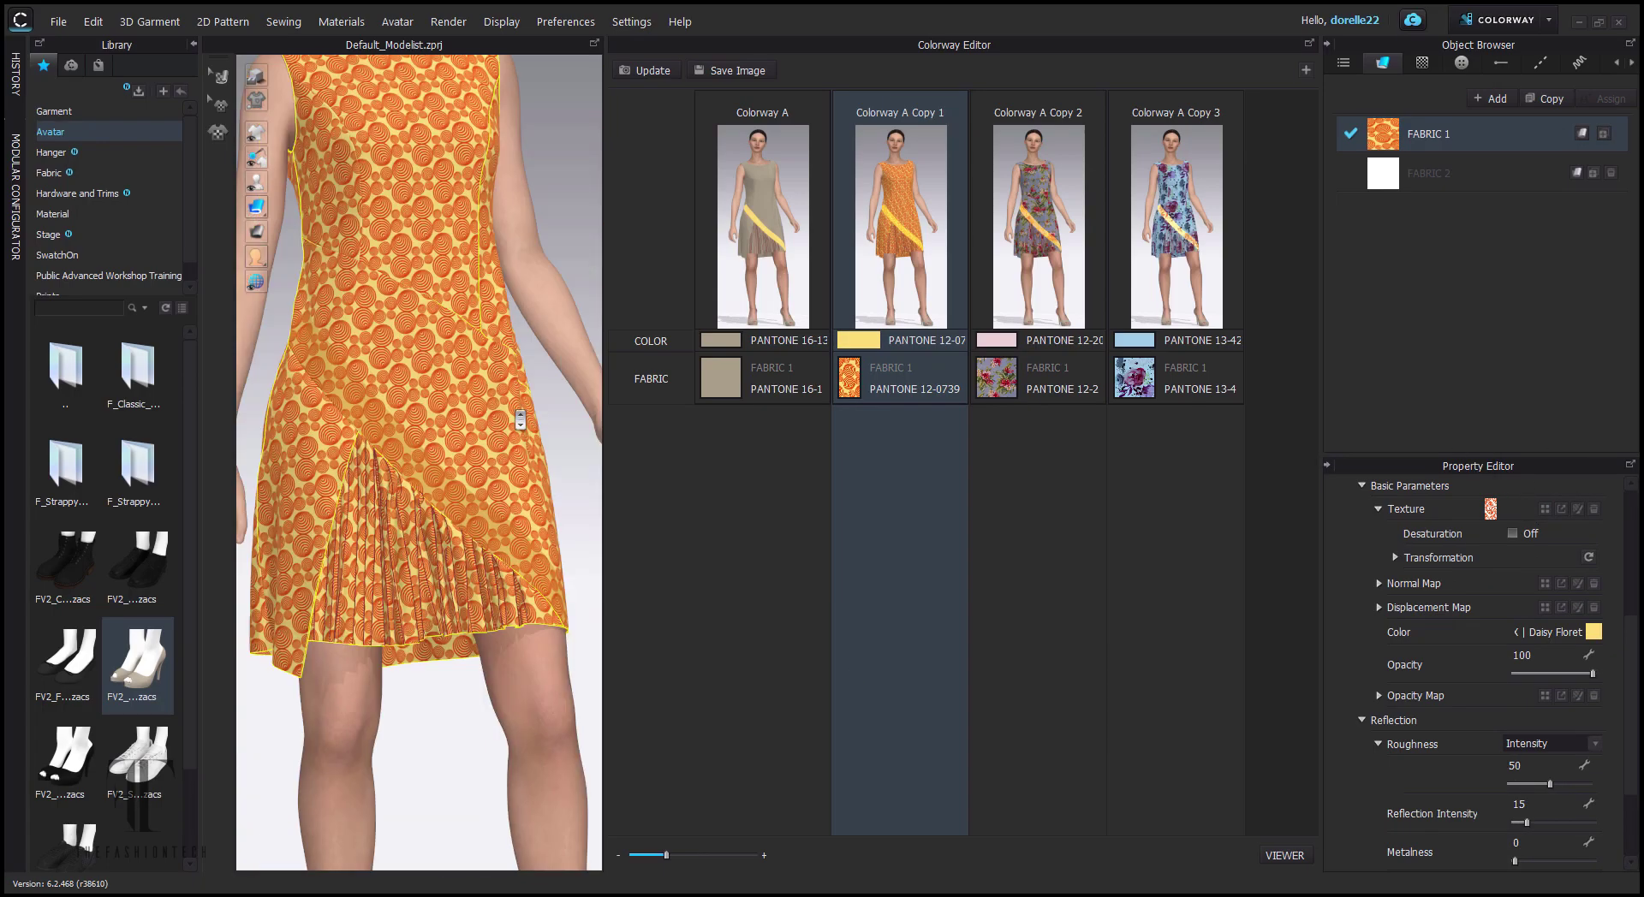
scroll(520, 420, down, 5)
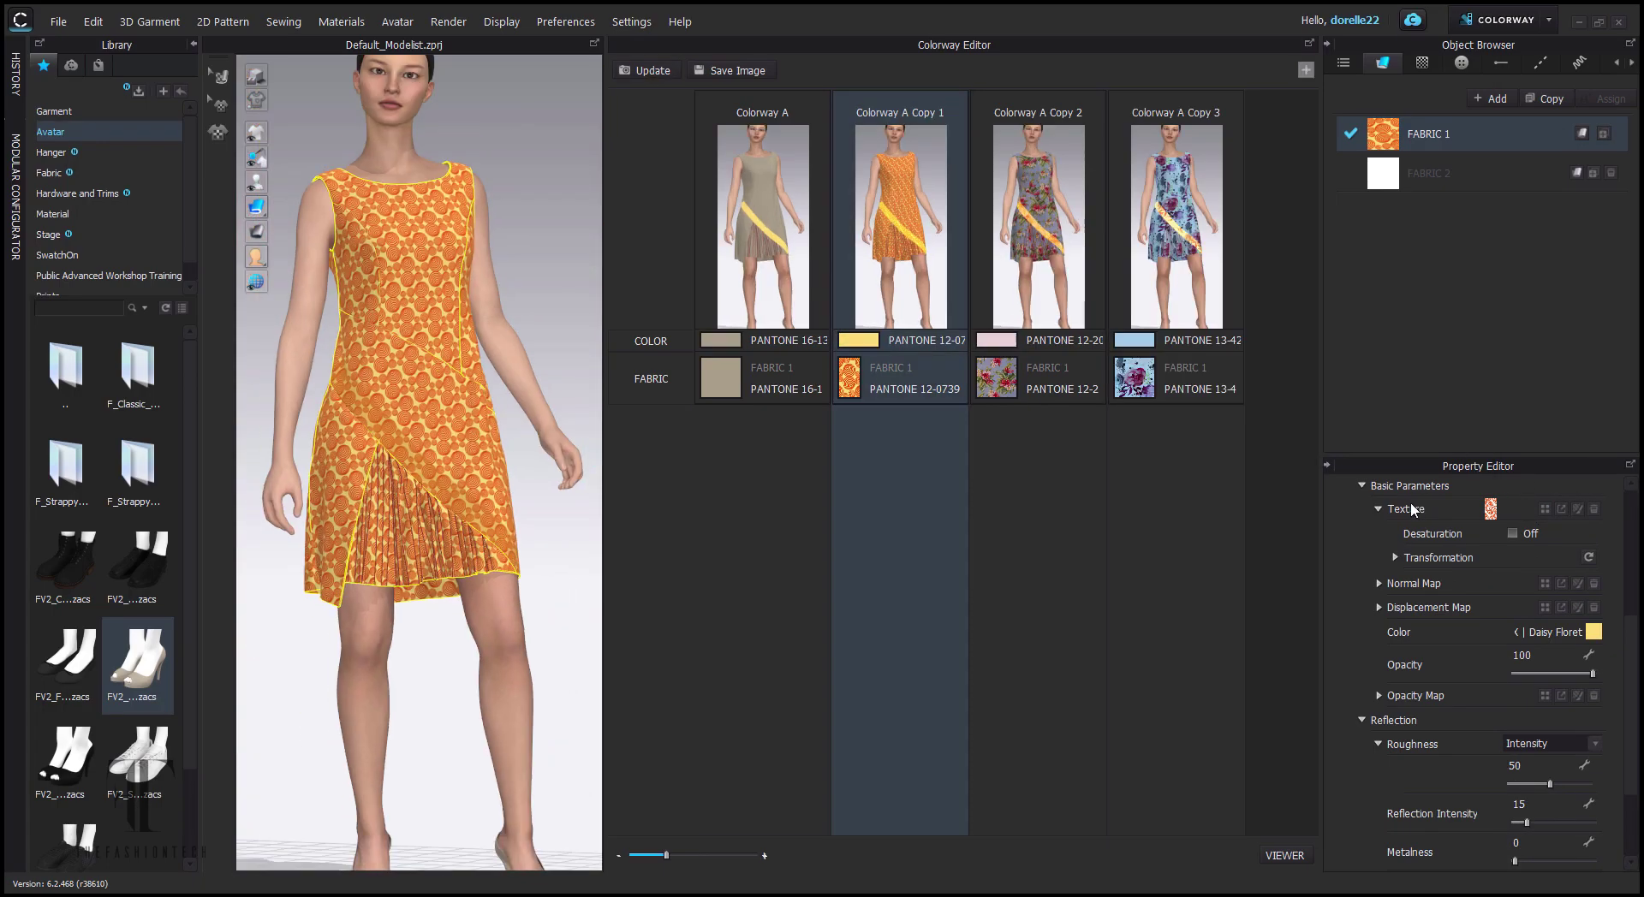
- Open the Render window and start the interactive render of the orange printed dress
mouse_move(531, 411)
right_down()
mouse_move(385, 411)
mouse_move(513, 437)
right_up()
click(274, 696)
click(449, 23)
click(457, 40)
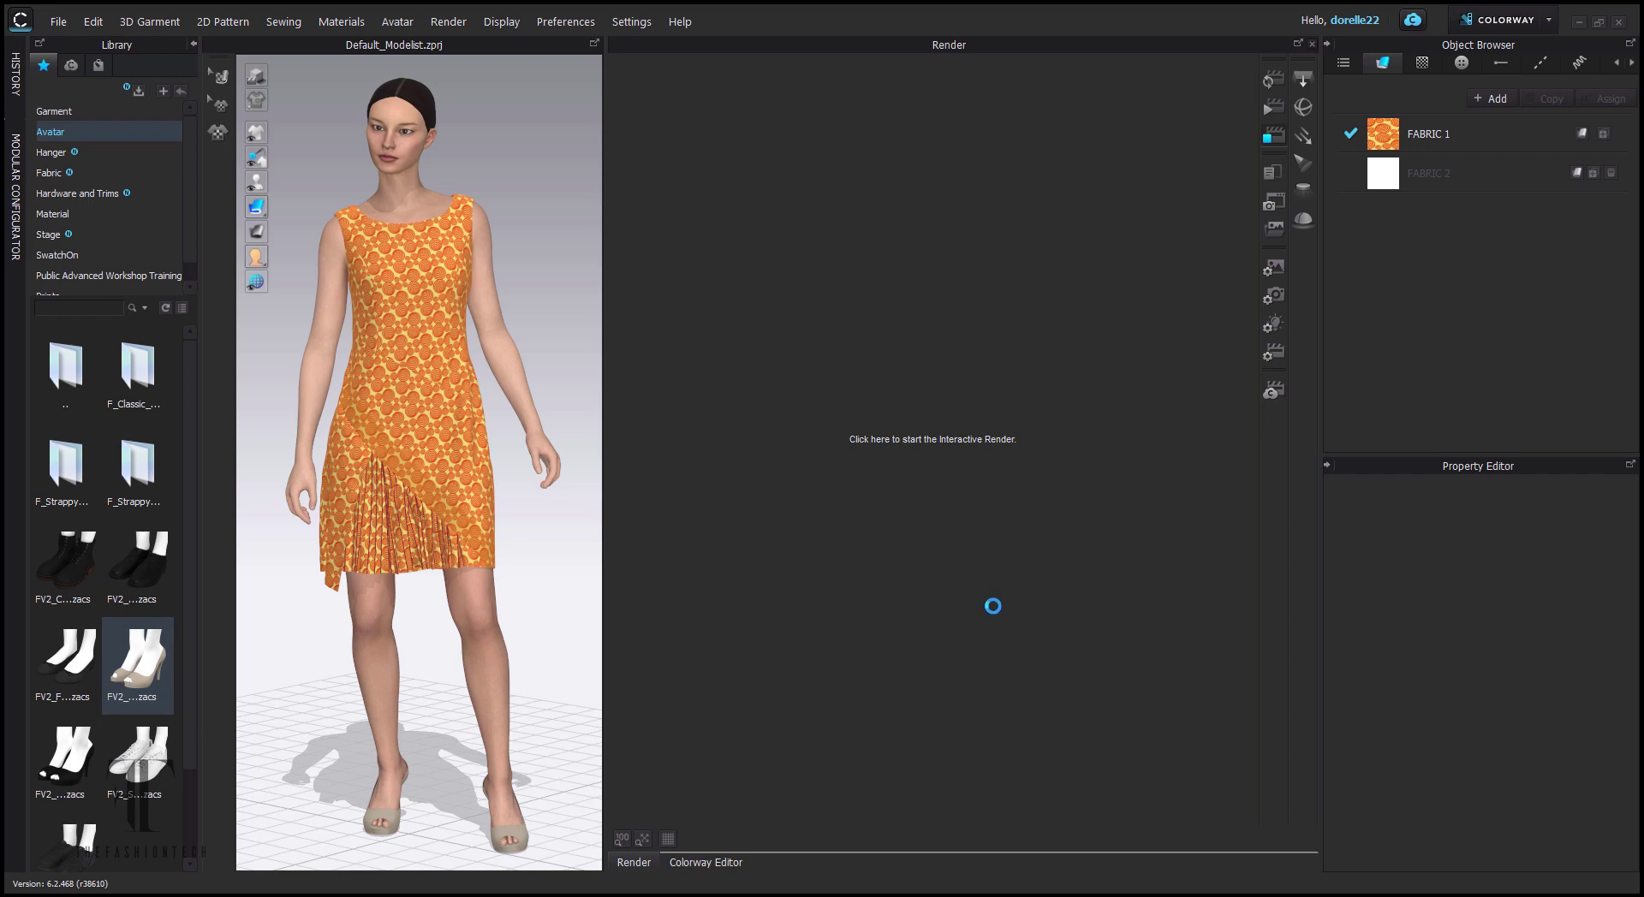
click(933, 439)
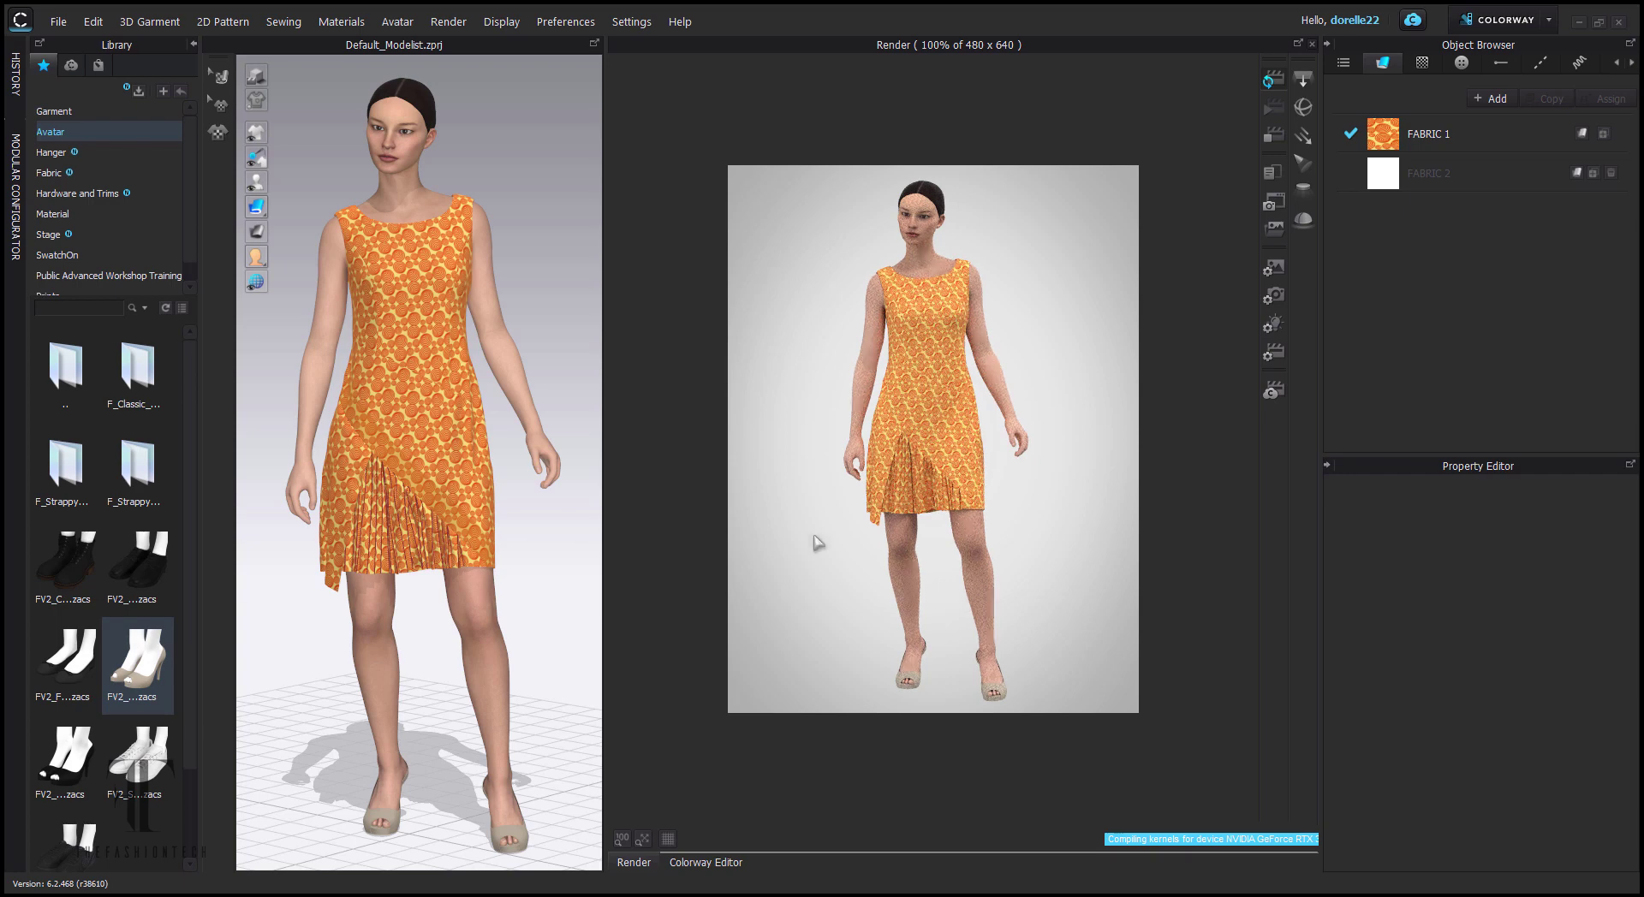
- Show the ground shadow in the render's light properties and load Light_5.hdr as the dome light's environment map
right_drag(522, 504, 635, 495)
scroll(1032, 548, up, 1)
right_drag(1030, 550, 1019, 567)
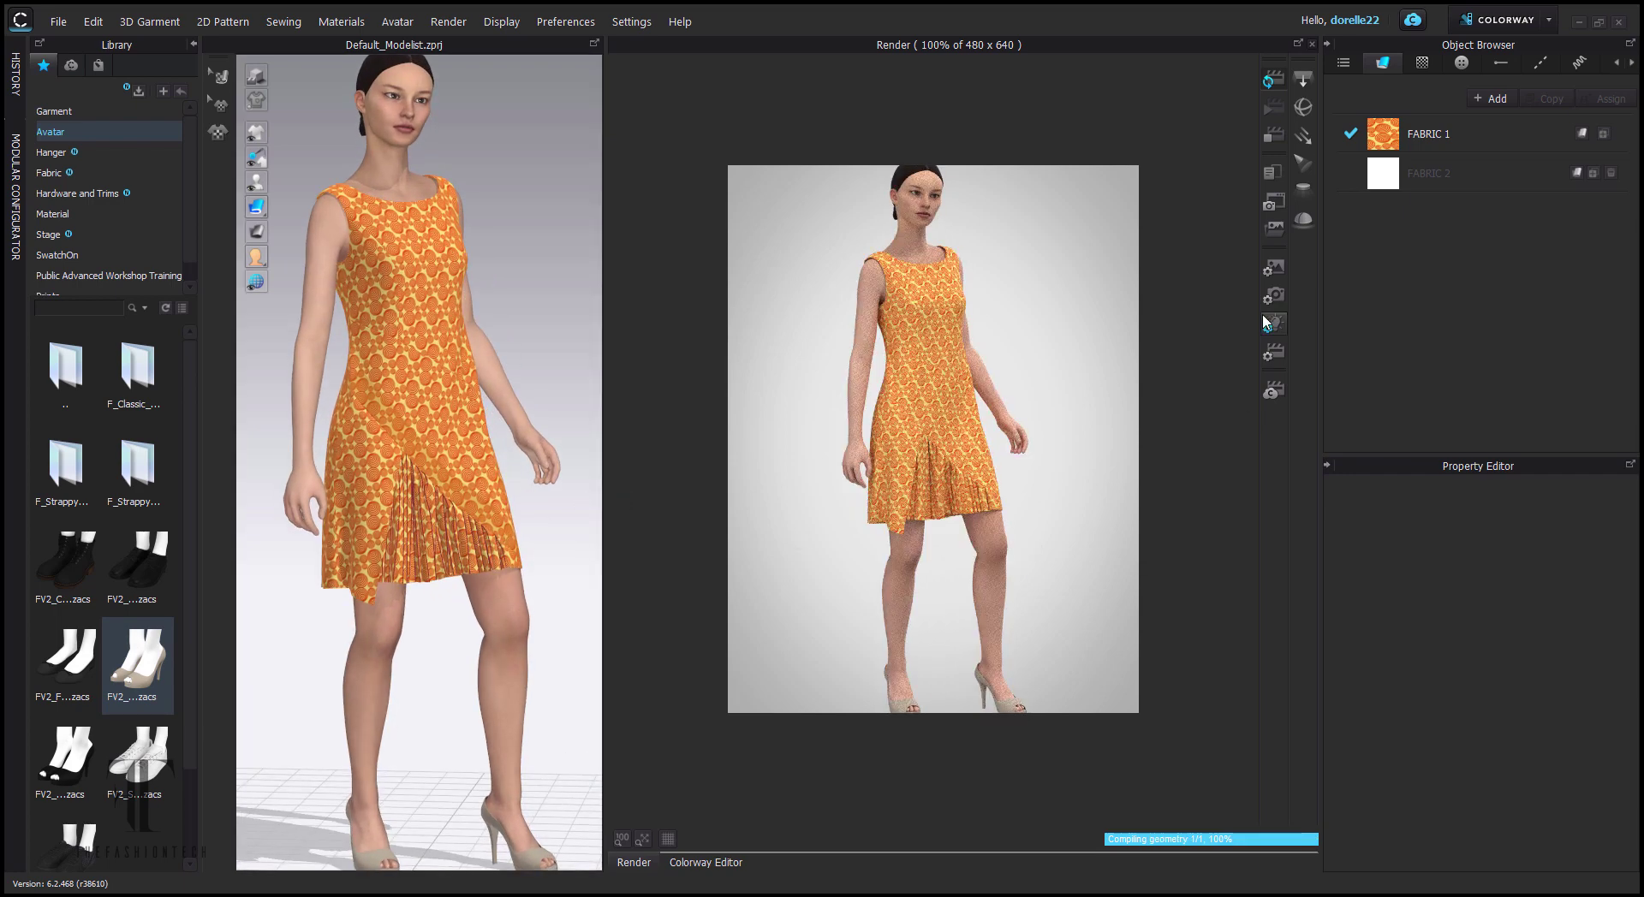
click(1274, 267)
scroll(1461, 729, down, 2)
click(1273, 324)
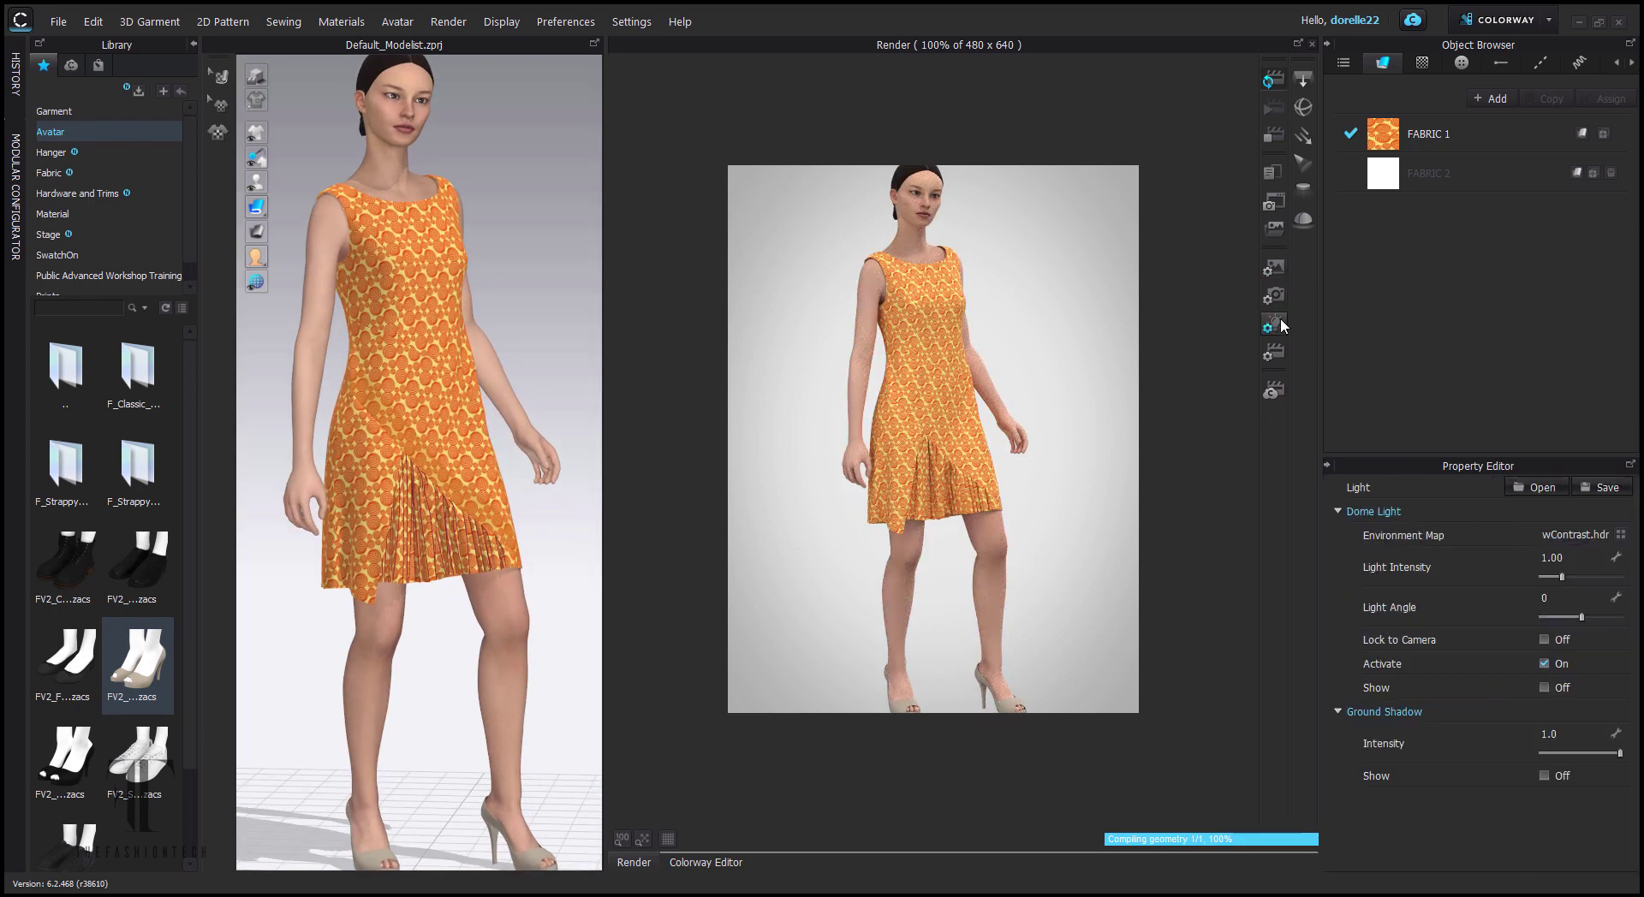
click(1543, 775)
scroll(1011, 656, down, 1)
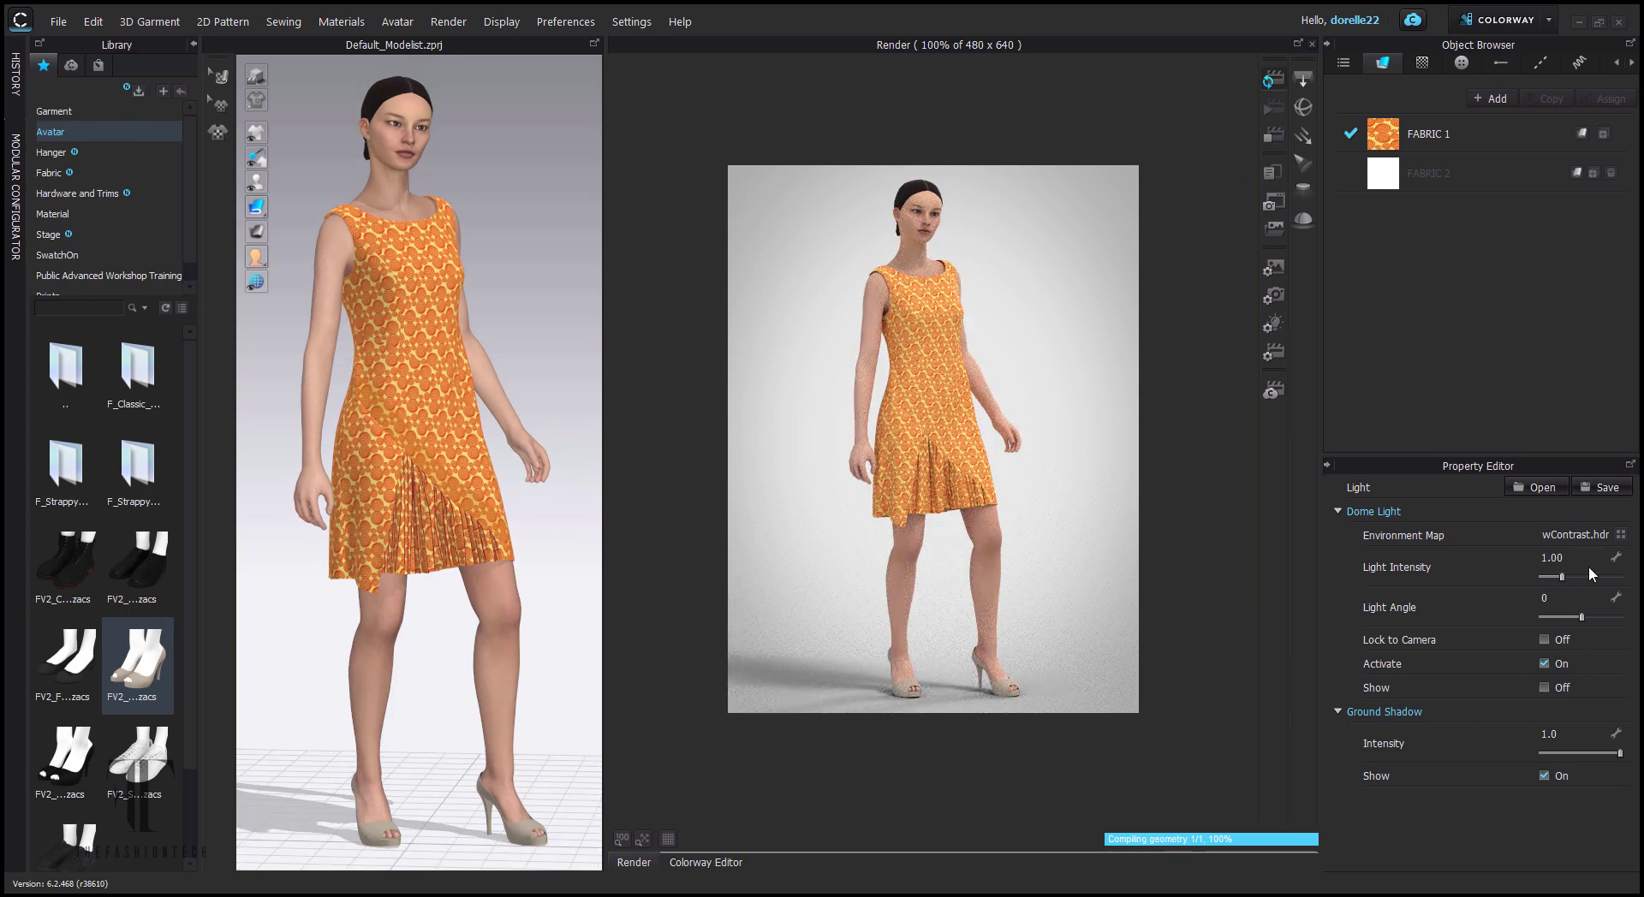
click(1621, 536)
double_click(604, 163)
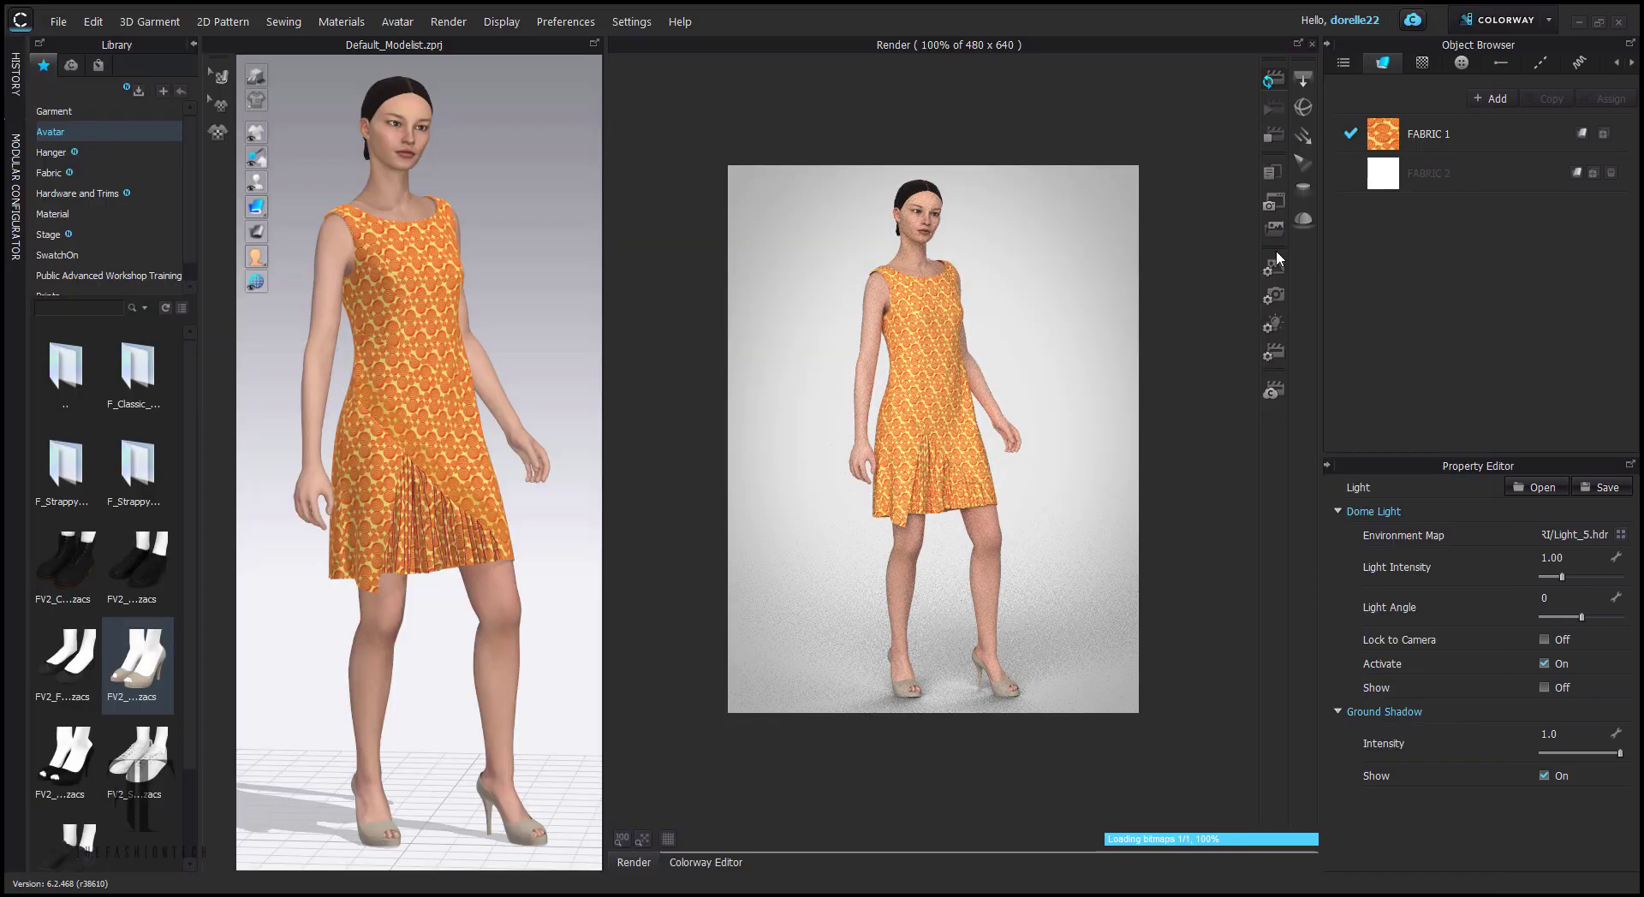
- Set the render's background color to Alluring Apricot
click(1275, 265)
click(1605, 664)
click(770, 653)
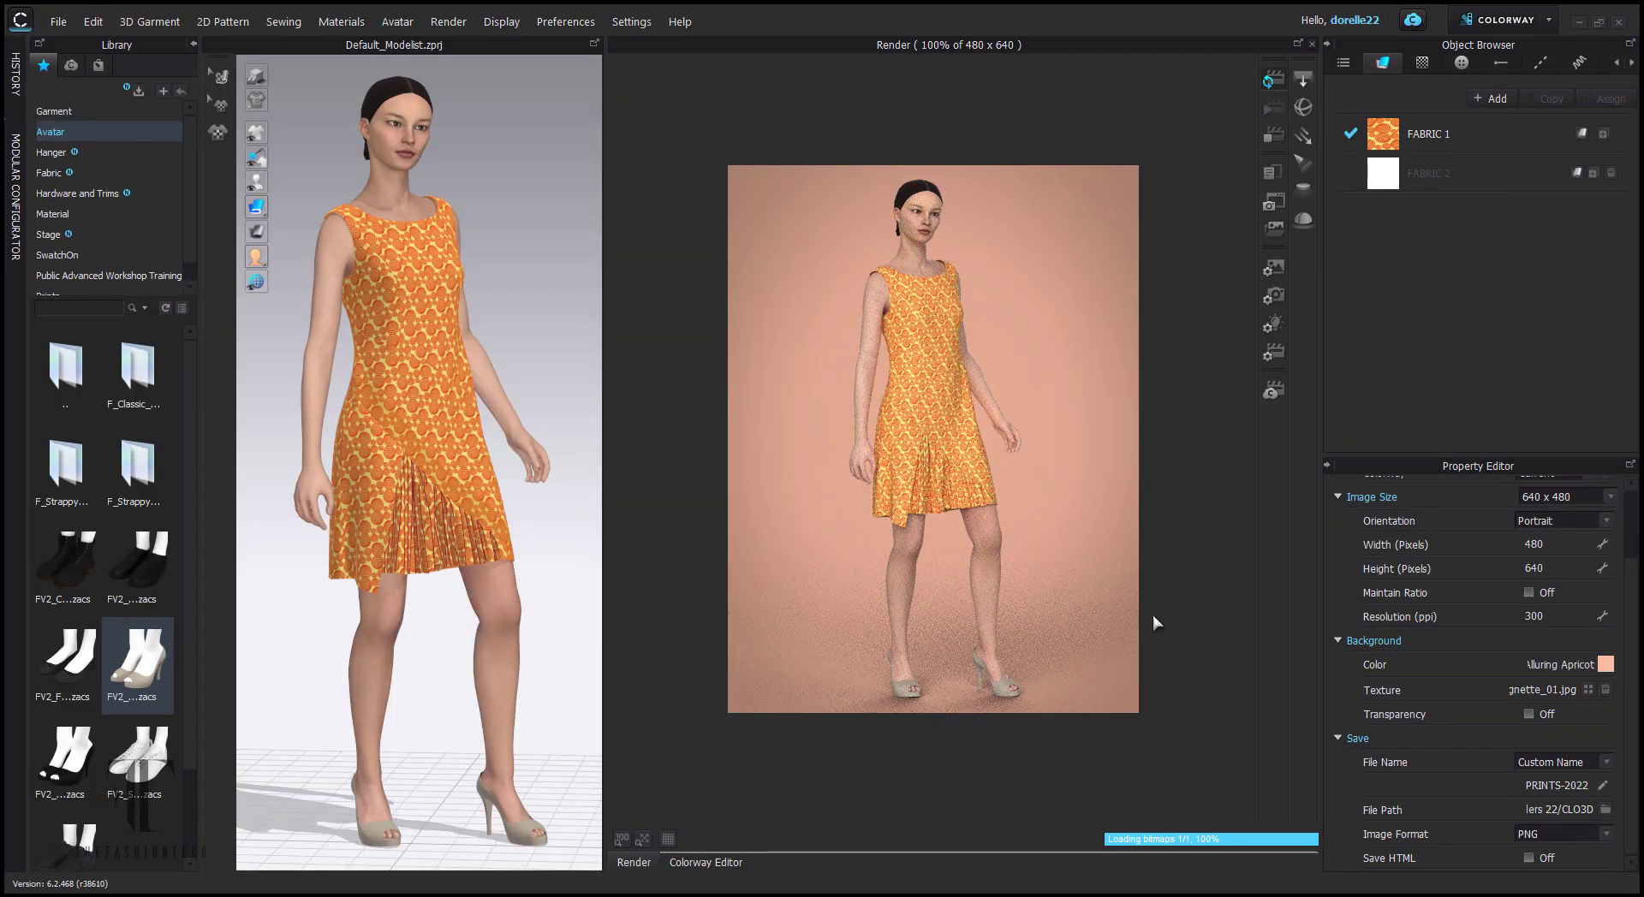
- Open the custom view list and save a full-length side profile of the avatar as a custom view
right_drag(1153, 616, 764, 604)
click(449, 23)
click(448, 23)
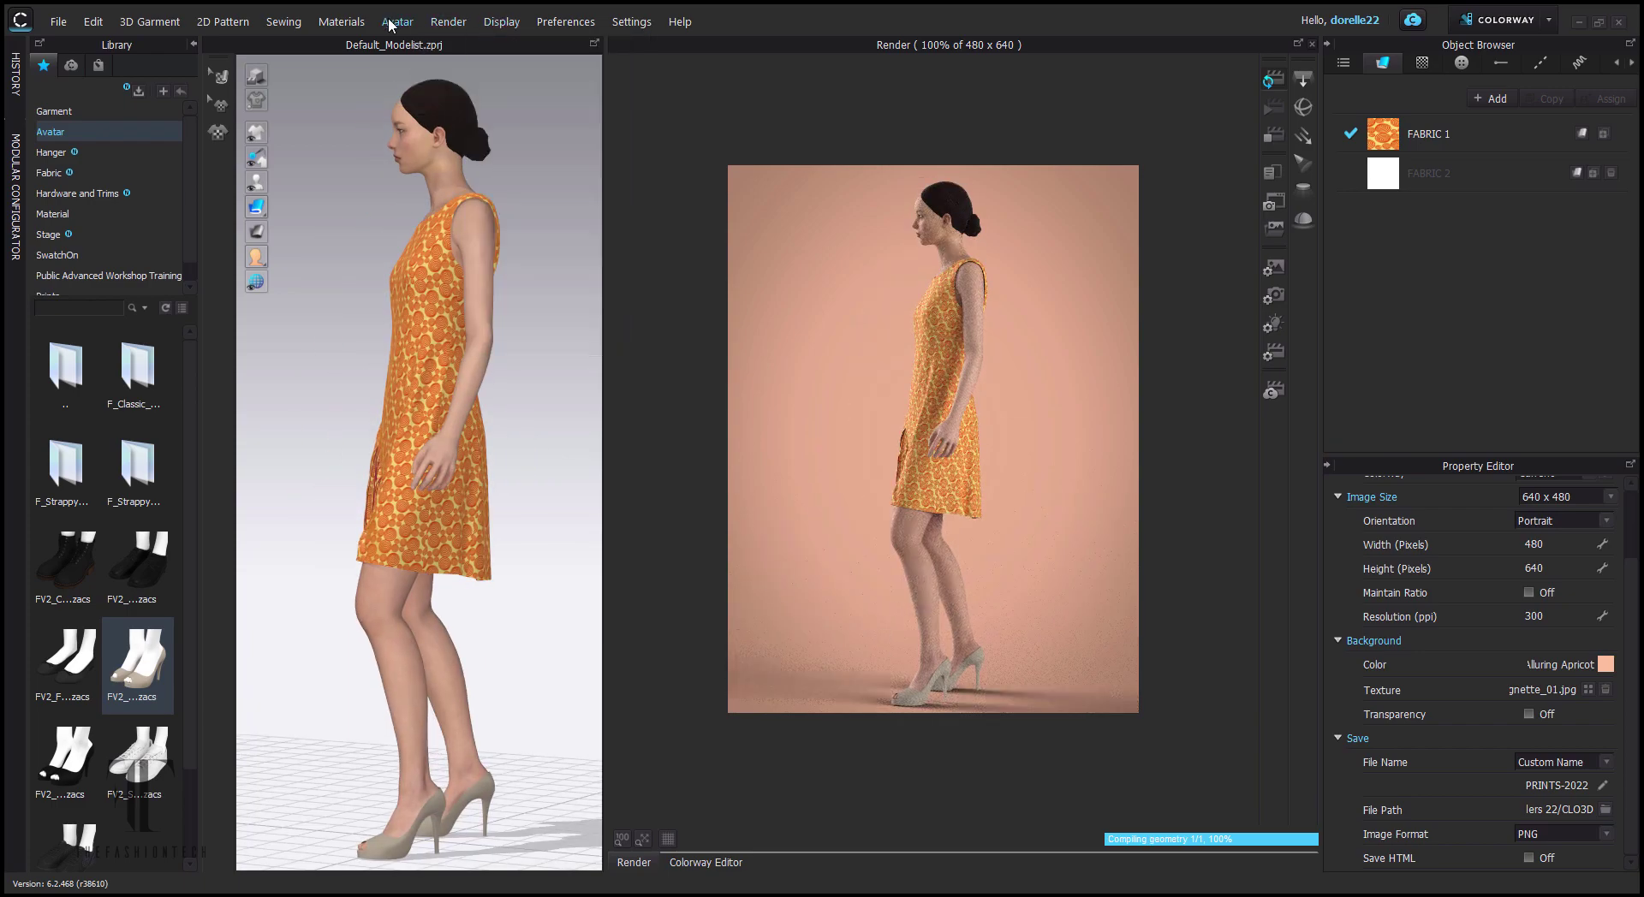
click(449, 24)
click(502, 24)
mouse_move(512, 41)
click(689, 199)
click(583, 92)
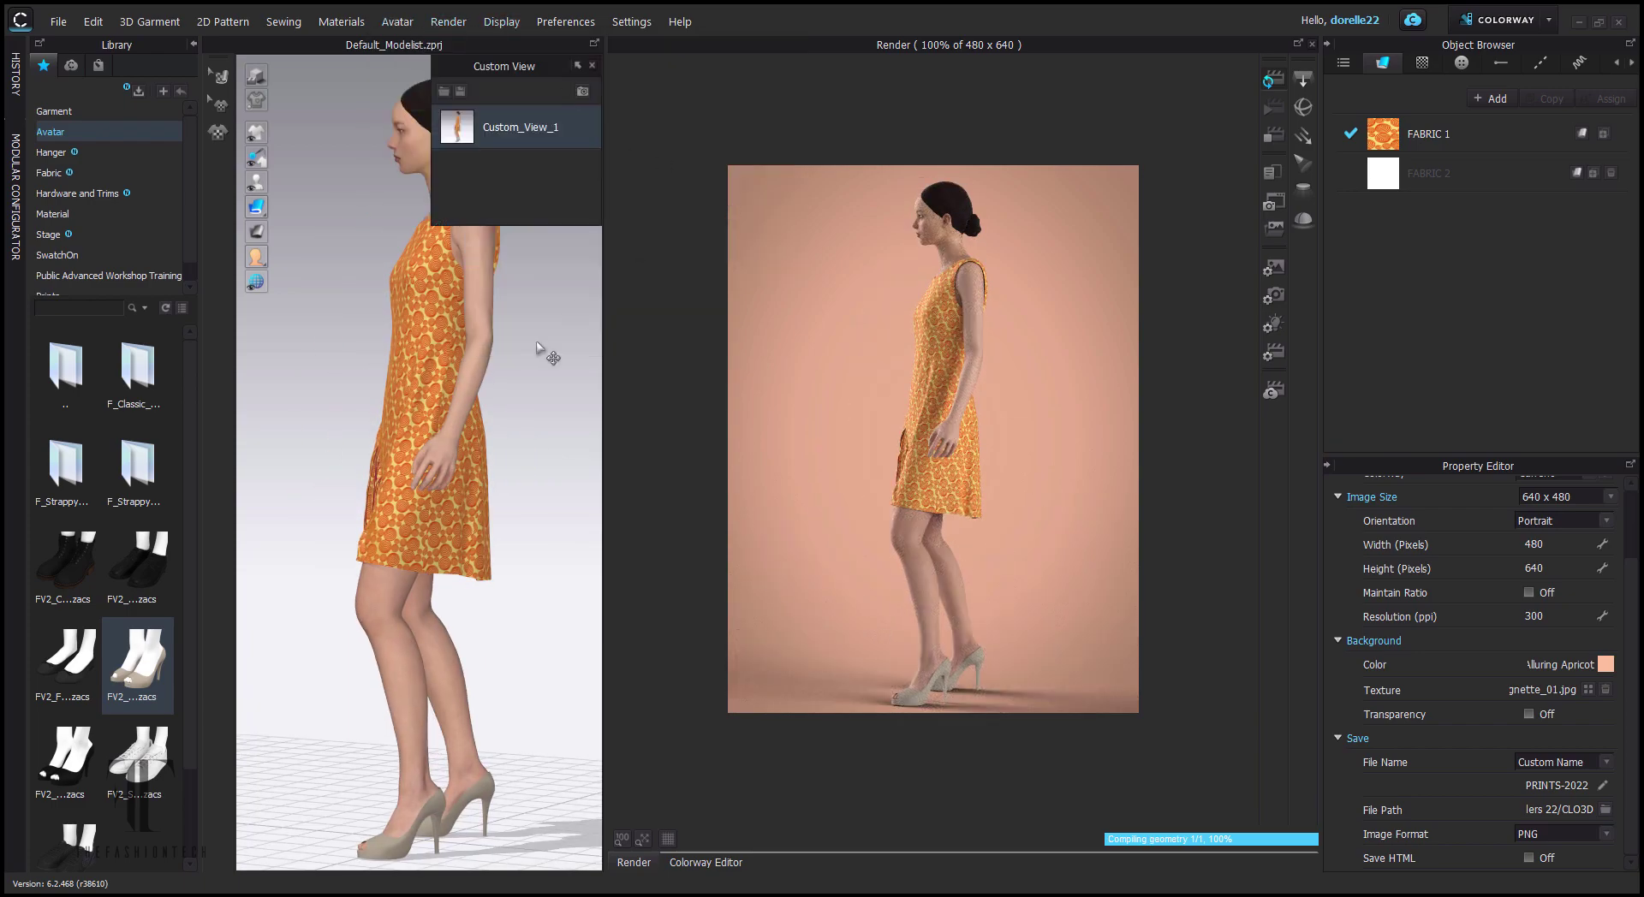
- Save a closer front view of the dress and a view from behind as custom views
right_drag(536, 349, 856, 351)
scroll(548, 360, up, 5)
middle_drag(548, 257, 561, 352)
scroll(553, 514, down, 3)
click(583, 92)
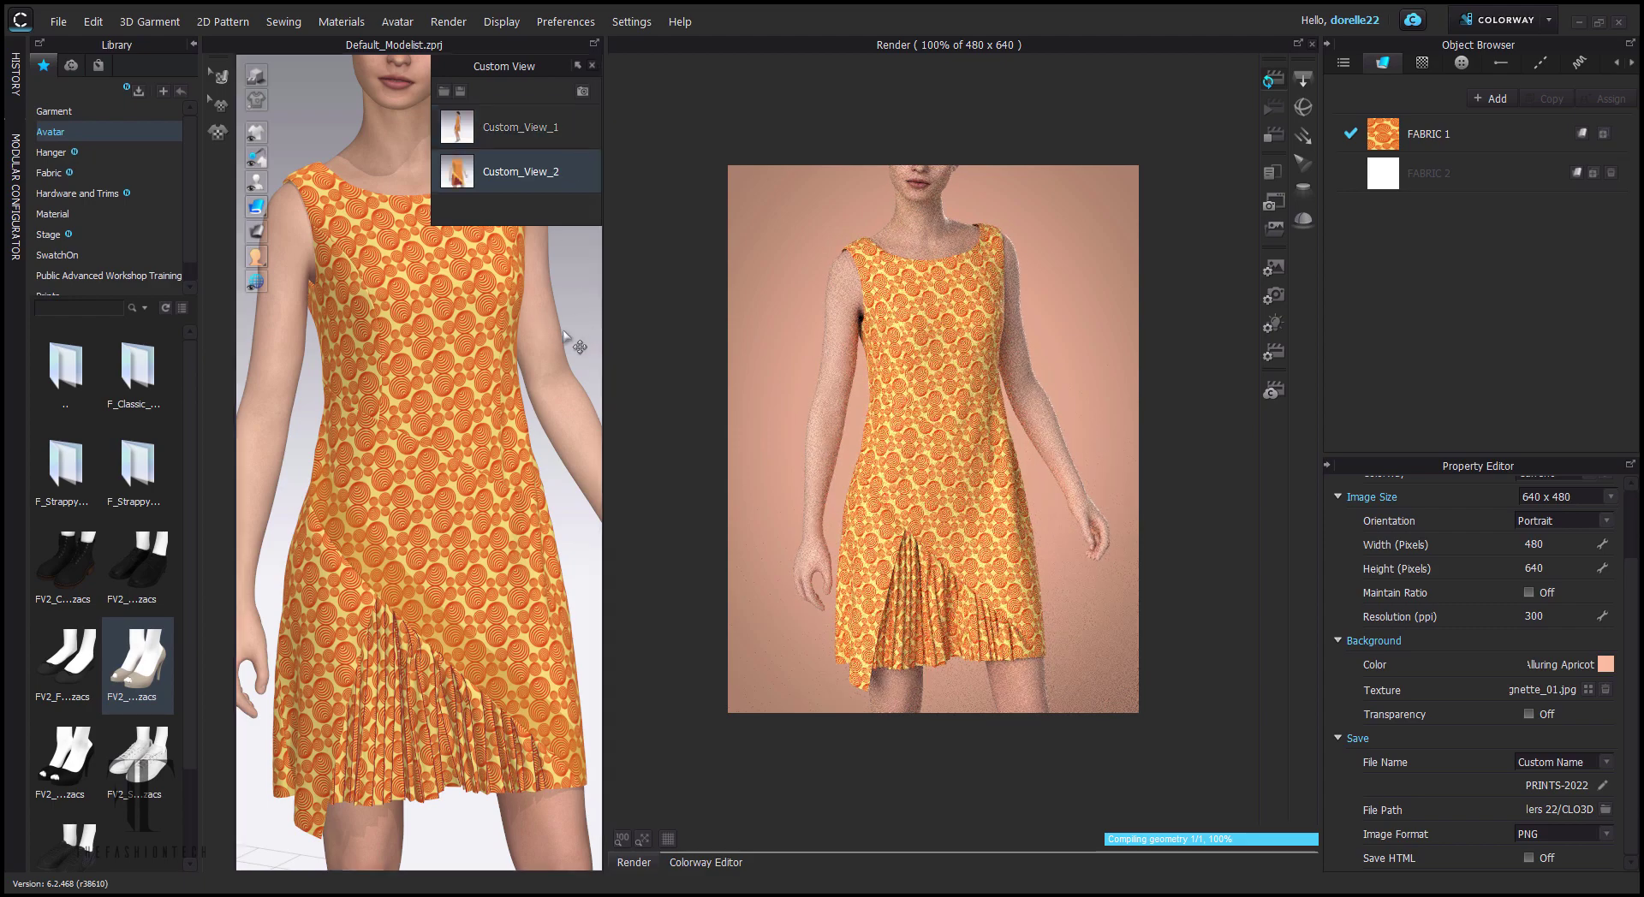
right_drag(561, 338, 172, 311)
click(582, 91)
- Save a three-quarter close-up of the bodice and neckline as a custom view
scroll(533, 435, down, 2)
right_drag(533, 435, 655, 447)
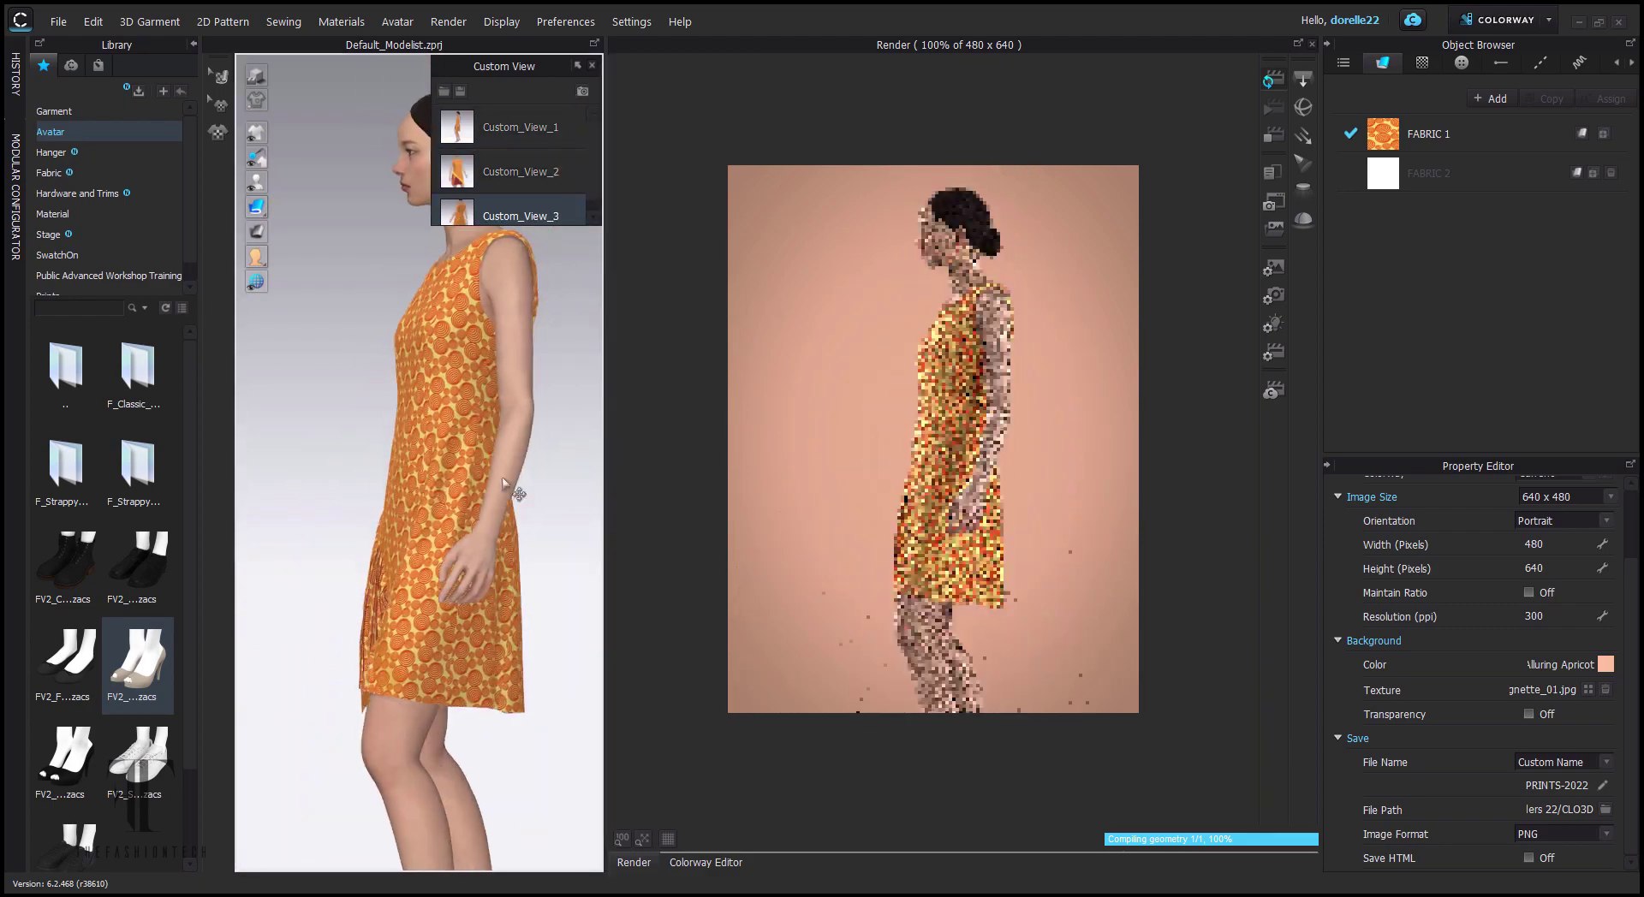
middle_drag(504, 484, 480, 685)
scroll(483, 514, up, 4)
click(582, 92)
right_drag(484, 479, 591, 470)
click(582, 91)
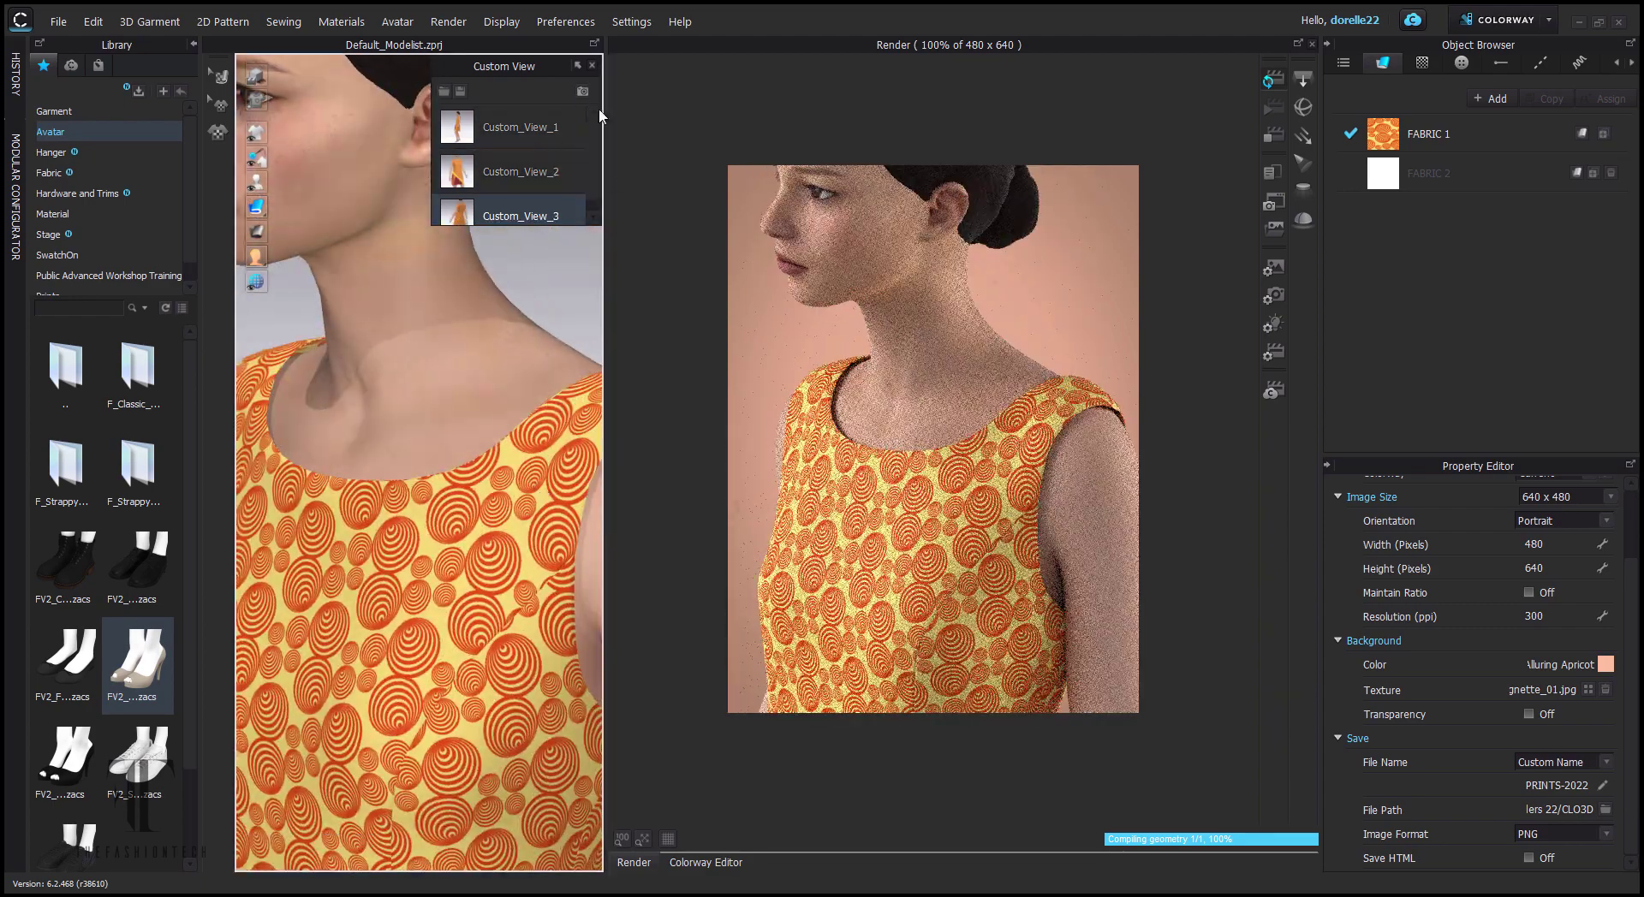
- Save a close-up of the pleated skirt as a custom view and enlarge the custom view list
scroll(462, 469, down, 5)
right_drag(462, 469, 522, 467)
middle_drag(480, 548, 470, 377)
scroll(469, 377, up, 4)
scroll(470, 377, up, 1)
click(582, 92)
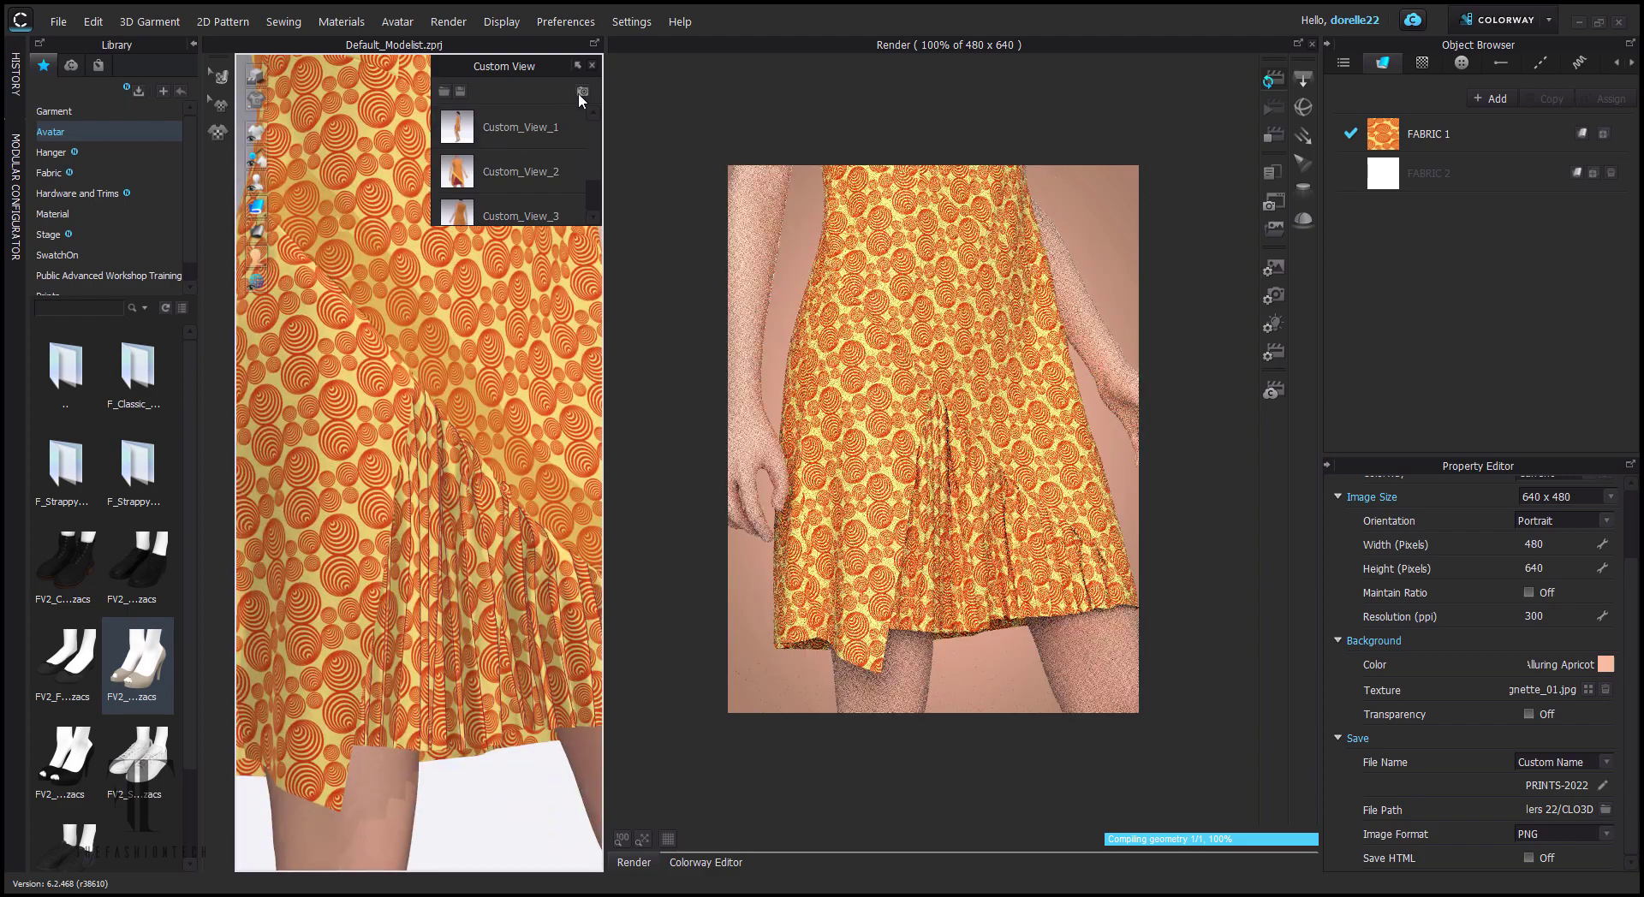
scroll(595, 184, down, 2)
drag(601, 226, 672, 374)
- Save a full-length three-quarter view of the avatar as another custom view
click(524, 543)
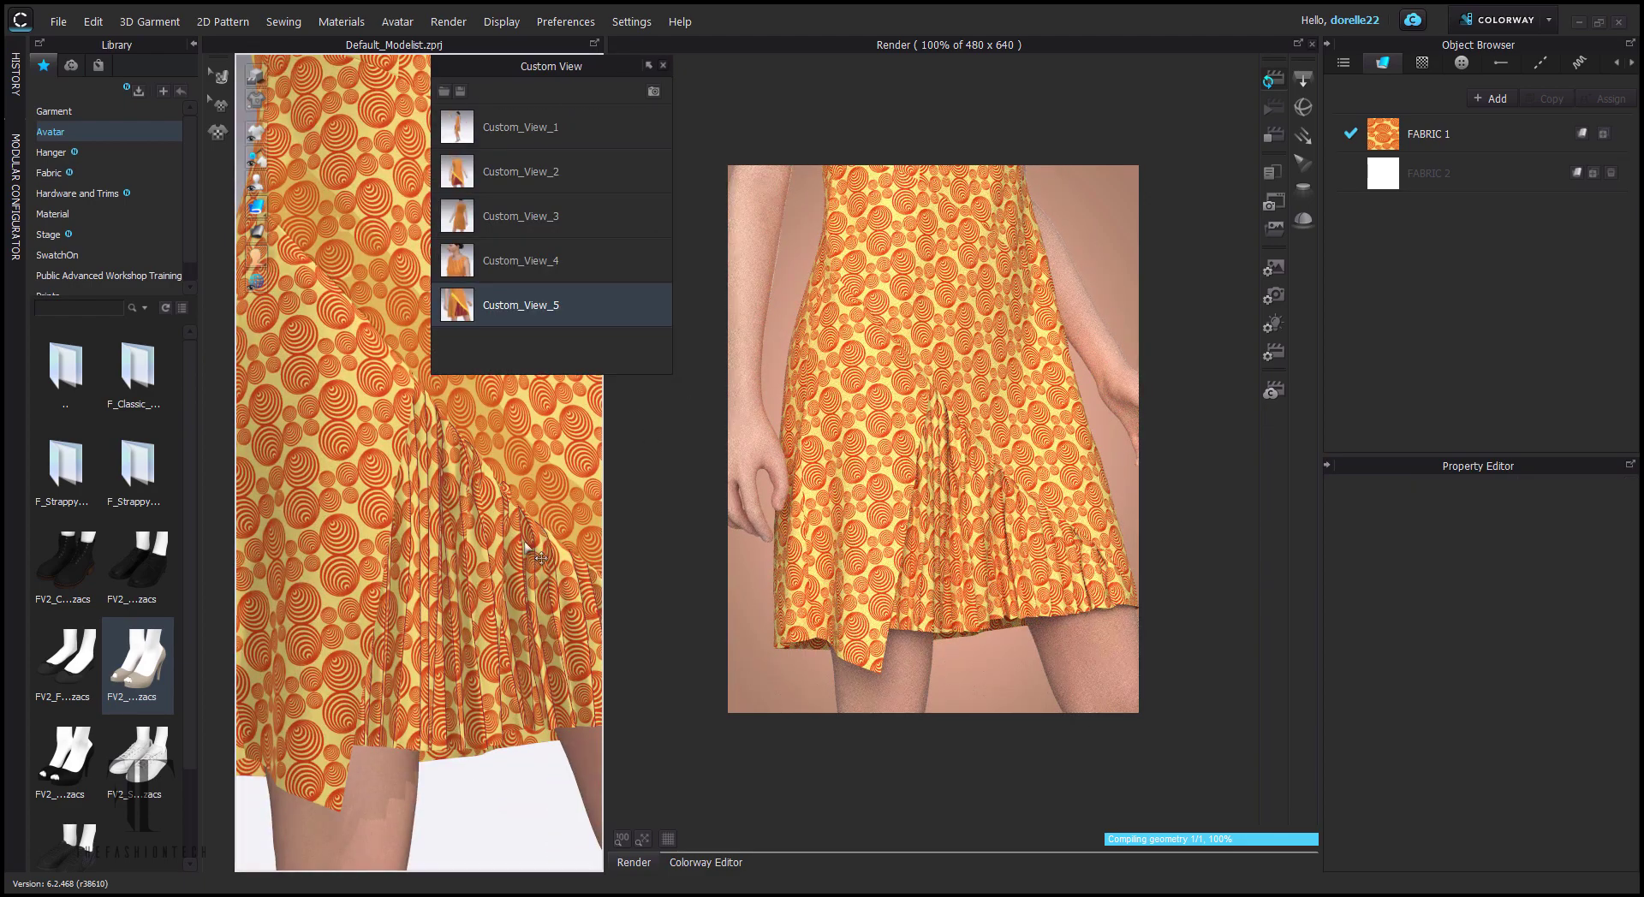
scroll(525, 548, down, 6)
double_click(459, 118)
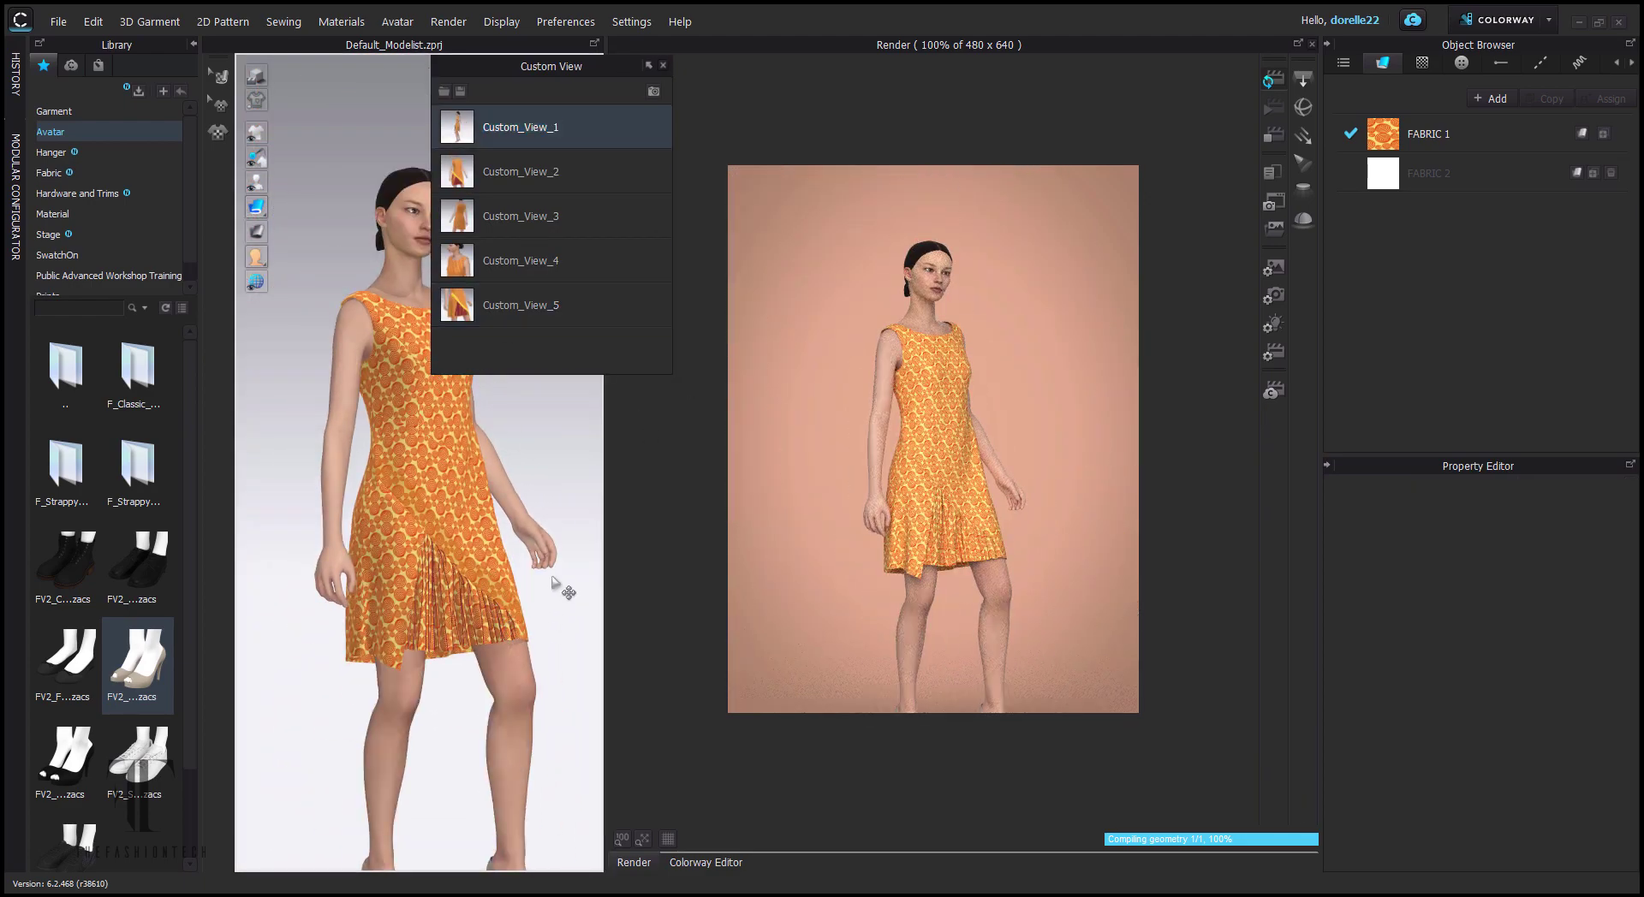
click(654, 92)
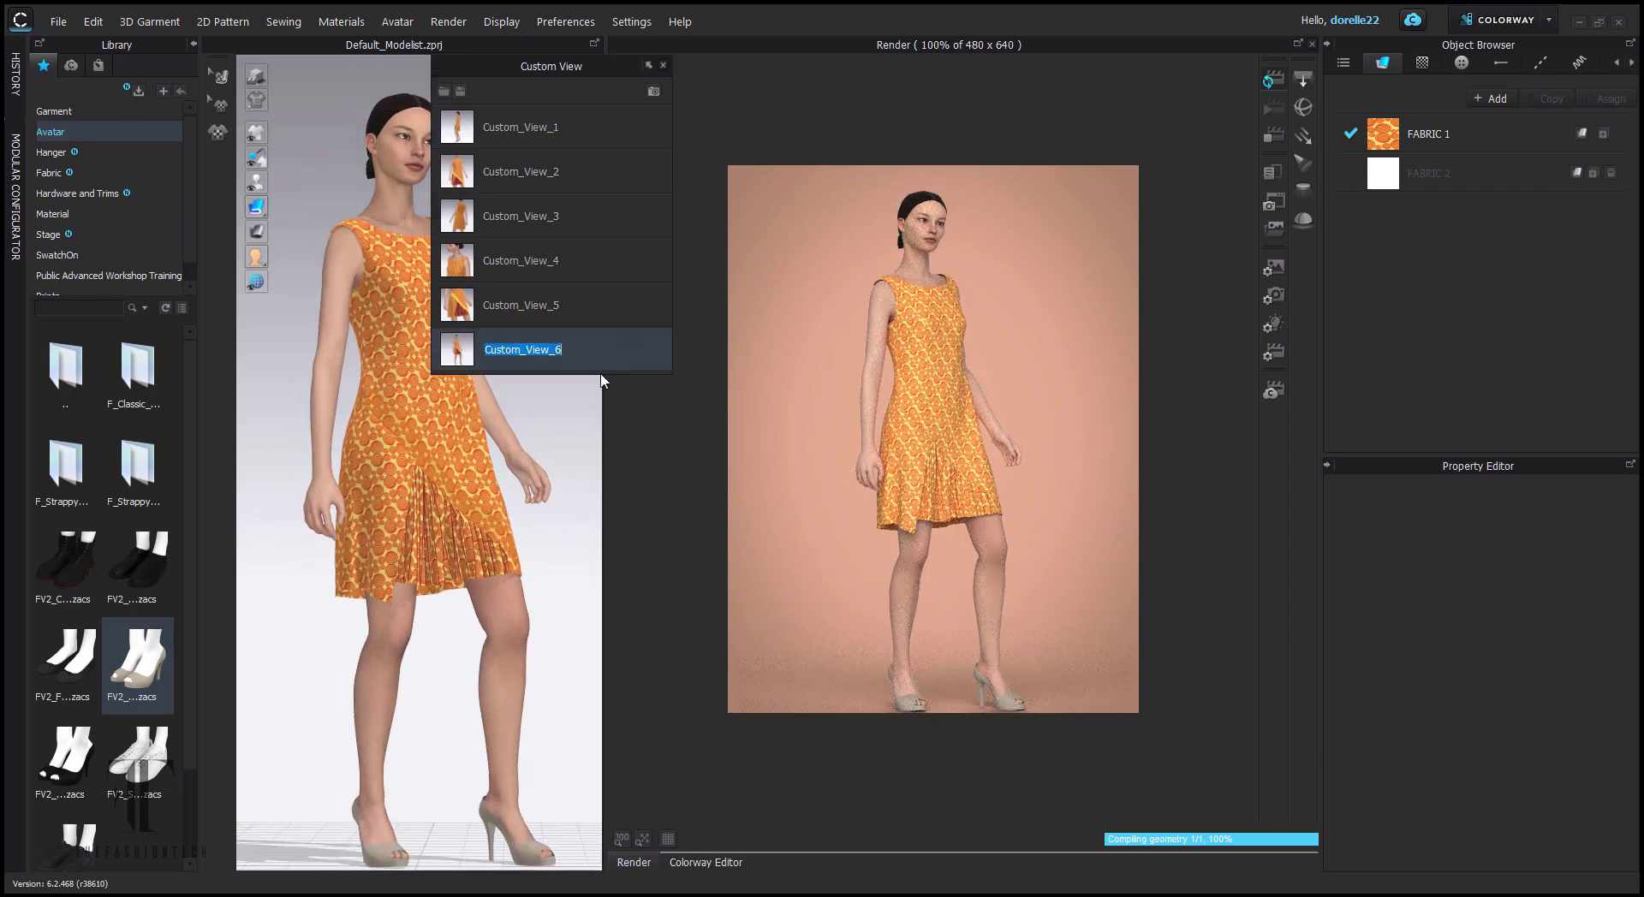
- Step through the saved custom views from Custom_View_1 to Custom_View_6 and check the framing of each
click(595, 130)
click(602, 169)
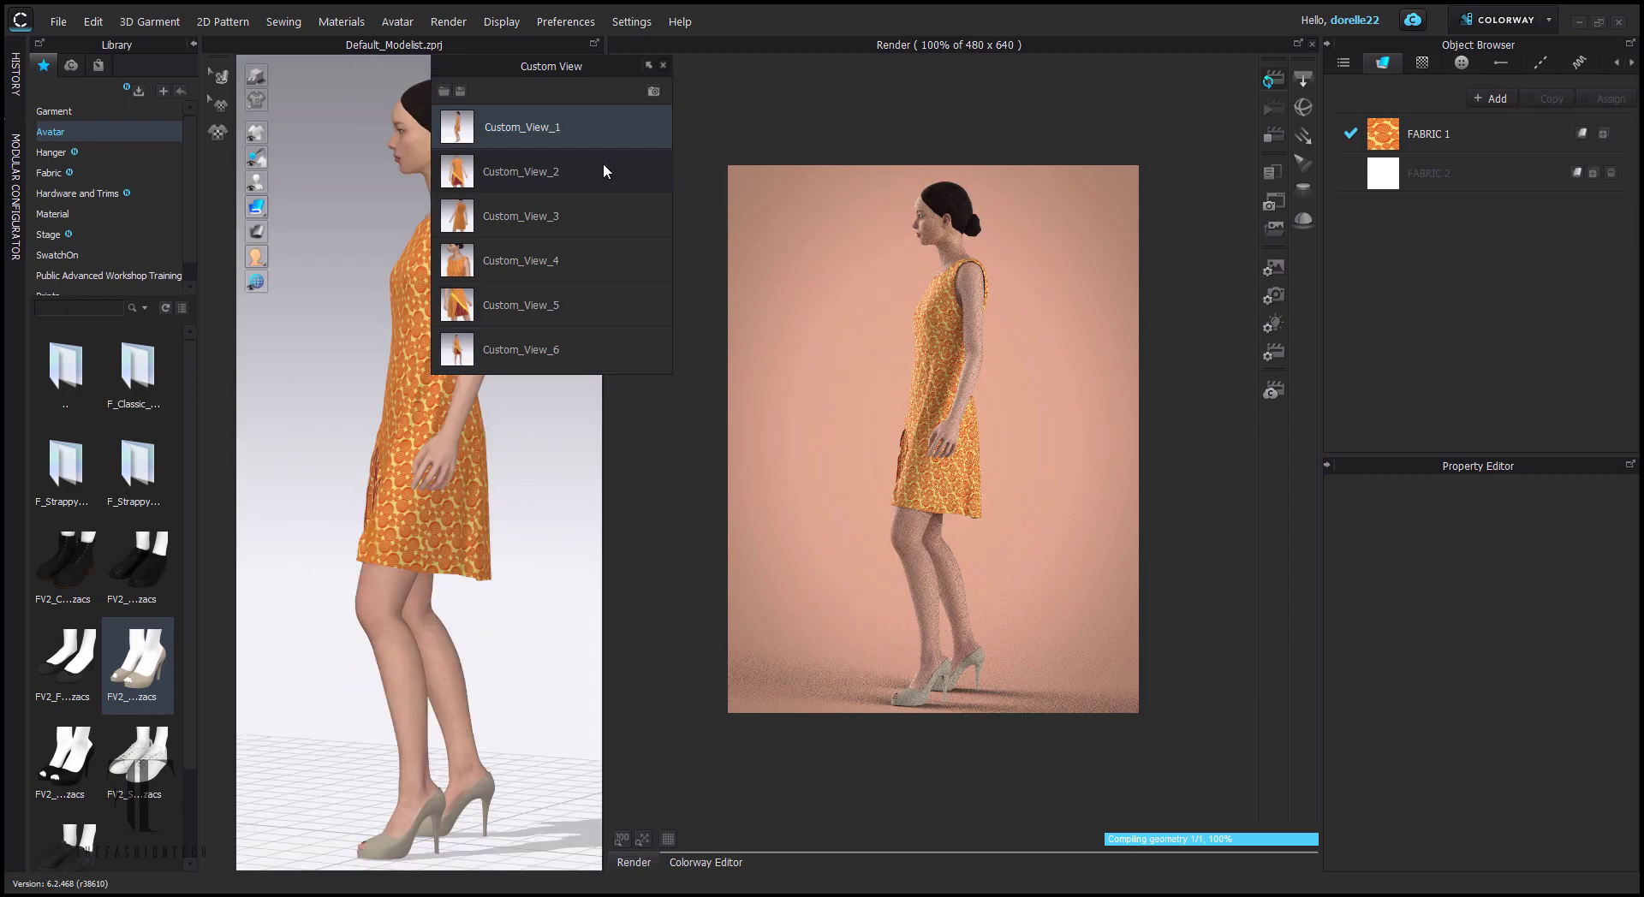
click(596, 214)
click(595, 258)
click(579, 308)
click(591, 347)
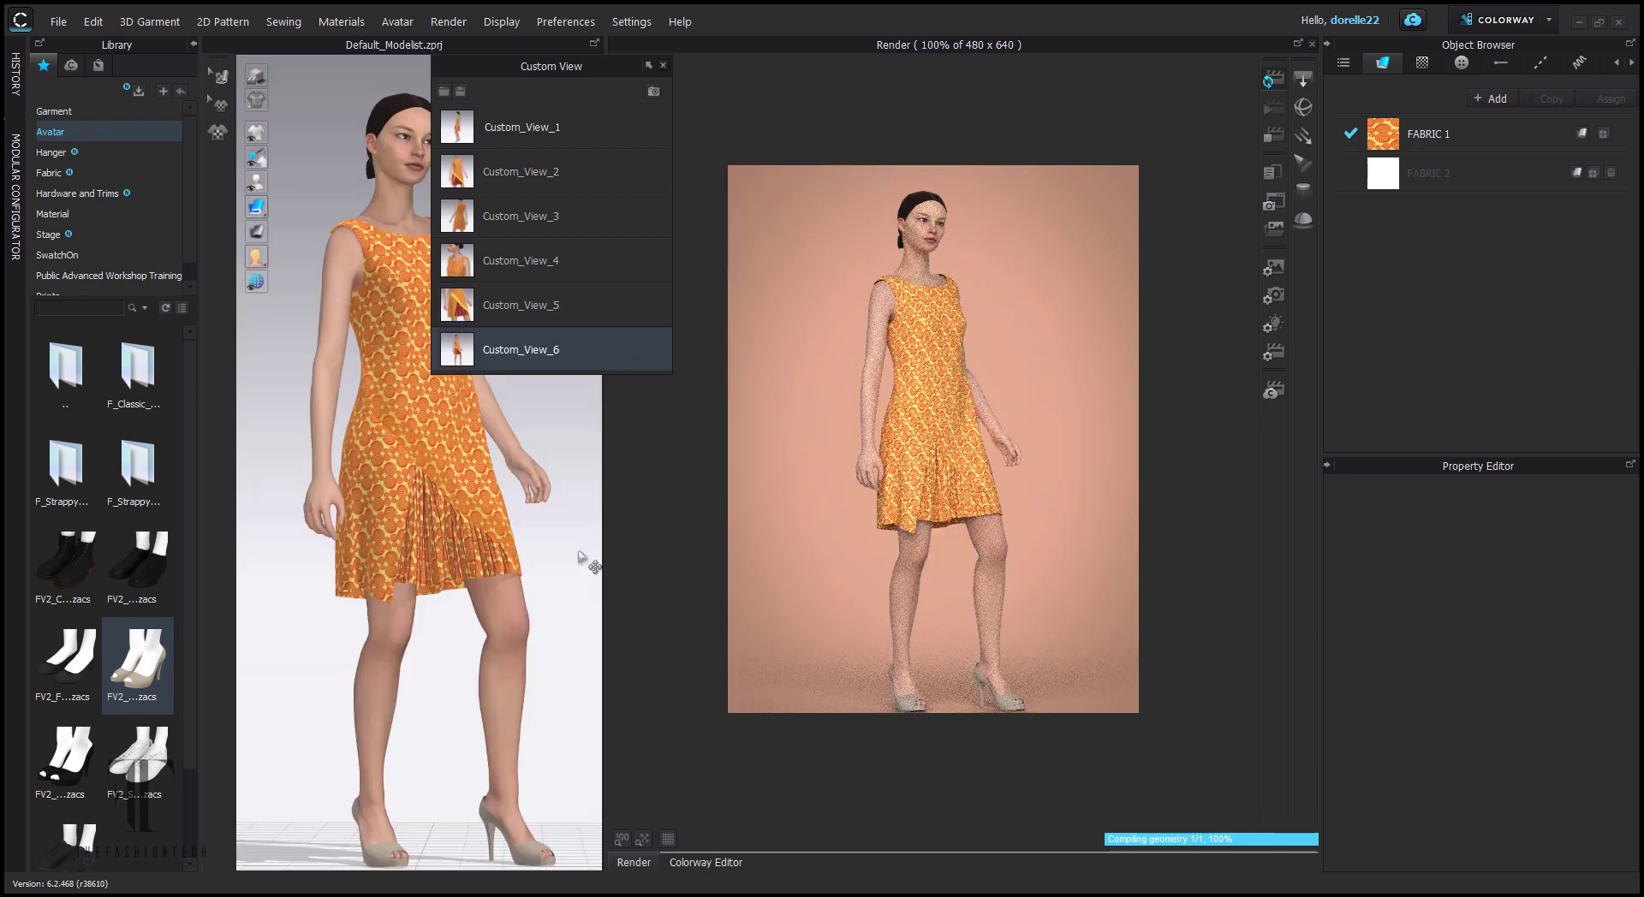
right_click(594, 334)
key(Escape)
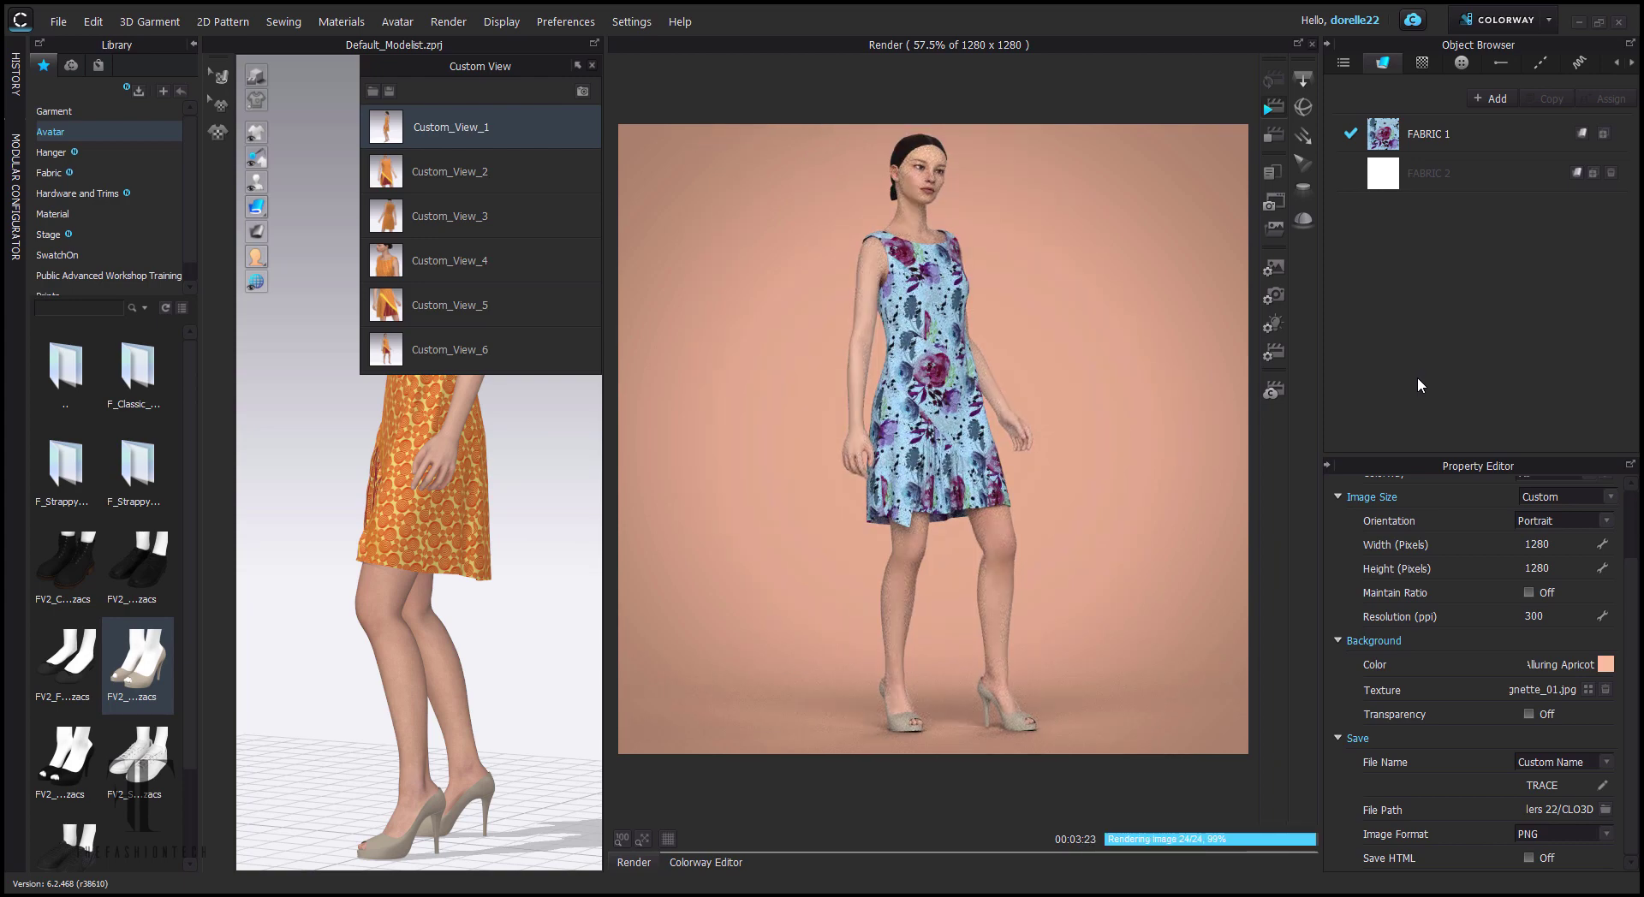
- Acknowledge the completion of the final render of the colorways
click(923, 514)
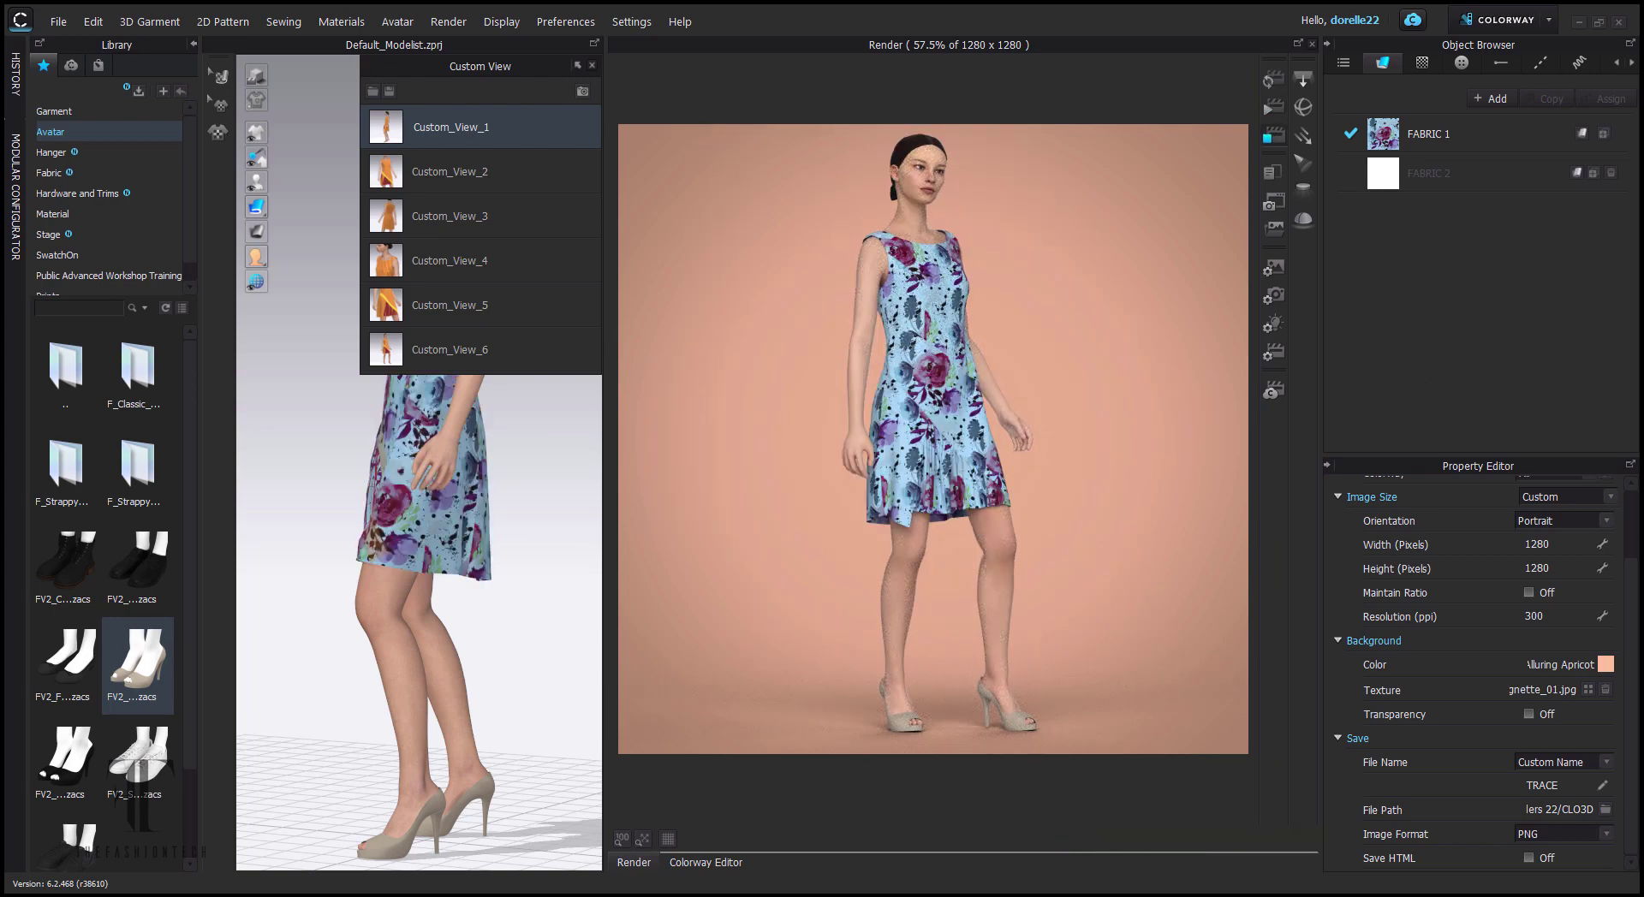